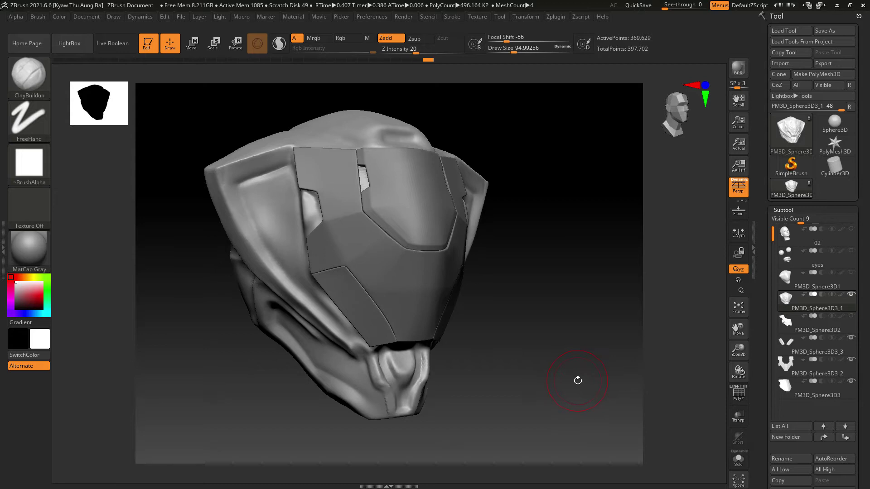
- Append a PolyMesh3D star to the helmet as a new subtool
mouse_move(576, 378)
mouse_down()
mouse_move(563, 380)
mouse_move(592, 412)
mouse_move(562, 417)
mouse_move(567, 425)
mouse_move(560, 419)
mouse_move(582, 358)
mouse_move(582, 378)
mouse_move(561, 387)
mouse_up()
drag(765, 401, 760, 329)
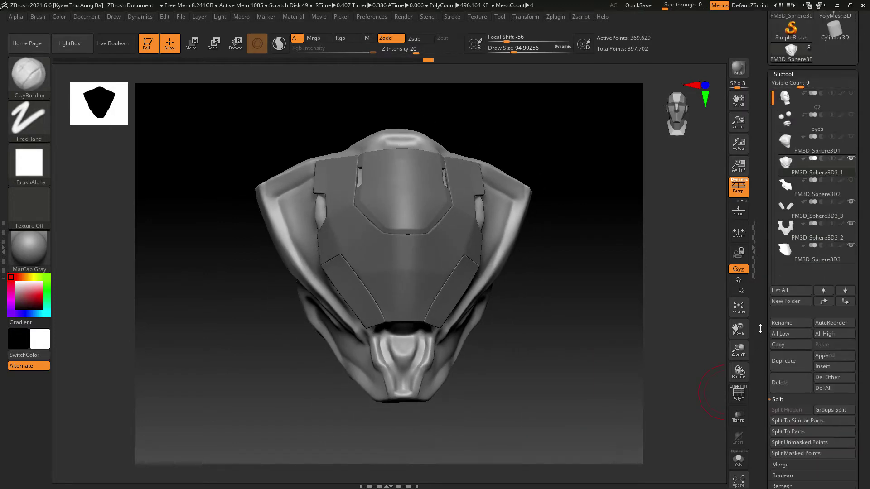
click(836, 360)
click(648, 285)
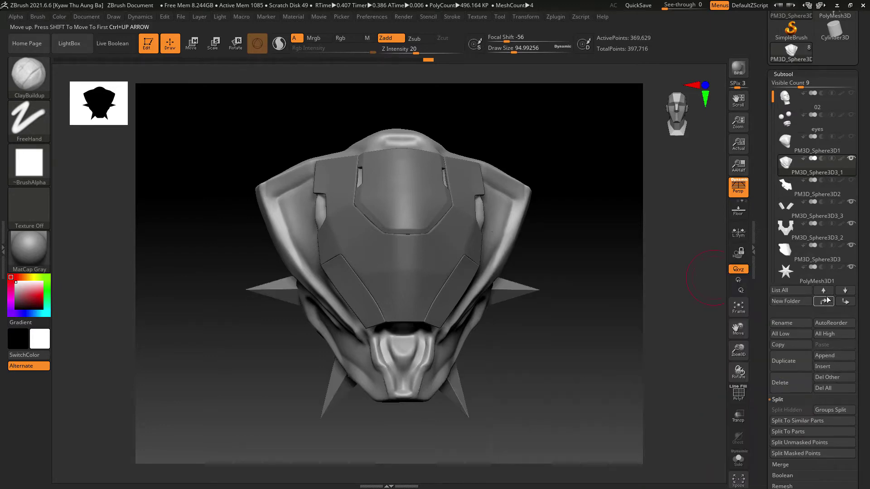
- Select the star subtool and move it forward along Z, out in front of the helmet's faceplate
click(798, 281)
drag(616, 375, 357, 208)
click(192, 44)
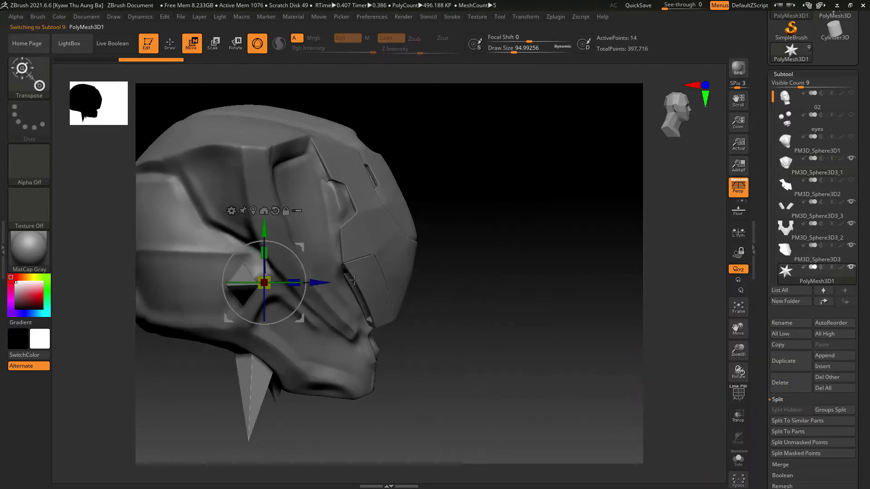
drag(324, 282, 489, 305)
- Initialize the star subtool as a QCube with a resolution of 2 on X, Y and Z
drag(624, 346, 555, 347)
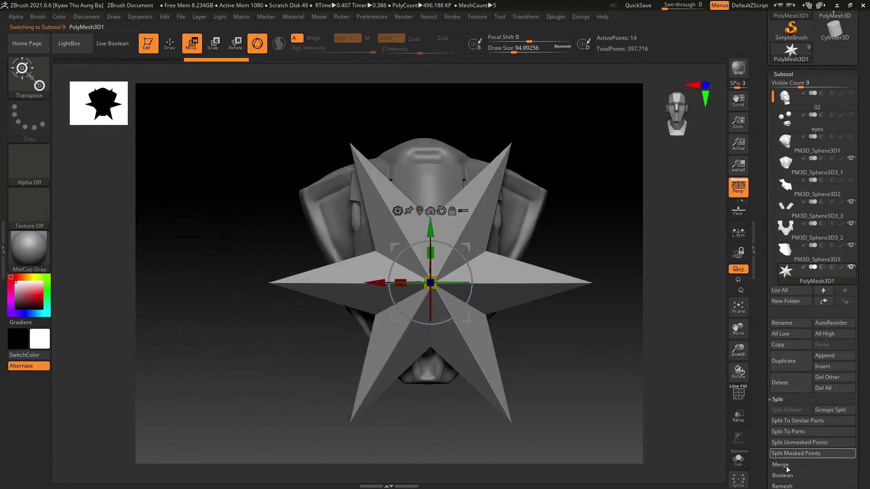
drag(760, 473, 760, 467)
scroll(765, 435, down, 5)
scroll(773, 479, down, 2)
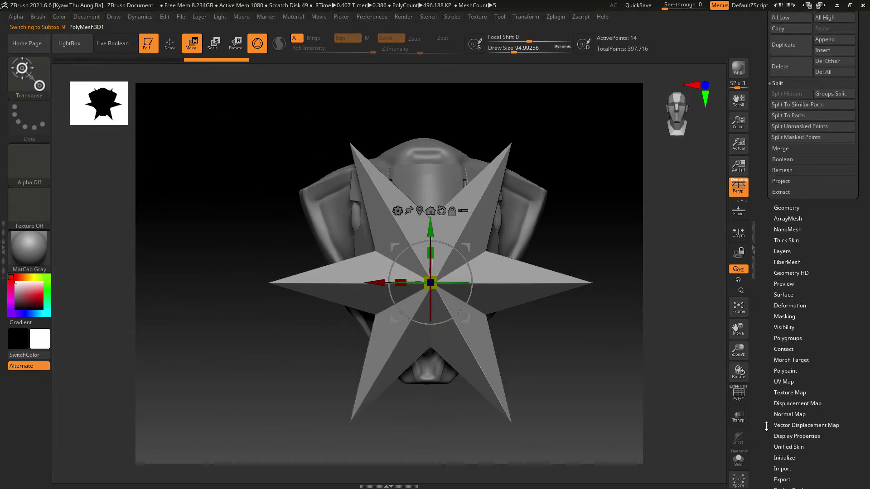
scroll(761, 439, down, 2)
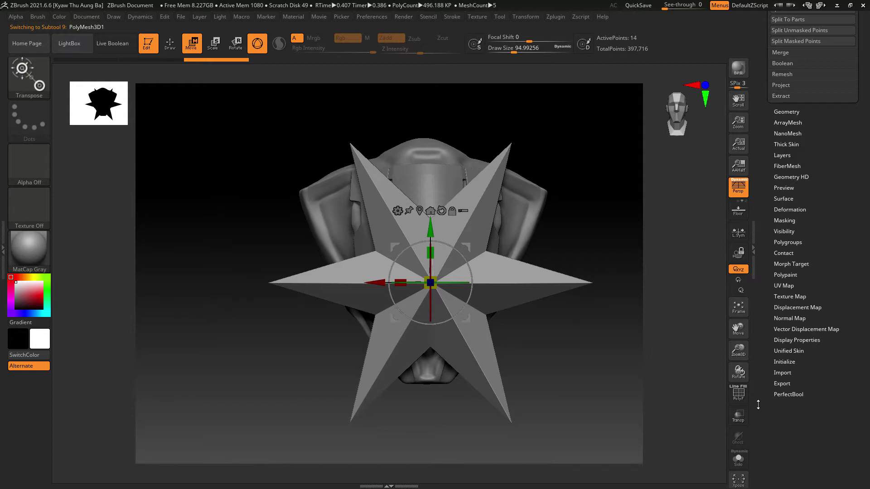
click(797, 361)
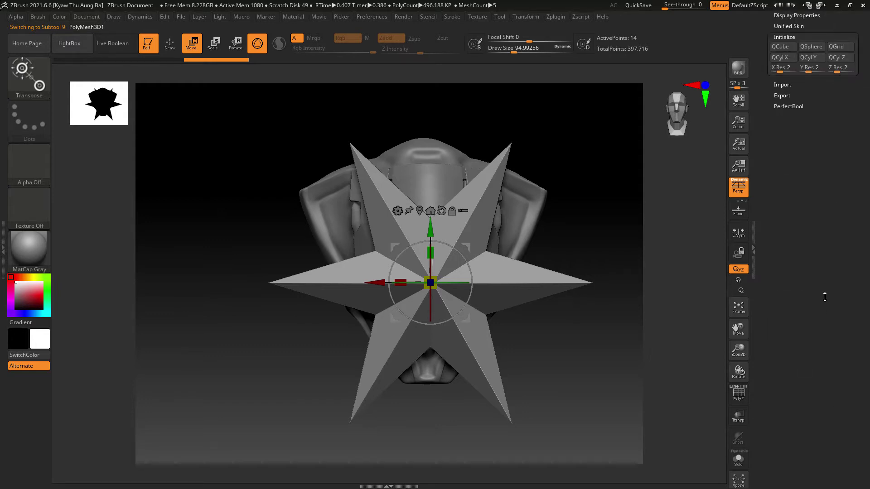
scroll(823, 342, up, 2)
click(786, 128)
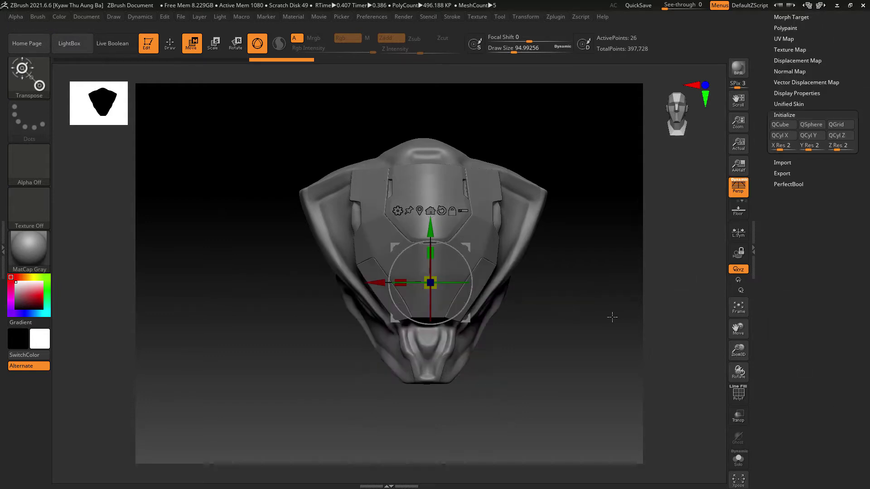
- Move the cube forward along Z until it clears the faceplate, and centre the gizmo on the cube
drag(612, 316, 643, 316)
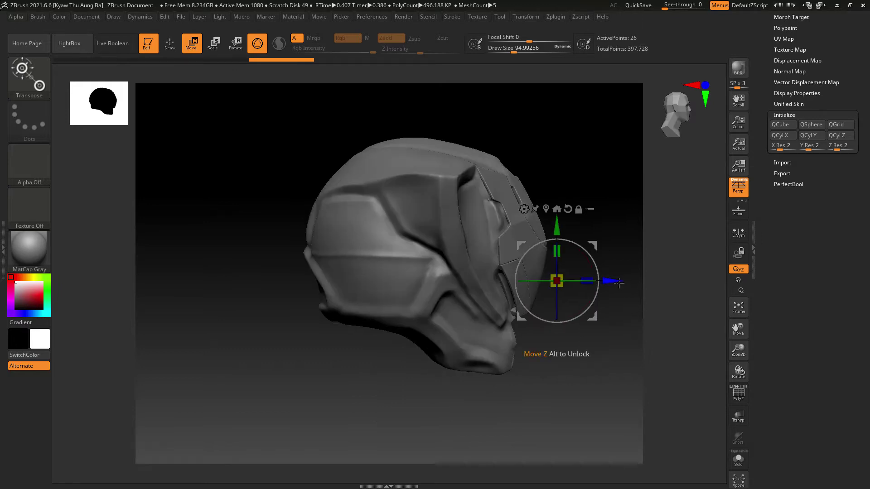
drag(619, 282, 719, 310)
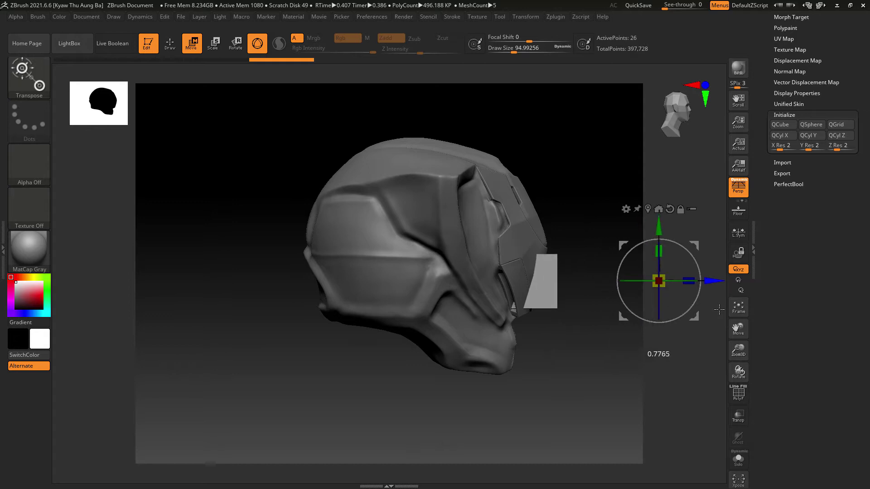
alt+drag(625, 362, 551, 332)
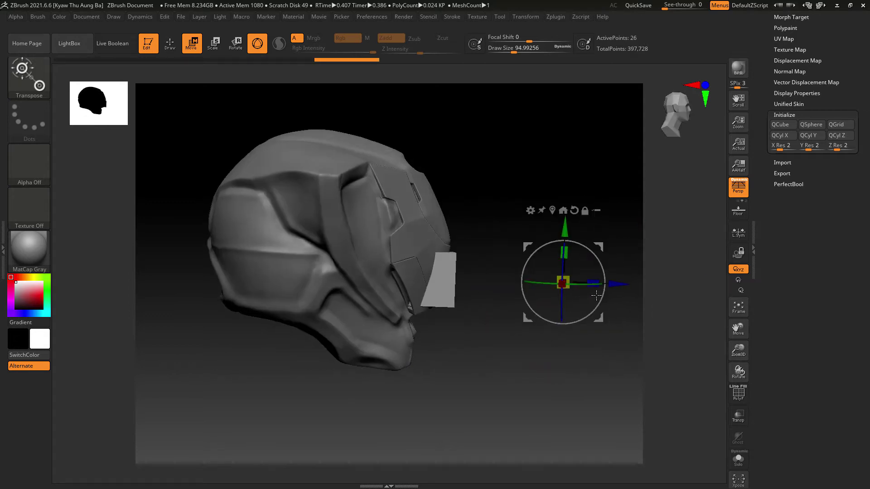
drag(594, 284, 613, 285)
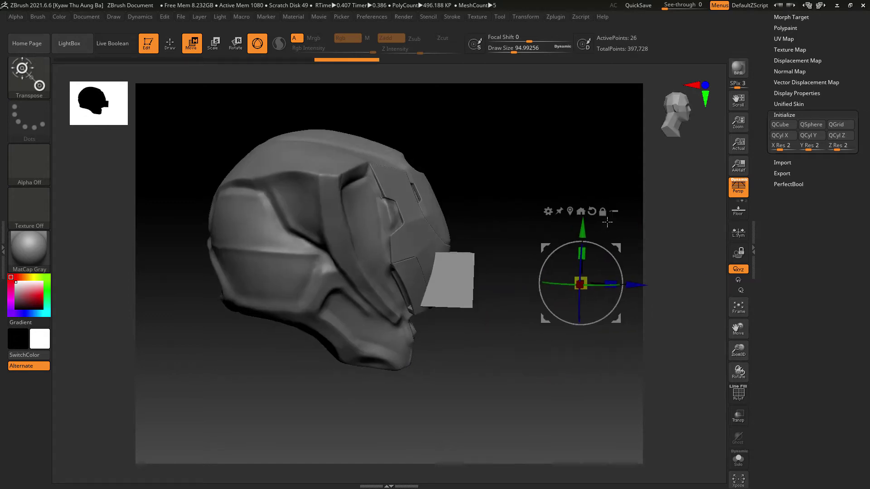
click(570, 212)
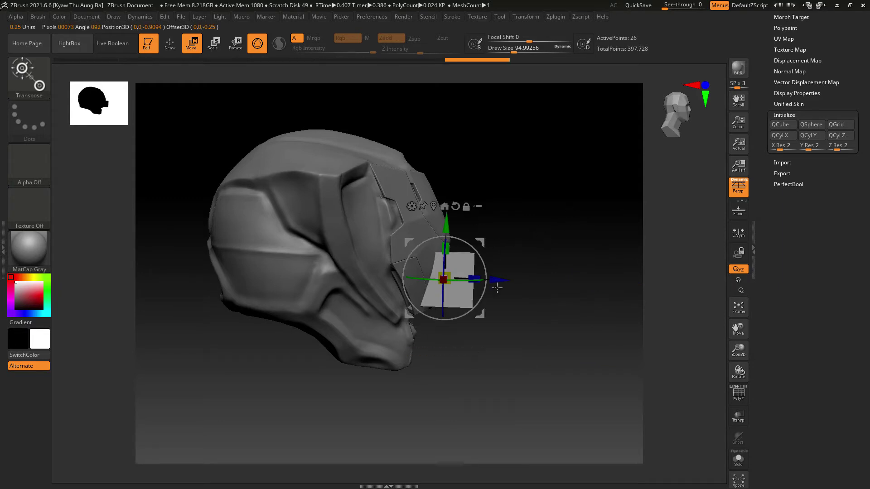
drag(497, 288, 598, 430)
- Turn off perspective and display the polyframe on the cube
click(738, 186)
click(738, 399)
shift+drag(598, 417, 597, 380)
- Delete the middle edge loops of the cube with the ZModeler brush, leaving a plain eight-point box
click(171, 44)
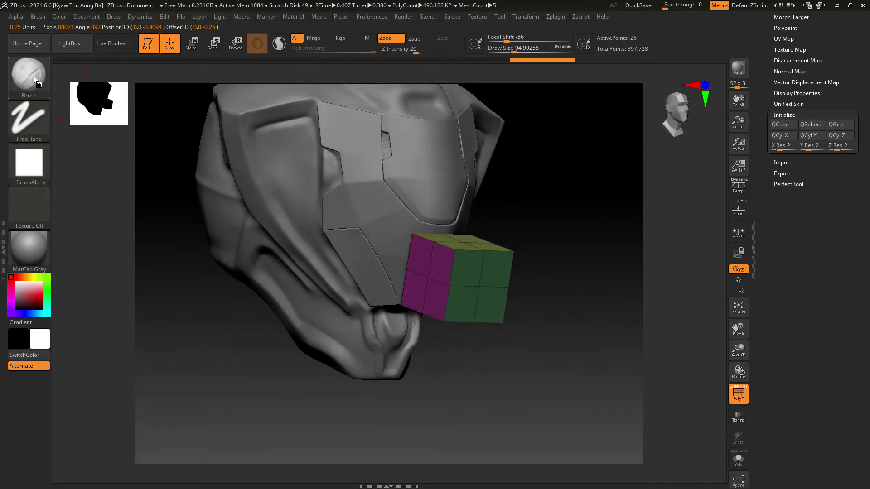
click(34, 76)
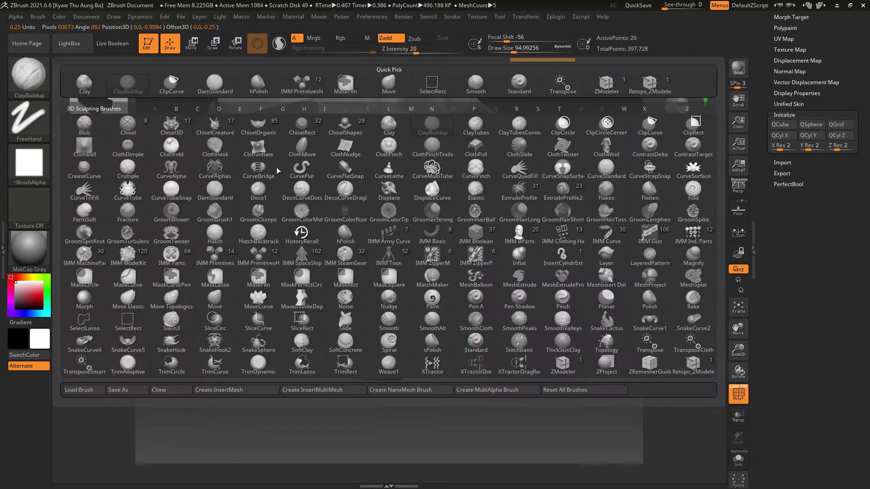
click(605, 91)
mouse_move(612, 213)
mouse_down()
mouse_move(614, 293)
mouse_move(532, 294)
mouse_move(559, 300)
mouse_up()
alt+click(468, 290)
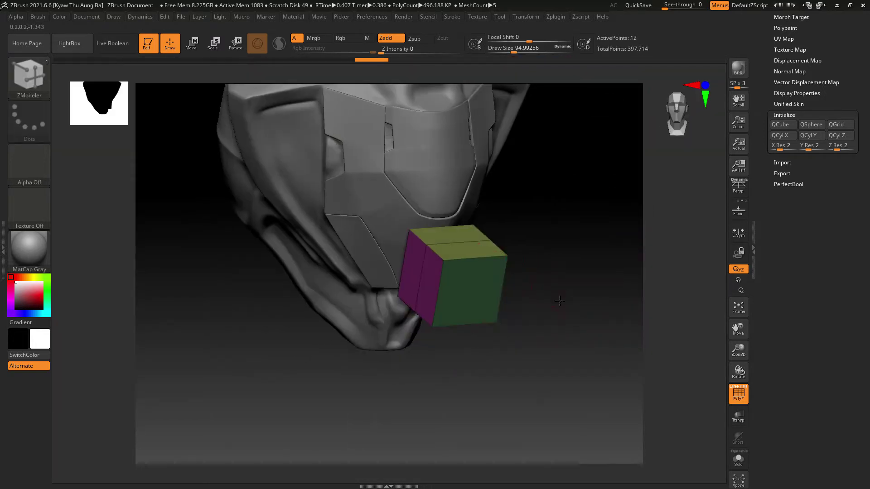
alt+click(448, 242)
shift+drag(548, 272, 597, 284)
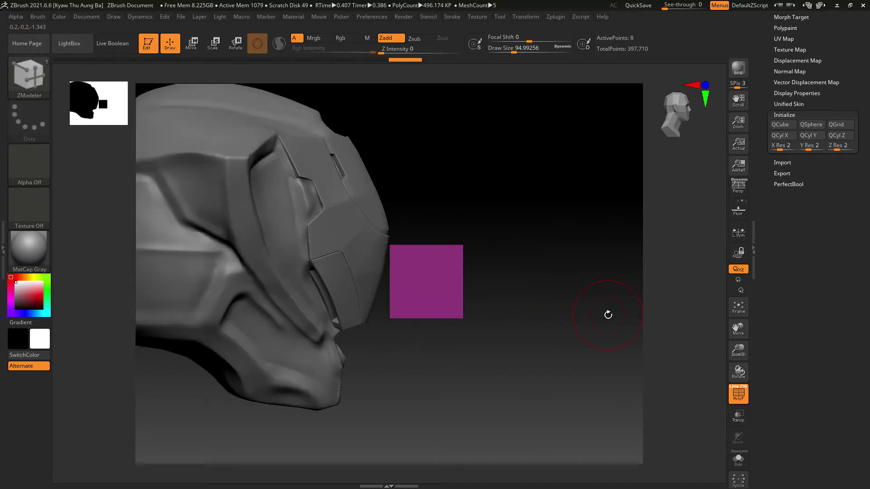
- Insert a horizontal edge loop close to the top of the box
drag(608, 315, 551, 353)
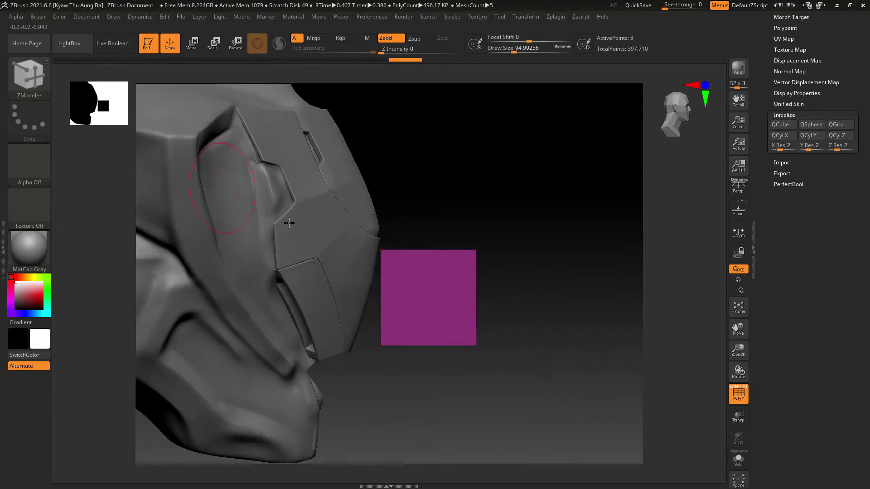
key(ctrl+shift)
ctrl+shift+click(40, 64)
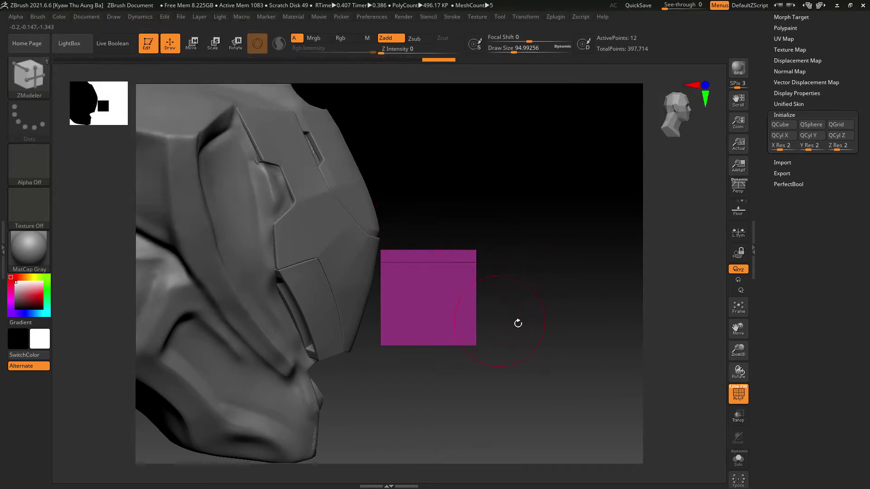
drag(518, 323, 541, 338)
- Cut the box's lower front corner away diagonally below the edge loop with the ClipCurve brush
ctrl+shift+click(31, 81)
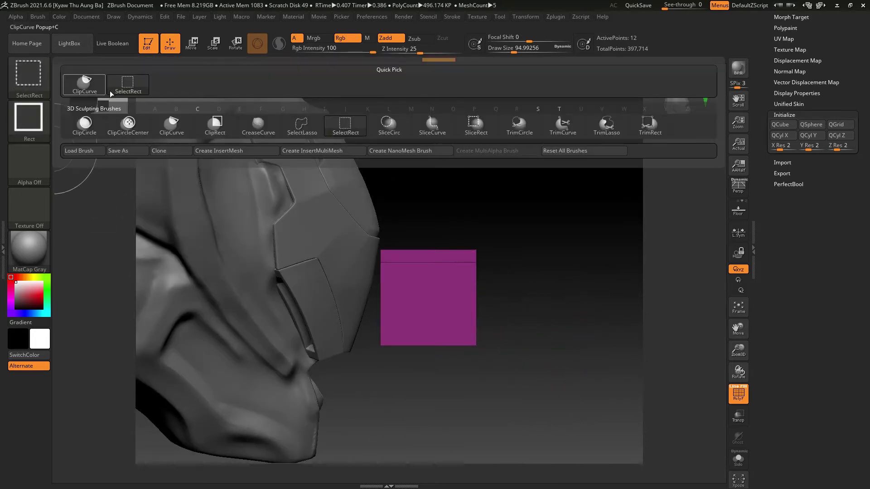
click(168, 128)
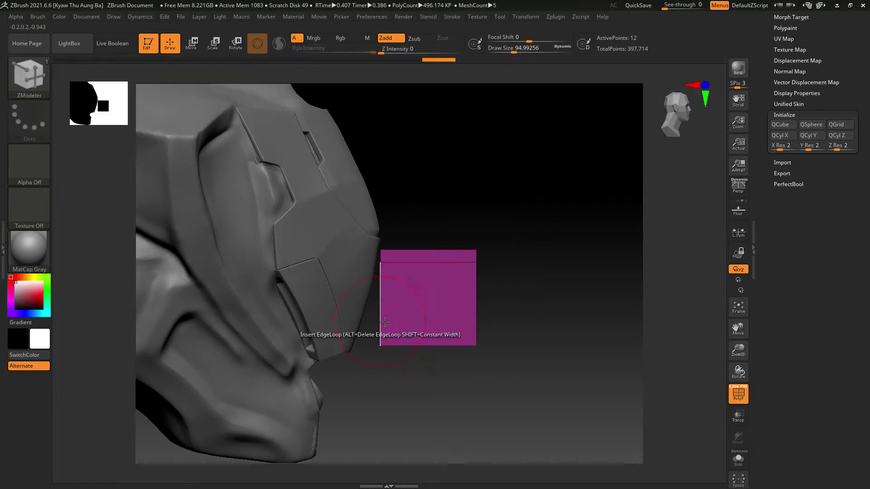
ctrl+shift+drag(514, 254, 367, 374)
mouse_move(573, 359)
mouse_down()
mouse_move(553, 286)
mouse_move(559, 361)
mouse_move(480, 367)
mouse_move(562, 378)
mouse_up()
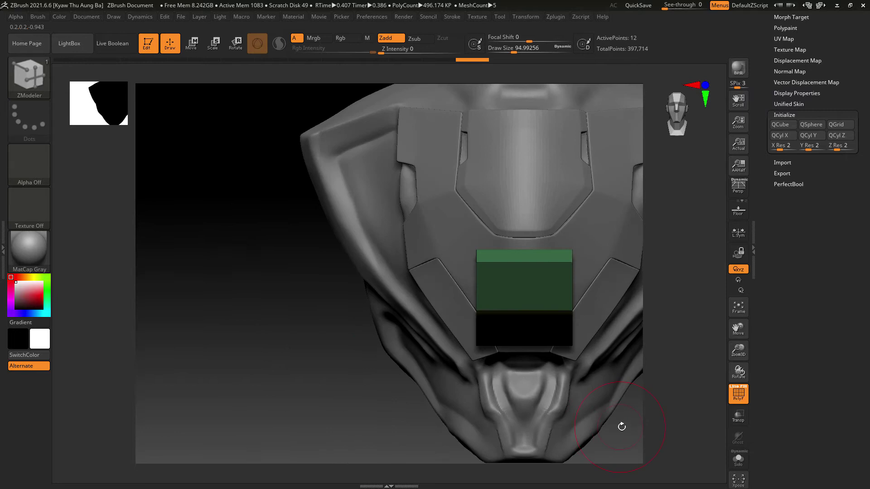
drag(621, 426, 600, 420)
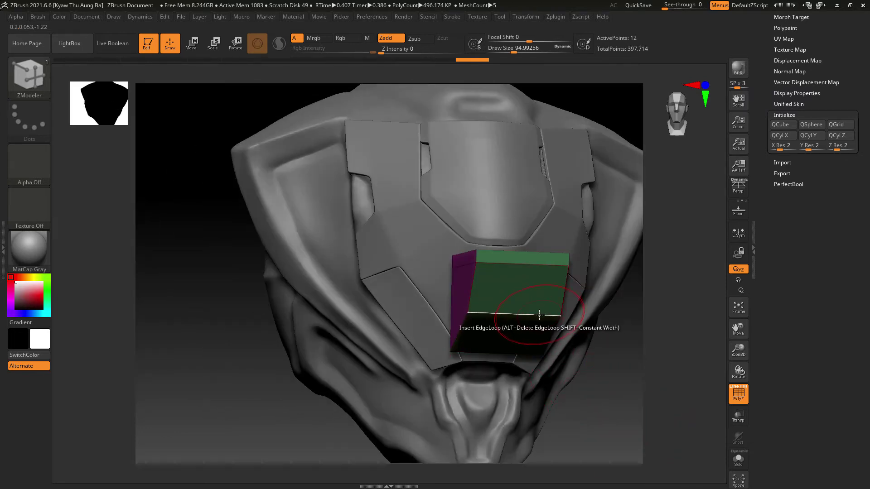
- Try a vertical edge loop near the side edge of the clipped block, and undo it
key(ctrl+z)
drag(608, 366, 646, 412)
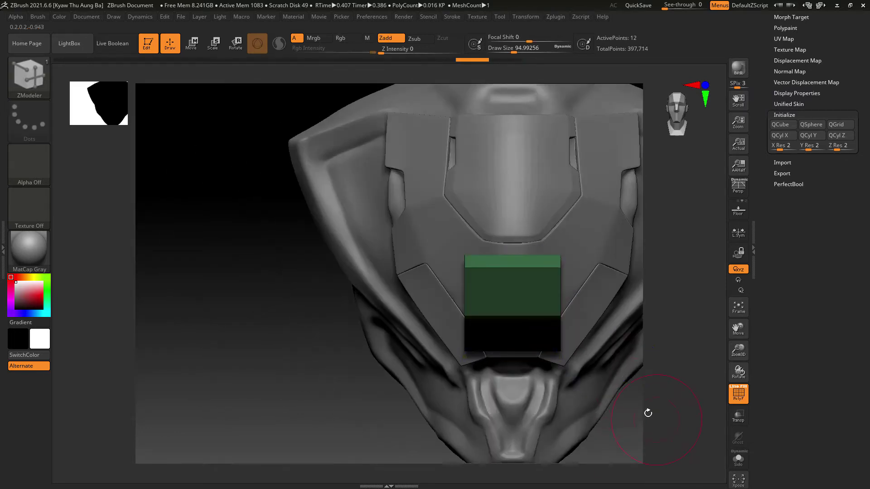
click(472, 314)
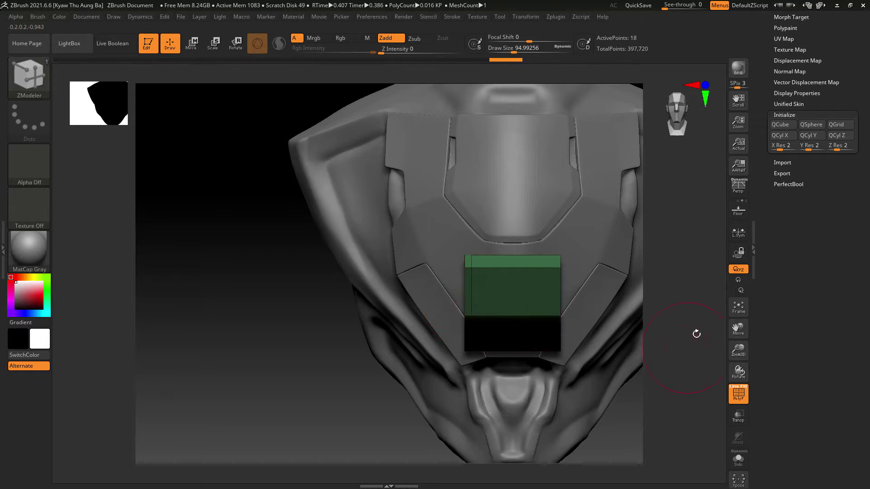
key(ctrl+z)
- Insert a vertical edge loop close to one side of the block, and Mirror and Weld it to the other side
alt+drag(667, 426, 671, 455)
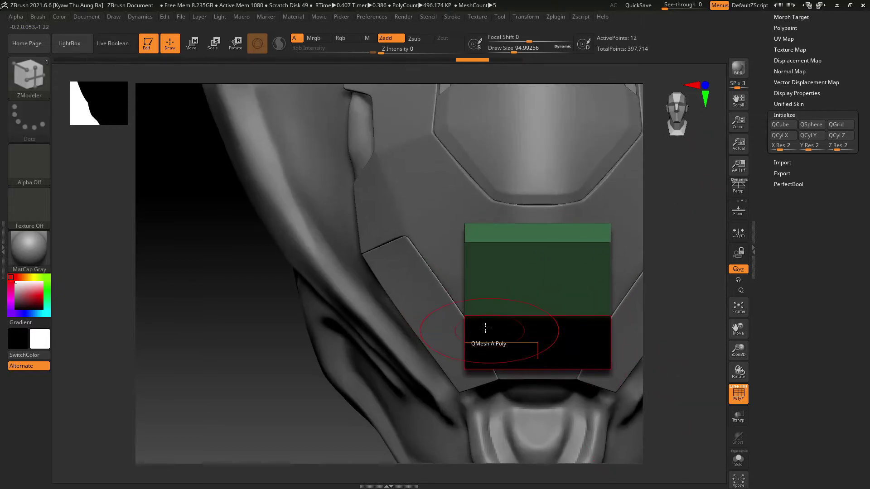
click(472, 313)
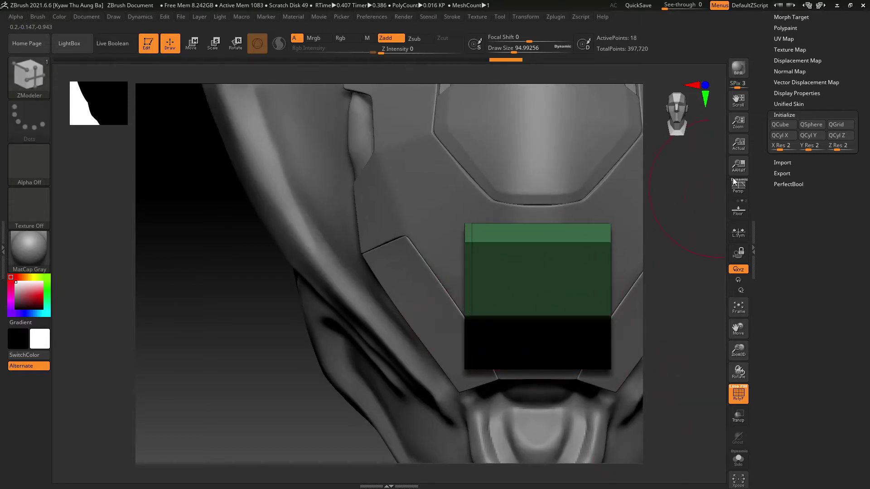
scroll(785, 240, up, 5)
click(803, 177)
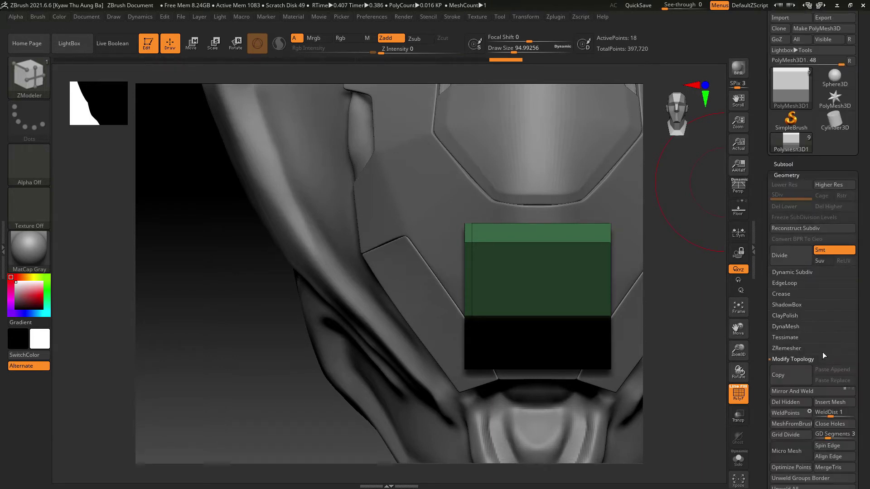
click(771, 390)
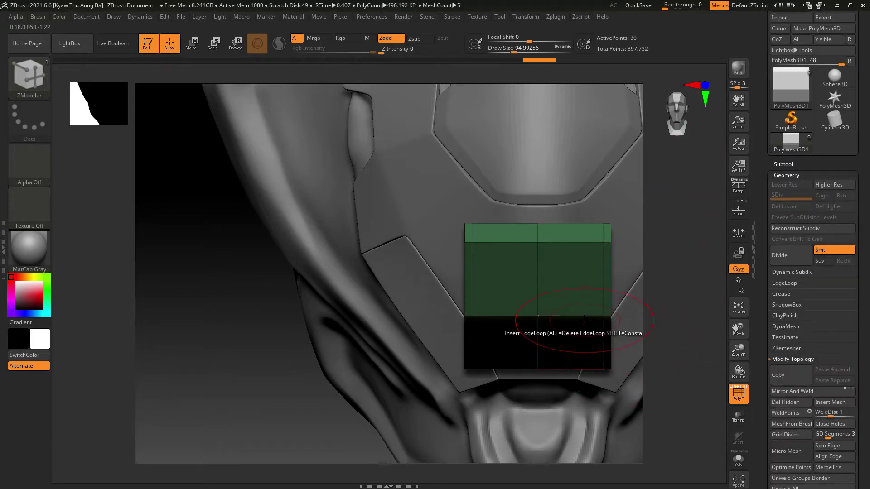
- Turn on Dynamic Subdiv for the block and check its smoothed shape from the side
click(793, 274)
click(791, 282)
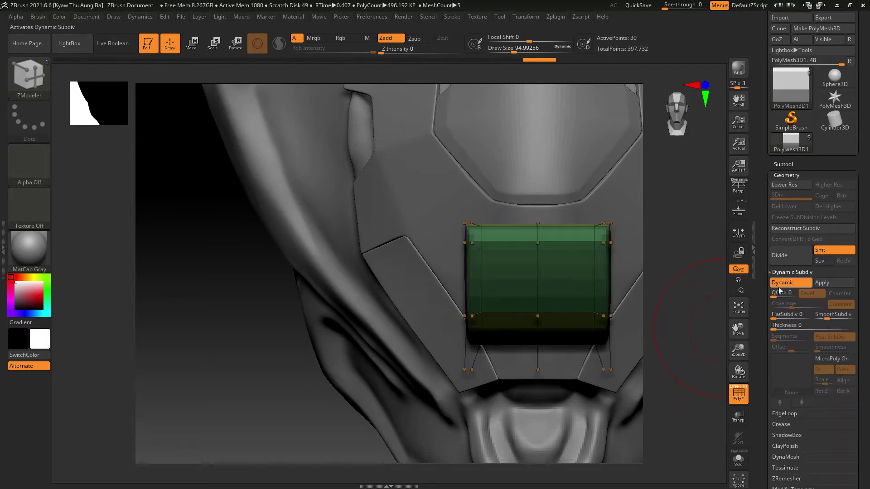
shift+drag(675, 379, 689, 377)
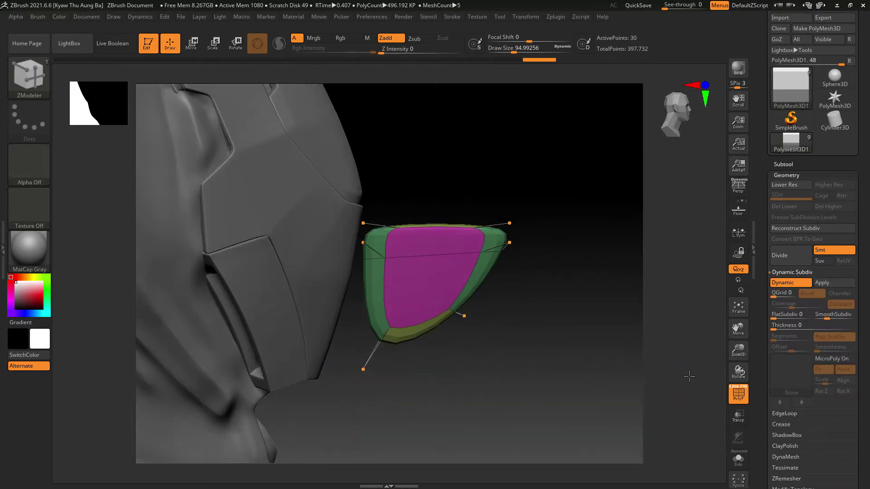
- Insert an edge loop close to the block's back edge facing the helmet, and turn Dynamic Subdiv off
click(390, 247)
drag(379, 245, 367, 246)
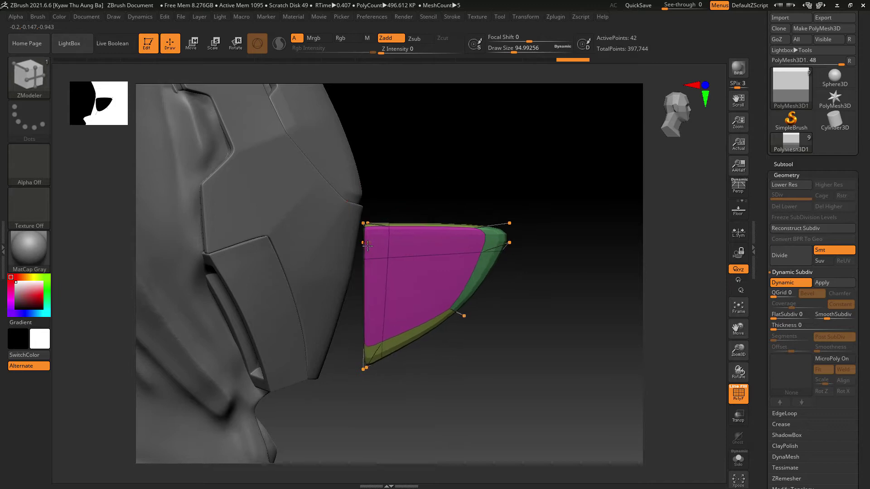
click(785, 283)
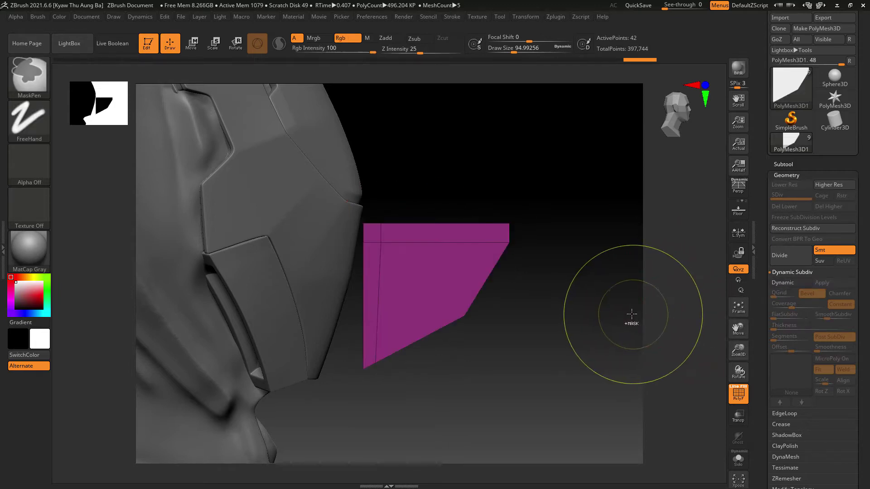
- Preview the block with Dynamic Subdiv again, hide the polyframe, and switch the subdivision preview off
key(d)
key(shift+f)
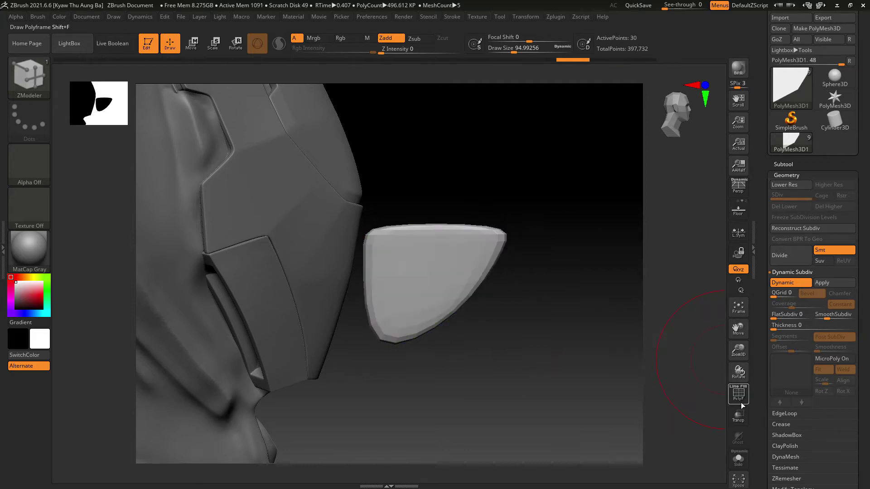
click(792, 283)
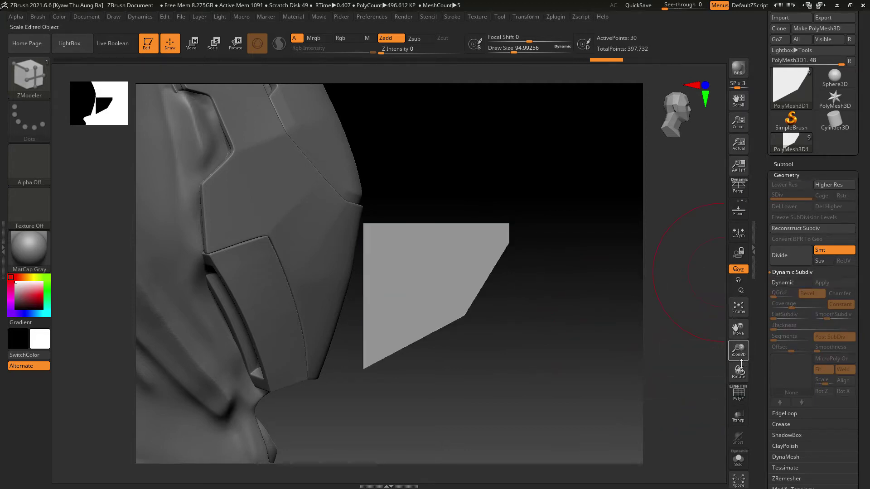
- Show the polyframe, insert an edge loop close to the block's back edge, and toggle Dynamic Subdiv to compare the shape
click(737, 394)
click(375, 242)
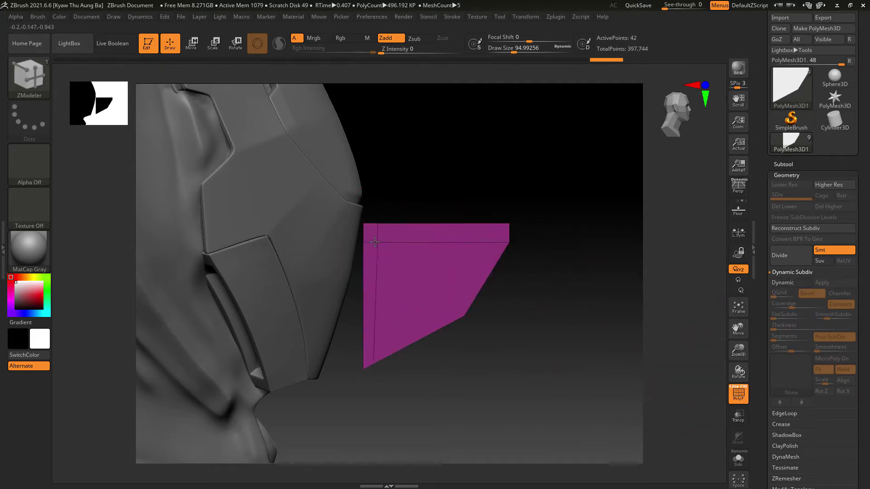
drag(582, 305, 567, 320)
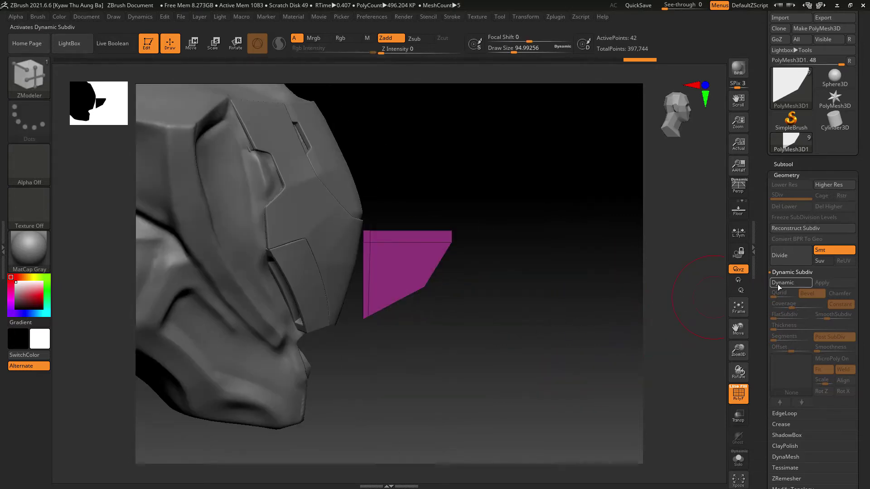
click(779, 285)
click(778, 284)
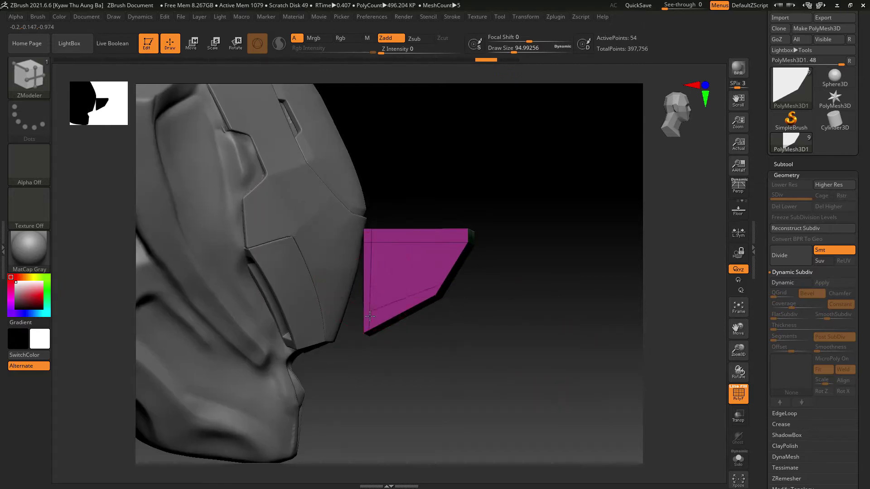
- Insert supporting edge loops along the block's lower and front slanted edges, and preview them with Dynamic Subdiv from several angles
drag(449, 245, 445, 243)
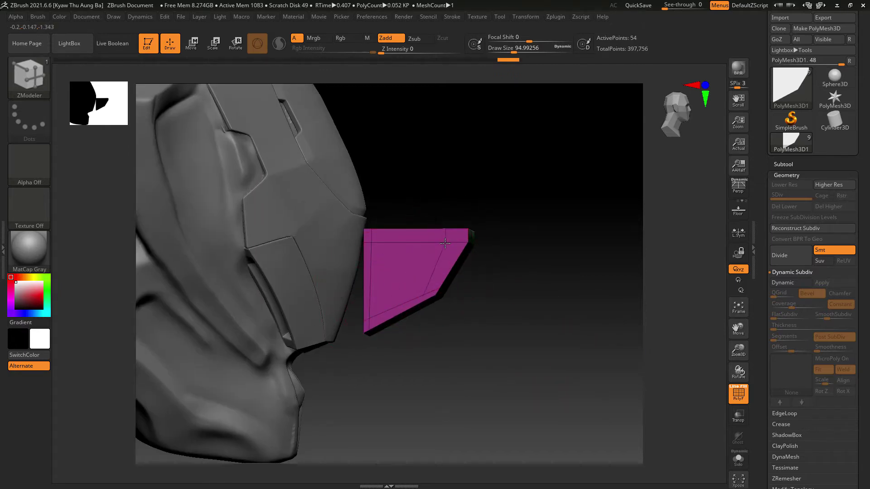
click(784, 284)
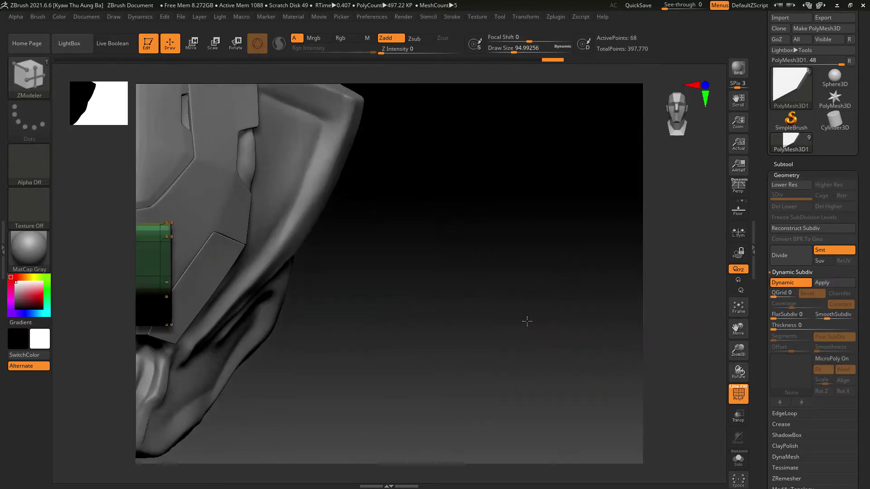
drag(526, 318, 613, 319)
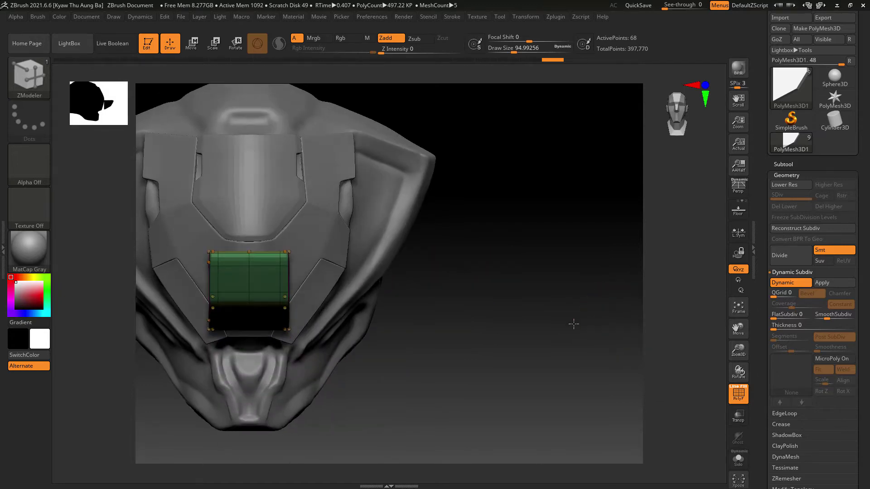
drag(573, 325, 567, 348)
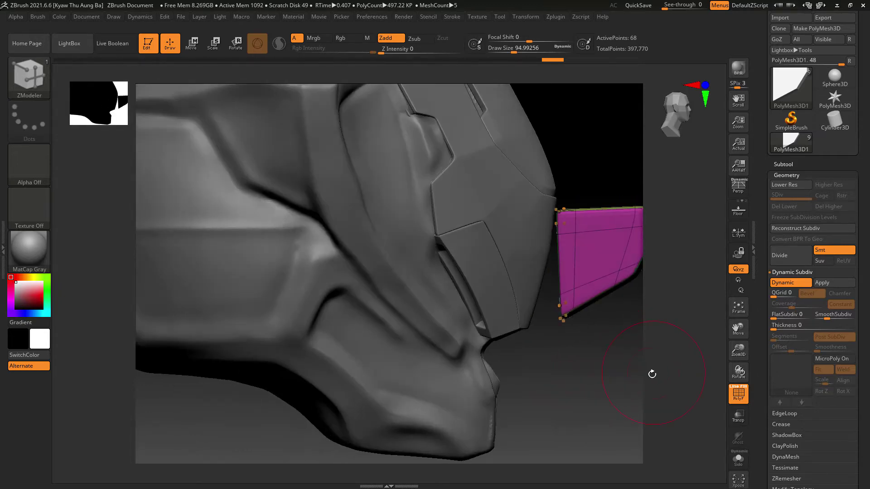
key(ctrl)
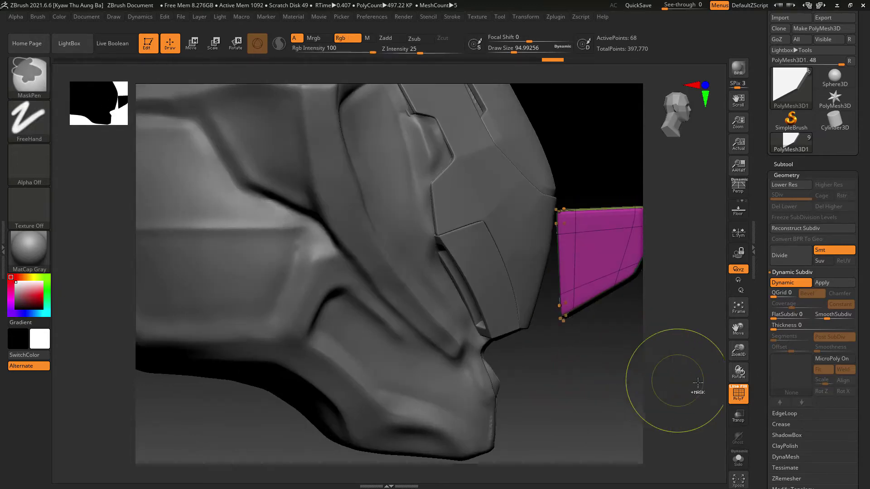
- Undo the latest supporting edge loops and check the smoothed block with the polyframe hidden and shown
key(d)
key(ctrl+z)
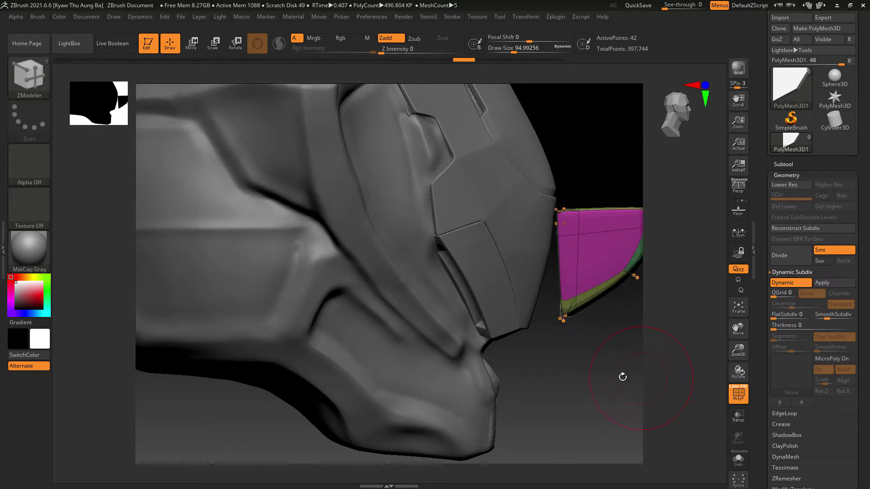
alt+drag(621, 377, 548, 364)
click(727, 397)
drag(643, 394, 607, 327)
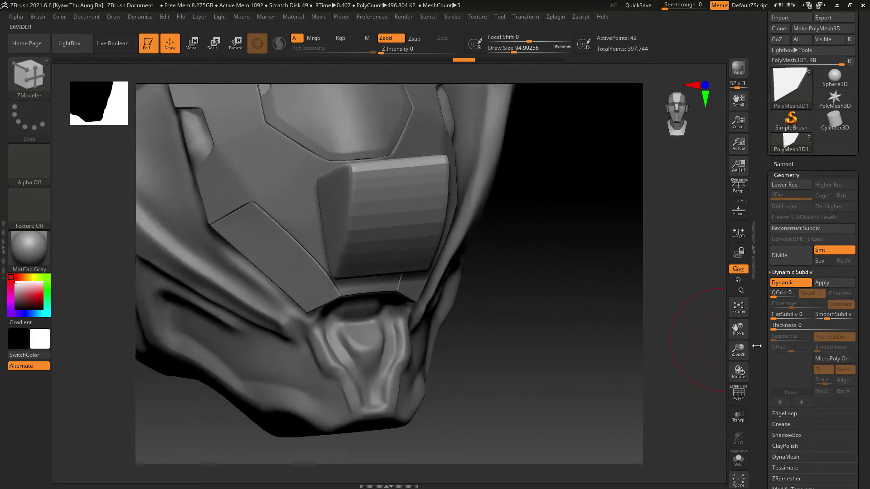
click(738, 393)
drag(657, 391, 606, 367)
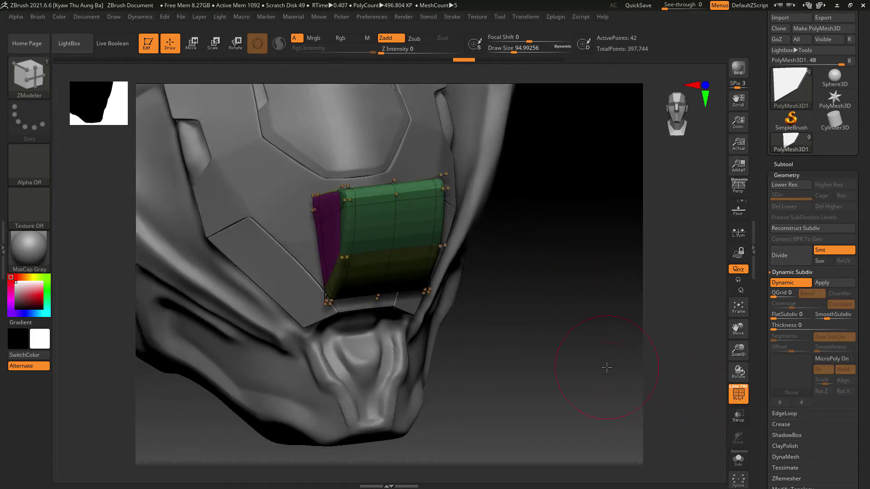
- Turn off Dynamic Subdiv and delete the block's supporting edge loops, keeping only the centre loop
click(790, 282)
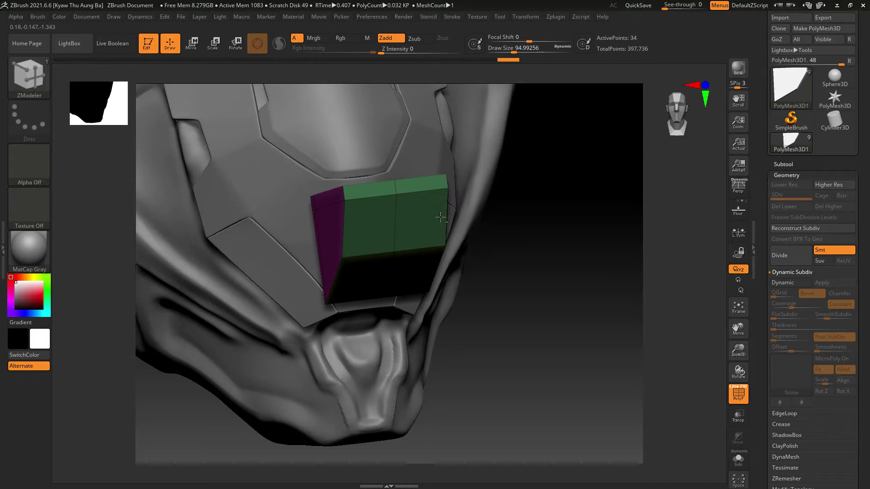
drag(530, 199, 533, 296)
alt+click(375, 207)
alt+click(373, 209)
alt+click(330, 215)
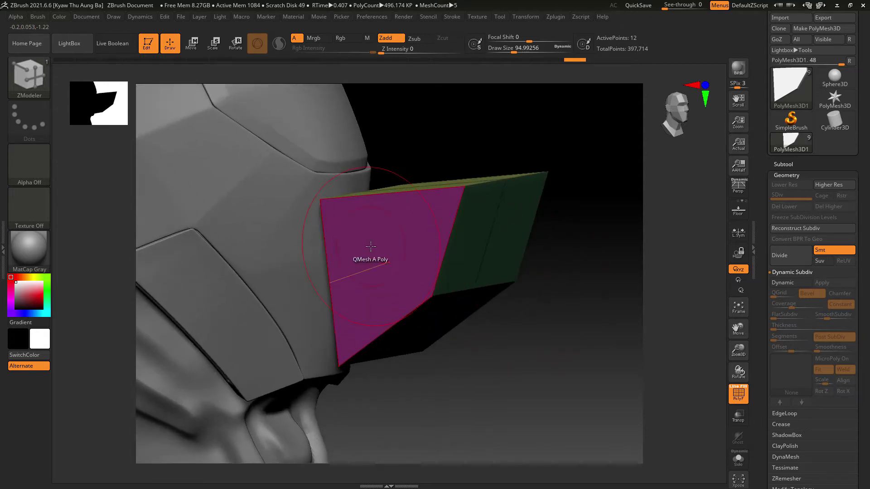
- Extrude the block's side face outward into a thin slice with QMesh
mouse_move(496, 360)
mouse_down()
mouse_move(499, 341)
mouse_move(493, 355)
mouse_up()
drag(376, 241, 356, 246)
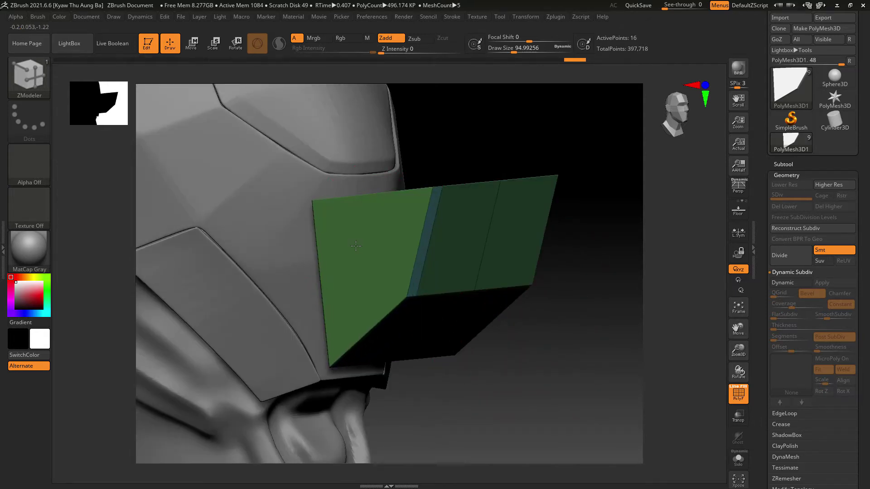
drag(540, 328, 566, 336)
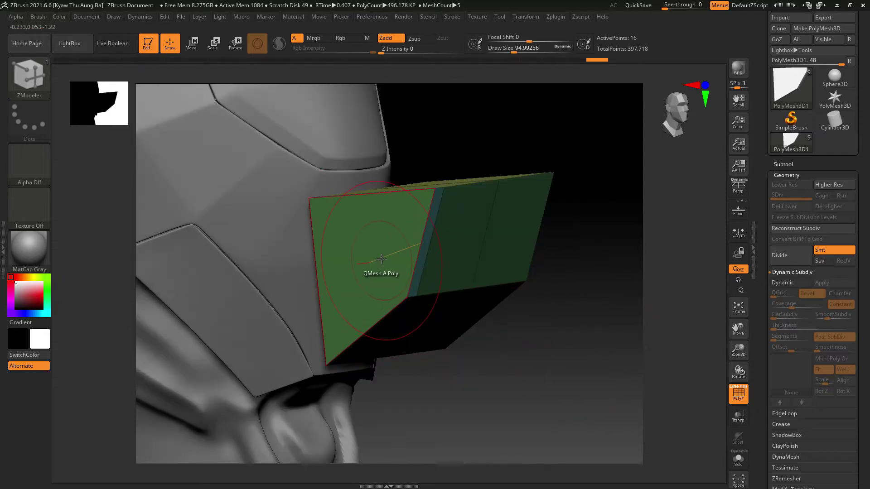
- Try pulling the side face of the thin slice further outward with QMesh
mouse_move(381, 259)
mouse_down()
mouse_move(312, 252)
mouse_move(381, 255)
mouse_move(352, 260)
mouse_up()
drag(572, 297, 549, 333)
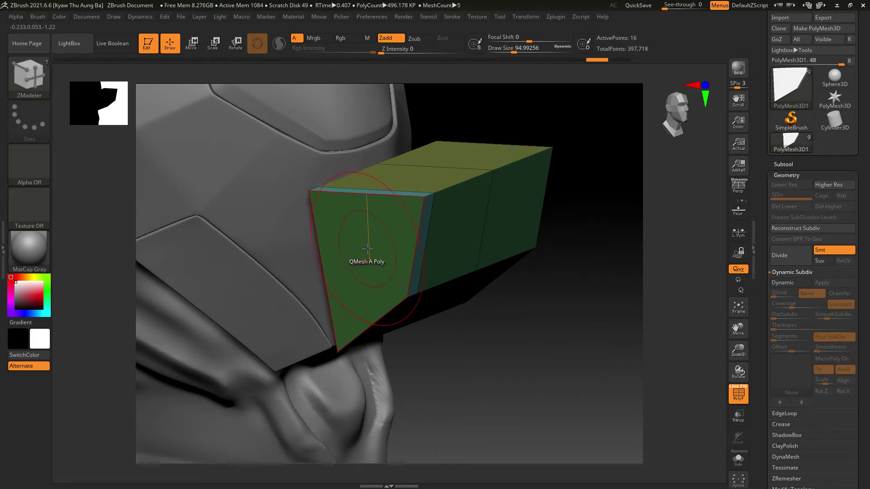
drag(368, 248, 346, 256)
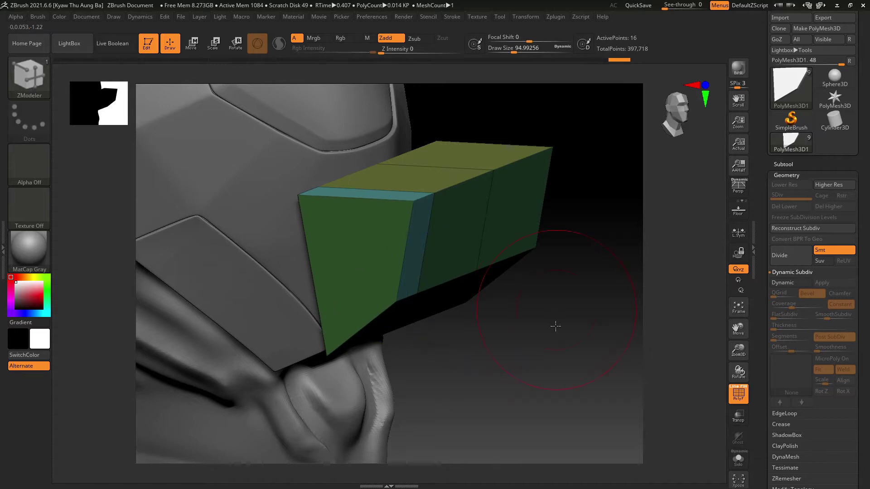
drag(553, 326, 585, 374)
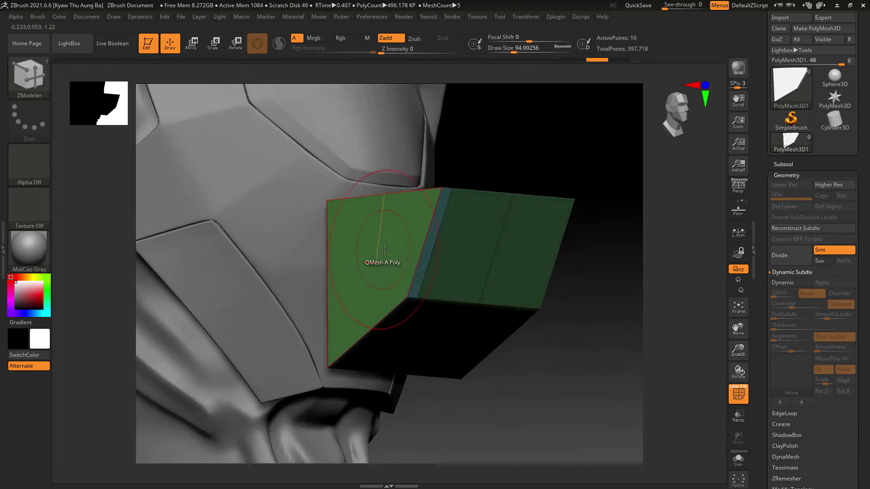
- Bevel the side face with the ZModeler Bevel polygon action and delete the surplus edge loop beside the bevel
key(space)
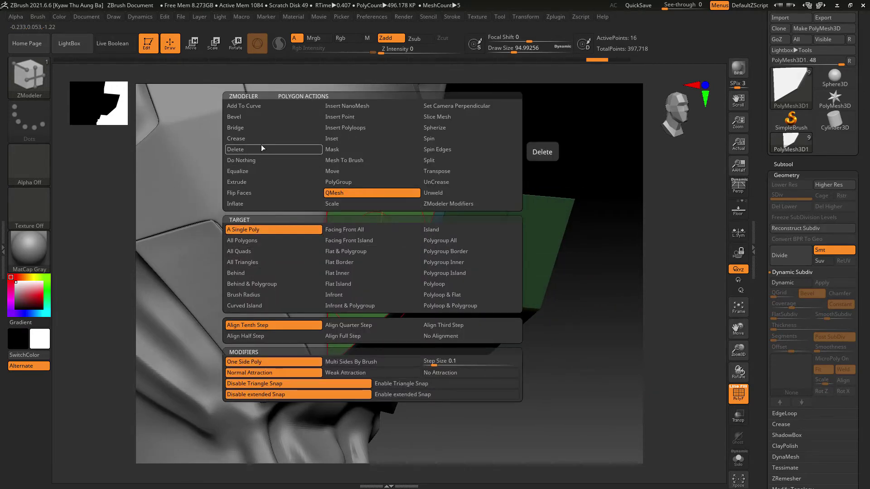
click(256, 119)
drag(381, 252, 357, 248)
drag(582, 358, 577, 387)
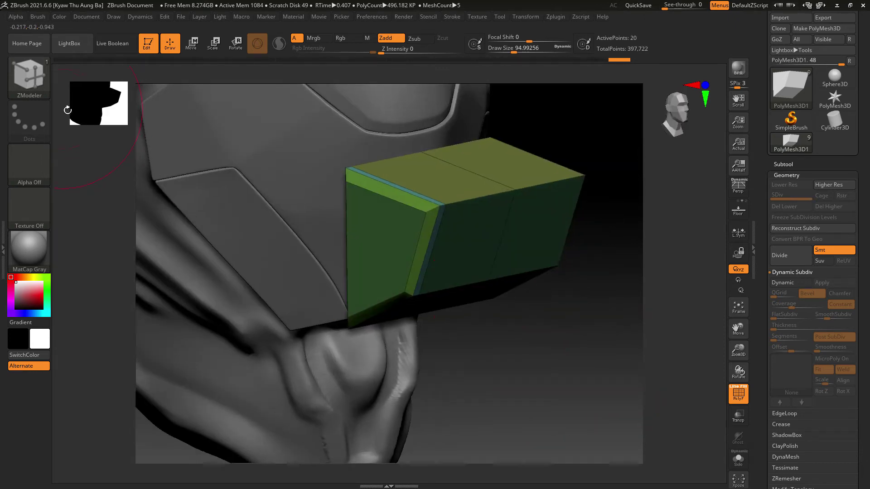
drag(559, 359, 606, 352)
alt+click(447, 205)
drag(598, 376, 586, 376)
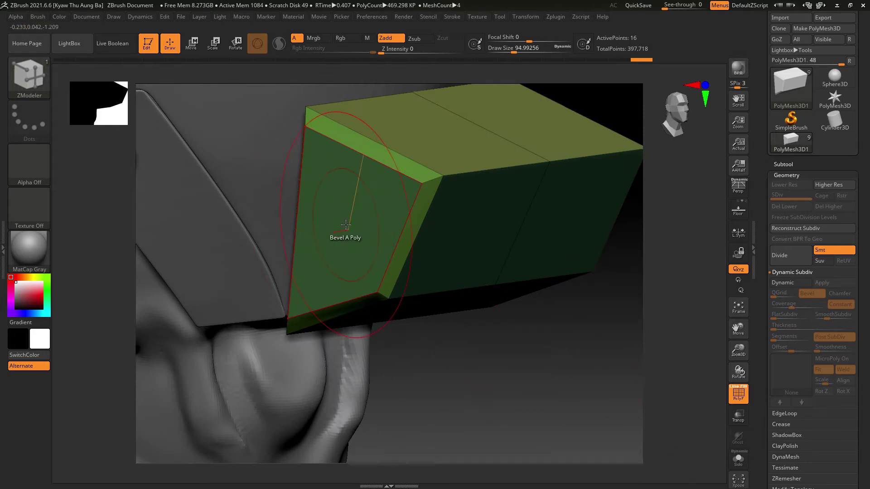
- Switch the polygon action back to QMesh and pull the beveled side face outward
key(space)
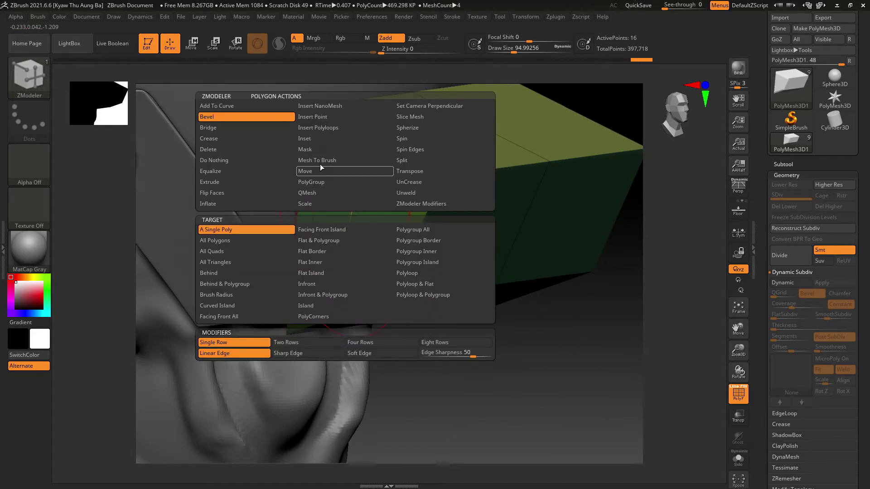
click(325, 196)
drag(349, 214, 325, 210)
drag(542, 367, 650, 411)
- Preview the beveled block with Dynamic Subdiv and isolate it in Solo mode
click(802, 284)
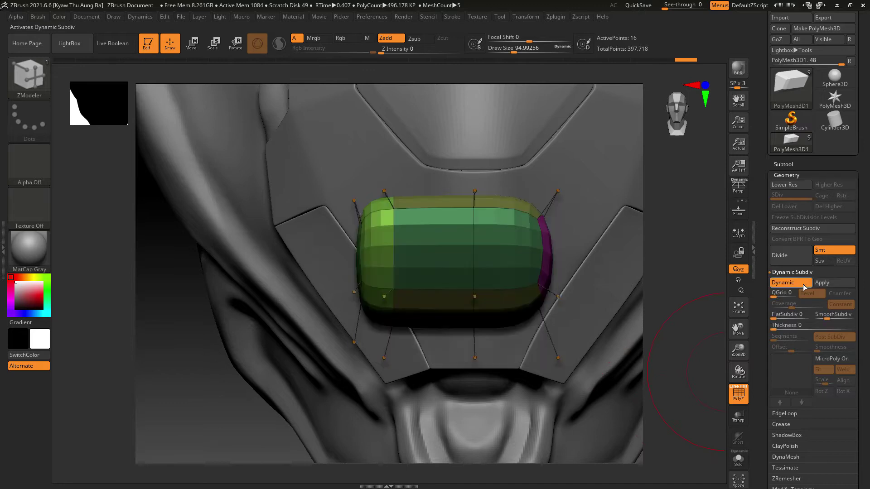
click(802, 285)
click(804, 287)
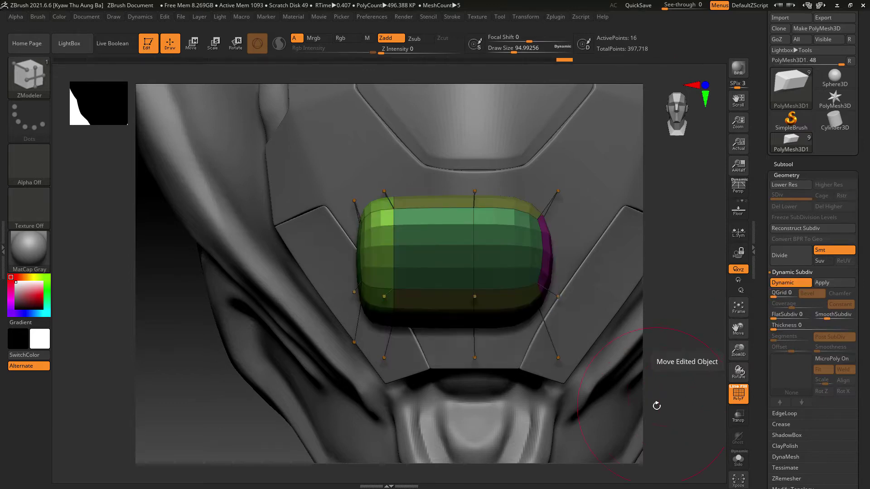
mouse_move(656, 404)
mouse_down()
mouse_move(689, 378)
mouse_move(611, 386)
mouse_up()
key(ctrl)
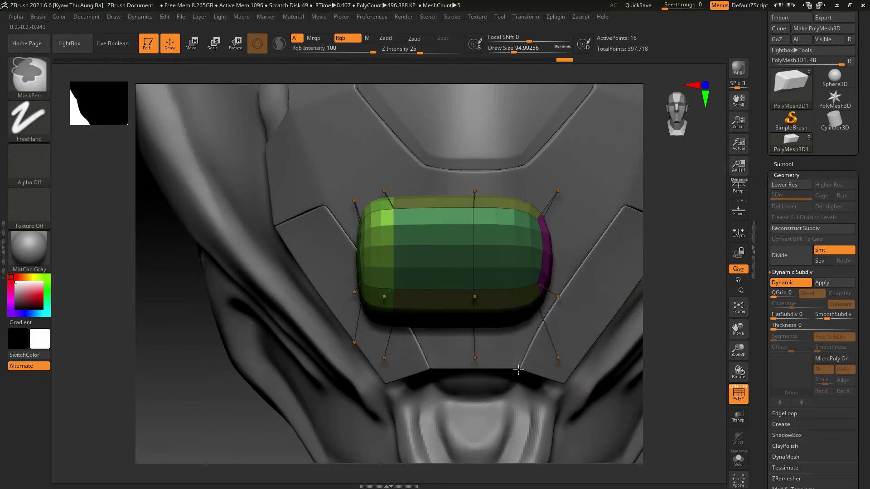
ctrl+click(34, 83)
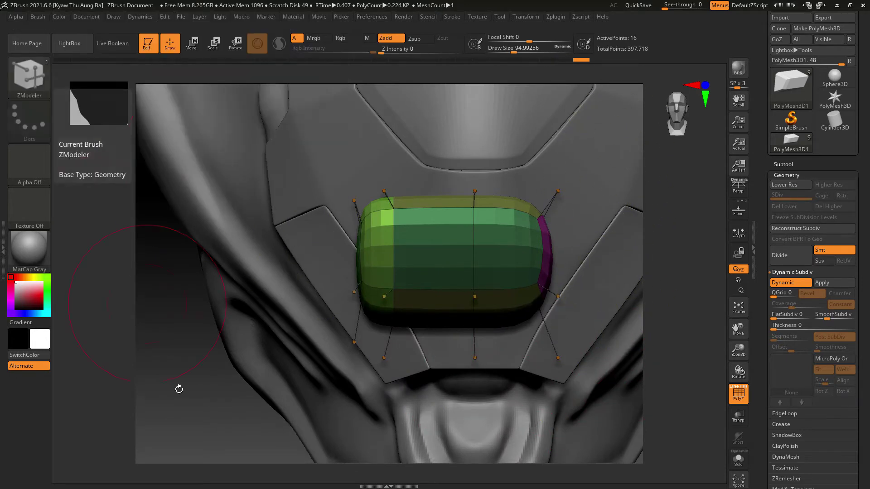
alt+drag(178, 389, 176, 350)
click(738, 459)
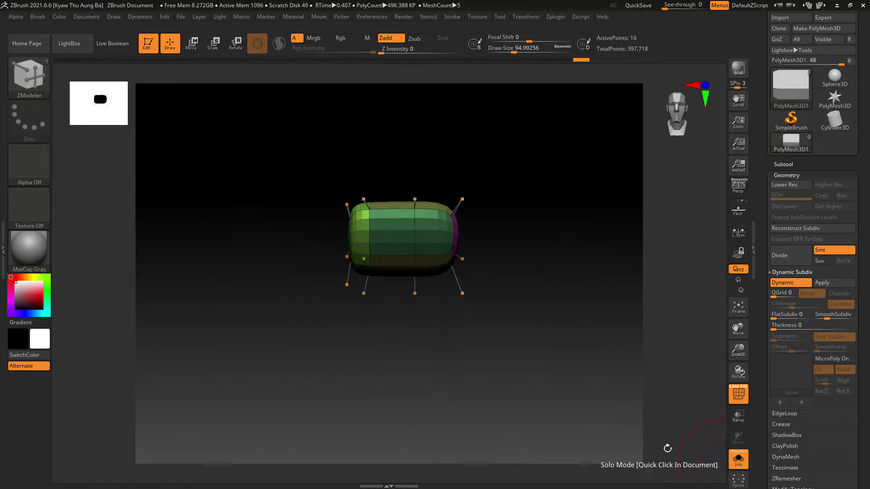
shift+drag(665, 450, 574, 352)
- Turn off Dynamic Subdiv, activate the Move gizmo, and mask the block except for its beveled outer side face
key(ctrl)
mouse_move(541, 166)
ctrl+mouse_down()
mouse_move(361, 355)
mouse_move(516, 377)
mouse_move(625, 355)
ctrl+mouse_up()
key(shift+d)
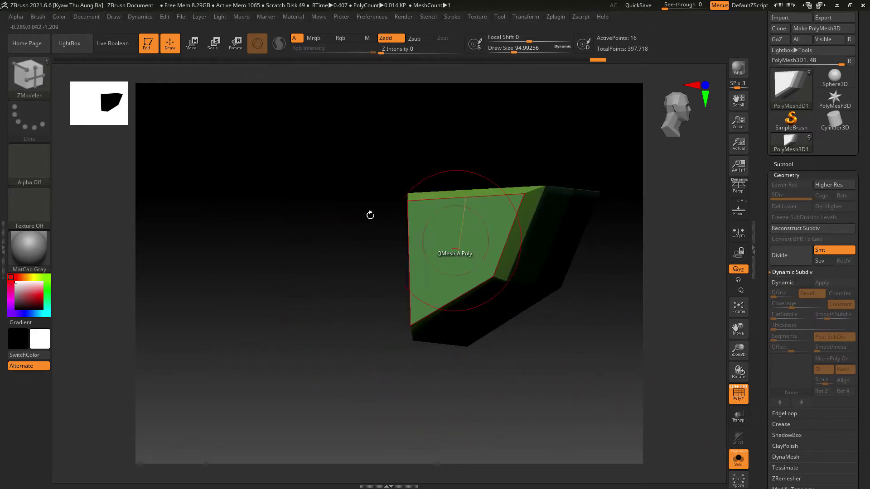
click(194, 49)
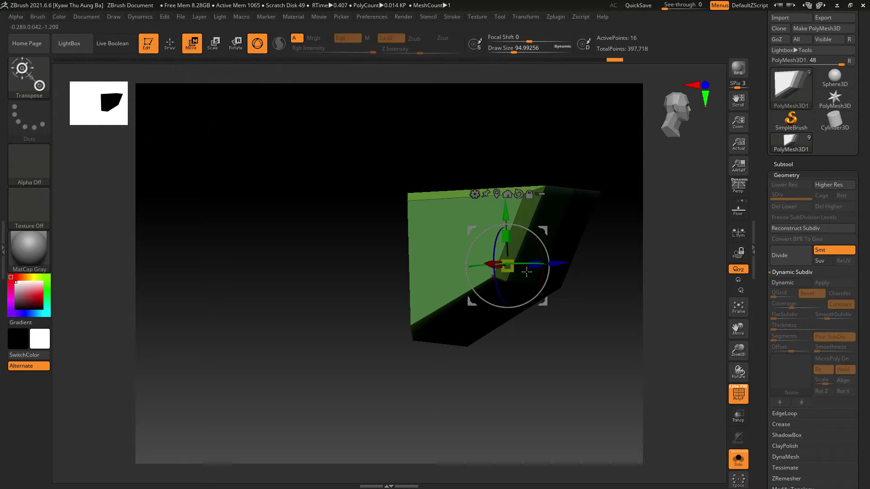
mouse_move(587, 326)
shift+mouse_down()
mouse_move(597, 328)
mouse_move(573, 324)
shift+mouse_up()
shift+drag(625, 374, 616, 379)
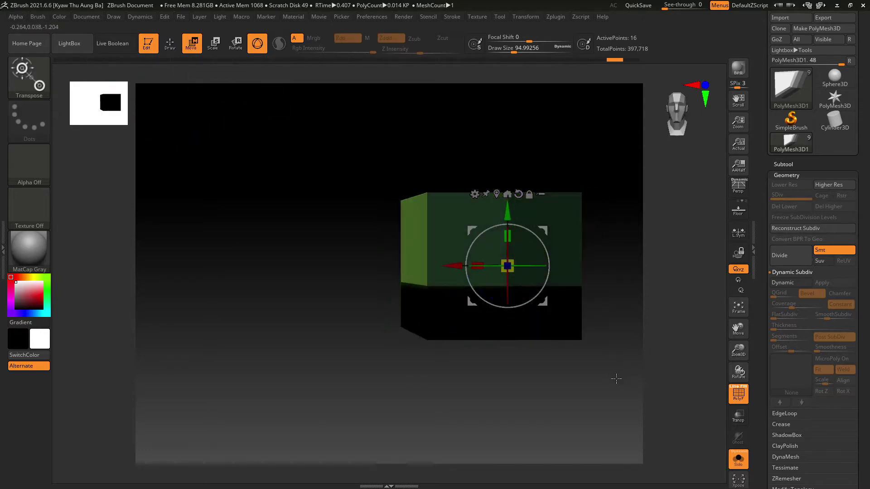
ctrl+drag(612, 163, 420, 406)
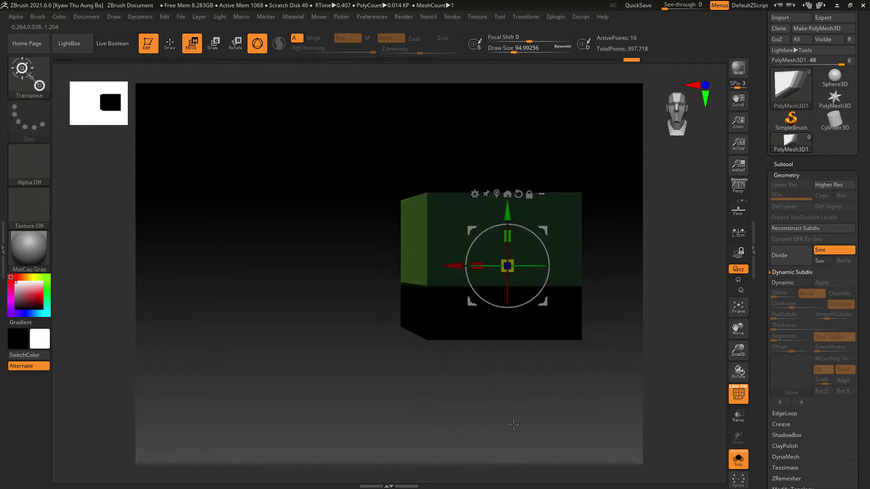
drag(513, 425, 544, 415)
- Scale down the unmasked outer side face and reposition it upward, toward the block's back edge, and outward
drag(504, 262, 512, 274)
drag(513, 213, 512, 192)
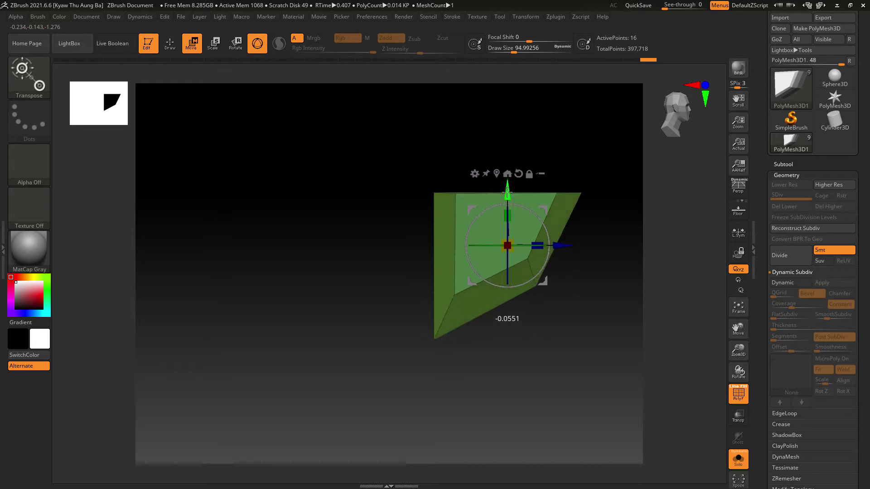
drag(565, 243, 556, 244)
drag(572, 274, 604, 318)
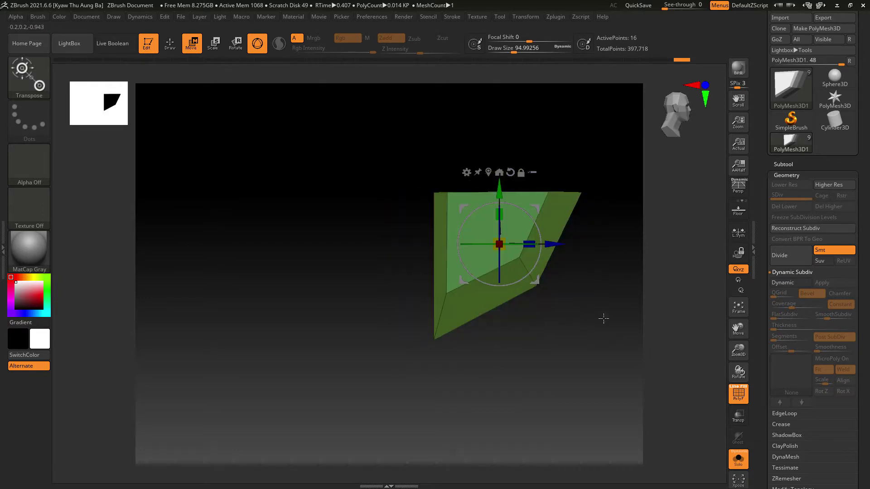
drag(553, 243, 564, 287)
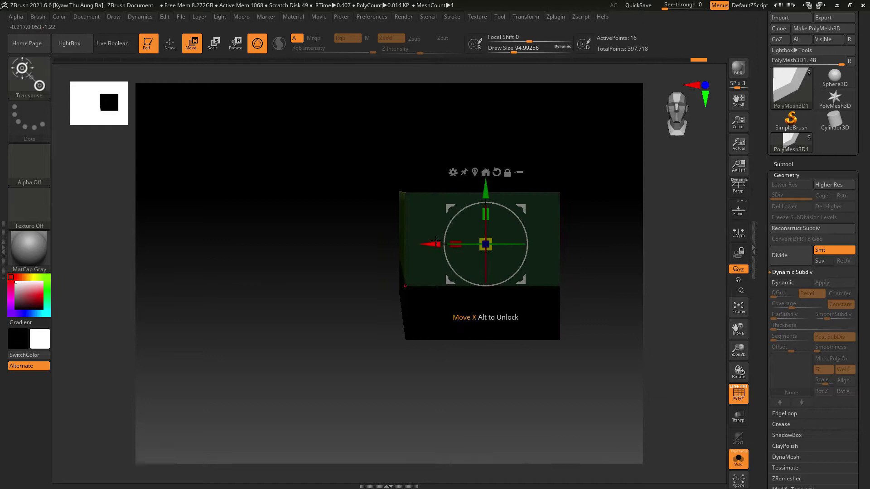
drag(435, 244, 414, 244)
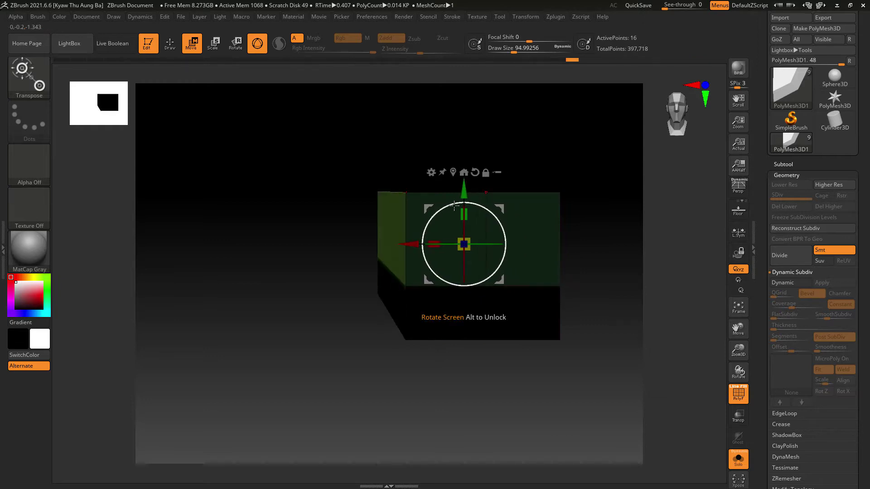
- Nudge the unmasked outer side face slightly down, return to Draw mode, and clear the block's mask
drag(465, 194, 465, 195)
drag(636, 341, 648, 385)
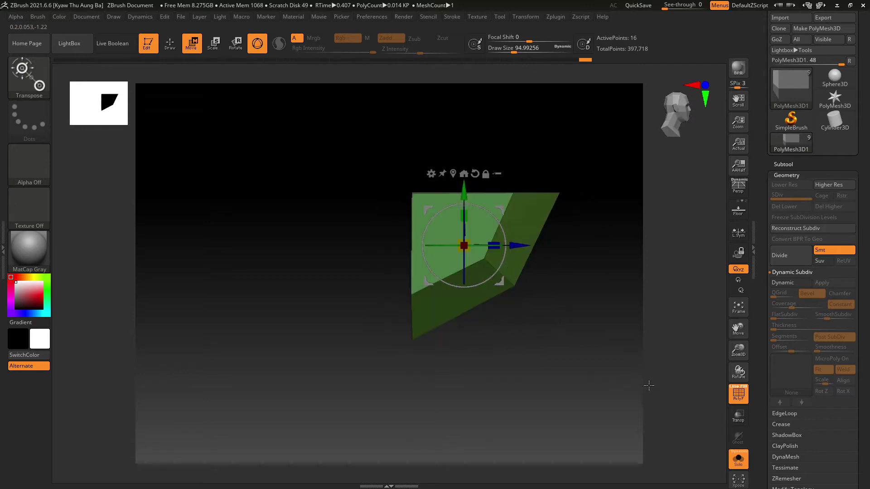
click(170, 42)
mouse_move(257, 205)
mouse_down()
mouse_move(287, 260)
mouse_move(273, 262)
mouse_move(288, 299)
mouse_move(327, 283)
mouse_up()
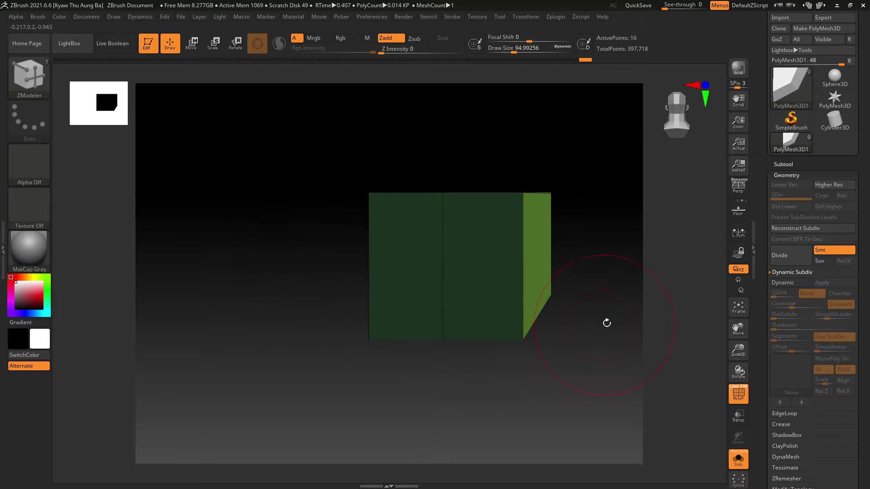
mouse_move(606, 323)
mouse_down()
mouse_move(612, 347)
mouse_move(570, 340)
mouse_up()
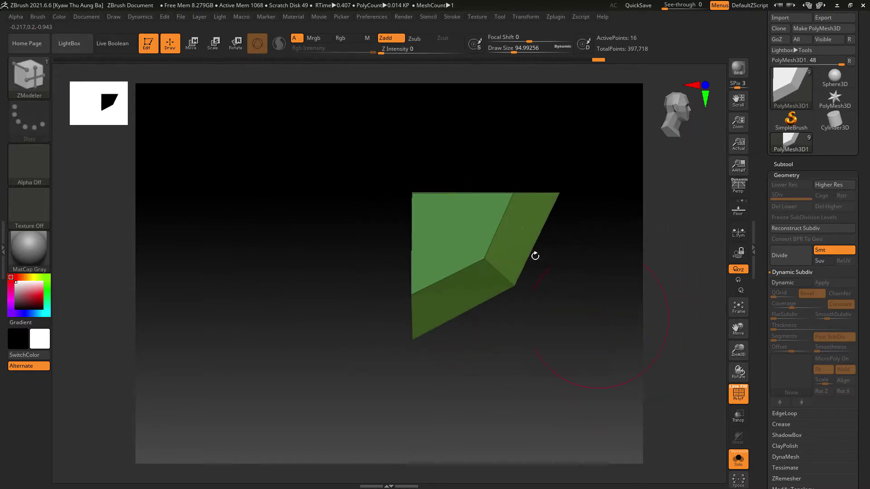
- Cut the block's top and back sides flat with straight strokes from the side view
mouse_move(307, 215)
ctrl+shift+mouse_down()
mouse_move(565, 200)
mouse_move(621, 212)
mouse_move(615, 194)
ctrl+shift+mouse_up()
mouse_move(429, 394)
ctrl+shift+mouse_down()
mouse_move(464, 104)
mouse_move(402, 132)
mouse_move(416, 136)
ctrl+shift+mouse_up()
shift+drag(612, 320, 583, 351)
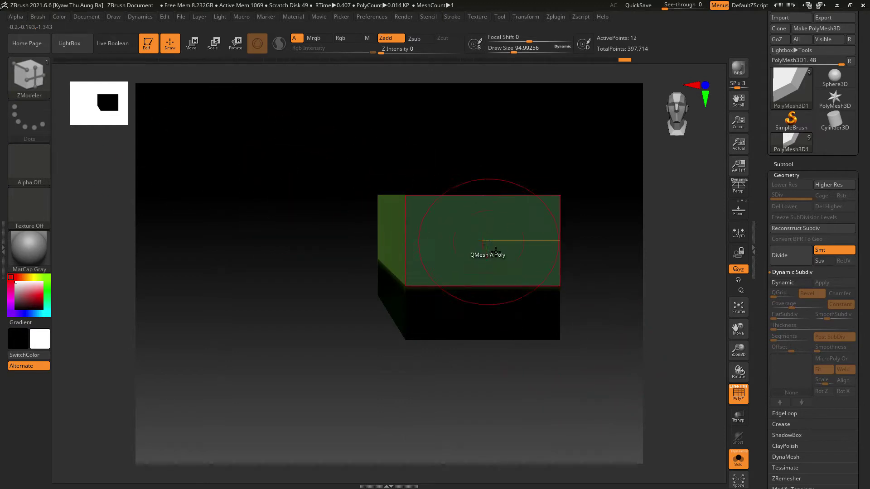
- Insert supporting edge loops on both sides of the vertical edges that border the block's beveled corner face
drag(651, 336, 658, 362)
drag(581, 364, 577, 408)
click(384, 197)
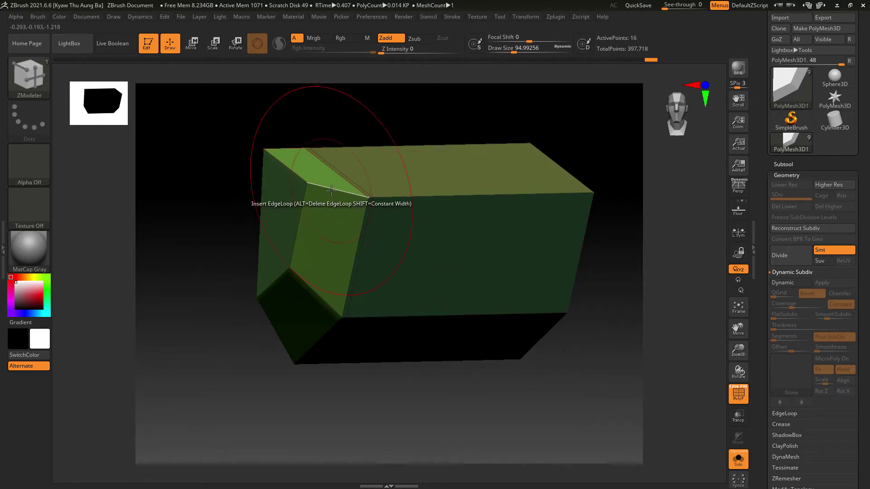
click(306, 186)
click(348, 193)
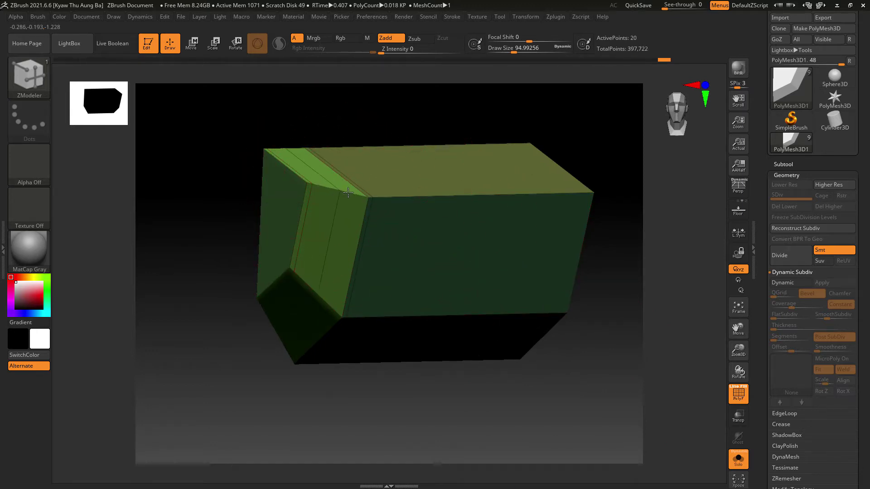
shift+drag(685, 307, 689, 322)
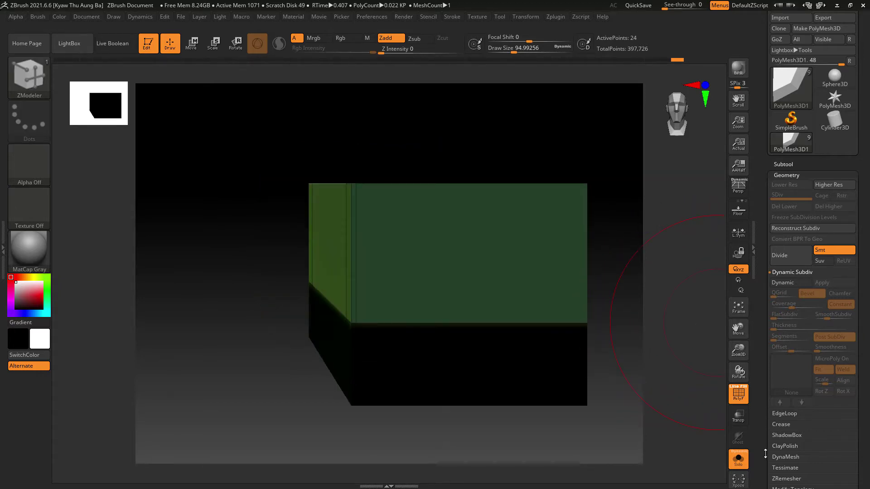
- Try Mirror And Weld on the block to check its full width, and undo it
scroll(792, 383, down, 3)
click(798, 371)
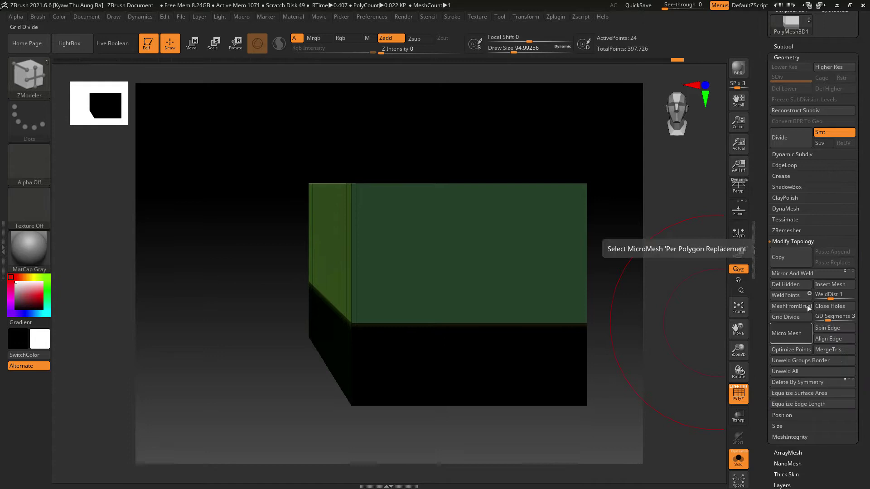
click(805, 273)
drag(671, 461, 580, 418)
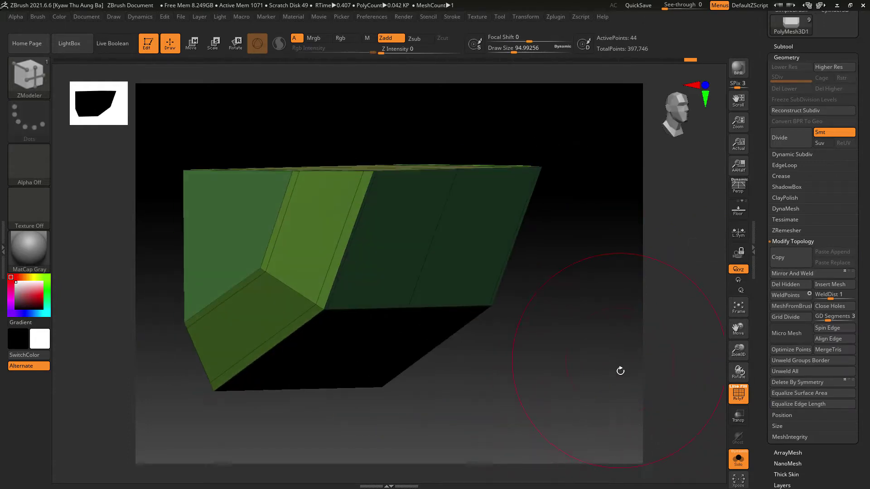
shift+drag(620, 371, 582, 437)
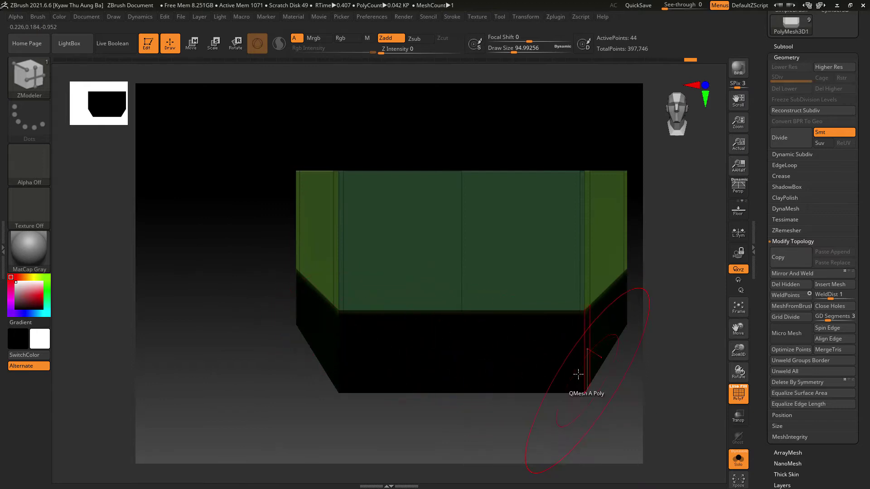
key(ctrl+z)
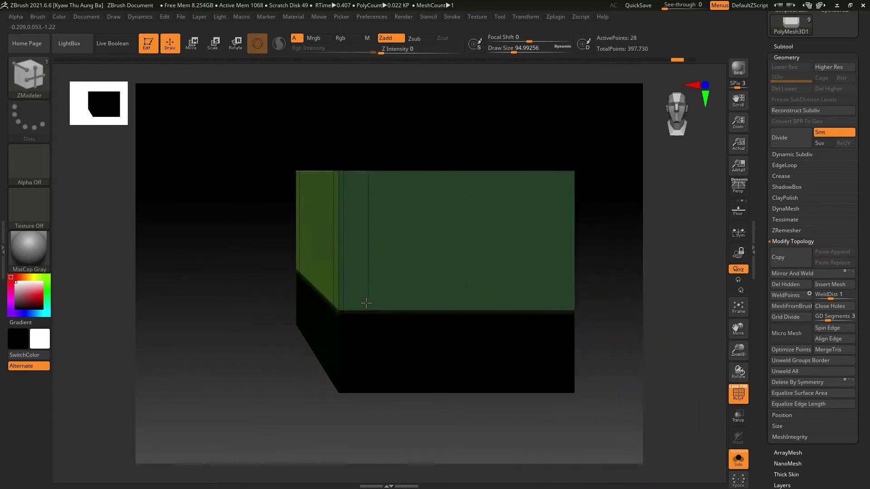
- Insert five evenly spaced vertical edge loops in the front face beside the bevel, undoing a trial Mirror And Weld
drag(367, 303, 381, 310)
click(407, 310)
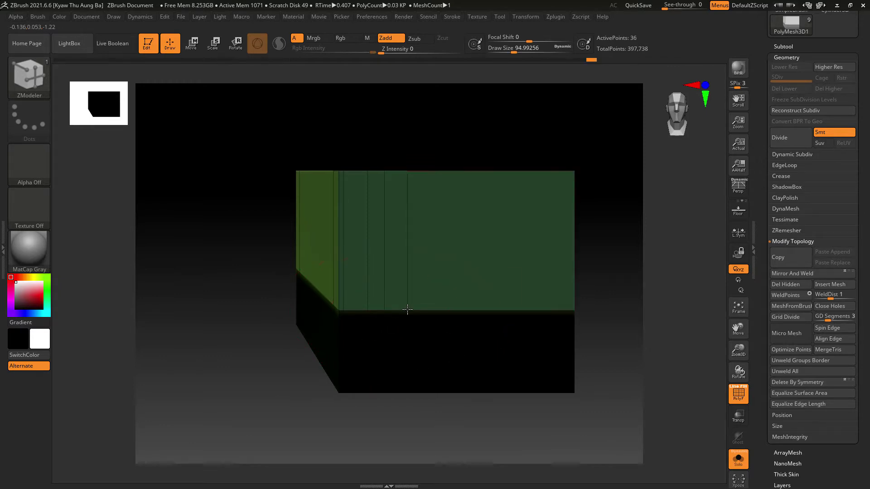
drag(402, 310, 419, 310)
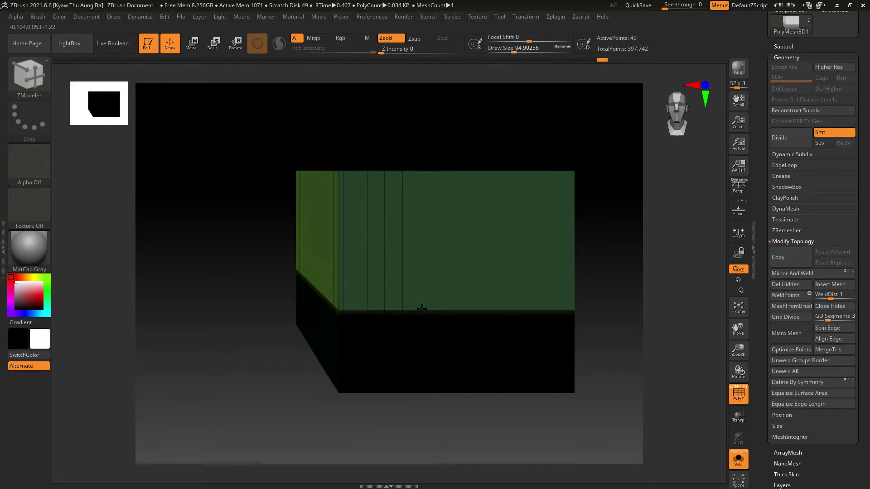
click(441, 310)
click(784, 274)
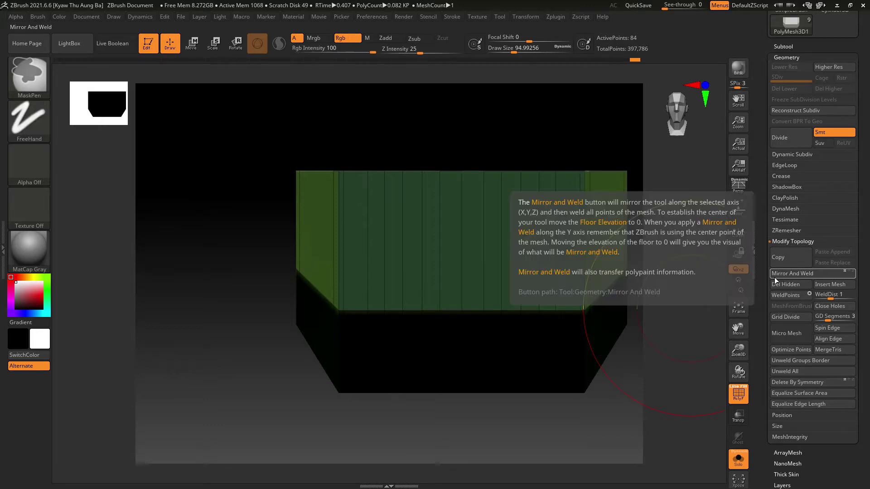
key(ctrl+z)
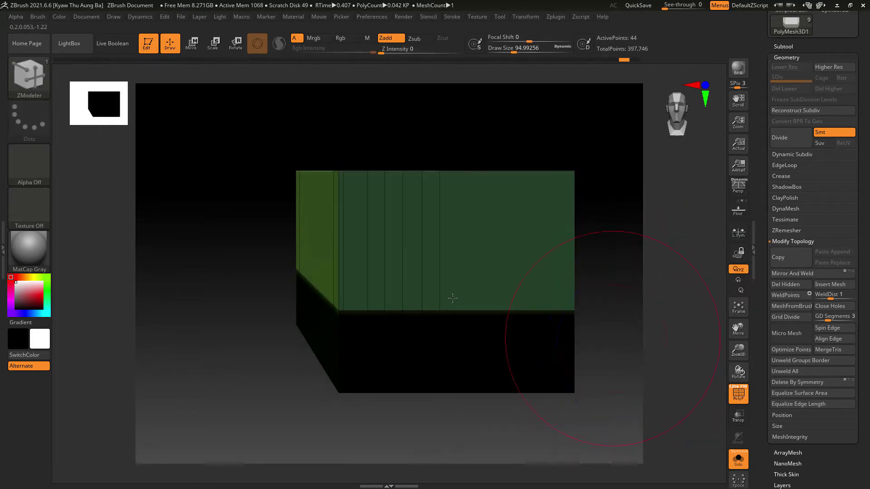
- Set the QMesh target to Polyloop and push two alternate vertical strips of the front inward as grooves
key(space)
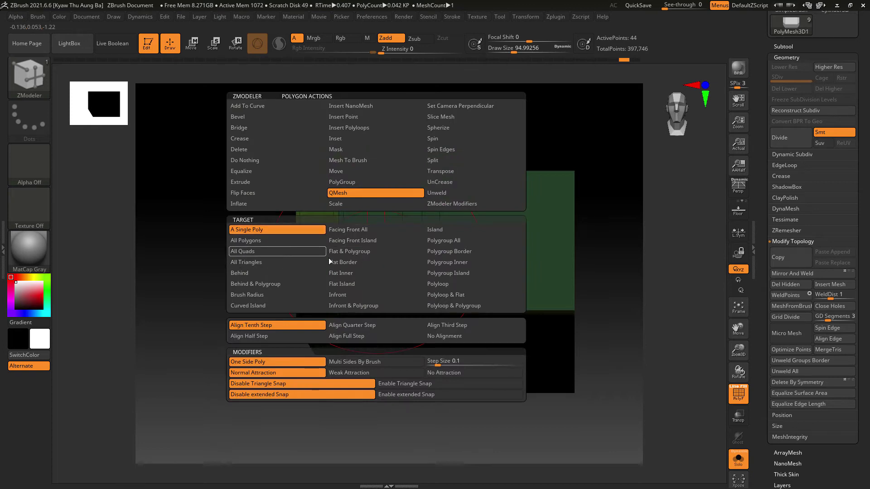
click(453, 284)
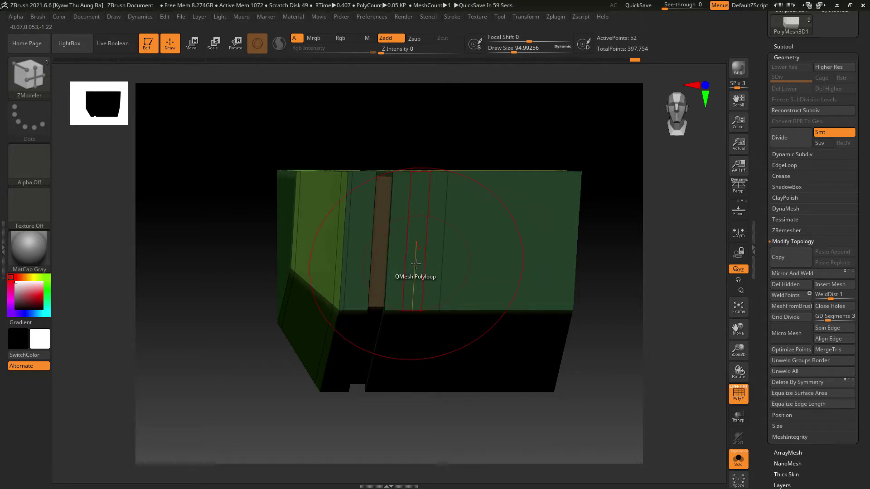
click(472, 296)
drag(598, 326, 675, 317)
key(ctrl+z)
key(ctrl+z)
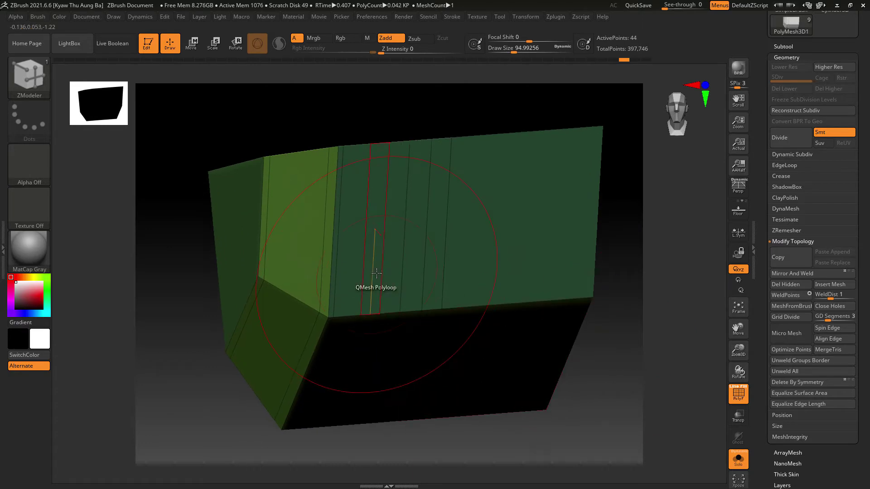
click(370, 271)
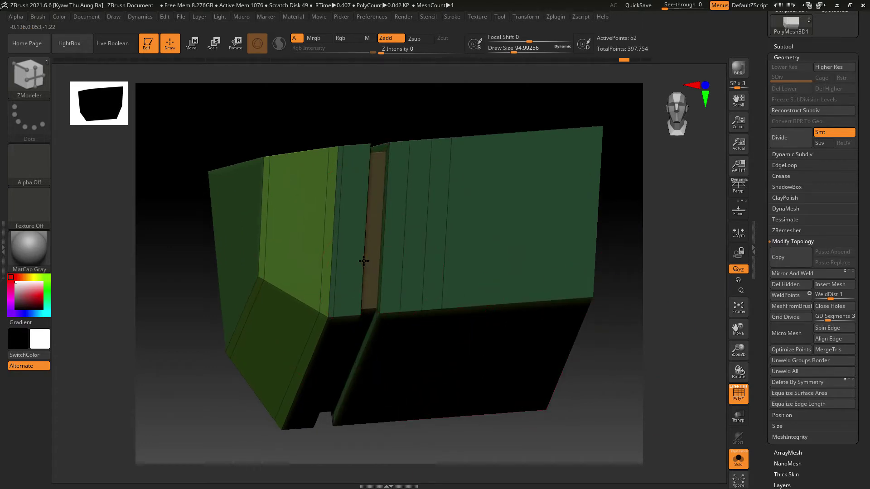
click(415, 250)
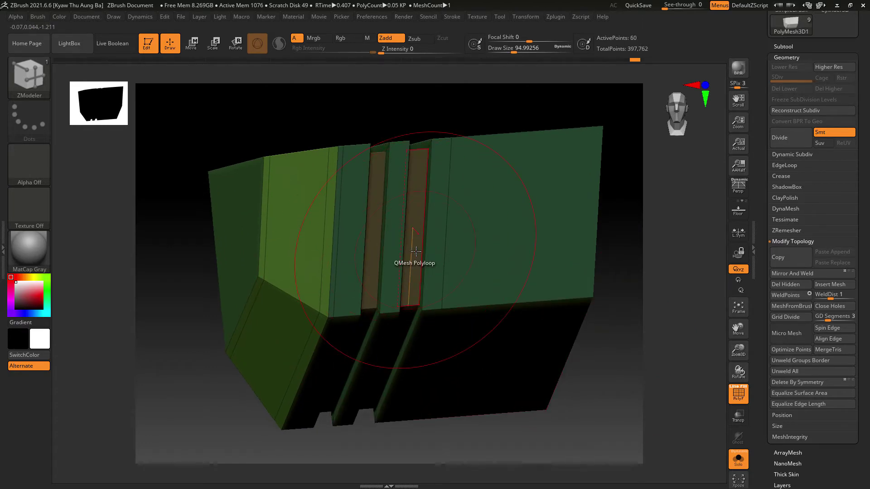
- Insert supporting edge loops along the block's top edge and along the edge between its upper and lower front faces
drag(653, 387, 613, 404)
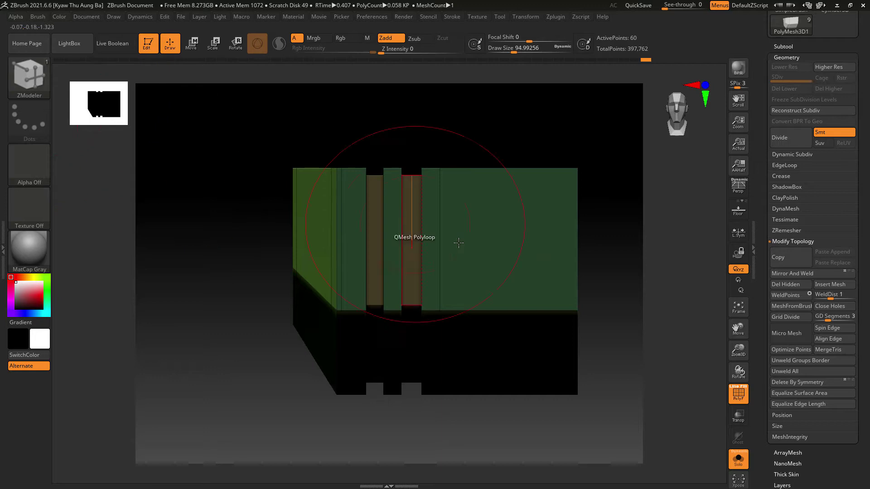
click(440, 193)
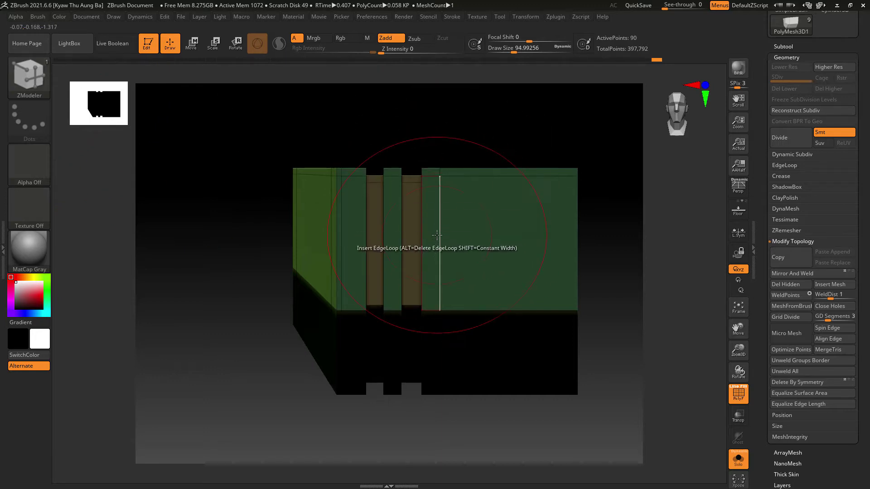
drag(656, 401, 658, 295)
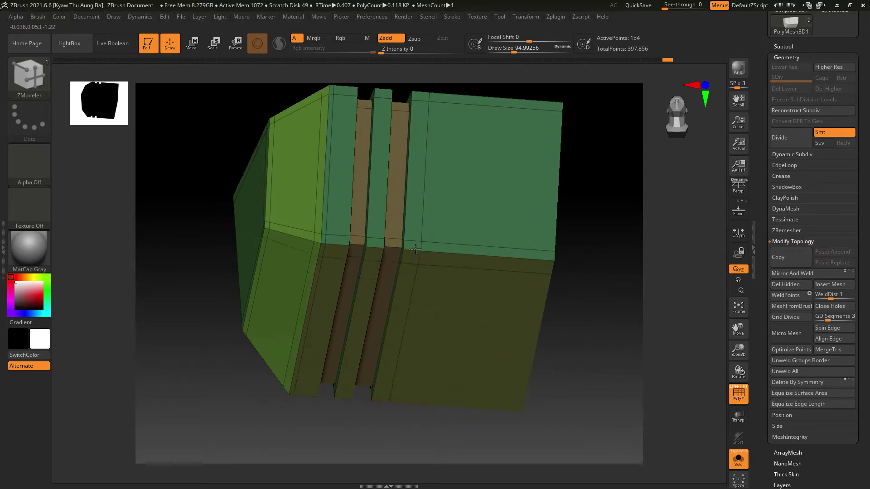
click(401, 338)
- Insert supporting vertical edge loops along the borders and inner corners of the two grooves
right_drag(613, 349, 563, 307)
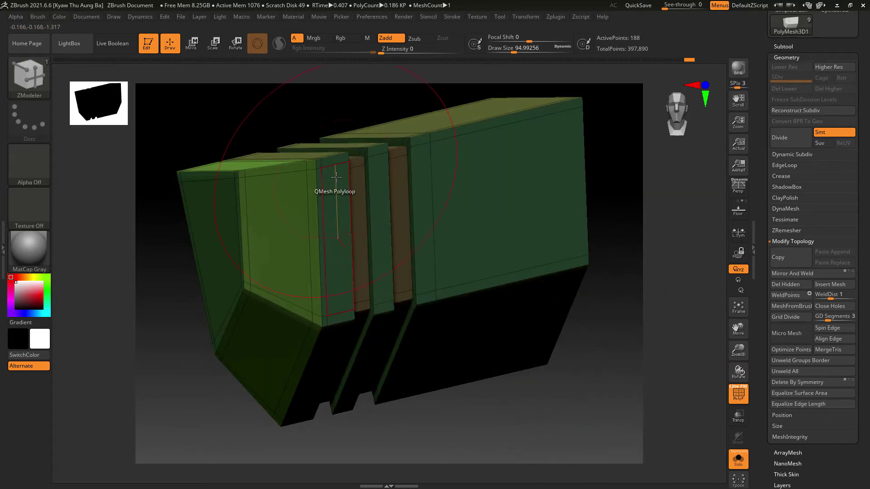
click(374, 157)
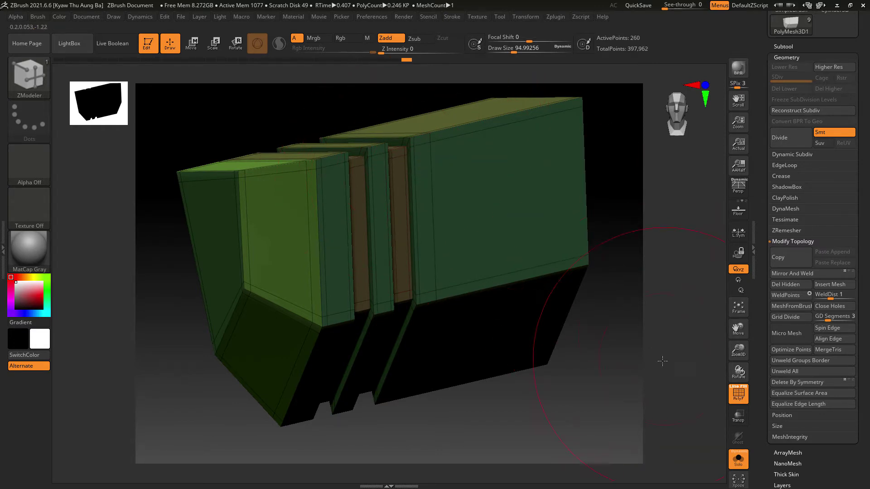
right_drag(663, 361, 525, 327)
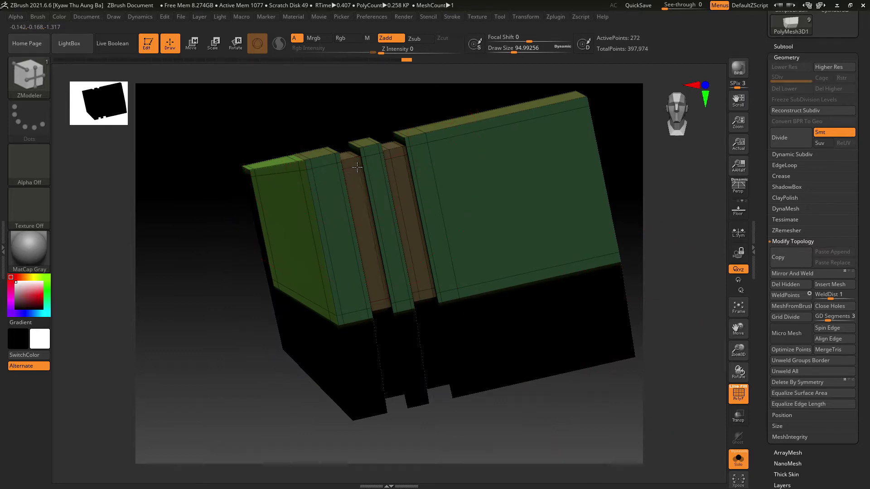
- Mirror and weld the grooved block across its centre into a symmetrical piece
alt+drag(597, 453, 596, 404)
click(795, 273)
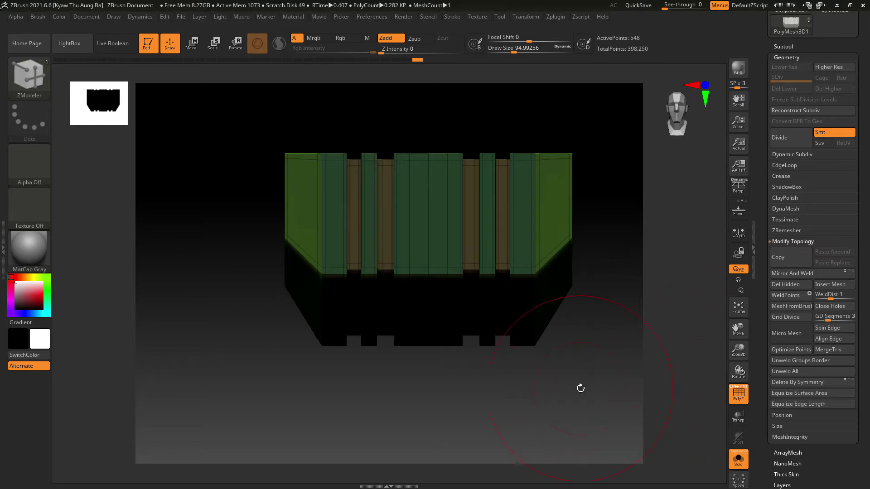
right_drag(580, 388, 557, 378)
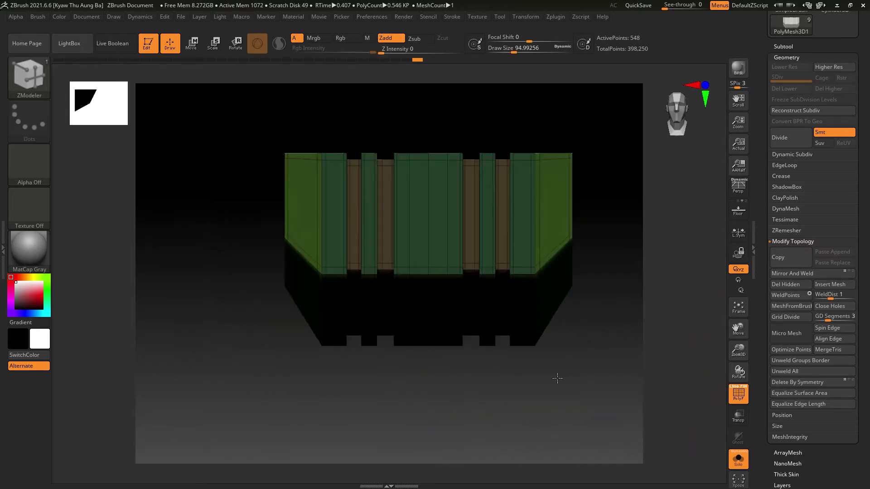
- Preview the mirrored block with Dynamic Subdiv on and the wireframe hidden, comparing smoothing off and on
click(793, 155)
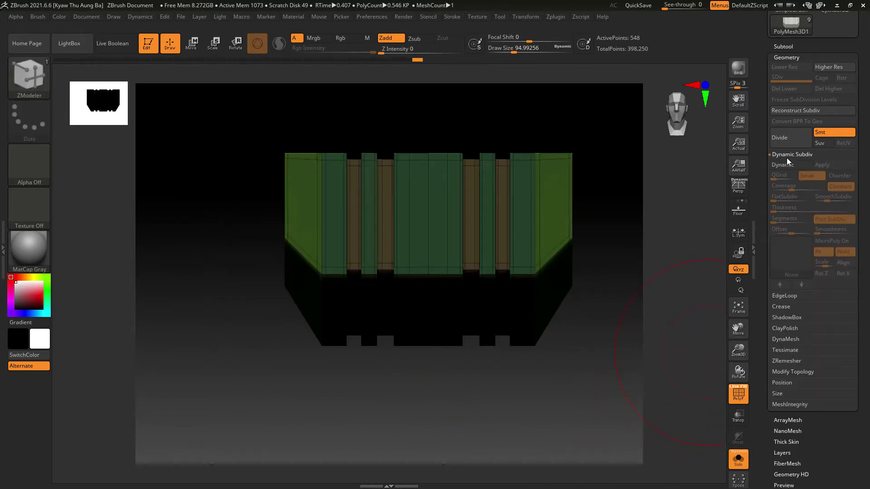
click(791, 165)
mouse_move(603, 385)
right_down()
mouse_move(621, 392)
mouse_move(619, 382)
right_up()
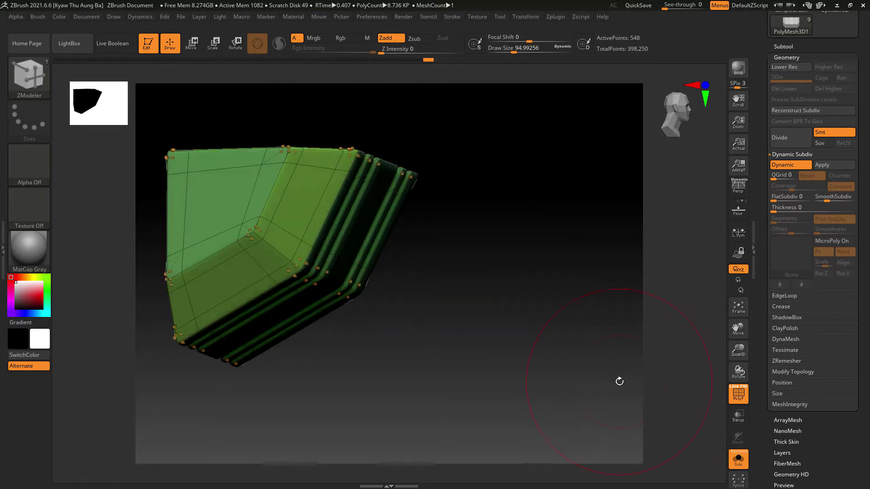
click(736, 397)
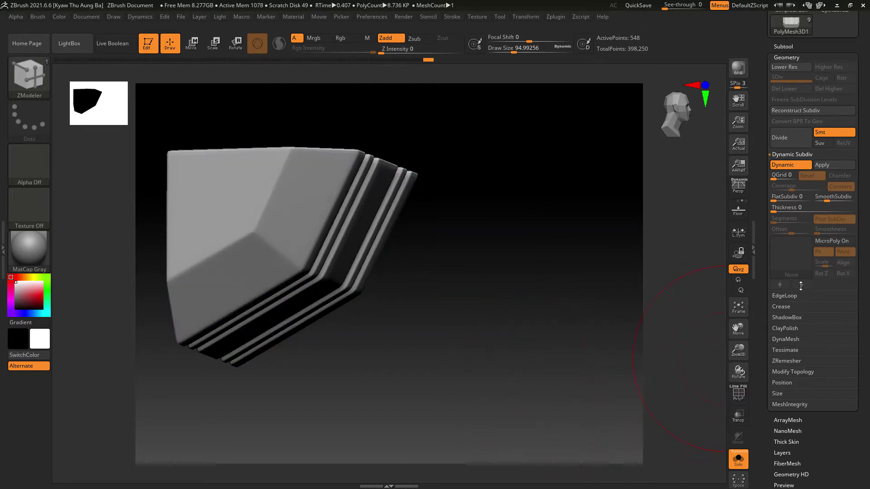
click(792, 166)
click(794, 166)
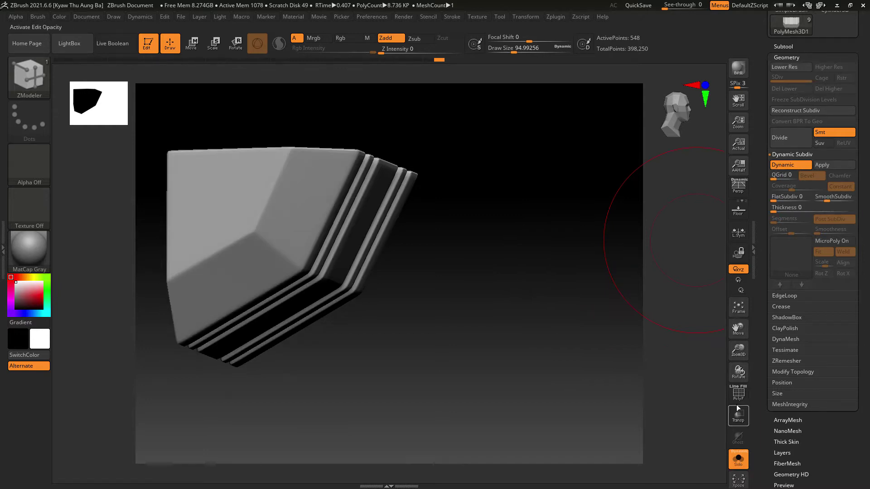
- Show the wireframe, delete supporting edge loops along the front corner edges with Dynamic Subdiv off, and re-enable Dynamic Subdiv
click(738, 395)
click(799, 165)
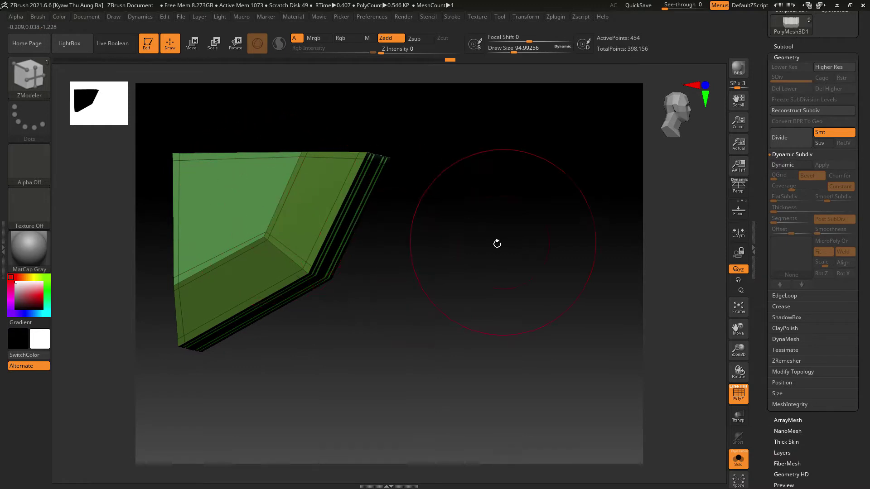
click(785, 165)
mouse_move(619, 243)
mouse_down()
mouse_move(602, 249)
mouse_move(621, 302)
mouse_move(647, 306)
mouse_up()
- Hide the wireframe, raise SmoothSubdiv for a finer surface, and inspect the rounded block from the side
click(738, 395)
alt+drag(629, 386, 602, 363)
mouse_move(589, 369)
mouse_down()
mouse_move(620, 373)
mouse_move(600, 375)
mouse_move(606, 342)
mouse_move(608, 357)
mouse_move(589, 372)
mouse_move(601, 373)
mouse_up()
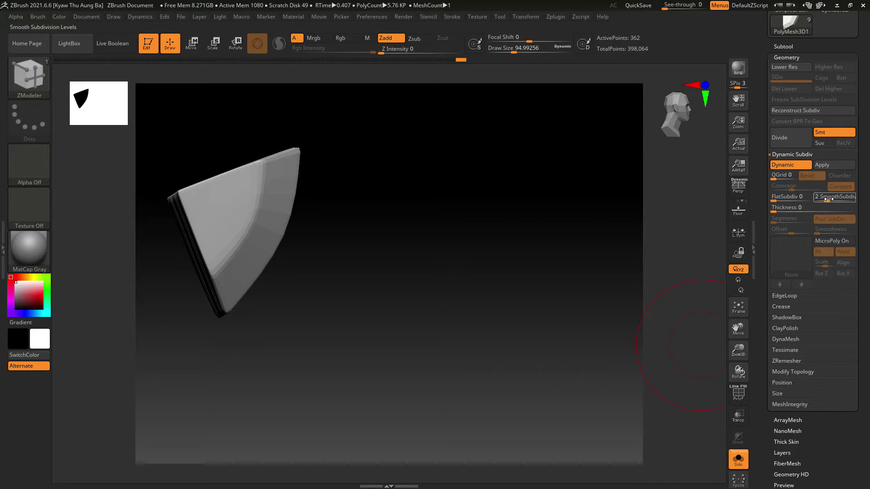
drag(634, 321, 572, 343)
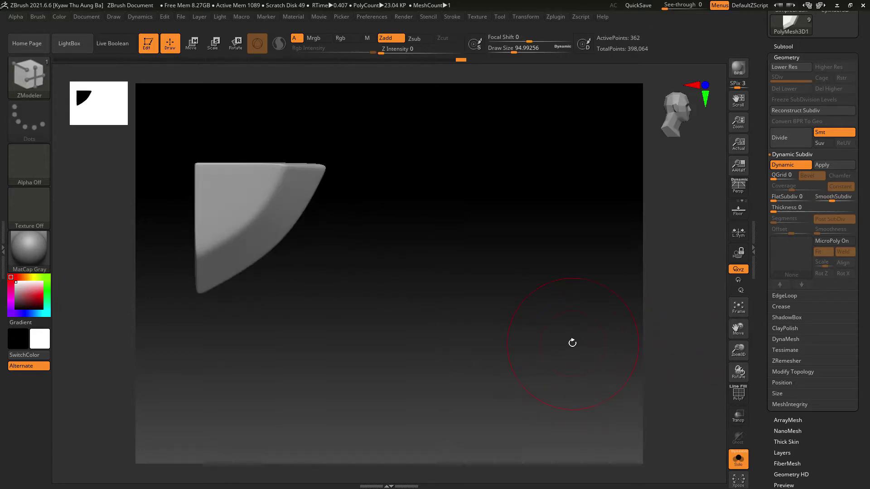
- Show the wireframe on the block and inspect its smoothed edge flow from the side and below
click(737, 398)
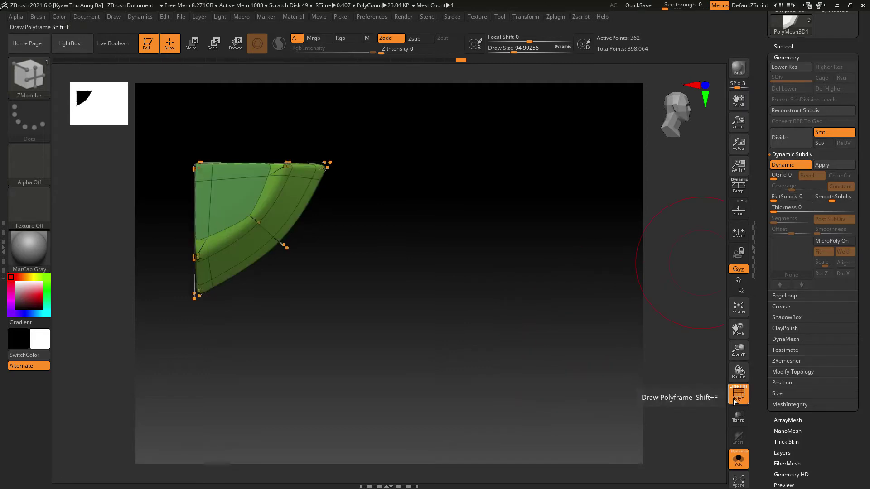
double_click(737, 398)
drag(575, 354, 550, 349)
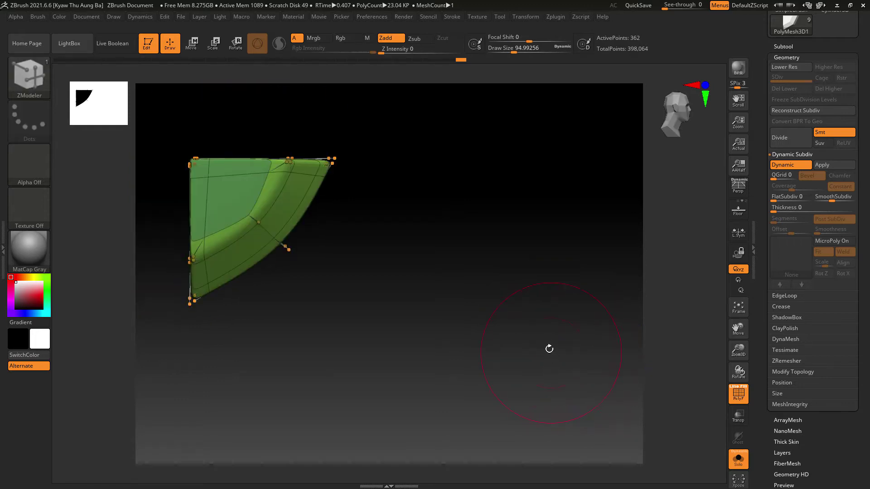
drag(265, 169, 272, 174)
key(ctrl+z)
alt+drag(504, 311, 554, 342)
key(ctrl+shift+z)
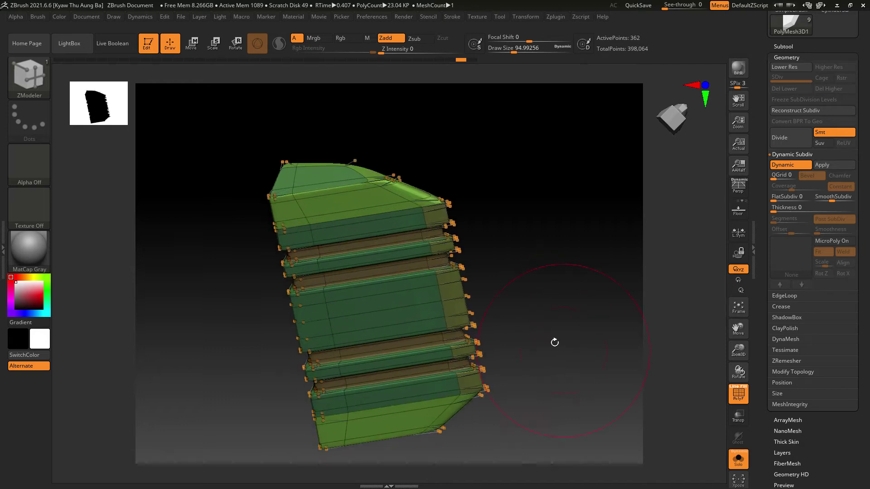
- Turn Dynamic Subdiv off, examine the block's base mesh from several angles, and re-enable Dynamic Subdiv
click(798, 163)
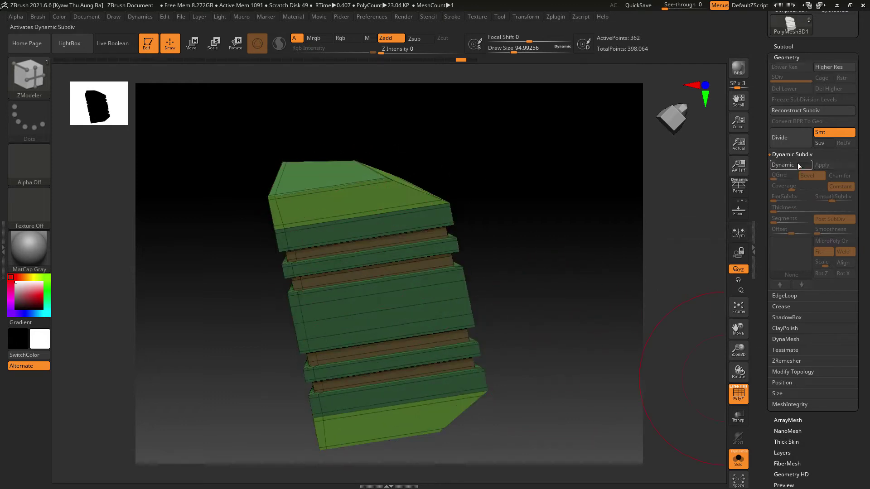
click(396, 208)
drag(569, 210, 571, 315)
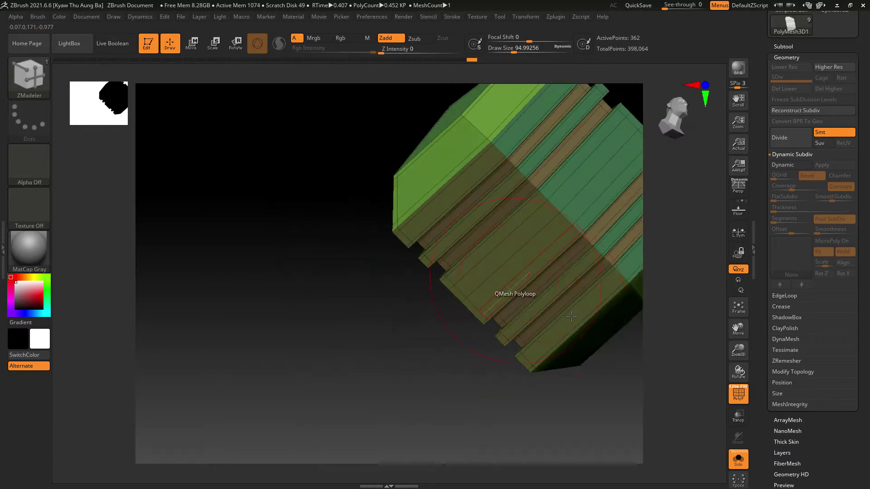
drag(657, 389, 591, 403)
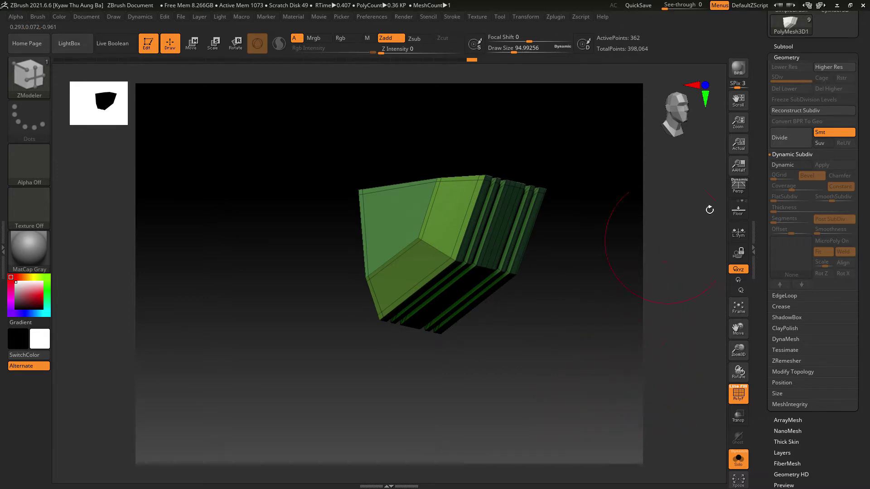
drag(594, 315, 721, 323)
click(783, 165)
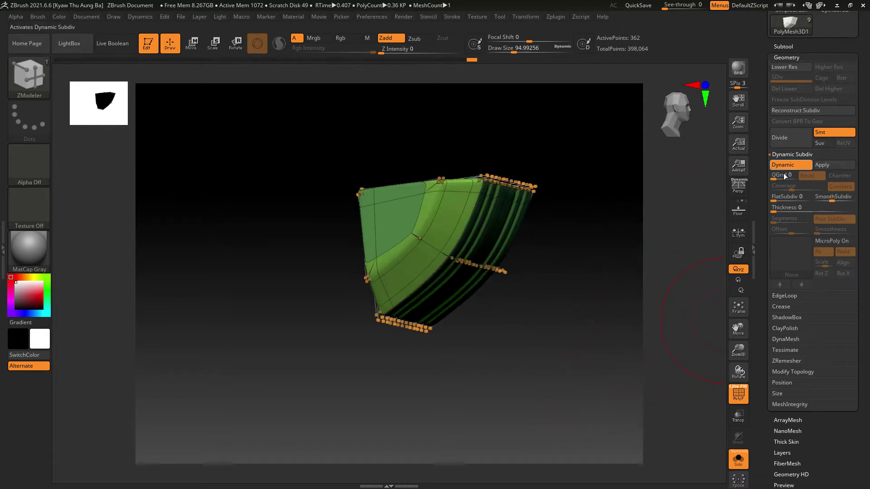
- Exit Solo mode to show the whole helmet and hide the block's wireframe
click(738, 468)
drag(654, 428, 610, 400)
click(736, 401)
- Move the block back and down with the Move gizmo so it sits over the mouth, below the faceplate
click(191, 43)
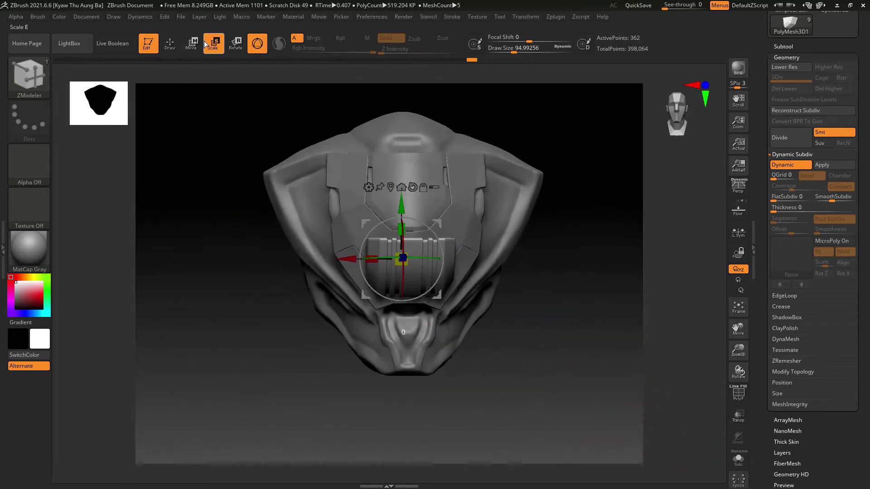
shift+drag(584, 364, 609, 385)
alt+drag(597, 411, 597, 446)
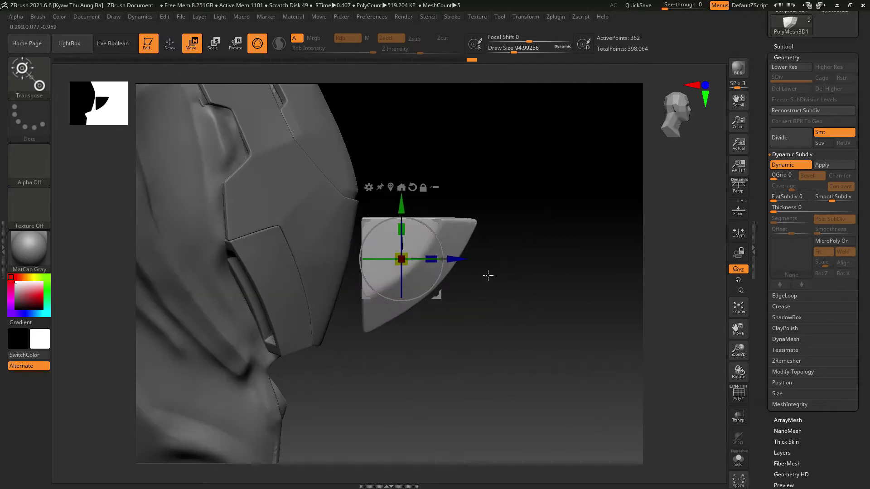
drag(456, 260, 346, 259)
drag(292, 213, 319, 334)
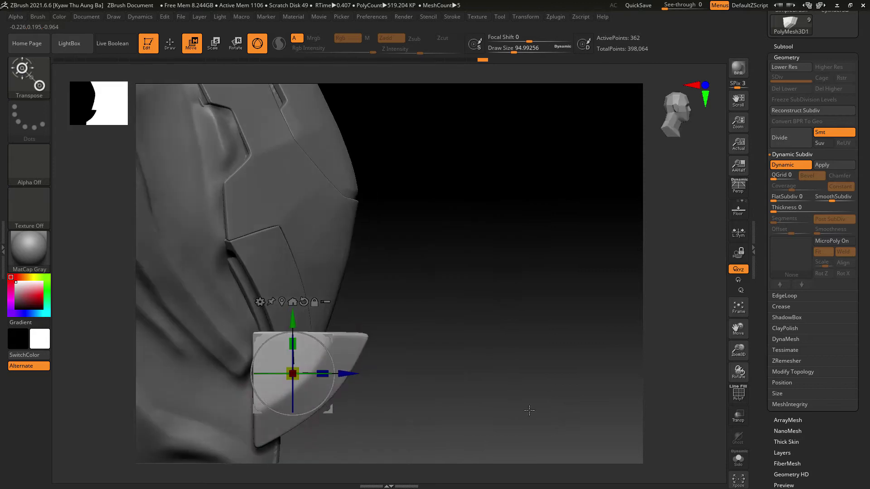
click(333, 374)
drag(332, 372, 308, 373)
shift+drag(366, 378, 422, 393)
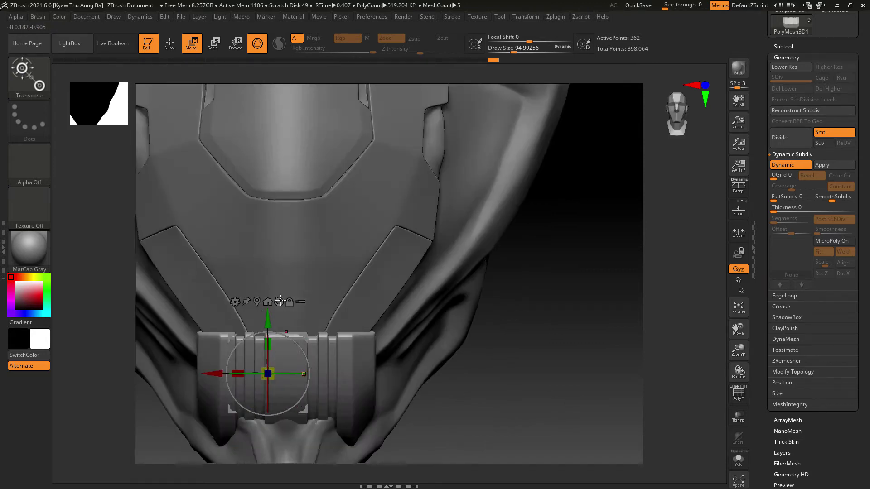
- Reposition the gizmo's pivot onto the block's centre line without moving the mesh
click(260, 299)
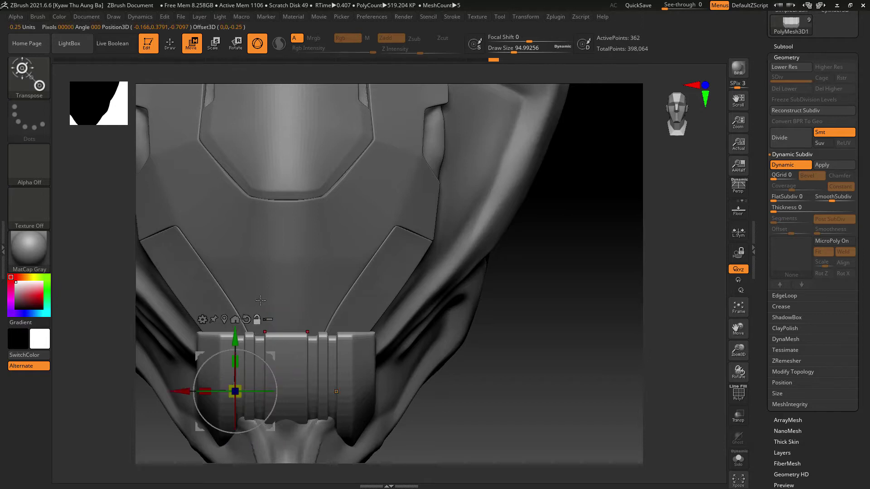
click(237, 320)
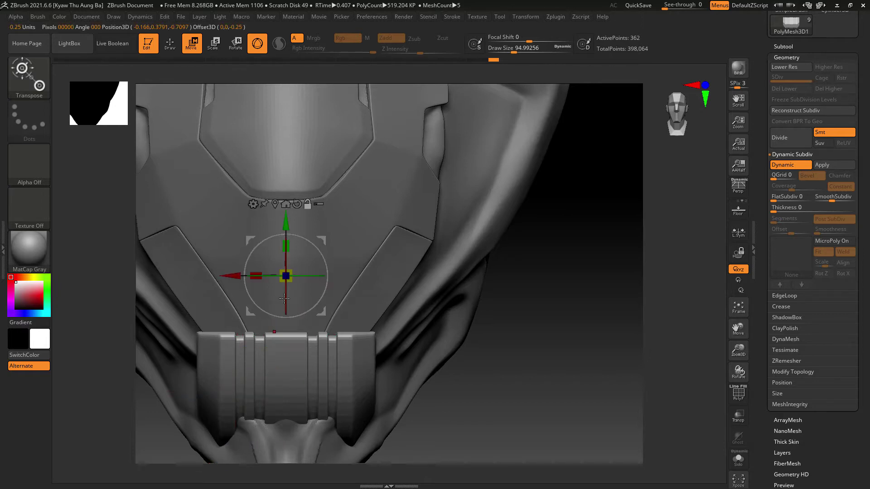
alt+drag(285, 225, 285, 335)
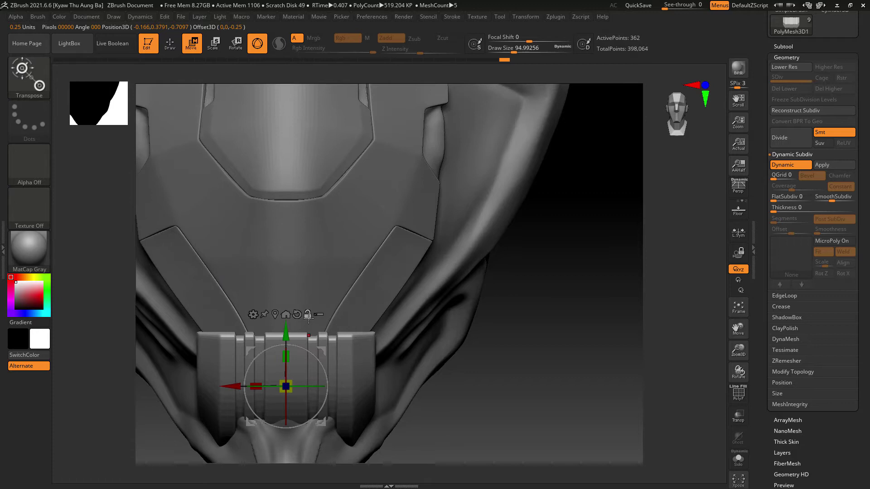
alt+drag(600, 406, 647, 343)
- Show the wireframe and scale the block down uniformly towards the size of the mouth opening
click(742, 393)
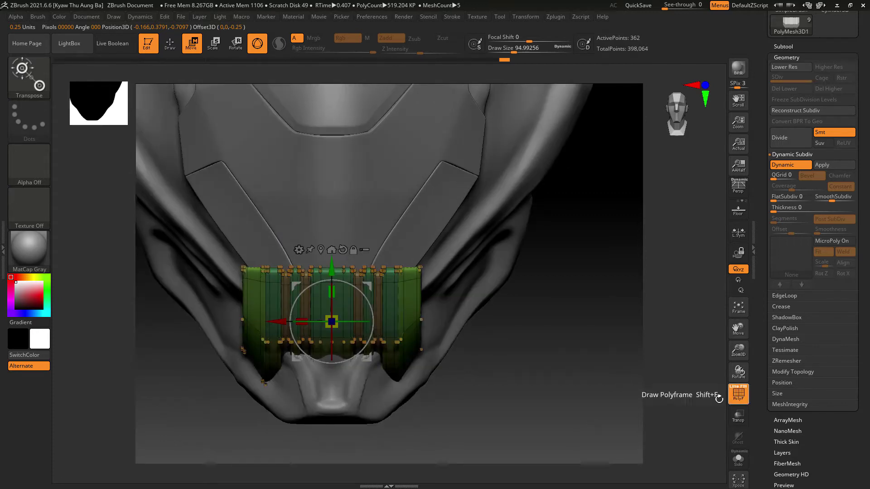
alt+drag(552, 403, 623, 392)
drag(407, 308, 440, 359)
drag(552, 386, 657, 399)
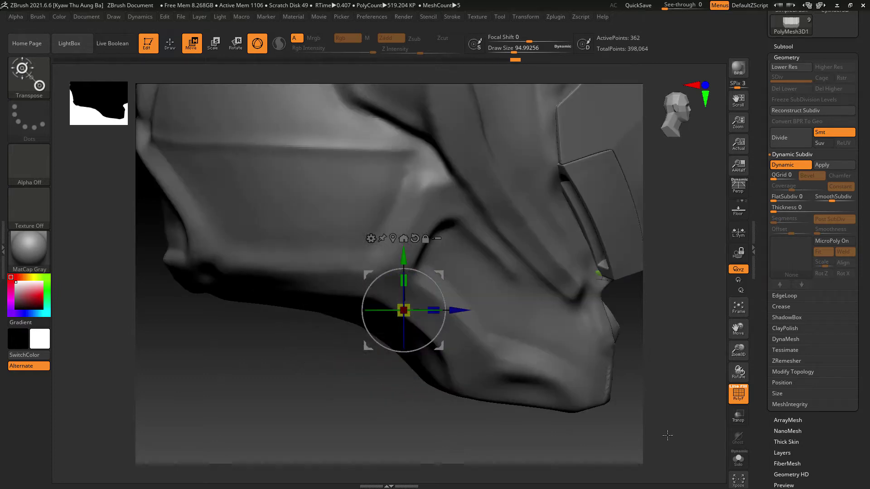
alt+drag(668, 435, 492, 418)
- Move the block forward, fine-tune its scale to fit the mouth opening, and raise it slightly
drag(300, 294, 323, 294)
drag(517, 343, 421, 335)
drag(258, 291, 270, 305)
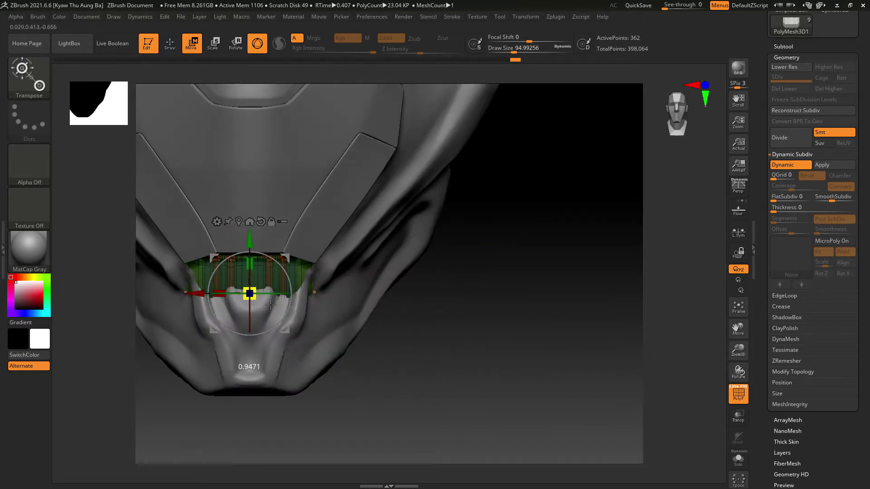
drag(217, 289, 239, 296)
drag(495, 349, 486, 365)
drag(200, 272, 208, 285)
drag(194, 247, 194, 231)
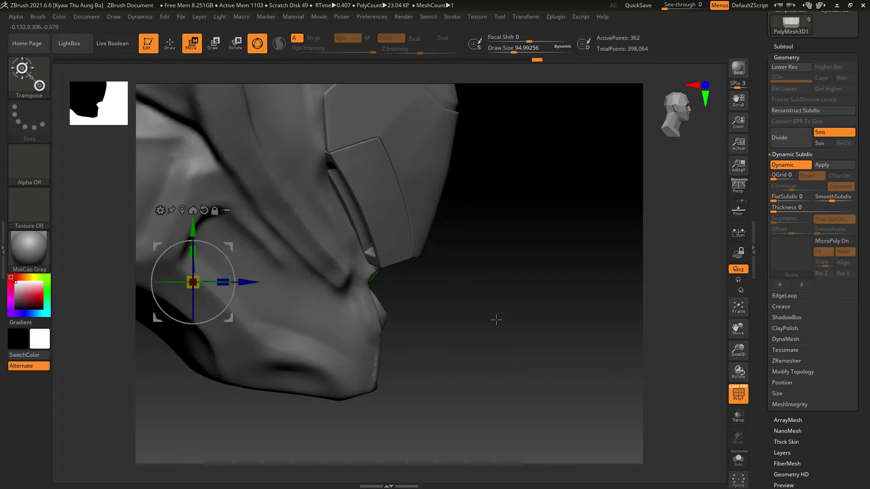
- Nudge the block forward and up beneath the faceplate's lower edge, checking the fit from the side
shift+drag(496, 320, 503, 342)
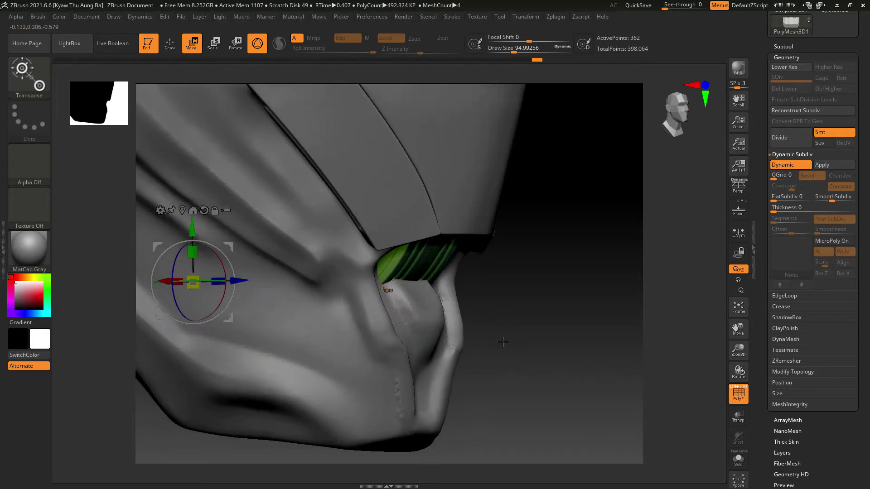
drag(239, 281, 246, 281)
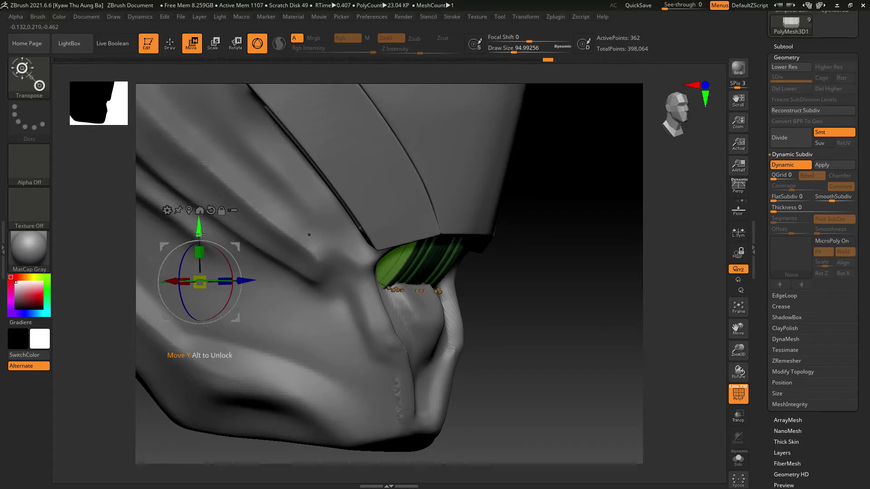
mouse_move(198, 230)
mouse_down()
mouse_move(197, 217)
mouse_move(204, 219)
mouse_up()
drag(535, 226, 340, 289)
drag(556, 333, 623, 341)
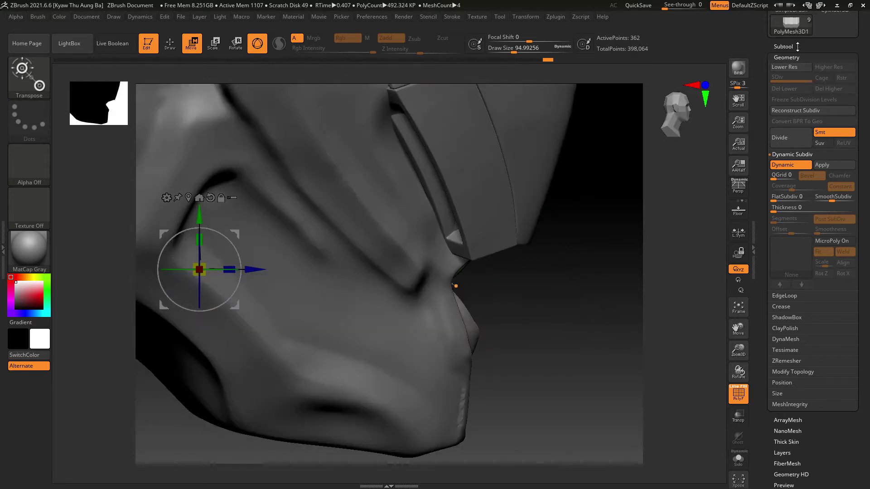
- Hide the PM3D_Sphere3D3_1 subtool to expose the block beneath the faceplate
click(797, 47)
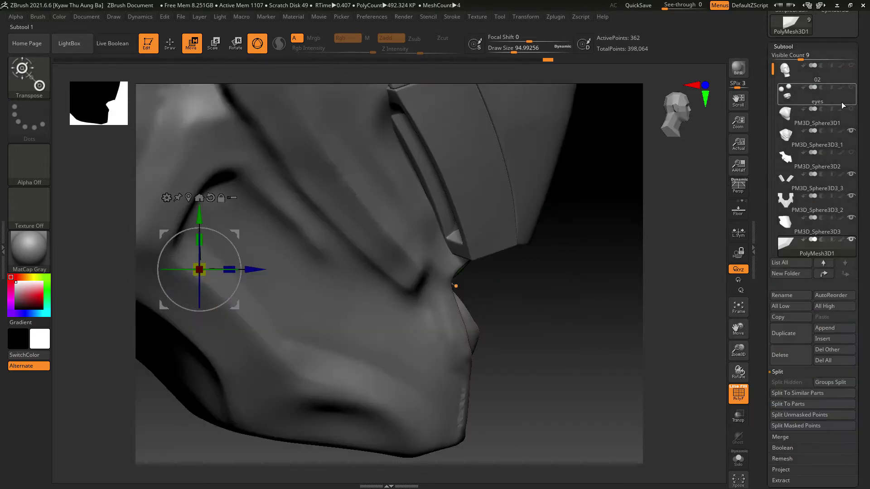
click(851, 131)
drag(610, 301, 565, 290)
alt+drag(566, 290, 559, 332)
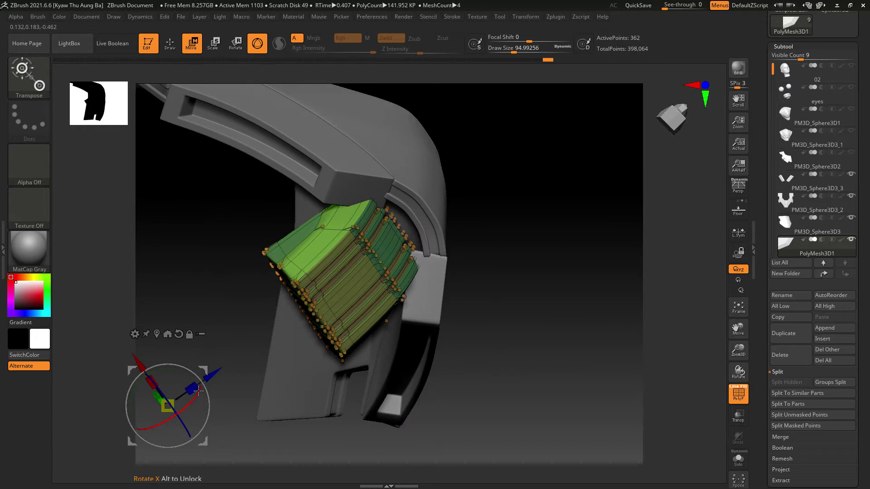
- Centre the gizmo on the block and adjust the block's depth to align with the faceplate's curved recess
click(158, 334)
drag(312, 305, 460, 280)
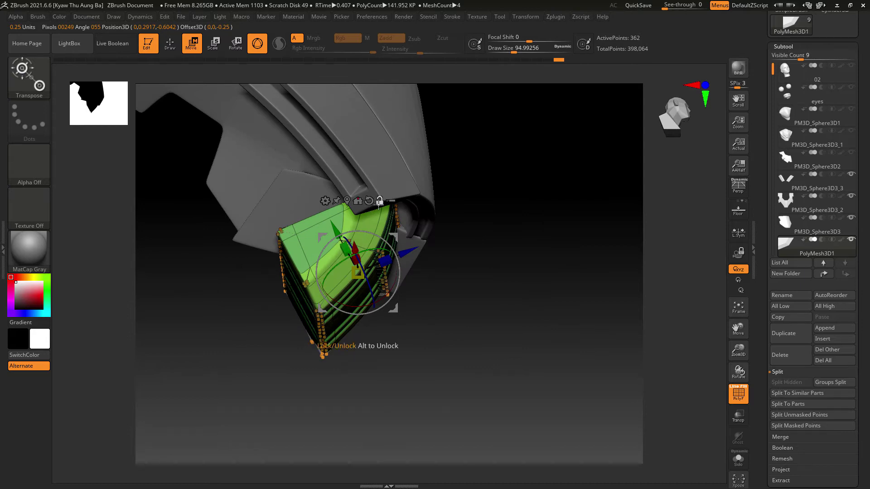
drag(386, 261, 421, 248)
drag(578, 291, 468, 275)
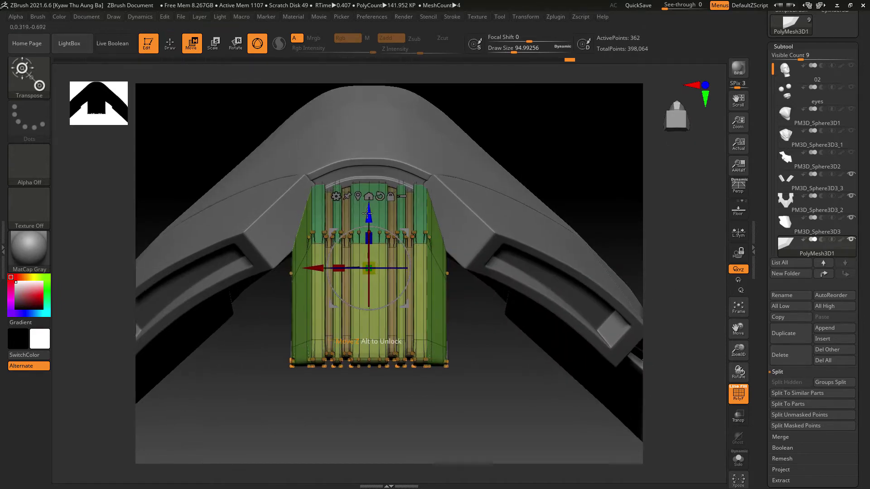
mouse_move(368, 213)
mouse_down()
mouse_move(371, 240)
mouse_move(377, 227)
mouse_up()
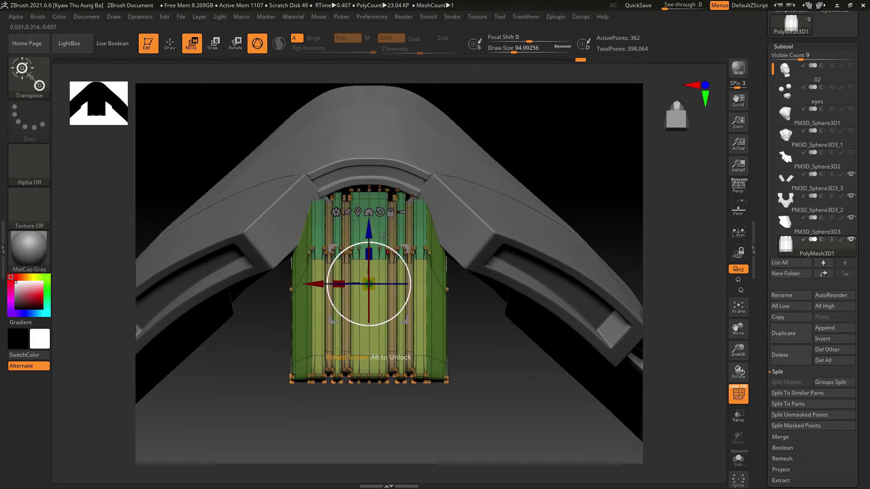
- Use the Deformer to pull the block's front middle control points forward into an arc matching the faceplate recess, and accept it
click(335, 213)
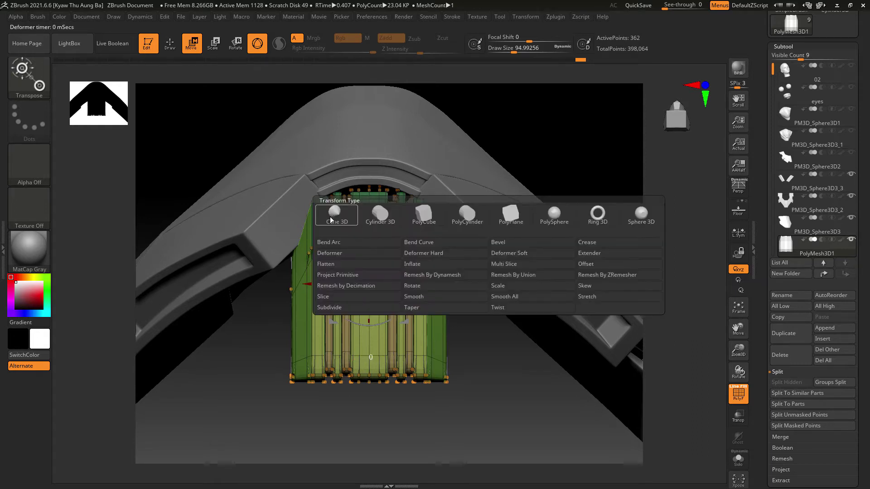
click(348, 253)
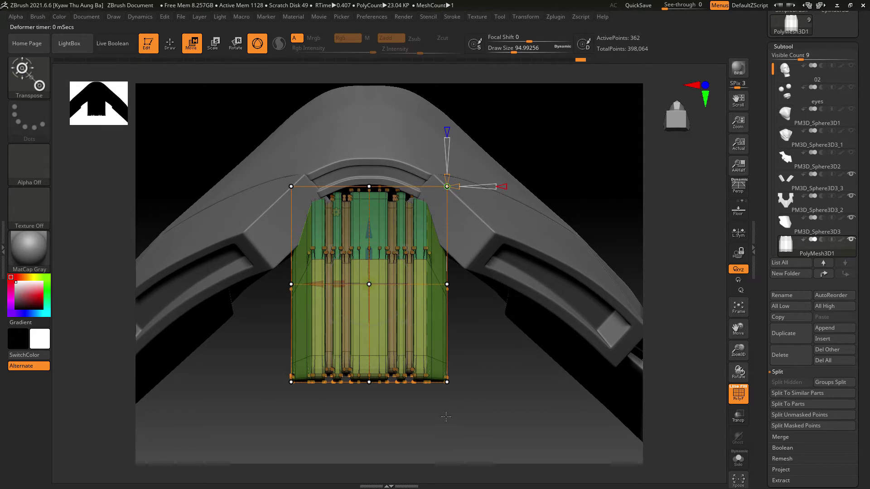
key(ctrl)
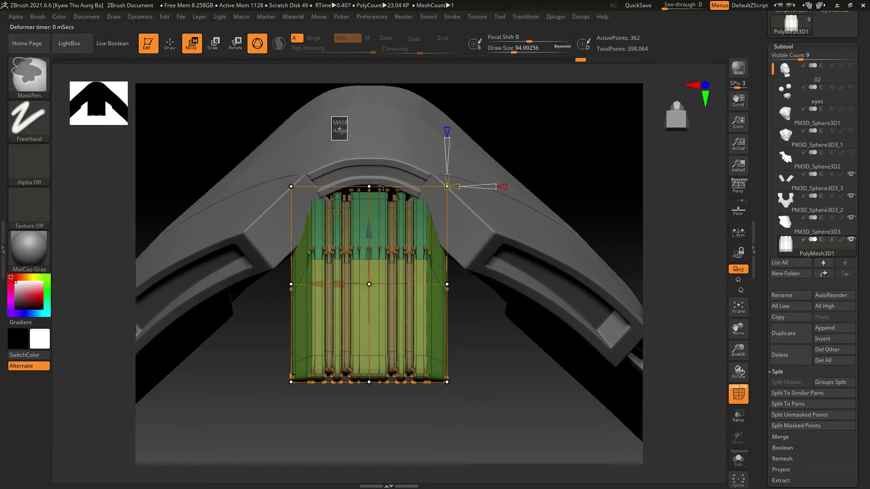
ctrl+drag(383, 187, 377, 109)
ctrl+click(449, 326)
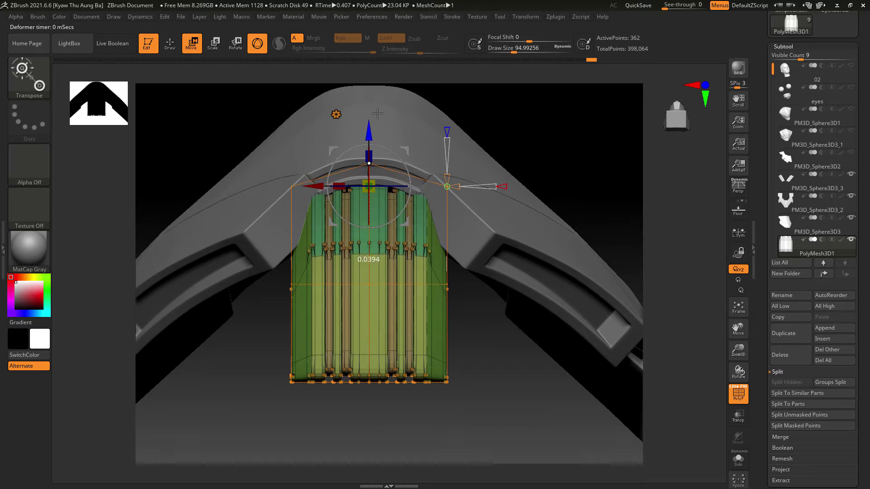
drag(582, 175, 628, 168)
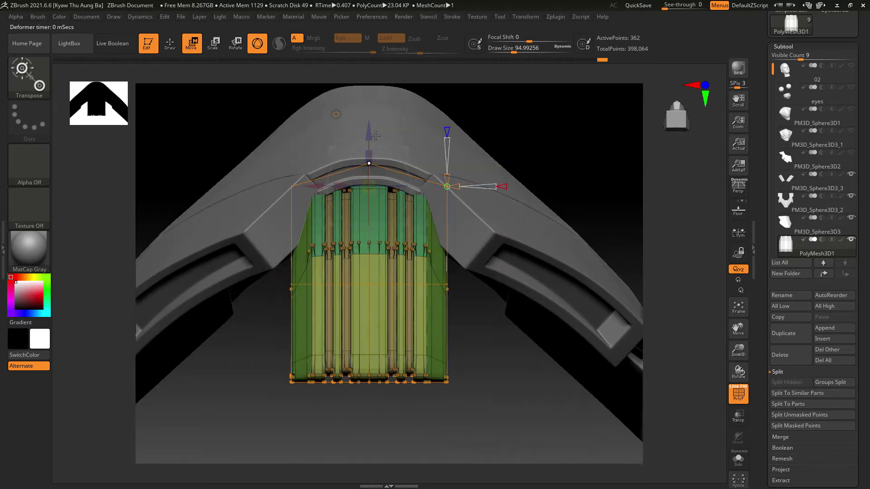
drag(375, 135, 383, 96)
drag(638, 235, 650, 225)
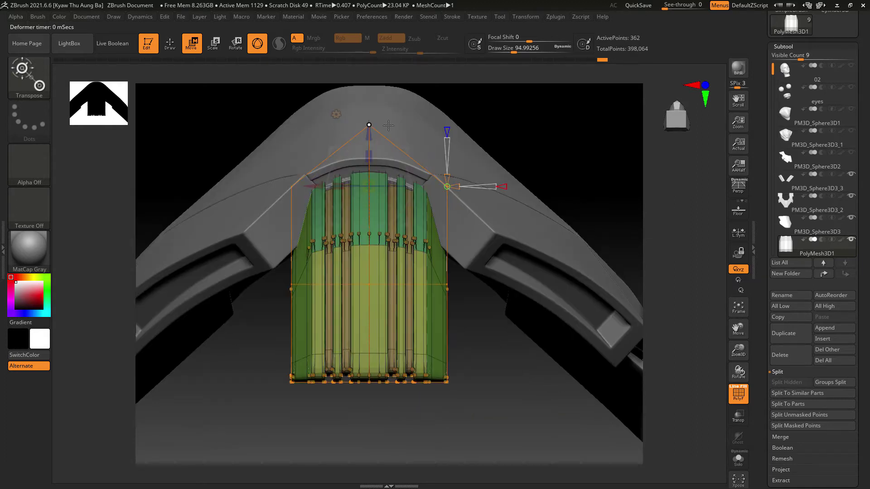
click(336, 114)
click(484, 113)
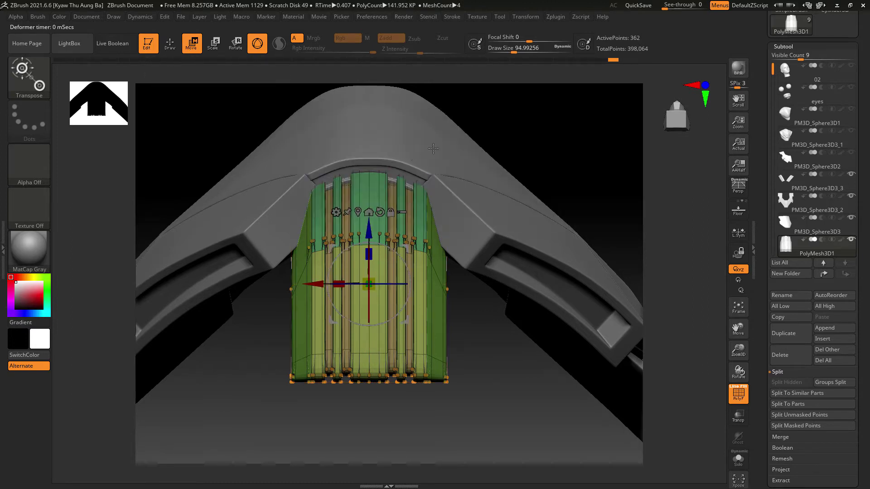
- Nudge the deformed block along its depth and width under the faceplate, and return to Draw mode in front view
drag(375, 224, 377, 228)
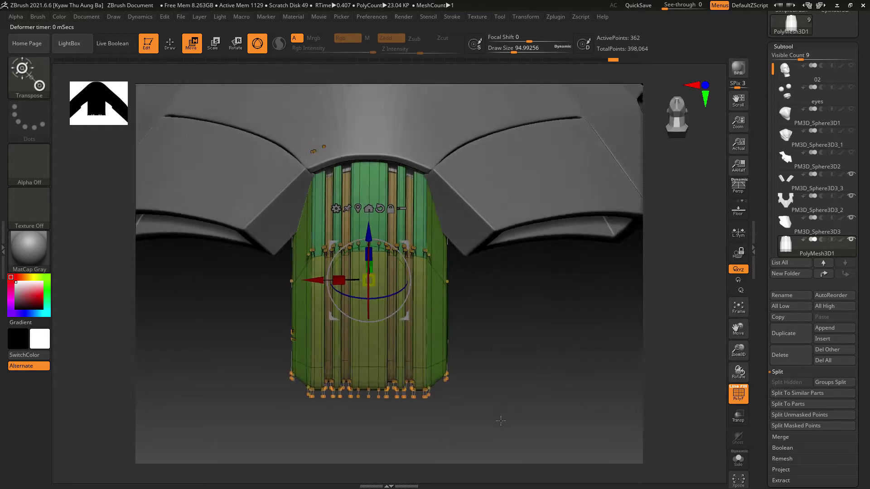
drag(501, 419, 552, 433)
drag(556, 383, 510, 326)
drag(313, 281, 315, 281)
drag(609, 267, 574, 281)
click(171, 44)
mouse_move(597, 168)
mouse_down()
mouse_move(662, 235)
mouse_move(633, 260)
mouse_move(622, 234)
mouse_up()
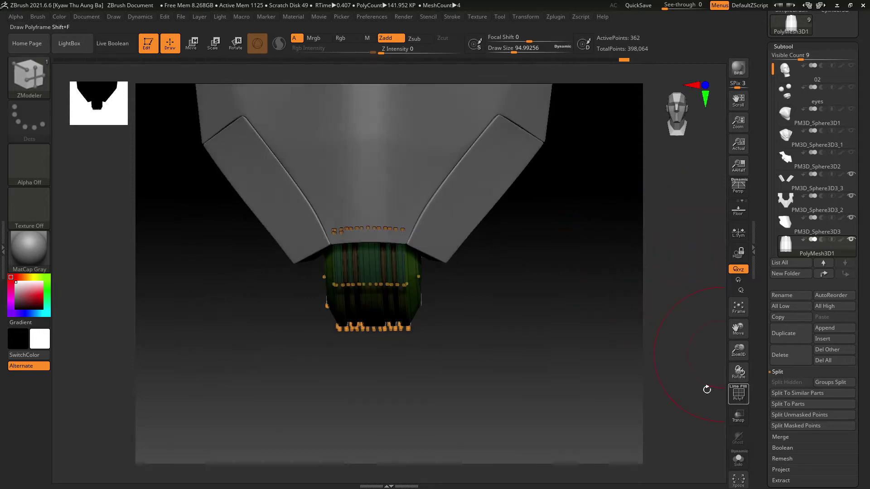
- Apply the Deformer to the grooved block and scale its rear control points wider so the block flares towards the back
drag(707, 389, 254, 81)
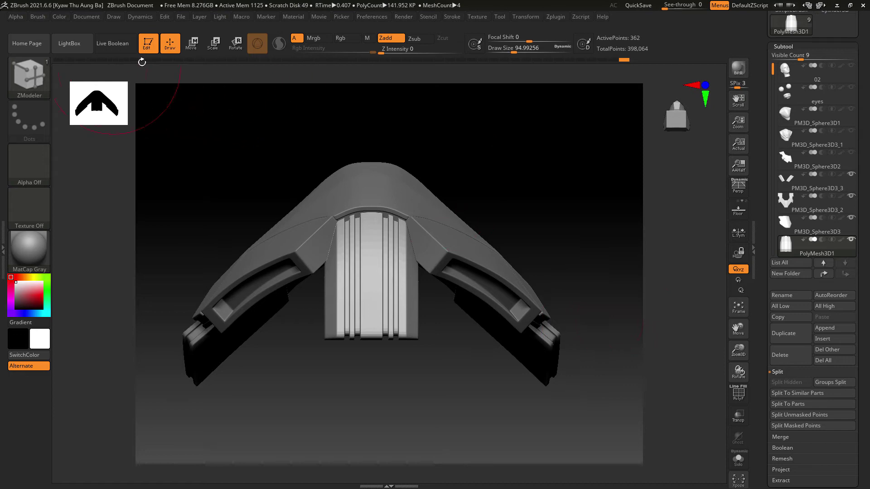
click(193, 51)
click(339, 208)
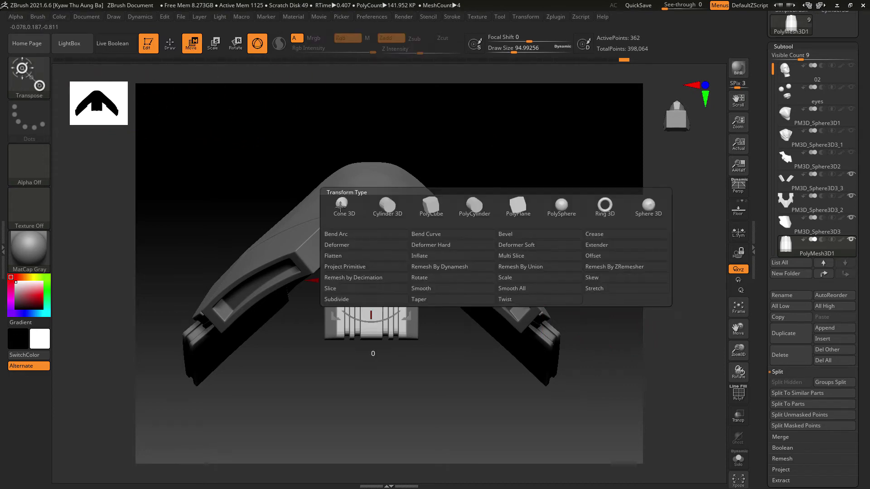
click(364, 246)
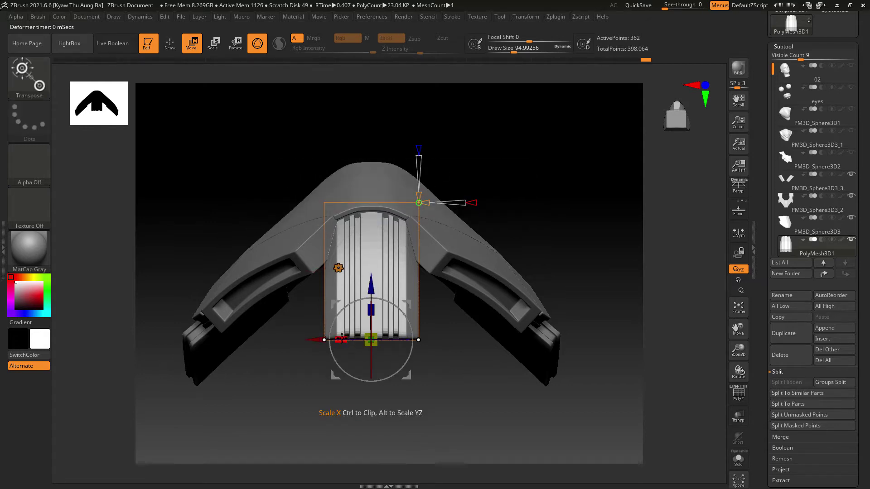
drag(342, 339, 313, 340)
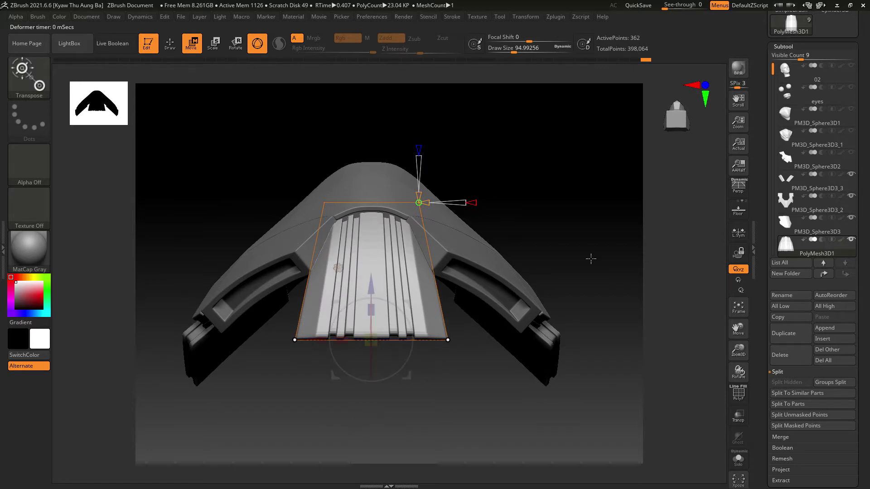
drag(591, 258, 635, 275)
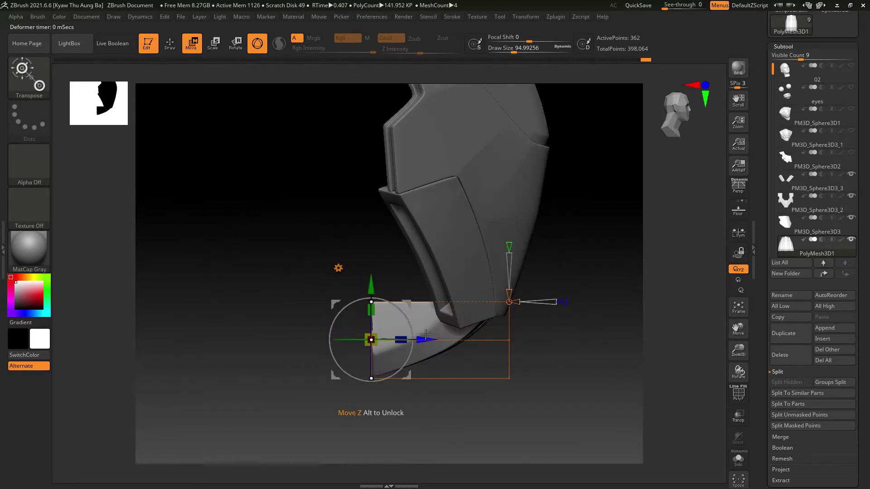
drag(587, 351, 616, 344)
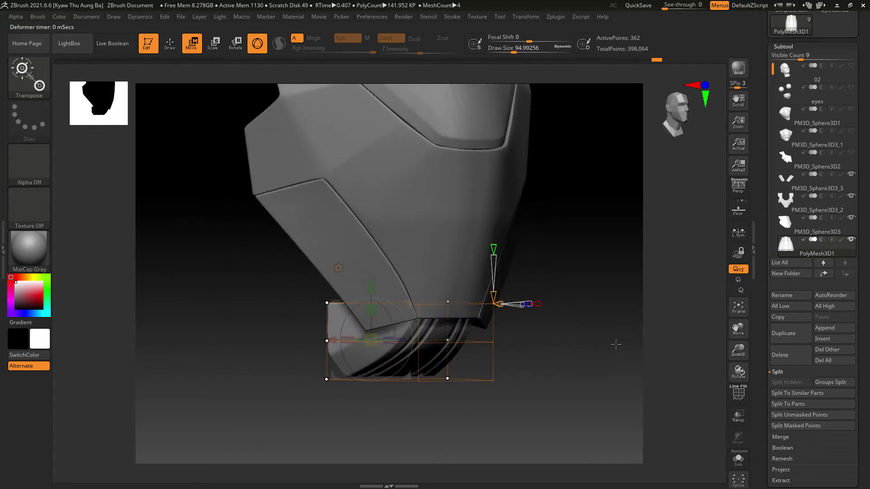
- Show the PM3D_Sphere3D3_1 helmet shell again to judge the flared block within the full helmet
click(853, 110)
drag(642, 313, 682, 277)
click(853, 110)
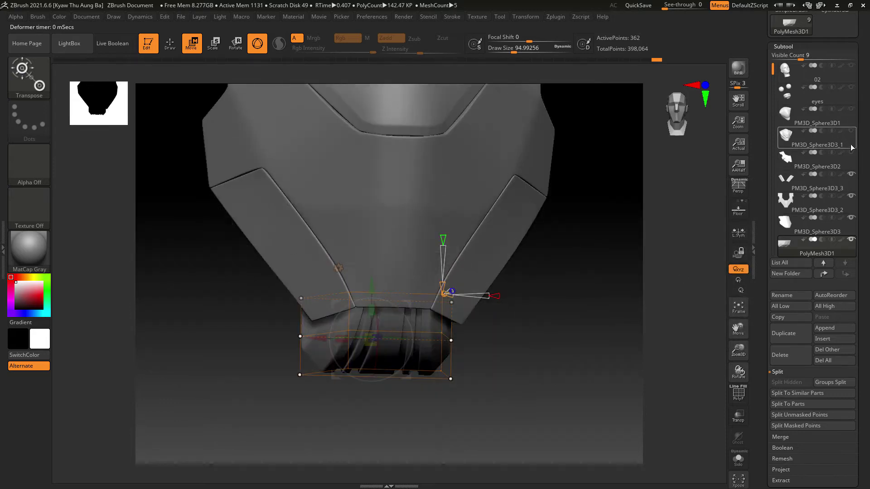
click(852, 131)
mouse_move(603, 354)
mouse_down()
mouse_move(594, 352)
mouse_move(603, 390)
mouse_move(581, 392)
mouse_move(606, 331)
mouse_move(600, 311)
mouse_move(617, 369)
mouse_move(601, 381)
mouse_up()
- Accept the Deformer changes on the block, check its fit beneath the faceplate, and return to Draw mode
click(169, 44)
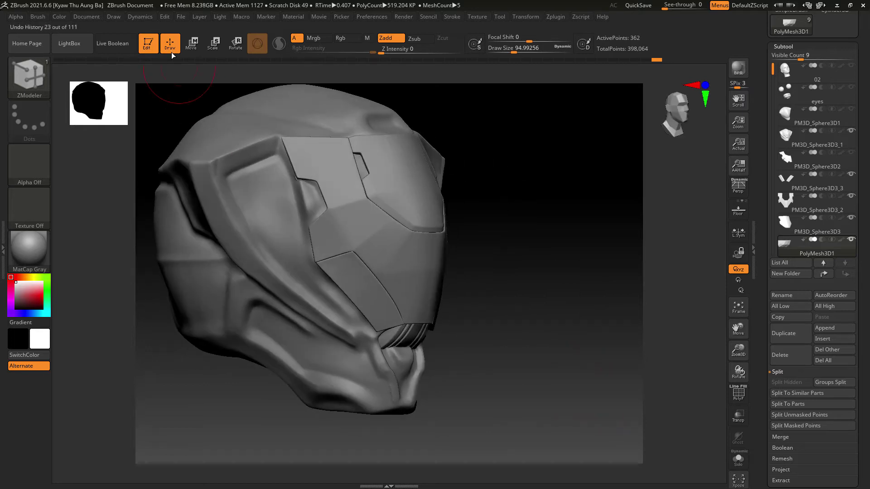
click(192, 43)
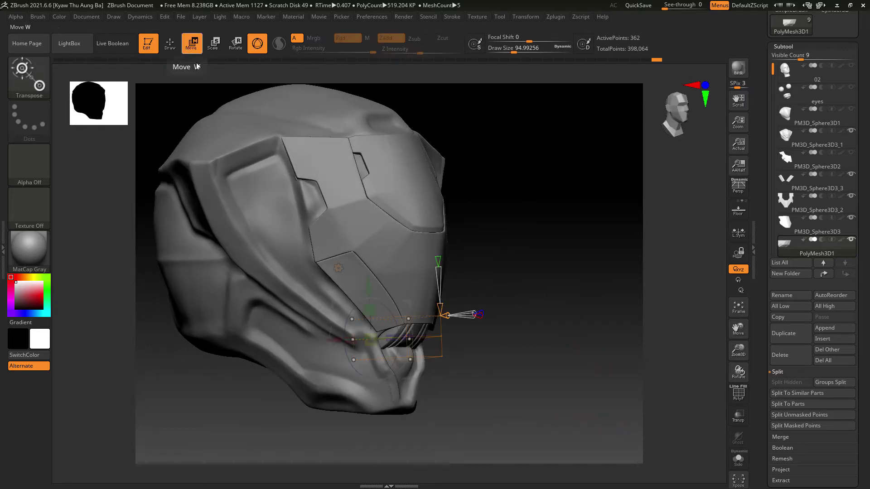
click(337, 267)
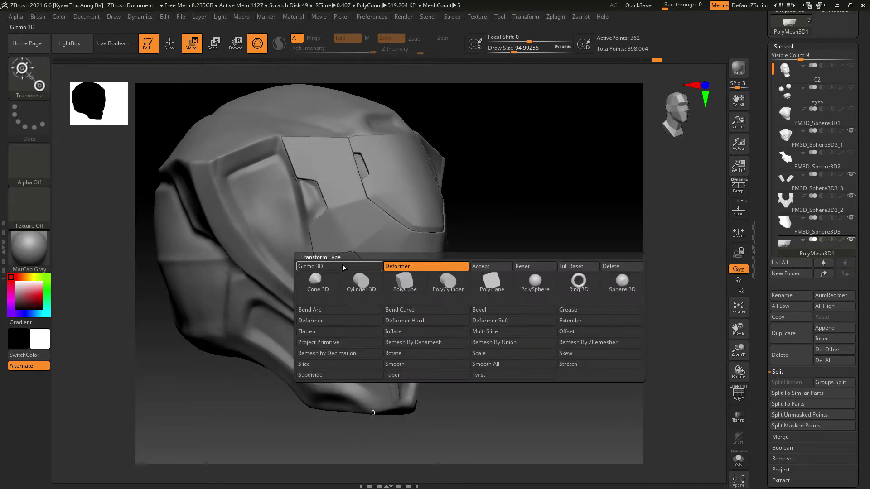
click(484, 268)
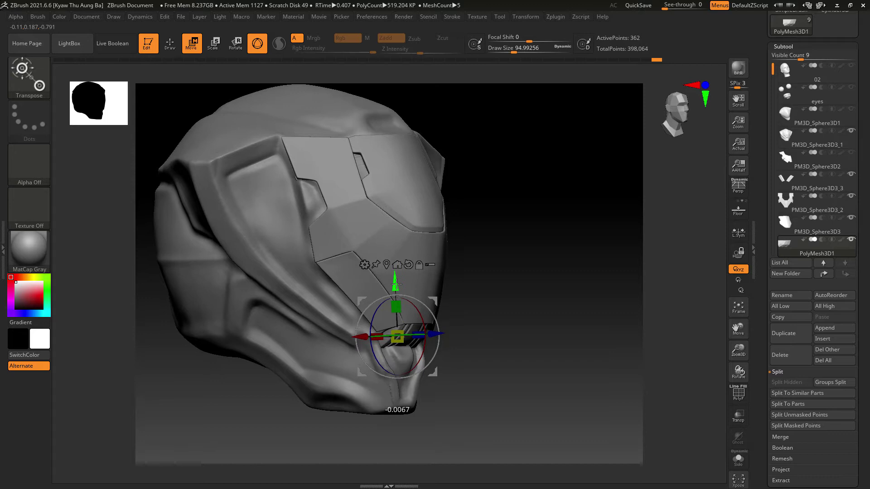
mouse_move(552, 334)
mouse_down()
mouse_move(539, 258)
mouse_move(524, 333)
mouse_move(502, 336)
mouse_move(560, 332)
mouse_up()
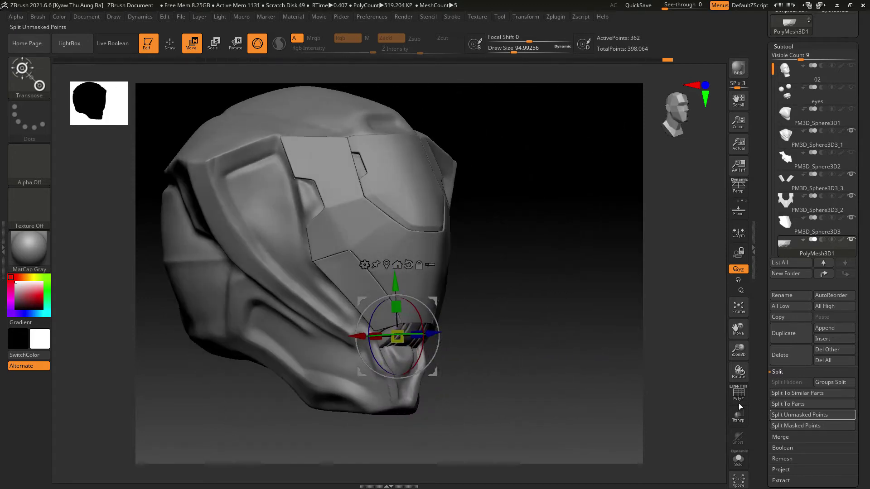
key(shift+f)
mouse_move(716, 398)
mouse_down()
mouse_move(579, 384)
mouse_move(715, 406)
mouse_up()
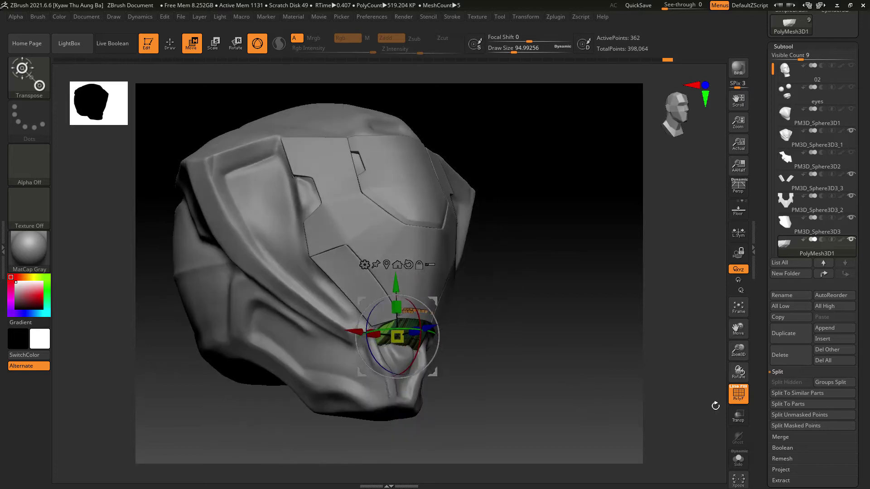
click(738, 398)
drag(656, 392, 524, 377)
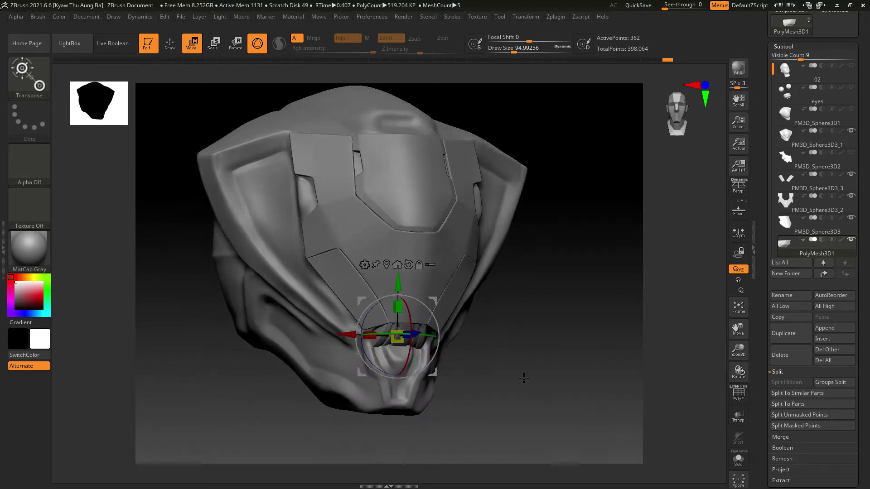
click(170, 45)
mouse_move(602, 353)
mouse_down()
mouse_move(588, 365)
mouse_move(598, 413)
mouse_move(590, 423)
mouse_move(607, 413)
mouse_move(612, 425)
mouse_move(627, 413)
mouse_move(622, 426)
mouse_move(612, 421)
mouse_up()
drag(610, 419, 630, 433)
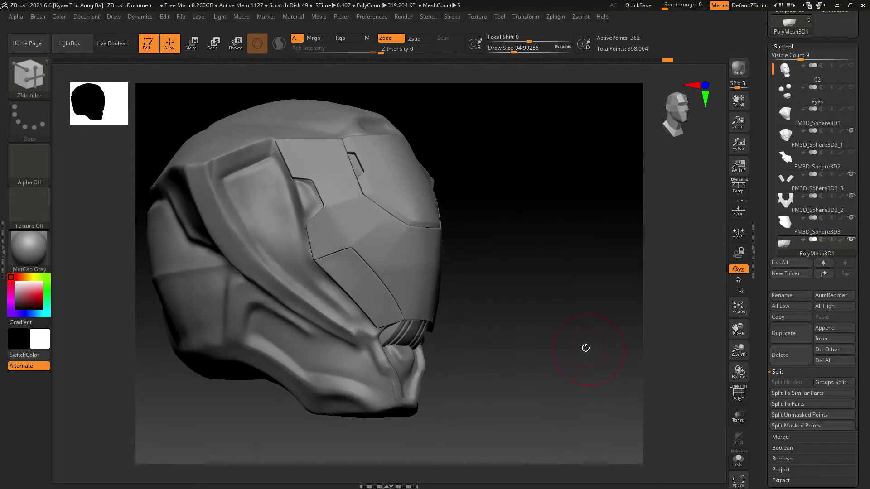
- Select the PM3D_Sphere3D3_1 subtool with the Move brush and try pulling its chin forward, undoing that stroke
click(818, 146)
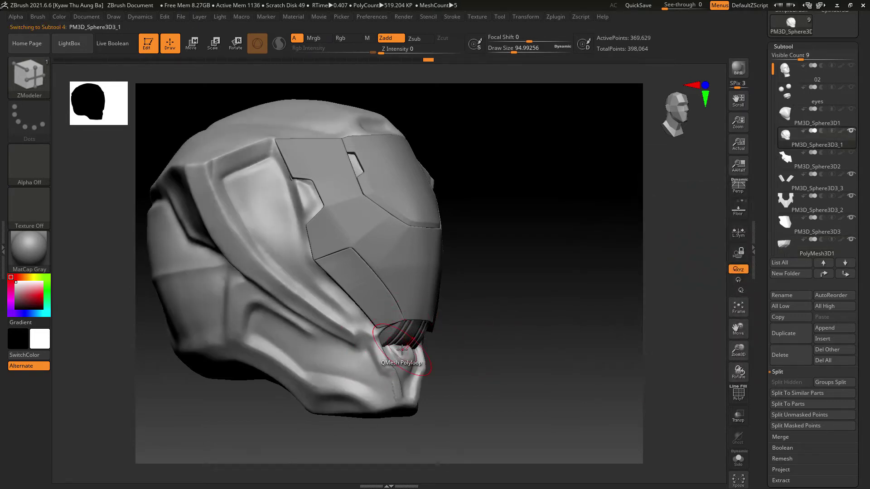
click(37, 95)
click(389, 86)
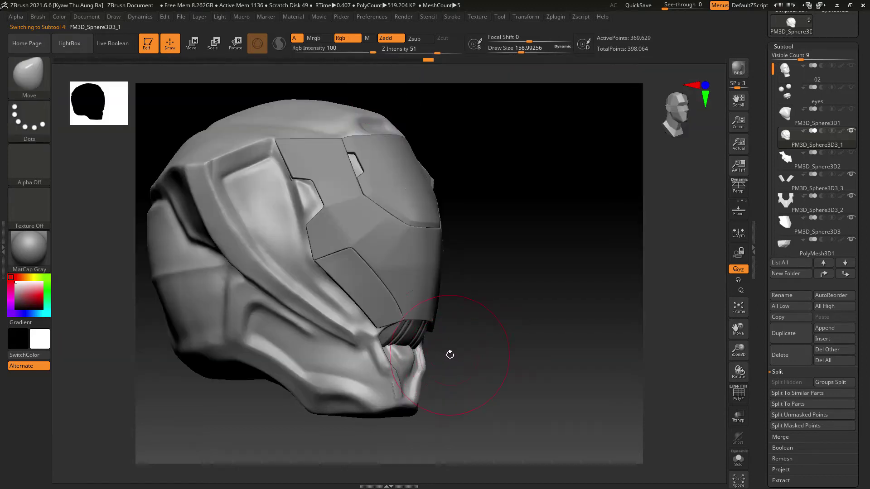
drag(395, 355, 417, 347)
key(ctrl+z)
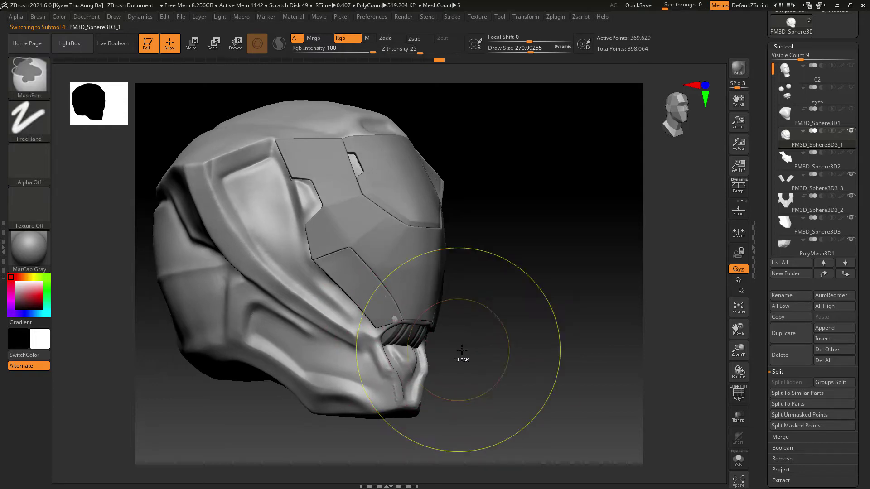
- Mask the helmet shell beside the faceplate and nudge the unmasked chin forward with the Move brush at draw size about 271
drag(496, 354, 520, 353)
ctrl+drag(527, 194, 360, 336)
mouse_move(535, 409)
mouse_down()
mouse_move(515, 402)
mouse_move(524, 400)
mouse_up()
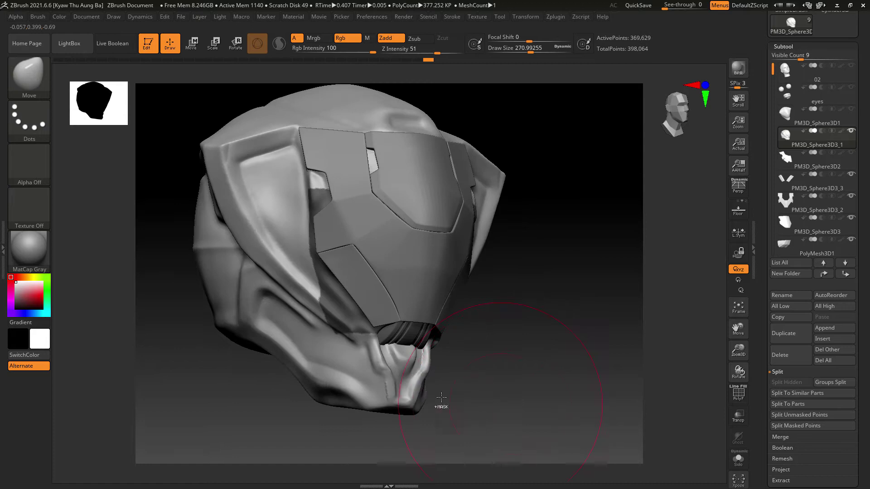
ctrl+click(302, 355)
drag(421, 367, 430, 365)
mouse_move(371, 344)
shift+mouse_down()
mouse_move(362, 337)
mouse_move(369, 342)
shift+mouse_up()
mouse_move(544, 378)
mouse_down()
mouse_move(519, 378)
mouse_move(549, 369)
mouse_up()
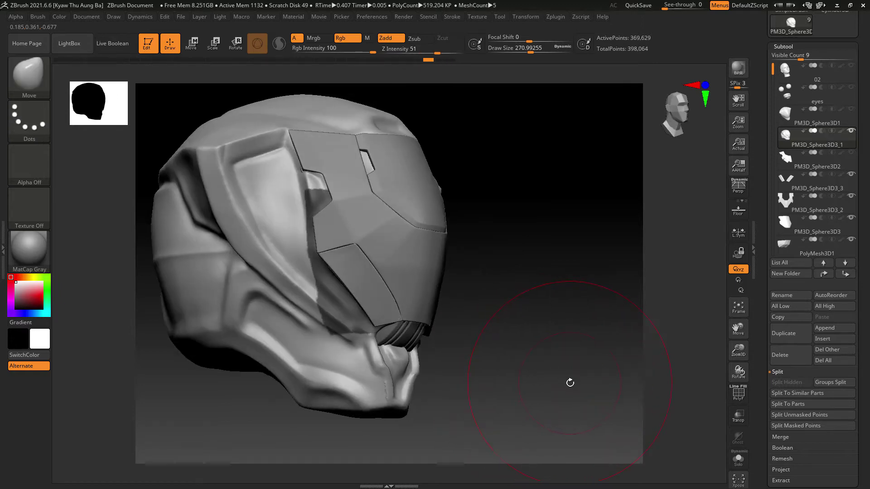
drag(520, 390, 427, 376)
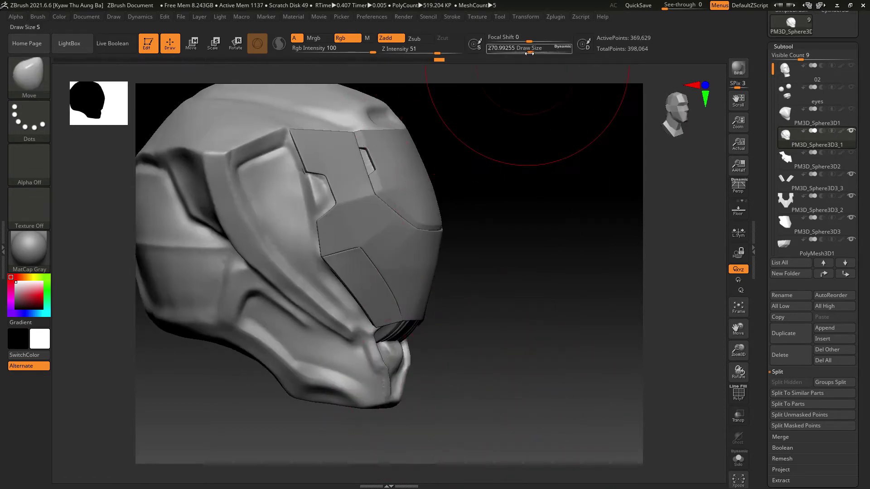
- Reduce the Move brush to draw size about 94 and reshape the chin's inner surface and upper rim below the grooved block
drag(531, 50, 514, 50)
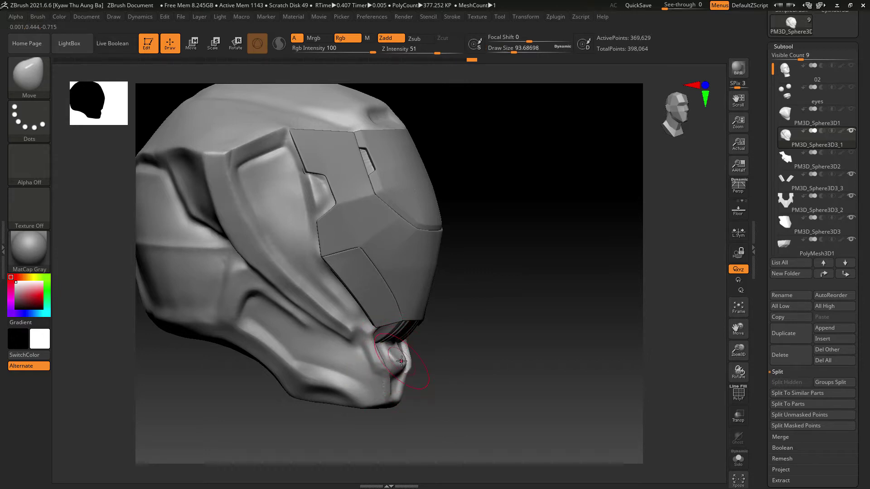
drag(398, 385, 399, 386)
drag(439, 394, 399, 386)
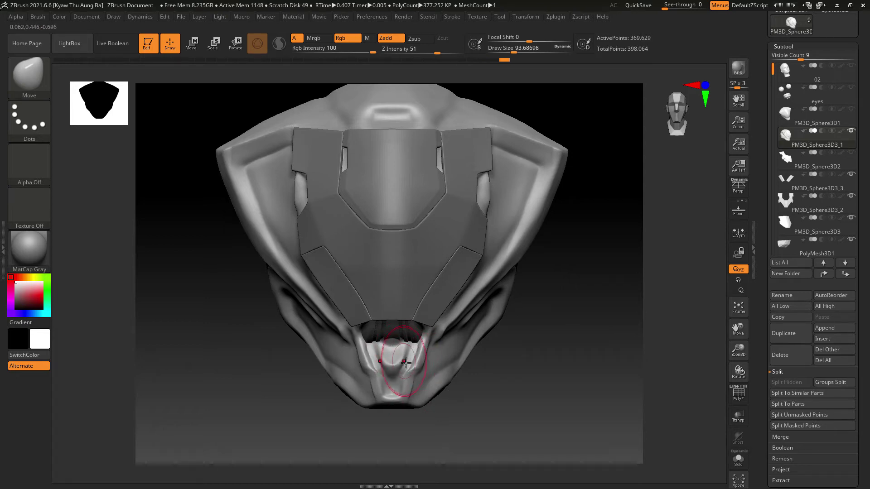
right_drag(400, 366, 379, 340)
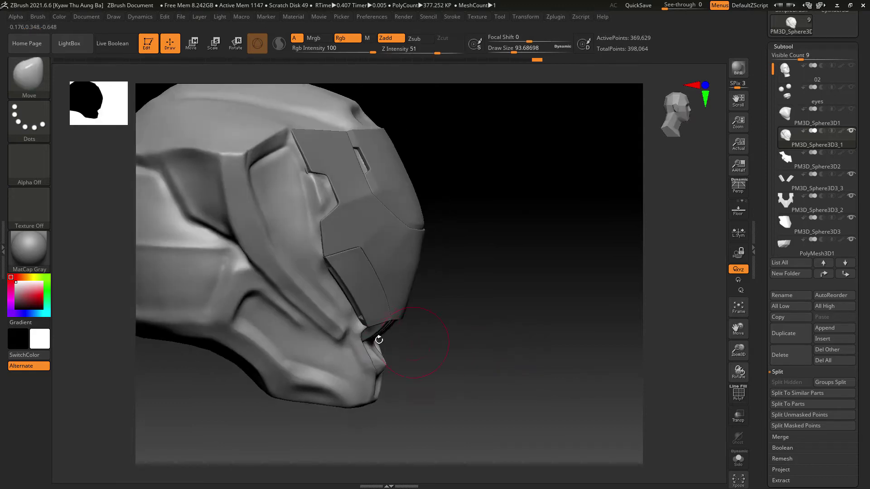
right_drag(477, 346, 456, 340)
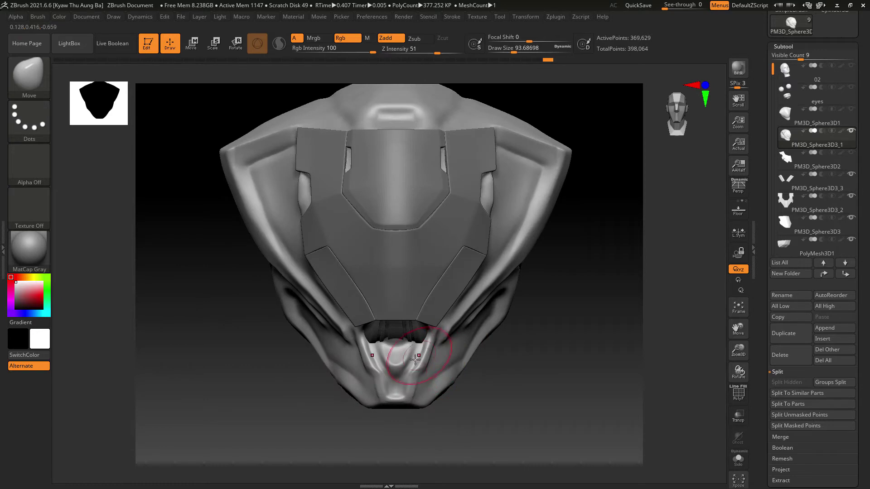
drag(420, 358, 422, 348)
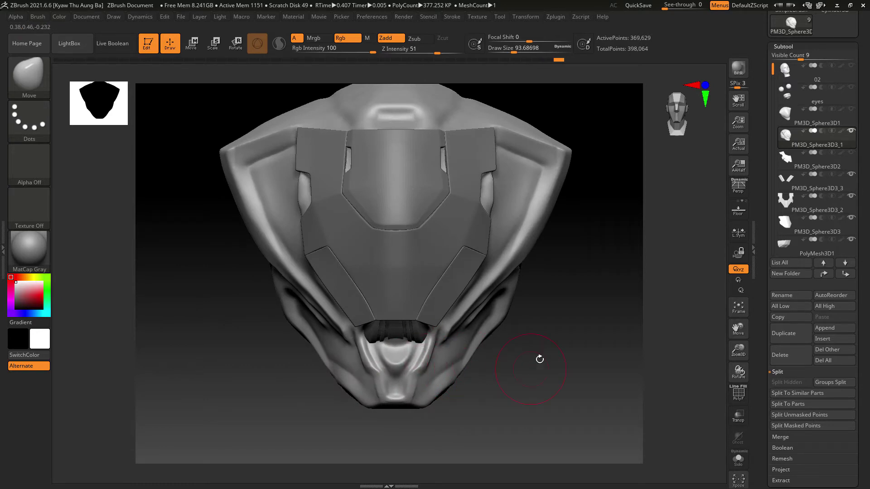
right_drag(540, 359, 561, 390)
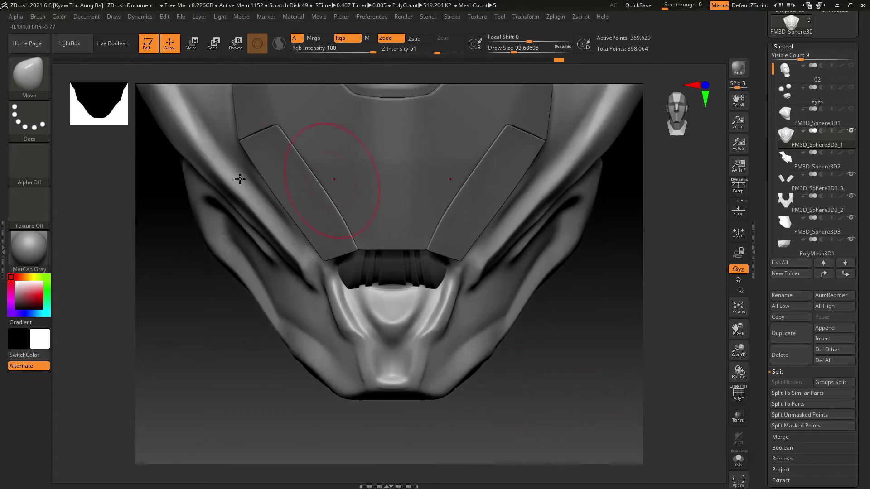
- Build up the chin surface below the grooved block with ClayBuildup at draw size about 34, and smooth it
click(34, 82)
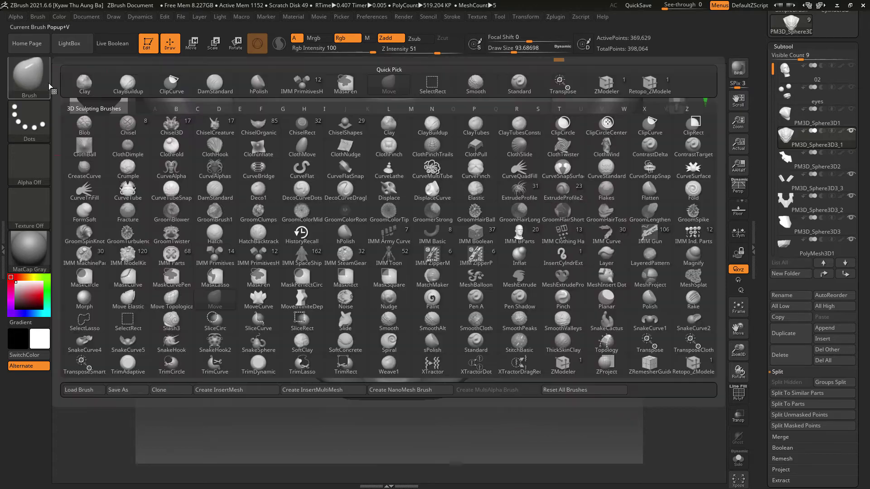
click(122, 90)
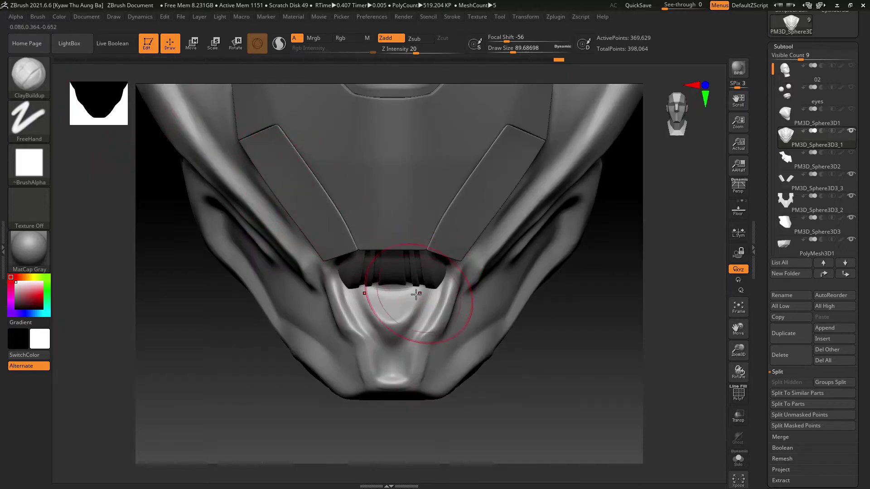
key(bracketleft)
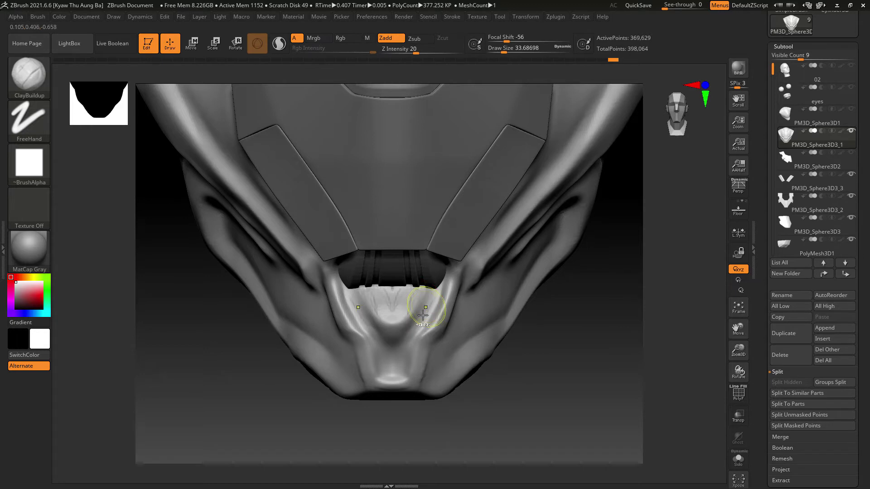
key(shift)
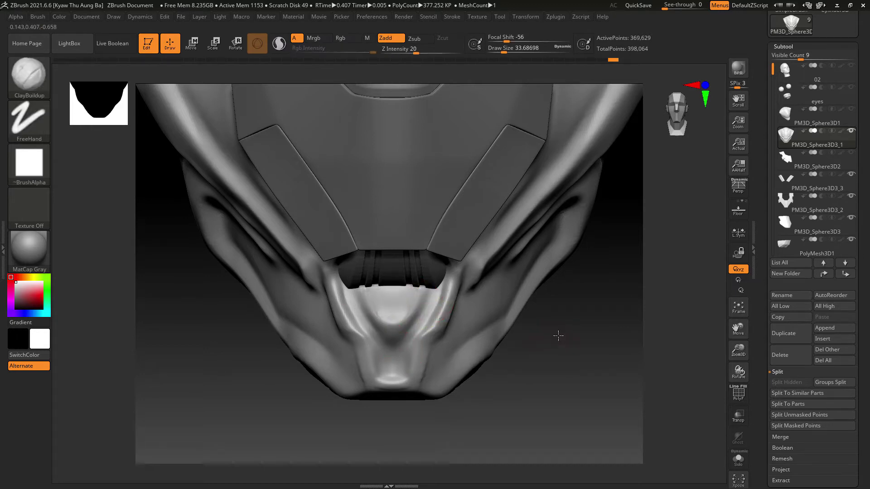
mouse_move(558, 336)
mouse_down()
mouse_move(567, 324)
mouse_move(504, 326)
mouse_up()
drag(542, 352, 543, 360)
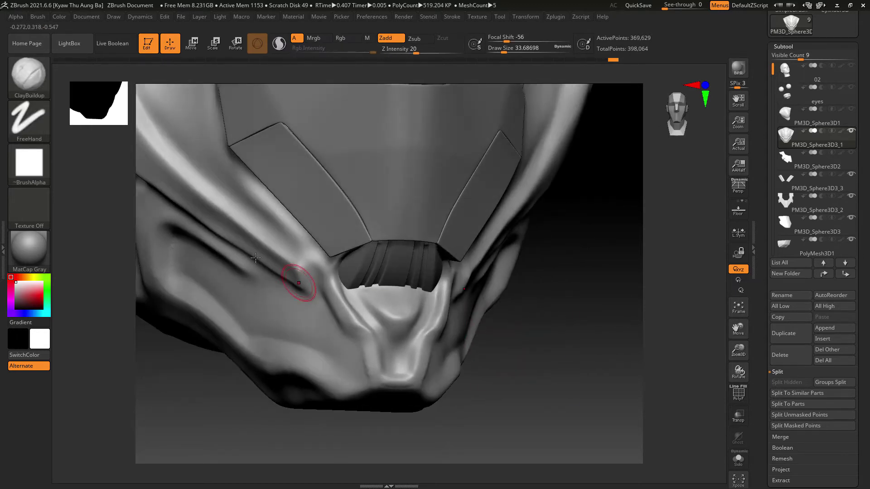
- Carve a V-shaped groove into the chin below the grooved block with the Chisel brush at draw size about 34, and smooth it
key(b)
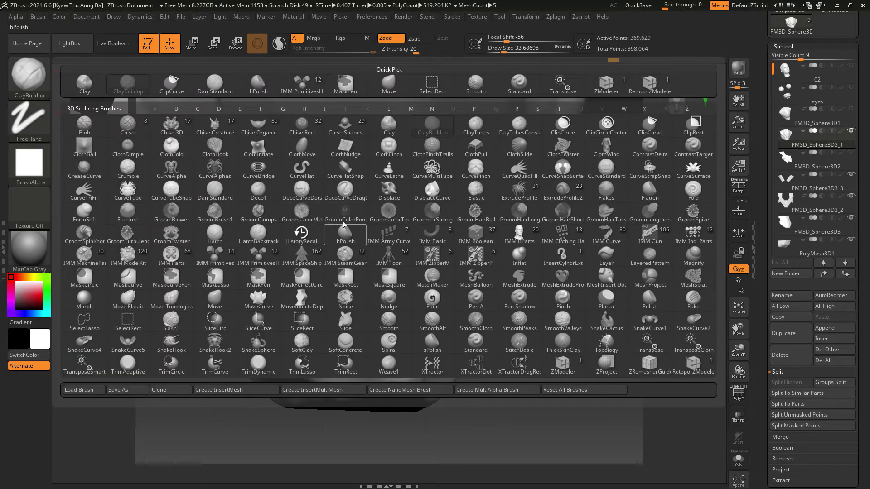
mouse_move(350, 206)
key(c)
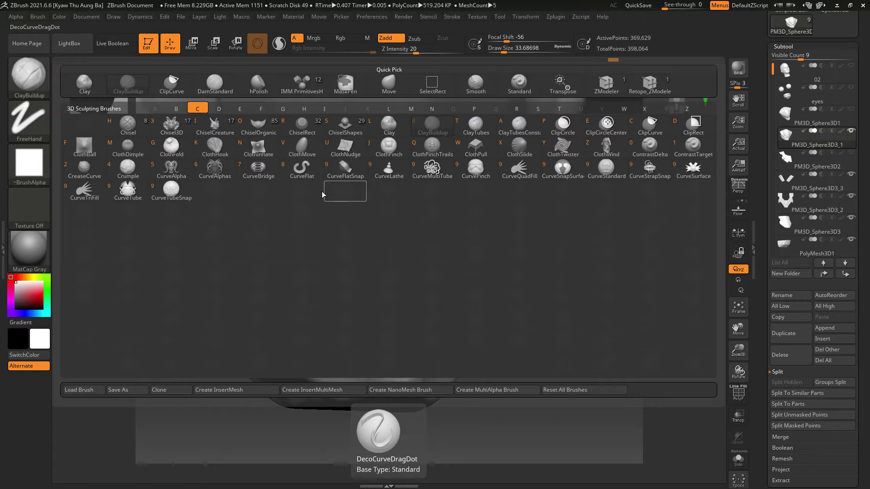
key(h)
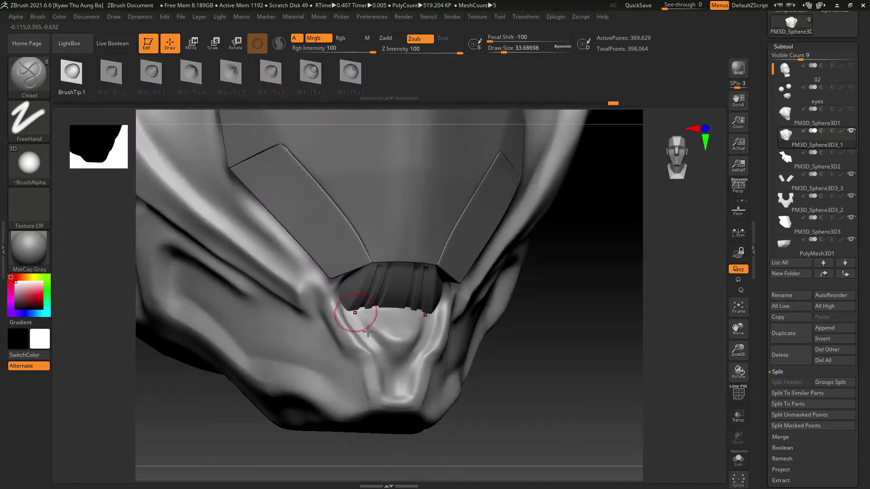
drag(392, 370, 411, 394)
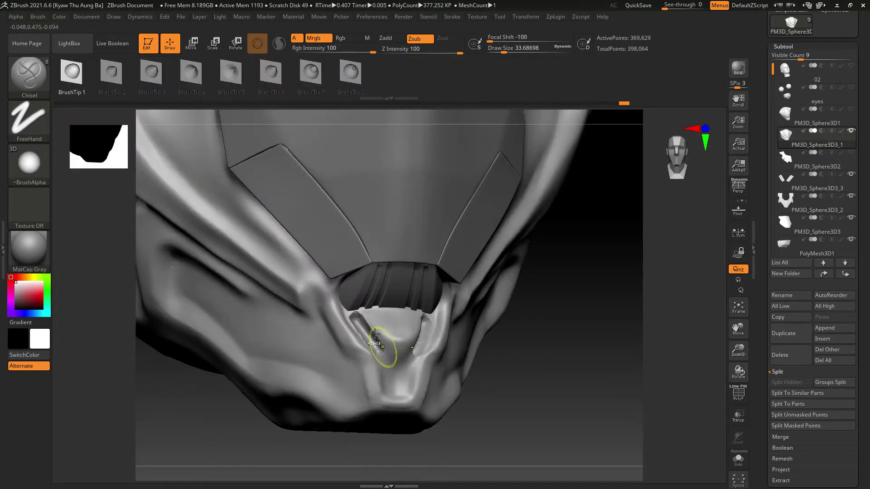
key(ctrl+z)
mouse_move(351, 320)
mouse_down()
mouse_move(406, 384)
mouse_move(411, 425)
mouse_up()
shift+drag(414, 384, 411, 359)
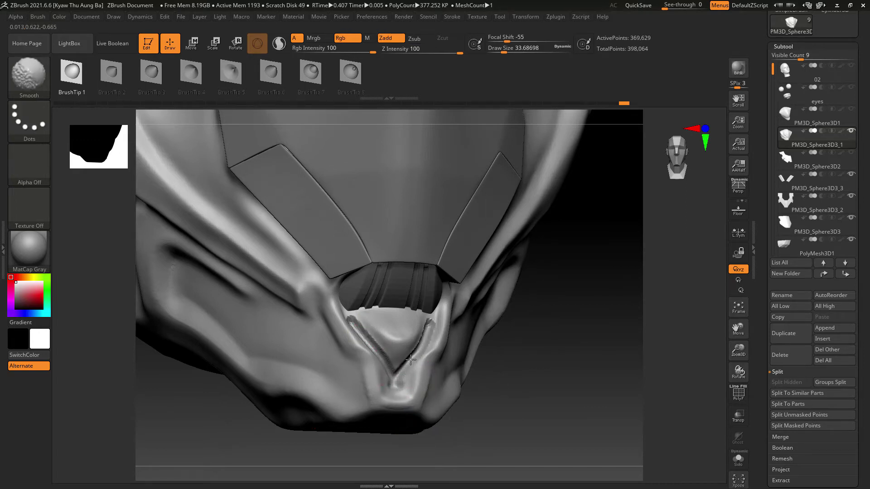
- Chisel along both inner sides of the chin's V-shaped rim up towards the grooved block, and smooth the strokes
drag(521, 395, 483, 384)
drag(406, 388, 409, 378)
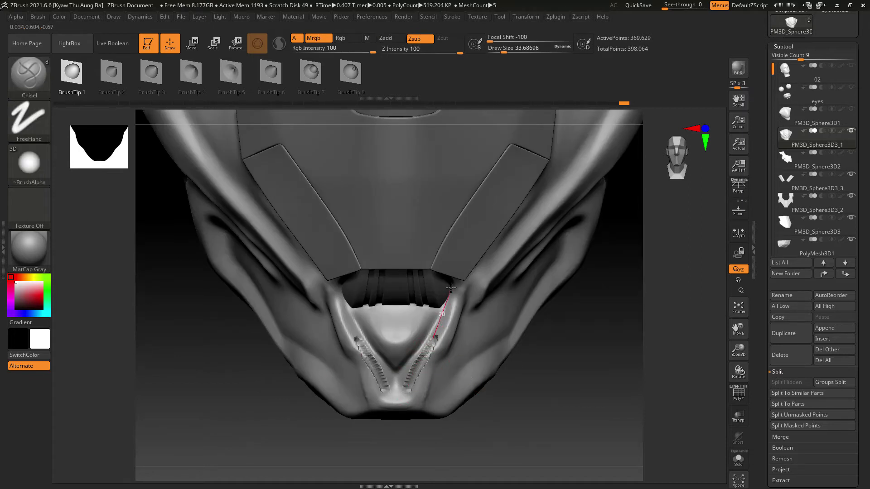
drag(448, 267, 447, 255)
key(shift)
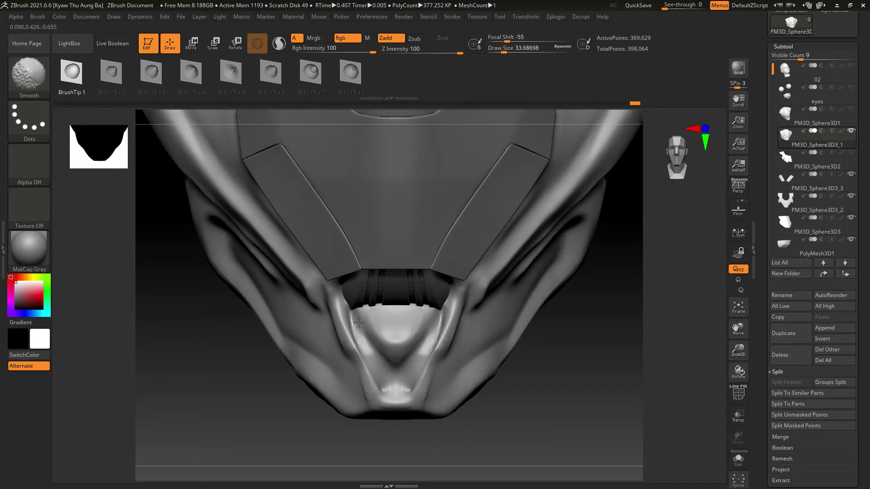
- Try chiselling and smoothing the outer sides of the chin rim, and undo the strokes
drag(364, 387, 323, 293)
key(shift)
shift+drag(349, 363, 372, 396)
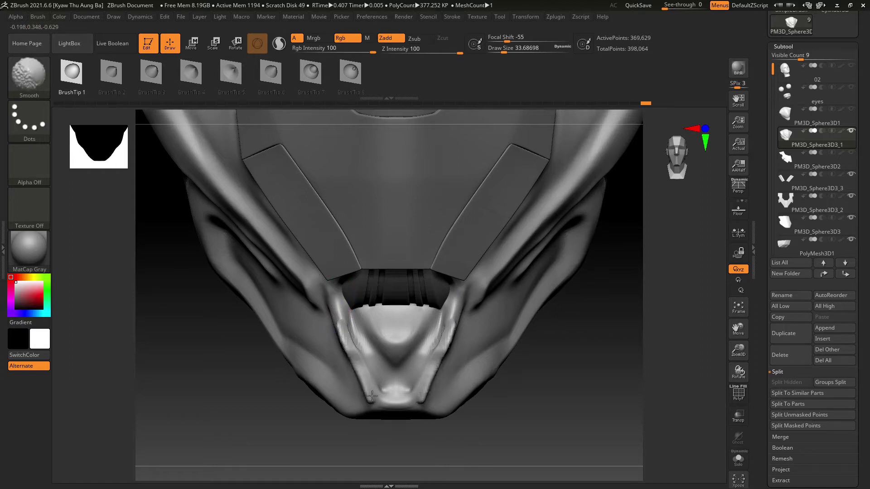
shift+drag(340, 335, 334, 313)
mouse_move(508, 411)
mouse_down()
mouse_move(458, 390)
mouse_move(434, 360)
mouse_up()
key(ctrl+z)
key(ctrl+z)
- Smooth the chin rim, and rework its outer sides with ClayBuildup at draw size about 34
key(shift)
shift+drag(438, 316, 437, 324)
mouse_move(500, 427)
mouse_down()
mouse_move(508, 429)
mouse_move(473, 420)
mouse_move(484, 427)
mouse_move(347, 334)
mouse_up()
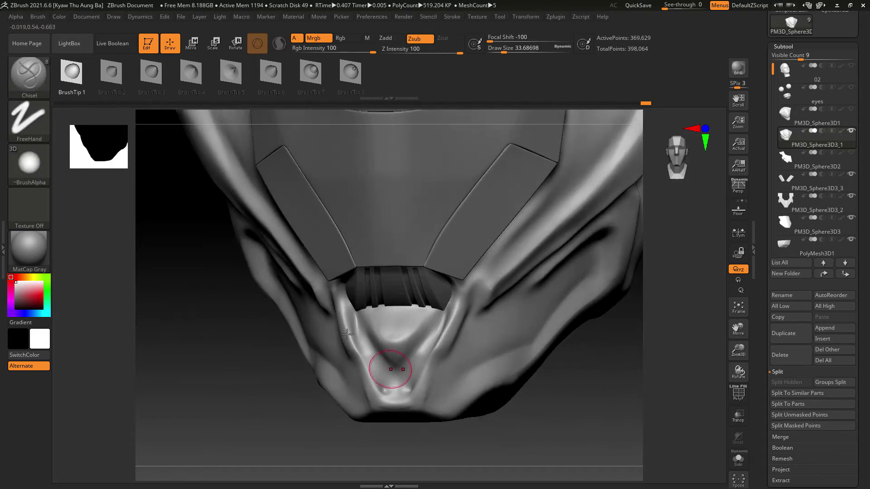
click(39, 78)
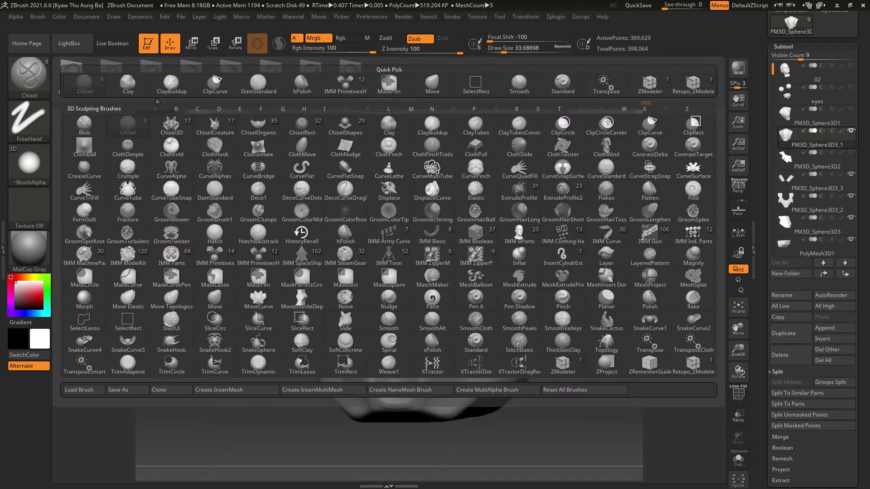
click(172, 88)
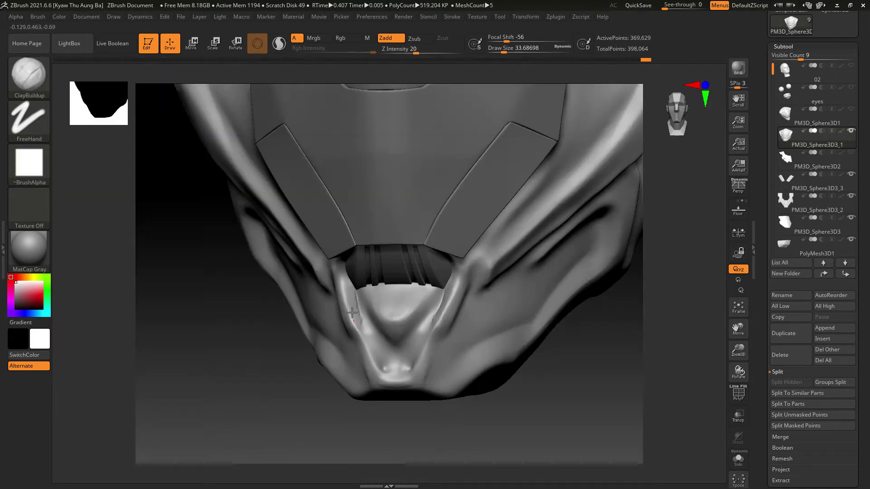
mouse_move(352, 307)
shift+mouse_down()
mouse_move(365, 343)
mouse_move(356, 354)
mouse_move(355, 337)
shift+mouse_up()
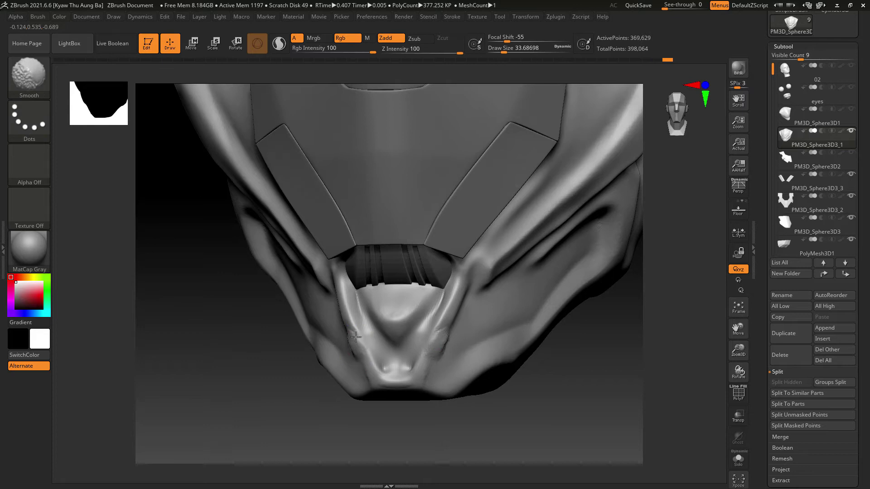
drag(442, 419, 471, 403)
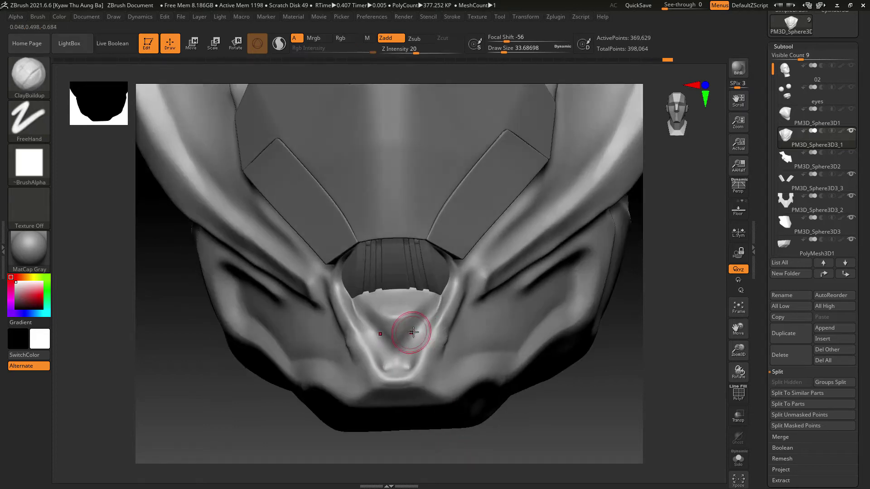
- Carve down the inner slopes of the chin hollow with ClayBuildup in subtractive mode, and smooth them
alt+drag(405, 362, 428, 322)
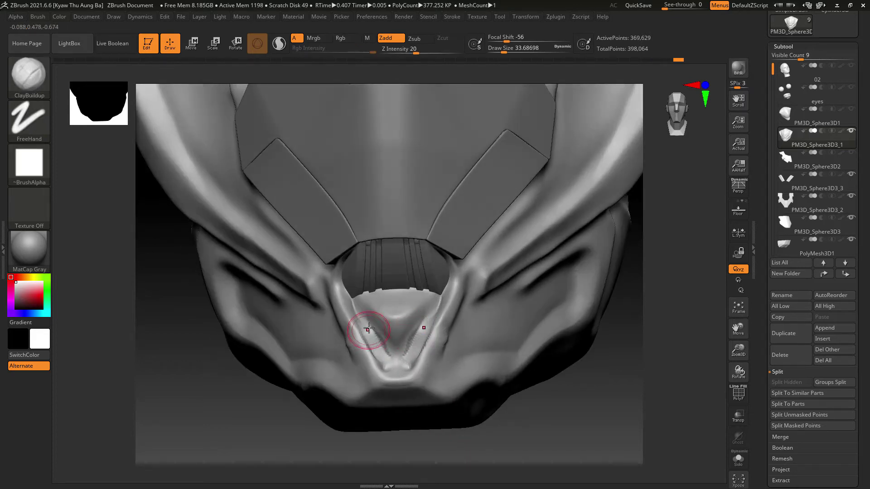
mouse_move(368, 331)
shift+mouse_down()
mouse_move(380, 348)
mouse_move(413, 345)
mouse_move(424, 321)
mouse_move(406, 352)
mouse_move(419, 328)
shift+mouse_up()
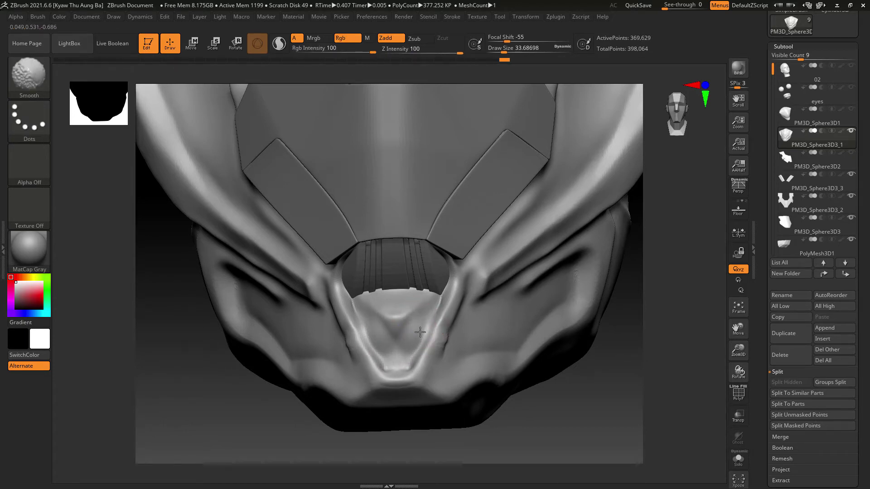
mouse_move(493, 433)
mouse_down()
mouse_move(505, 432)
mouse_move(497, 419)
mouse_move(481, 425)
mouse_up()
- Smooth the chin rim and the adjoining jaw surface from the front and the side
shift+drag(365, 345, 360, 332)
mouse_move(341, 276)
shift+mouse_down()
mouse_move(341, 343)
mouse_move(318, 250)
mouse_move(335, 345)
mouse_move(352, 366)
shift+mouse_up()
mouse_move(341, 314)
shift+mouse_down()
mouse_move(363, 380)
mouse_move(413, 387)
mouse_move(424, 373)
mouse_move(398, 374)
mouse_move(452, 326)
mouse_move(473, 249)
mouse_move(336, 324)
mouse_move(332, 313)
shift+mouse_up()
mouse_move(356, 375)
shift+mouse_down()
mouse_move(391, 381)
mouse_move(325, 315)
shift+mouse_up()
right_drag(319, 314, 384, 334)
shift+drag(332, 308, 308, 274)
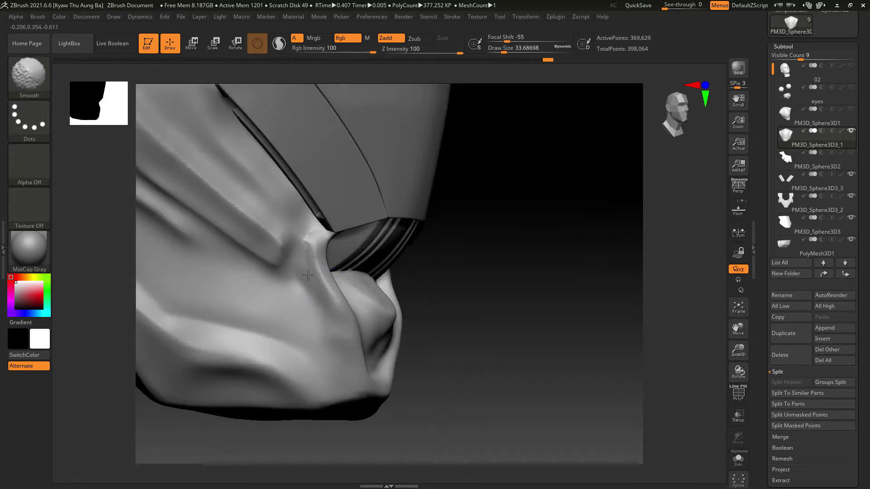
shift+drag(315, 227, 320, 272)
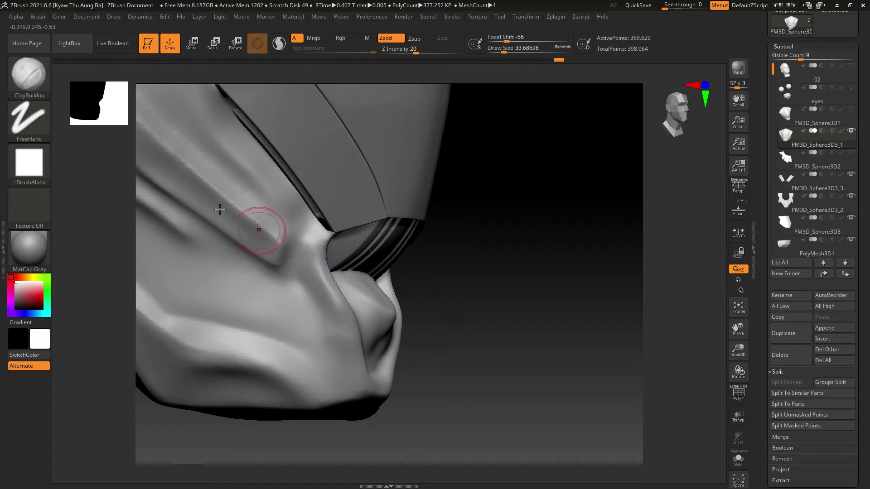
- Cut a crease along the outer side of the chin rim, where it meets the jaw, with DamStandard at draw size about 34
click(41, 71)
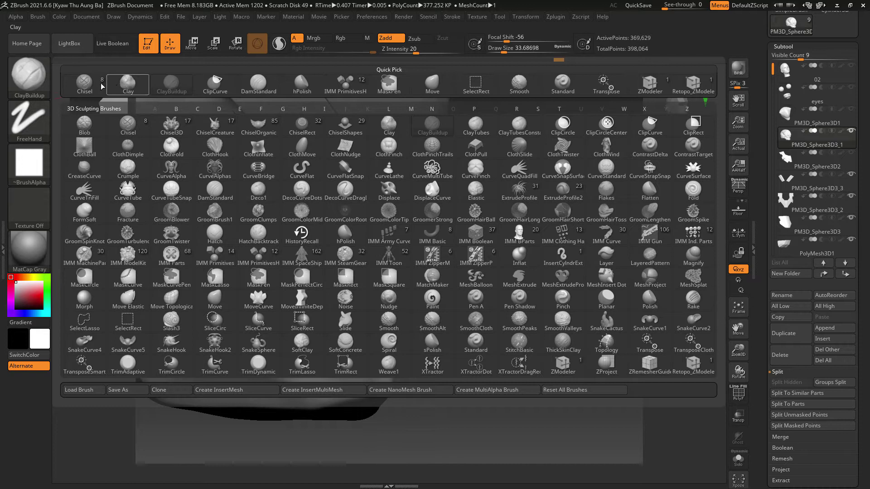
click(258, 83)
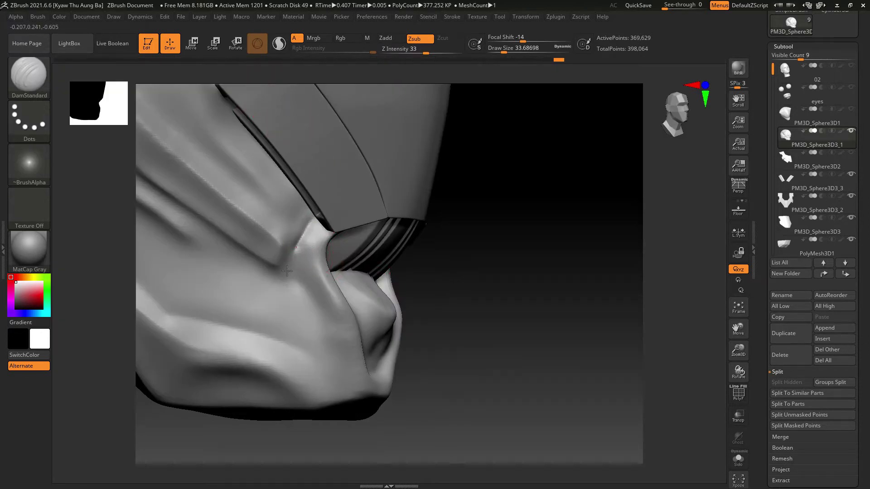
drag(320, 327, 321, 329)
mouse_move(290, 273)
shift+mouse_down()
mouse_move(293, 254)
mouse_move(291, 268)
shift+mouse_up()
drag(292, 268, 317, 314)
drag(439, 314, 448, 247)
drag(322, 270, 353, 353)
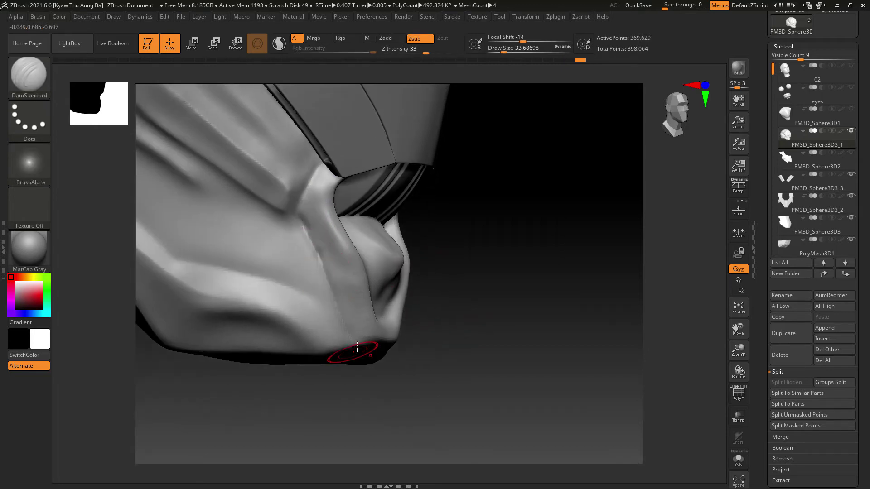
- Continue the DamStandard crease around the rim's underside beneath the chin, and define the rim's inner edge with smoothing
mouse_move(471, 324)
mouse_down()
mouse_move(414, 297)
mouse_move(372, 293)
mouse_up()
drag(332, 327, 404, 354)
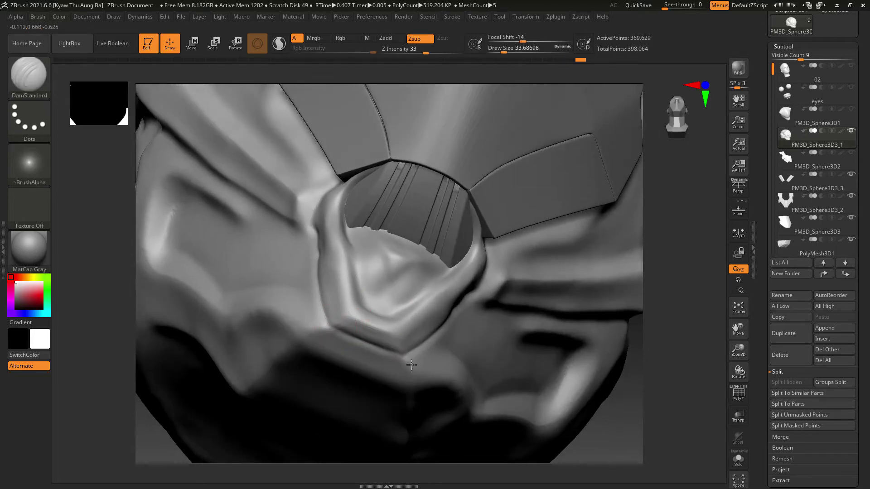
shift+drag(343, 310, 350, 270)
mouse_move(350, 239)
mouse_down()
mouse_move(361, 304)
mouse_move(373, 314)
mouse_up()
mouse_move(652, 327)
mouse_down()
mouse_move(627, 355)
mouse_move(524, 303)
mouse_up()
key(shift)
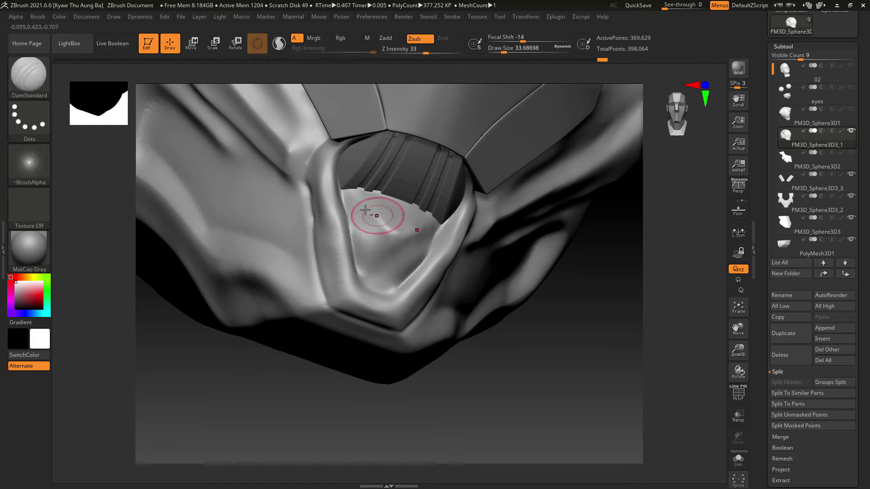
- Sharpen the upper front faces of the chin rim with DamStandard, undoing and redrawing the misplaced strokes
drag(357, 193, 406, 239)
mouse_move(524, 326)
mouse_down()
mouse_move(519, 349)
mouse_move(505, 342)
mouse_up()
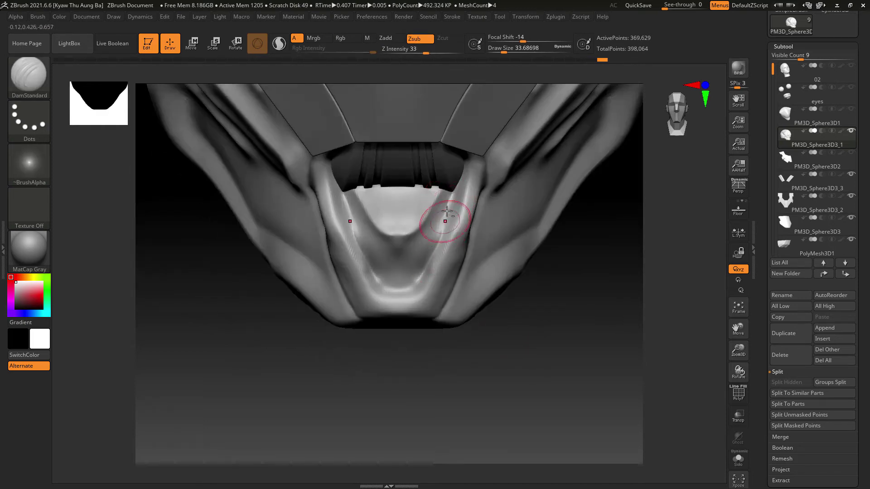
key(ctrl+z)
mouse_move(449, 193)
mouse_down()
mouse_move(424, 267)
mouse_move(446, 209)
mouse_up()
mouse_move(327, 171)
mouse_down()
mouse_move(334, 214)
mouse_move(370, 286)
mouse_up()
key(ctrl+z)
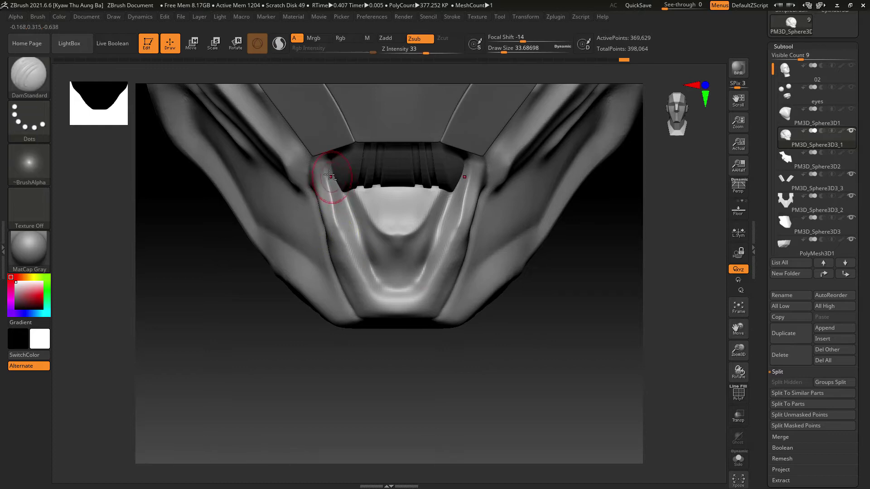
drag(327, 173, 340, 233)
key(ctrl+z)
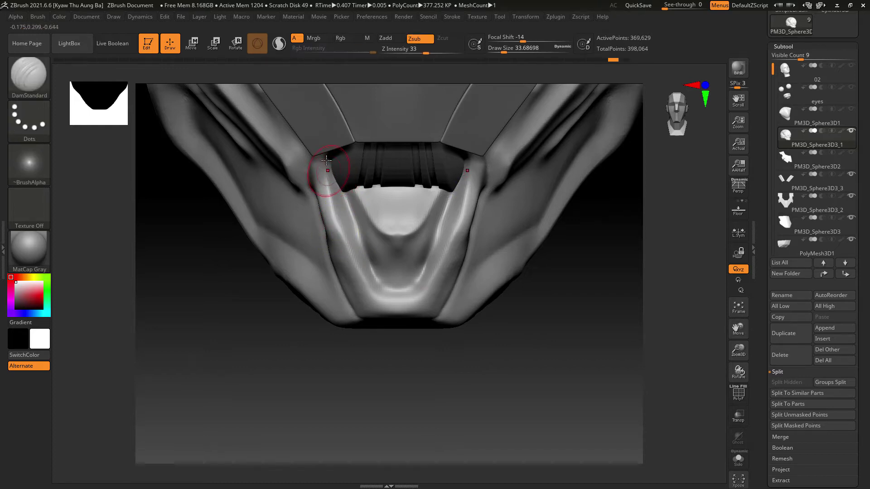
drag(327, 174, 344, 237)
- Cut DamStandard creases down the lower inner edges of the chin rim, and smooth the hollow between them
mouse_move(359, 270)
mouse_down()
mouse_move(397, 275)
mouse_move(384, 288)
mouse_up()
drag(359, 228, 379, 277)
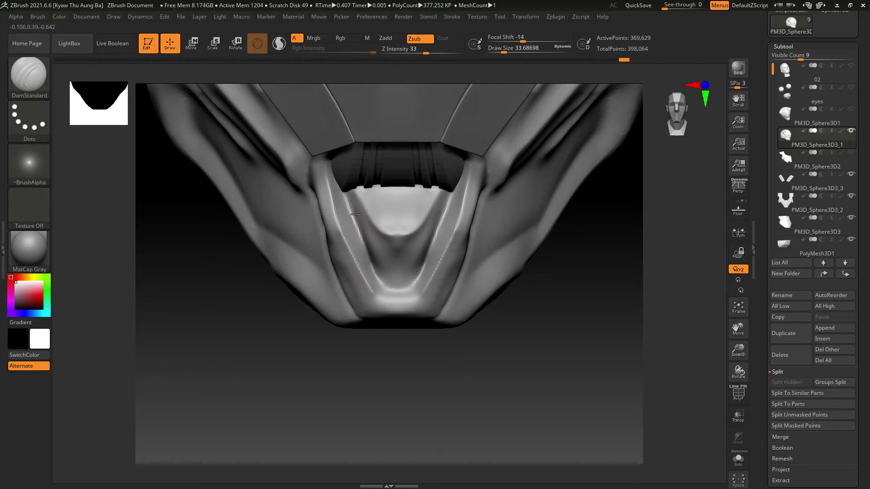
drag(356, 214, 410, 268)
key(shift)
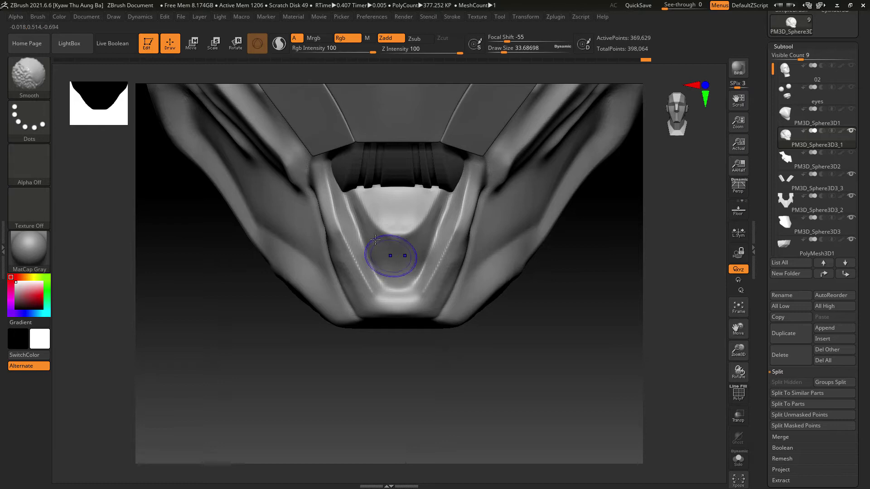
shift+drag(415, 279, 415, 286)
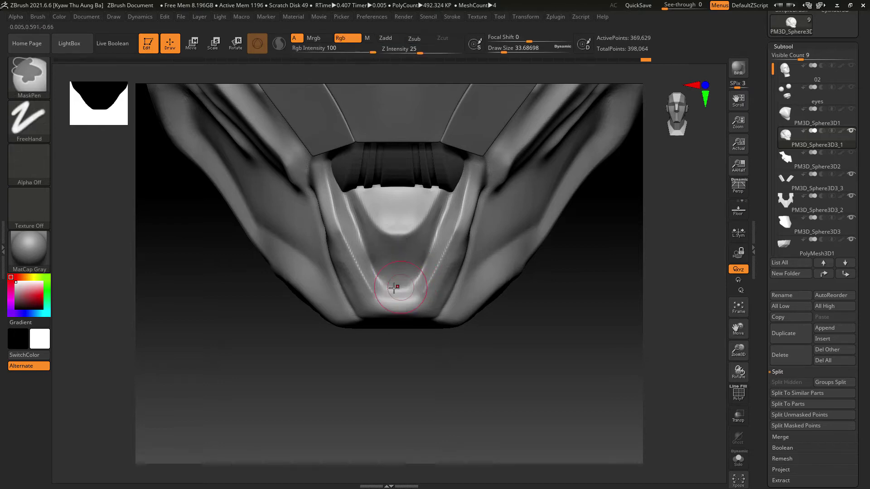
shift+drag(439, 219, 438, 232)
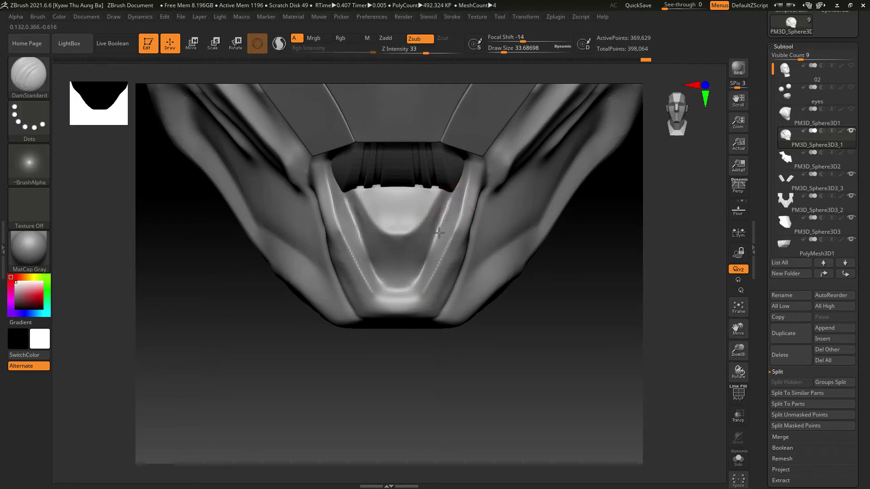
- Redraw the inner rim crease down to the base of the chin hollow with DamStandard, and smooth beside it
drag(423, 276, 398, 289)
key(ctrl+z)
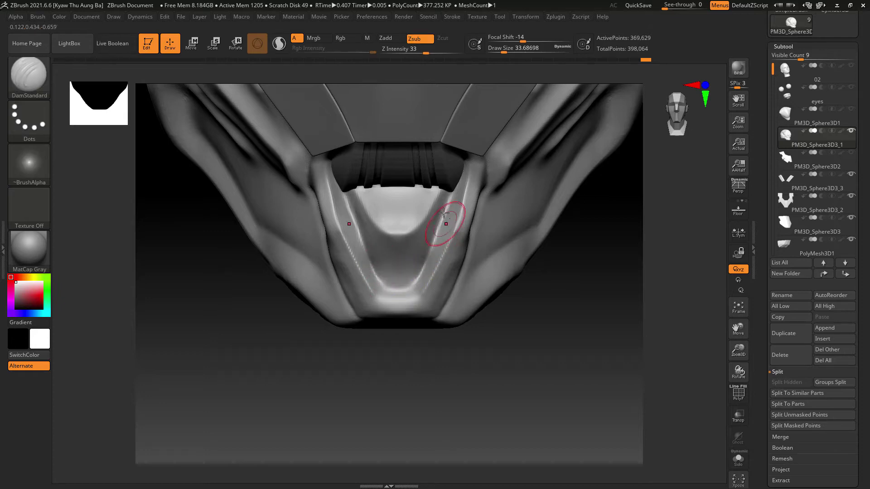
mouse_move(440, 203)
mouse_down()
mouse_move(417, 278)
mouse_move(390, 289)
mouse_up()
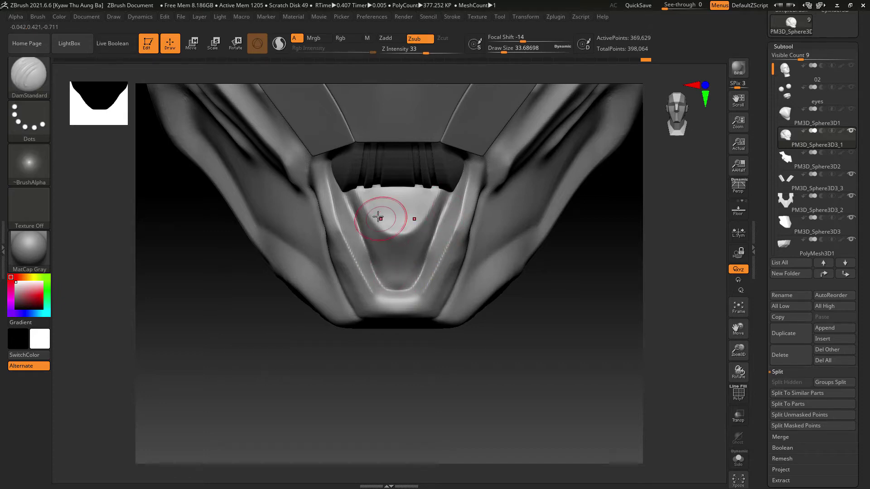
shift+drag(361, 227, 371, 258)
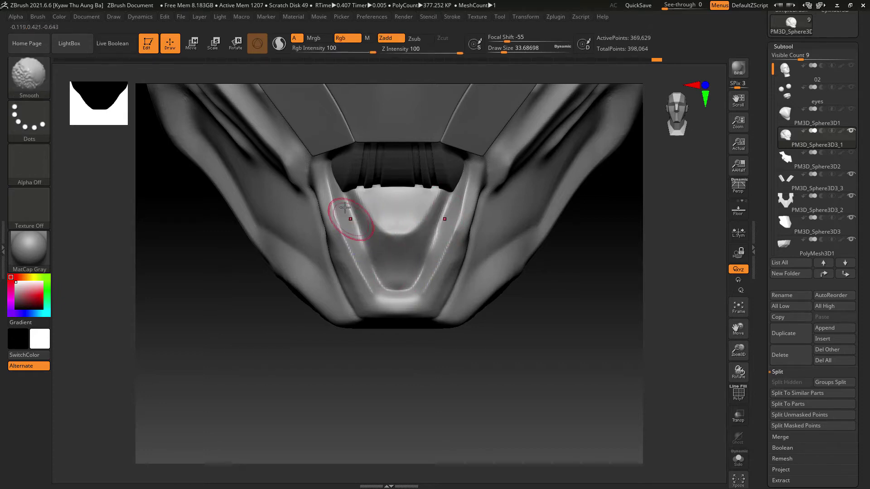
mouse_move(347, 200)
mouse_down()
mouse_move(373, 267)
mouse_move(347, 198)
mouse_up()
- Deepen the U-shaped crease around the chin hollow from an angled view, and smooth the hollow's surface
drag(503, 355, 492, 333)
mouse_move(379, 253)
shift+mouse_down()
mouse_move(363, 239)
mouse_move(384, 263)
shift+mouse_up()
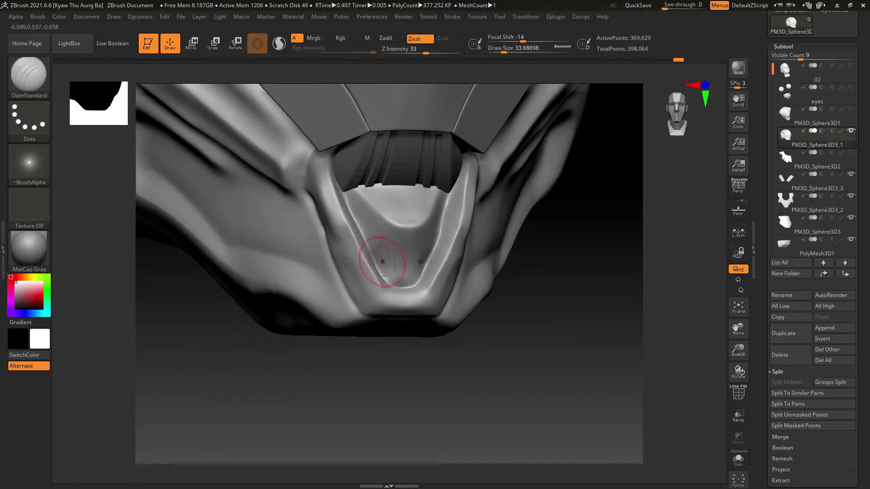
drag(351, 202, 396, 288)
shift+drag(379, 240, 395, 265)
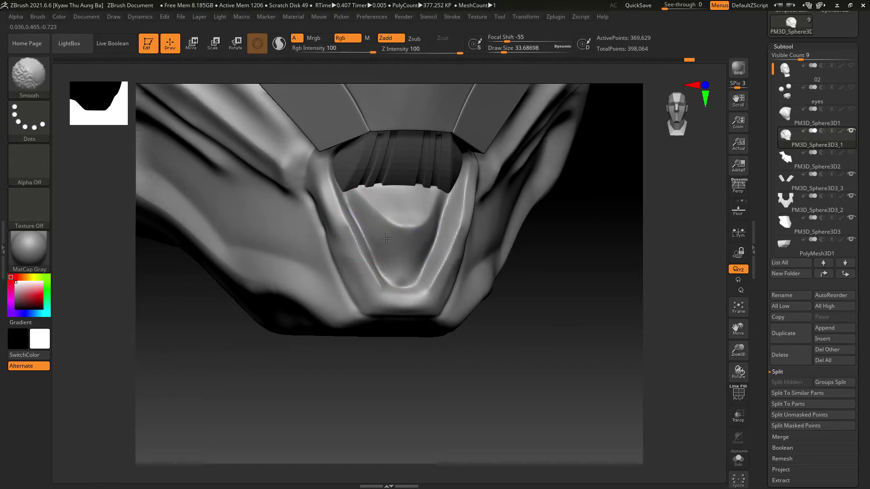
shift+drag(507, 334, 473, 346)
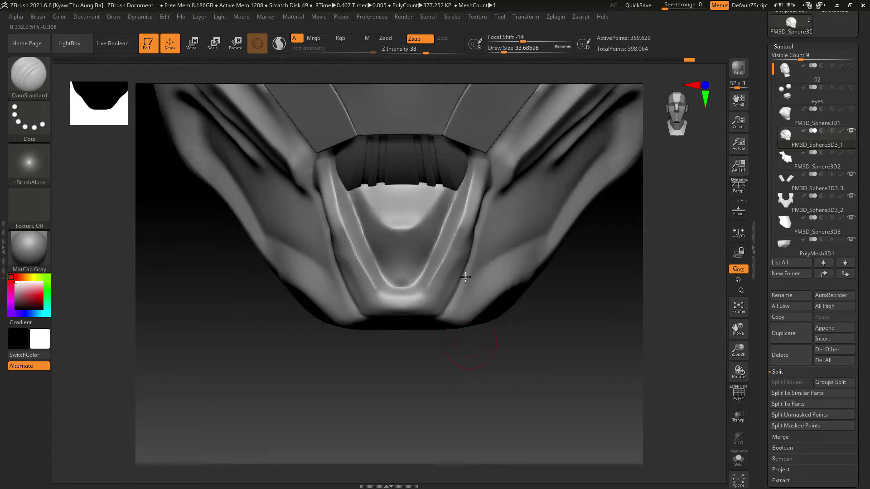
- Cut another DamStandard stroke along the chin hollow's inner crease, and smooth the crease and the hollow's sides
drag(445, 190, 412, 229)
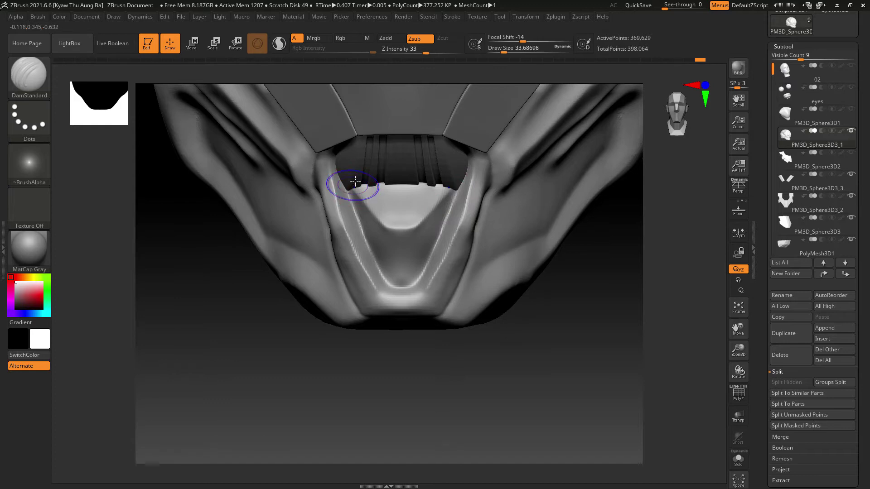
mouse_move(491, 352)
mouse_down()
mouse_move(478, 313)
mouse_move(474, 321)
mouse_move(489, 334)
mouse_move(418, 272)
mouse_up()
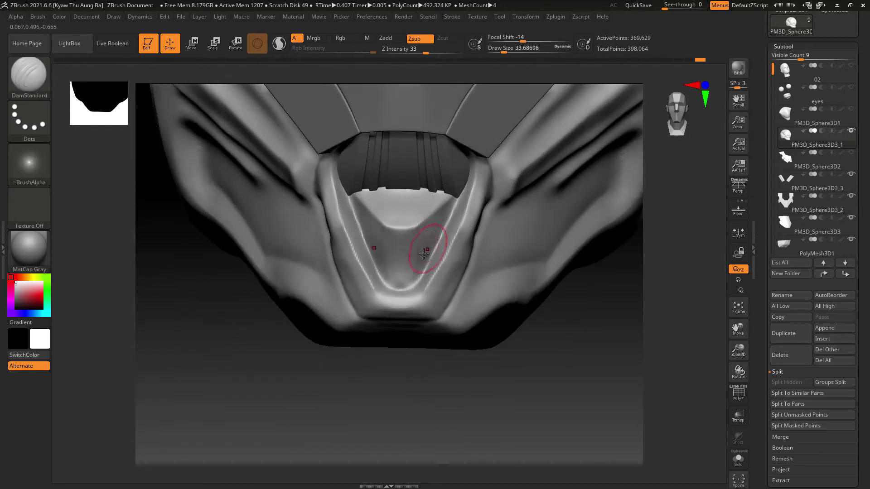
shift+drag(467, 197, 426, 281)
mouse_move(466, 427)
mouse_down()
mouse_move(480, 349)
mouse_move(489, 350)
mouse_move(481, 218)
mouse_up()
shift+drag(529, 233, 494, 229)
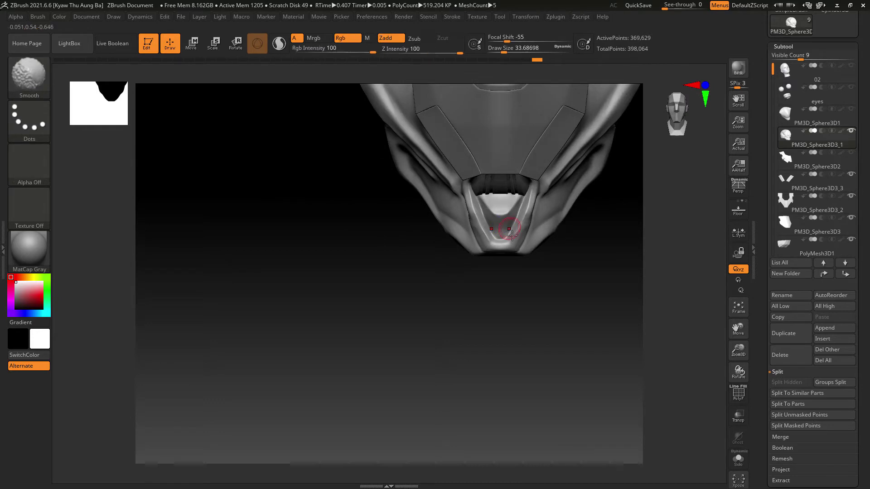
- Flatten the faces of the chin rim with hPolish from an angled view, and smooth along the rim's side
click(47, 91)
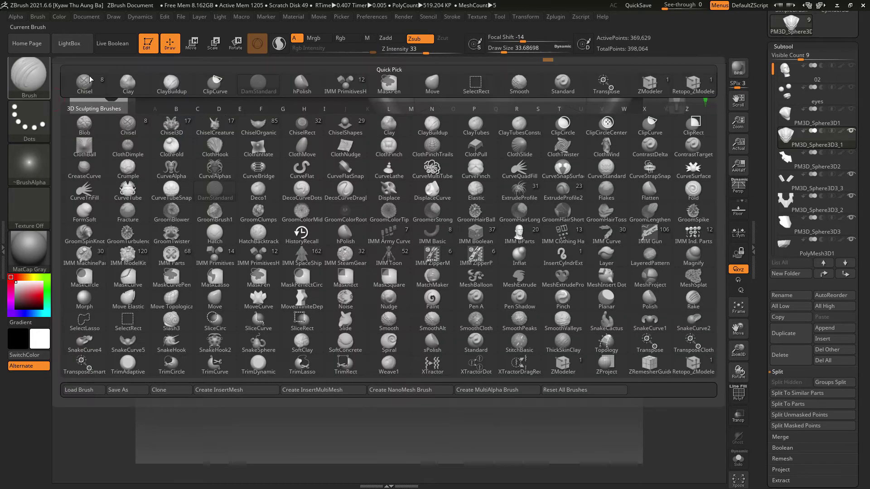
click(303, 90)
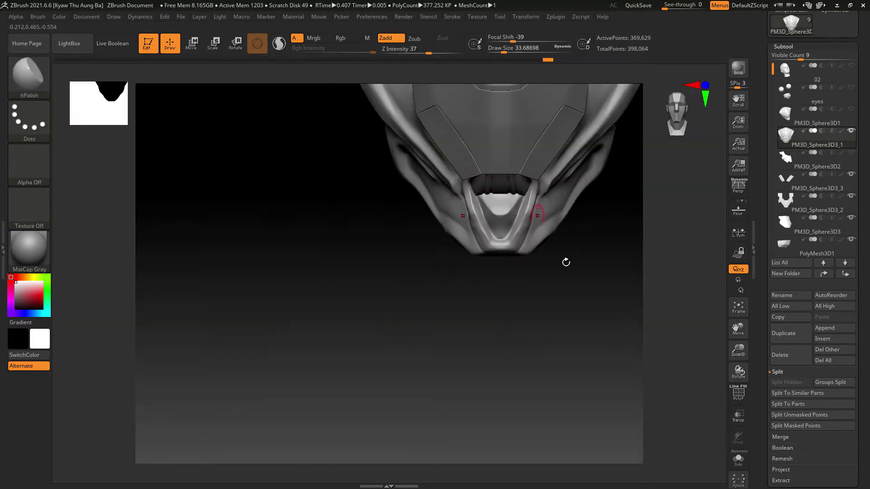
drag(565, 258, 553, 332)
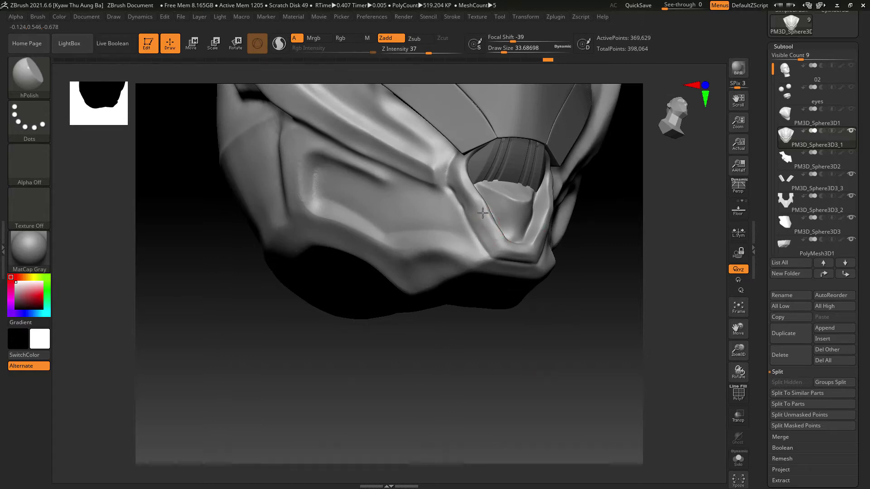
mouse_move(597, 348)
mouse_down()
mouse_move(551, 319)
mouse_move(556, 345)
mouse_up()
drag(500, 249, 559, 219)
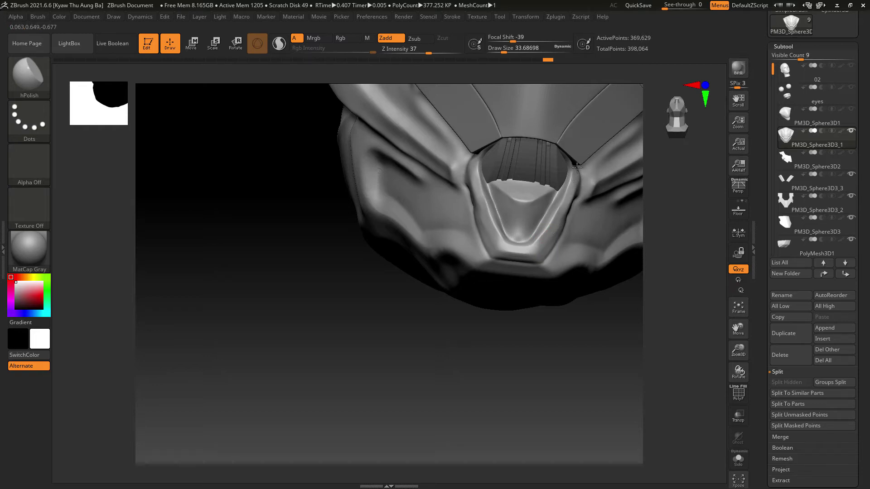
drag(565, 351, 581, 355)
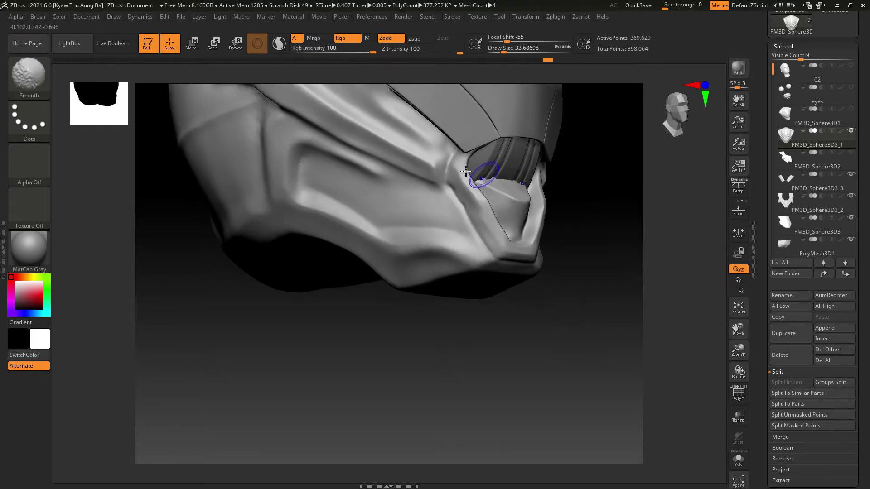
mouse_move(476, 178)
shift+mouse_down()
mouse_move(495, 233)
mouse_move(489, 224)
shift+mouse_up()
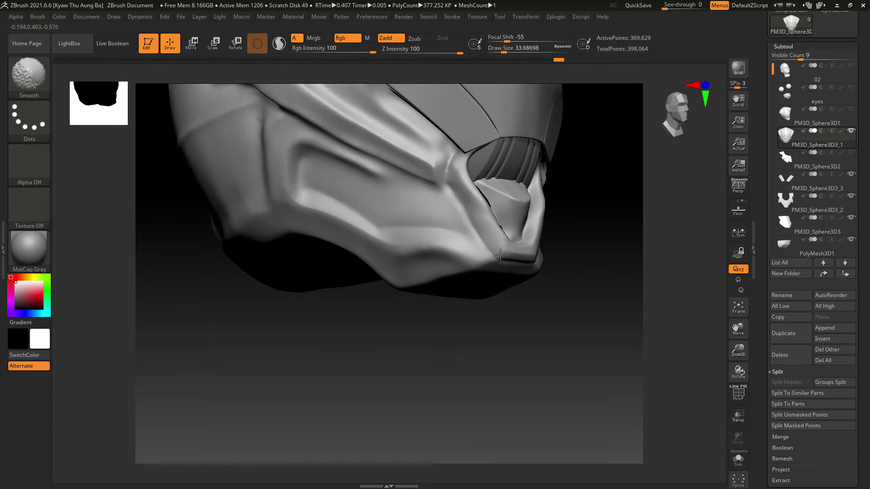
mouse_move(541, 259)
shift+right_down()
mouse_move(572, 287)
mouse_move(575, 315)
shift+right_up()
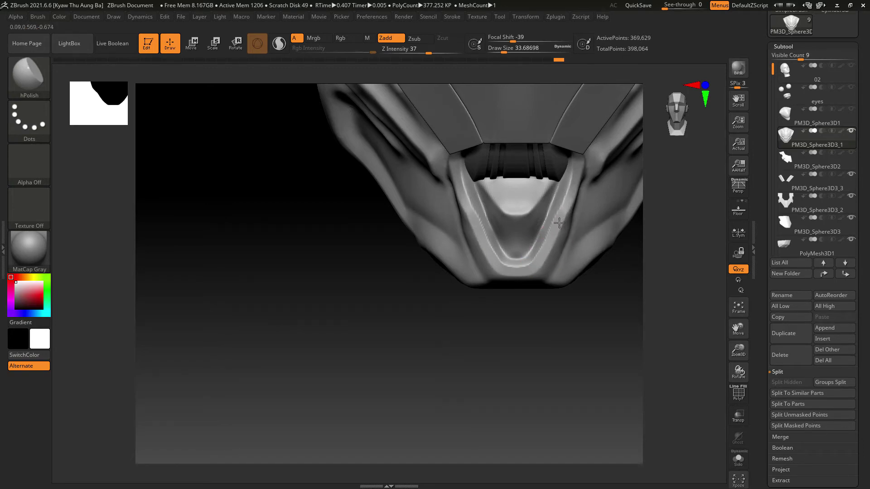
- Smooth the jagged inner edges of the chin rim, and polish its outer side faces with hPolish
mouse_move(559, 344)
mouse_down()
mouse_move(526, 340)
mouse_move(562, 336)
mouse_move(570, 349)
mouse_move(563, 365)
mouse_up()
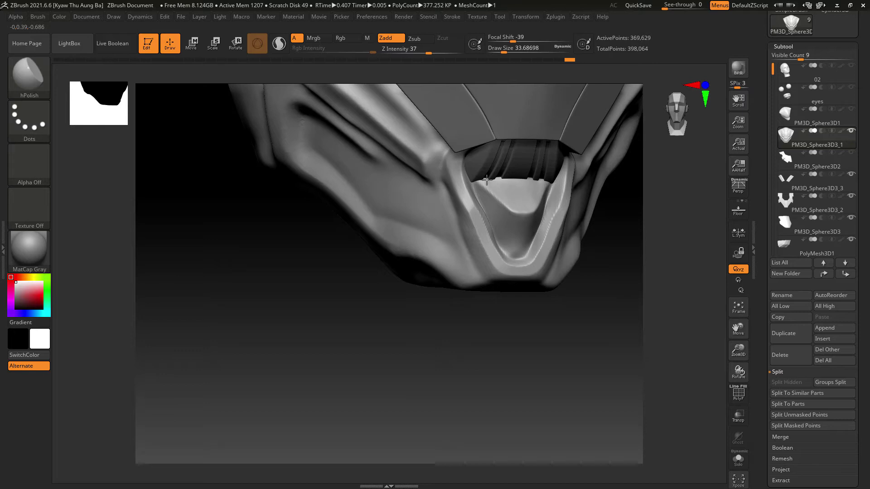
drag(573, 320, 556, 189)
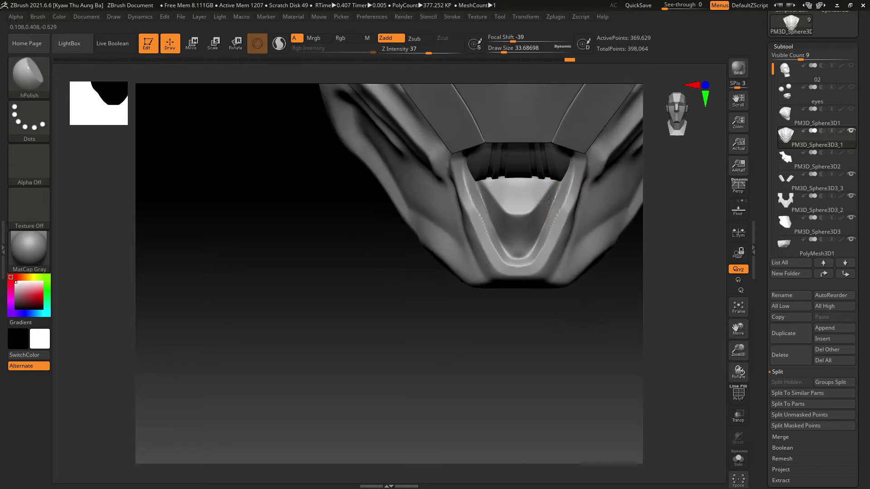
mouse_move(539, 242)
shift+mouse_down()
mouse_move(508, 248)
mouse_move(524, 213)
mouse_move(492, 229)
mouse_move(479, 182)
shift+mouse_up()
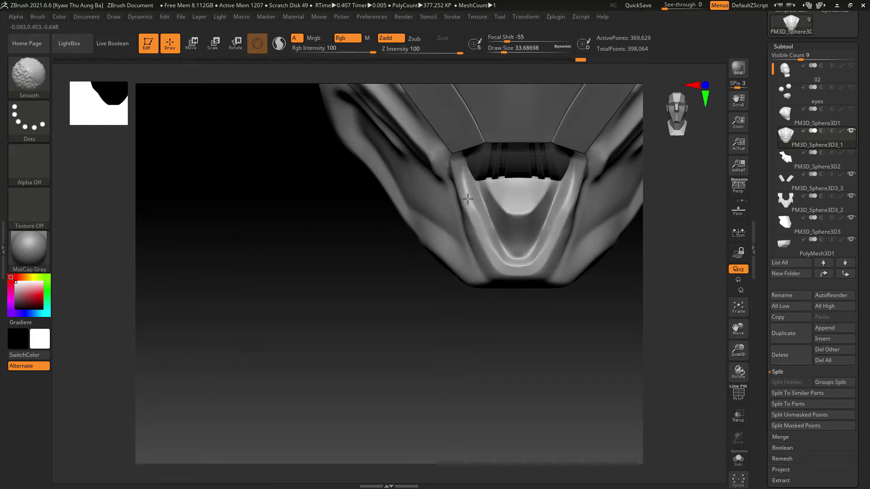
drag(509, 357, 506, 296)
drag(459, 202, 465, 243)
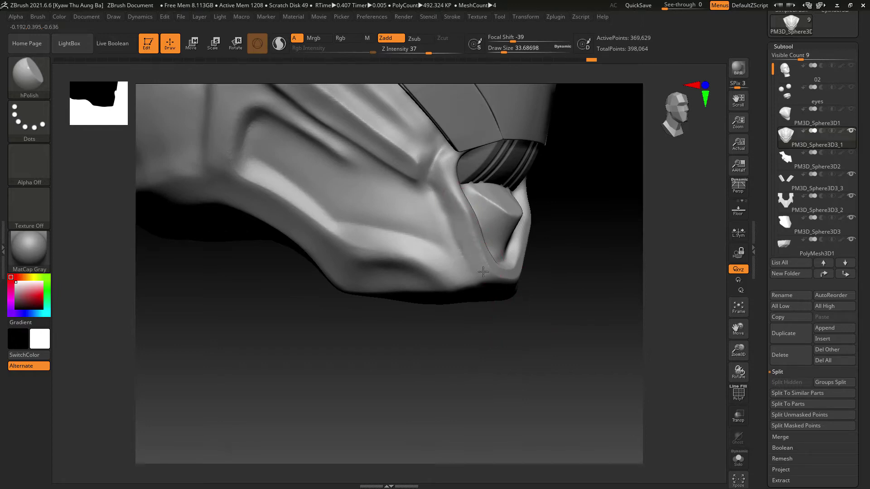
drag(517, 287, 482, 265)
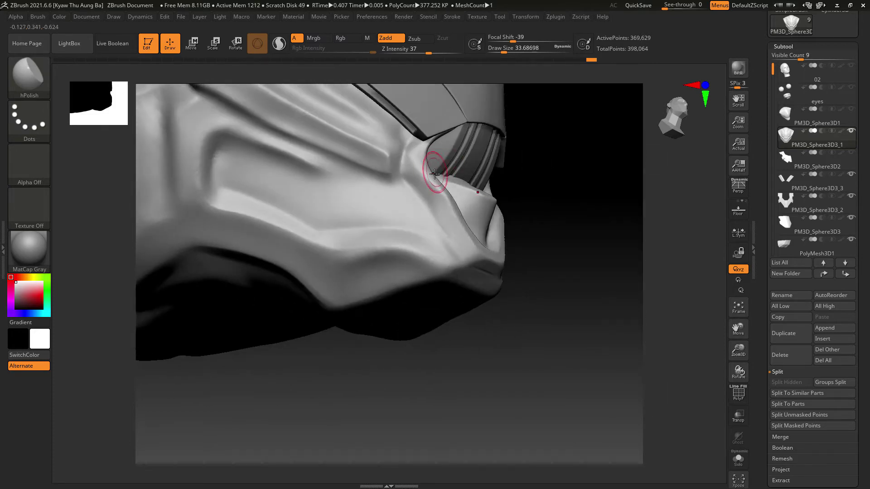
key(shift)
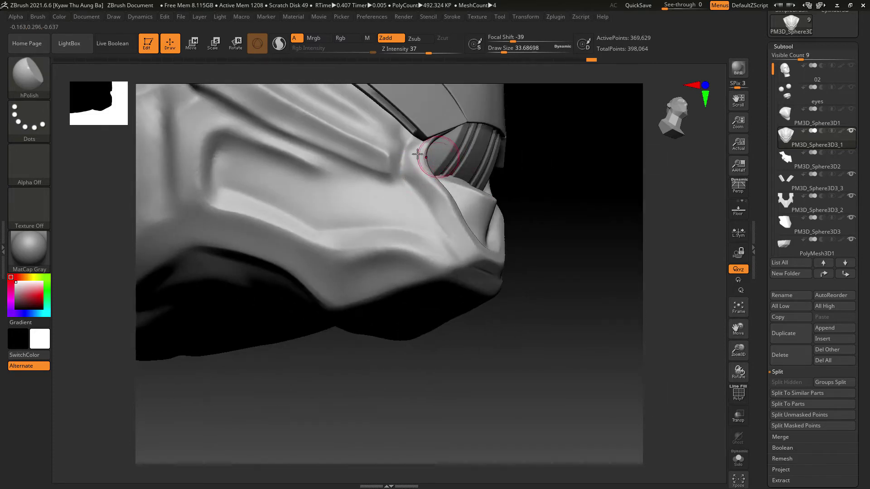
- Reshape the upper ends and inner edge of the chin rim with the Move brush
click(33, 76)
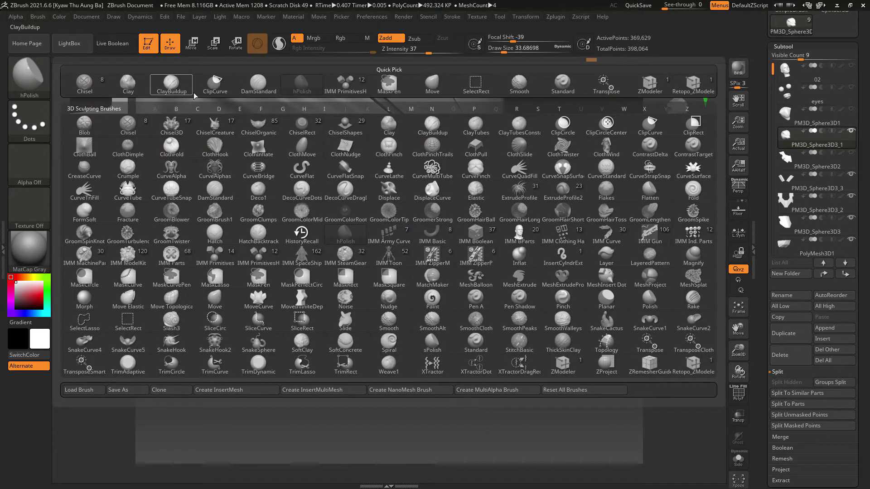
click(432, 82)
mouse_move(423, 164)
mouse_down()
mouse_move(429, 157)
mouse_move(412, 140)
mouse_move(442, 184)
mouse_up()
drag(441, 190, 468, 230)
drag(545, 244, 469, 227)
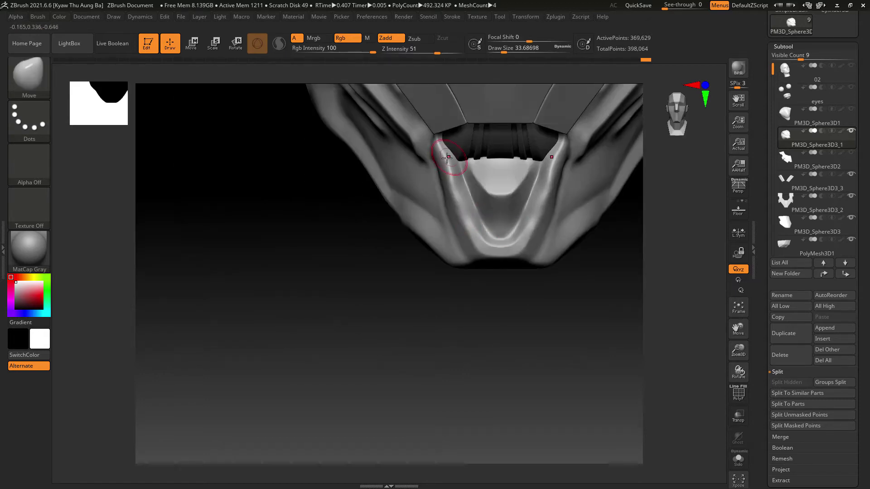
key(shift)
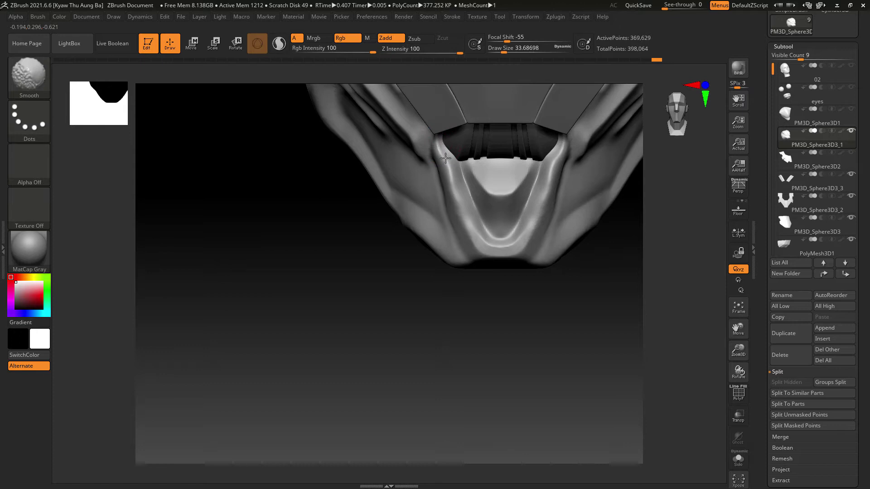
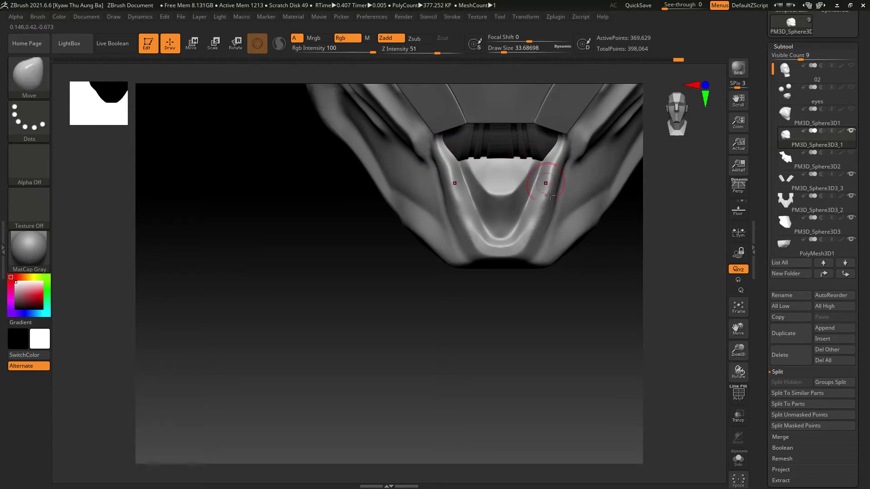
- Smooth the chin rim's sides and the base of its hollow from several angles, undoing the stray Move adjustment
mouse_move(550, 194)
mouse_down()
mouse_move(563, 282)
mouse_move(521, 357)
mouse_move(544, 354)
mouse_move(535, 345)
mouse_move(489, 359)
mouse_move(524, 352)
mouse_move(496, 342)
mouse_move(495, 305)
mouse_up()
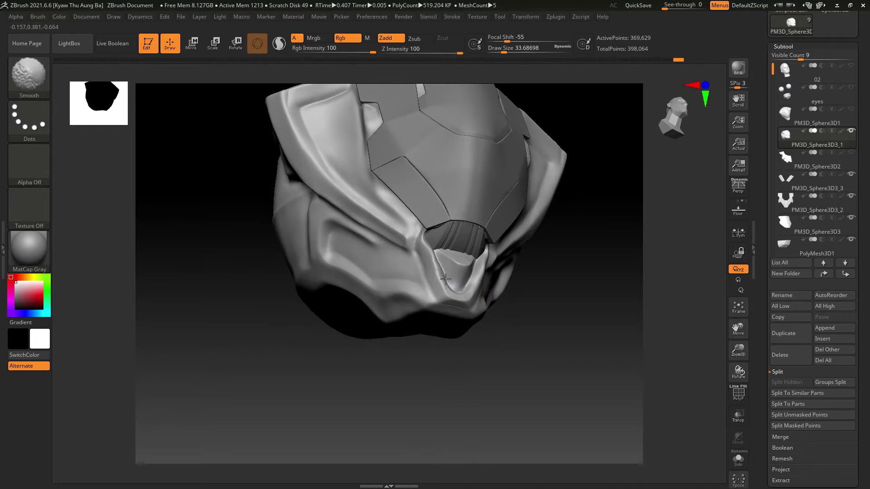
mouse_move(482, 330)
mouse_down()
mouse_move(513, 395)
mouse_move(463, 318)
mouse_move(493, 311)
mouse_move(436, 283)
mouse_up()
shift+drag(471, 305, 446, 308)
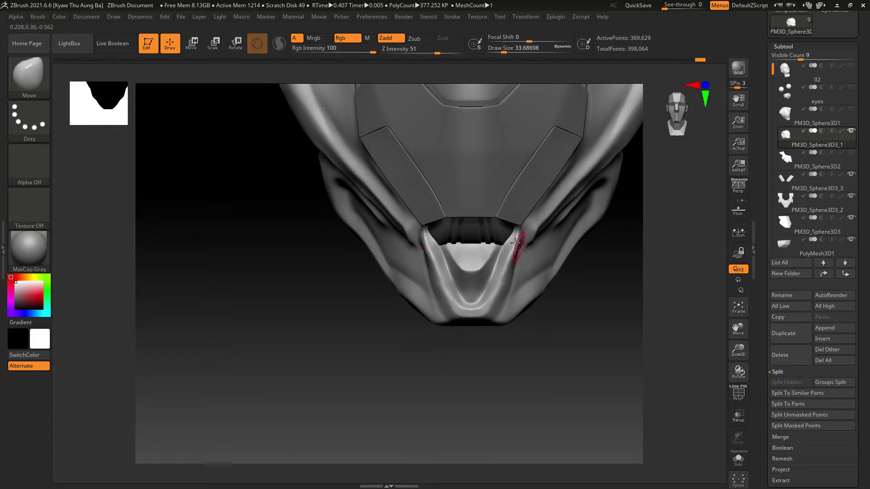
drag(518, 244, 520, 236)
key(ctrl+z)
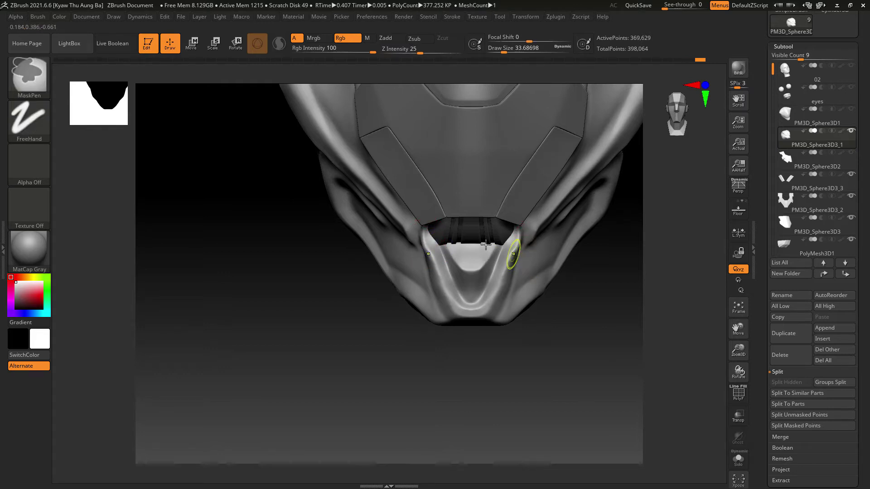
shift+drag(425, 244, 427, 247)
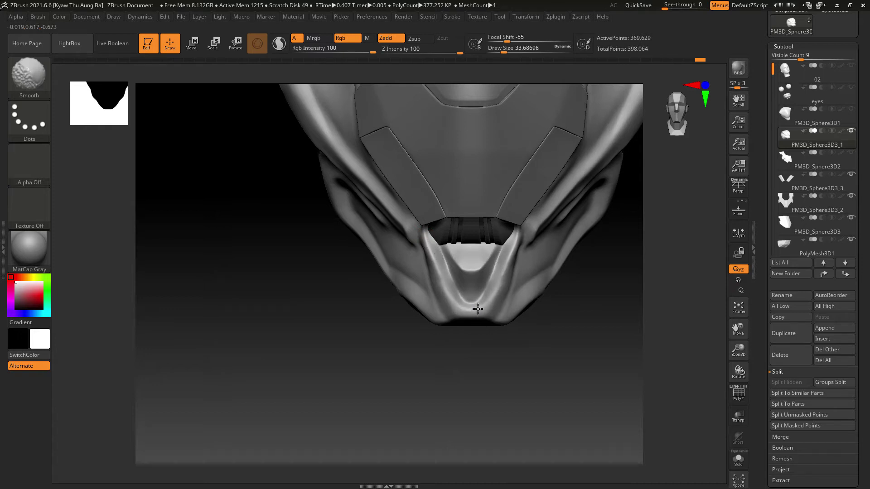
shift+drag(487, 293, 481, 289)
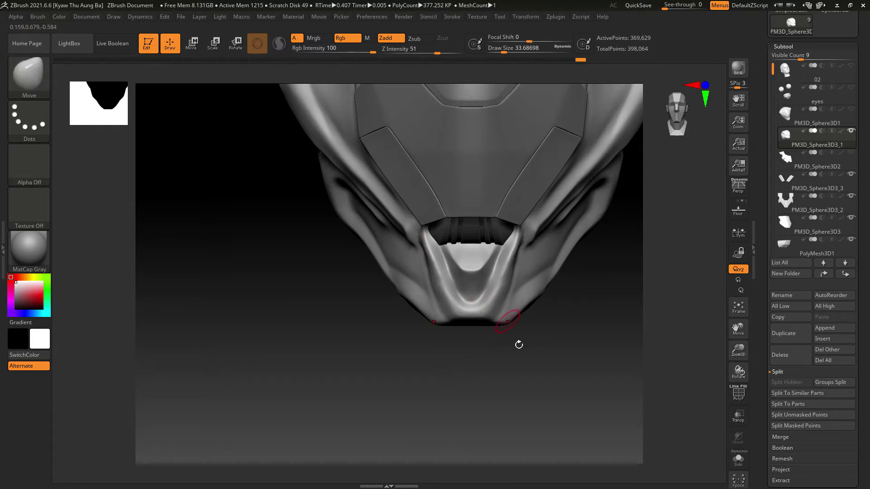
drag(519, 344, 478, 285)
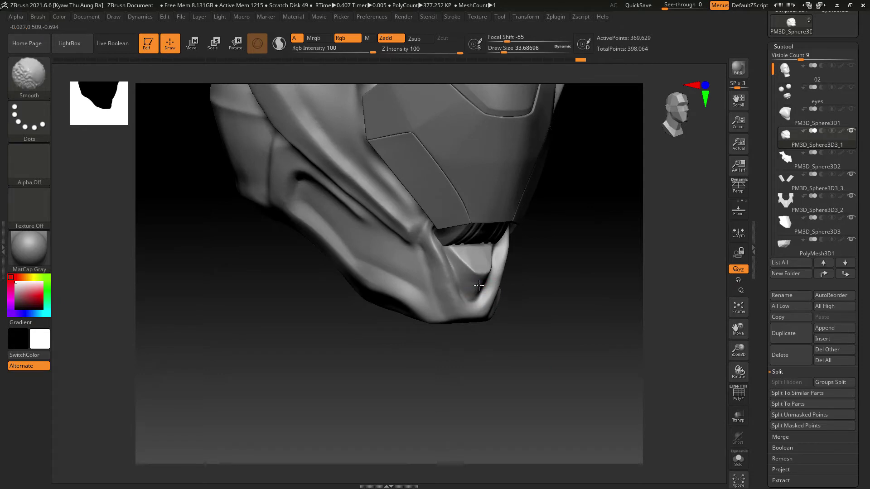
drag(546, 290, 490, 285)
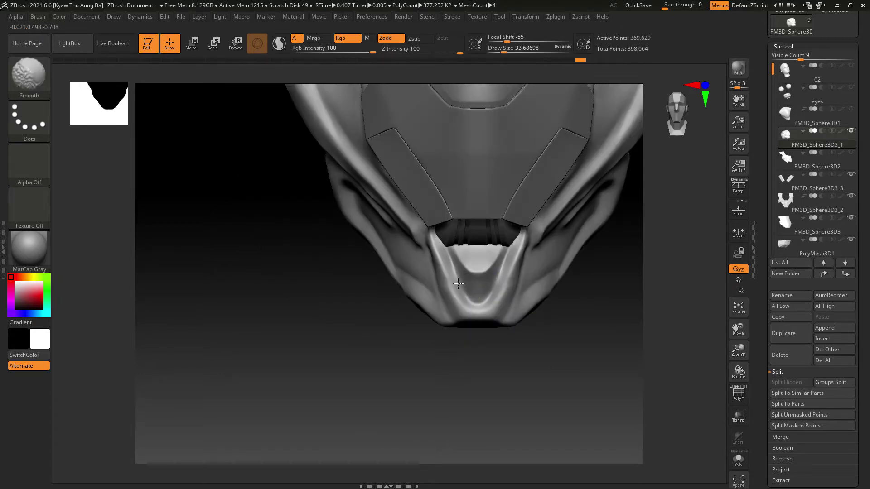
mouse_move(511, 352)
alt+mouse_down()
mouse_move(513, 378)
mouse_move(524, 363)
mouse_move(536, 414)
mouse_move(556, 338)
alt+mouse_up()
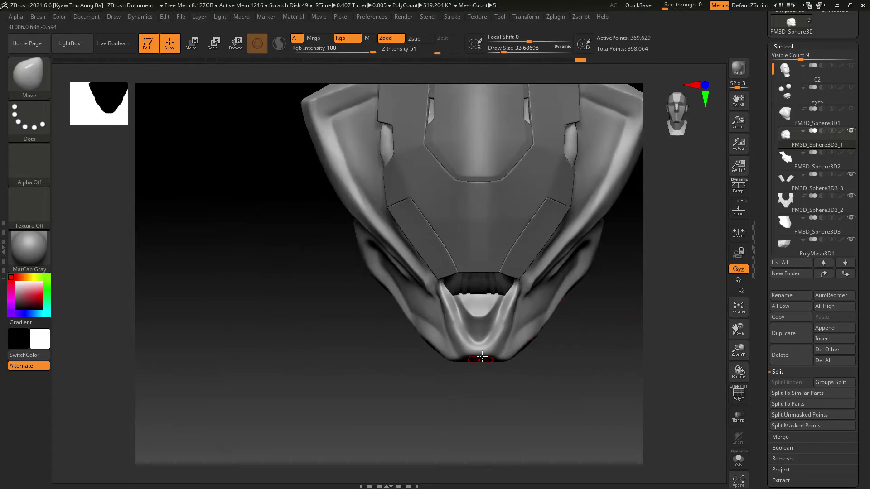
- Enlarge the Move brush to a draw size of about 102, and adjust the contour of the chin rim's sides
key(bracketright)
key(bracketright)
key(bracketright)
key(bracketright)
key(bracketright)
key(bracketright)
key(bracketright)
key(bracketright)
drag(501, 299, 504, 297)
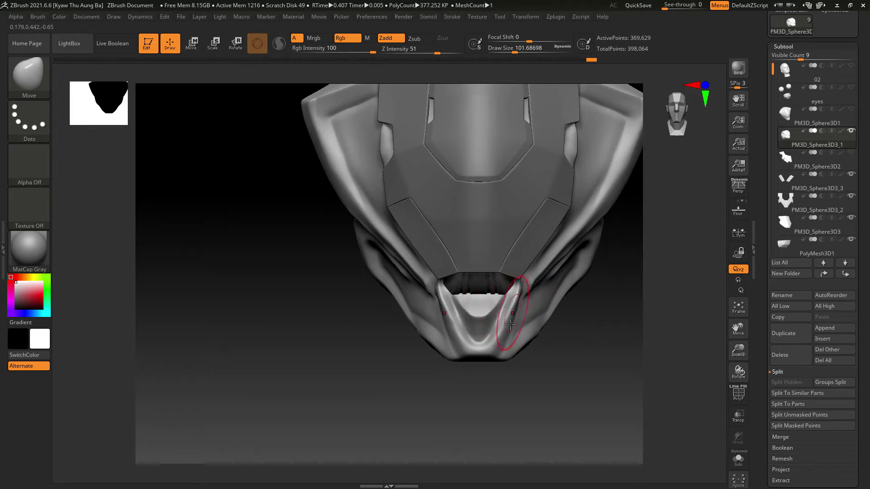
drag(498, 342, 501, 340)
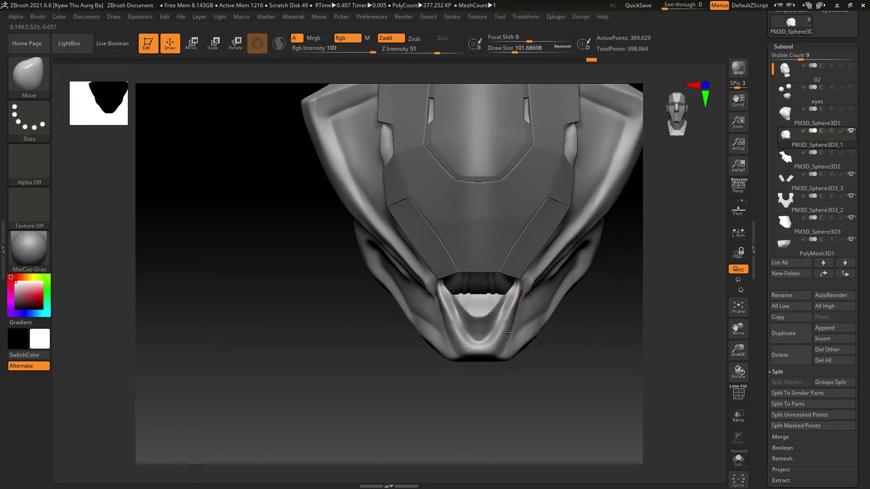
mouse_move(527, 424)
mouse_down()
mouse_move(536, 413)
mouse_move(534, 423)
mouse_move(530, 411)
mouse_move(511, 411)
mouse_up()
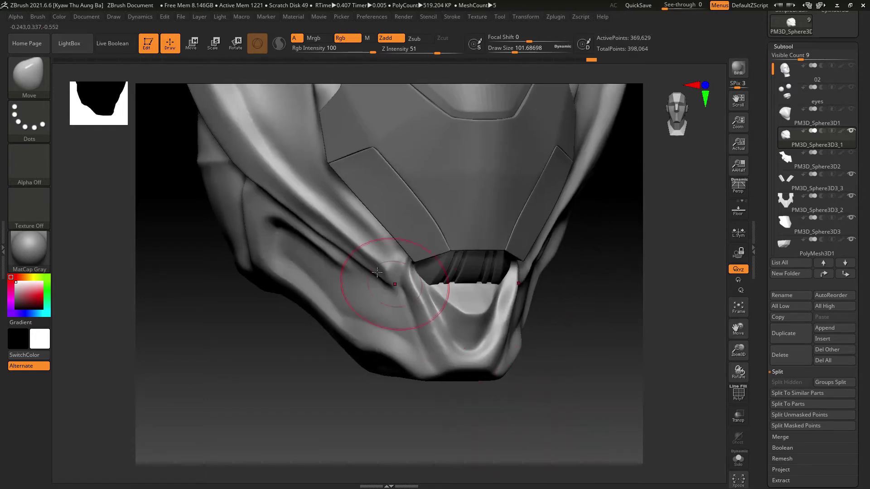
- Build up the chin rim's sides with ClayBuildup at a draw size of about 46, undoing a misplaced stroke, and smooth the added volume
click(38, 80)
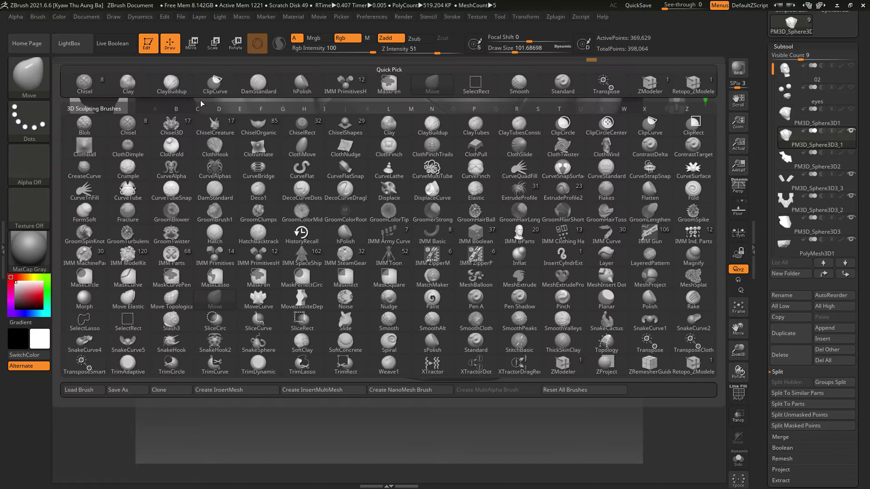
click(171, 84)
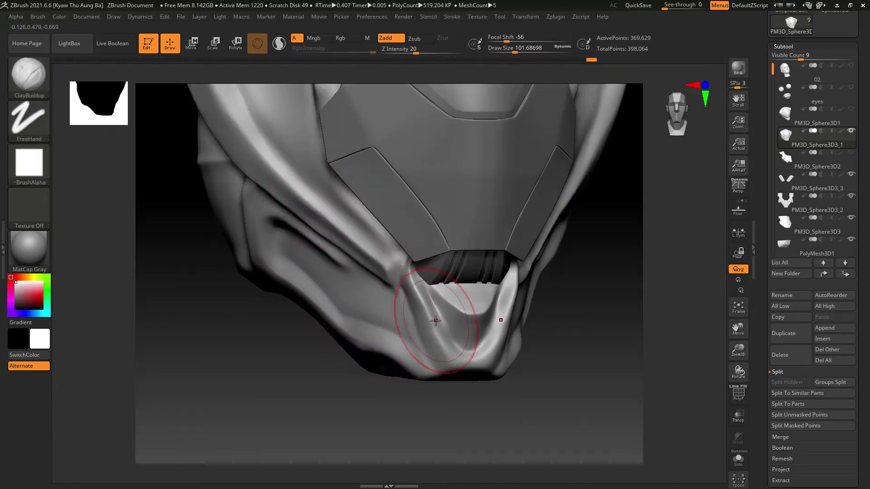
key([)
key([)
key([)
key([)
key([)
key([)
key([)
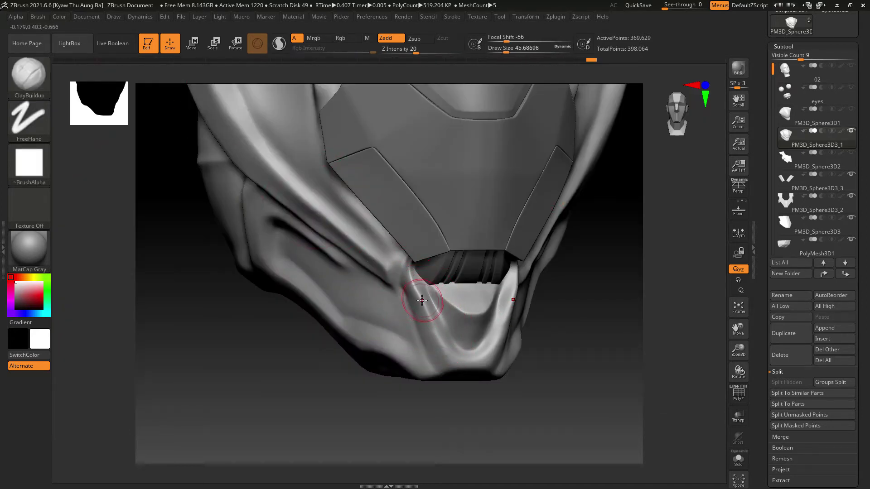
mouse_move(425, 320)
mouse_down()
mouse_move(422, 294)
mouse_move(451, 361)
mouse_up()
key(ctrl+z)
shift+drag(428, 317, 436, 331)
mouse_move(417, 282)
shift+mouse_down()
mouse_move(423, 317)
mouse_move(417, 311)
mouse_move(440, 345)
shift+mouse_up()
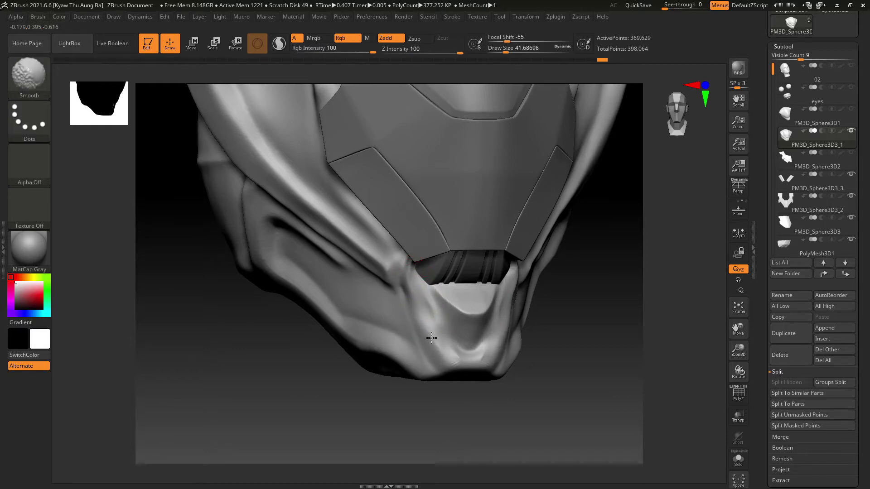
- Build up the base of the chin hollow with ClayBuildup and smooth it into the rim's sides
shift+drag(431, 338, 435, 352)
mouse_move(404, 276)
shift+mouse_down()
mouse_move(449, 358)
mouse_move(485, 358)
shift+mouse_up()
mouse_move(453, 357)
shift+mouse_down()
mouse_move(485, 352)
mouse_move(501, 307)
shift+mouse_up()
drag(557, 317, 539, 308)
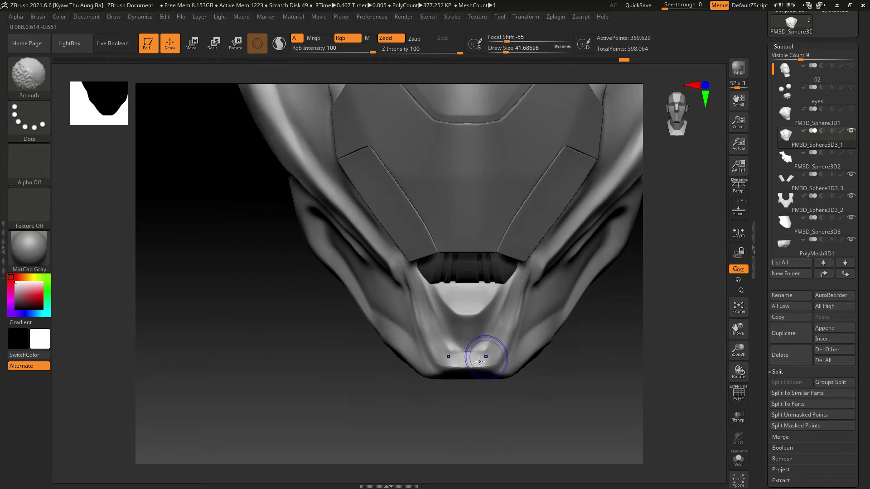
mouse_move(489, 352)
mouse_down()
mouse_move(475, 359)
mouse_move(493, 350)
mouse_move(508, 301)
mouse_up()
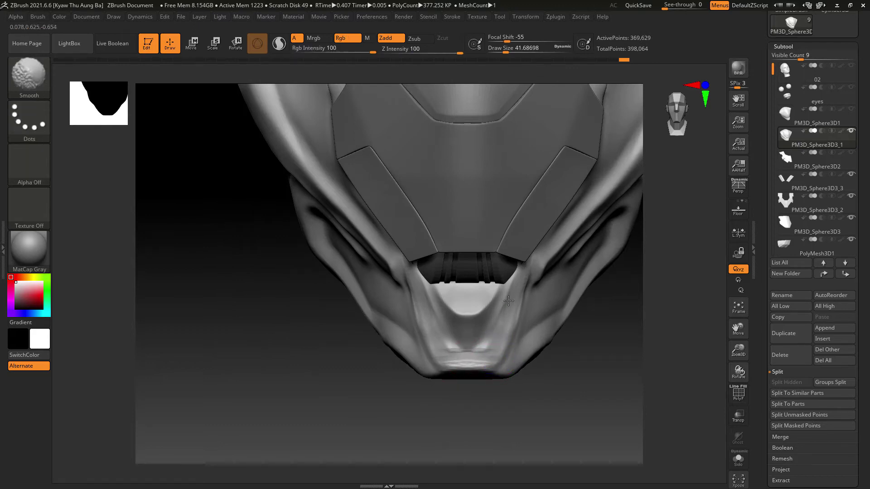
shift+drag(497, 347, 512, 306)
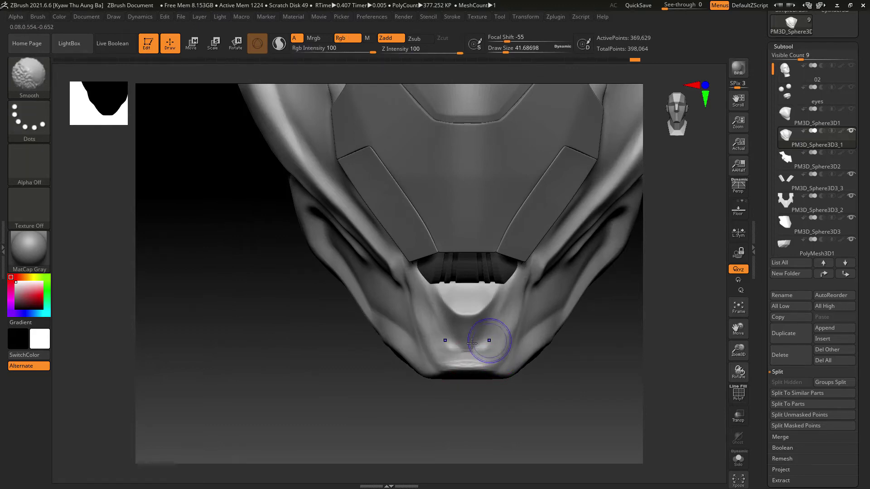
mouse_move(412, 323)
shift+mouse_down()
mouse_move(411, 296)
mouse_move(426, 296)
mouse_move(417, 280)
shift+mouse_up()
- Cut back the chin rim's side beside the hollow with ClayBuildup, undoing one misplaced stroke, and smooth the surface
drag(476, 396, 521, 398)
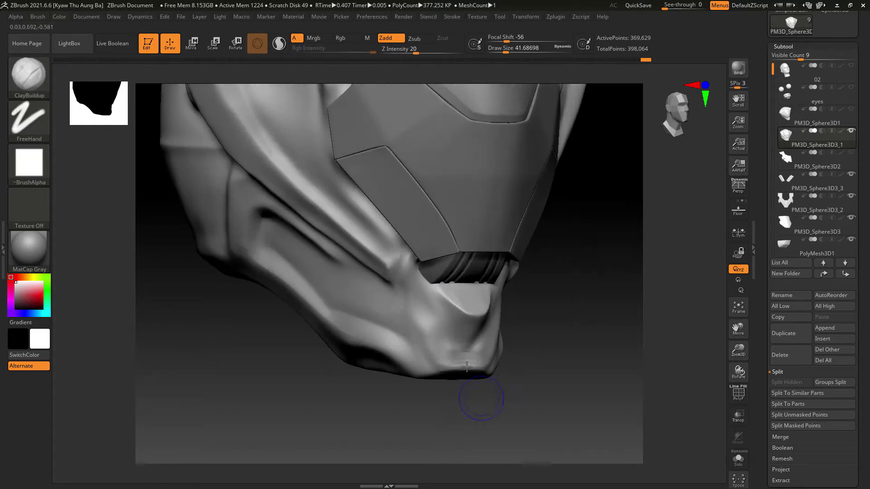
mouse_move(462, 349)
shift+mouse_down()
mouse_move(458, 364)
mouse_move(420, 315)
mouse_move(438, 354)
shift+mouse_up()
shift+drag(423, 294, 425, 302)
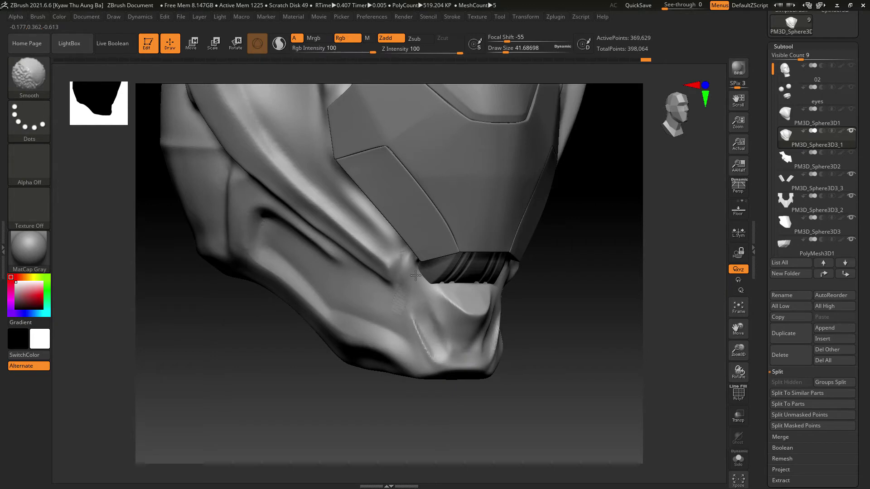
mouse_move(441, 358)
shift+mouse_down()
mouse_move(478, 361)
mouse_move(459, 352)
mouse_move(471, 364)
mouse_move(461, 361)
shift+mouse_up()
key(ctrl+z)
mouse_move(413, 320)
alt+mouse_down()
mouse_move(420, 339)
mouse_move(436, 349)
mouse_move(442, 334)
alt+mouse_up()
key(shift)
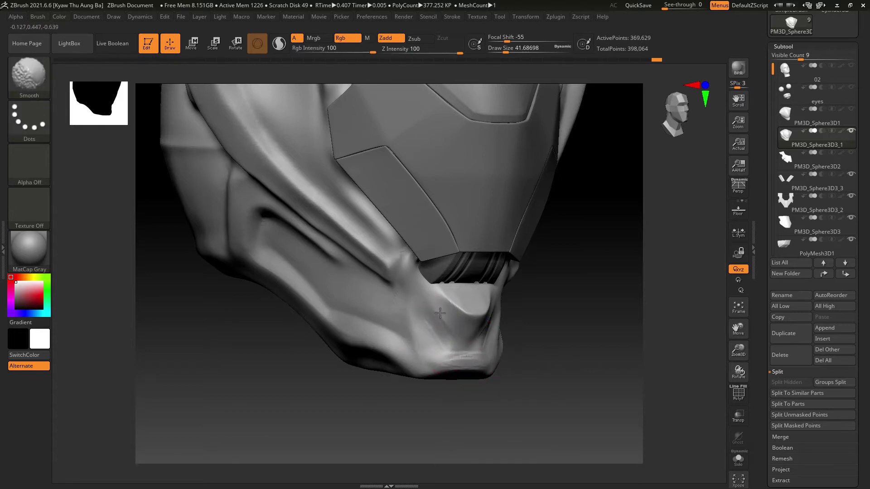
shift+drag(431, 297, 473, 336)
- Carve into the lower front of the chin hollow with ClayBuildup, and smooth the rim's side up to the cheek ridge
drag(550, 344, 552, 394)
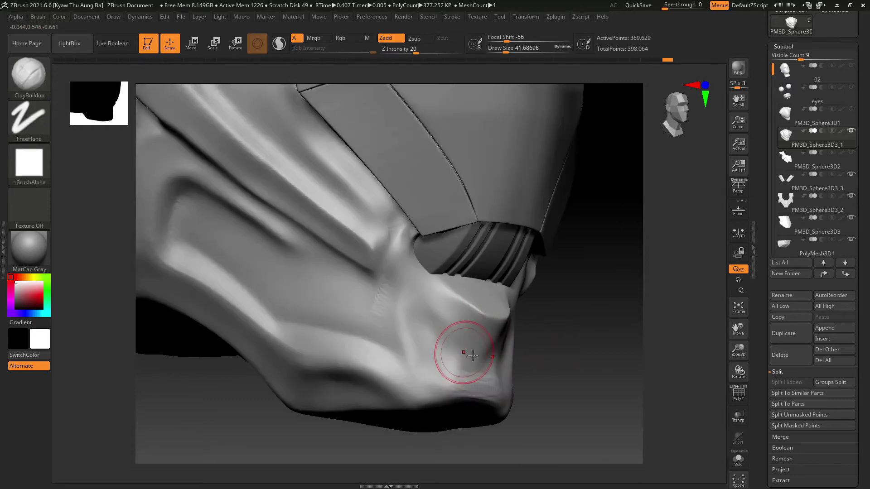
alt+drag(489, 320, 473, 362)
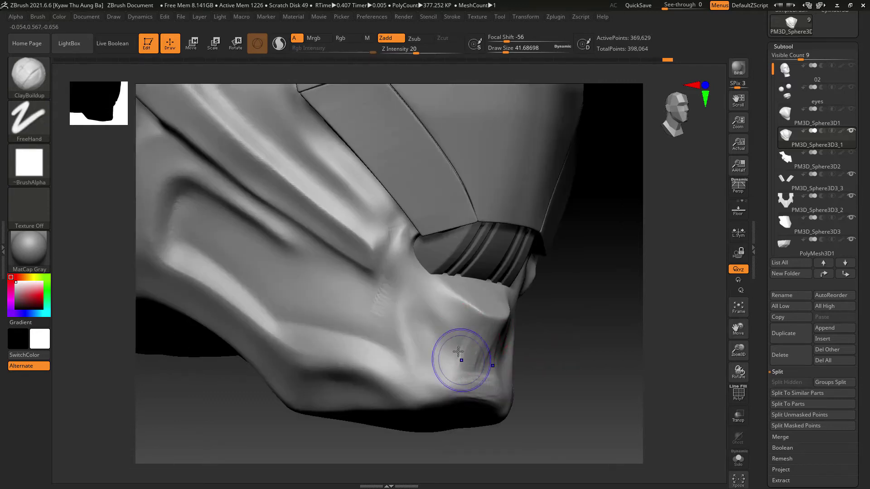
alt+drag(435, 319, 449, 356)
mouse_move(426, 312)
shift+mouse_down()
mouse_move(447, 341)
mouse_move(437, 315)
mouse_move(461, 325)
shift+mouse_up()
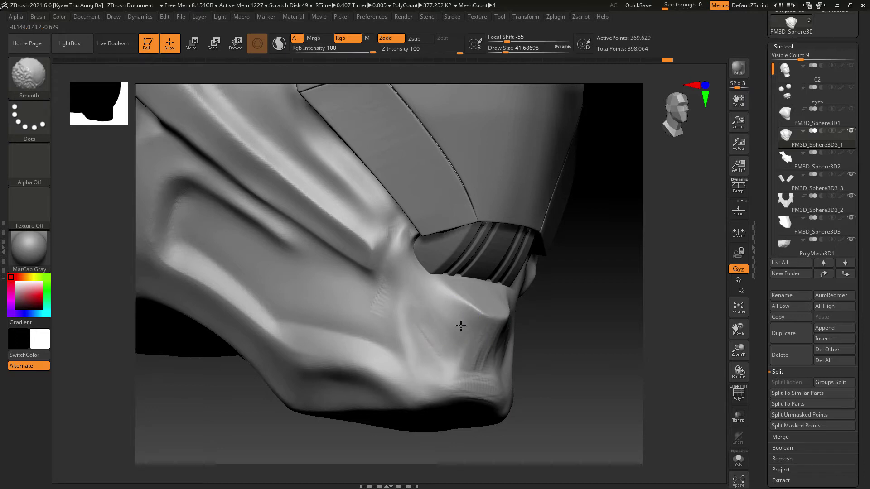
shift+drag(468, 294, 403, 281)
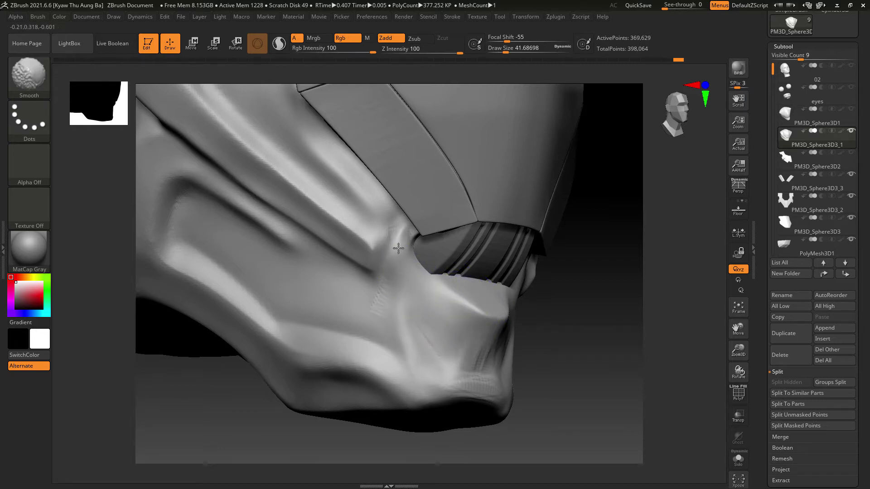
mouse_move(398, 248)
shift+mouse_down()
mouse_move(404, 240)
mouse_move(393, 295)
mouse_move(409, 236)
mouse_move(408, 311)
shift+mouse_up()
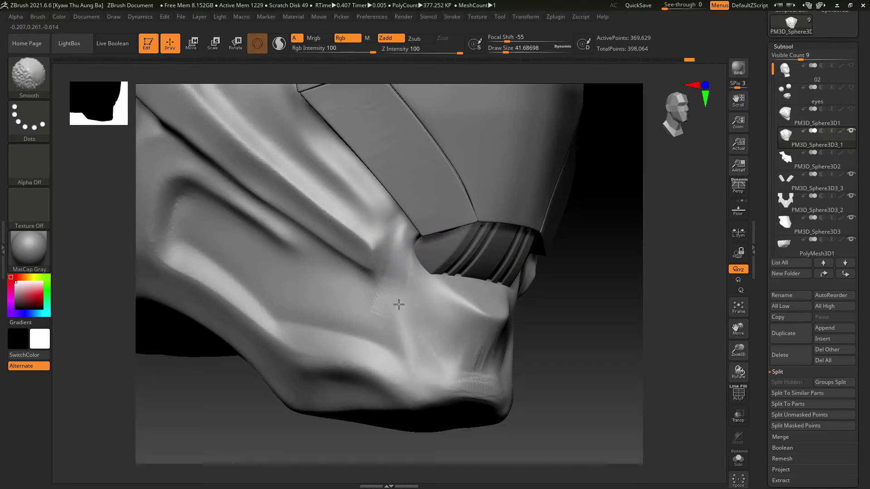
- Touch up the lower side of the chin rim with ClayBuildup and smooth it into the jaw
click(513, 368)
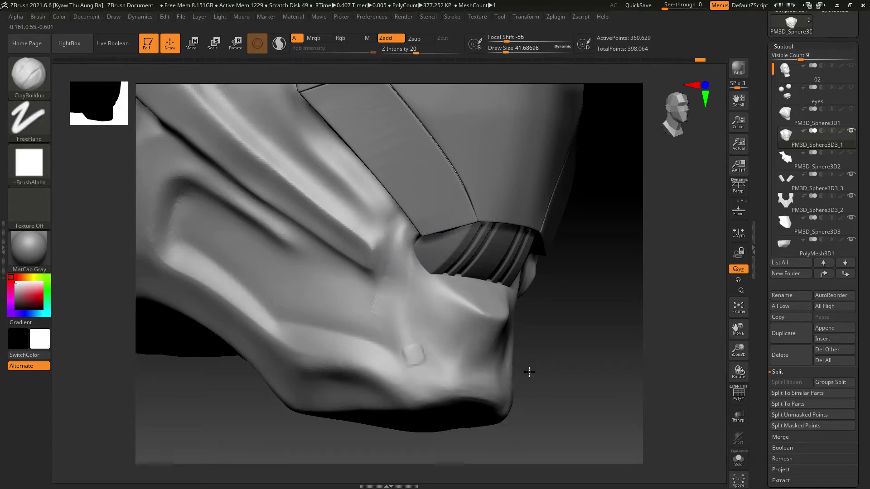
drag(556, 366, 559, 369)
shift+drag(419, 345, 421, 360)
drag(391, 324, 445, 380)
shift+drag(400, 340, 413, 345)
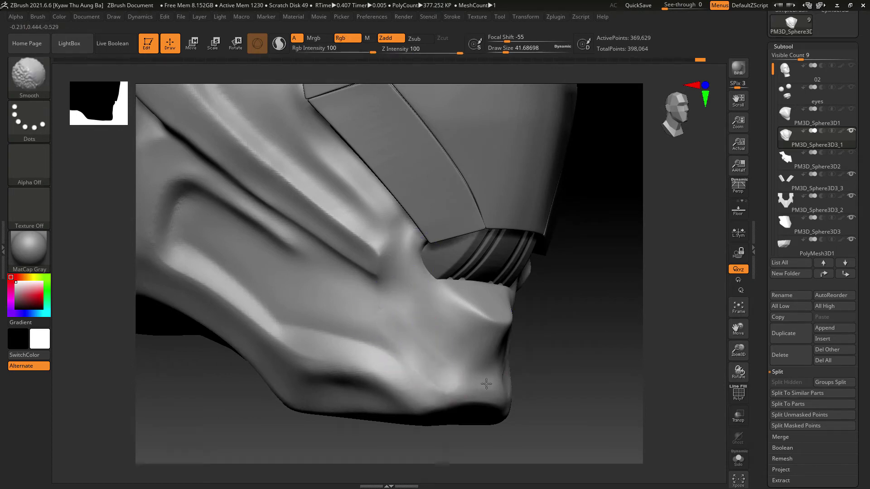
mouse_move(539, 395)
mouse_down()
mouse_move(475, 399)
mouse_move(517, 399)
mouse_move(485, 394)
mouse_up()
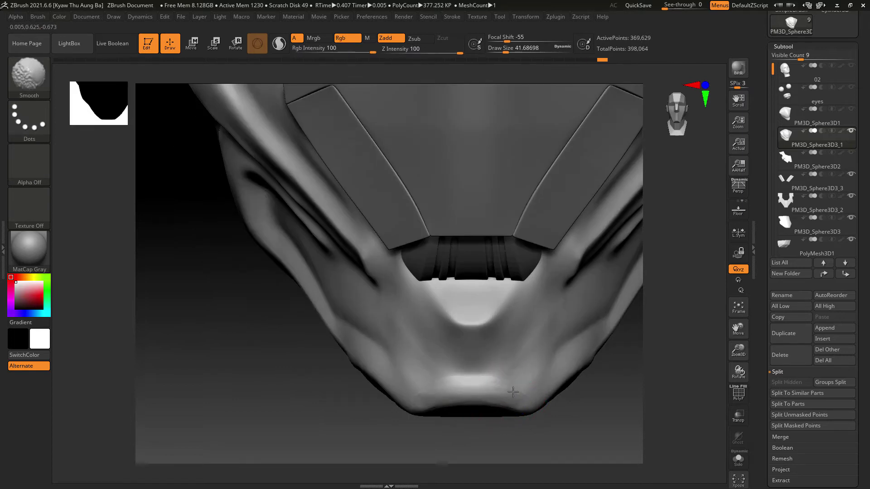
mouse_move(560, 455)
mouse_down()
mouse_move(443, 300)
mouse_move(437, 320)
mouse_move(410, 297)
mouse_up()
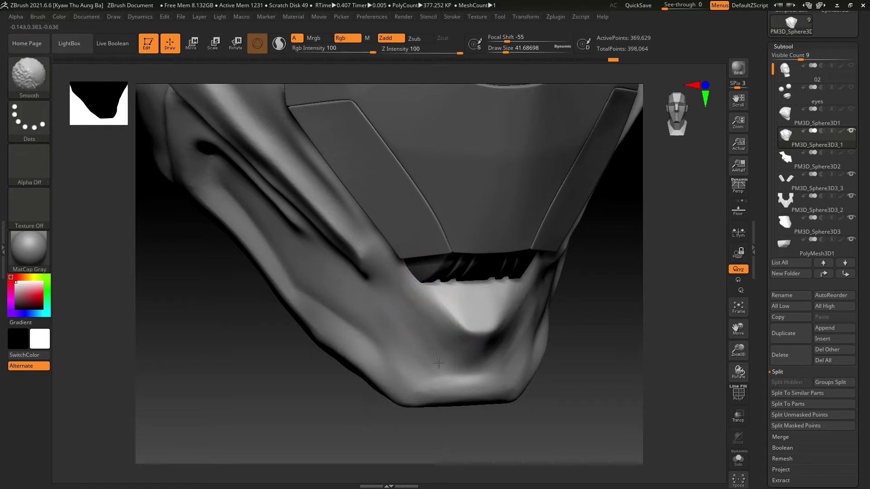
- Switch to the DamStandard brush and sharpen the rim edge around the chin hollow, undoing and redrawing misplaced strokes
mouse_move(563, 407)
mouse_down()
mouse_move(597, 385)
mouse_move(590, 398)
mouse_move(617, 402)
mouse_move(602, 401)
mouse_up()
click(51, 92)
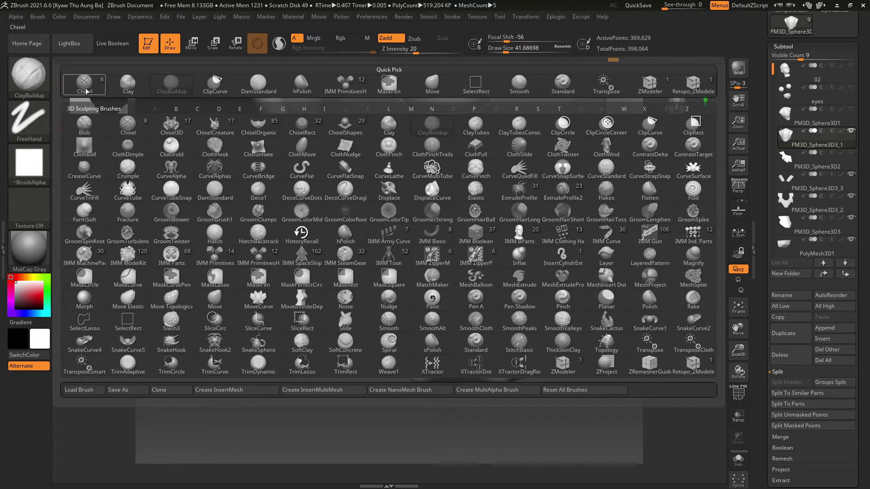
key(ctrl)
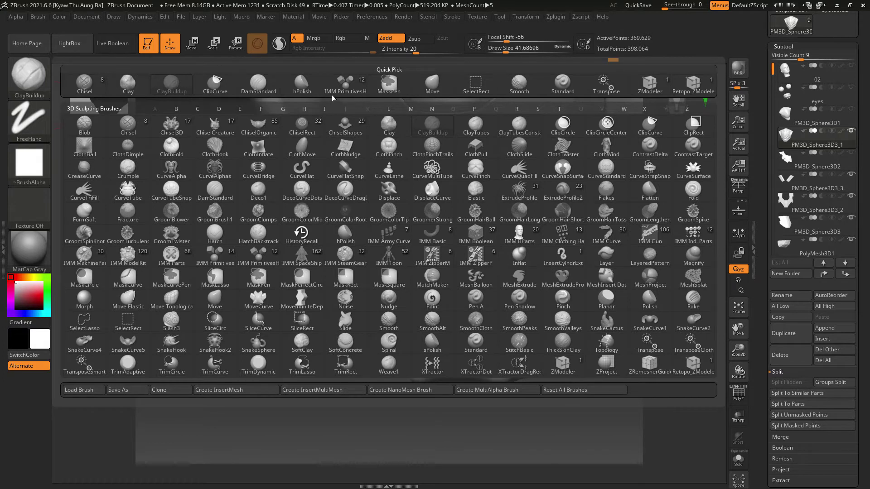
click(267, 88)
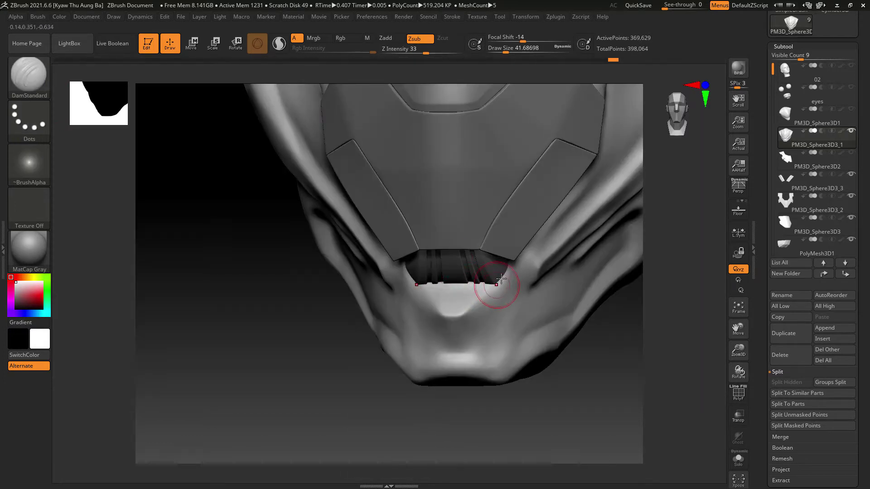
key(ctrl+z)
drag(506, 278, 466, 317)
key(ctrl+z)
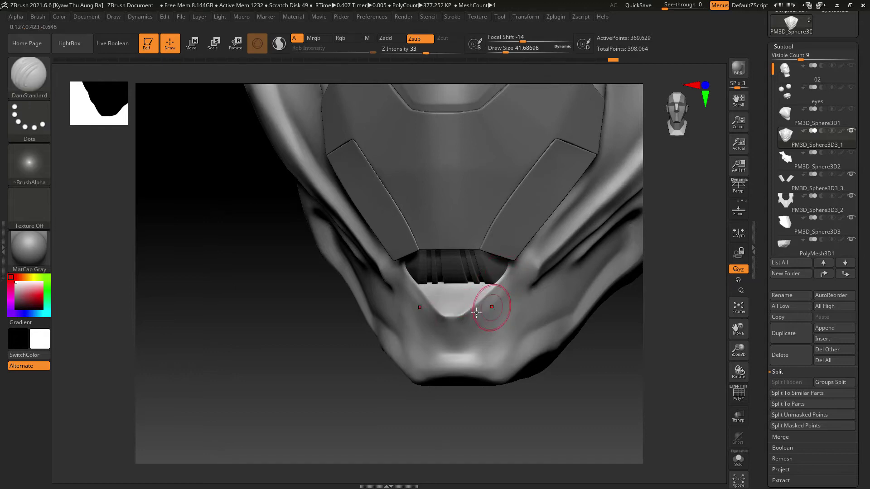
key(shift)
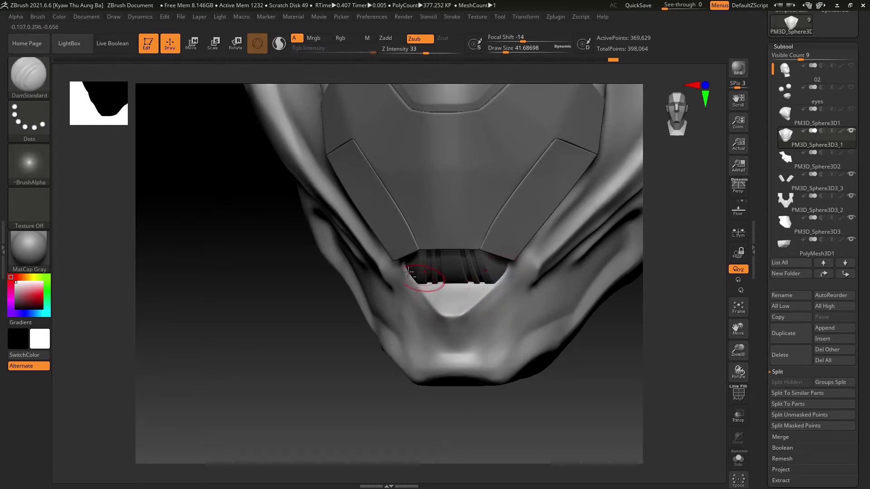
alt+click(435, 295)
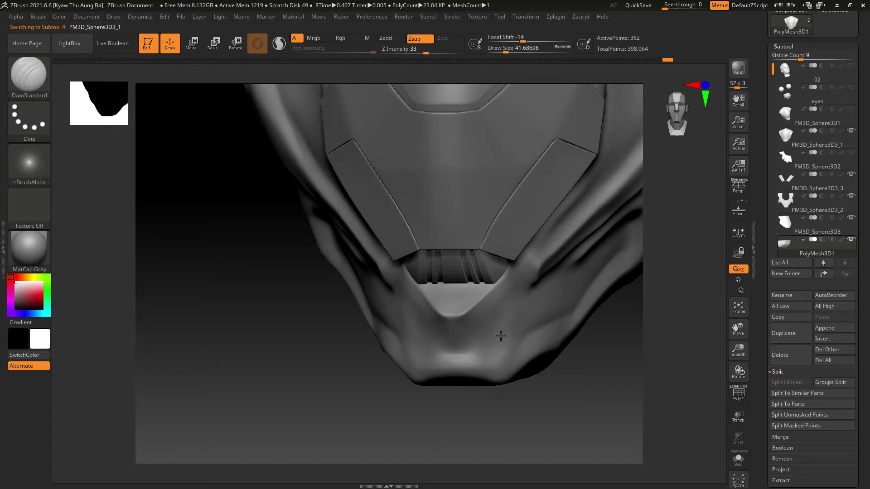
alt+click(501, 336)
drag(510, 276, 467, 317)
key(ctrl+z)
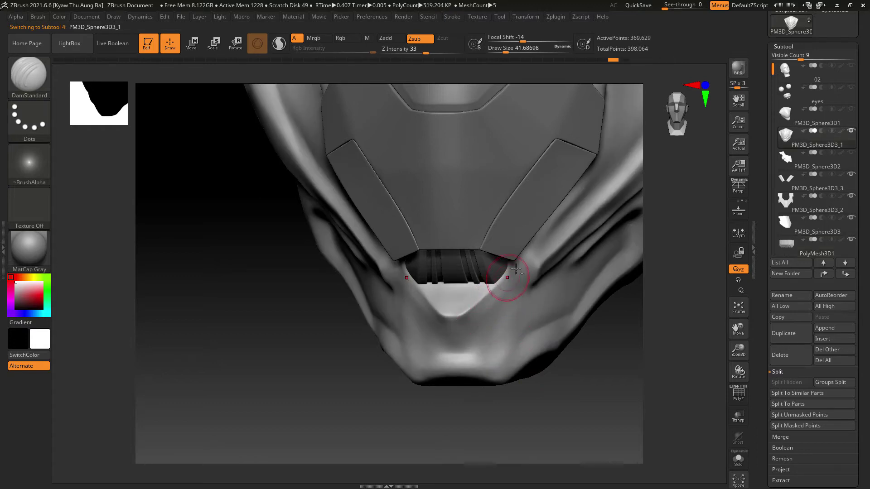
key(shift)
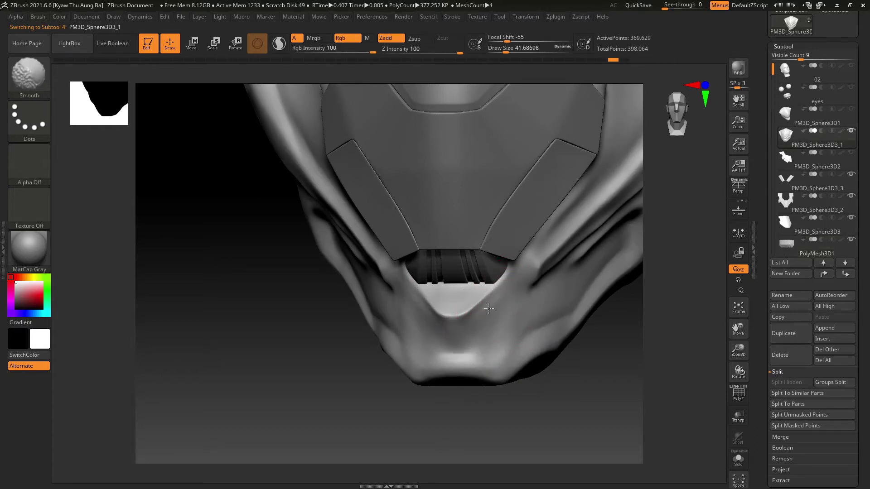
- Try DamStandard strokes down the chin's side from the rim's upper end, undoing them
drag(577, 360, 547, 342)
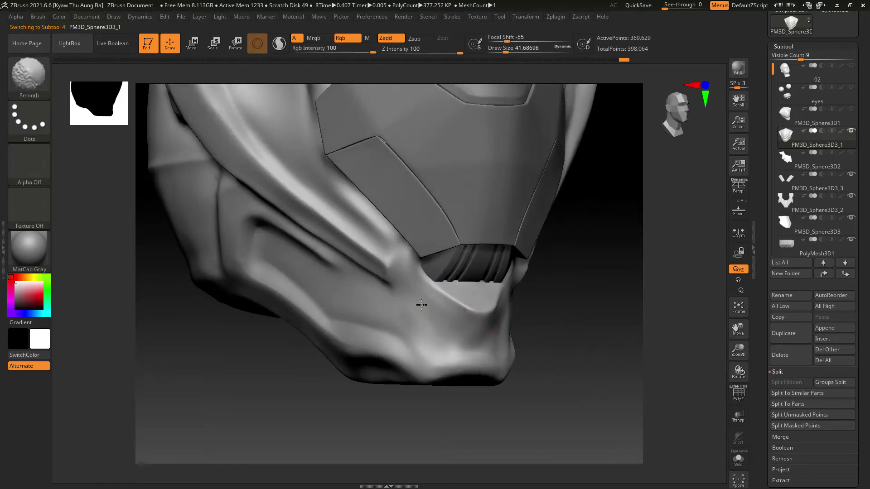
mouse_move(421, 277)
mouse_down()
mouse_move(411, 319)
mouse_move(453, 353)
mouse_up()
key(ctrl+z)
key(ctrl+z)
key(ctrl+z)
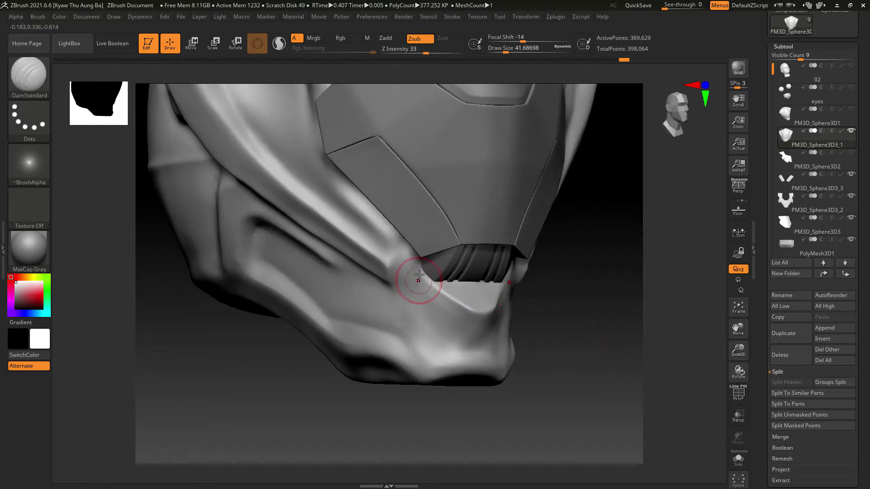
mouse_move(418, 280)
mouse_down()
mouse_move(434, 354)
mouse_move(419, 281)
mouse_up()
key(ctrl+z)
key(ctrl+z)
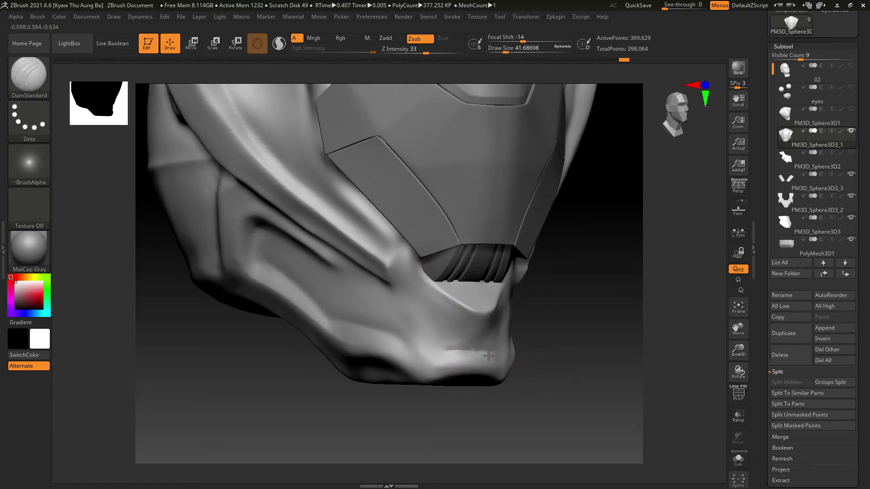
- Carve a short notch across the front of the chin tip with DamStandard, undoing misplaced strokes, and smooth it
drag(489, 355, 496, 355)
drag(592, 359, 535, 355)
key(ctrl+z)
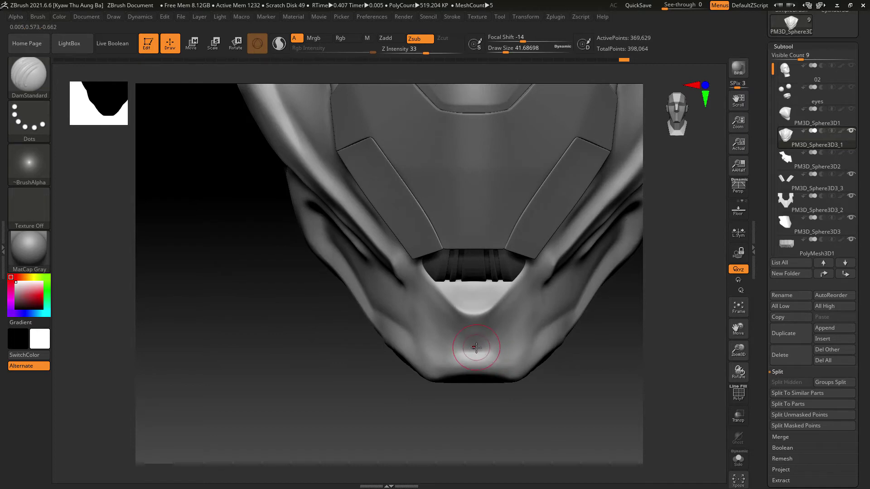
drag(472, 342, 482, 344)
key(ctrl+z)
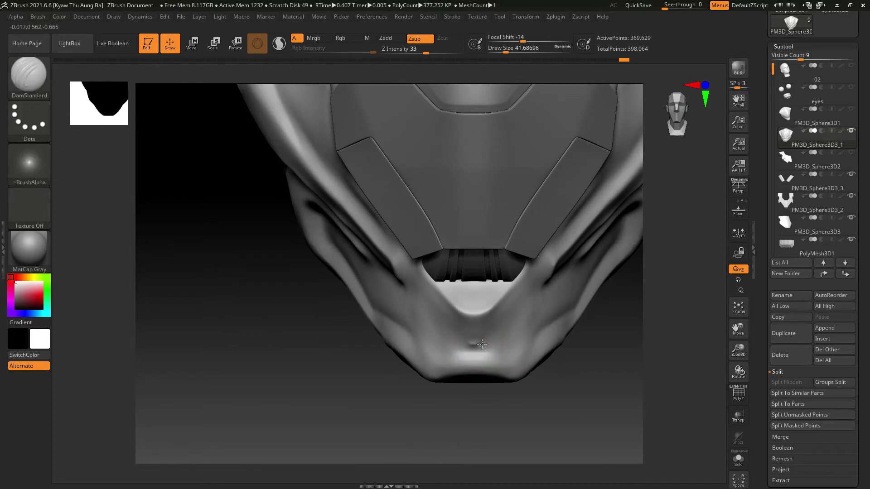
key(ctrl+z)
right_drag(529, 361, 484, 356)
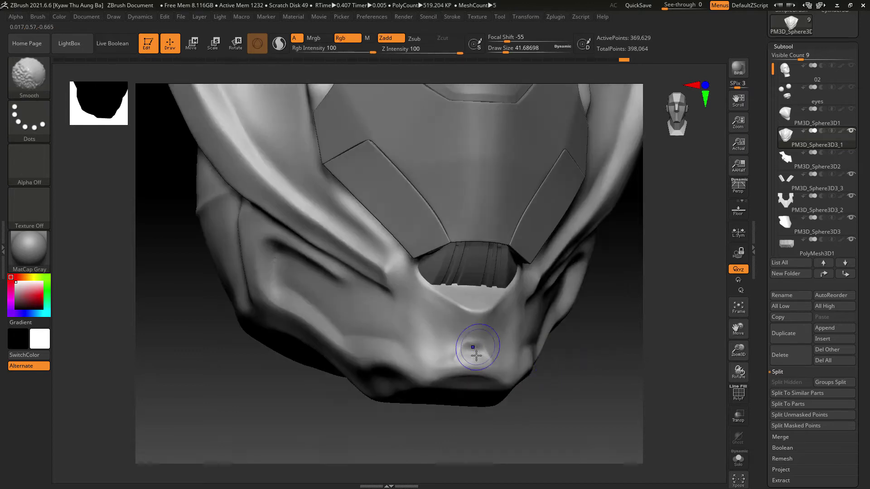
shift+drag(476, 356, 482, 350)
- Refine the sides of the chin notch and crease the rim's inner edge with DamStandard from several angles
drag(581, 376, 618, 374)
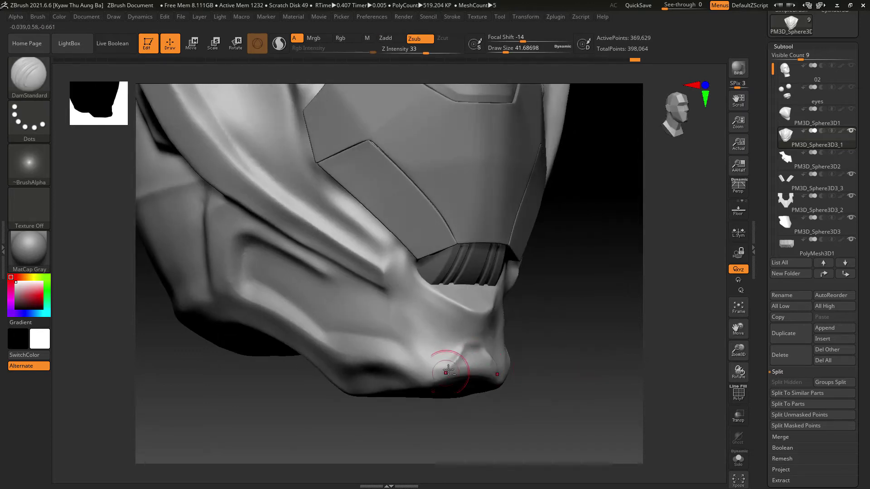
key(shift)
mouse_move(536, 366)
mouse_down()
mouse_move(569, 372)
mouse_move(512, 346)
mouse_up()
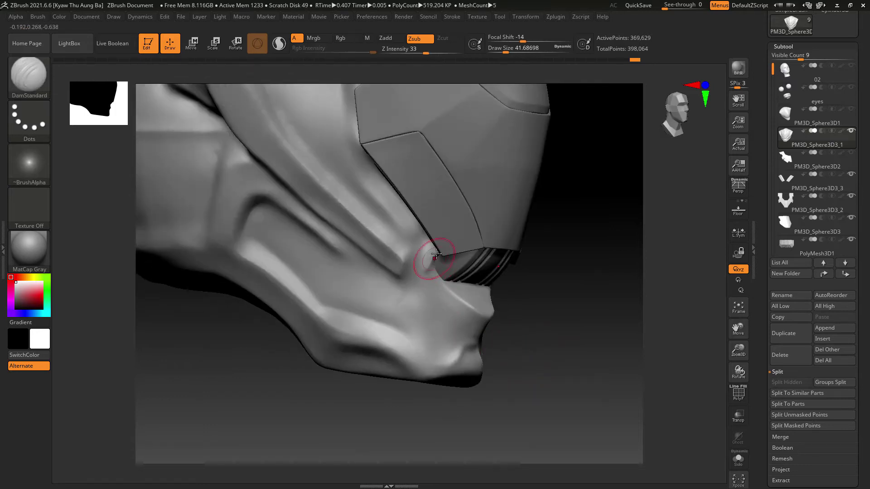
key(shift)
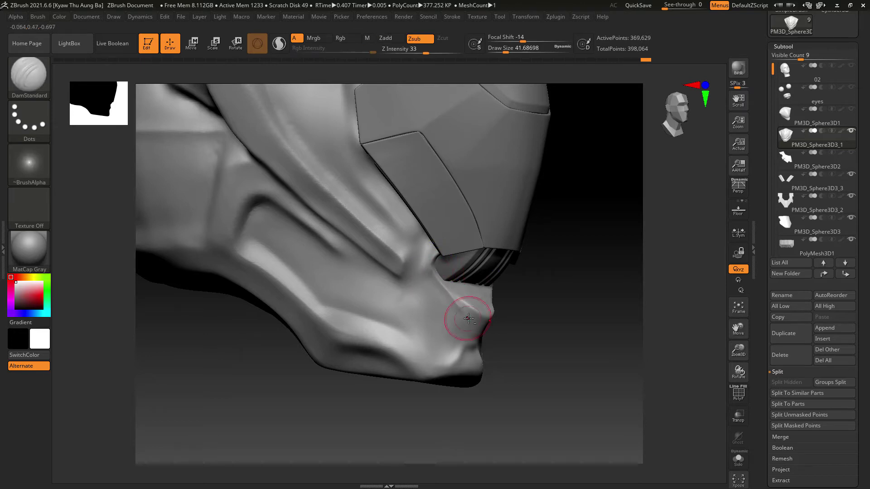
drag(539, 313, 435, 312)
key(ctrl)
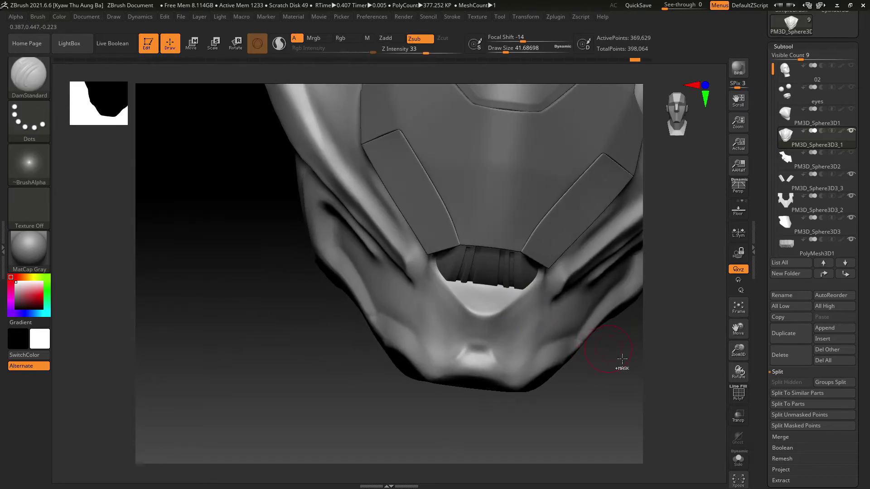
right_drag(621, 358, 475, 287)
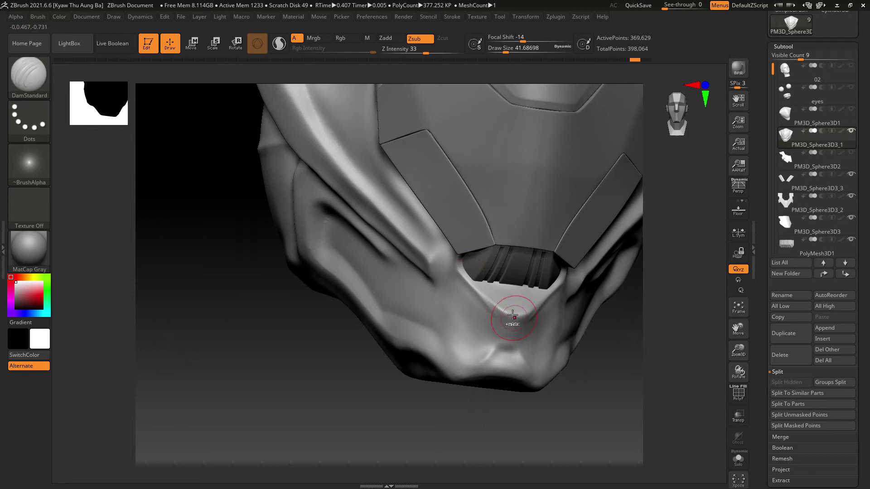
drag(513, 314, 467, 277)
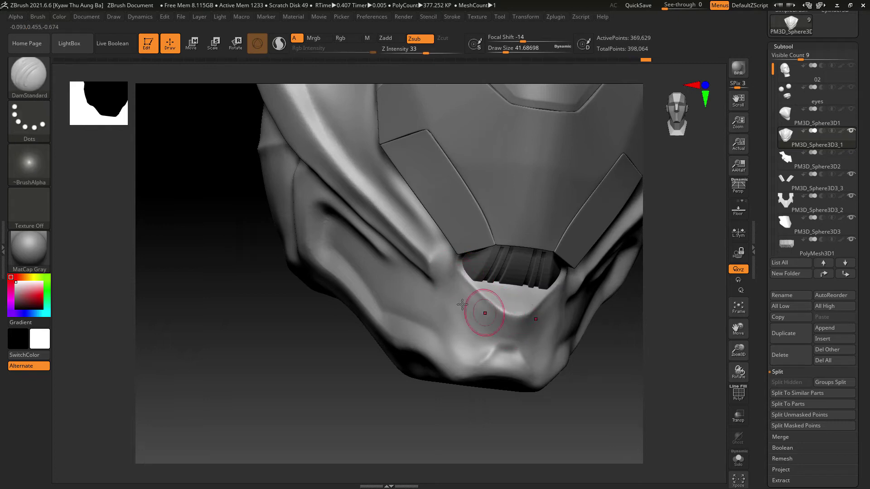
- Clip the chin's upper rim in side view with an angled ClipCurve cut running down toward the chin's front
right_drag(571, 380, 527, 332)
key(shift)
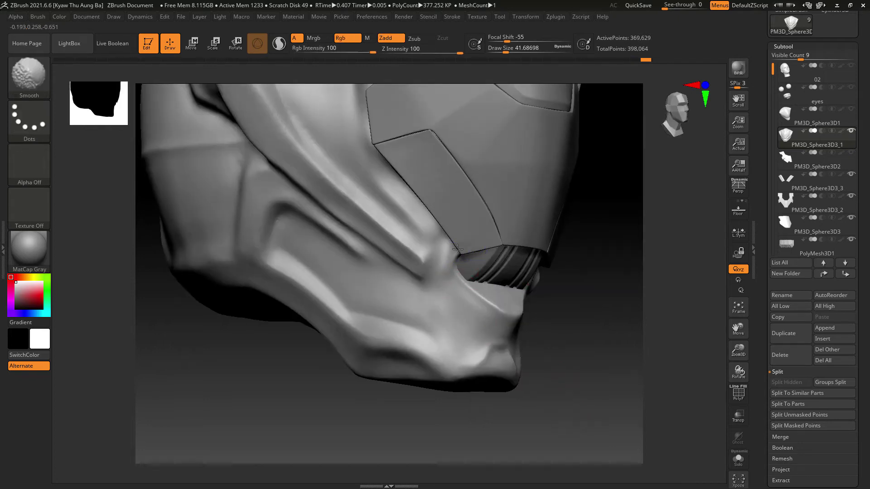
mouse_move(555, 291)
shift+right_down()
mouse_move(584, 297)
mouse_move(662, 354)
mouse_move(647, 344)
shift+right_up()
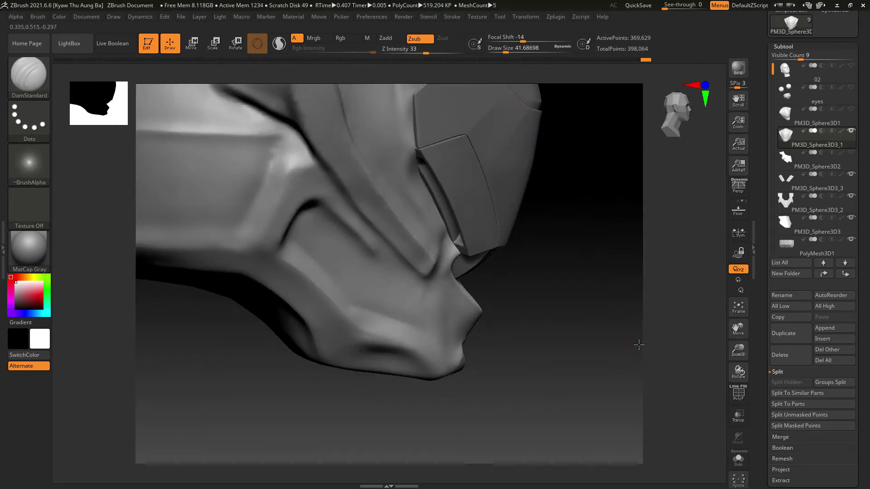
key(shift)
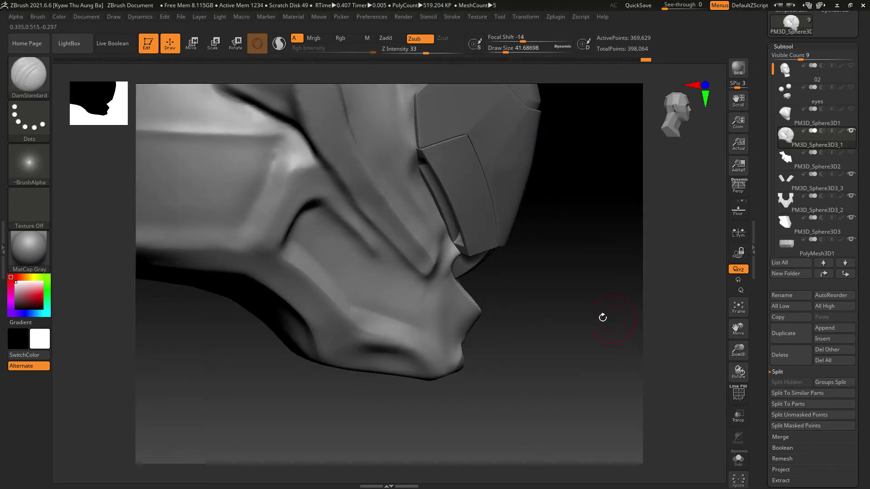
right_drag(570, 302, 554, 343)
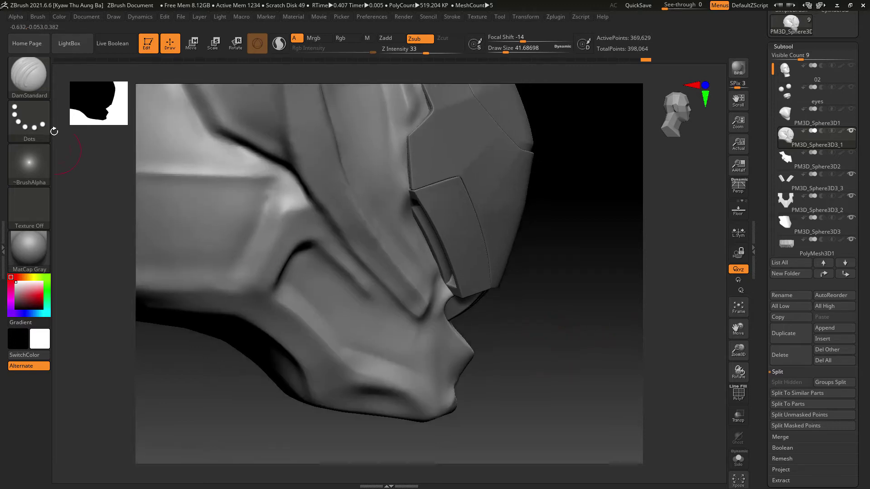
mouse_move(512, 204)
ctrl+shift+mouse_down()
mouse_move(434, 300)
mouse_move(527, 400)
ctrl+shift+mouse_up()
key(alt)
key(alt)
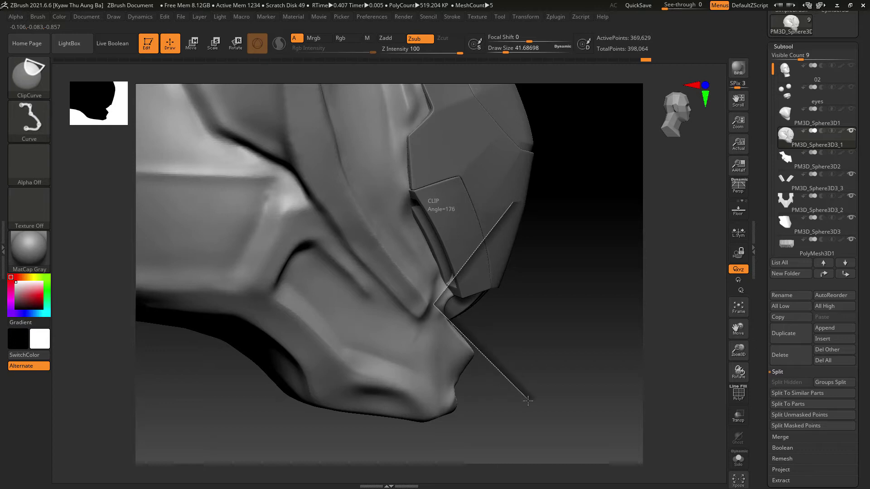
mouse_move(589, 417)
mouse_down()
mouse_move(564, 412)
mouse_move(568, 404)
mouse_up()
- Smooth the clipped rim edge and its upper corners beneath the faceplate
shift+drag(463, 322, 455, 320)
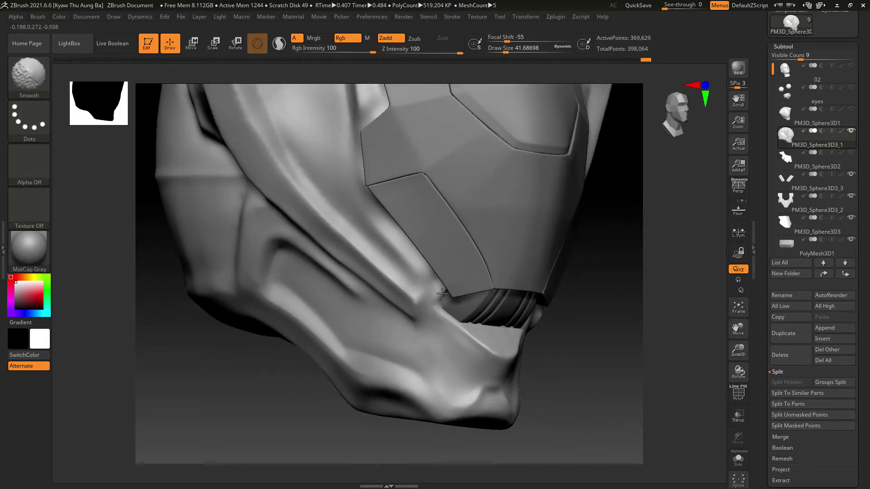
right_drag(552, 315, 640, 379)
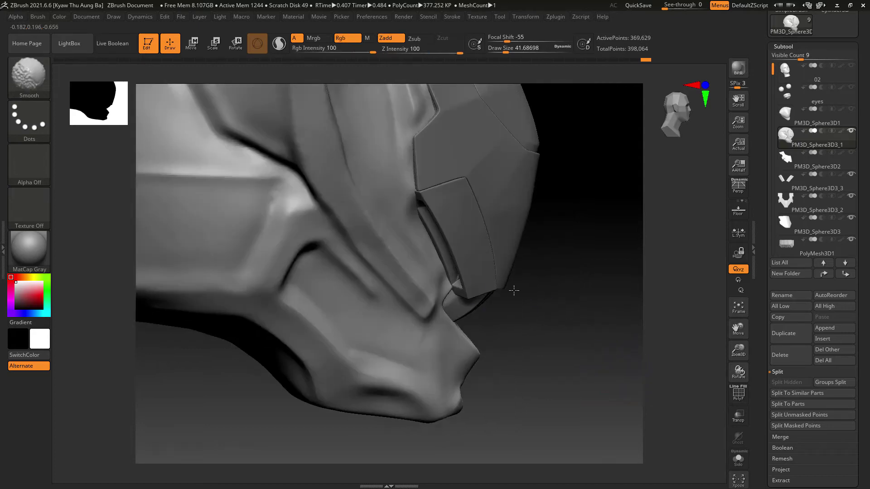
shift+drag(514, 291, 421, 297)
mouse_move(491, 327)
shift+mouse_down()
mouse_move(456, 315)
mouse_move(536, 369)
shift+mouse_up()
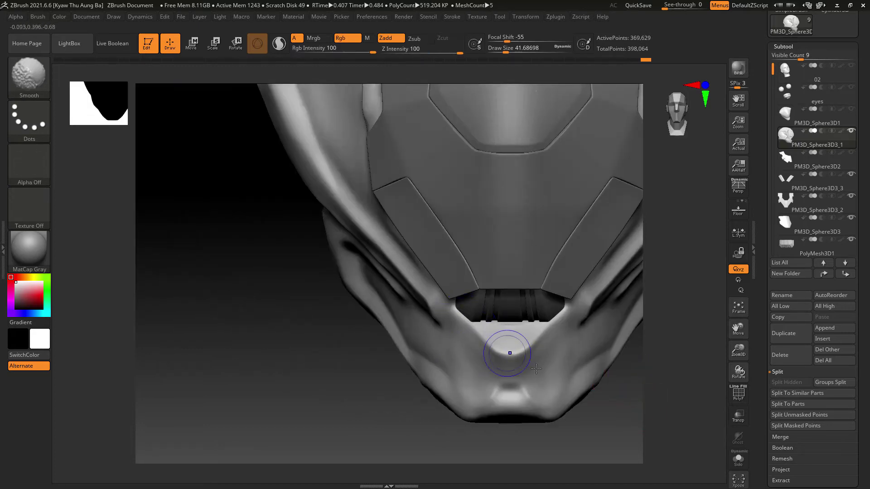
right_drag(536, 369, 439, 349)
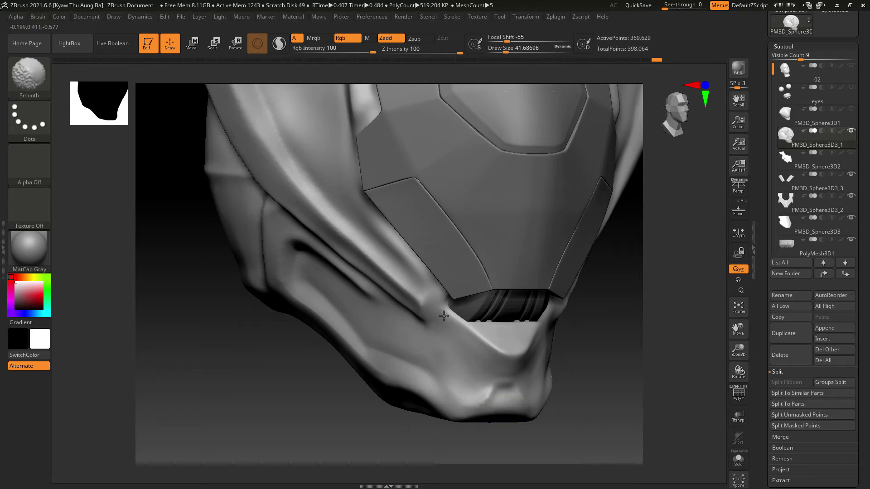
mouse_move(423, 307)
right_down()
mouse_move(606, 449)
mouse_move(571, 361)
mouse_move(579, 371)
right_up()
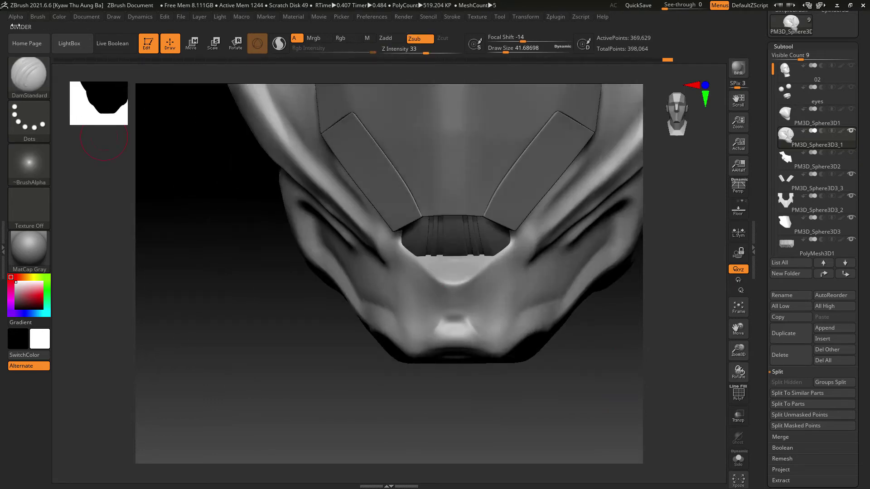
- Switch to the Move brush and adjust the shape of the chin's lower front
click(20, 69)
click(425, 84)
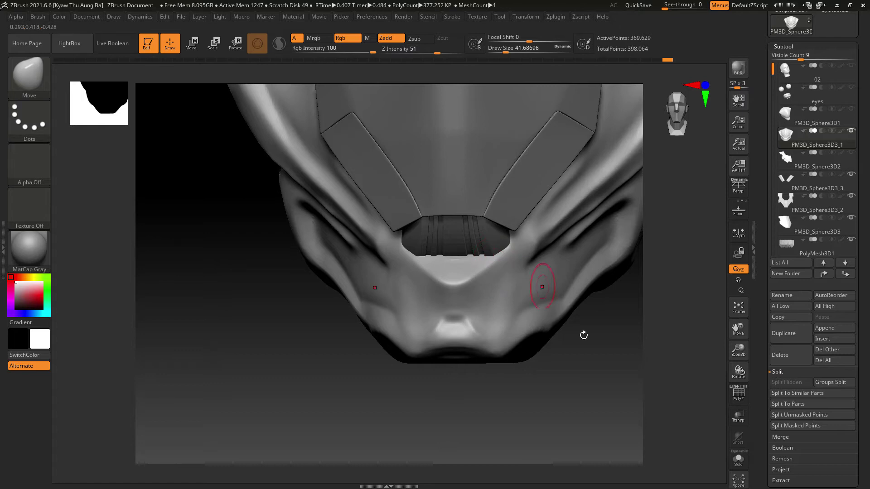
drag(583, 335, 584, 346)
mouse_move(534, 373)
mouse_down()
mouse_move(569, 403)
mouse_move(445, 384)
mouse_up()
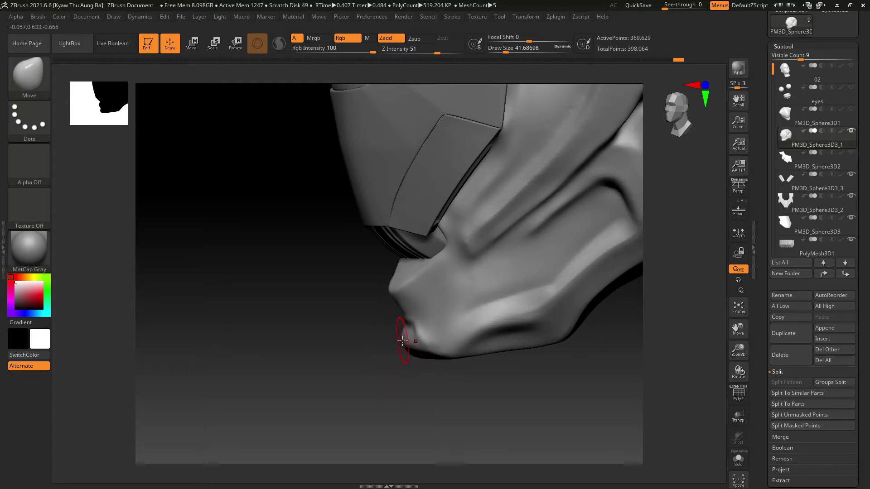
- Carve a DamStandard crease from the rim's upper corner down the chin's side to the front notch, undoing misplaced strokes
click(39, 83)
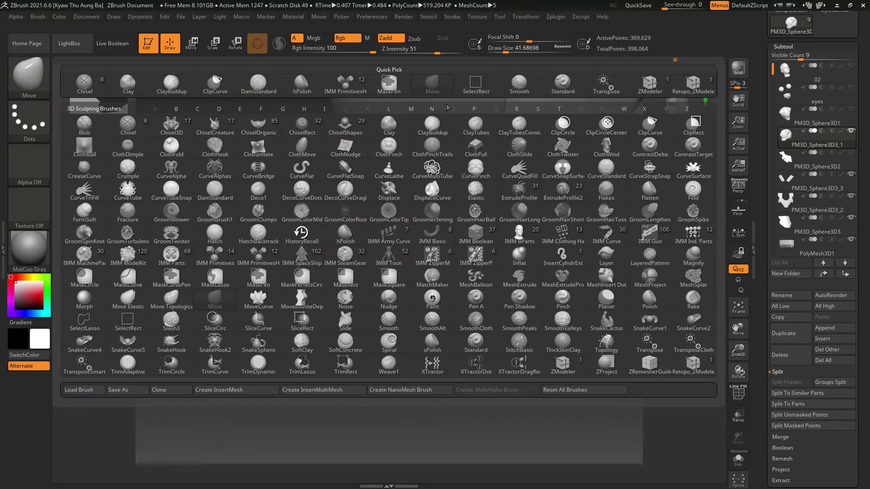
click(265, 91)
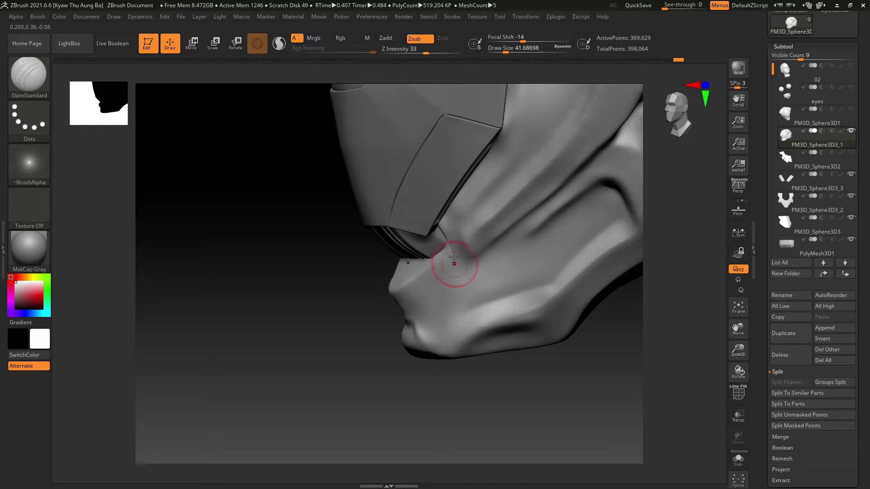
alt+drag(474, 403, 472, 295)
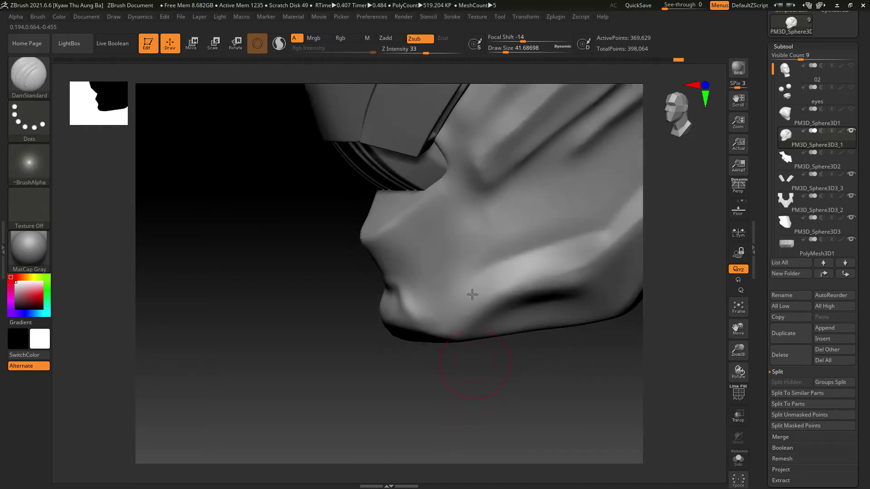
drag(446, 160, 466, 205)
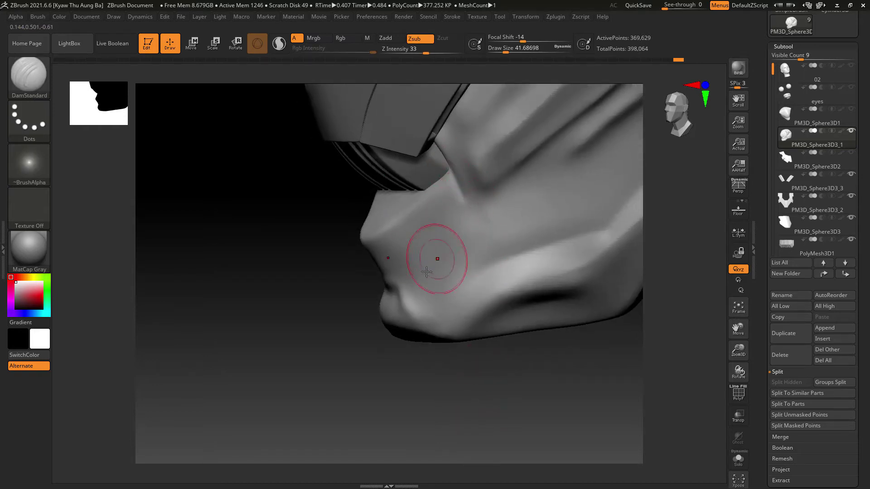
mouse_move(467, 199)
mouse_down()
mouse_move(462, 187)
mouse_move(469, 217)
mouse_move(468, 194)
mouse_up()
key(ctrl+z)
key(ctrl+z)
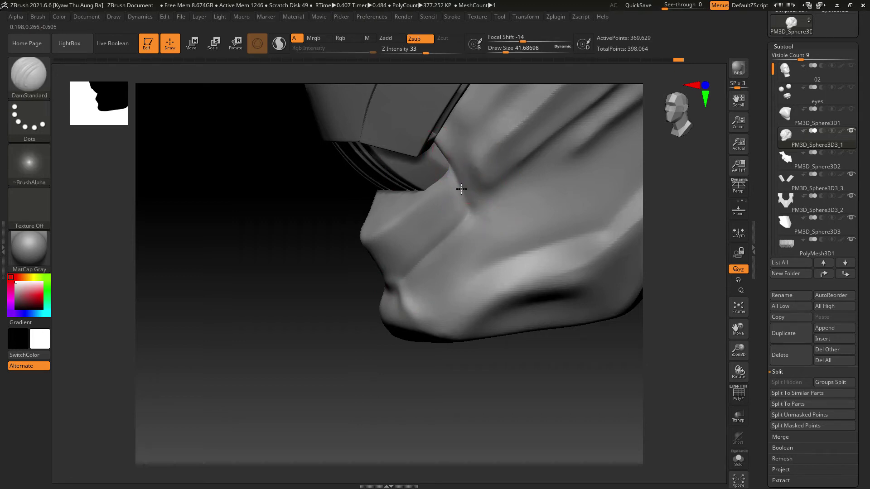
drag(430, 257, 399, 280)
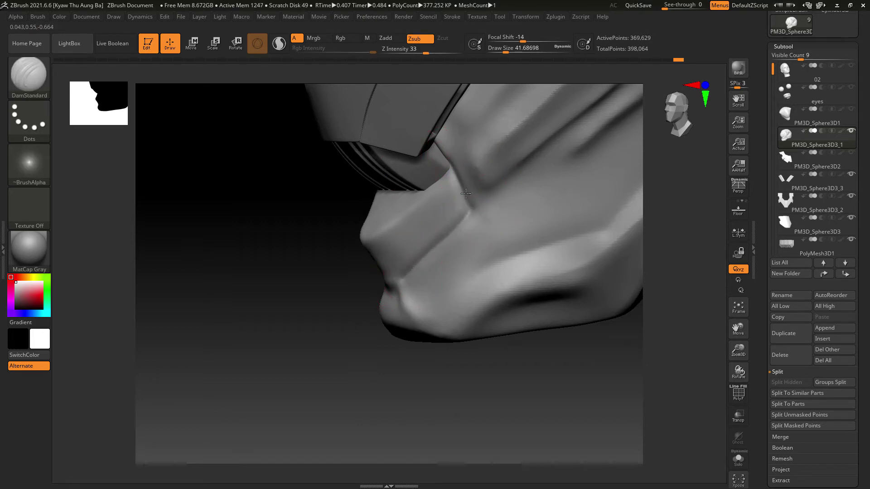
drag(466, 193, 461, 169)
- Deepen the side crease and sharpen the notch's upper edge with DamStandard, smoothing the corner and undoing misplaced strokes
mouse_move(426, 391)
mouse_down()
mouse_move(469, 390)
mouse_move(447, 324)
mouse_up()
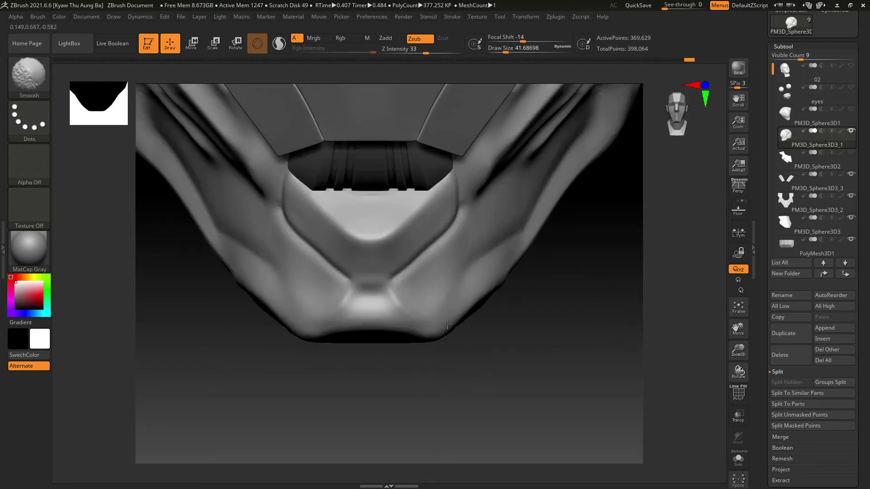
mouse_move(370, 272)
mouse_down()
mouse_move(393, 271)
mouse_move(381, 276)
mouse_up()
key(ctrl+z)
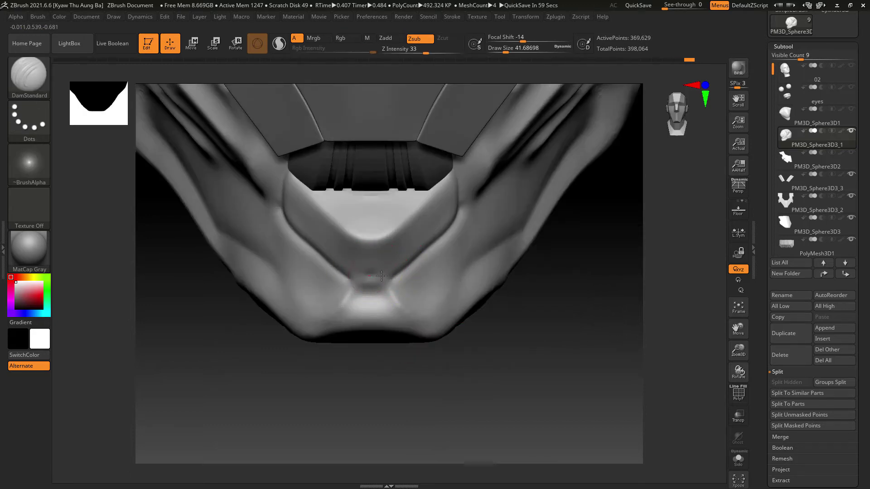
drag(538, 361, 489, 299)
shift+drag(283, 189, 268, 202)
mouse_move(280, 159)
mouse_down()
mouse_move(284, 204)
mouse_move(270, 220)
mouse_up()
drag(331, 258, 358, 276)
key(ctrl+z)
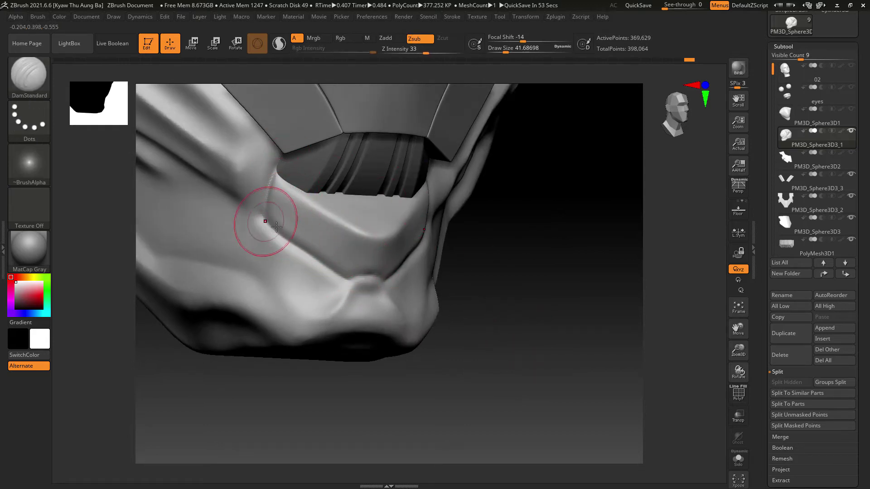
drag(266, 219, 346, 274)
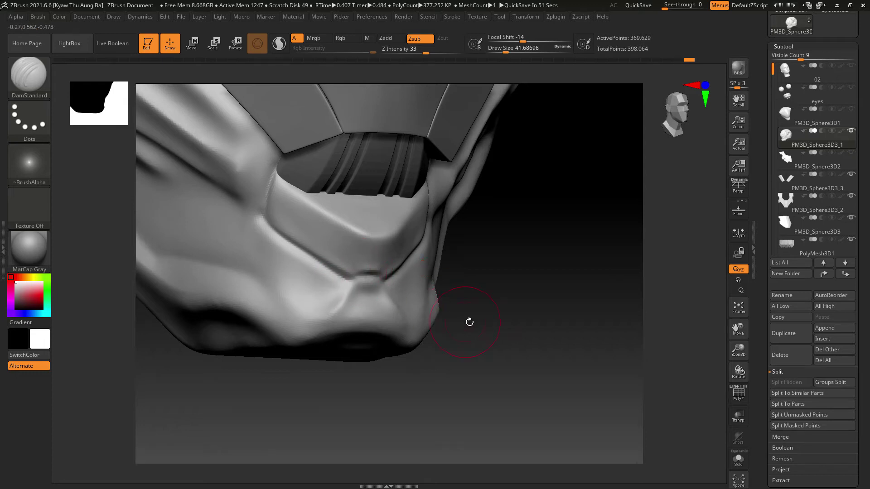
shift+drag(470, 321, 417, 301)
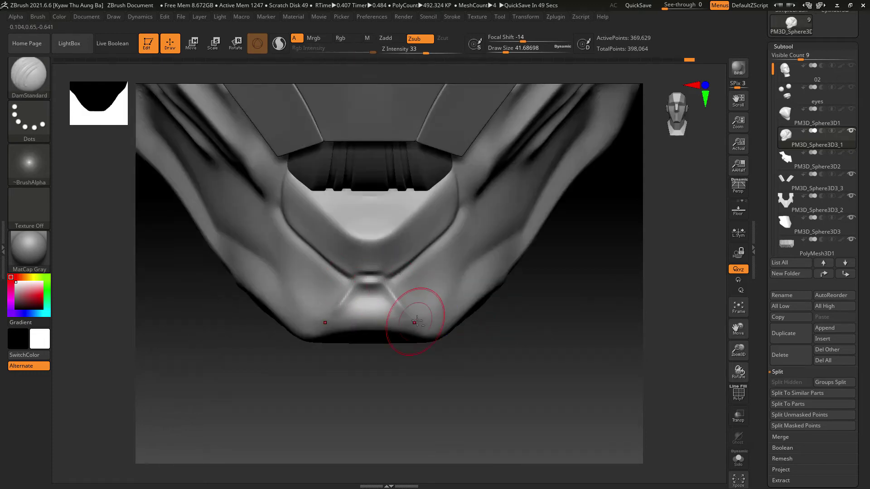
- Define the notch's lower edge with DamStandard and extend its side creases to the chin's bottom corners, undoing a misplaced stroke
mouse_move(456, 346)
mouse_down()
mouse_move(468, 351)
mouse_move(357, 310)
mouse_move(402, 313)
mouse_up()
key(ctrl+z)
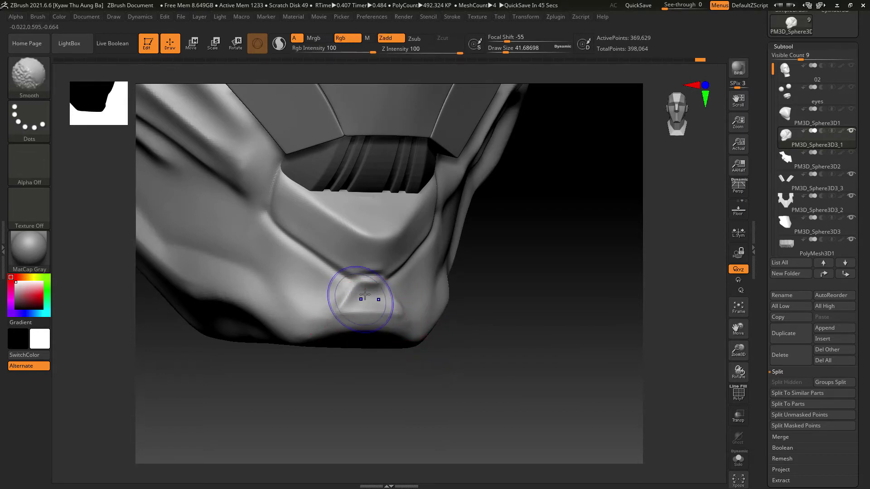
mouse_move(479, 340)
mouse_down()
mouse_move(490, 334)
mouse_move(412, 330)
mouse_up()
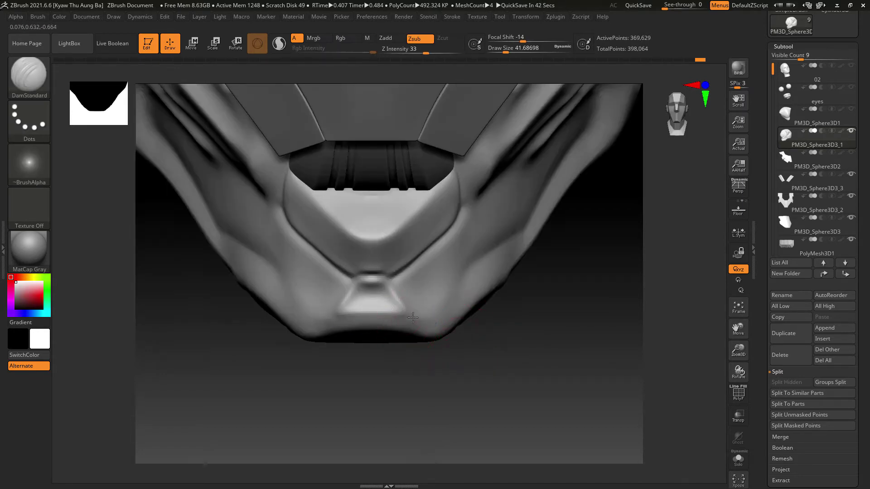
drag(458, 360, 423, 353)
drag(341, 329, 438, 349)
drag(469, 388, 503, 393)
mouse_move(465, 368)
mouse_down()
mouse_move(323, 344)
mouse_move(340, 290)
mouse_up()
drag(446, 315, 421, 316)
- Sharpen the crease around the chin rim from both sides and smooth its upper bends and the surface beside it
drag(238, 231, 309, 262)
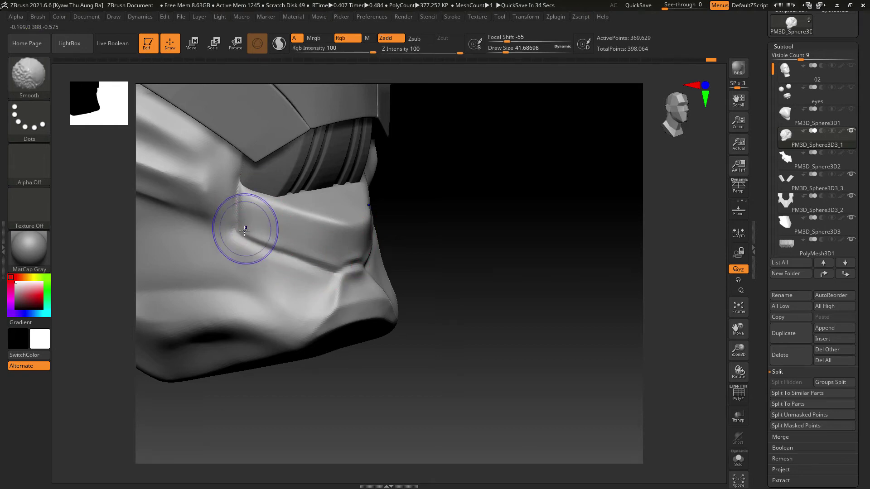
shift+drag(245, 230, 328, 265)
shift+drag(452, 237, 414, 228)
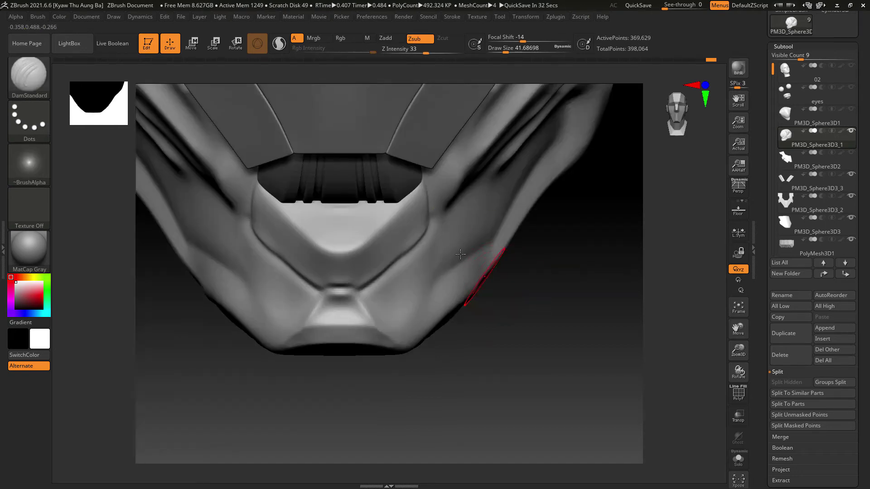
drag(510, 317, 359, 217)
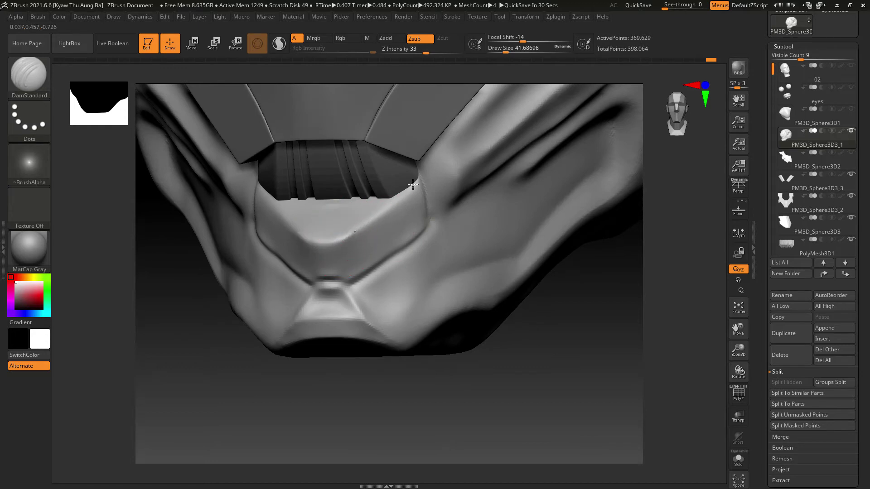
shift+drag(435, 195, 430, 223)
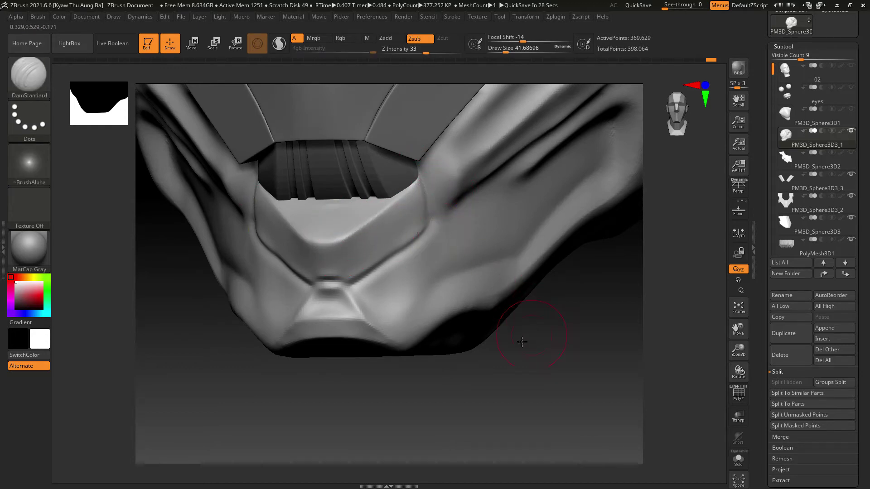
drag(520, 342, 483, 292)
mouse_move(374, 390)
mouse_down()
mouse_move(408, 410)
mouse_move(476, 400)
mouse_move(485, 303)
mouse_move(489, 341)
mouse_move(517, 360)
mouse_move(493, 334)
mouse_move(470, 330)
mouse_move(505, 359)
mouse_move(498, 349)
mouse_up()
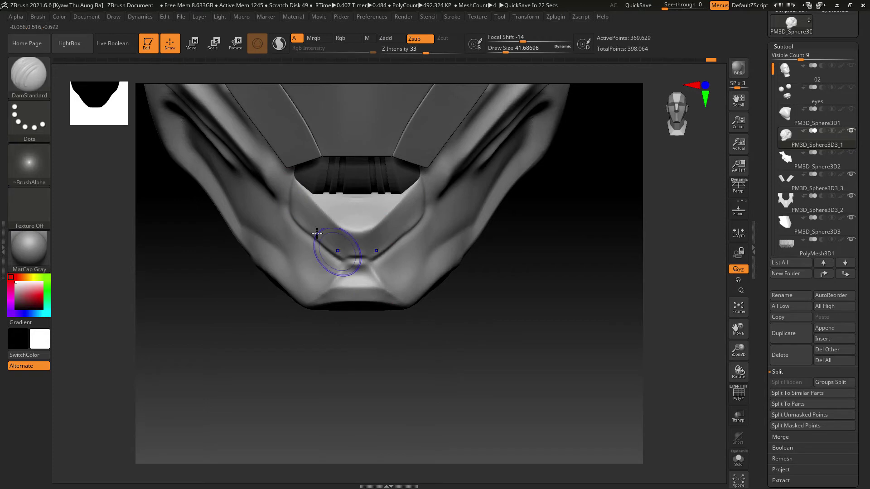
drag(467, 295, 449, 328)
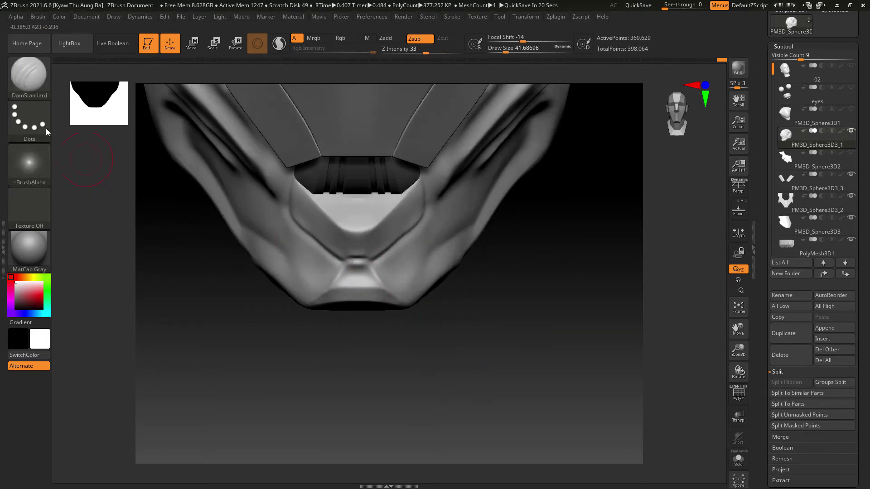
- Switch to the Move brush to adjust the band between rim and crease, and smooth the crease's upper end
click(29, 75)
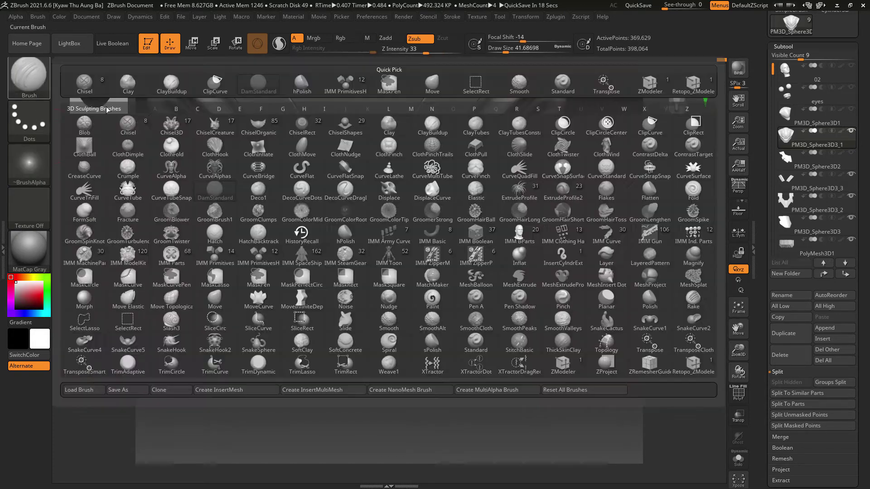
click(430, 85)
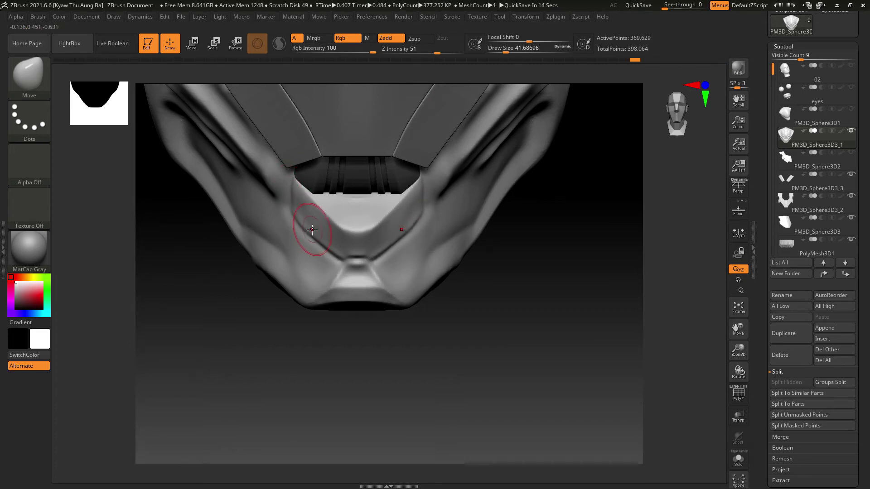
key(shift)
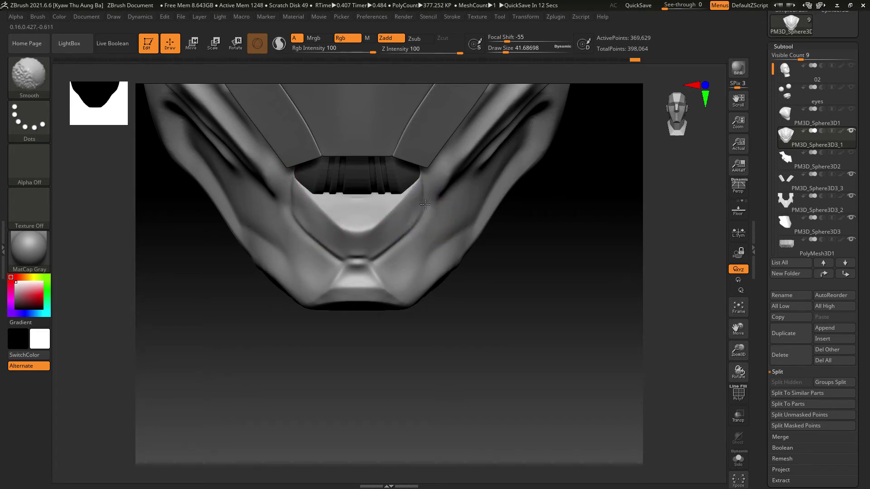
shift+drag(422, 198, 419, 204)
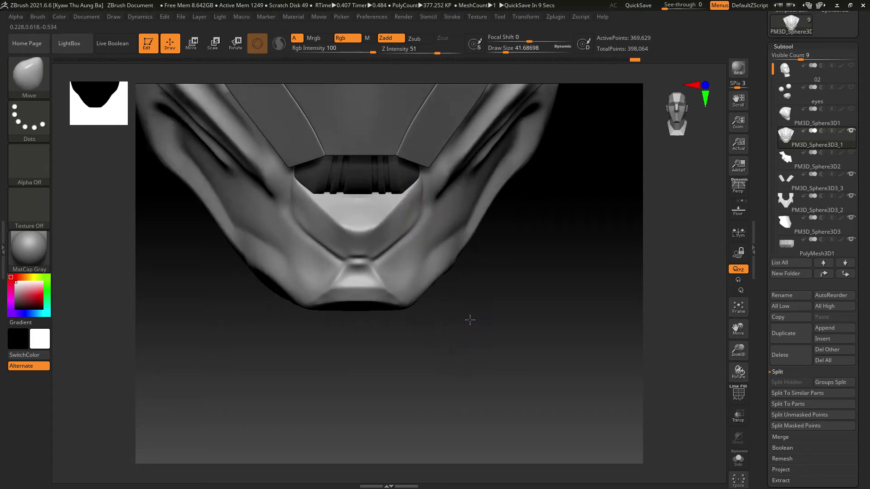
- Check the resculpted chin from several angles and hide the grooved block subtool beneath the faceplate
drag(471, 316, 422, 278)
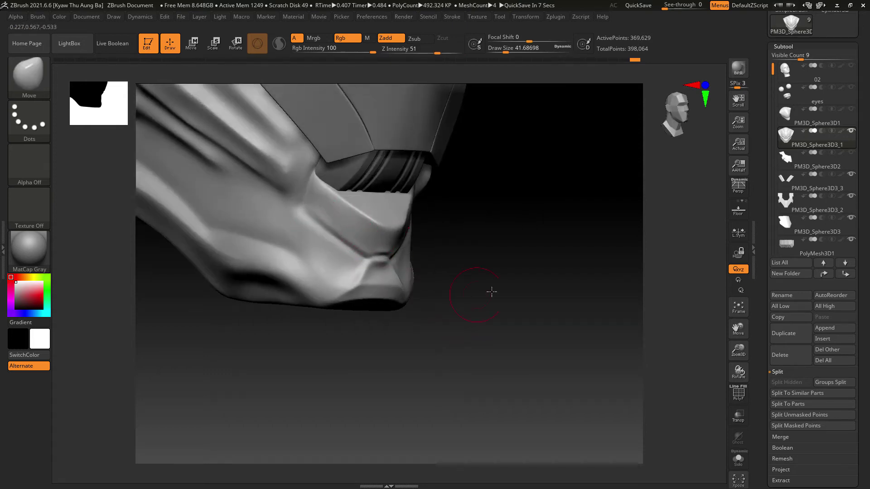
mouse_move(491, 291)
mouse_down()
mouse_move(501, 324)
mouse_move(536, 361)
mouse_move(501, 361)
mouse_move(507, 371)
mouse_move(557, 388)
mouse_move(536, 414)
mouse_move(508, 379)
mouse_up()
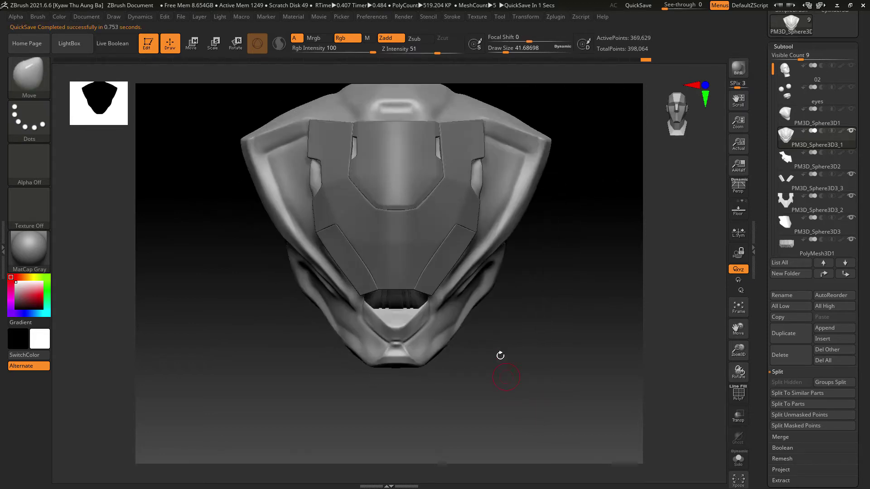
drag(596, 289, 592, 328)
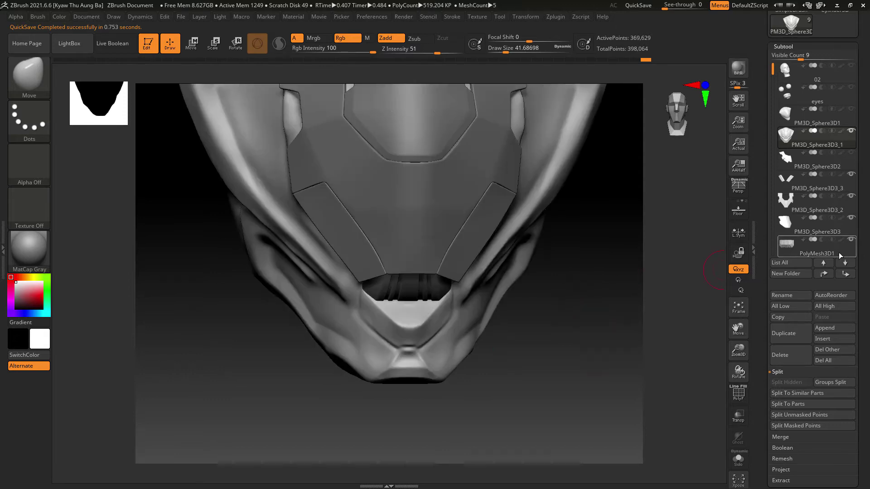
click(851, 241)
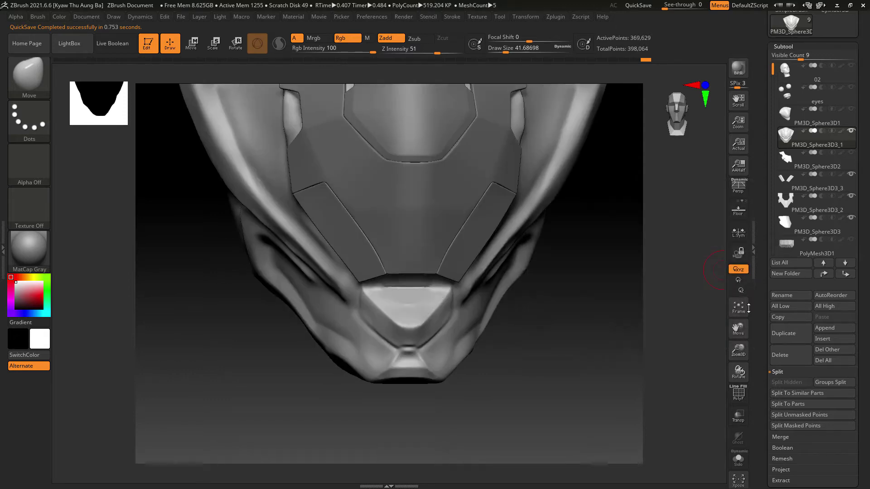
mouse_move(565, 361)
mouse_down()
mouse_move(570, 343)
mouse_move(606, 385)
mouse_up()
key(shift)
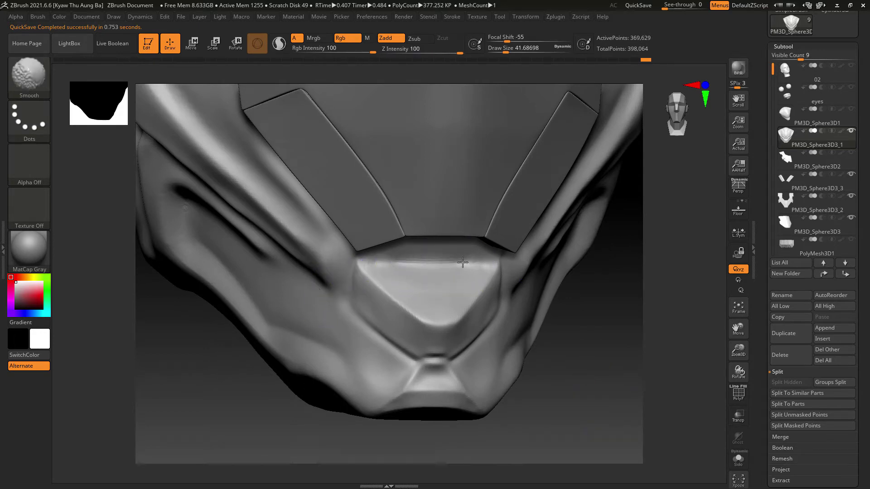
mouse_move(607, 330)
mouse_down()
mouse_move(612, 341)
mouse_move(589, 341)
mouse_move(598, 365)
mouse_move(558, 388)
mouse_up()
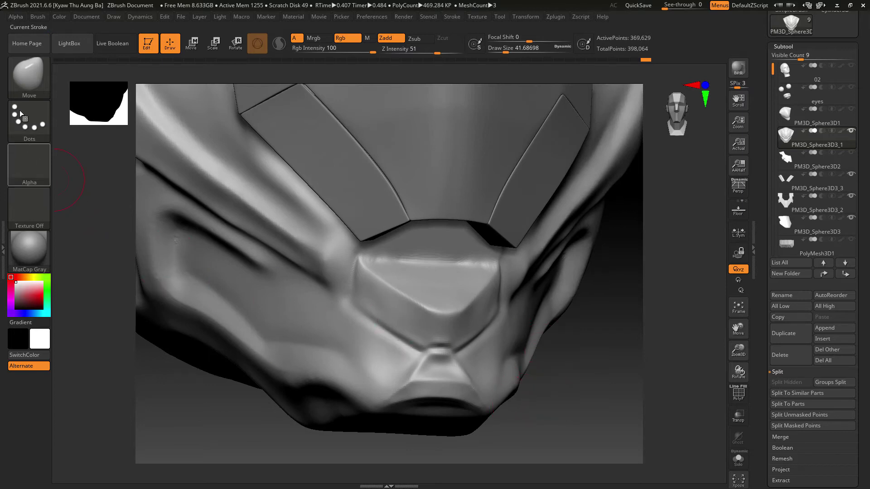
- Insert a Single Poly from the IMM Primitives brush onto the chin's flat front face below the faceplate
click(29, 75)
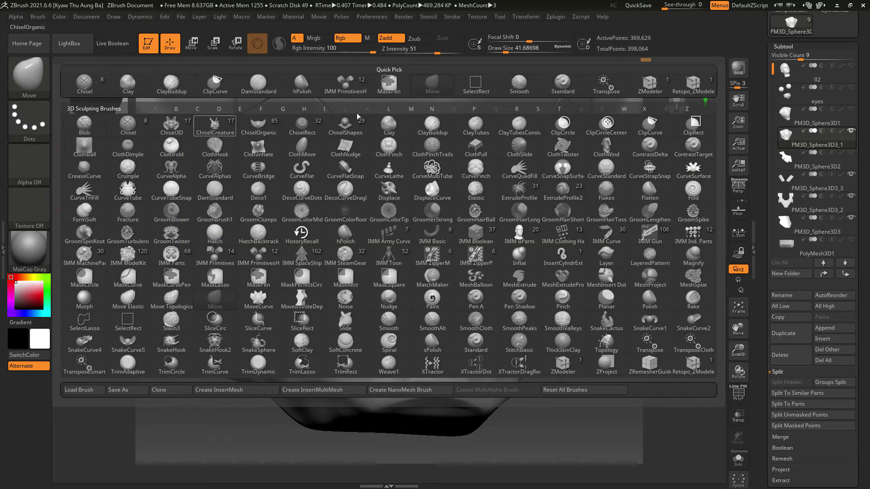
click(357, 88)
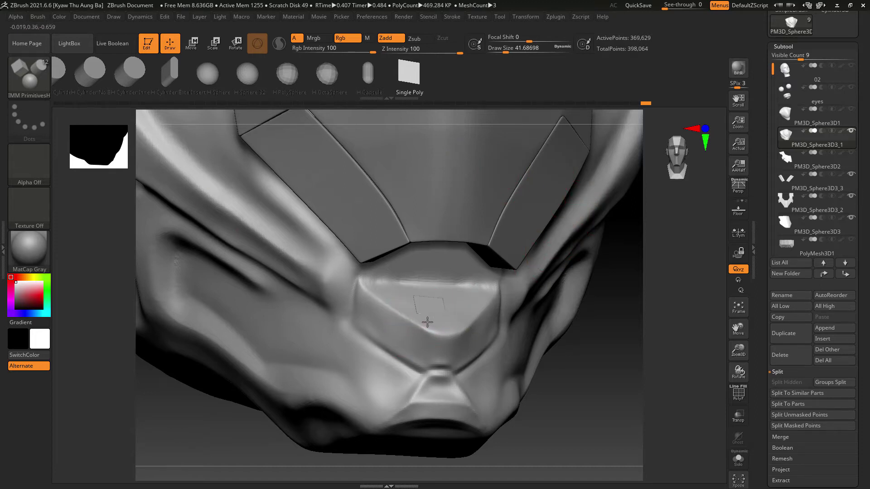
drag(428, 325, 429, 326)
- Isolate the inserted polygon with SelectRect visibility and split the hidden chin mesh into a separate subtool
mouse_move(550, 360)
mouse_down()
mouse_move(590, 373)
mouse_move(607, 347)
mouse_up()
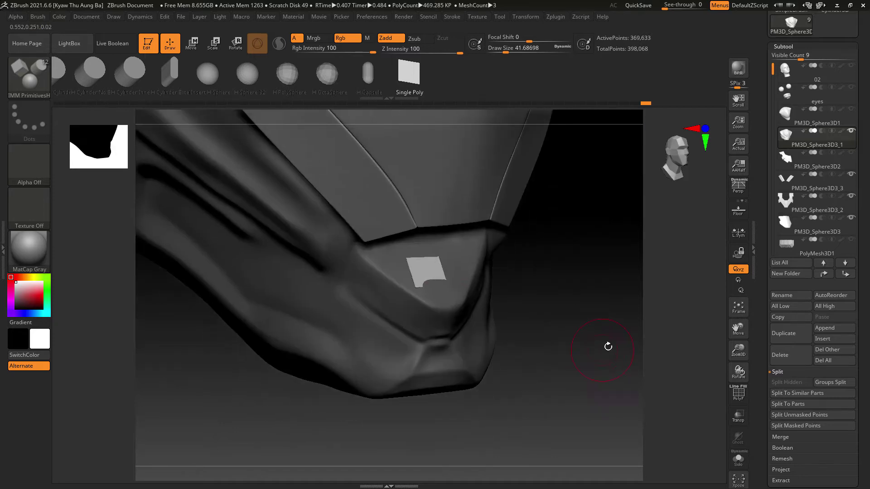
ctrl+shift+click(446, 262)
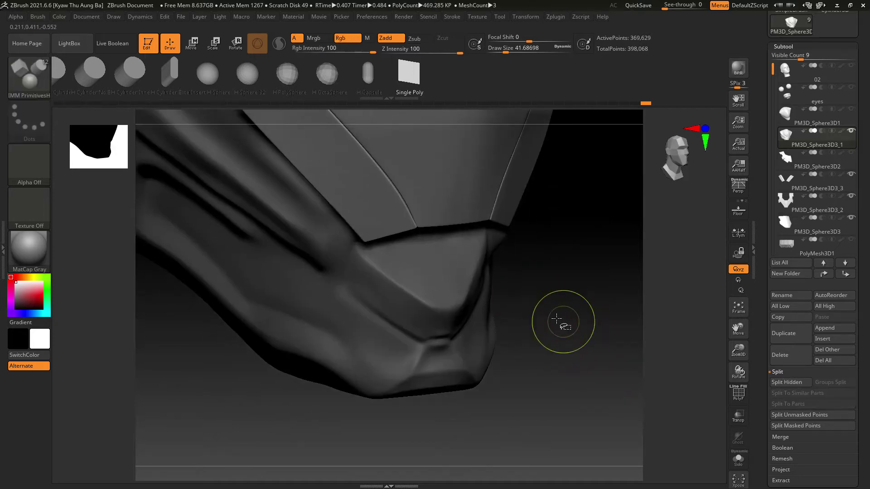
key(shift)
key(b)
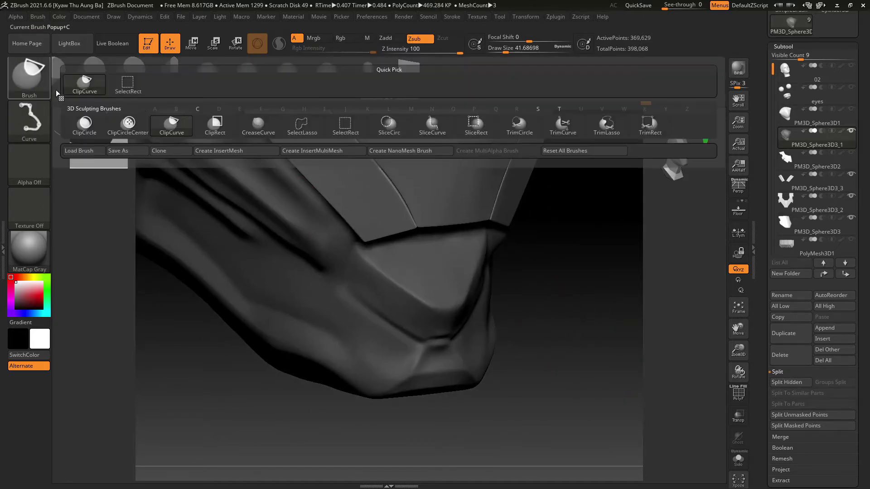
ctrl+shift+click(127, 96)
ctrl+shift+drag(566, 298, 583, 325)
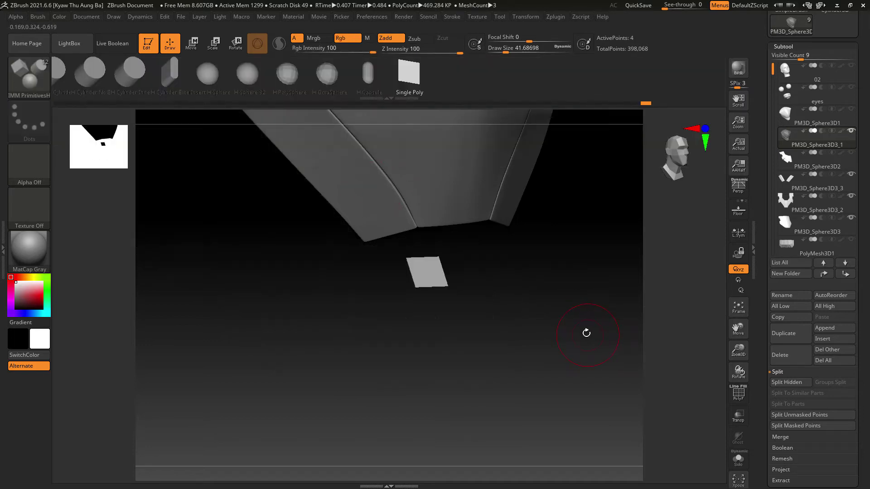
click(789, 383)
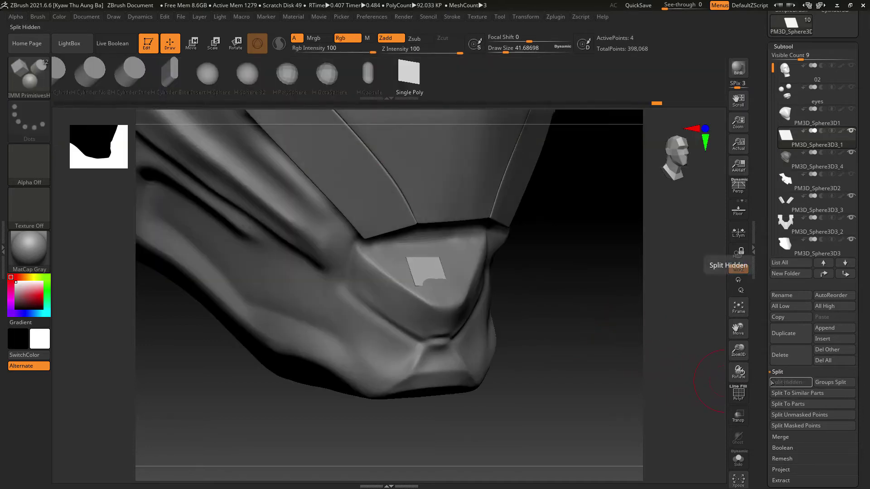
- Turn on the polyframe display and try reshaping the polygon's upper corner with the Retopo_ZModeler brush, checking the undo history
drag(559, 300, 710, 384)
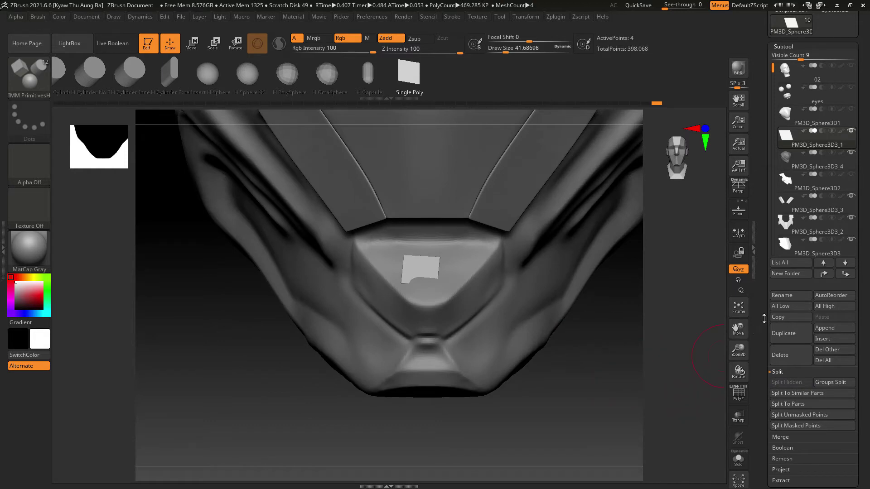
click(738, 394)
drag(630, 362, 612, 371)
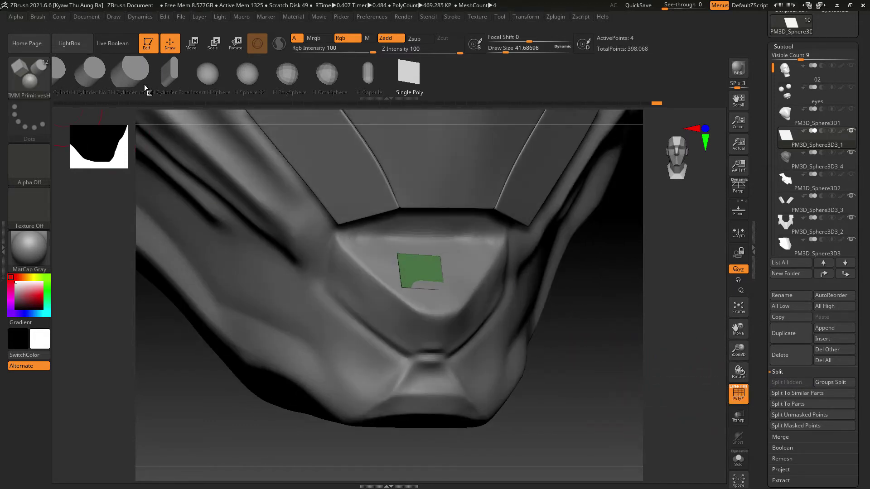
key(b)
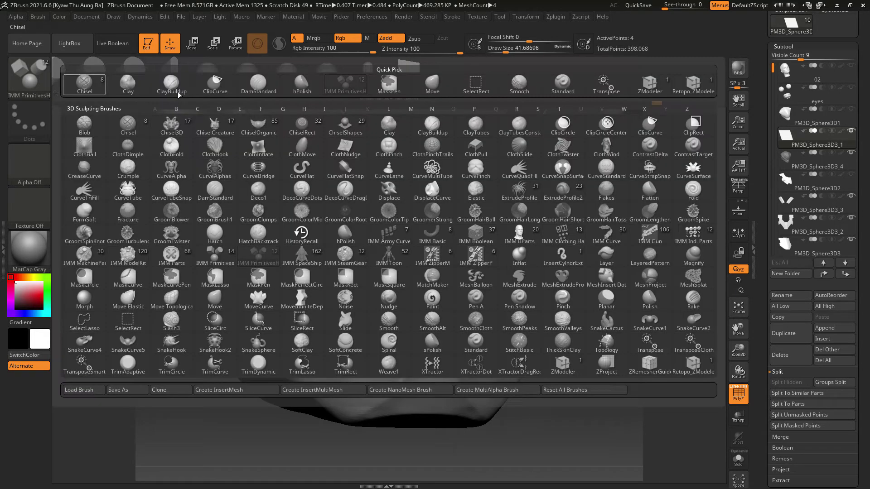
click(691, 93)
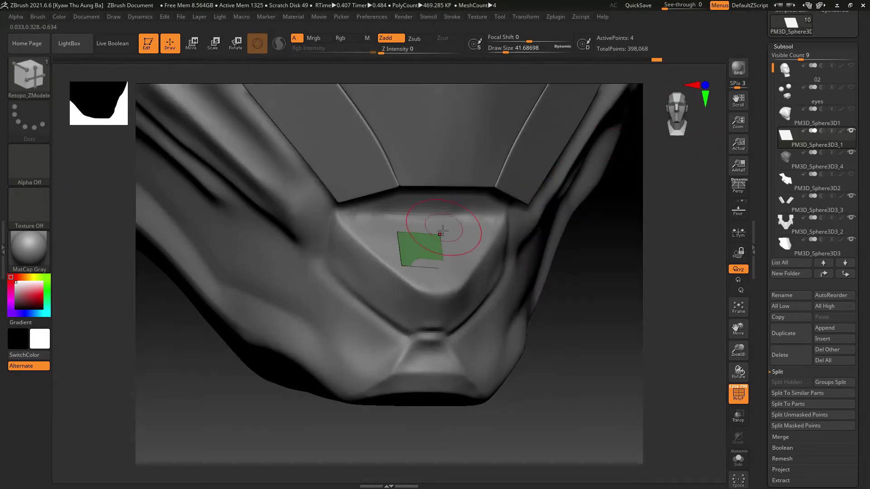
drag(440, 235, 449, 220)
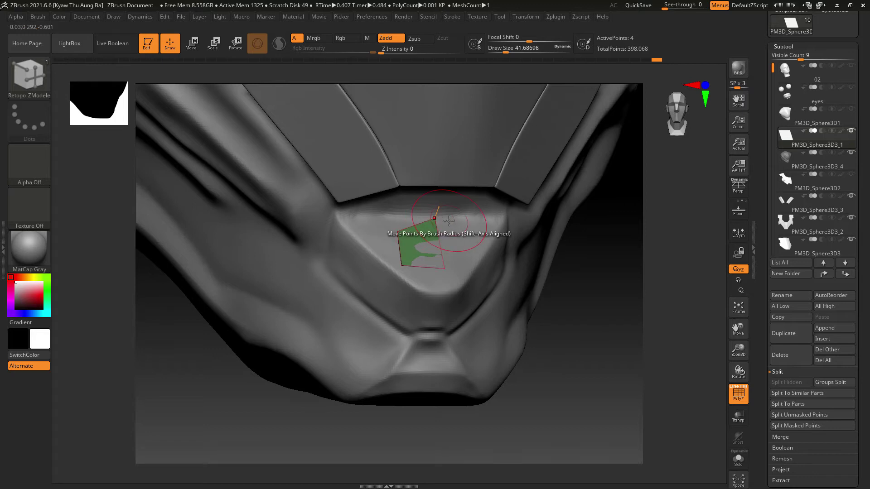
drag(582, 351, 588, 429)
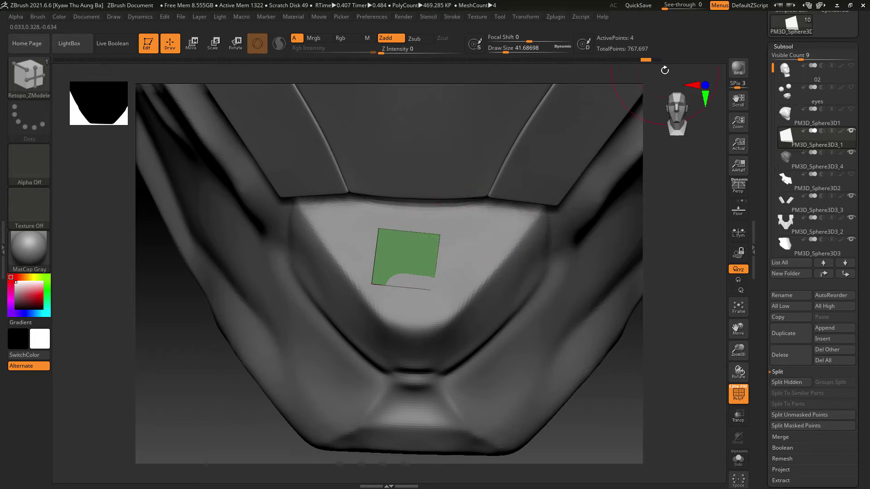
drag(648, 60, 657, 60)
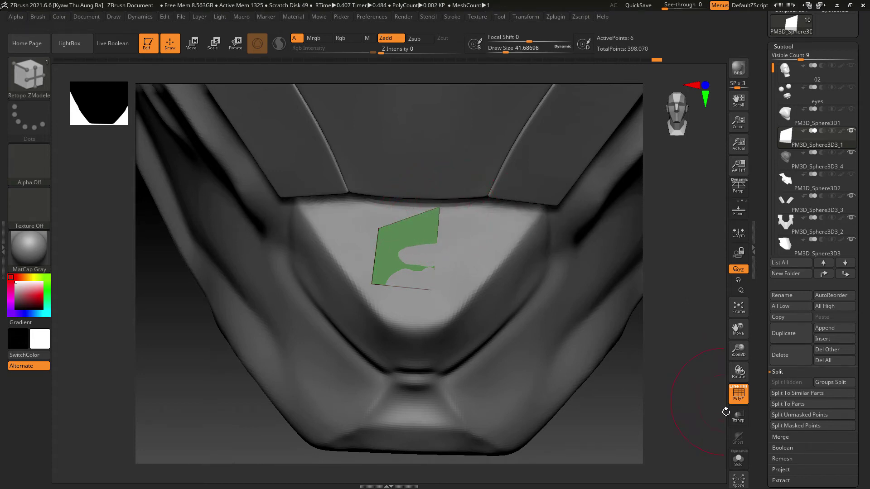
- Turn on transparency, switch to the ZModeler brush and set its polygon action to Delete
click(739, 415)
mouse_move(695, 413)
mouse_down()
mouse_move(615, 406)
mouse_move(636, 308)
mouse_move(596, 245)
mouse_up()
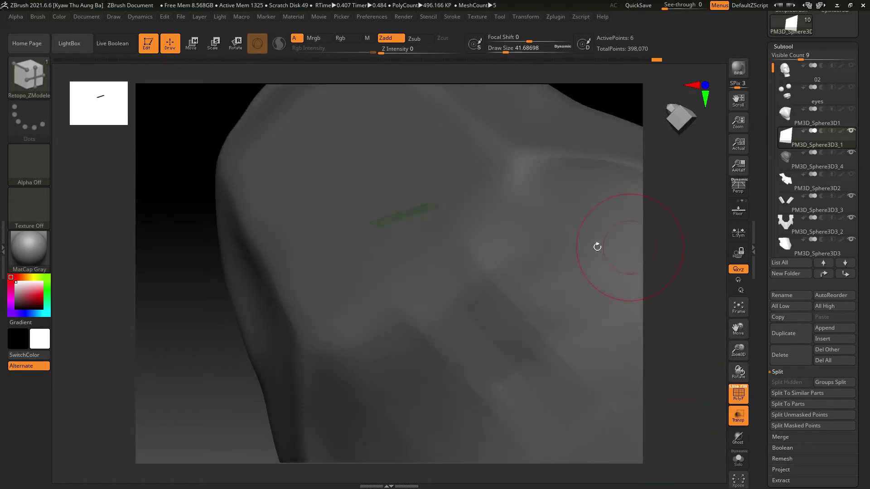
key(ctrl)
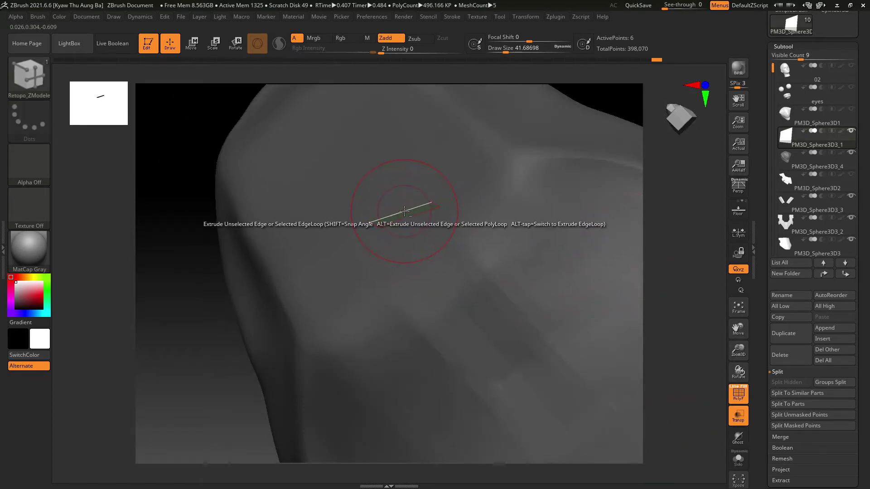
key(space)
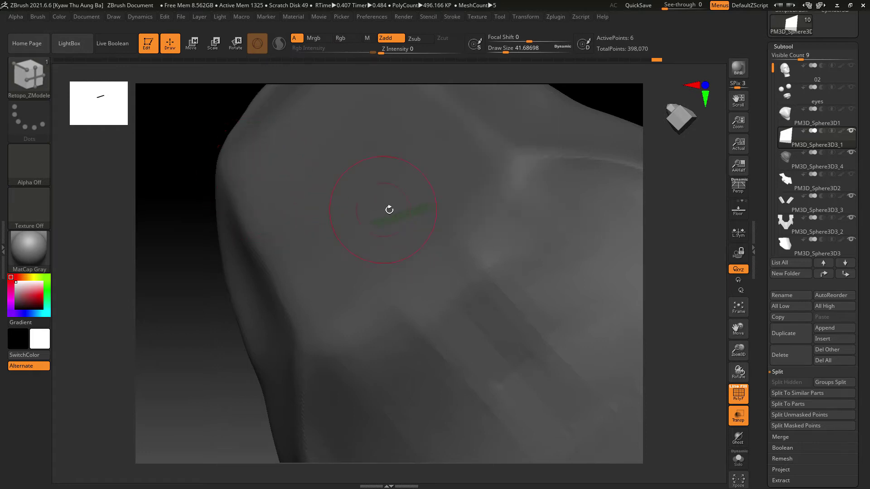
key(space)
click(49, 84)
click(647, 85)
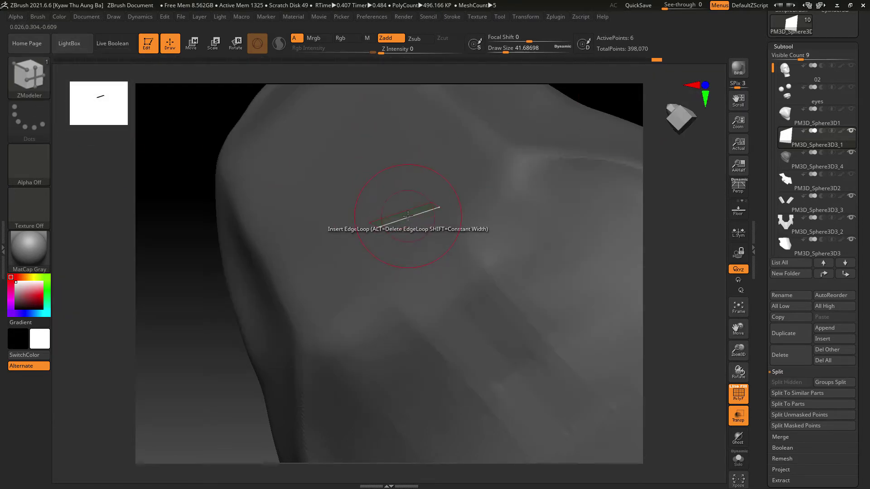
key(space)
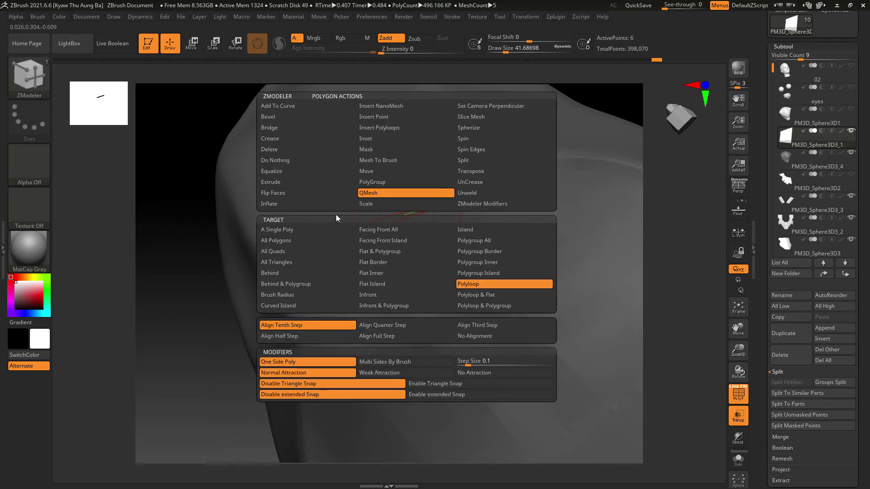
click(284, 149)
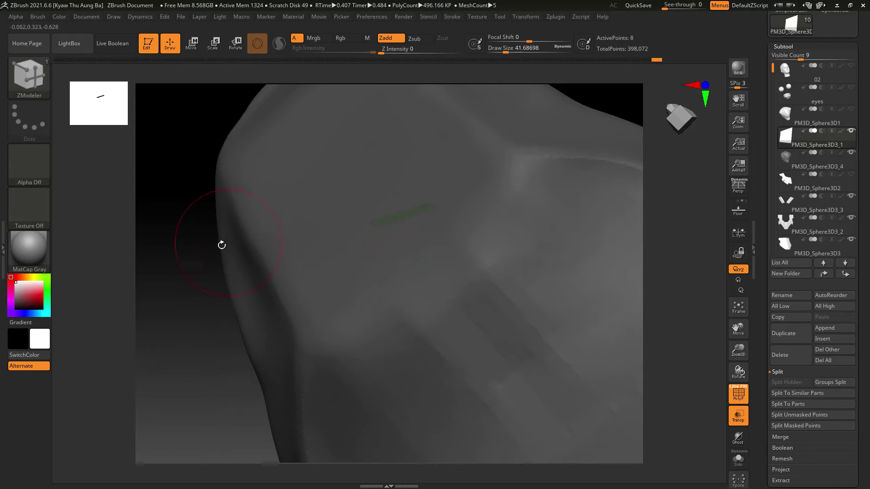
- Try editing the polygon's extra side face with ZModeler, and undo the edits back to the single four-point face
drag(222, 245, 340, 301)
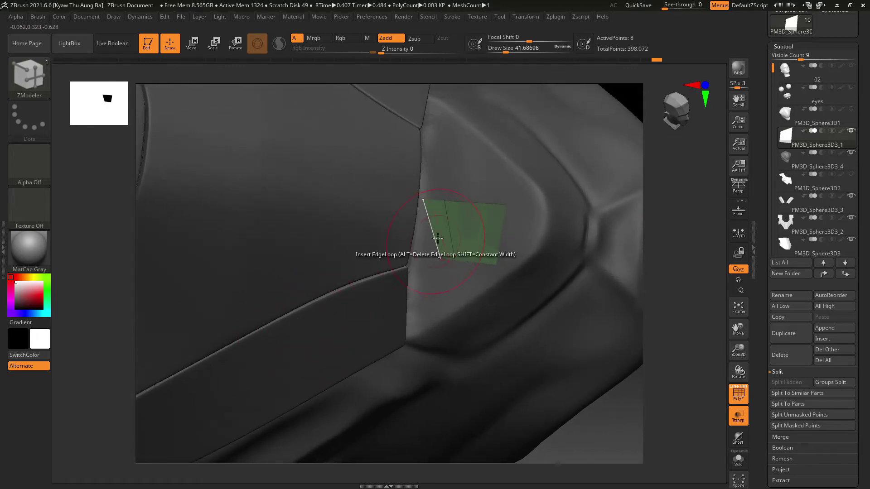
drag(701, 357, 638, 317)
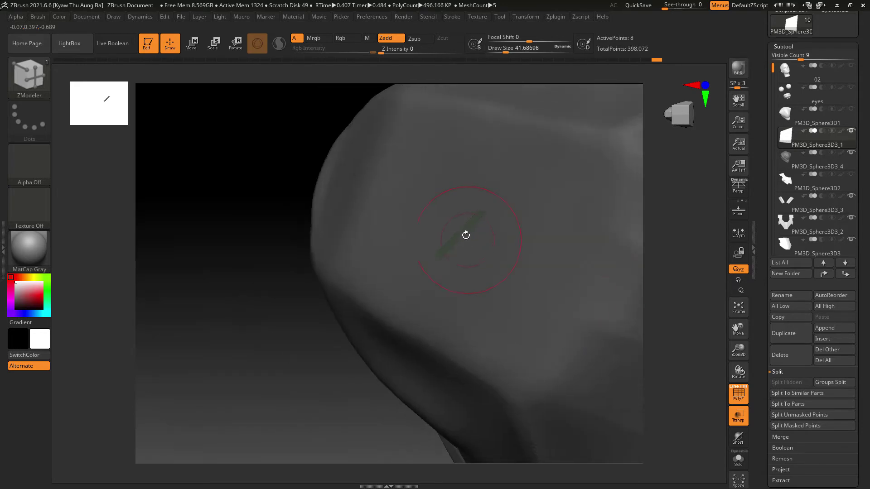
click(466, 233)
drag(235, 336, 271, 352)
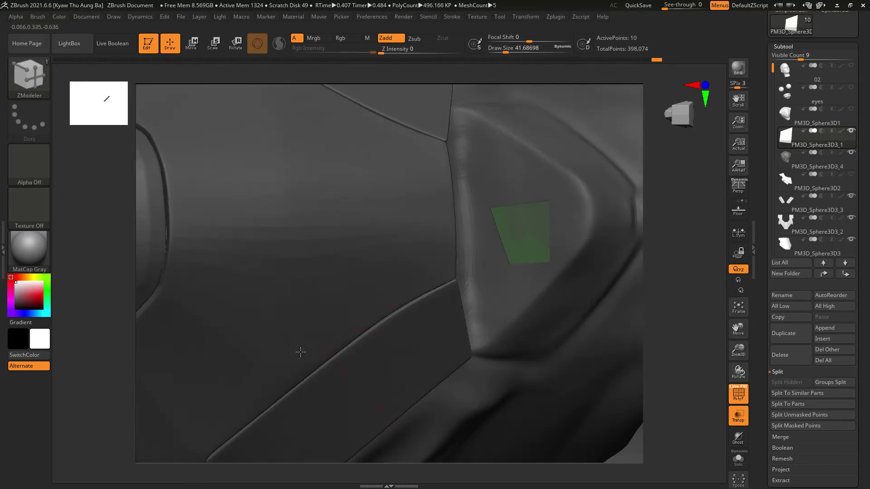
key(ctrl)
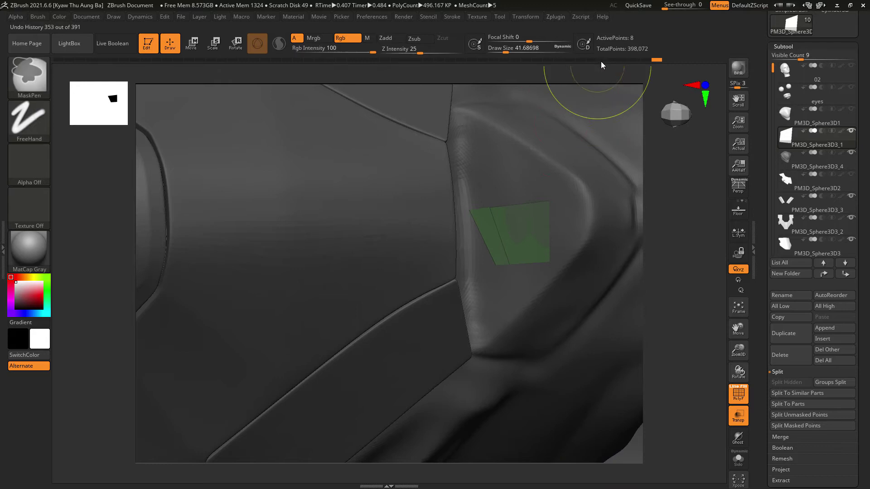
key(ctrl+z)
key(ctrl+z)
key(ctrl+z)
- Switch to the Retopo_ZModeler brush and move the single face's corners to fit the upper middle of the chin's front plane
drag(640, 215, 577, 281)
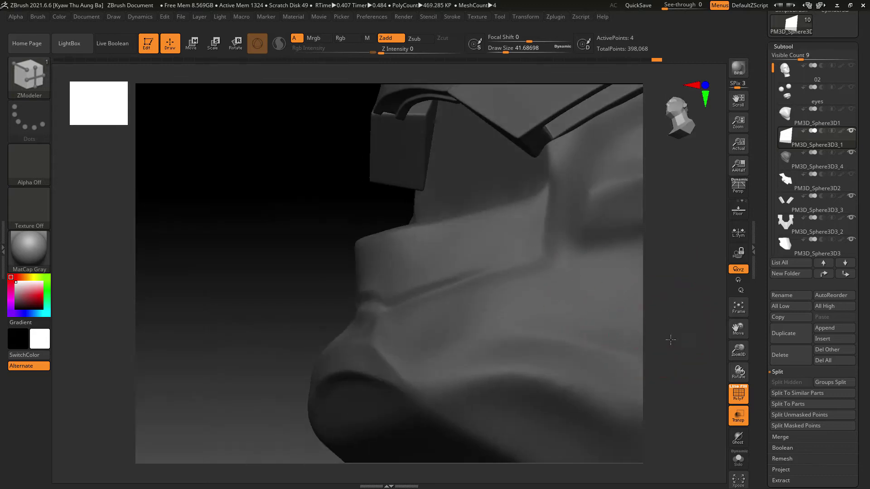
shift+drag(670, 340, 685, 369)
click(23, 75)
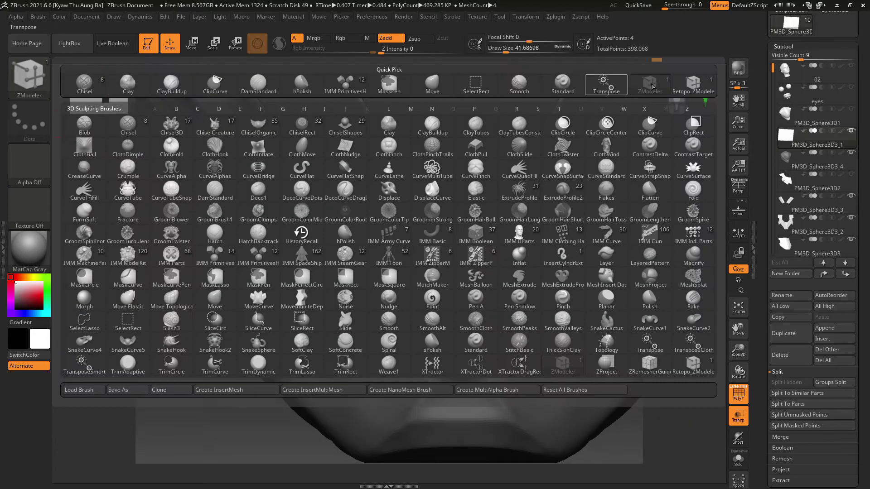
click(693, 84)
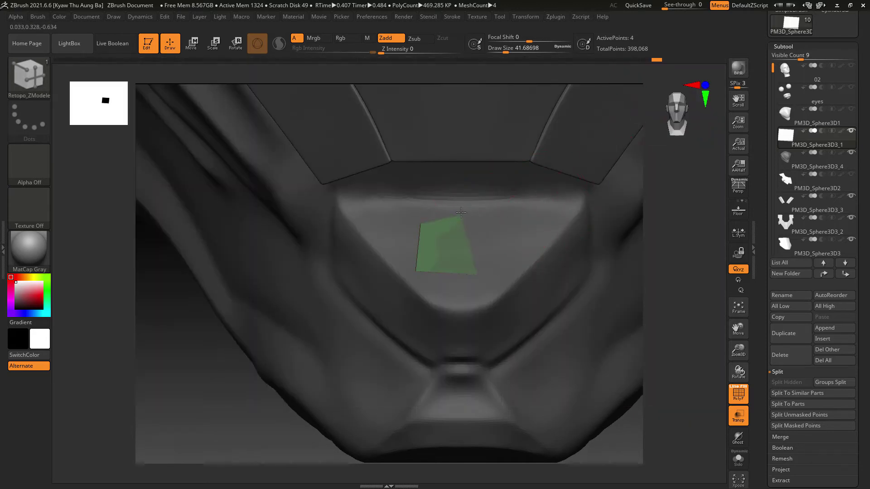
drag(461, 212, 407, 201)
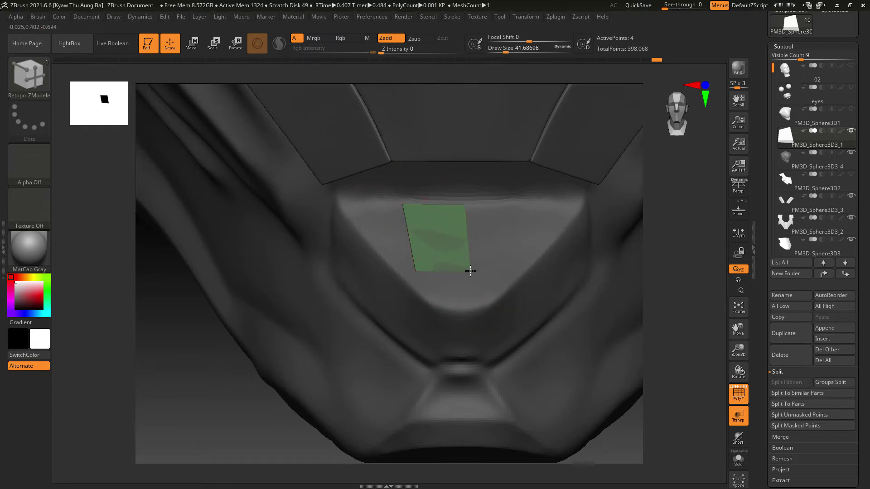
drag(415, 271, 410, 248)
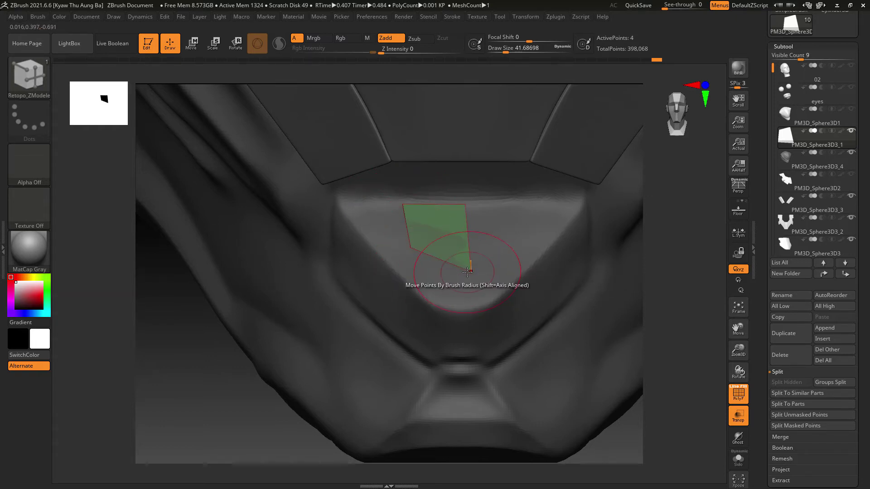
drag(467, 271, 466, 258)
- Extrude faces out to the front plane's upper corner and down to its lower tip, aligning their points with the sloping edge
drag(401, 224, 342, 208)
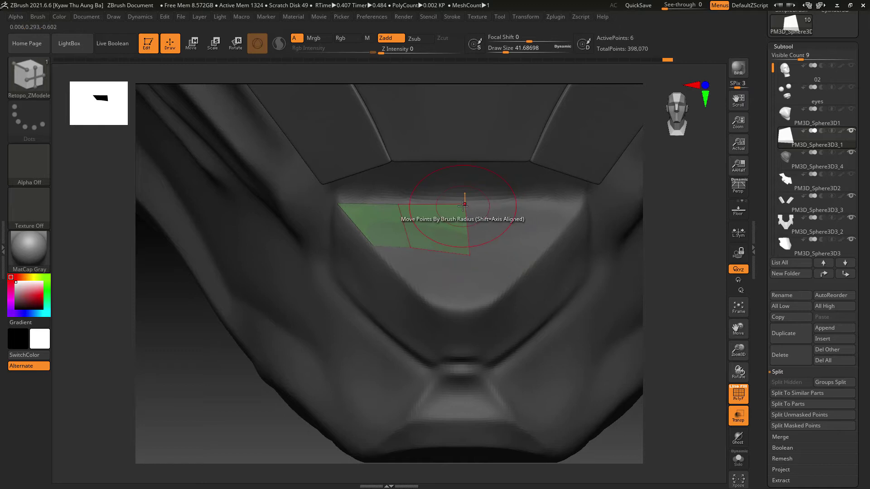
mouse_move(470, 254)
mouse_down()
mouse_move(469, 244)
mouse_move(451, 312)
mouse_move(398, 278)
mouse_up()
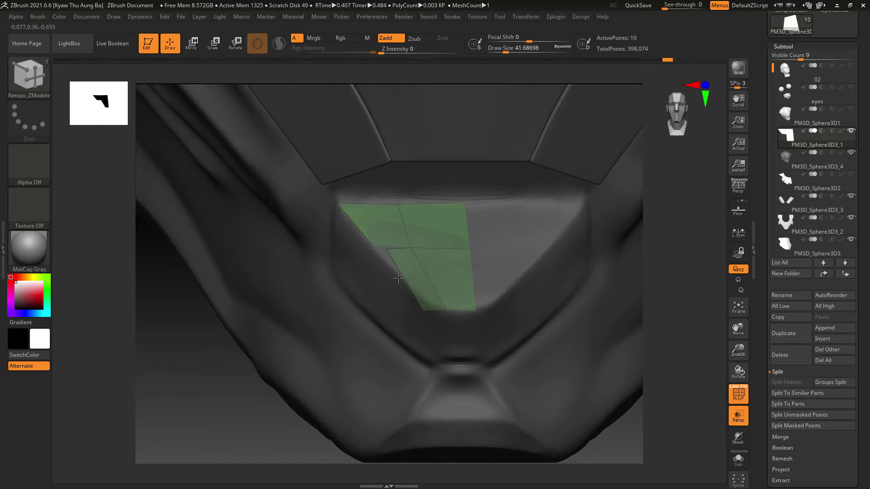
alt+drag(677, 404, 670, 421)
drag(441, 251, 446, 251)
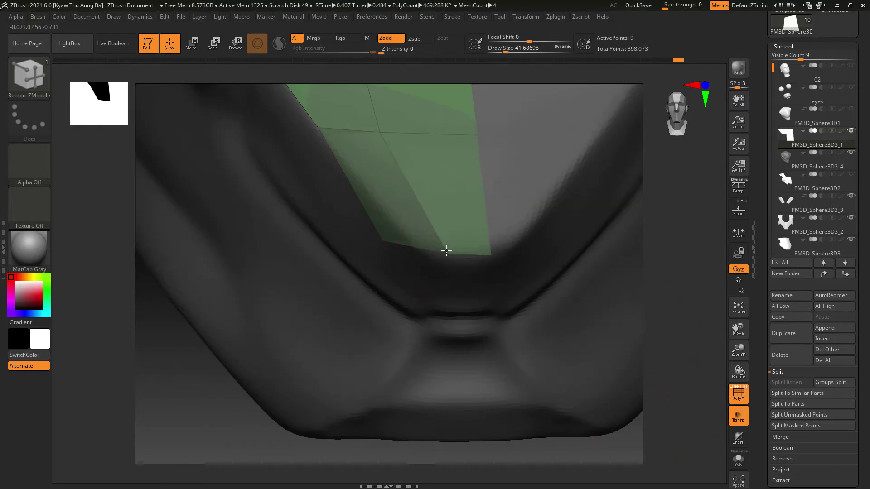
mouse_move(381, 241)
mouse_down()
mouse_move(411, 236)
mouse_move(445, 257)
mouse_up()
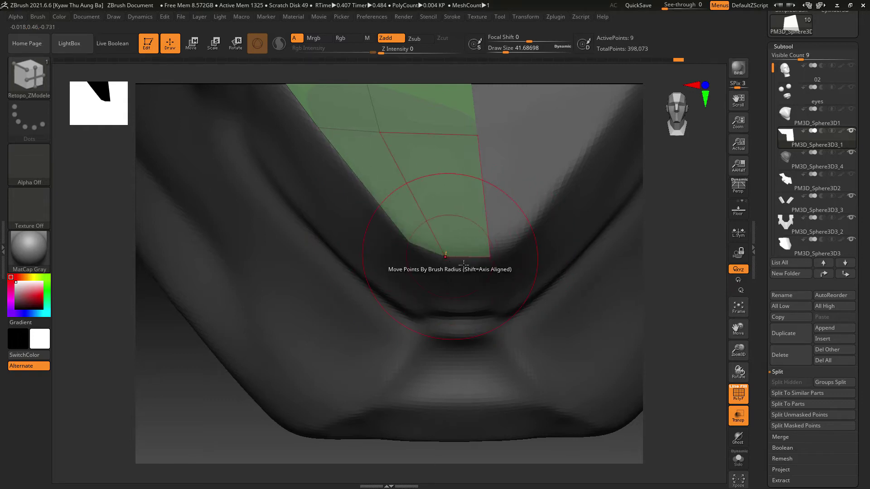
- Extrude two faces down from the panel's lower tip to the groove, fitting their outer corner with Draw Size 9.44708
drag(670, 377, 683, 326)
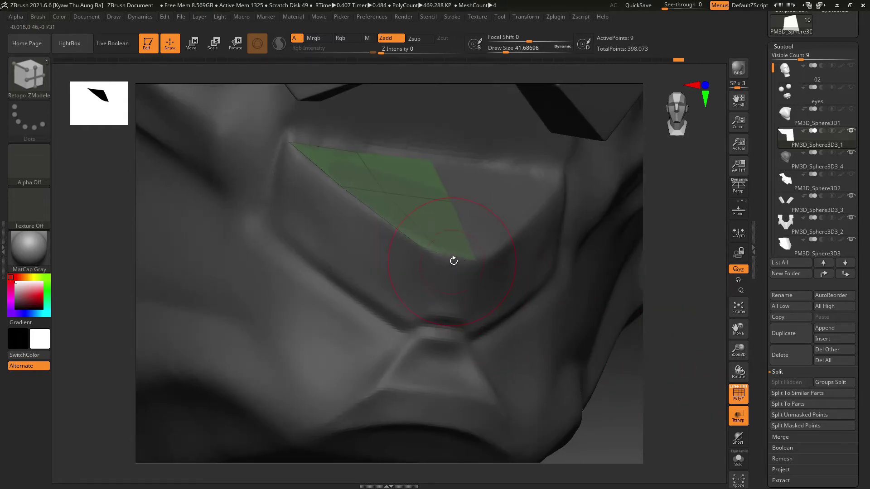
drag(454, 268, 450, 317)
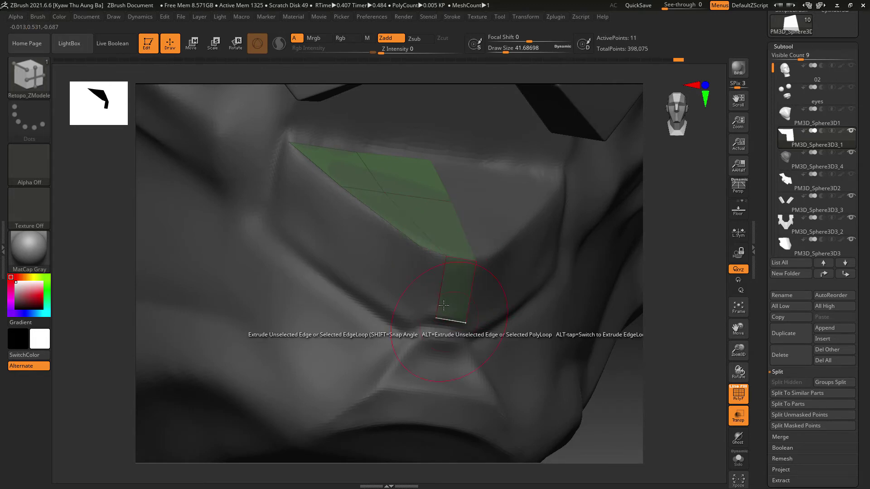
drag(442, 281, 409, 327)
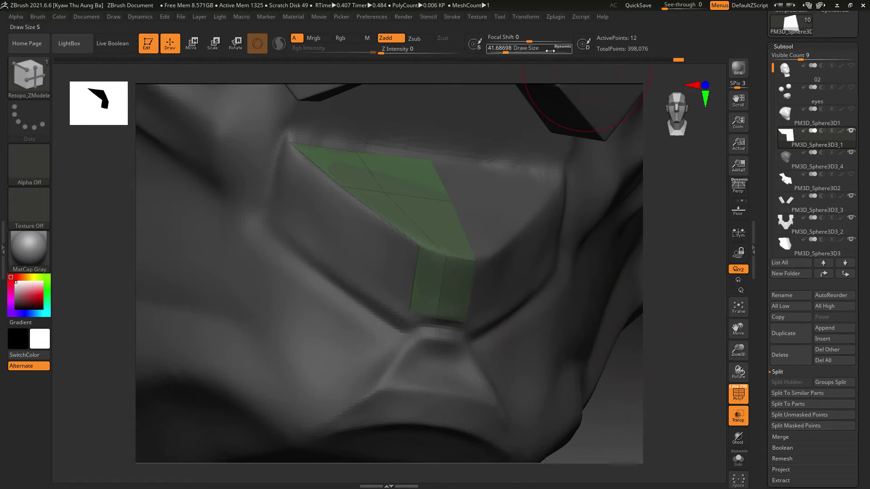
drag(505, 50, 497, 50)
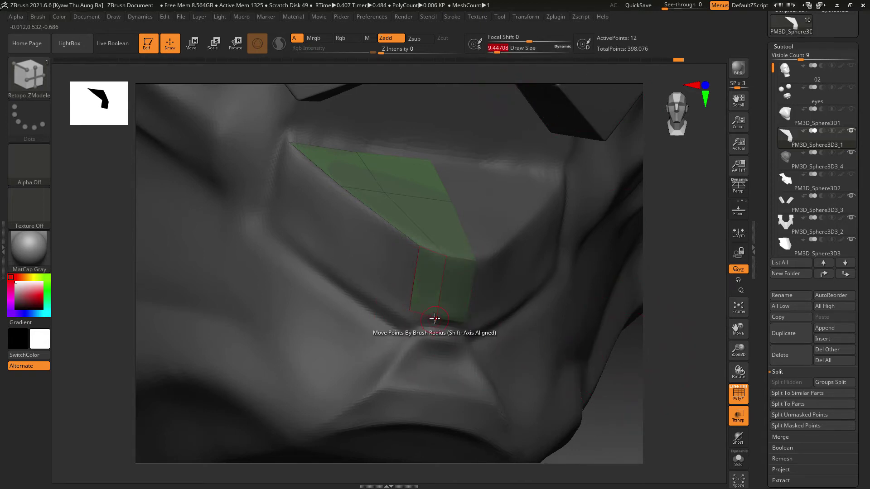
drag(412, 311, 405, 332)
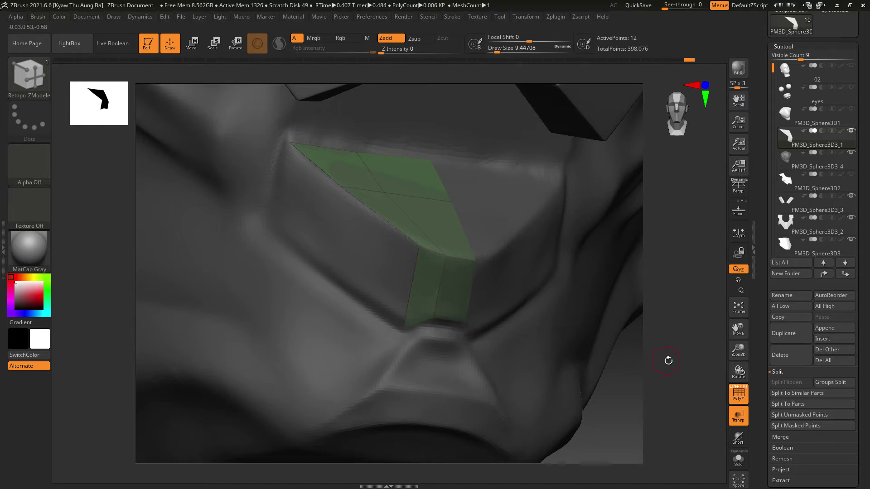
- Add two faces along the chin's sloping side band up to the panel's upper corner, fitting their lower points to the crease
drag(668, 360, 657, 366)
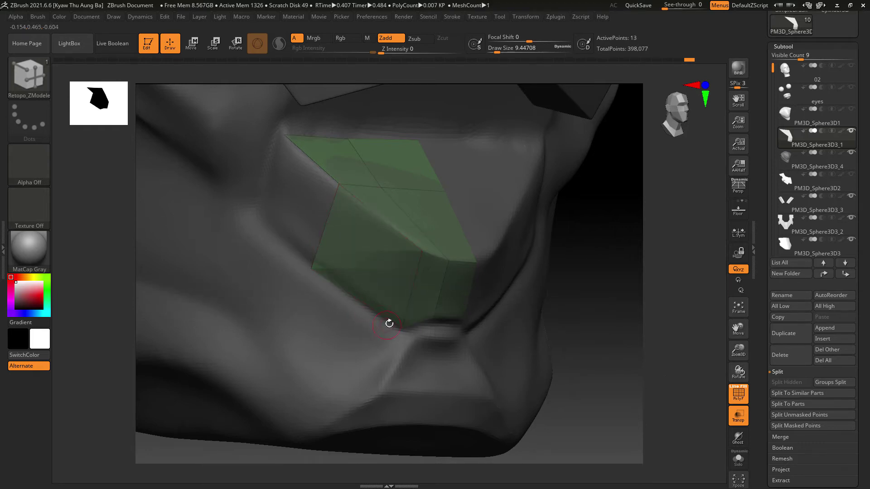
drag(401, 328, 394, 336)
mouse_move(667, 358)
mouse_down()
mouse_move(683, 355)
mouse_move(667, 333)
mouse_move(675, 349)
mouse_up()
drag(313, 220, 259, 186)
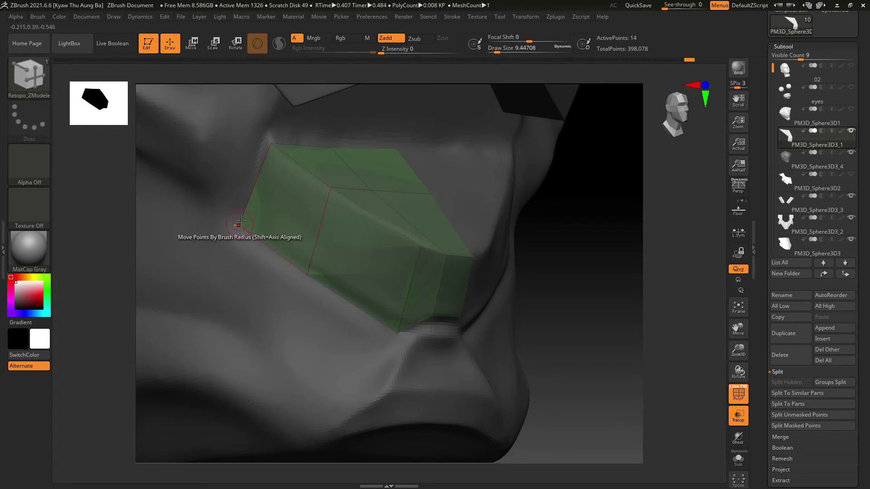
- Duplicate the green half chin patch subtool PM3D_Sphere3D3_1, hide the original and make the duplicate active
drag(609, 209, 586, 271)
drag(670, 335, 660, 275)
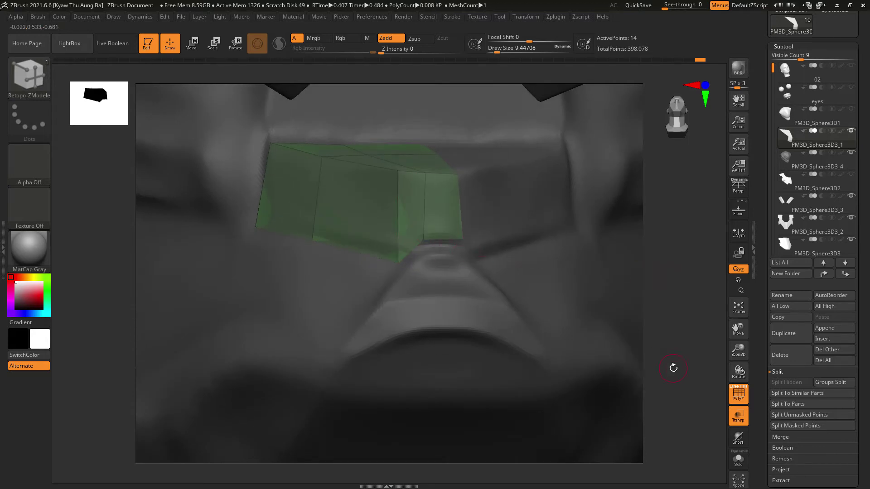
drag(680, 344, 399, 166)
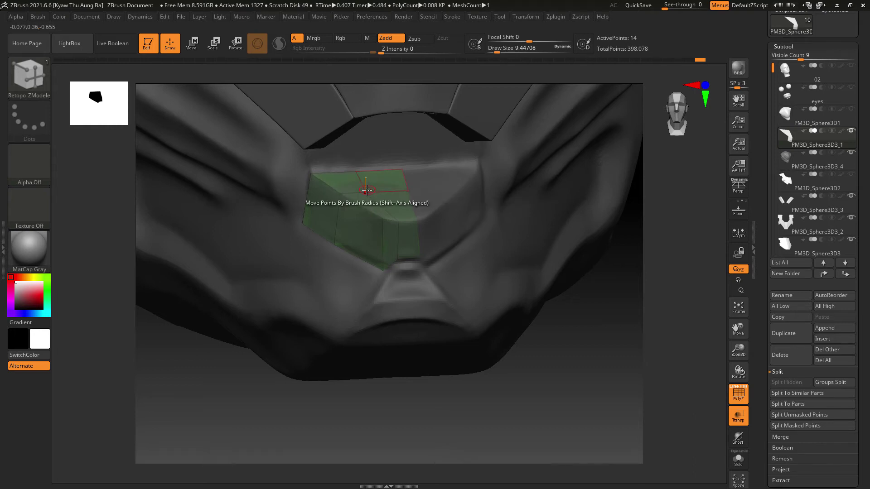
drag(545, 312, 598, 376)
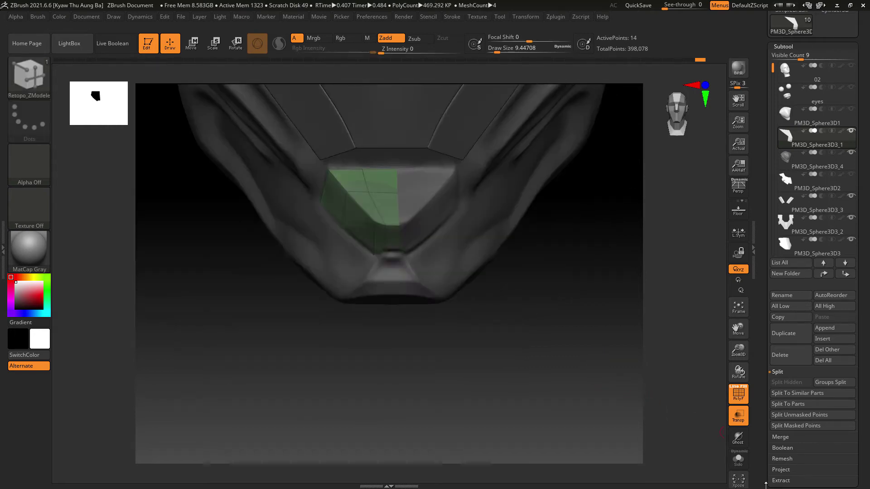
drag(762, 466, 770, 426)
drag(556, 375, 616, 293)
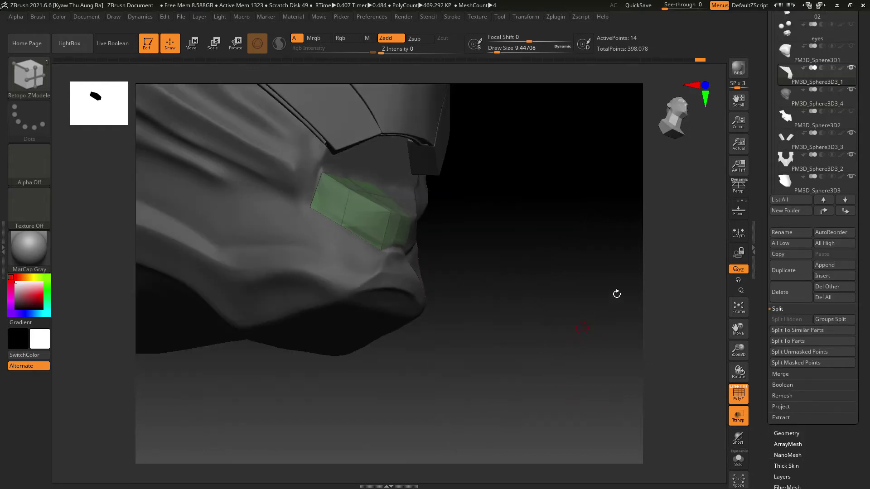
click(789, 274)
click(852, 68)
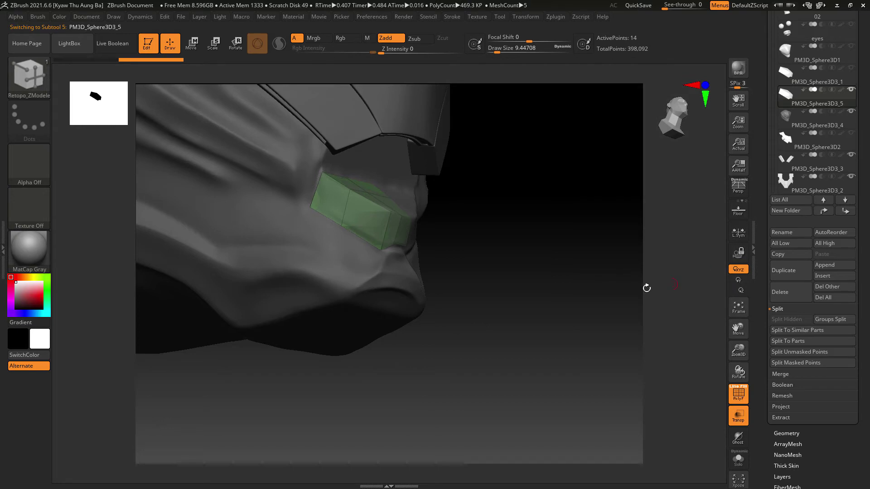
drag(646, 287, 623, 298)
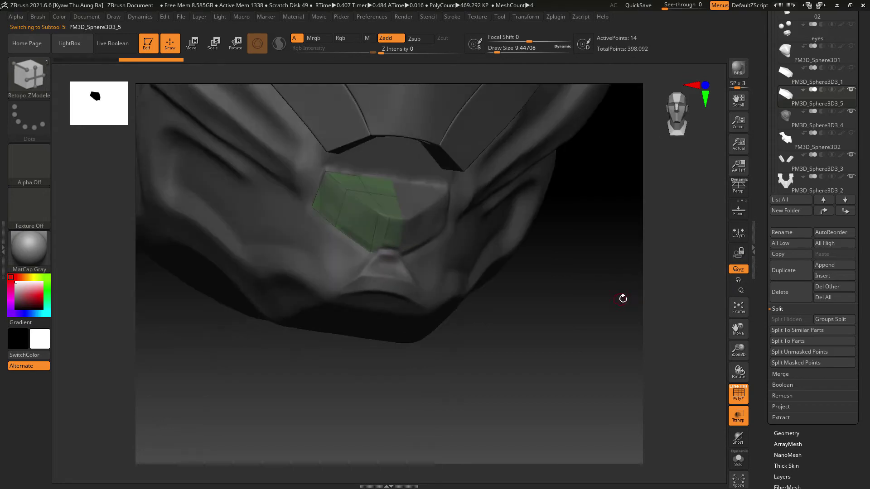
- Apply Mirror And Weld to the duplicated half patch to build the complete symmetrical chin piece
click(799, 433)
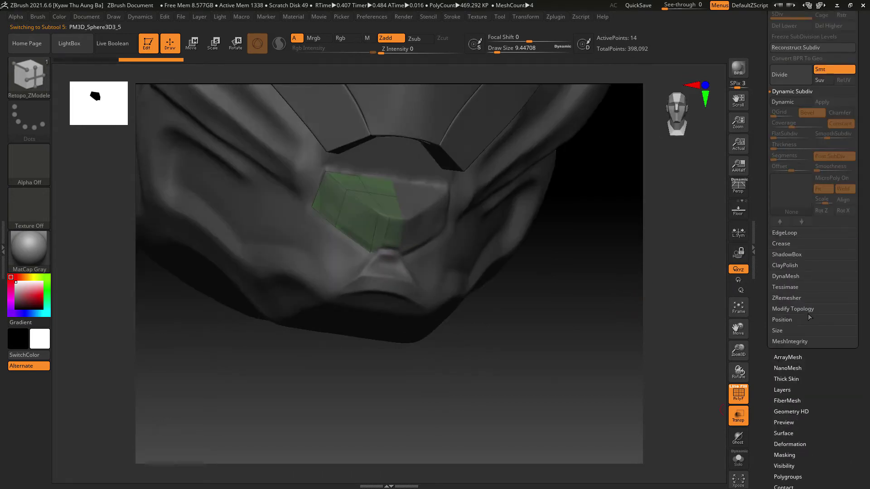
click(792, 309)
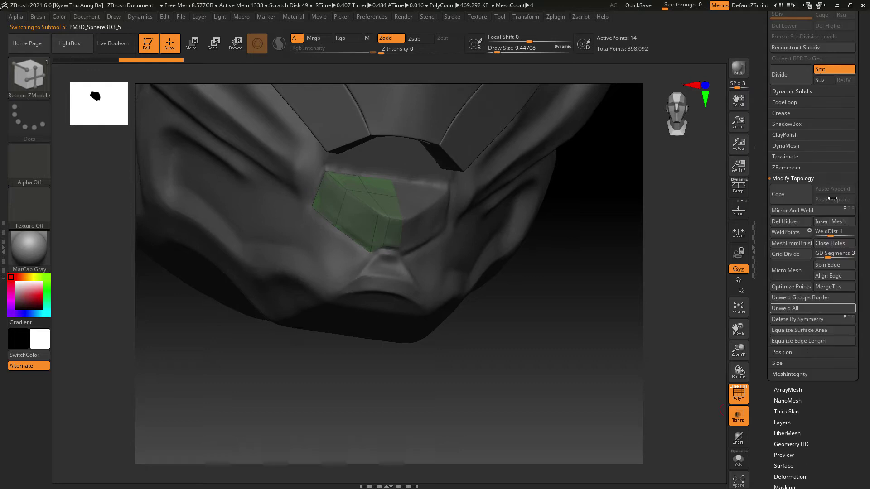
click(801, 215)
drag(639, 276, 629, 339)
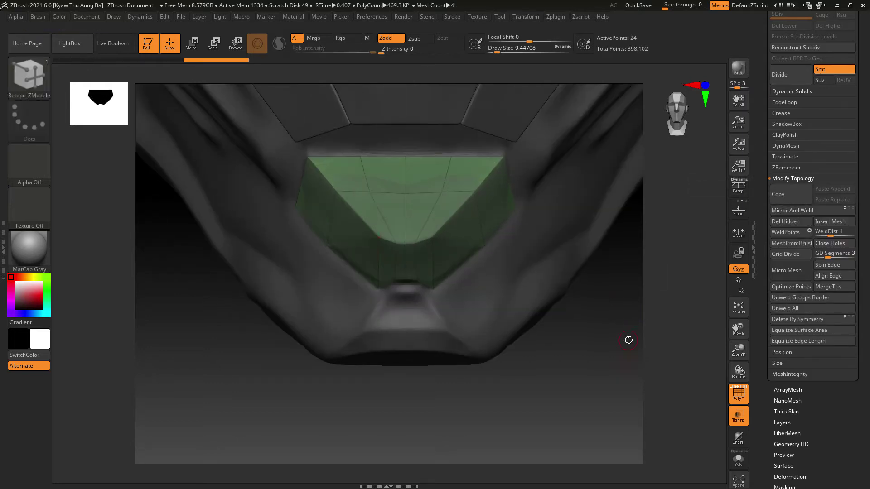
- Try to delete the centre edge loop of the mirrored chin piece with ZModeler
click(34, 82)
click(648, 84)
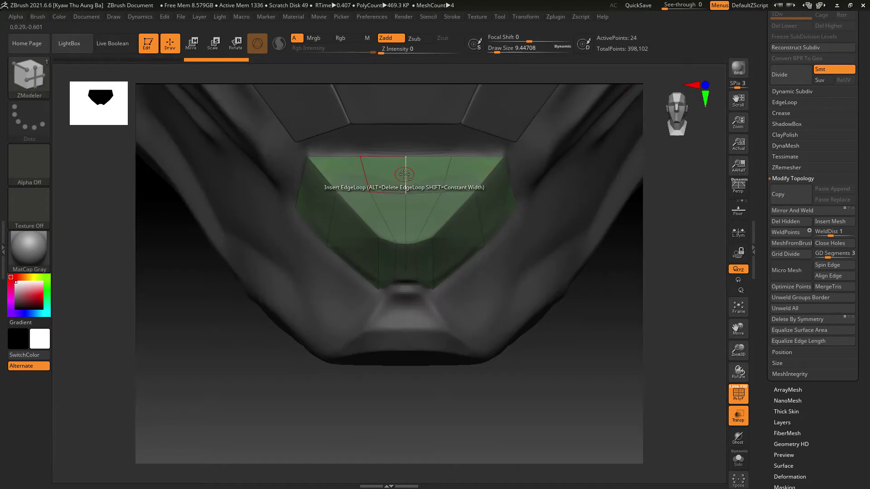
drag(606, 360, 695, 293)
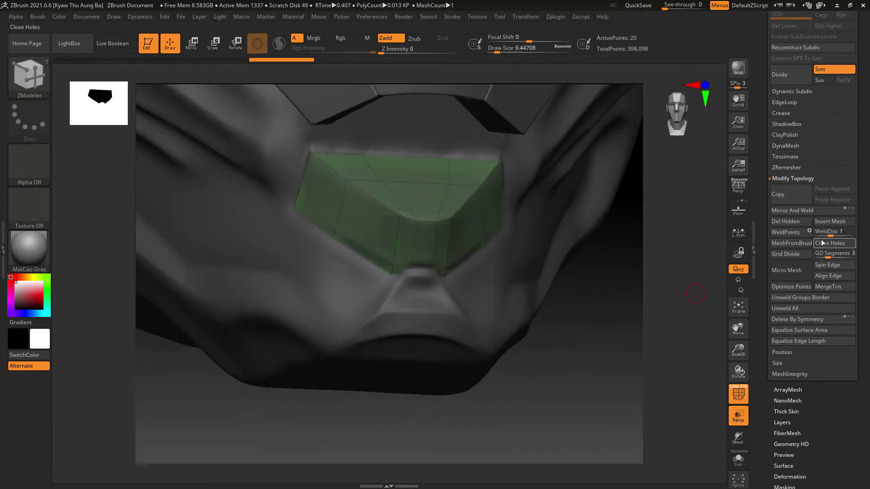
- Turn off transparency and hide the sculpted reference subtool PM3D_Sphere3D3_4 to isolate the chin piece
mouse_move(619, 369)
mouse_down()
mouse_move(617, 355)
mouse_move(637, 406)
mouse_move(631, 369)
mouse_up()
click(739, 416)
scroll(798, 163, up, 5)
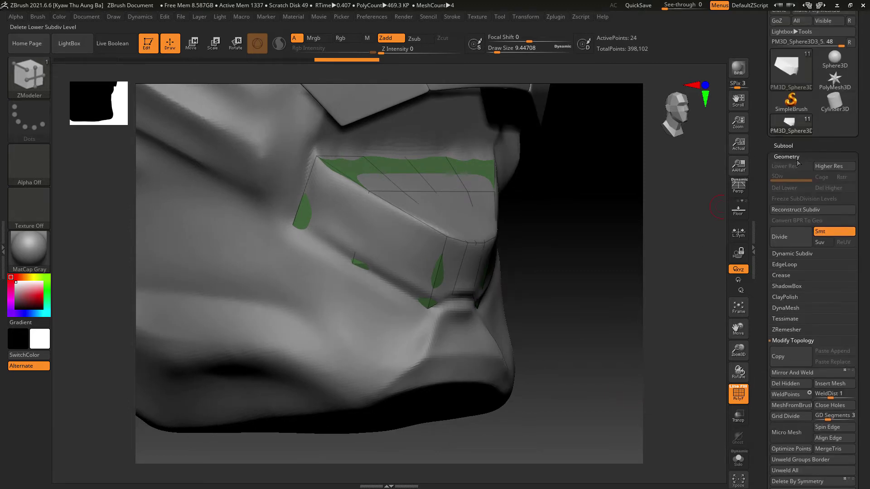
click(789, 145)
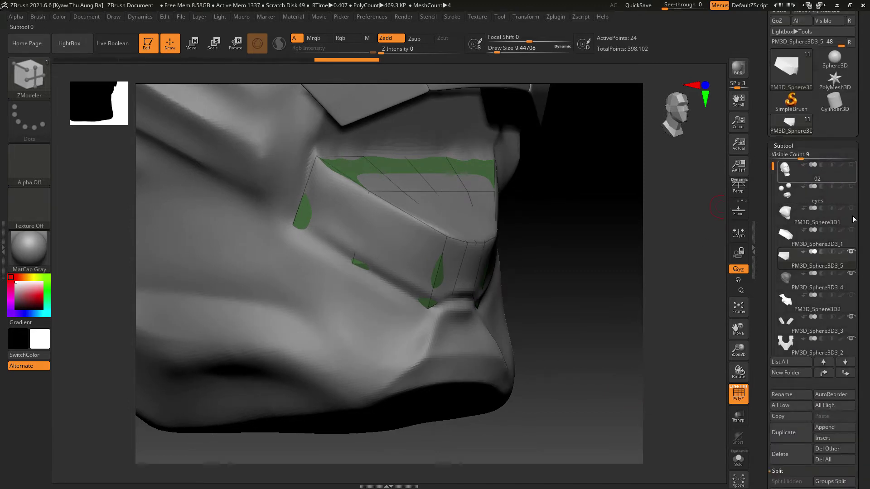
click(851, 274)
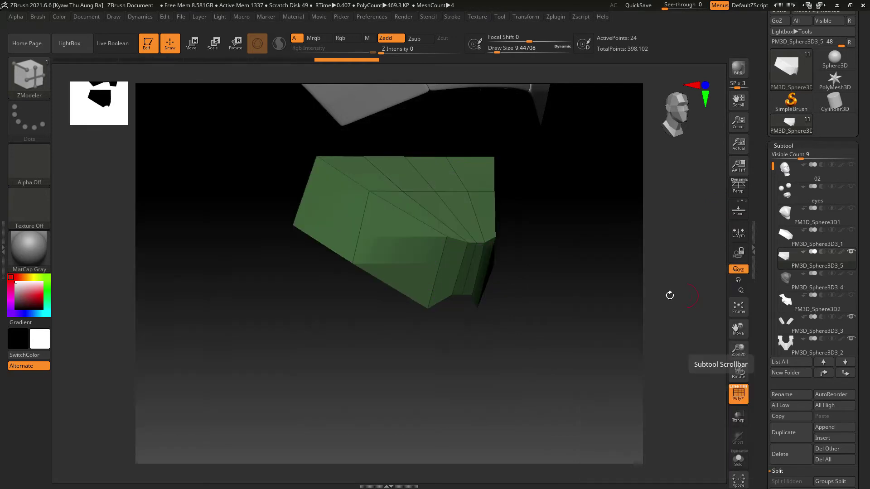
drag(669, 296, 706, 313)
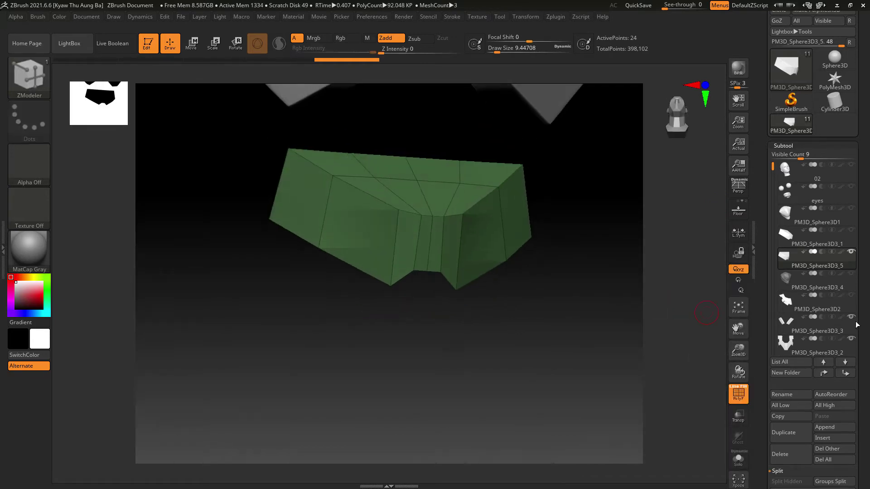
- In side view, clip the chin piece's sloping front face and its upper rear edge straight with two ClipCurve cuts
drag(596, 362, 608, 372)
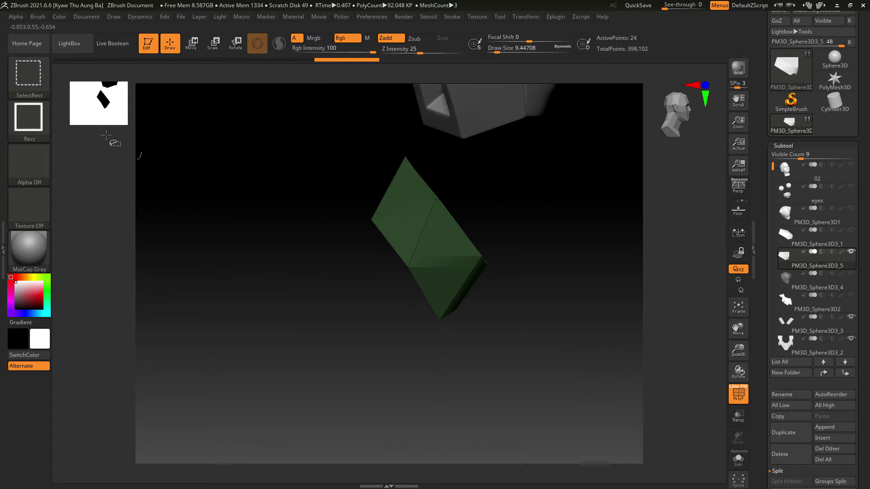
ctrl+shift+click(28, 75)
click(172, 125)
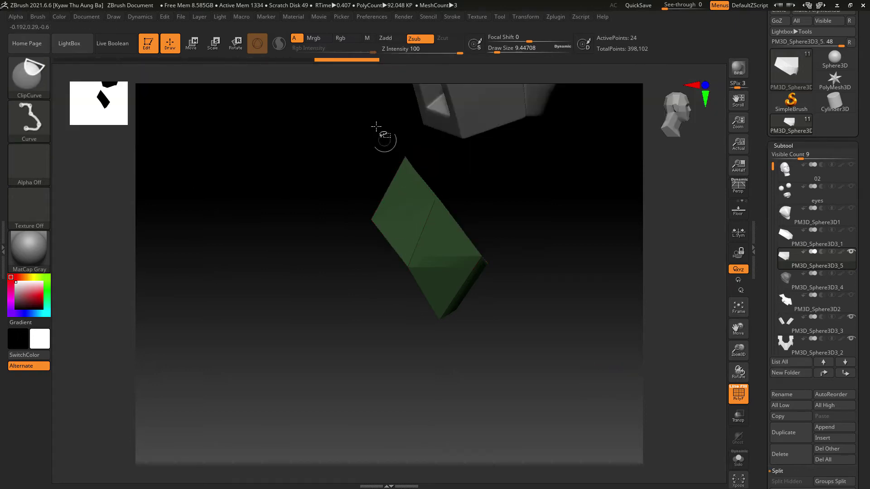
mouse_move(374, 121)
ctrl+shift+mouse_down()
mouse_move(520, 326)
mouse_move(530, 319)
ctrl+shift+mouse_up()
mouse_move(597, 332)
mouse_down()
mouse_move(559, 336)
mouse_move(604, 342)
mouse_move(551, 342)
mouse_move(519, 362)
mouse_move(570, 354)
mouse_up()
key(ctrl+shift)
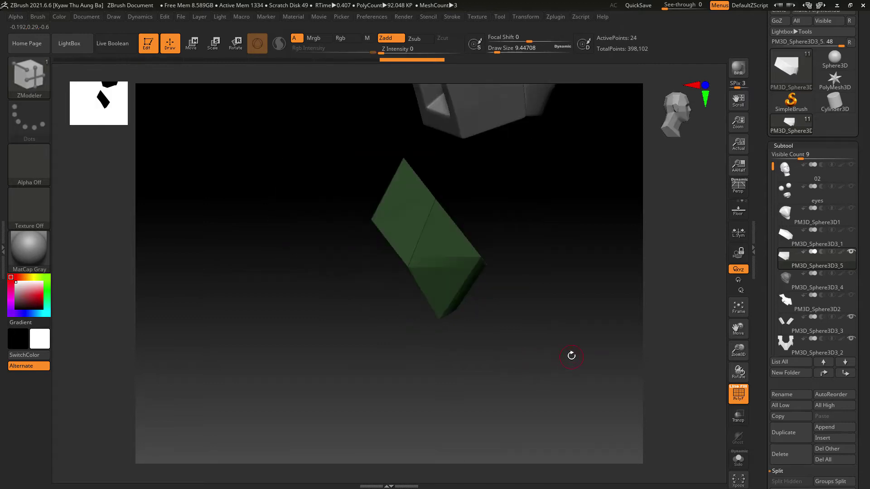
mouse_move(332, 322)
ctrl+shift+mouse_down()
mouse_move(440, 120)
mouse_move(428, 116)
ctrl+shift+mouse_up()
mouse_move(596, 268)
mouse_down()
mouse_move(583, 295)
mouse_move(563, 305)
mouse_up()
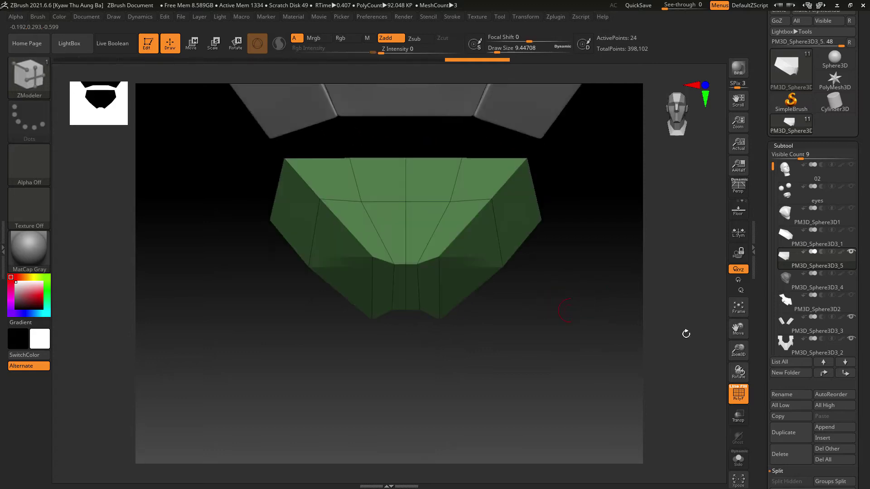
- Show the grooved PolyMesh3D1 subtool behind the chin piece and make it the active subtool
drag(775, 183, 775, 251)
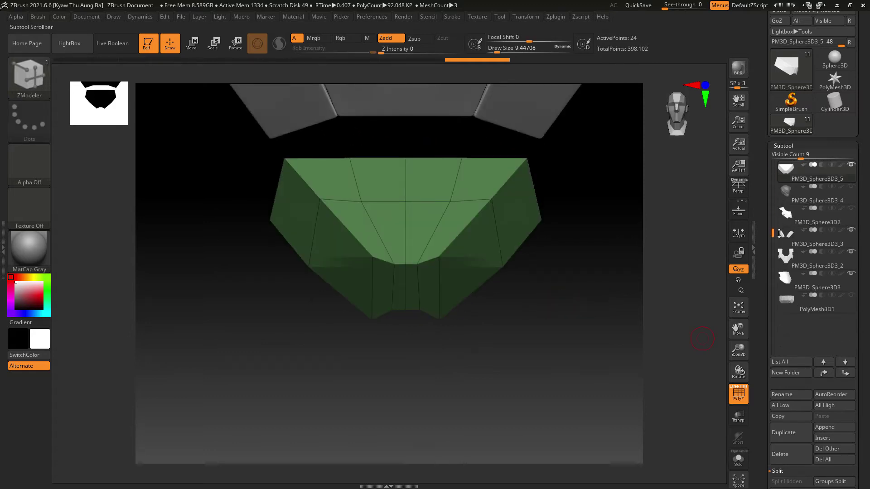
click(852, 295)
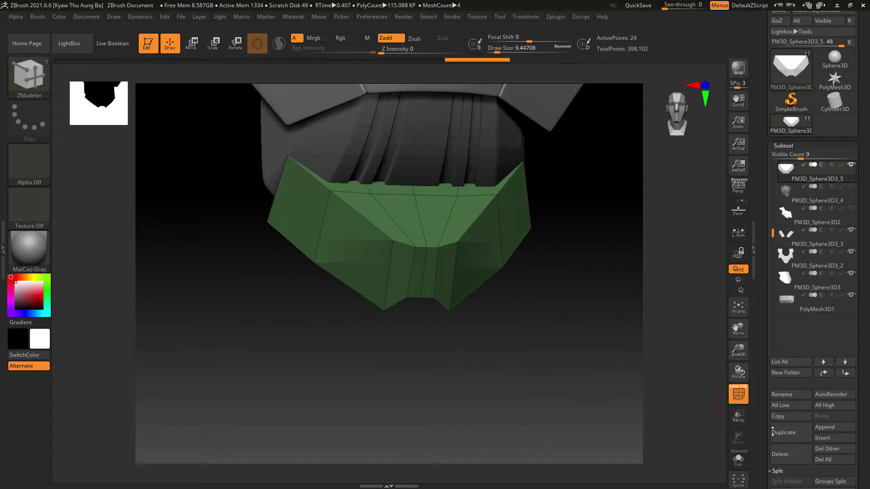
click(804, 304)
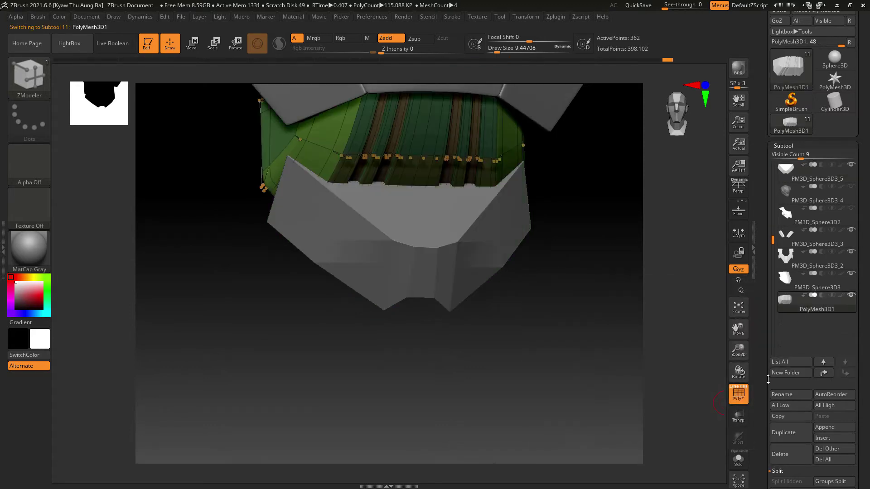
- Set the grooved piece's Dynamic Subdiv SmoothSubdiv to 4 and hide the polyframe wireframe
drag(767, 354, 768, 240)
click(786, 481)
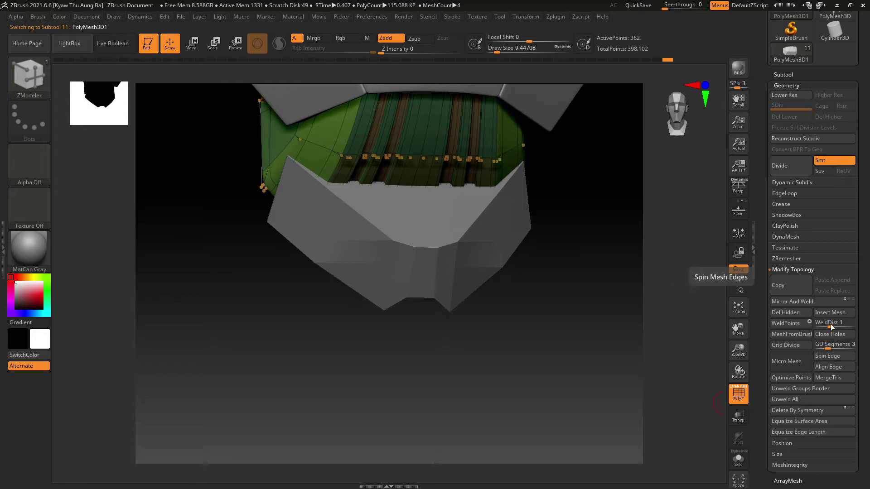
click(810, 183)
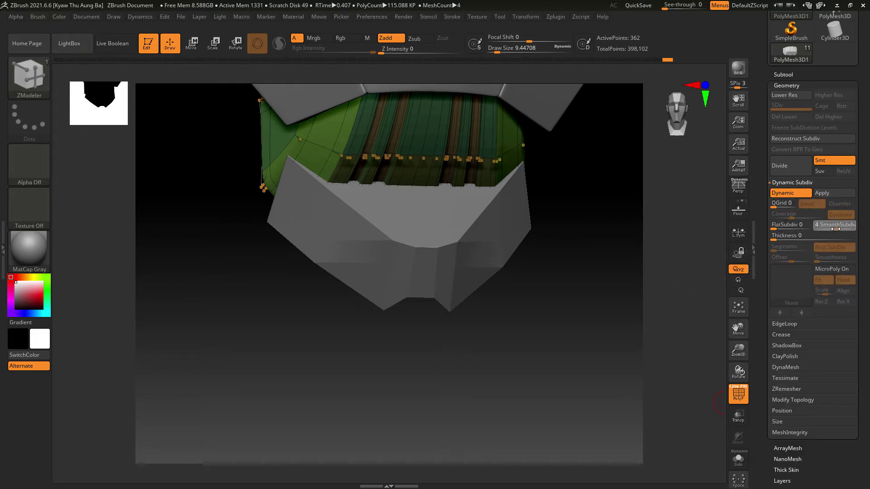
drag(835, 229, 836, 229)
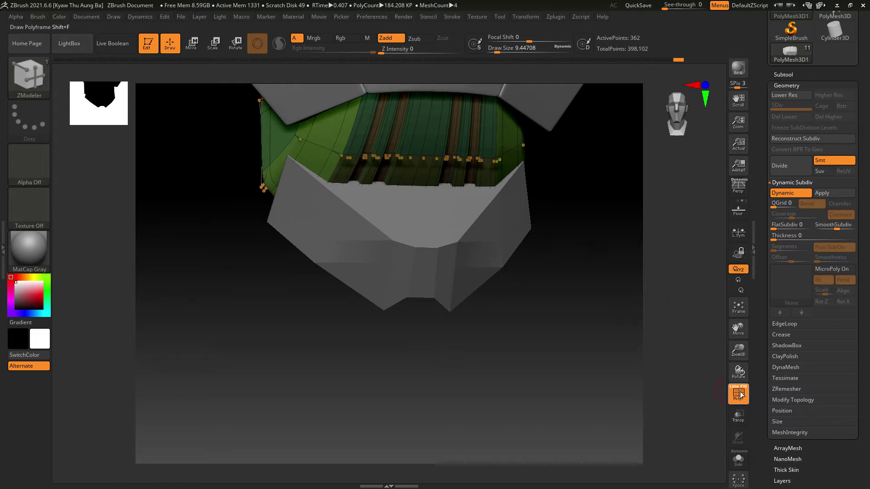
click(739, 395)
- Make the chin piece active and pull its rear side corners and lower rear points backward with the Move brush
drag(644, 369, 614, 370)
mouse_move(600, 326)
mouse_down()
mouse_move(613, 316)
mouse_move(578, 325)
mouse_move(585, 329)
mouse_up()
click(21, 73)
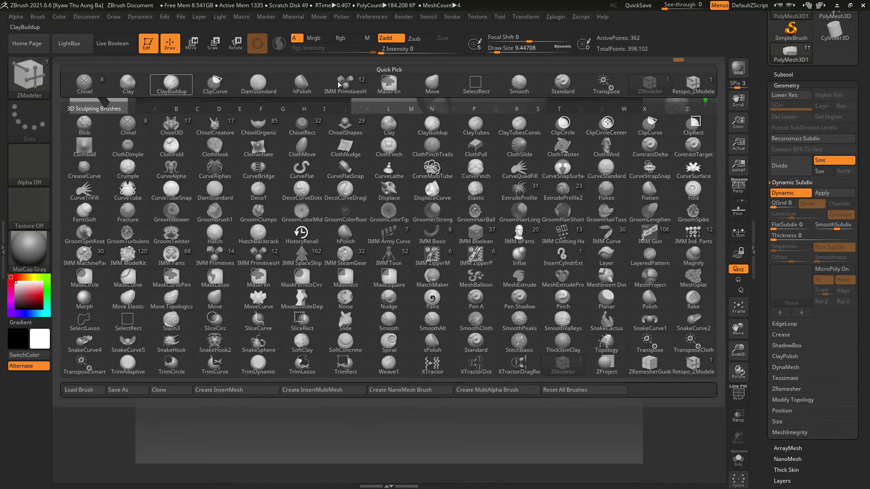
click(423, 86)
mouse_move(574, 244)
mouse_down()
mouse_move(577, 254)
mouse_move(545, 187)
mouse_move(594, 218)
mouse_up()
alt+click(450, 230)
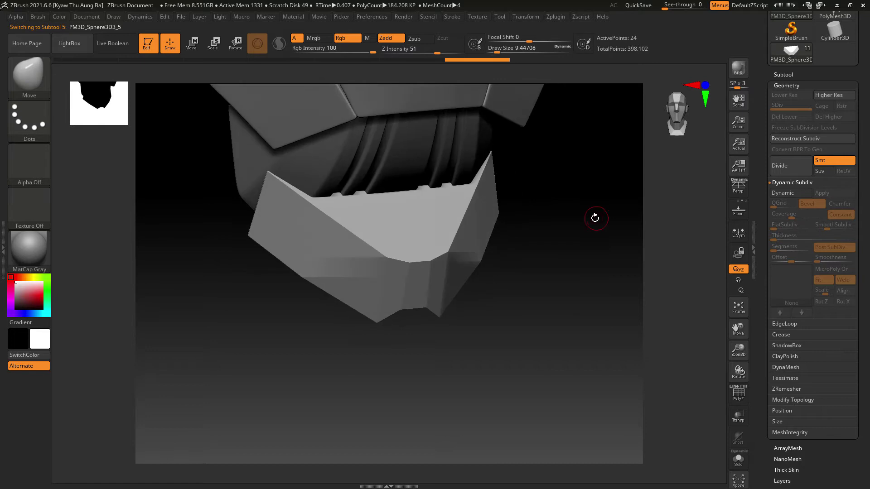
mouse_move(530, 277)
mouse_down()
mouse_move(553, 272)
mouse_move(326, 220)
mouse_move(295, 122)
mouse_up()
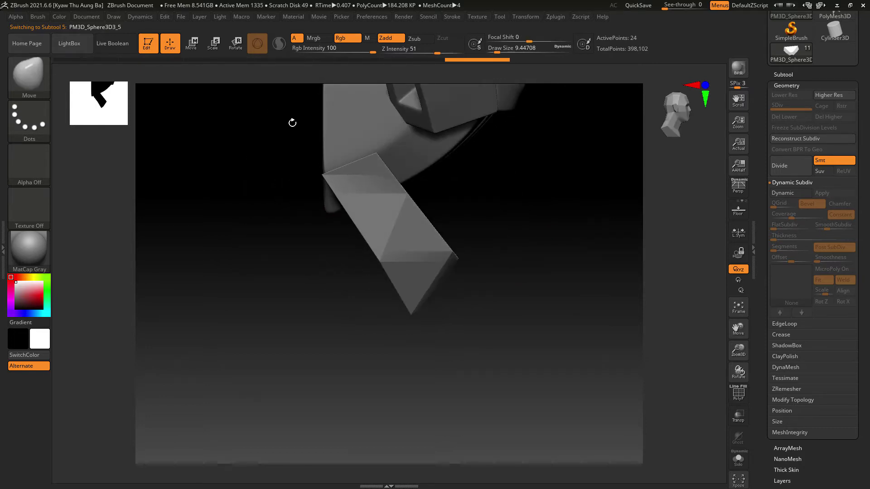
mouse_move(381, 258)
mouse_down()
mouse_move(317, 202)
mouse_move(338, 209)
mouse_move(309, 223)
mouse_move(216, 223)
mouse_up()
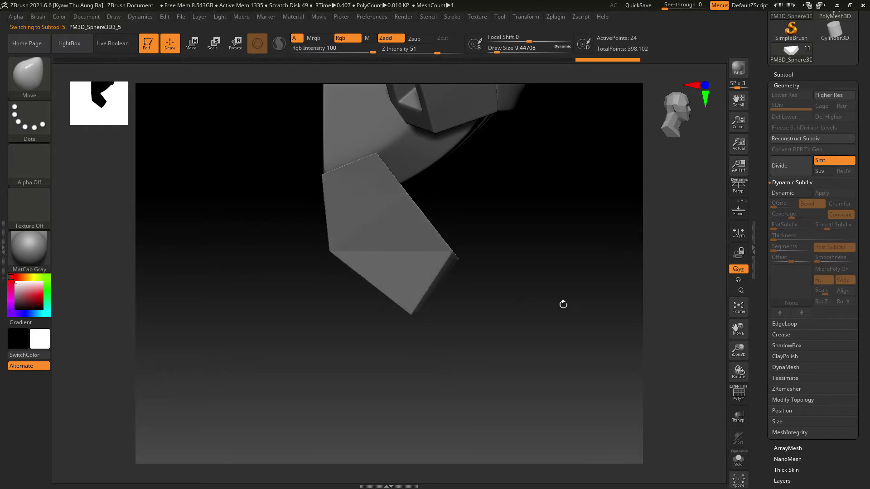
- Push the points midway along the chin piece's slanted front edges outward with the Move brush
drag(563, 303, 516, 312)
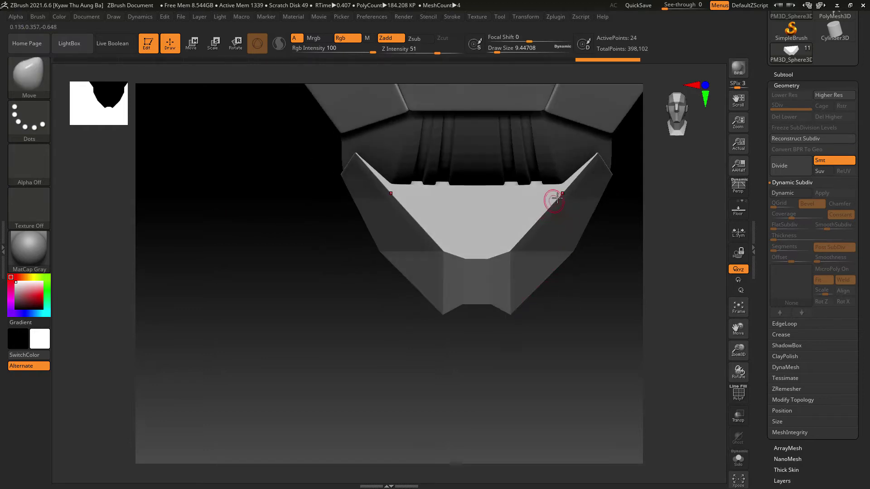
drag(557, 198, 579, 200)
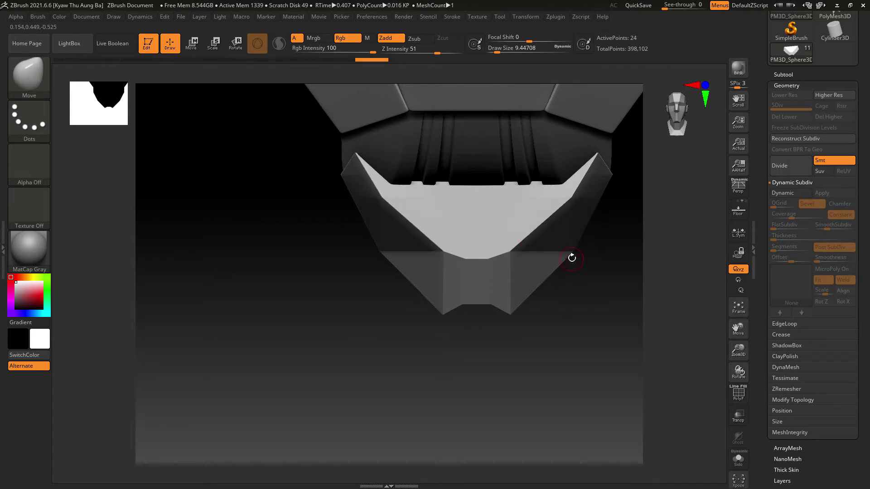
mouse_move(511, 312)
mouse_down()
mouse_move(593, 273)
mouse_move(488, 285)
mouse_up()
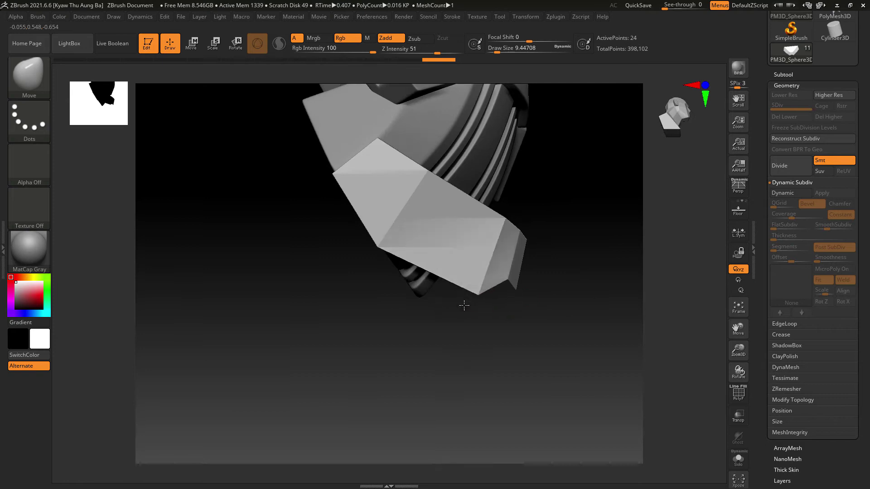
- Nudge the chin piece's lower front corner points and straighten its slanted front edges with the Move brush
drag(586, 316, 561, 295)
drag(606, 192, 618, 179)
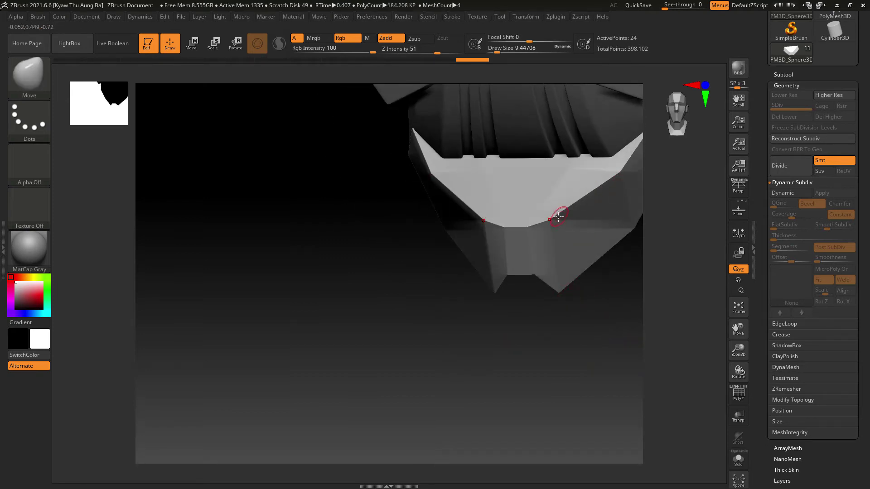
mouse_move(559, 216)
mouse_down()
mouse_move(569, 214)
mouse_move(562, 212)
mouse_up()
mouse_move(652, 297)
shift+mouse_down()
mouse_move(628, 308)
mouse_move(590, 307)
shift+mouse_up()
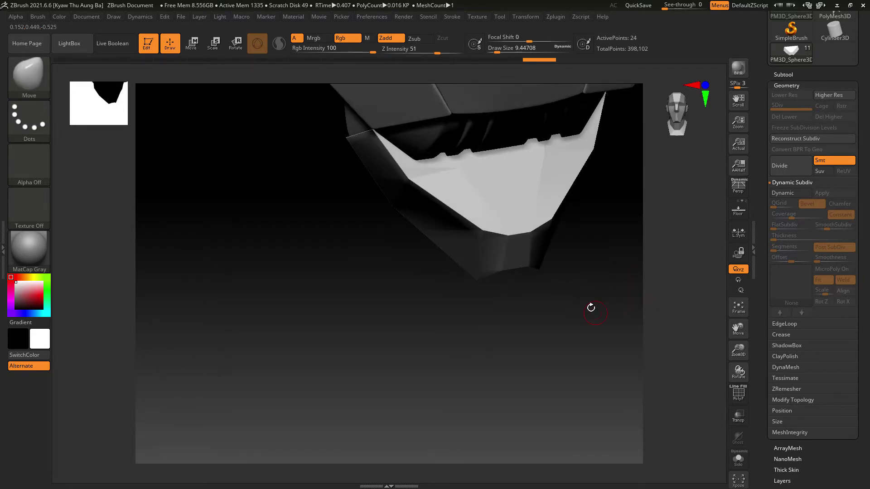
drag(435, 189, 445, 175)
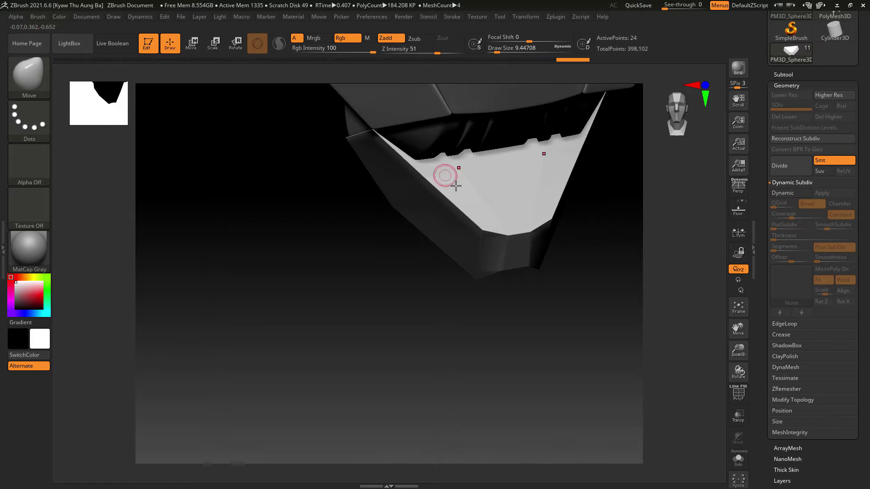
- Nudge the upper front-edge points and the upper side corners of the chin piece with the Move brush to fit the jaw
shift+drag(597, 254, 606, 261)
mouse_move(645, 316)
mouse_down()
mouse_move(643, 307)
mouse_move(637, 315)
mouse_move(660, 300)
mouse_up()
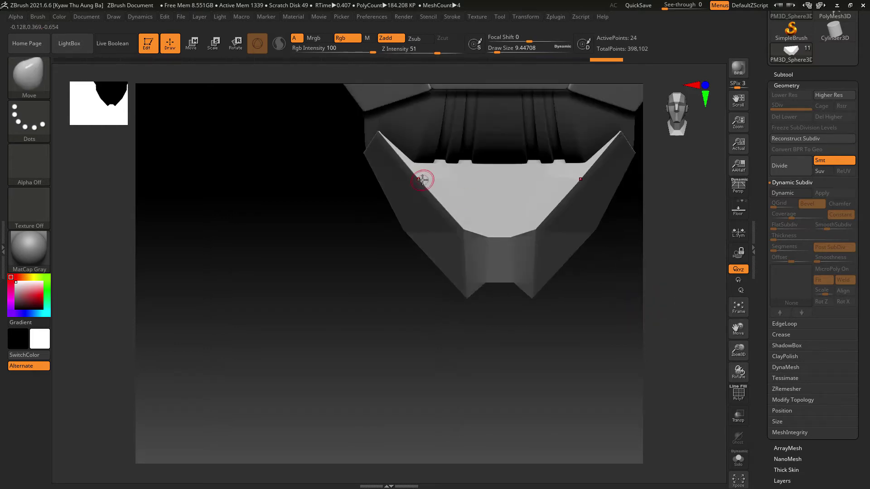
mouse_move(421, 179)
mouse_down()
mouse_move(427, 174)
mouse_move(417, 175)
mouse_up()
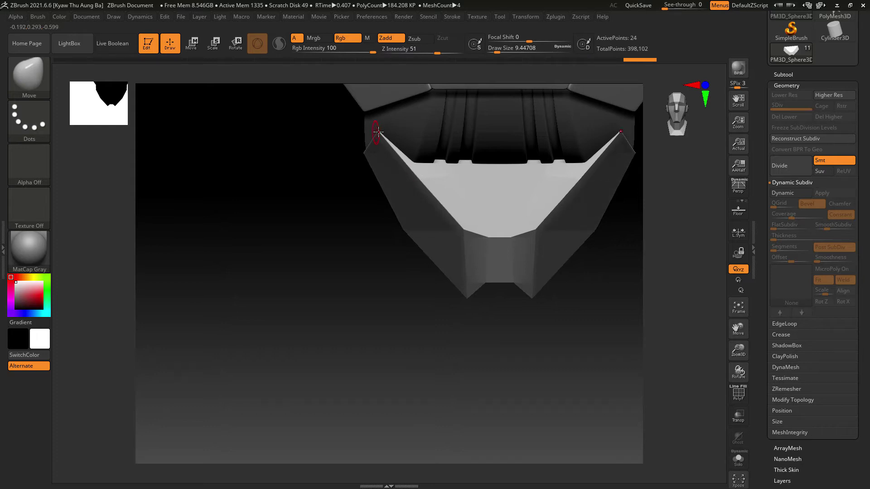
drag(343, 174, 340, 175)
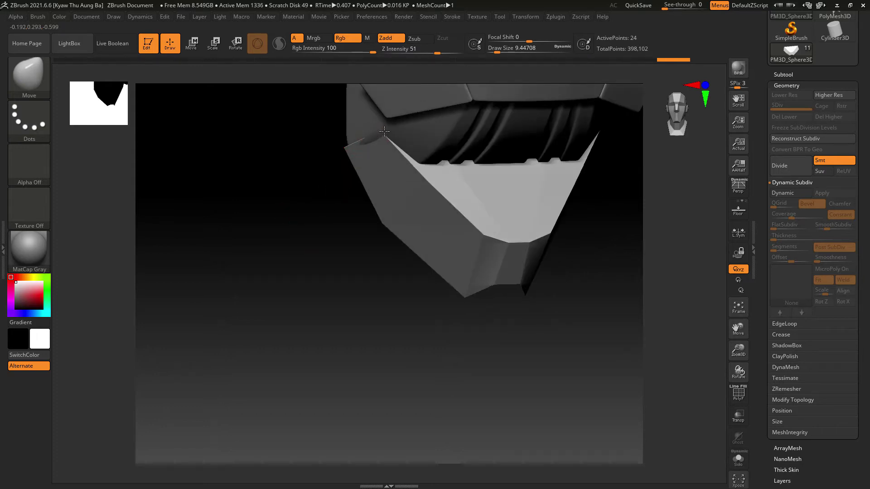
click(350, 147)
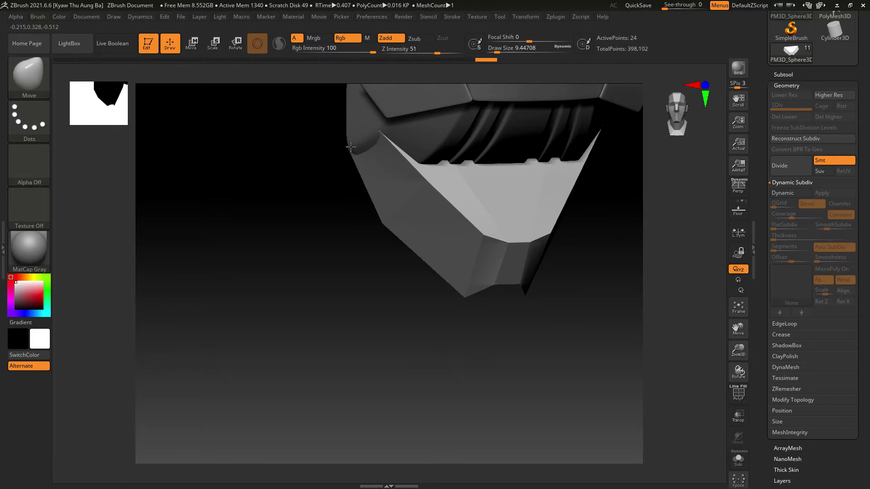
drag(346, 146, 344, 144)
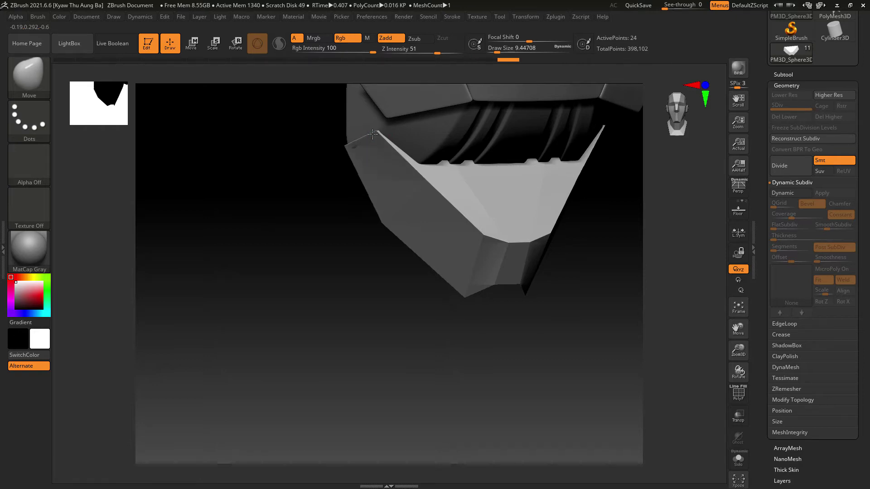
drag(343, 144, 331, 161)
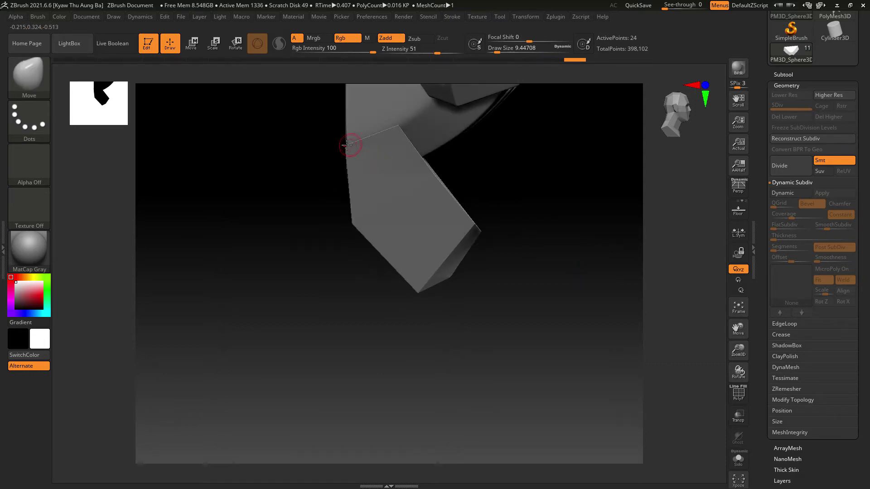
drag(579, 256, 568, 327)
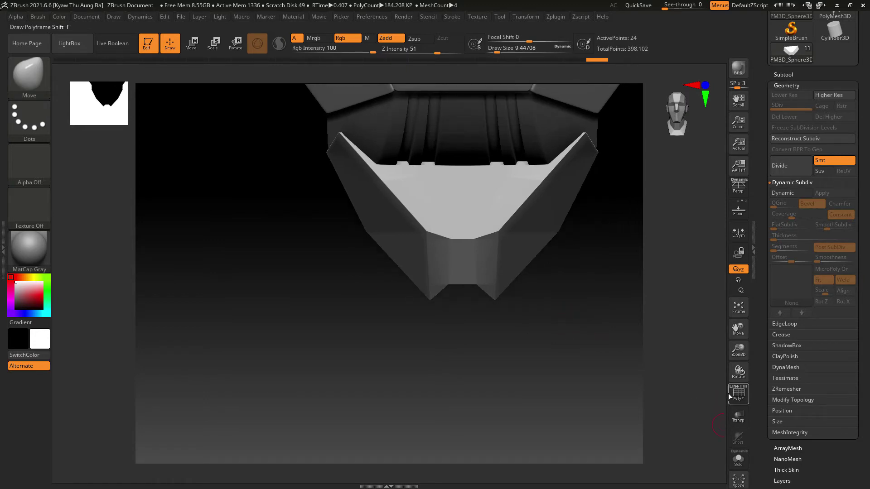
- Show the polyframe wireframe and thicken the whole chin piece with the ZModeler QMesh action targeting All Polygons
click(738, 394)
drag(657, 372, 538, 361)
click(23, 77)
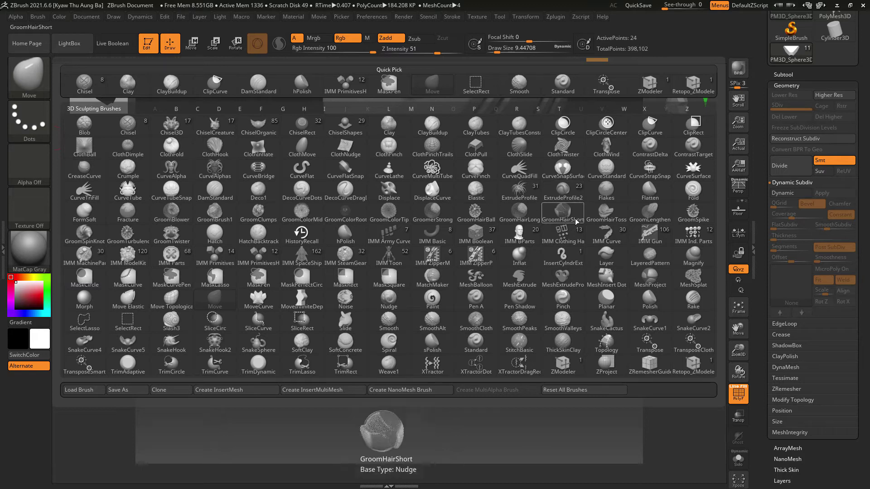
click(563, 365)
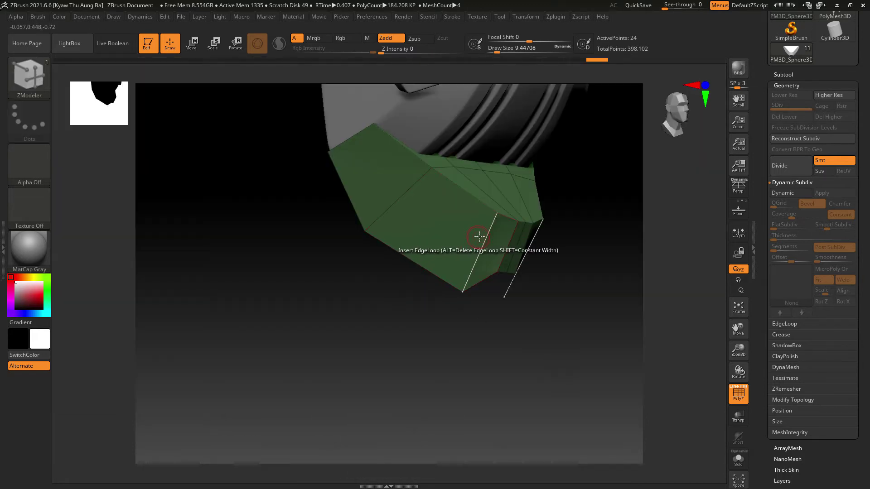
alt+click(501, 218)
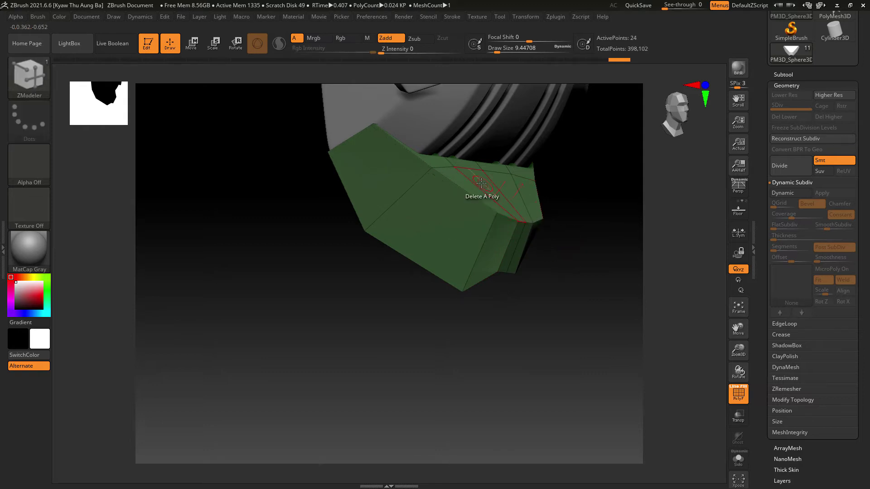
key(space)
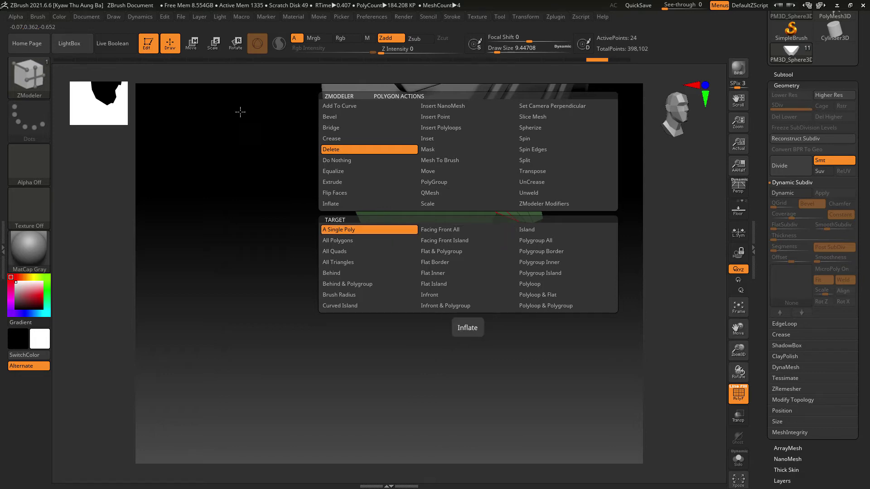
click(25, 88)
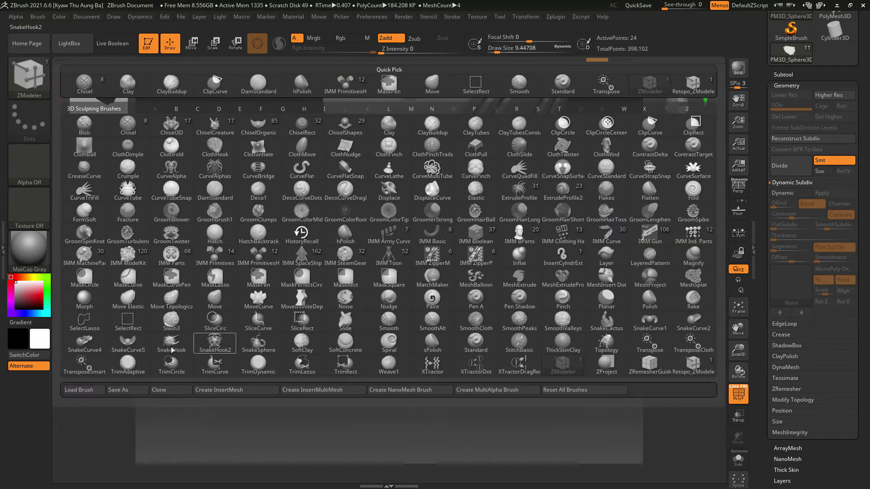
key(Escape)
key(space)
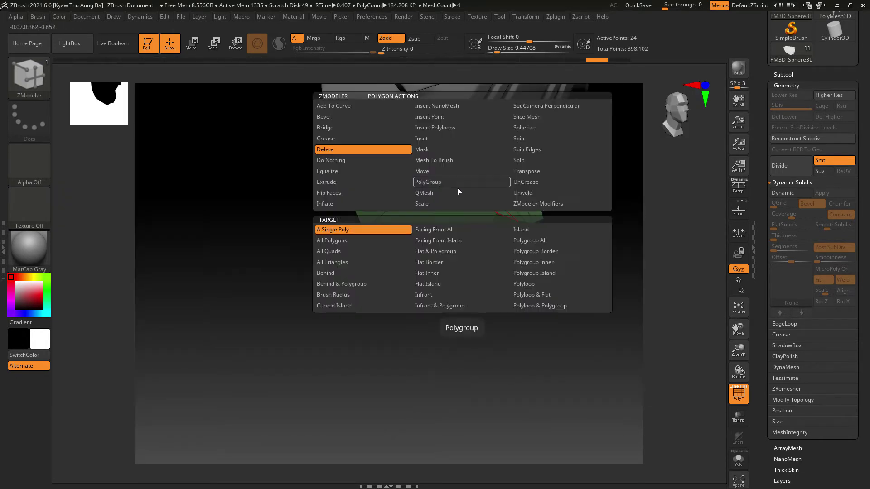
click(438, 193)
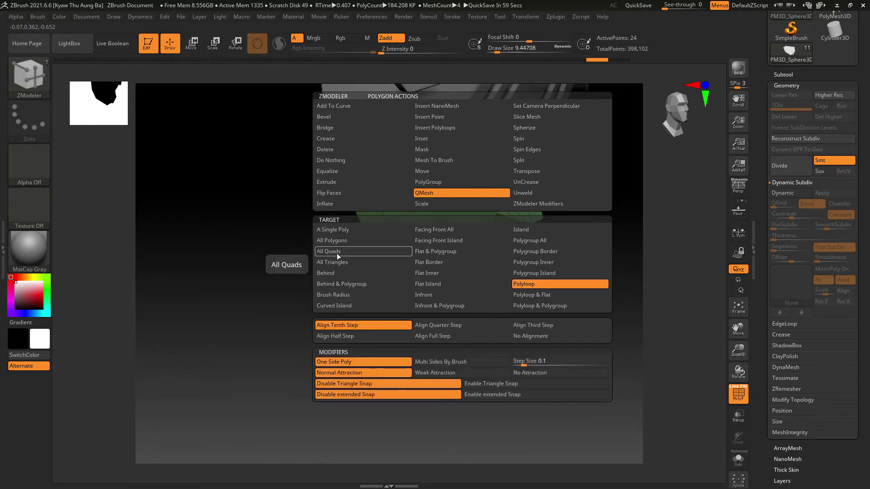
click(332, 240)
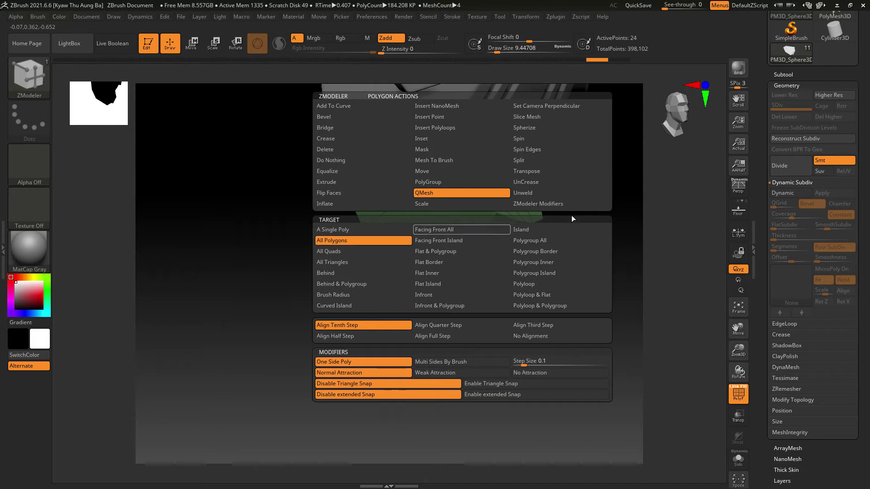
drag(469, 186, 460, 201)
- Open the Display Properties and examine the thickened chin piece from the side, front and below
drag(632, 275, 717, 357)
drag(779, 450, 813, 359)
click(803, 339)
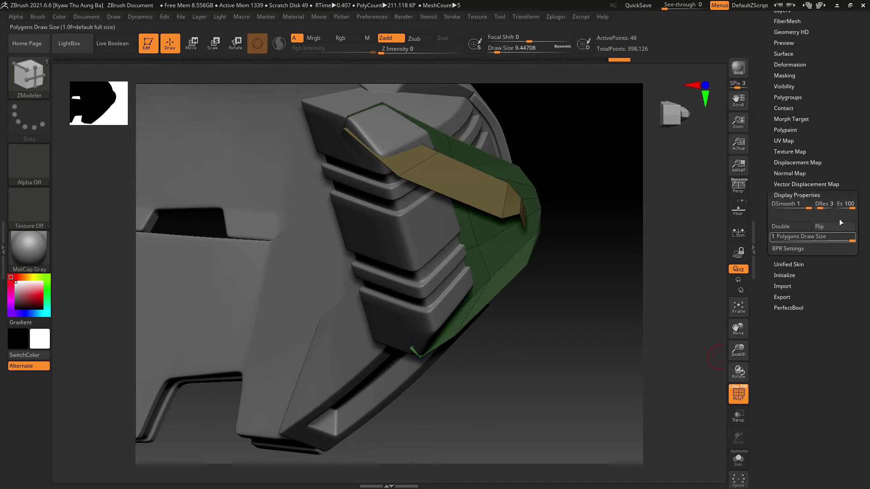
drag(643, 317, 600, 368)
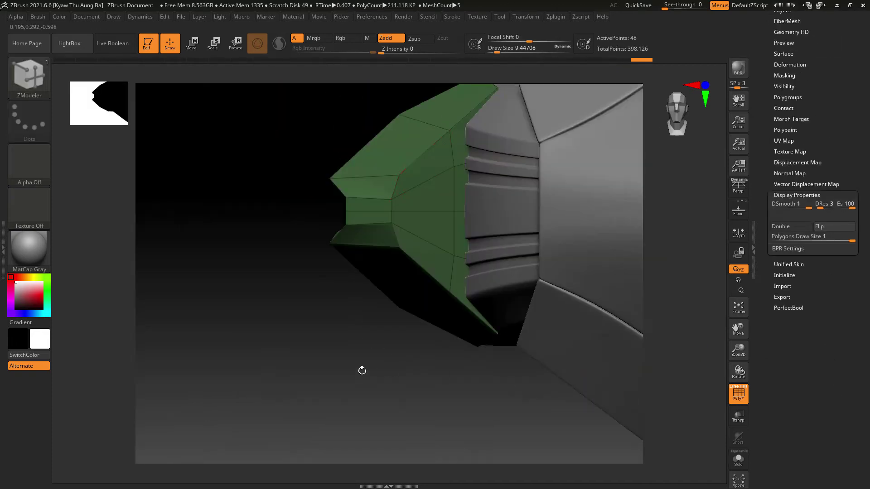
drag(361, 370, 527, 387)
mouse_move(603, 369)
mouse_down()
mouse_move(640, 364)
mouse_move(608, 321)
mouse_move(541, 408)
mouse_up()
mouse_move(634, 367)
mouse_down()
mouse_move(638, 424)
mouse_move(613, 398)
mouse_move(642, 379)
mouse_up()
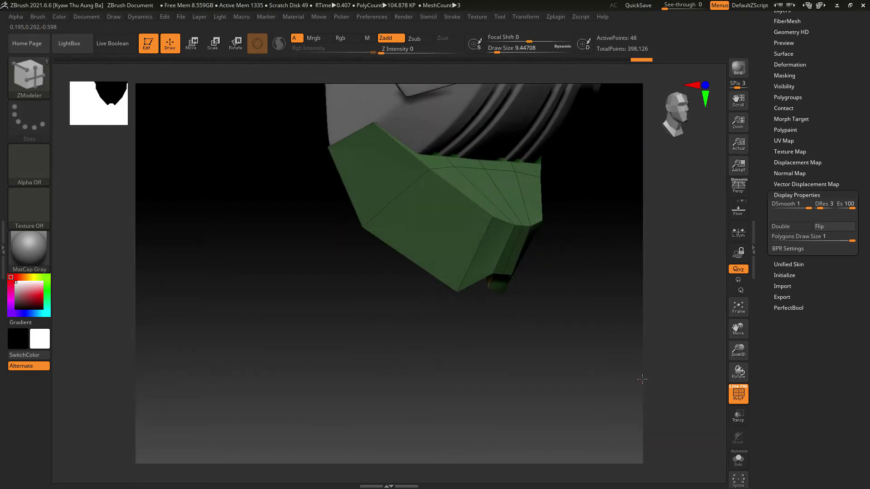
- Insert supporting edge loops close to the borders of the chin piece's side and front faces with ZModeler
drag(467, 209, 492, 220)
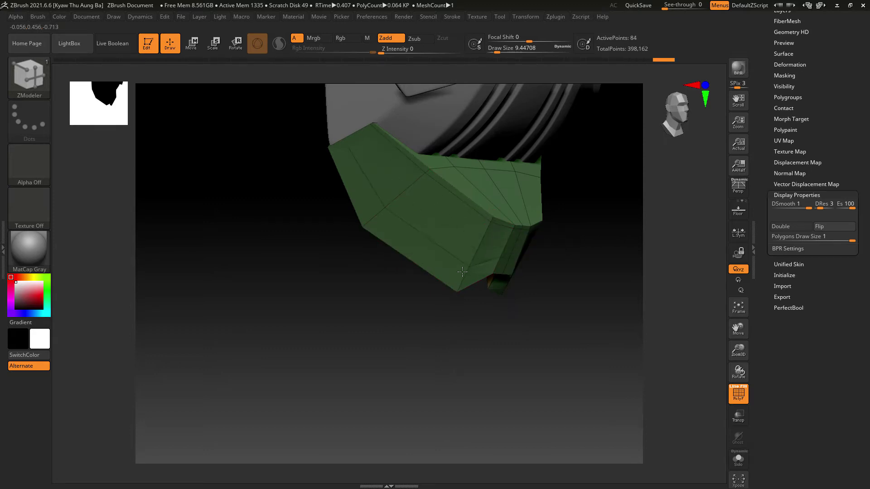
drag(578, 306, 583, 307)
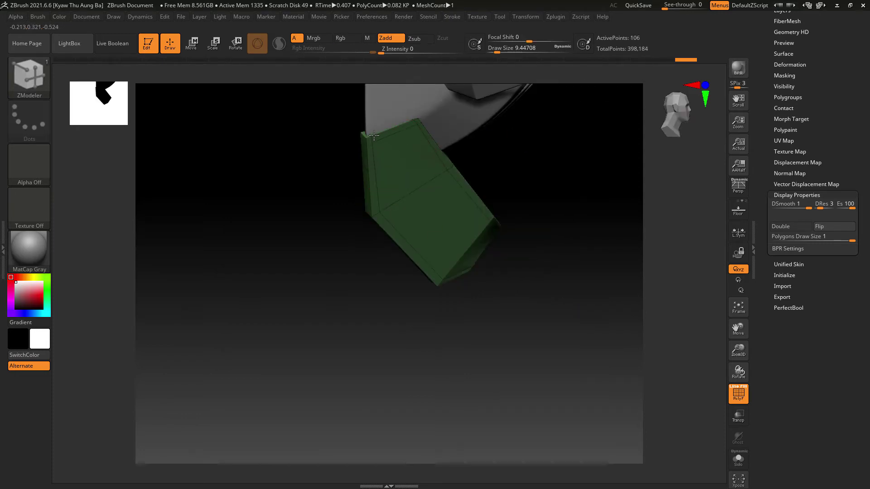
drag(546, 287, 606, 314)
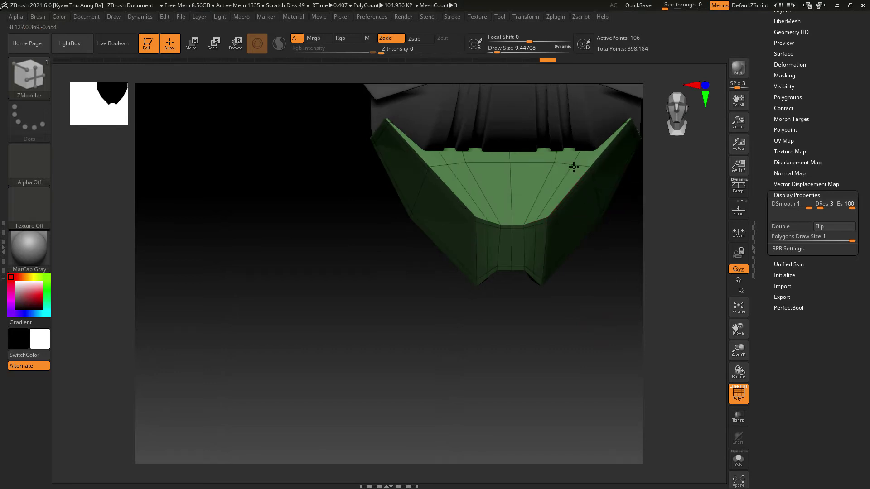
mouse_move(622, 311)
mouse_down()
mouse_move(628, 286)
mouse_move(620, 300)
mouse_up()
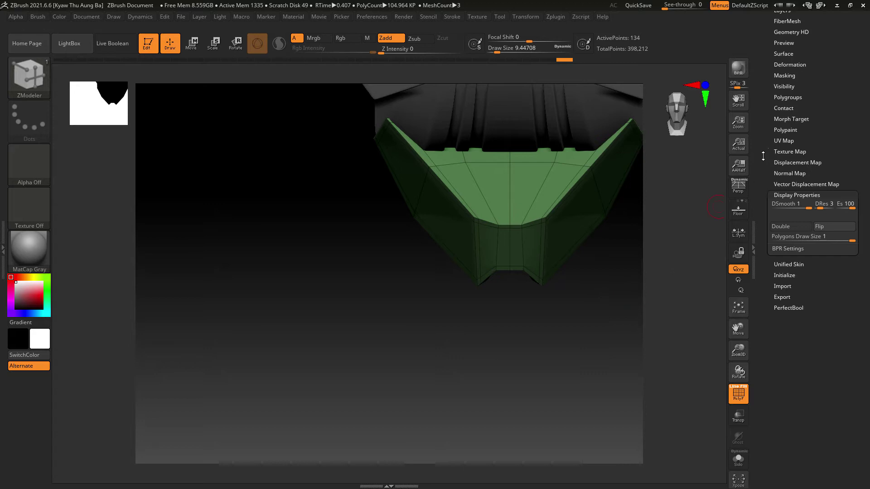
- Activate Dynamic Subdiv on the chin piece, hide the wireframe and examine the smoothed shape from the front and below
drag(771, 111, 766, 162)
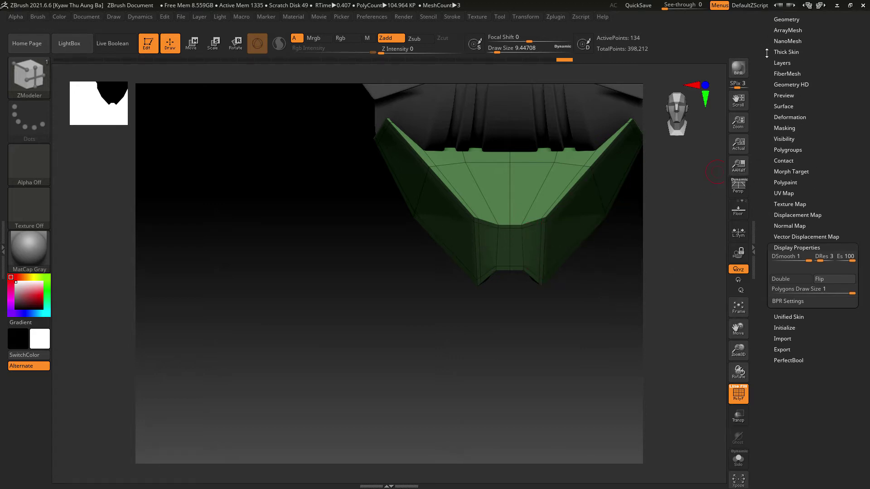
drag(767, 53, 771, 82)
click(787, 81)
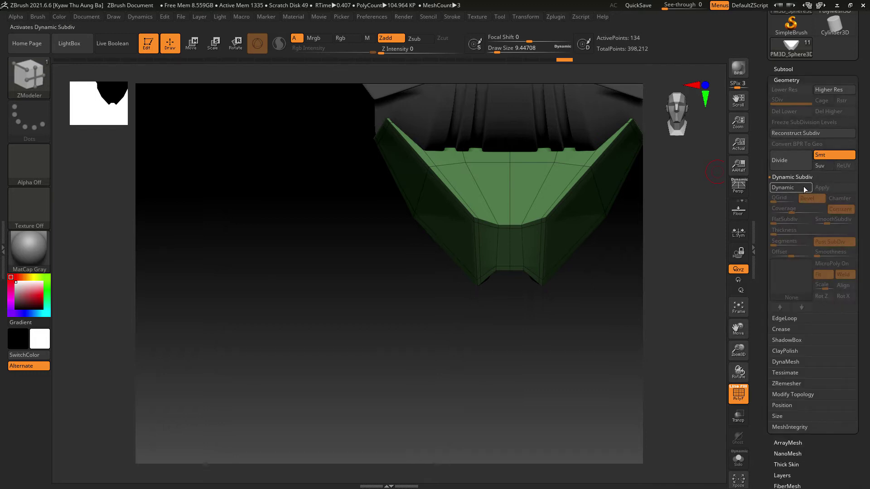
click(805, 188)
click(737, 393)
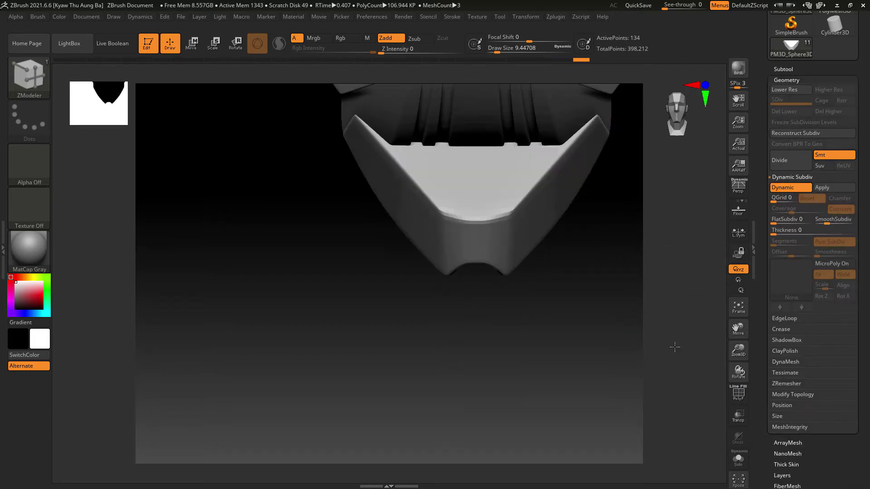
drag(675, 347, 651, 297)
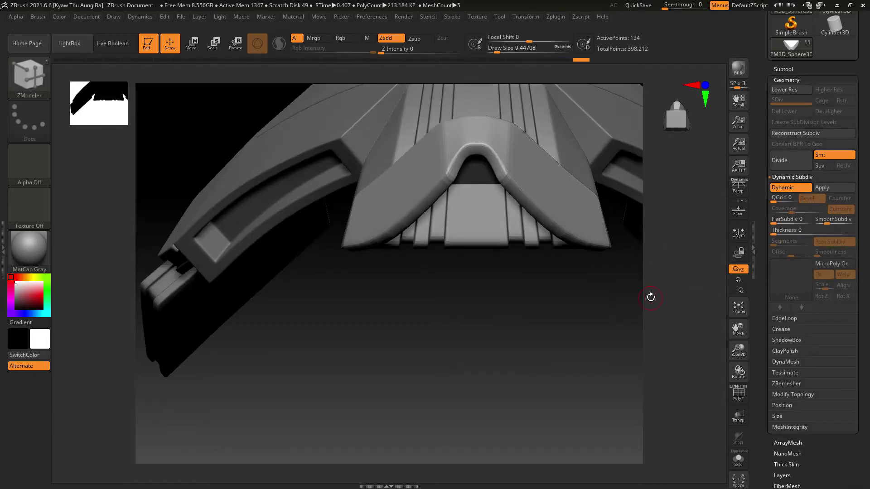
- Turn off Dynamic Subdiv, show the wireframe and insert supporting edge loops around the chin piece's underside rim and side faces
click(786, 187)
drag(683, 326, 652, 251)
click(738, 394)
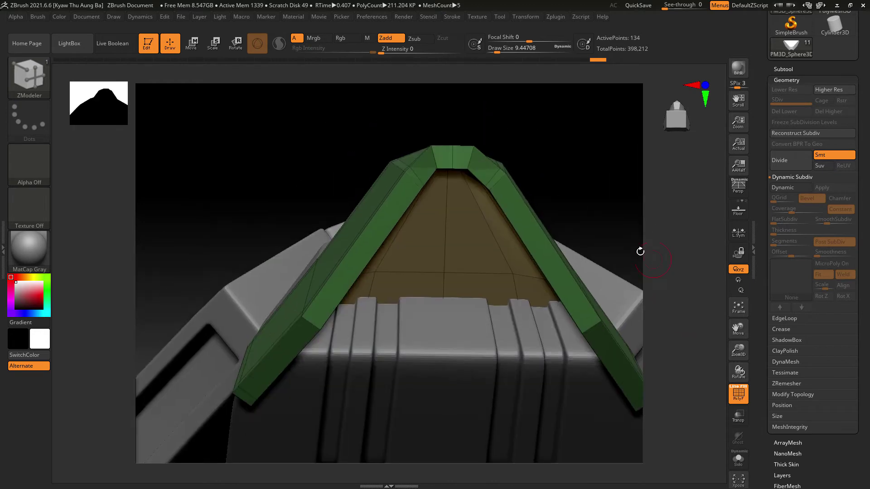
click(503, 180)
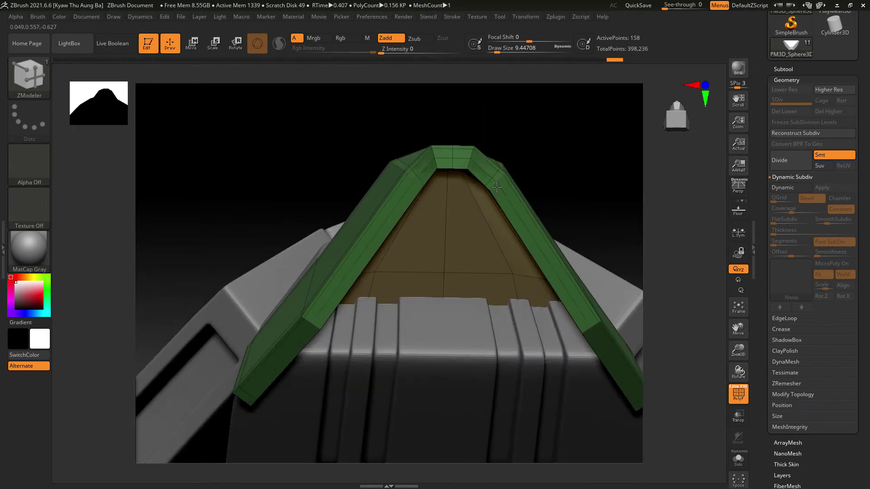
mouse_move(501, 195)
mouse_down()
mouse_move(511, 196)
mouse_move(503, 202)
mouse_up()
drag(602, 156, 652, 200)
click(419, 185)
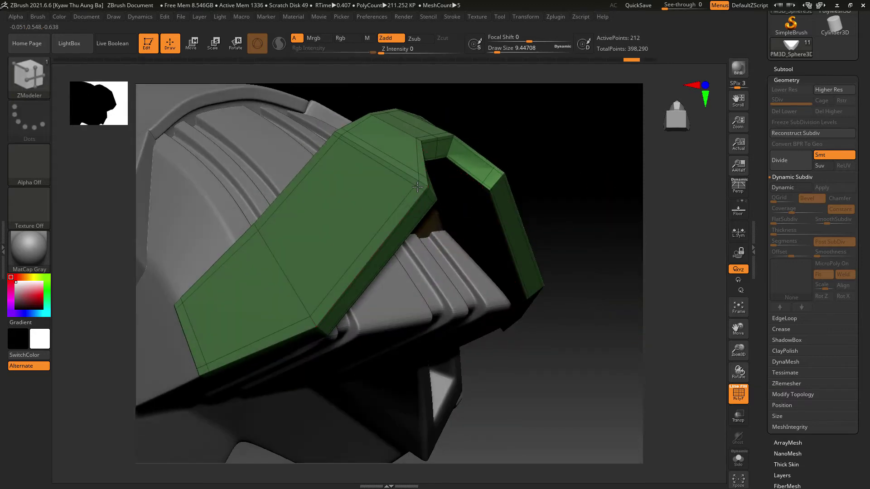
- Reactivate Dynamic Subdiv, hide the wireframe and check the smoothed chin piece from below and from the side
drag(579, 217, 671, 315)
click(790, 187)
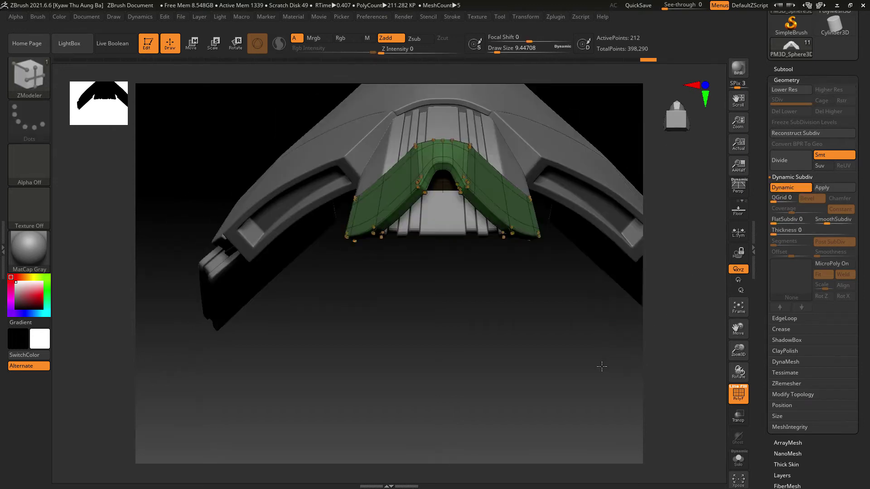
drag(602, 366, 728, 374)
click(736, 394)
mouse_move(607, 316)
mouse_down()
mouse_move(608, 352)
mouse_move(569, 370)
mouse_move(588, 377)
mouse_move(587, 327)
mouse_move(617, 328)
mouse_move(603, 333)
mouse_up()
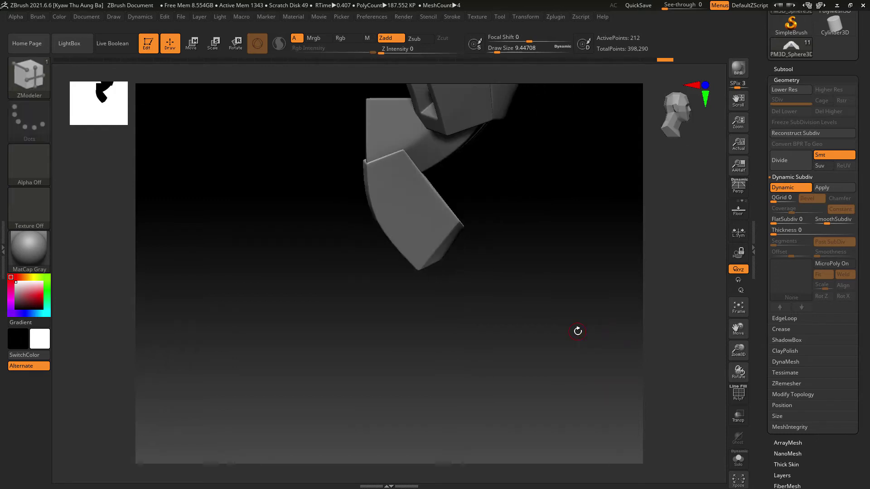
- Turn off Dynamic Subdiv, show the wireframe and clip the chin piece along its slanted front edge with the ClipCurve brush
click(743, 393)
drag(643, 390, 625, 378)
click(784, 188)
drag(635, 290, 589, 268)
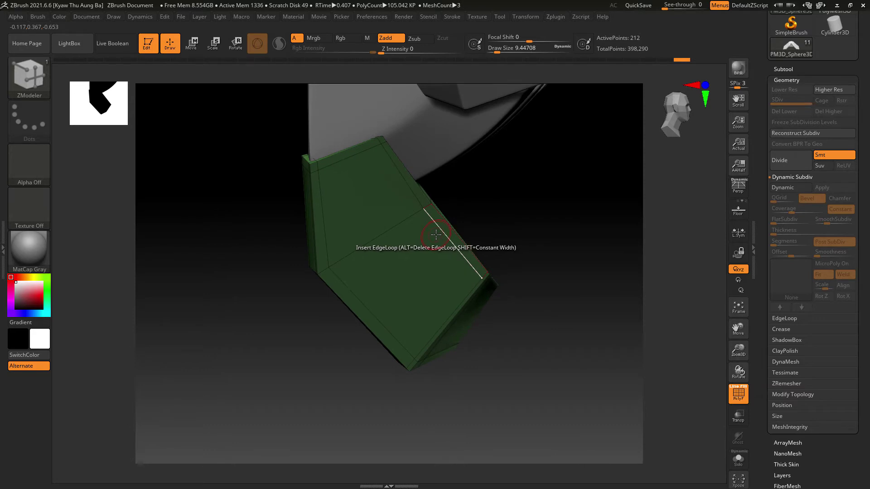
key(ctrl+shift)
mouse_move(365, 90)
ctrl+right_down()
mouse_move(514, 293)
mouse_move(412, 118)
ctrl+right_up()
alt+right_drag(550, 241, 512, 177)
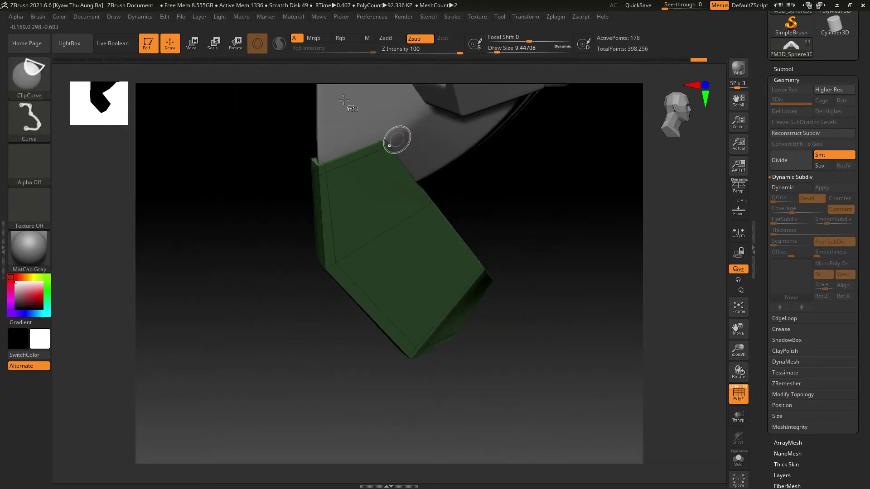
mouse_move(328, 90)
ctrl+shift+mouse_down()
mouse_move(534, 297)
mouse_move(534, 334)
ctrl+shift+mouse_up()
mouse_move(535, 336)
right_down()
mouse_move(572, 348)
mouse_move(635, 390)
mouse_move(617, 353)
right_up()
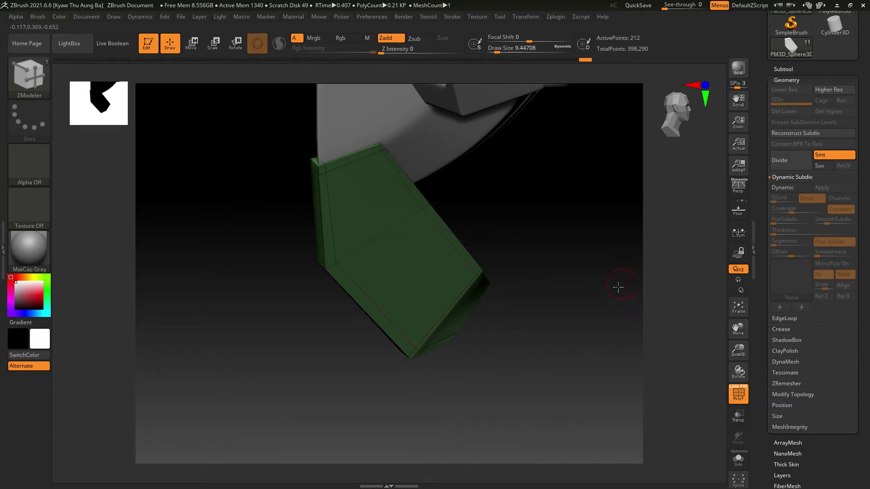
shift+right_drag(618, 287, 659, 366)
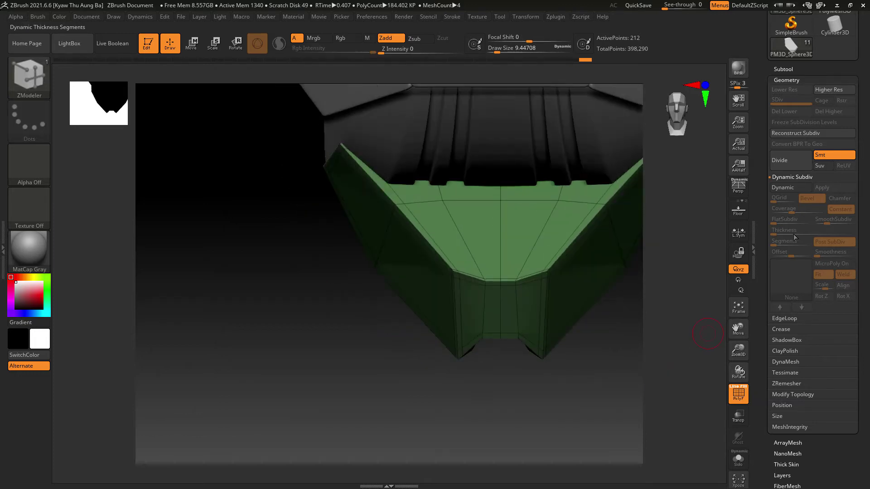
- Activate Dynamic Subdiv on the chin piece, hide the wireframe and examine the smoothed shape around its clipped front edge
click(795, 189)
ctrl+right_drag(673, 327, 648, 341)
click(747, 401)
mouse_move(643, 408)
mouse_down()
mouse_move(598, 360)
mouse_move(569, 365)
mouse_move(567, 378)
mouse_move(597, 375)
mouse_move(588, 357)
mouse_move(564, 372)
mouse_move(549, 398)
mouse_up()
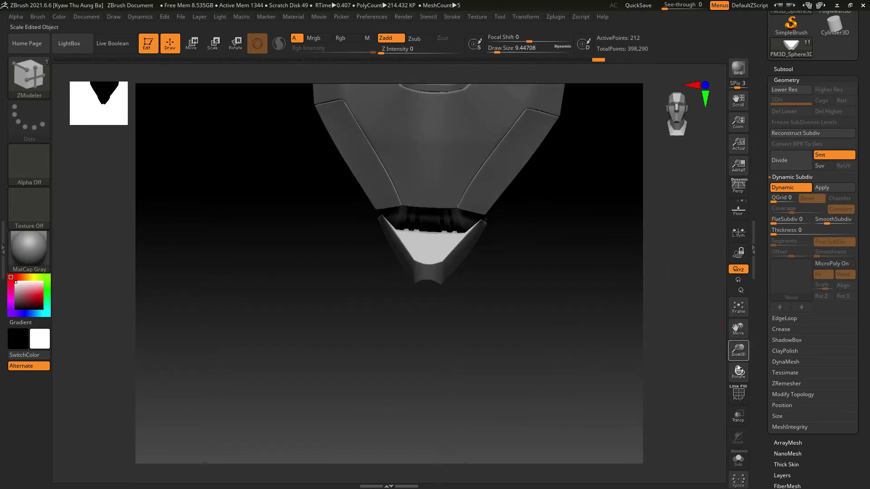
click(737, 395)
click(737, 395)
alt+drag(625, 346, 594, 360)
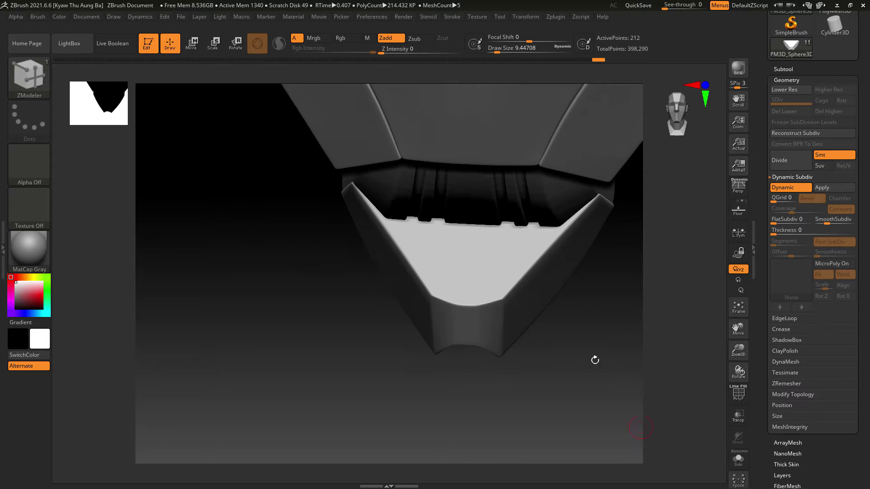
alt+drag(622, 320, 723, 363)
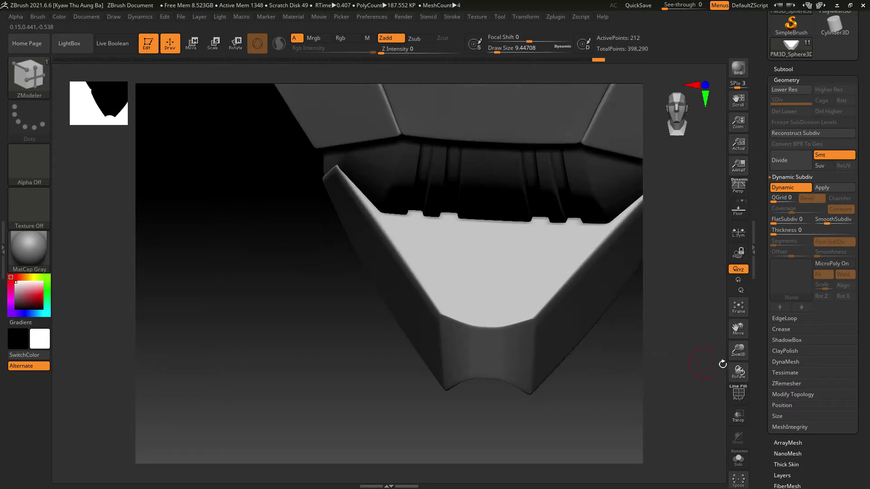
- Turn off Dynamic Subdiv, show the wireframe and insert two edge loops across the middle of the chin's underside
click(791, 188)
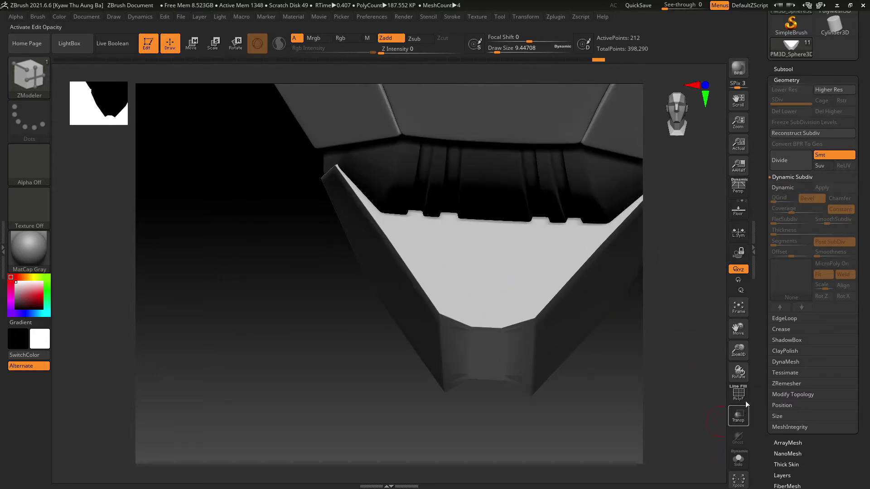
click(737, 393)
alt+drag(642, 410, 595, 420)
click(443, 284)
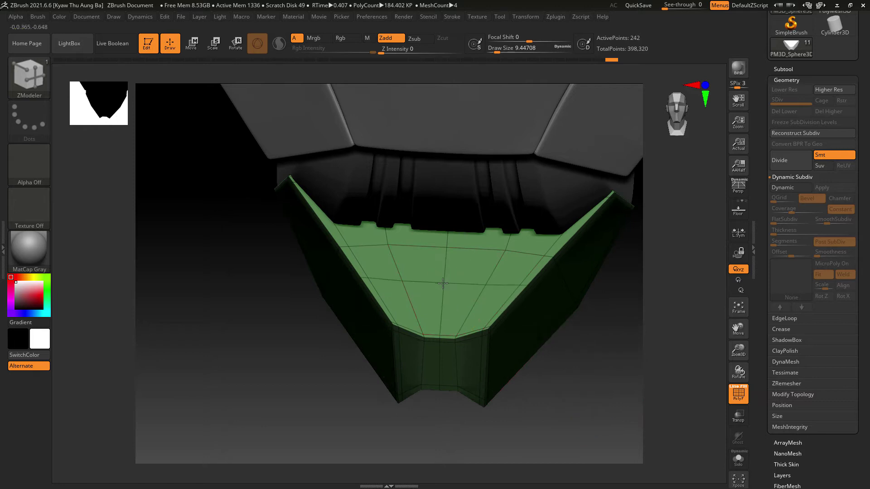
click(447, 263)
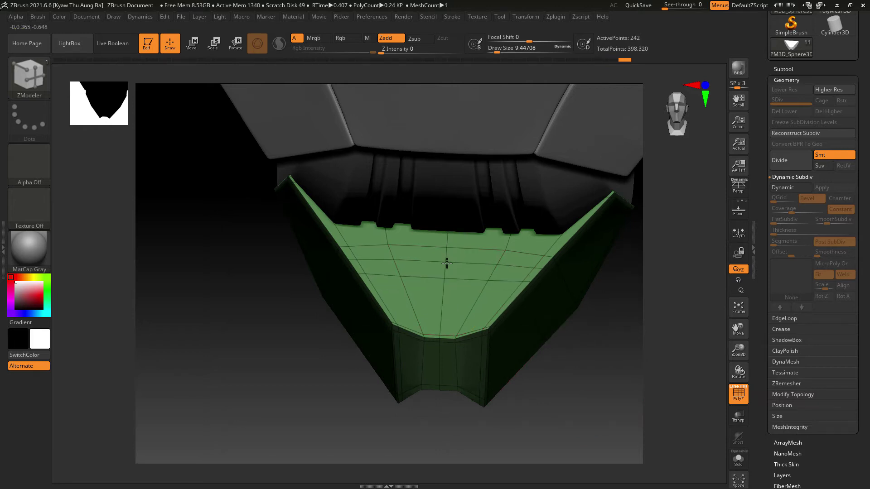
drag(618, 359, 620, 387)
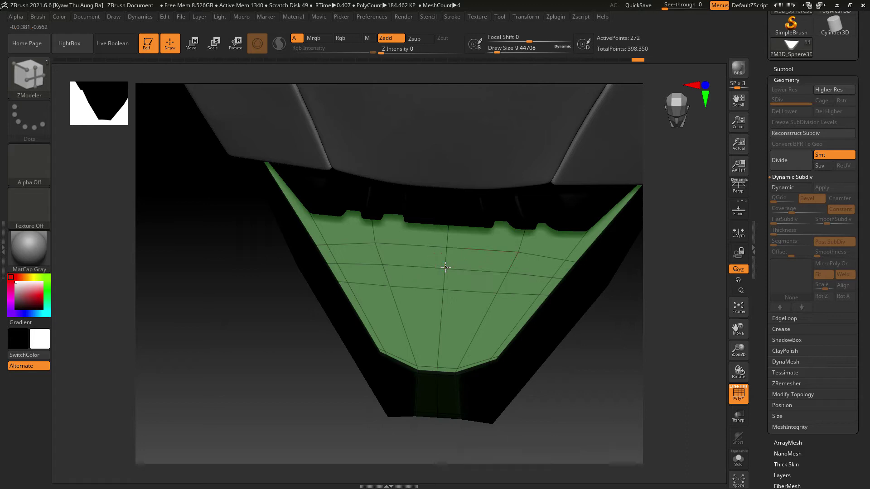
- Set the ZModeler point action to Split and split the underside's centre point into a small octagon
key(space)
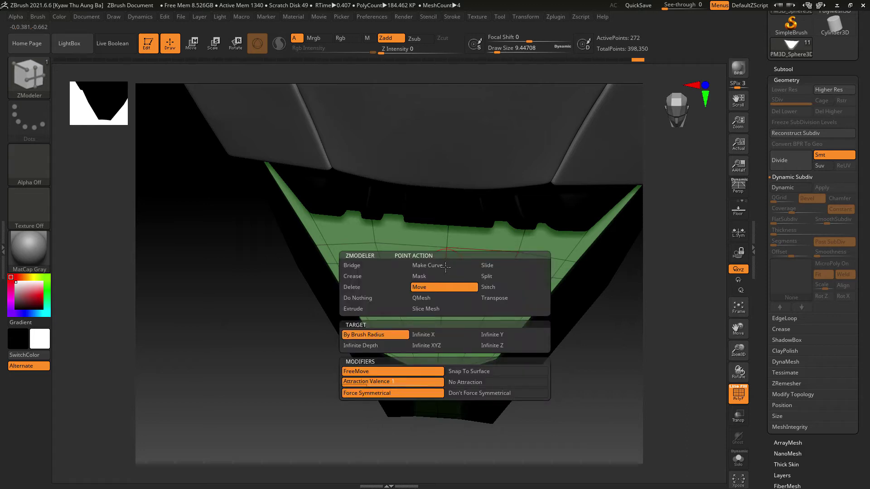
click(491, 280)
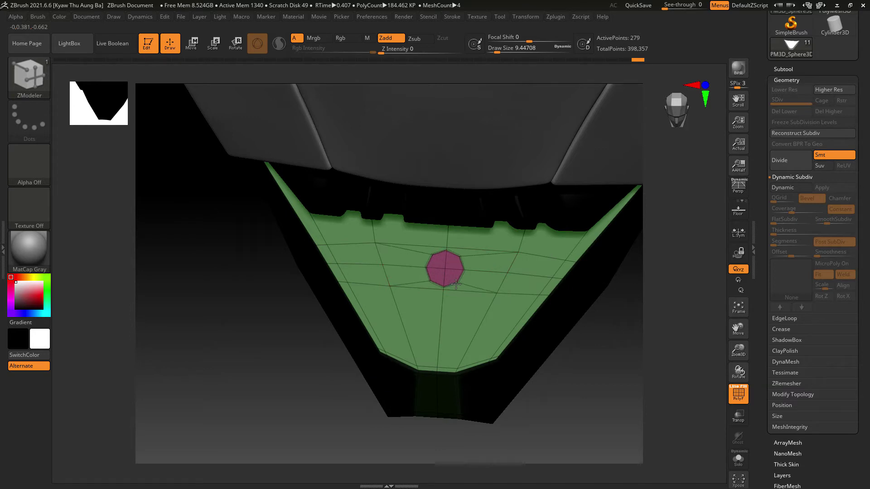
drag(581, 324, 621, 337)
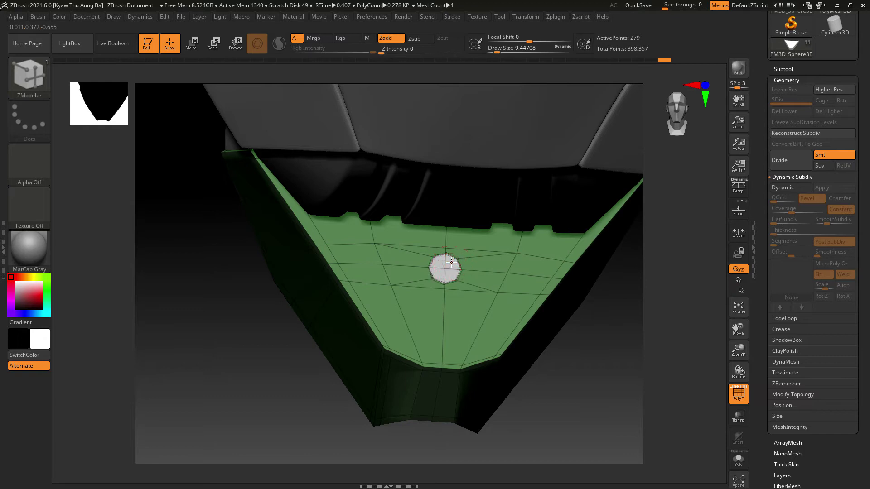
- Set the ZModeler QMesh target to A Single Poly and try pushing the octagon into the chin's underside
key(space)
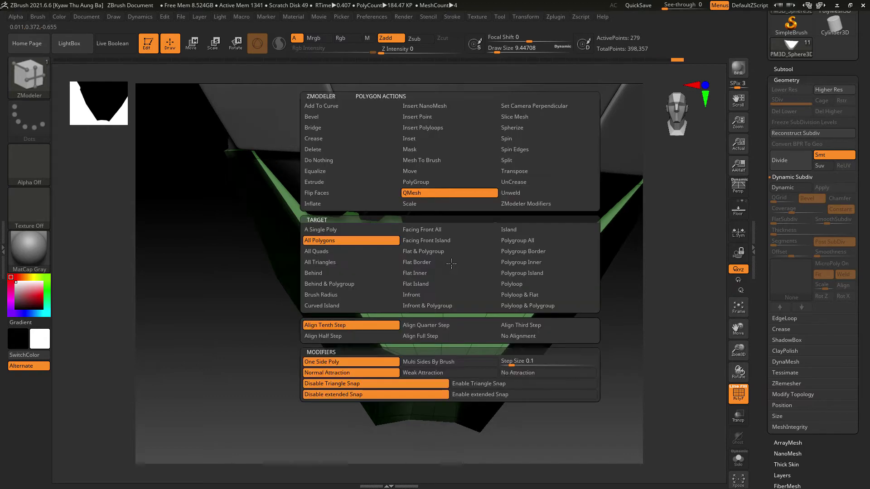
click(355, 233)
drag(686, 341, 643, 312)
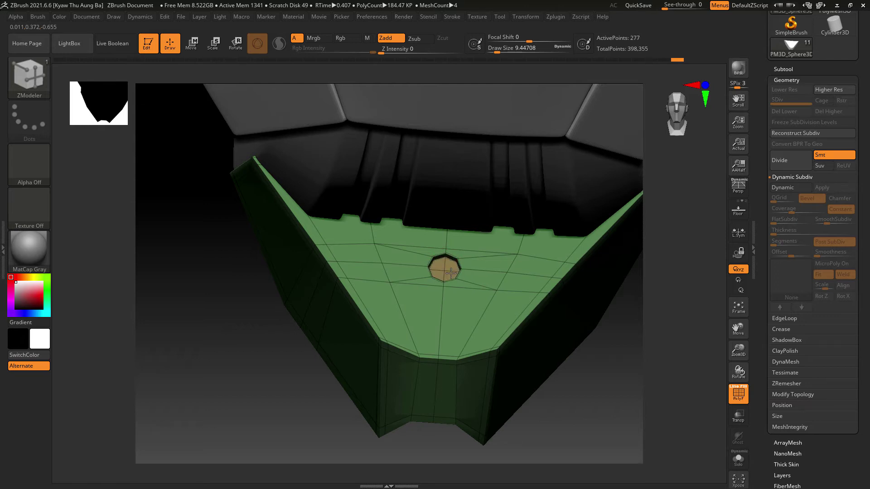
drag(666, 369, 652, 428)
key(ctrl+z)
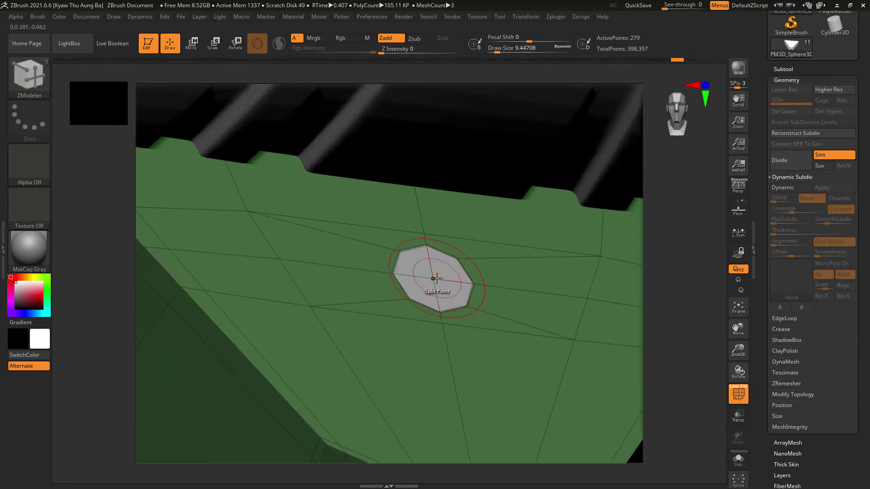
- Try to recess the octagon with an inset ring on its floor and delete the surplus edge loop
click(436, 278)
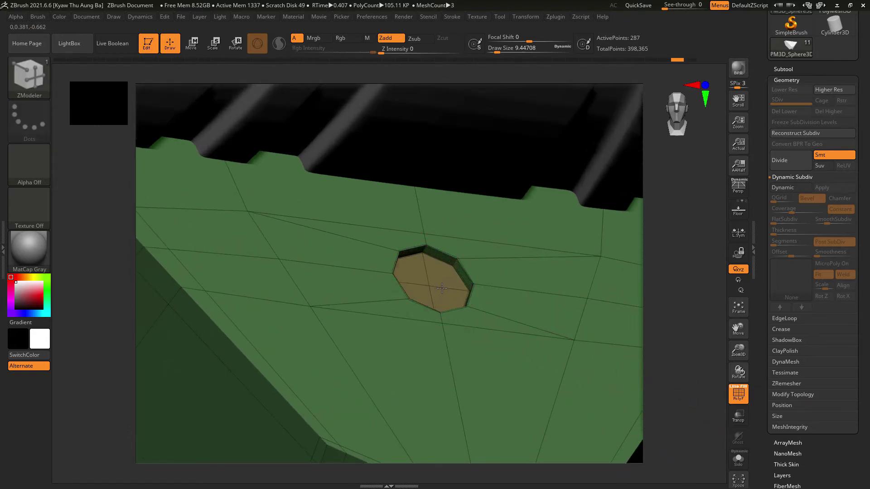
drag(443, 304, 448, 313)
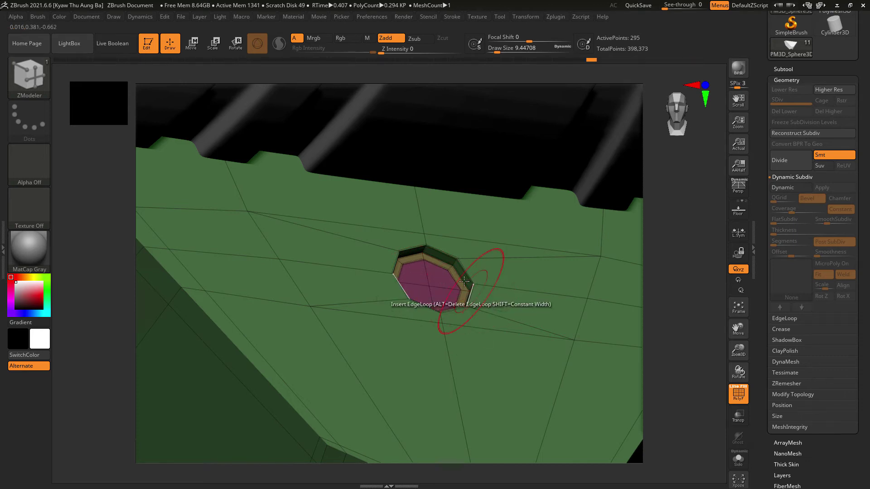
alt+click(443, 262)
drag(683, 342, 706, 425)
- Try adding supporting loops and an inset ring inside the octagonal recess, and undo back to the flat octagon
click(794, 330)
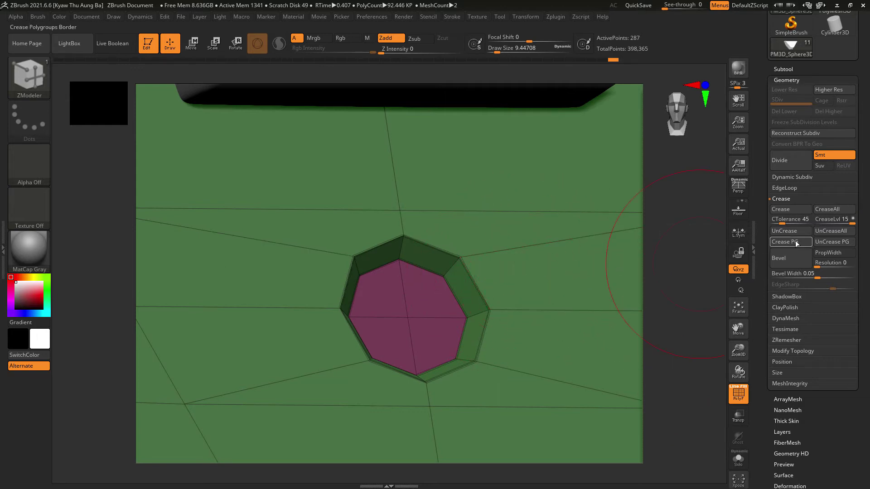
click(452, 270)
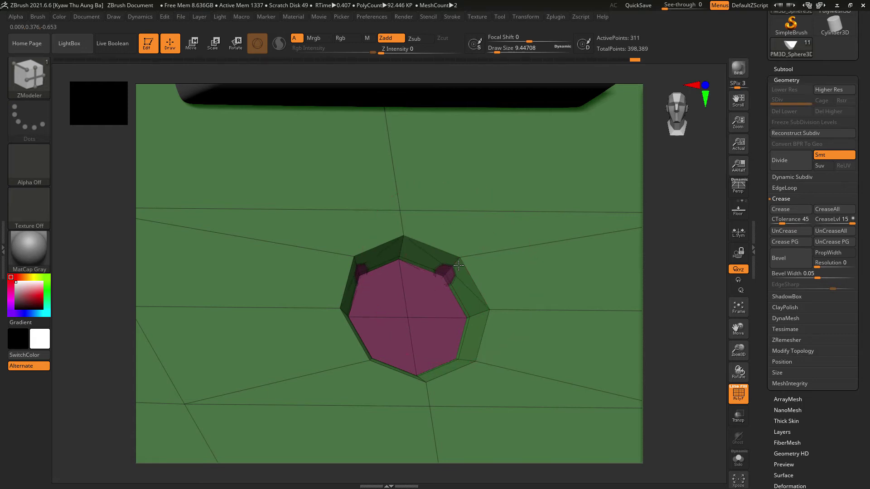
key(ctrl+z)
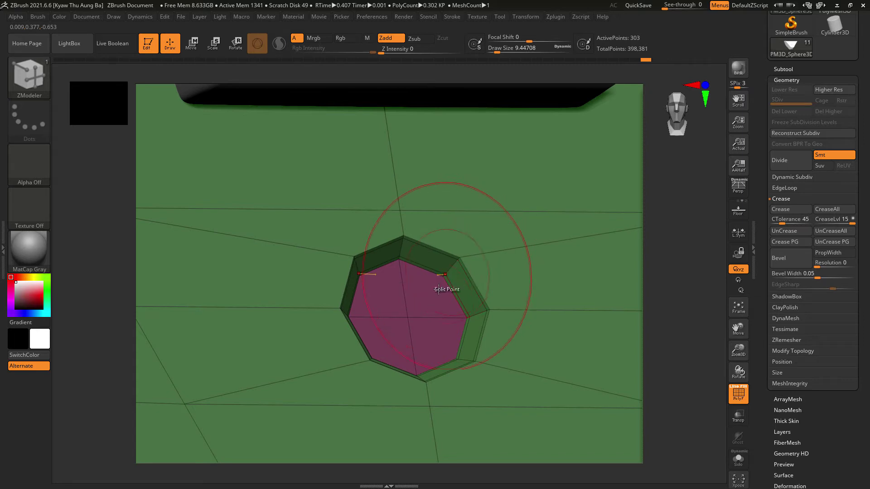
drag(409, 316, 440, 363)
key(ctrl+z)
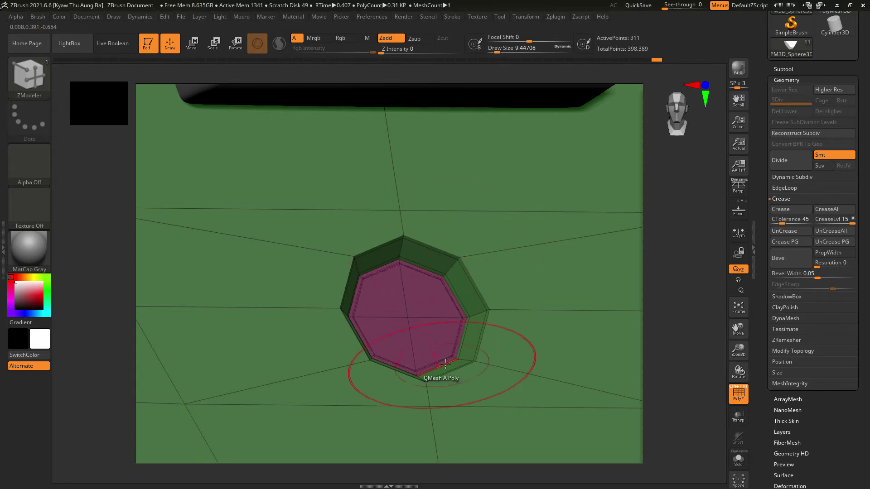
key(ctrl+z)
key(ctrl+z)
key(ctrl+z)
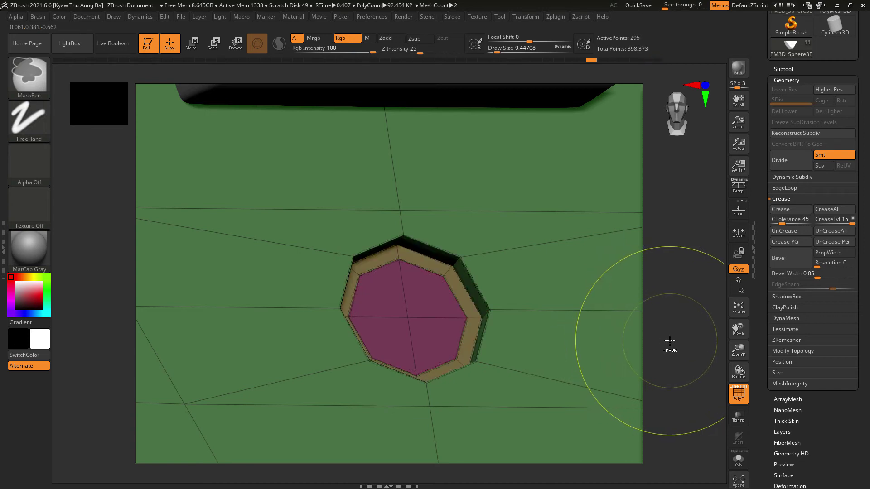
key(ctrl+z)
key(ctrl+z)
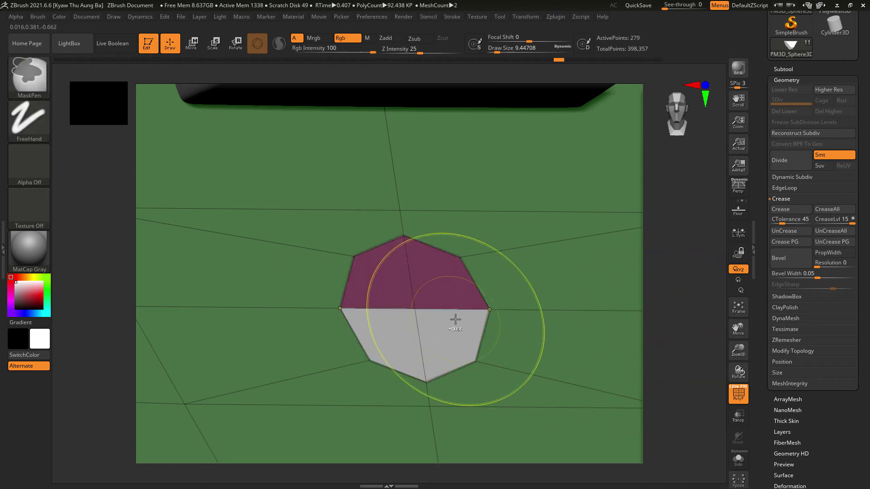
- Split the octagon's centre point to leave a thin rim ring and push the inner faces inward with QMesh
drag(415, 308, 442, 374)
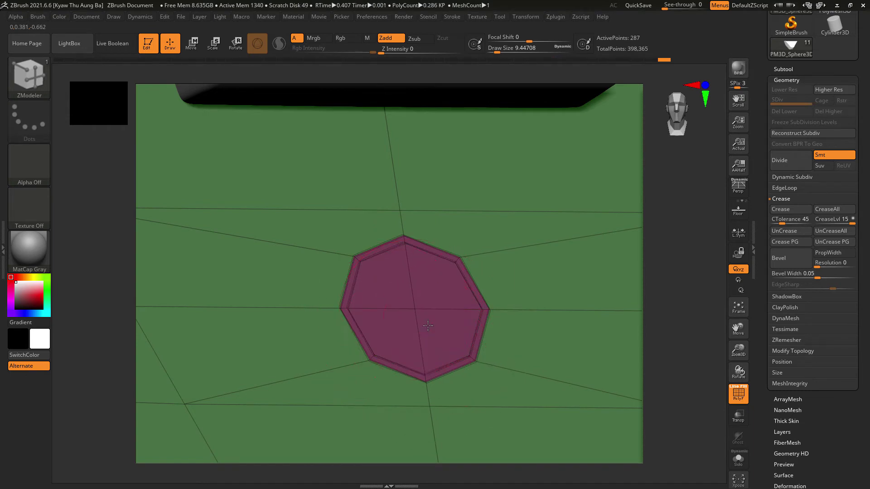
alt+click(400, 331)
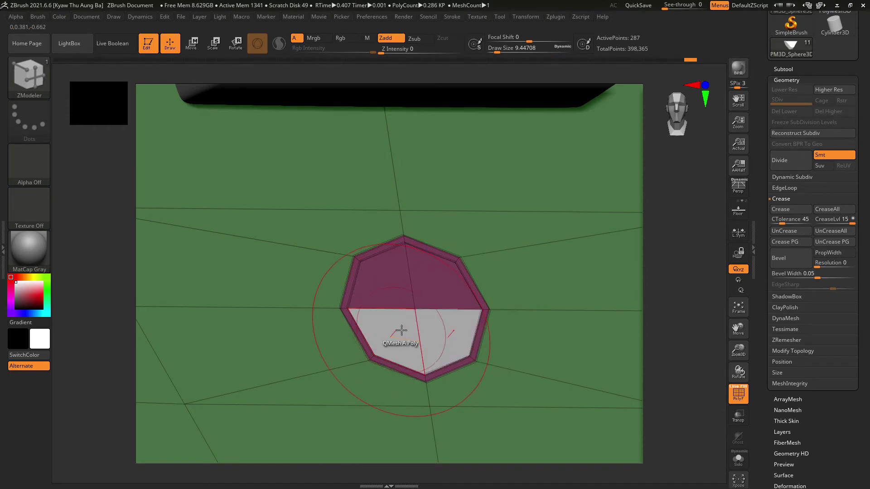
alt+click(406, 284)
alt+click(431, 281)
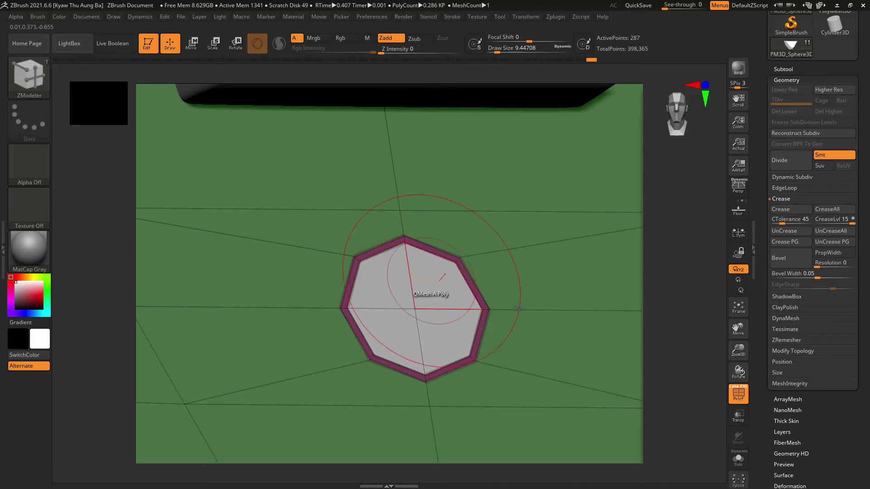
drag(675, 333, 707, 334)
drag(409, 288, 404, 313)
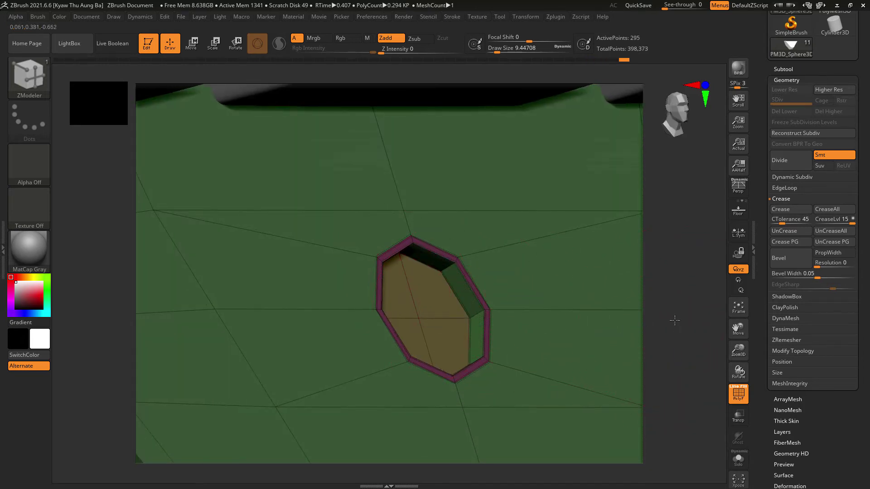
- Split the centre point of the recess floor to form a thin inset ring just inside its border
drag(675, 320, 657, 320)
drag(435, 301, 440, 377)
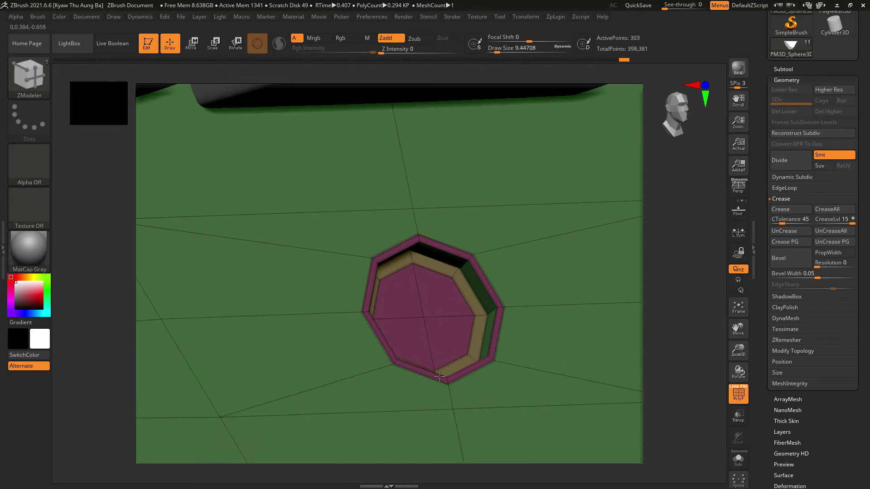
key(ctrl+z)
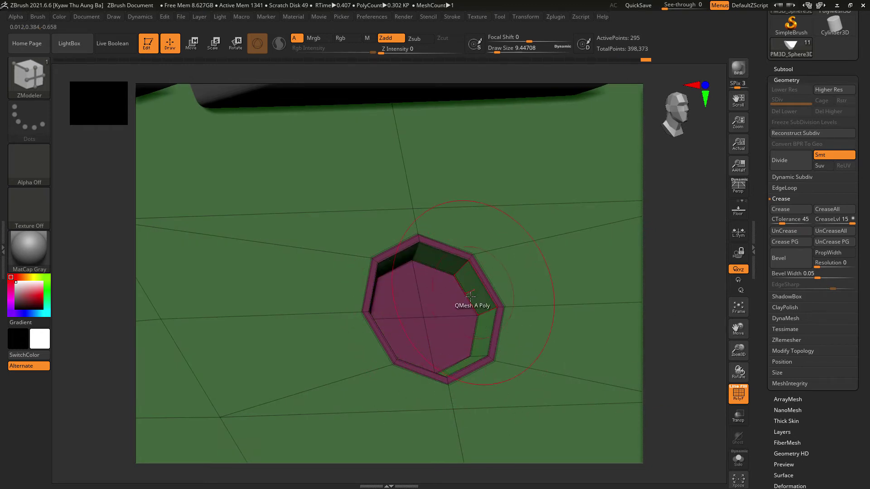
drag(429, 330, 440, 369)
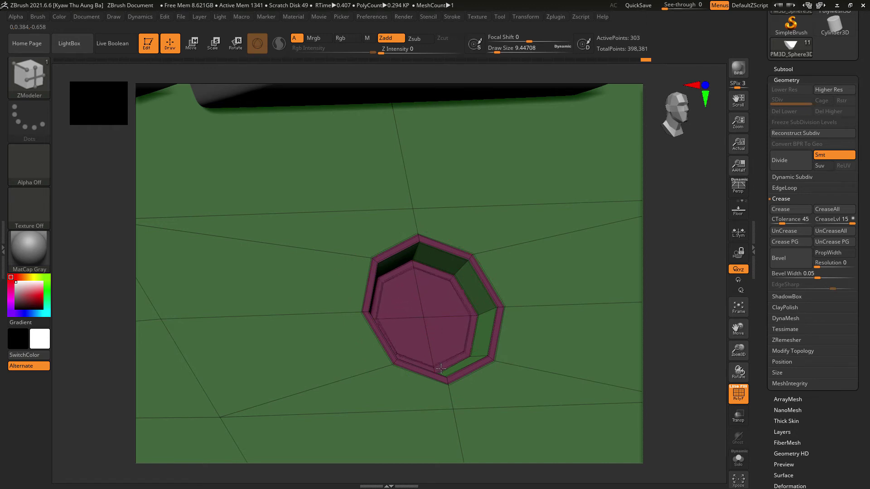
- Insert supporting edge loops around the recess walls near the floor and rim, and uncrease all edges
click(455, 275)
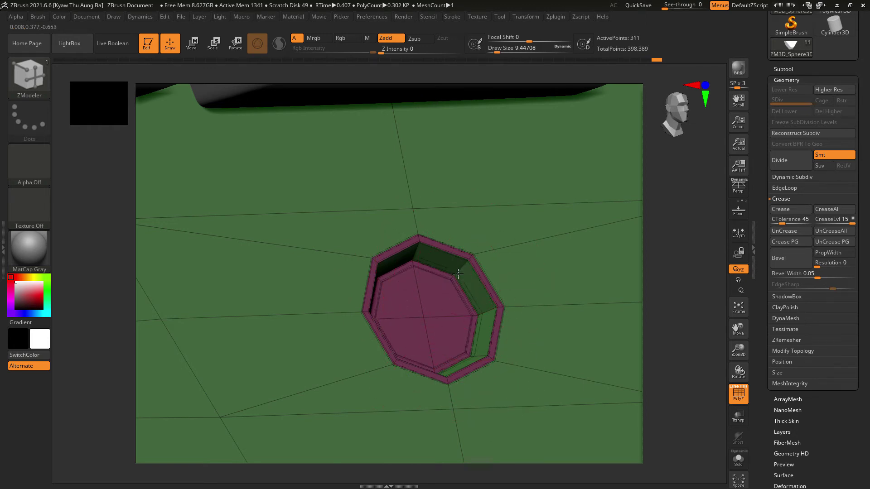
click(467, 266)
click(824, 233)
alt+drag(697, 371, 655, 338)
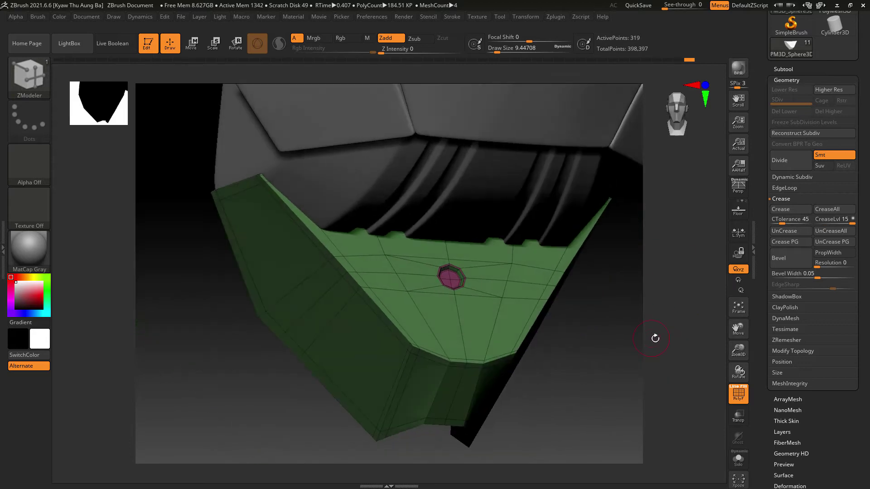
- Activate Dynamic Subdiv, hide the wireframe and examine the smoothed round recess on the chin's underside
click(792, 179)
click(792, 189)
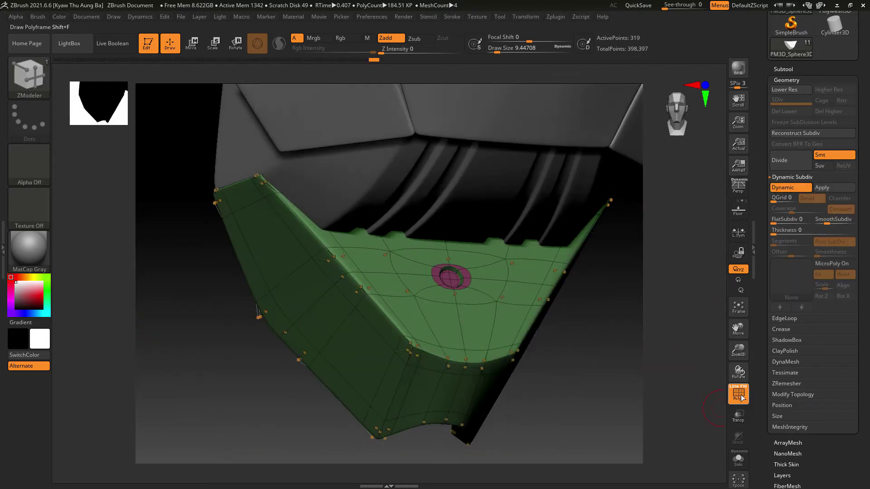
click(741, 398)
drag(707, 389, 590, 371)
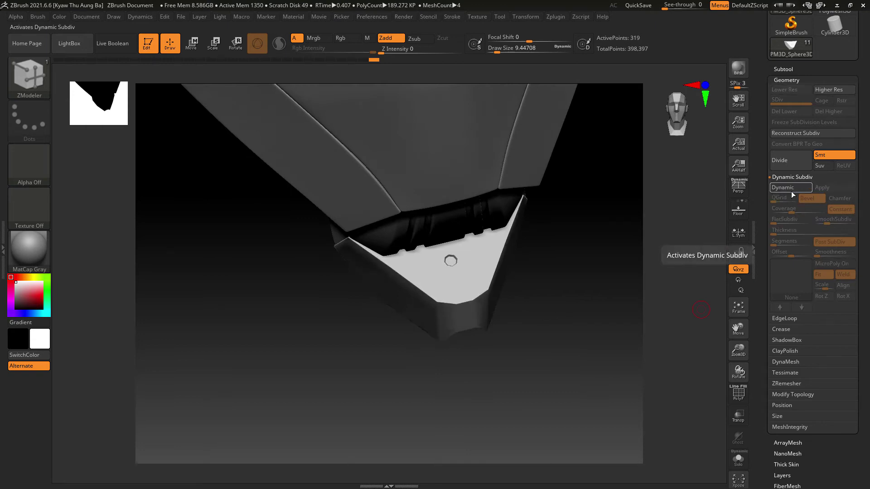
- Turn off Dynamic Subdiv and insert edge loops across the chin's underside just below the round recess to border a narrow strip
click(738, 393)
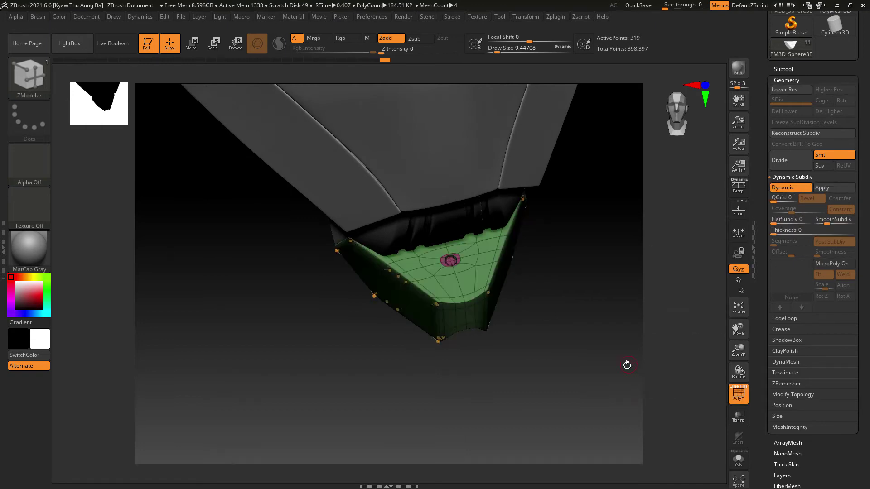
mouse_move(627, 362)
mouse_down()
mouse_move(619, 359)
mouse_move(633, 400)
mouse_up()
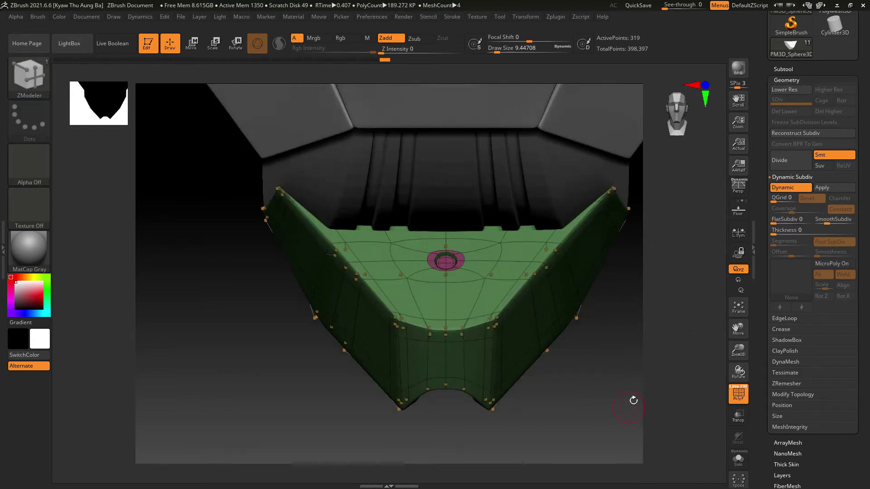
click(806, 188)
drag(666, 363, 500, 328)
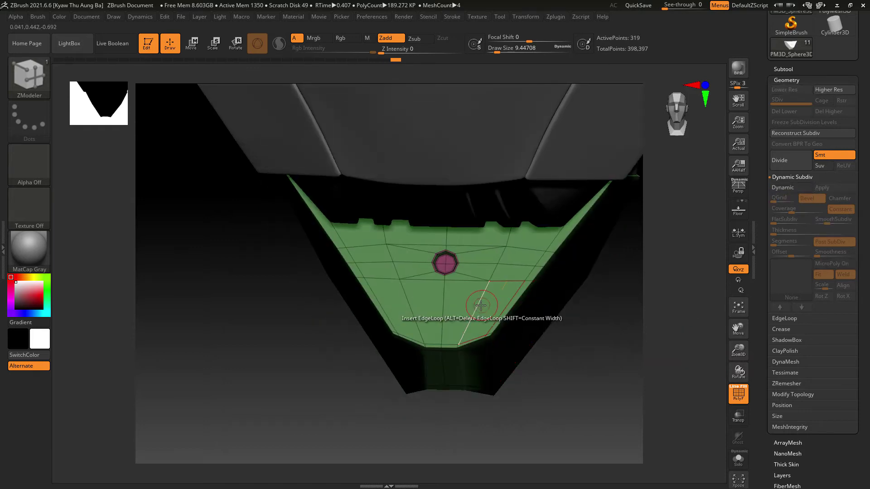
click(480, 307)
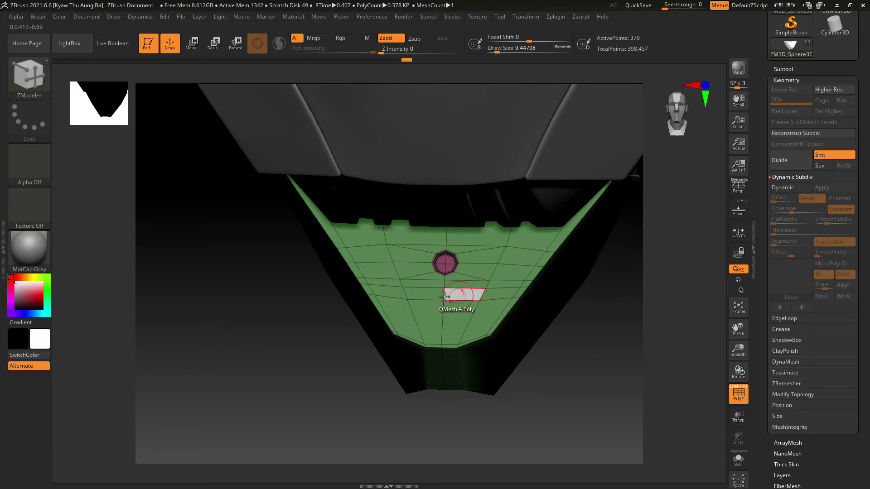
- Push the two middle polygons of the strip inward with QMesh to form a slot and add supporting edge loops along it
drag(588, 342, 609, 390)
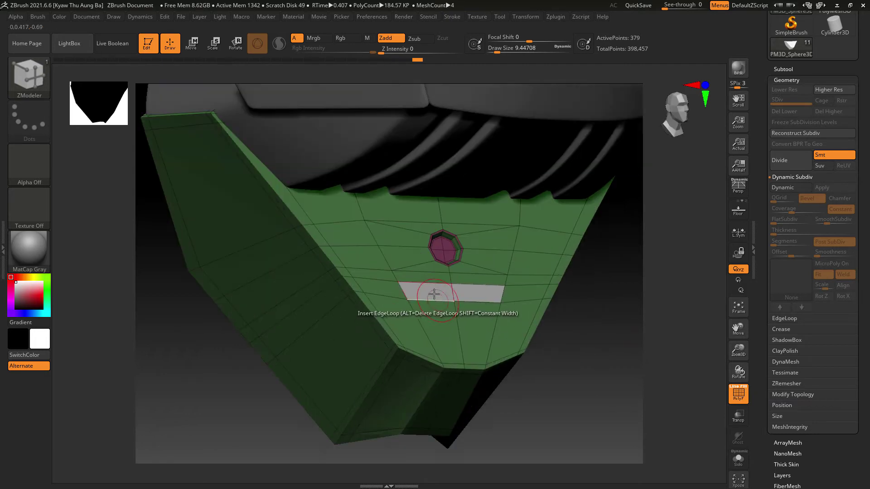
drag(434, 293, 427, 296)
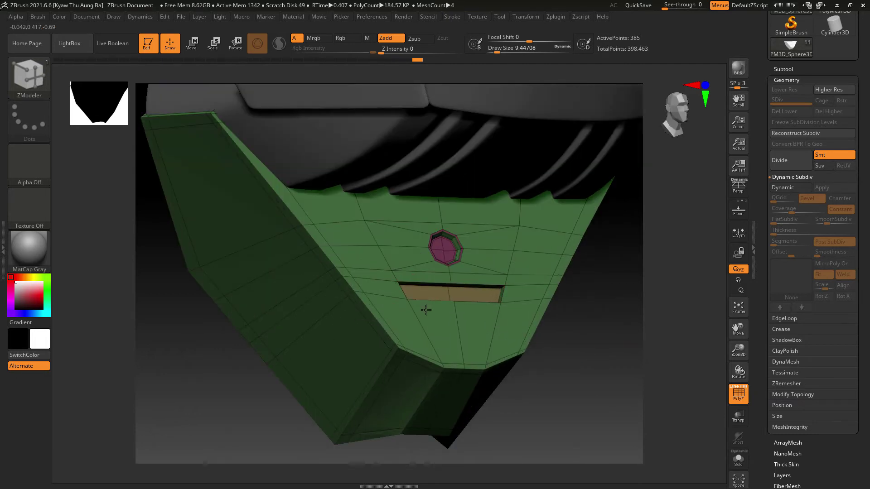
drag(631, 328, 635, 392)
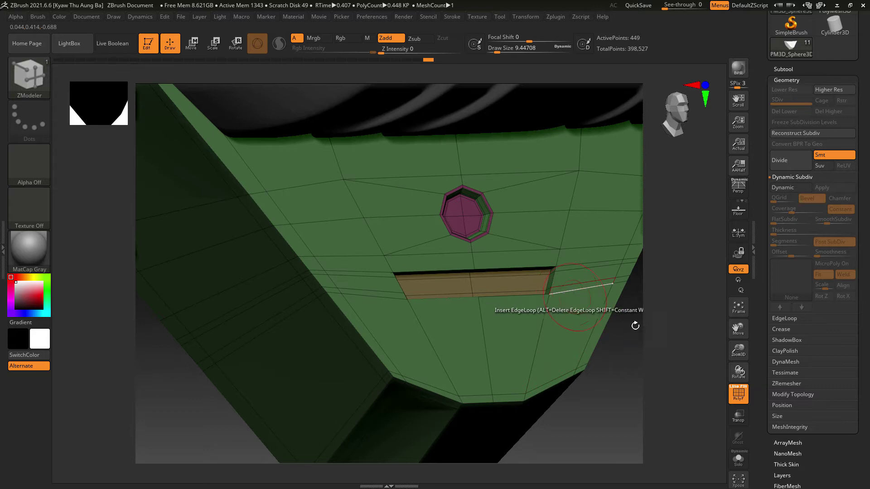
- Preview the slot with Dynamic Subdiv and the wireframe hidden, then return to the unsmoothed mesh
drag(635, 326, 649, 401)
click(784, 188)
drag(648, 401, 713, 345)
key(shift+f)
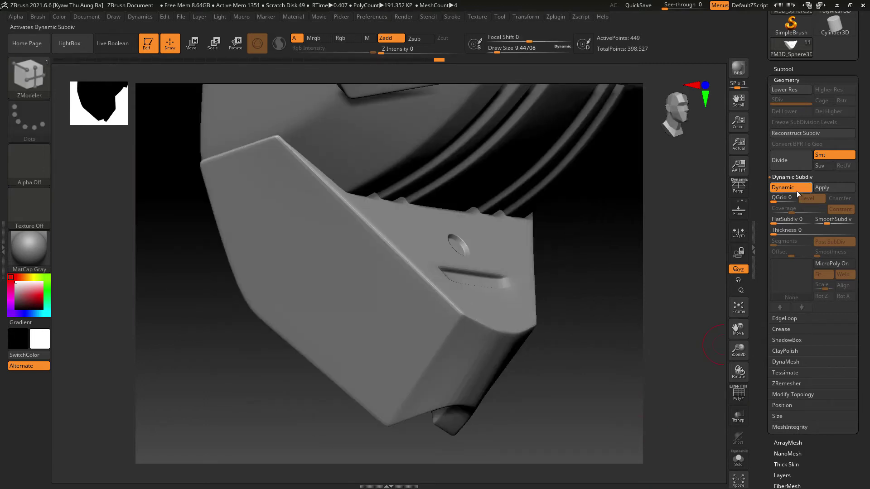
click(798, 193)
shift+drag(633, 326, 656, 361)
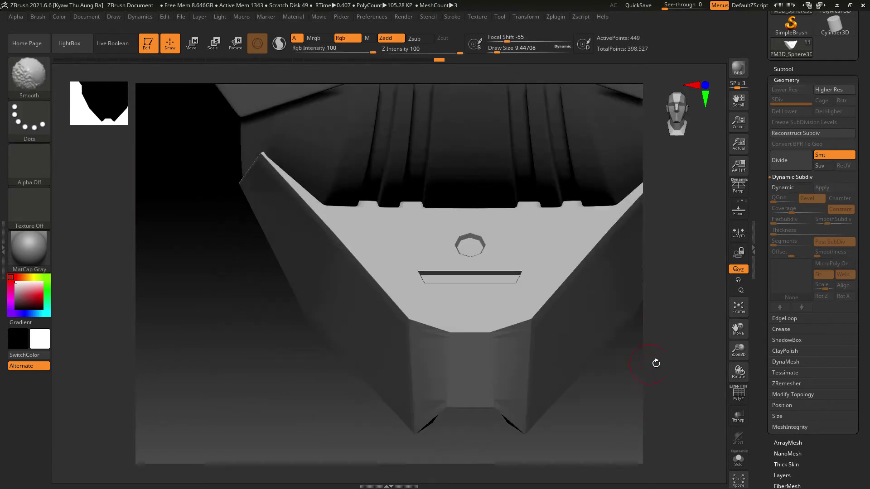
click(794, 189)
click(794, 190)
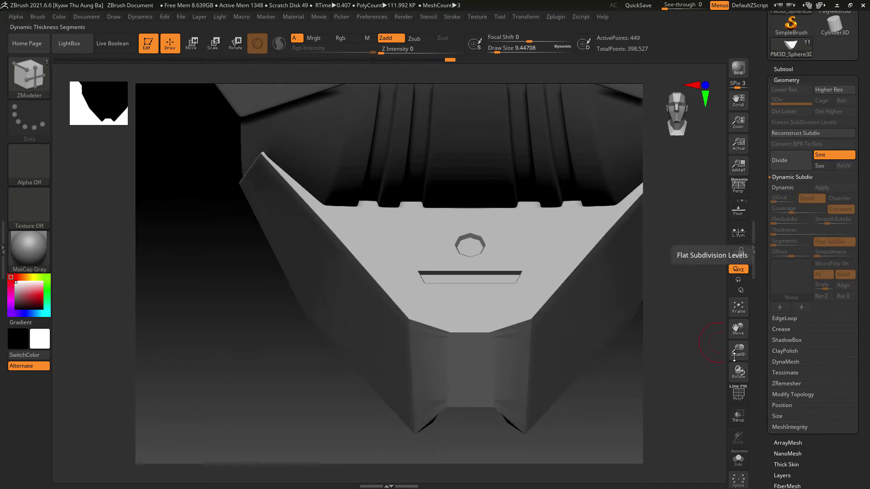
- Show the wireframe and insert supporting edge loops around the slot's inner walls
click(738, 395)
drag(700, 422, 652, 378)
click(584, 281)
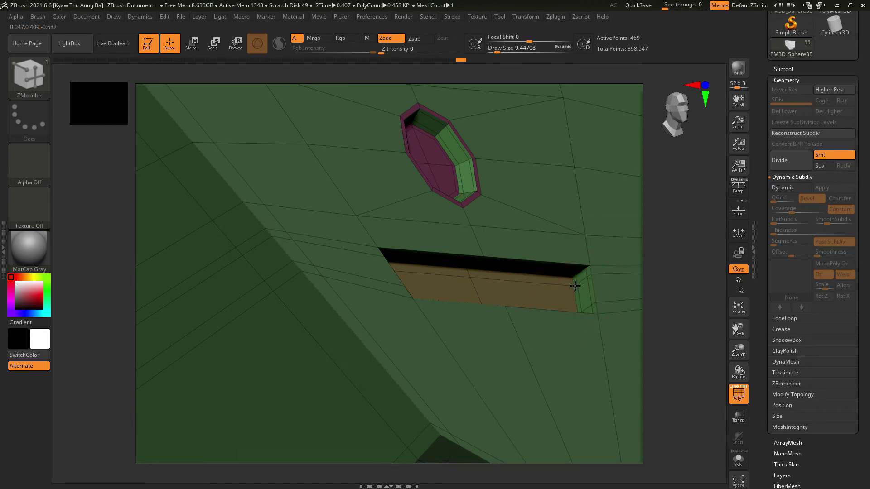
- Activate Dynamic Subdiv, hide the wireframe and examine the smoothed slot and front corners of the chin
click(783, 187)
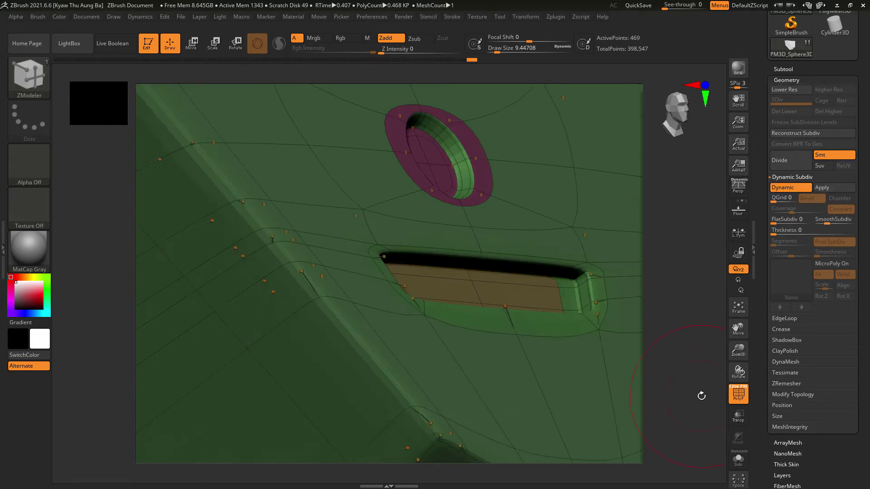
alt+drag(701, 396, 670, 320)
drag(654, 382, 631, 408)
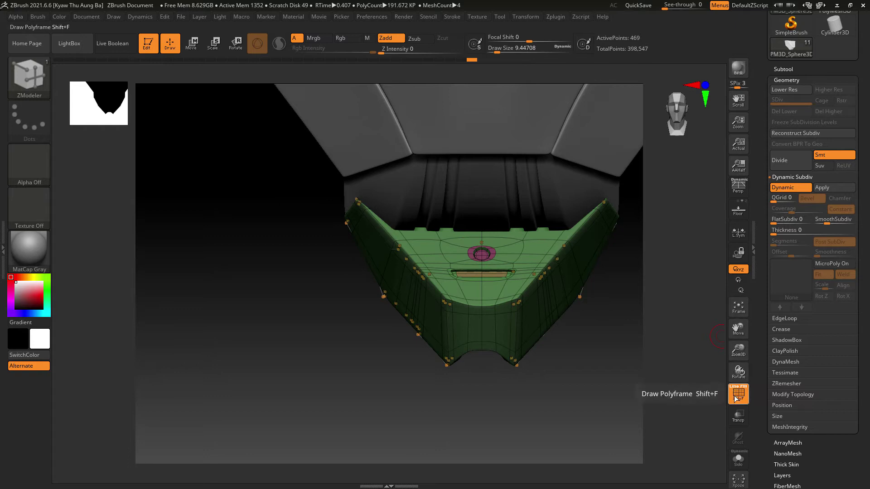
click(736, 398)
mouse_move(584, 387)
mouse_down()
mouse_move(591, 380)
mouse_move(605, 419)
mouse_move(605, 375)
mouse_move(582, 313)
mouse_move(594, 320)
mouse_move(592, 303)
mouse_move(588, 322)
mouse_move(573, 330)
mouse_move(566, 266)
mouse_move(568, 319)
mouse_move(536, 322)
mouse_move(557, 326)
mouse_move(571, 383)
mouse_move(564, 397)
mouse_move(589, 386)
mouse_up()
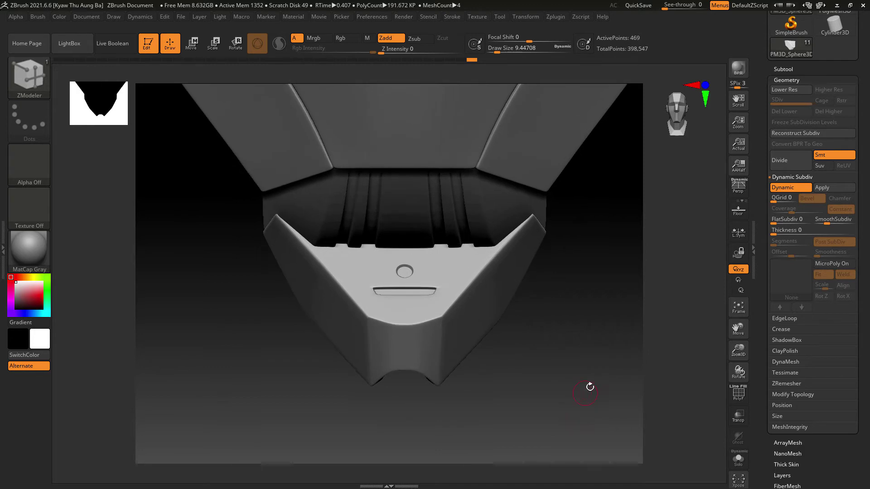
- Turn off Dynamic Subdiv and insert supporting edge loops lengthwise beside both ends of the slot
click(789, 187)
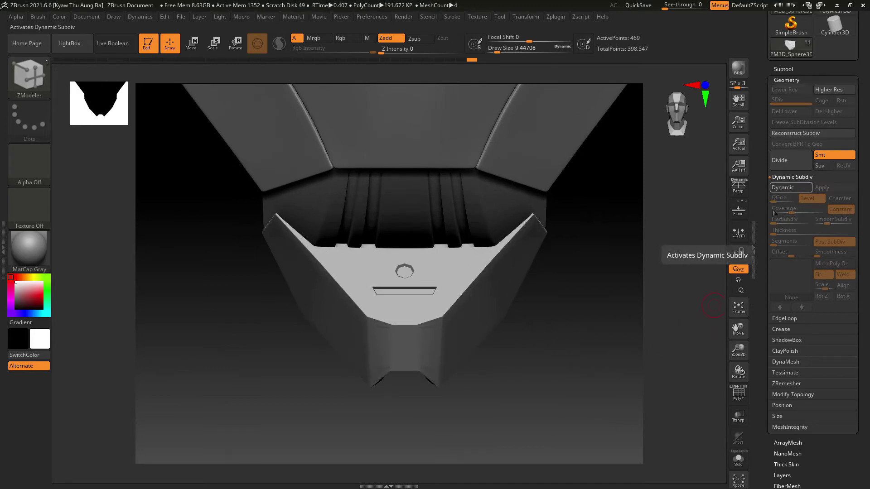
click(738, 393)
drag(627, 372, 638, 405)
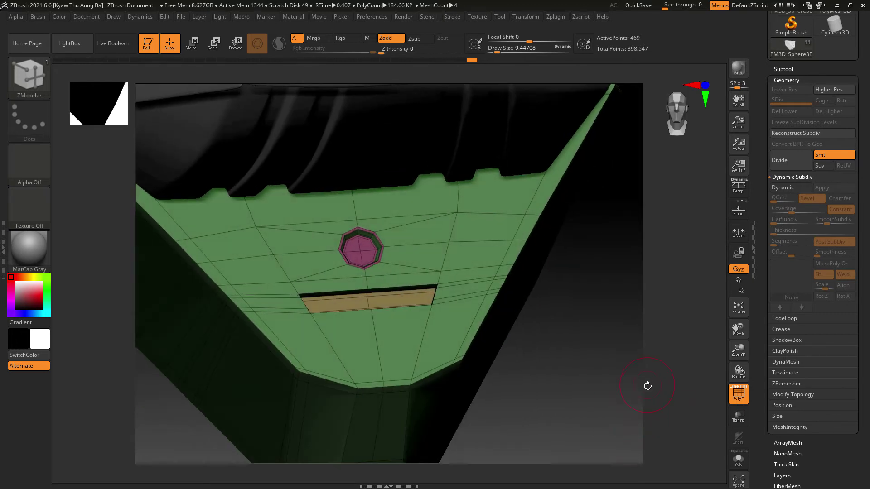
drag(600, 358, 591, 377)
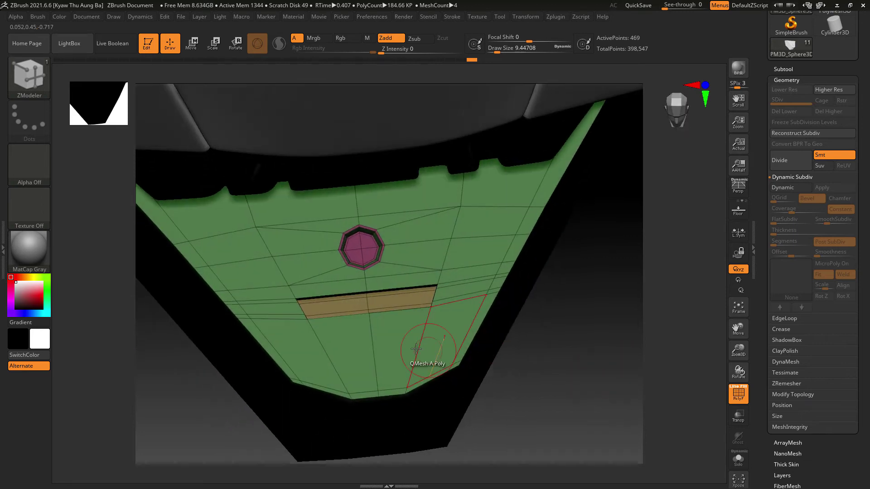
click(452, 304)
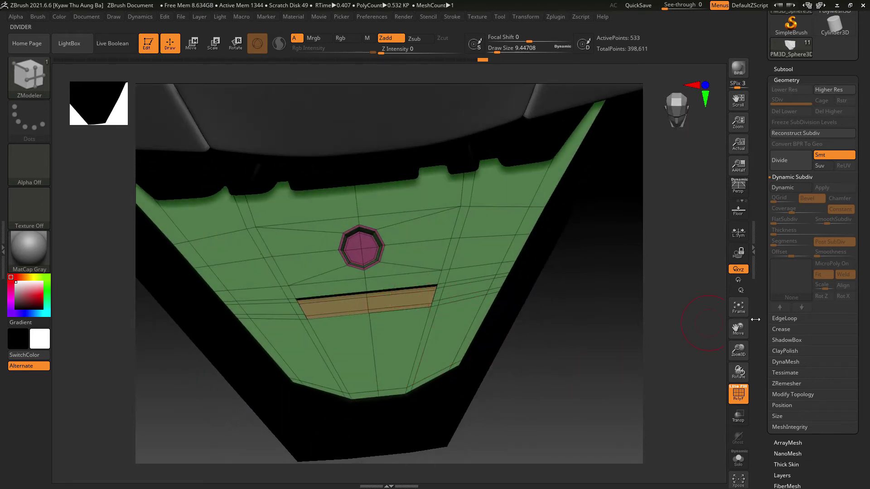
- Smooth the chin with Dynamic Subdiv, hide the wireframe and examine the sharpened front corners and slot ends
click(790, 188)
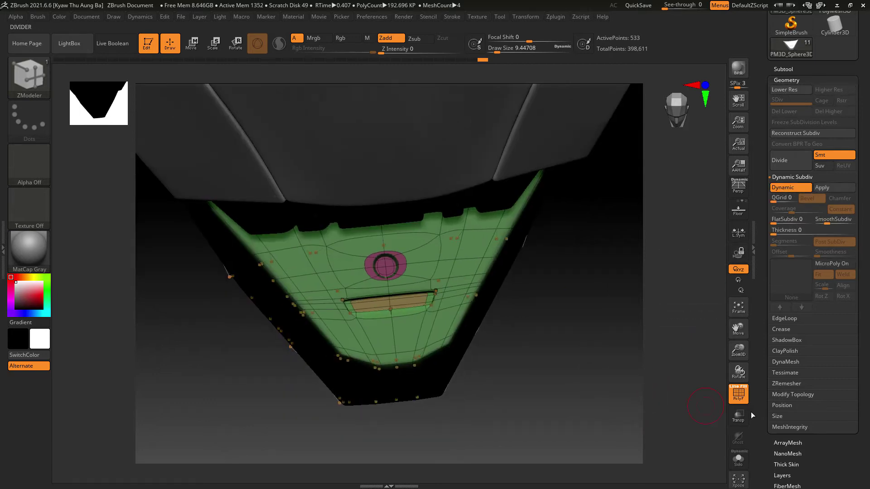
click(743, 400)
mouse_move(610, 401)
mouse_down()
mouse_move(586, 369)
mouse_move(602, 382)
mouse_move(590, 382)
mouse_move(595, 392)
mouse_move(596, 358)
mouse_move(602, 376)
mouse_move(625, 387)
mouse_move(576, 394)
mouse_up()
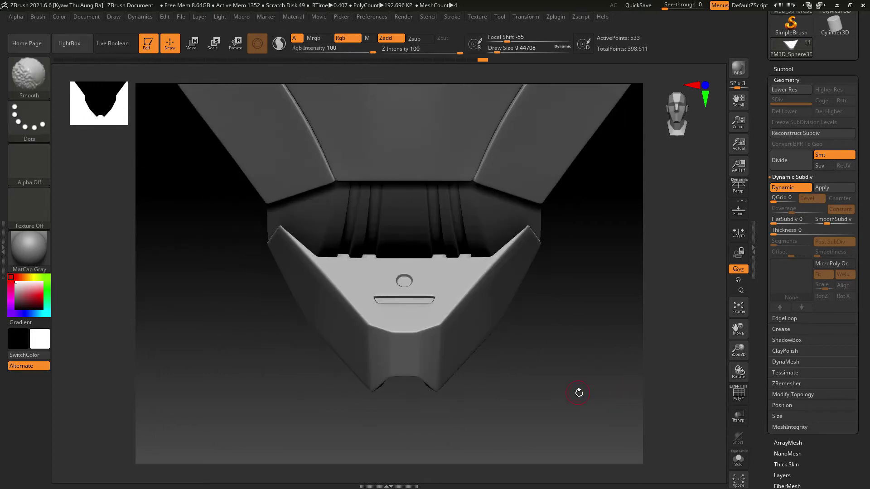
- Adjust the corners of the notch in the chin's lower front edge with the Move brush and check the whole head
click(27, 97)
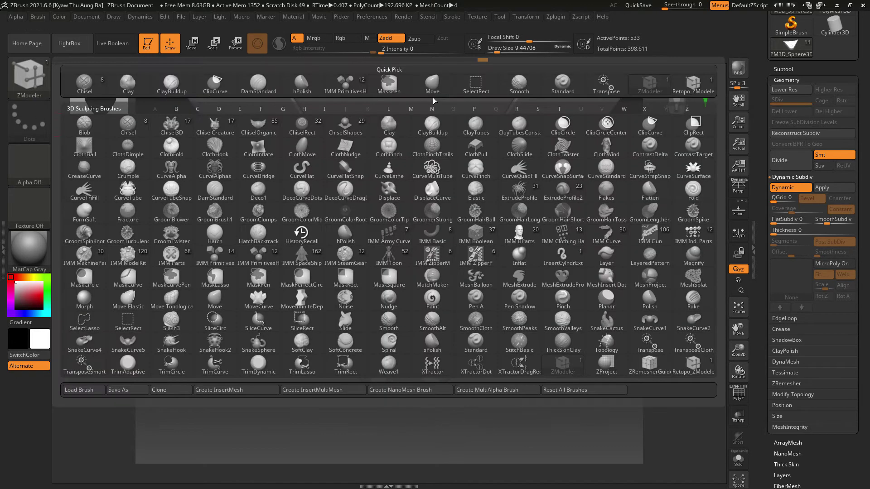
click(432, 86)
mouse_move(510, 385)
mouse_down()
mouse_move(545, 398)
mouse_move(543, 430)
mouse_up()
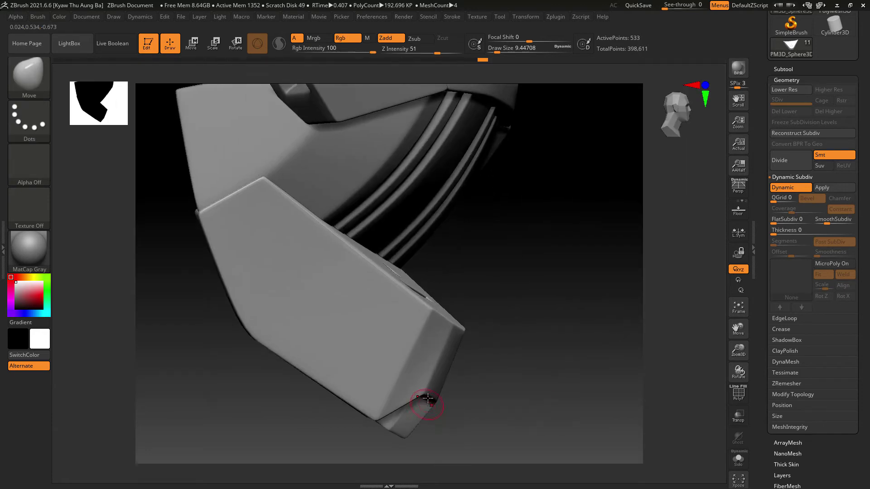
shift+drag(423, 395, 421, 386)
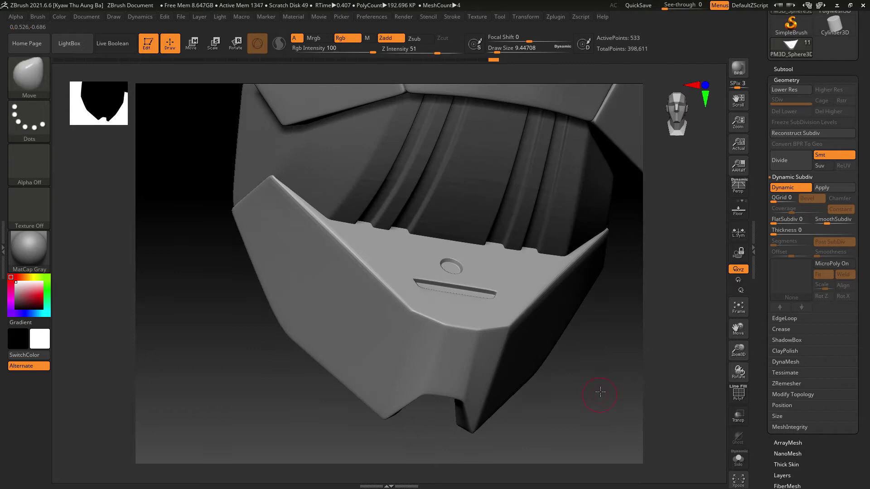
mouse_move(602, 388)
mouse_down()
mouse_move(611, 421)
mouse_move(604, 396)
mouse_up()
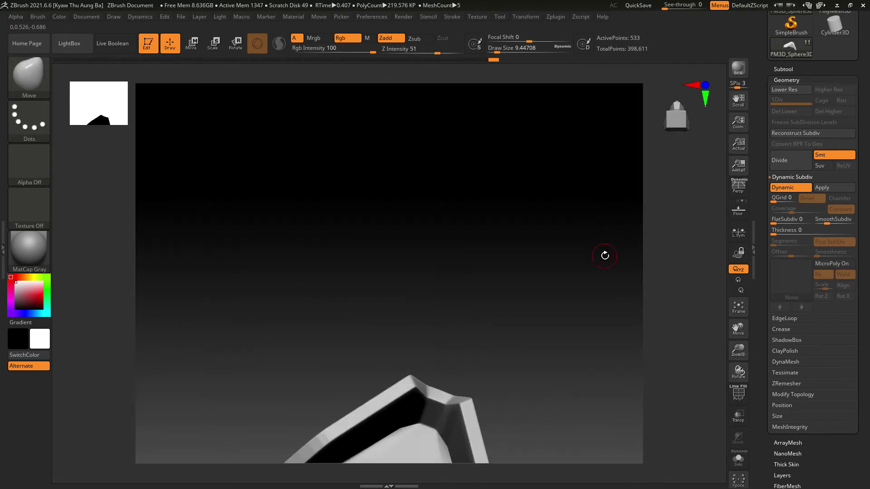
drag(604, 252, 594, 327)
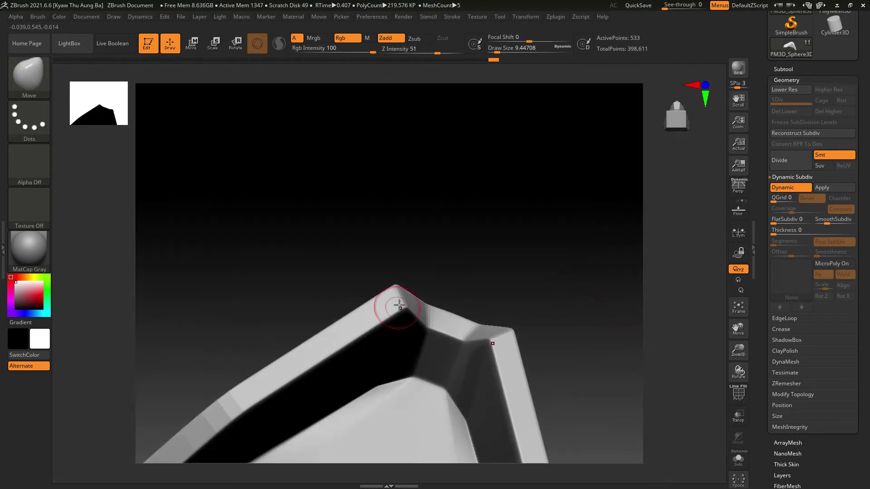
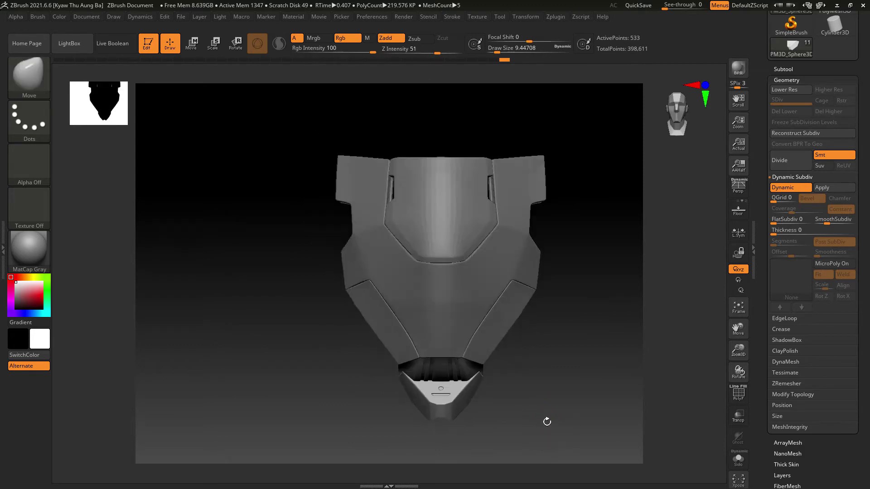
mouse_move(549, 445)
alt+mouse_down()
mouse_move(553, 458)
mouse_move(574, 445)
mouse_move(538, 443)
mouse_move(583, 459)
mouse_move(563, 383)
mouse_move(587, 459)
mouse_move(501, 476)
mouse_move(535, 423)
alt+mouse_up()
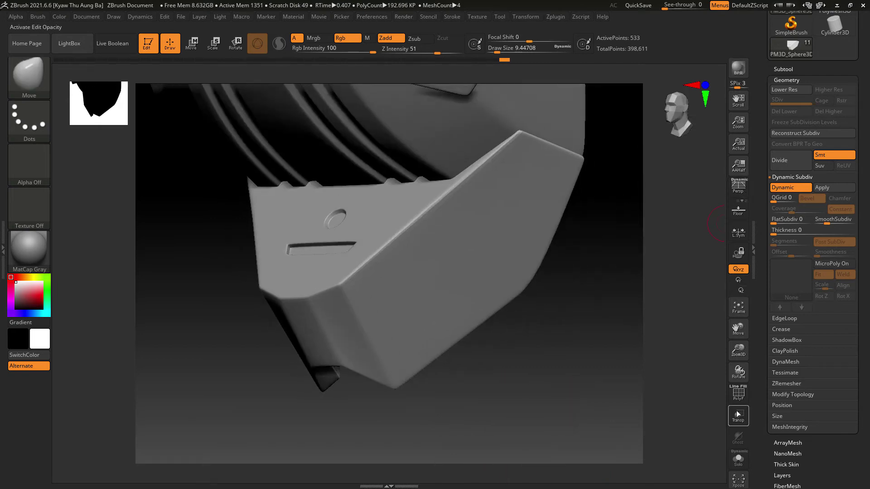
- Turn off Dynamic Subdiv, show the wireframe and use ZModeler to try an edge loop along the front face above the notch
click(738, 393)
drag(626, 372, 754, 263)
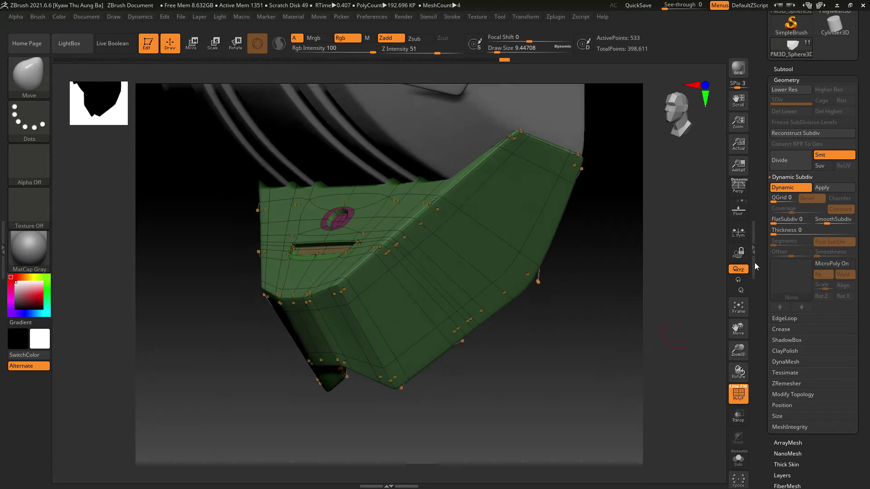
click(784, 188)
drag(579, 328, 557, 423)
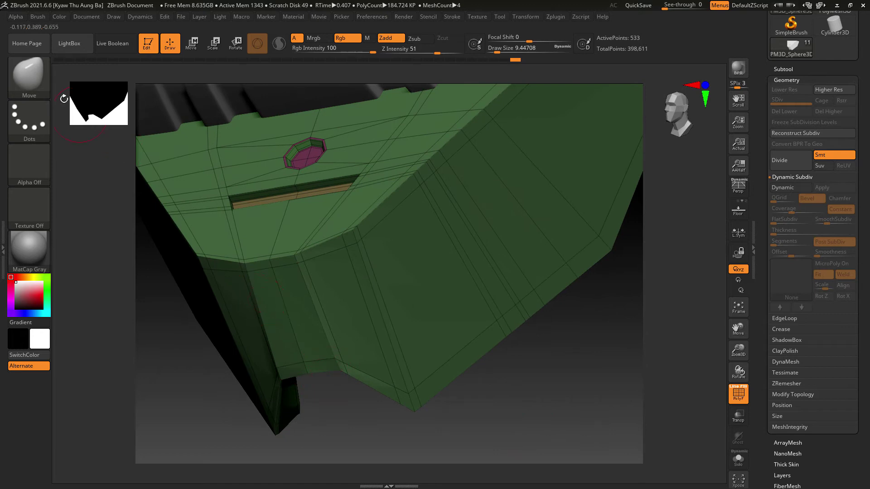
click(29, 74)
click(645, 85)
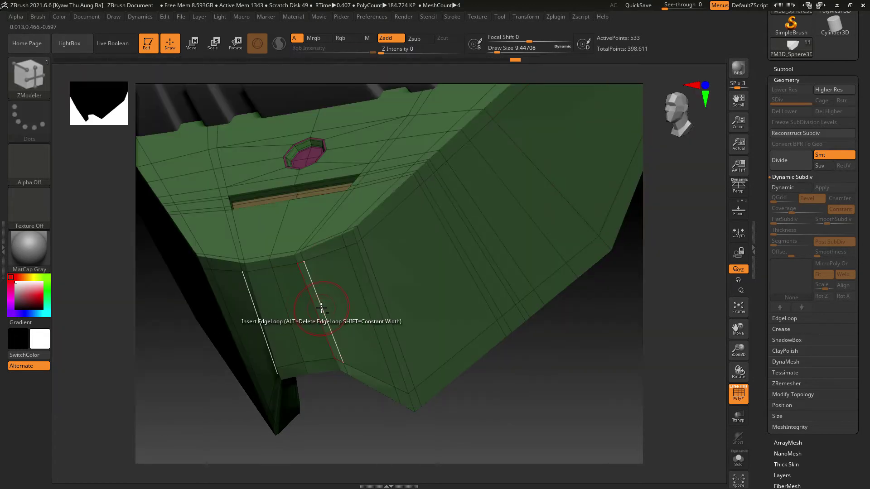
click(320, 308)
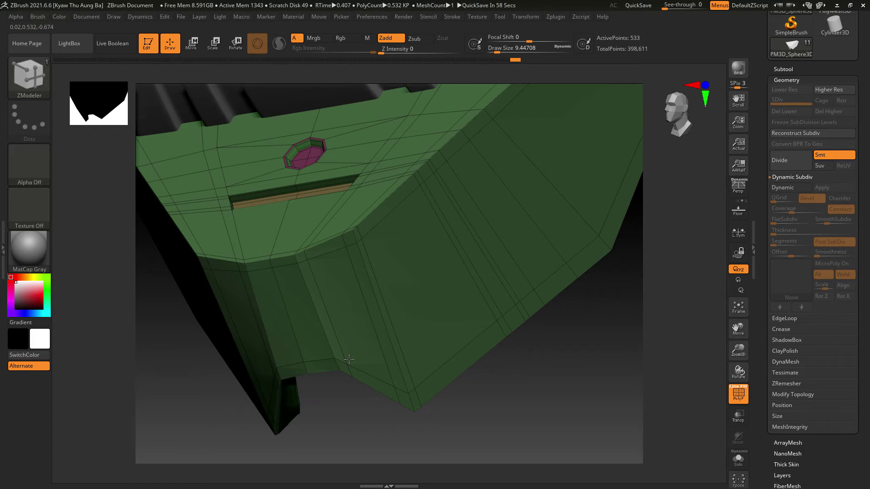
- Delete edge loops at the inner wall behind the chin's front notch and inspect the cleaned-up inner side
mouse_move(349, 359)
right_down()
mouse_move(585, 369)
mouse_move(592, 365)
mouse_move(581, 327)
mouse_move(599, 327)
right_up()
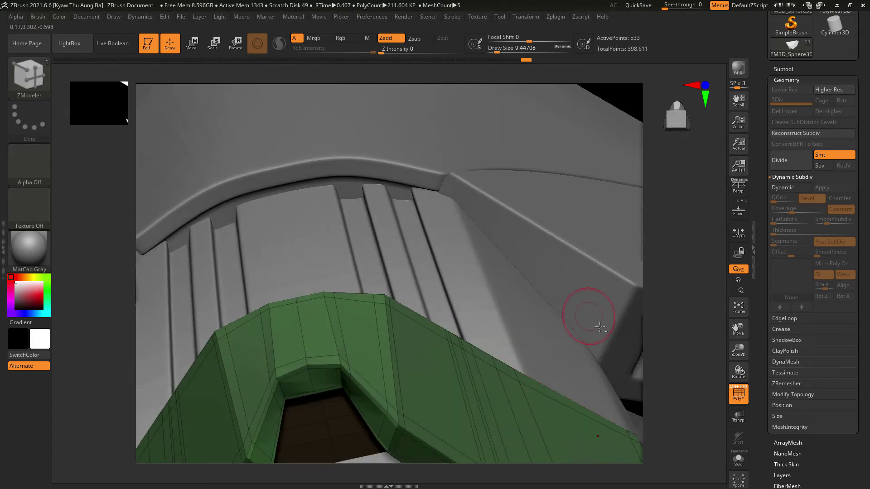
right_drag(651, 374, 656, 332)
alt+click(332, 369)
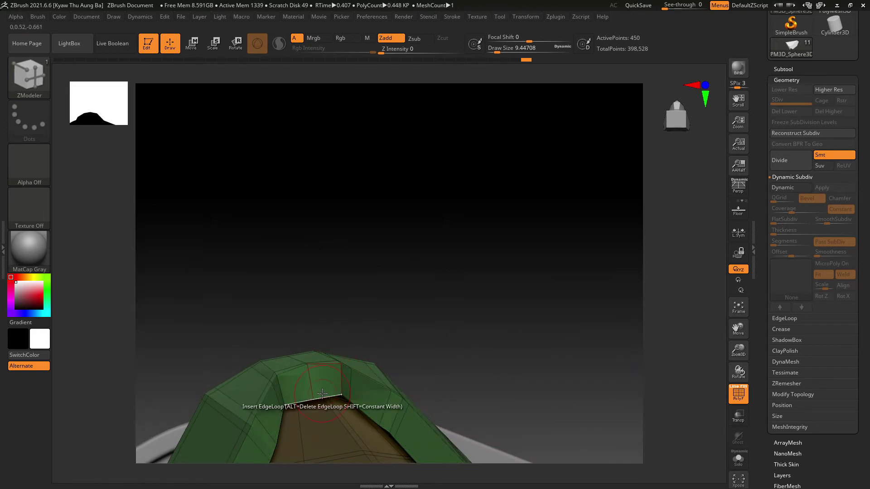
right_drag(300, 399, 563, 320)
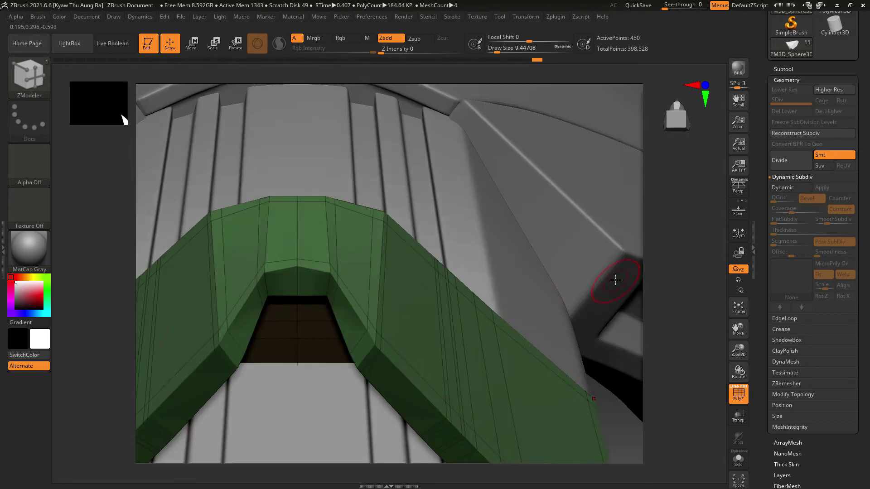
right_drag(635, 288, 634, 243)
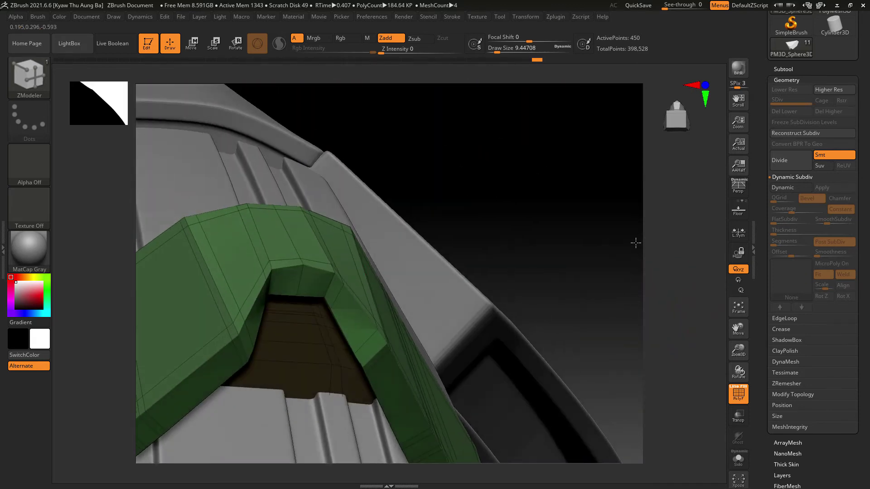
- Insert an edge loop in the wall of the chin's front notch, turn on Dynamic Subdiv and hide the wireframe
click(338, 300)
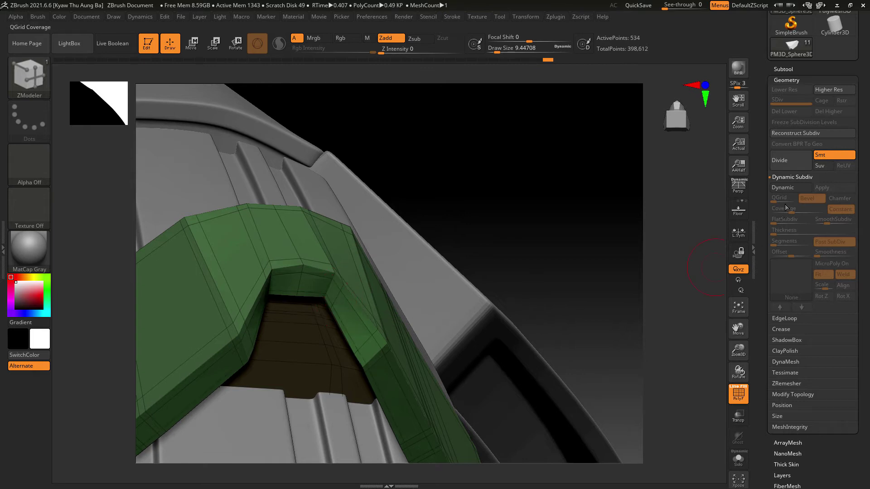
click(787, 188)
ctrl+right_drag(689, 231, 633, 353)
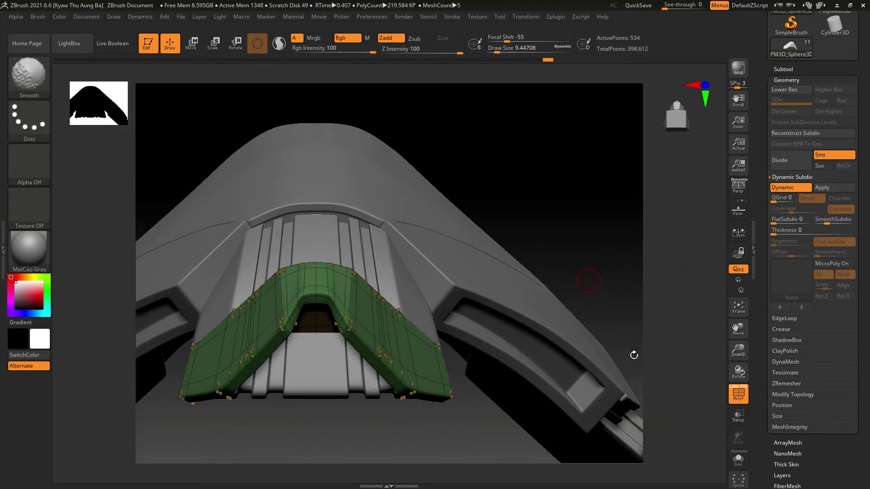
click(732, 401)
- Examine the smoothed chin piece on the whole head from the front and the side
mouse_move(624, 213)
right_down()
mouse_move(642, 297)
mouse_move(564, 294)
mouse_move(554, 351)
mouse_move(544, 353)
mouse_move(570, 353)
mouse_move(501, 361)
mouse_move(508, 376)
mouse_move(498, 372)
mouse_move(504, 321)
mouse_move(486, 360)
mouse_move(482, 345)
mouse_move(515, 365)
mouse_move(518, 398)
right_up()
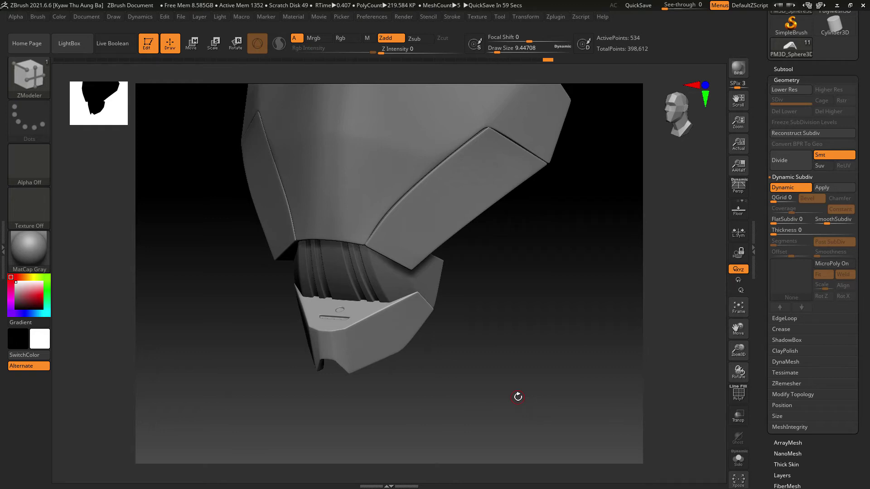
right_drag(511, 386, 519, 363)
right_drag(518, 362, 528, 391)
ctrl+right_drag(529, 392, 506, 397)
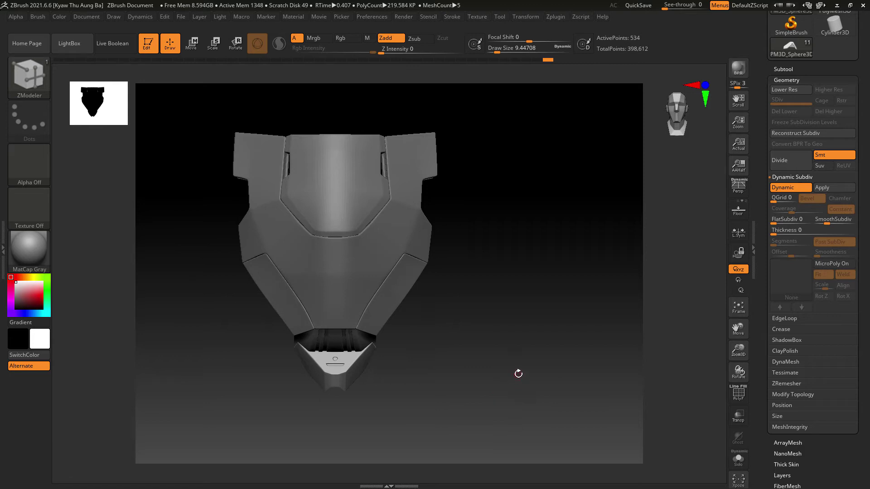
right_drag(518, 372, 488, 391)
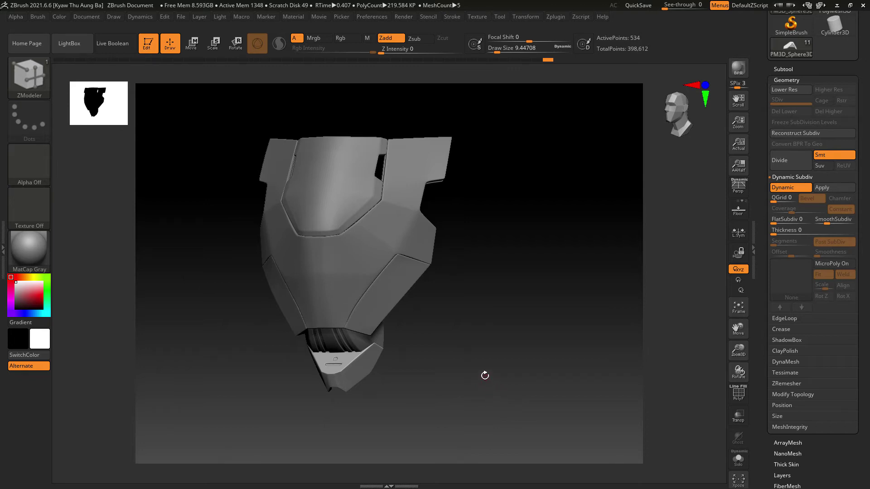
right_drag(485, 376, 470, 365)
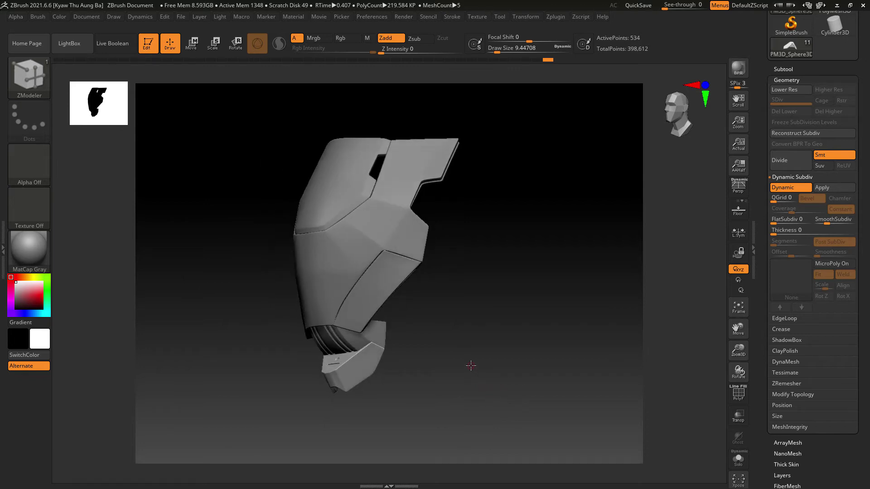
- Frame the chin piece with its wireframe shown and turn off Dynamic Subdiv
click(738, 394)
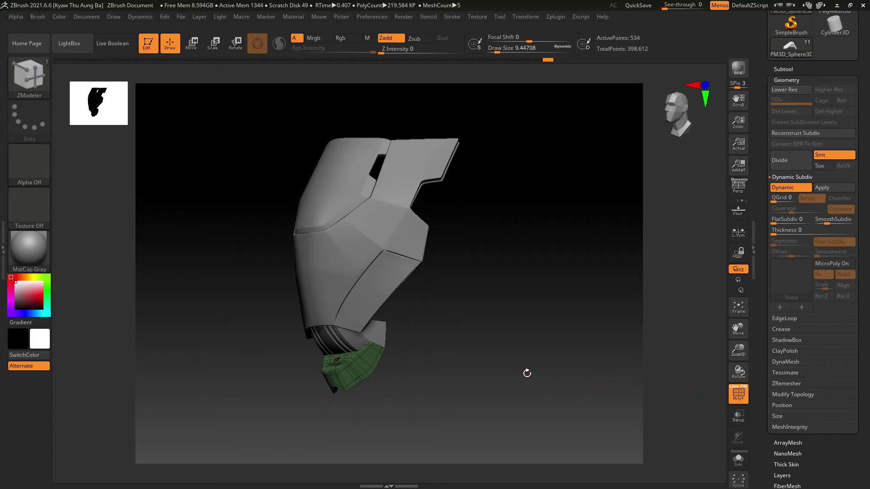
right_drag(527, 373, 524, 358)
key(f)
ctrl+right_drag(548, 396, 563, 370)
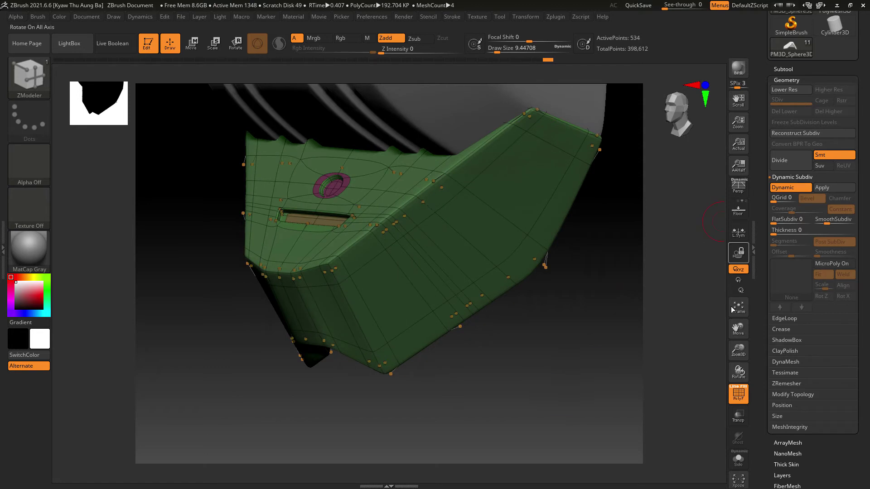
click(738, 394)
click(738, 393)
click(781, 190)
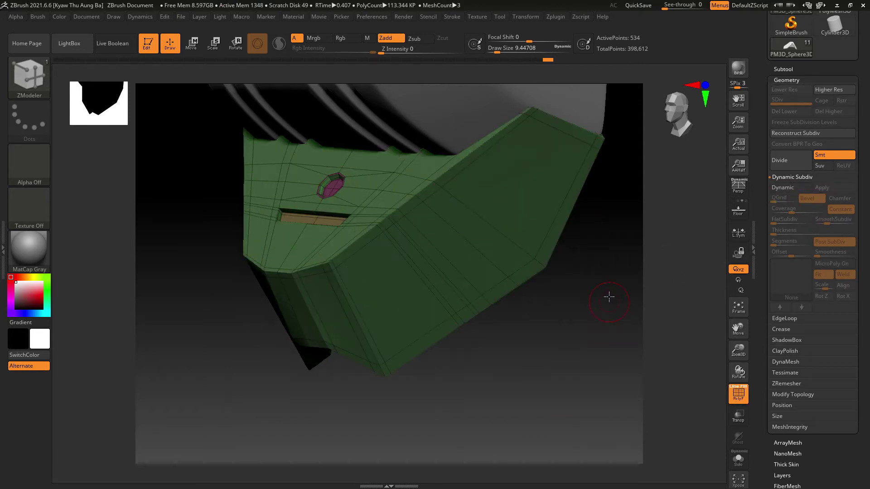
- Insert edge loops on the chin's side face so that they frame an elongated inner panel
click(461, 193)
click(503, 229)
drag(511, 233, 460, 232)
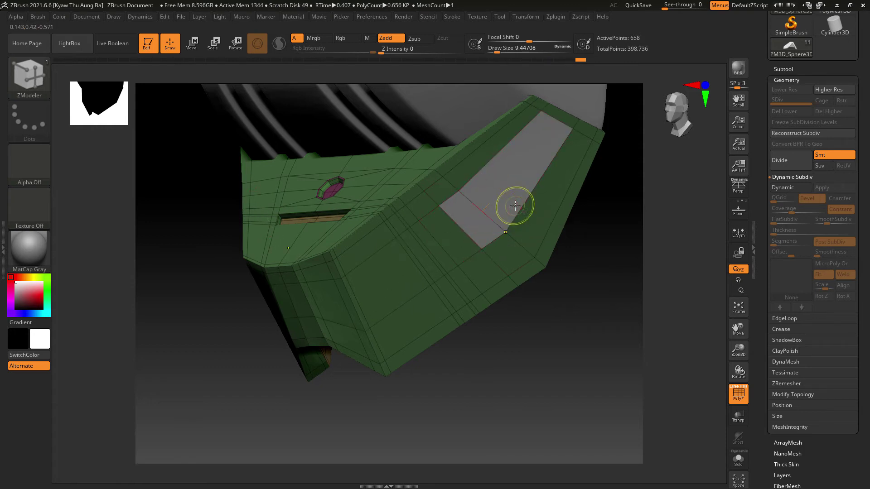
key(ctrl+z)
key(ctrl+z)
click(552, 164)
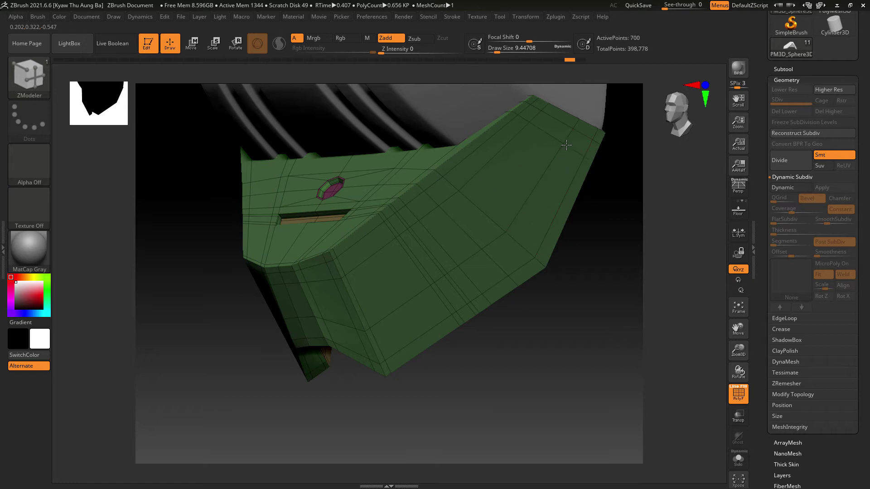
- Mark the inner polygons of the chin's side face as a temporary polygroup in ZModeler
drag(488, 218, 436, 247)
alt+drag(556, 361, 571, 432)
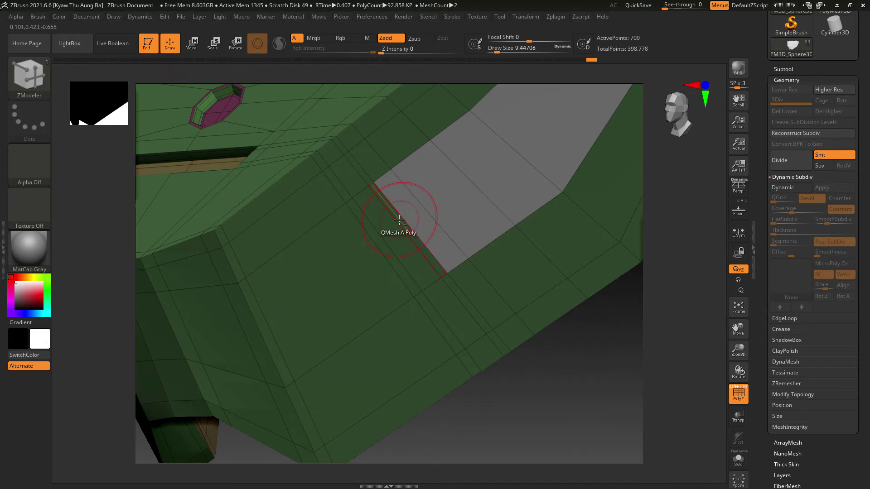
alt+click(399, 220)
alt+drag(601, 356, 551, 369)
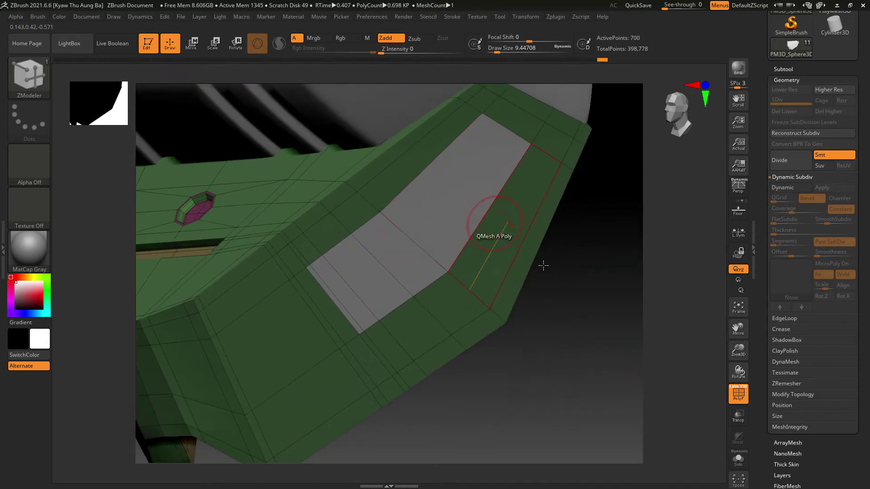
drag(583, 300, 596, 318)
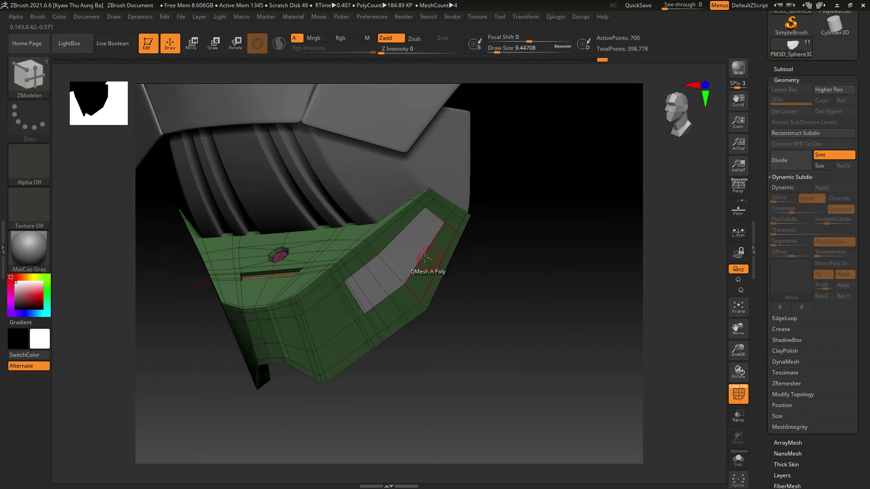
- Try pushing the marked side polygons inward with QMesh and undo it
drag(409, 247, 401, 245)
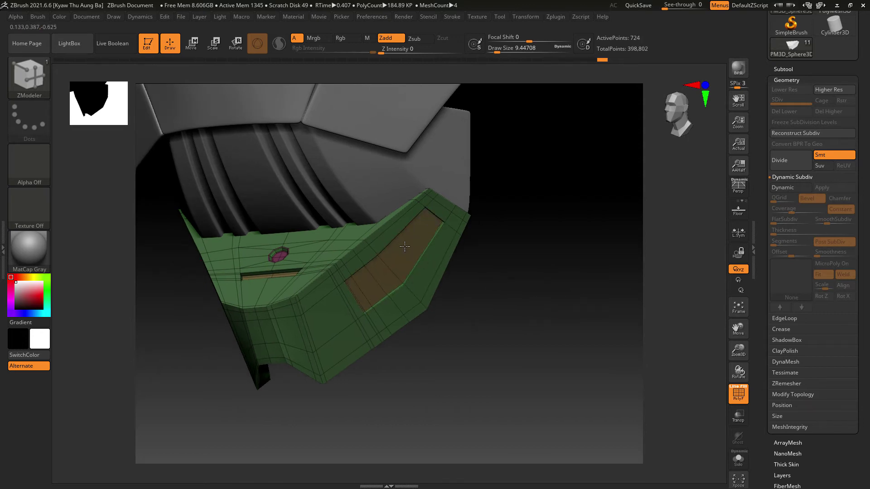
right_drag(405, 247, 601, 327)
key(ctrl+z)
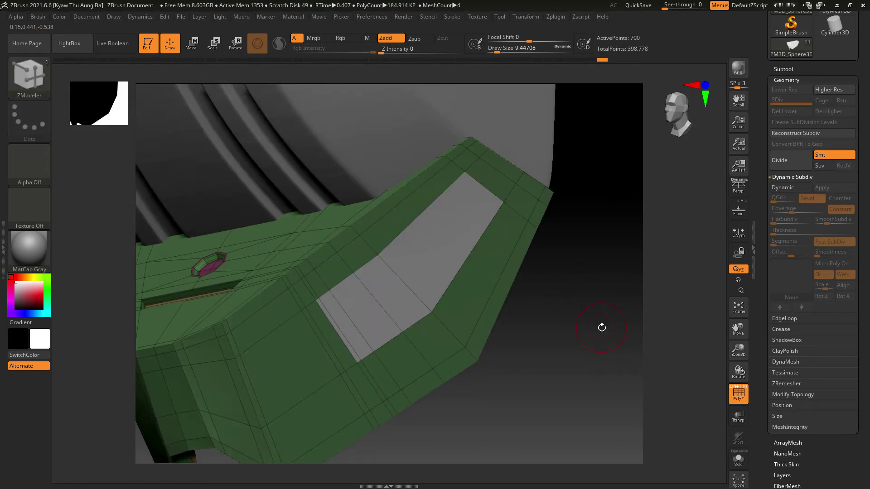
- Pull the marked side polygons slightly outward with QMesh and preview the raised panels with Dynamic Subdiv and no wireframe
right_drag(606, 297, 627, 296)
drag(436, 249, 440, 251)
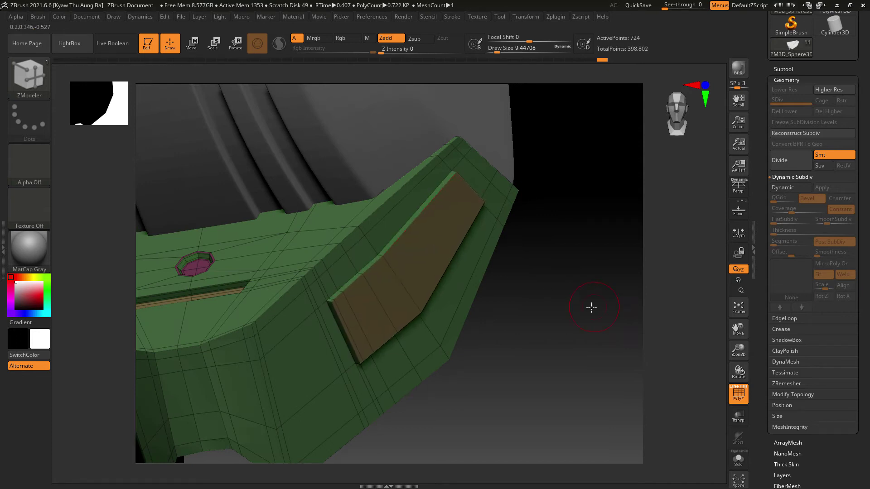
right_drag(590, 305, 588, 308)
click(793, 187)
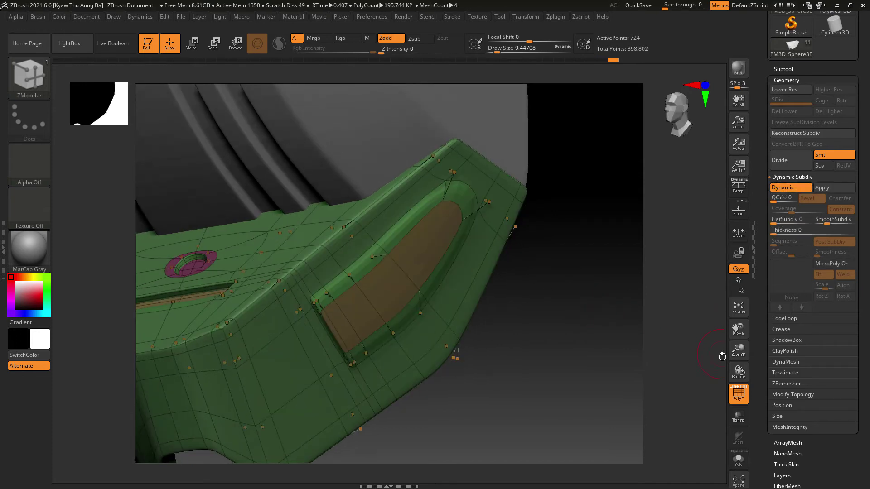
click(737, 393)
right_drag(576, 396, 589, 291)
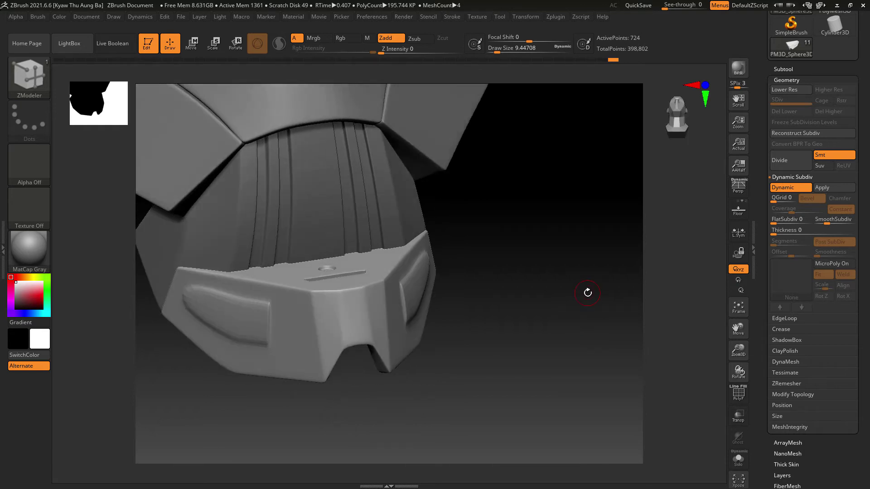
mouse_move(587, 293)
right_down()
mouse_move(558, 308)
mouse_move(588, 313)
right_up()
- Turn off Dynamic Subdiv, undo the panel extrusion and pull the marked side polygons farther outward with QMesh
key(shift+d)
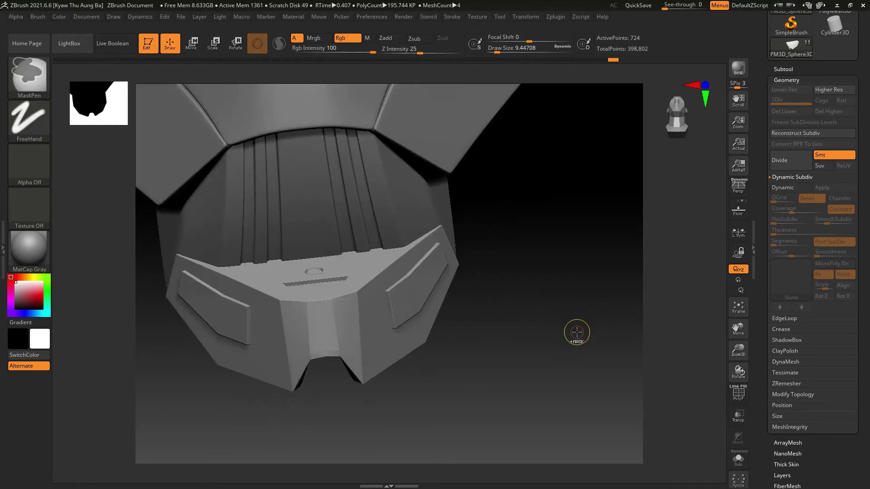
key(b)
key(z)
key(m)
key(shift+f)
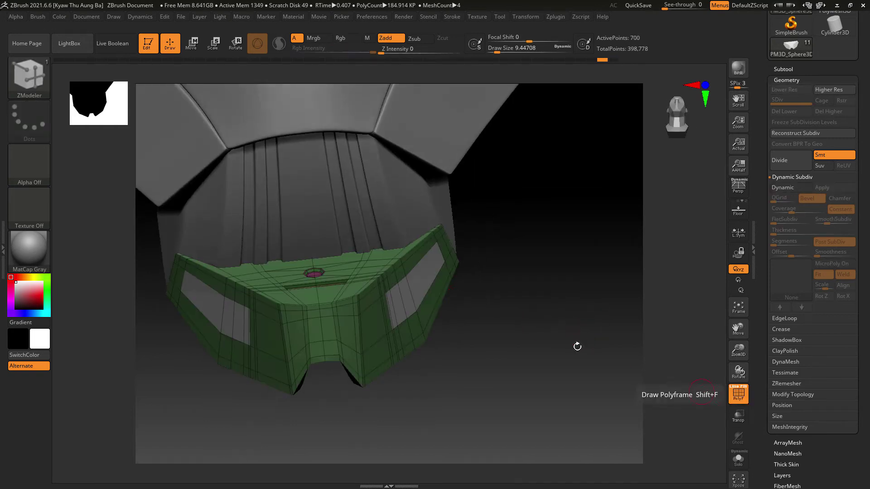
drag(428, 289, 433, 285)
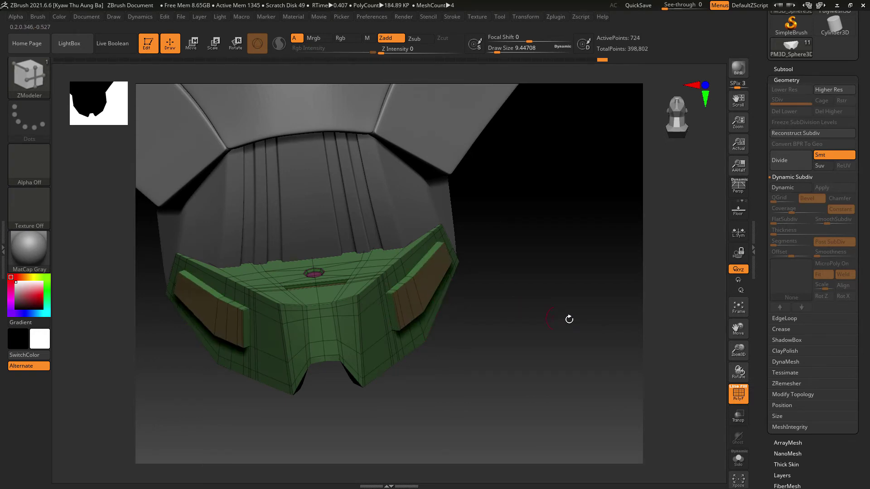
- Smooth the chin with Dynamic Subdiv at a higher SmoothSubdiv level and inspect the thicker side panels on the head
right_drag(569, 320, 598, 323)
click(788, 192)
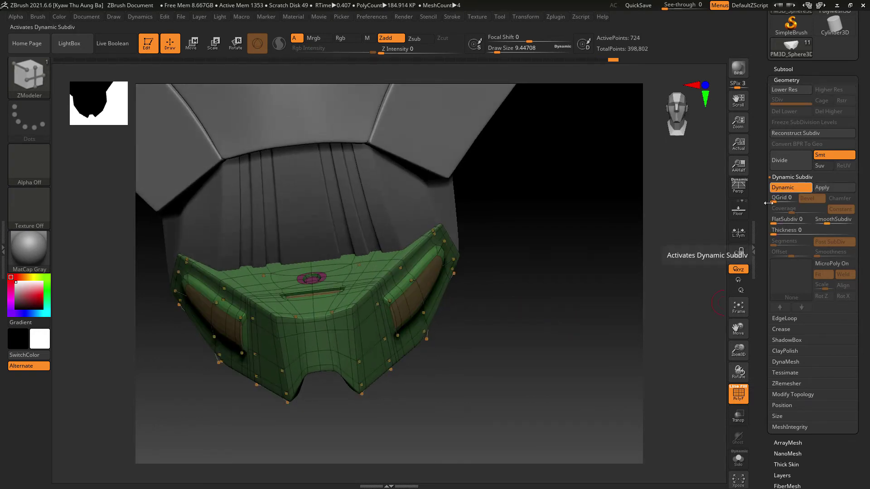
right_drag(707, 263, 602, 304)
key(shift+f)
drag(706, 400, 625, 375)
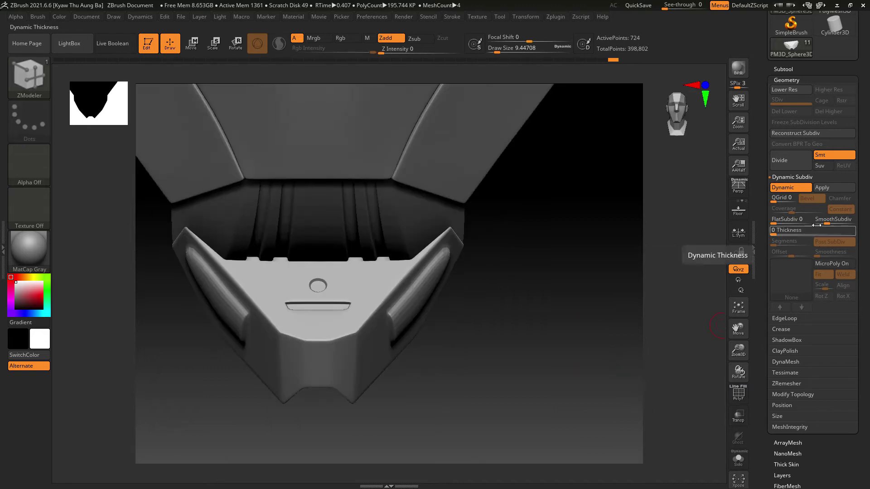
click(833, 223)
drag(680, 342, 607, 326)
right_drag(606, 325, 542, 343)
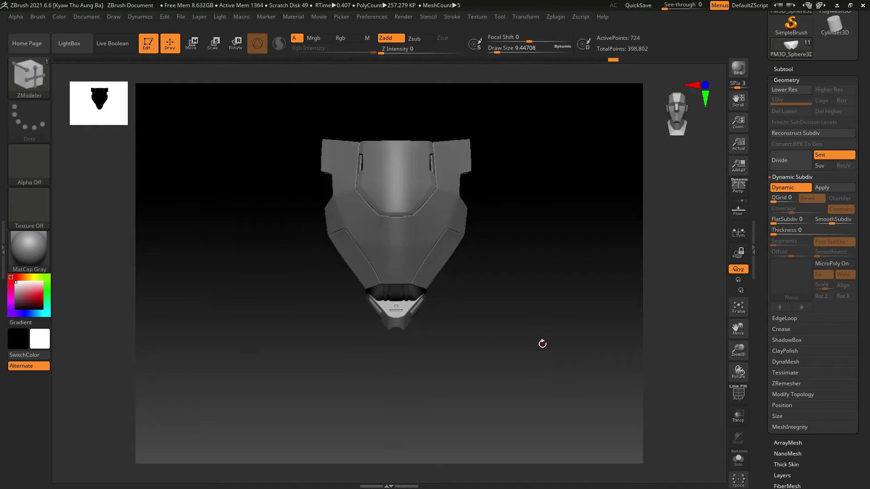
- Turn off Dynamic Subdiv, undo the last panel extrusion and pull the marked side polygons outward again with QMesh
key(ctrl)
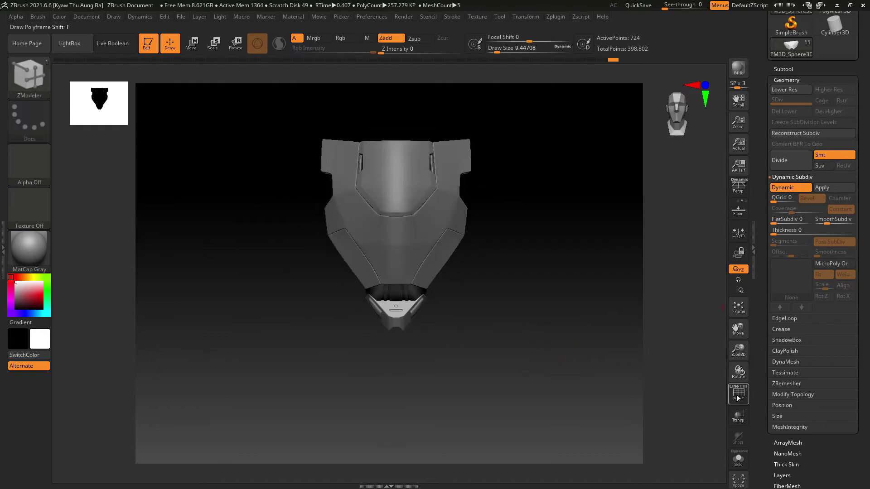
click(737, 399)
right_drag(596, 359, 562, 333)
ctrl+right_drag(561, 333, 576, 414)
key(shift+d)
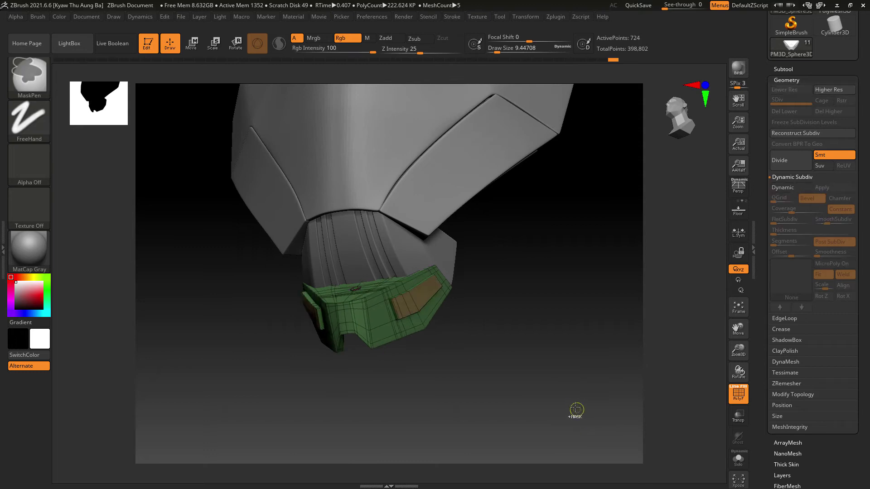
mouse_move(577, 410)
mouse_down()
mouse_move(552, 351)
mouse_move(577, 412)
mouse_move(553, 386)
mouse_up()
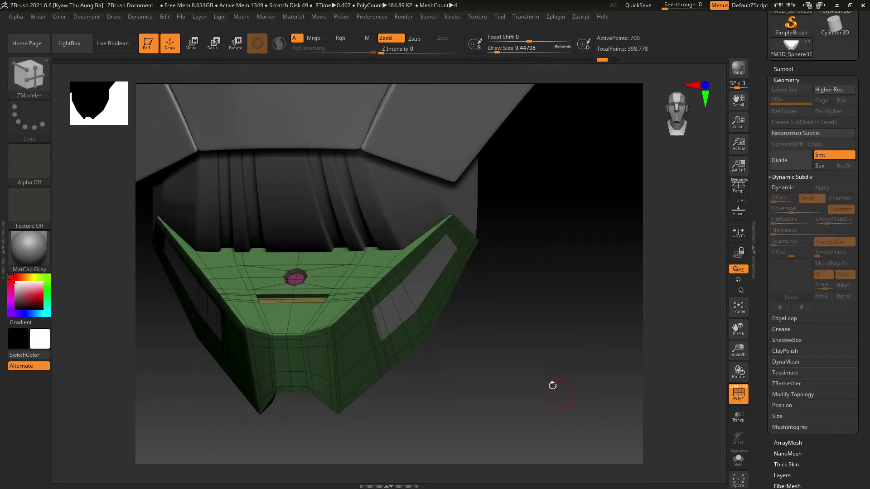
drag(438, 285, 437, 278)
mouse_move(549, 299)
mouse_down()
mouse_move(589, 312)
mouse_move(562, 310)
mouse_up()
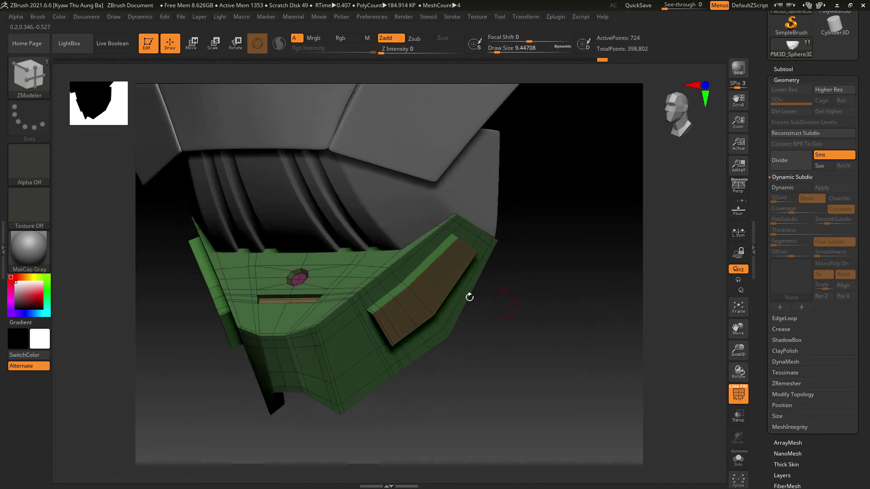
- Mark all outer polygons of the raised side panel as a temporary polygroup and undo the edit tried on them
click(440, 281)
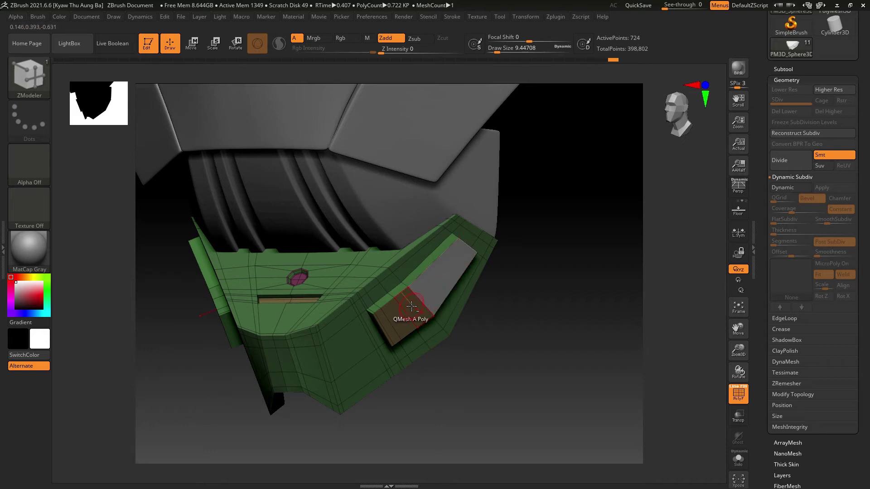
alt+drag(507, 359, 511, 399)
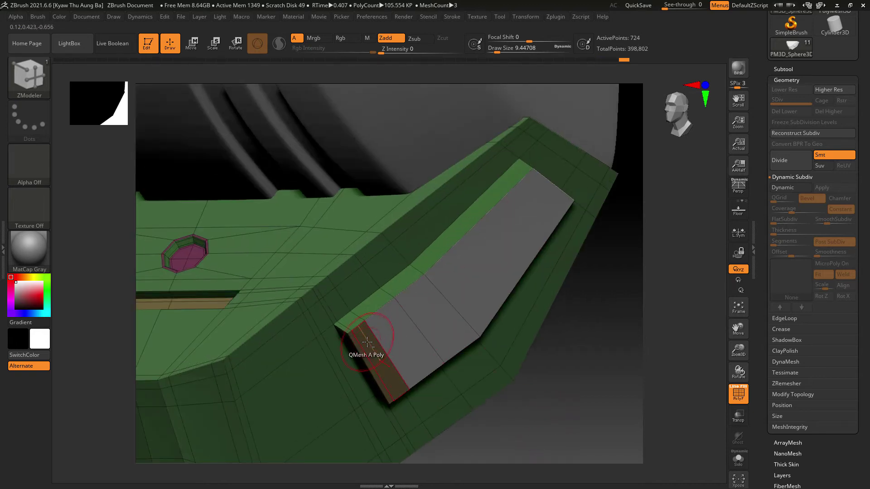
alt+click(365, 342)
drag(431, 326, 414, 317)
key(alt)
key(ctrl+z)
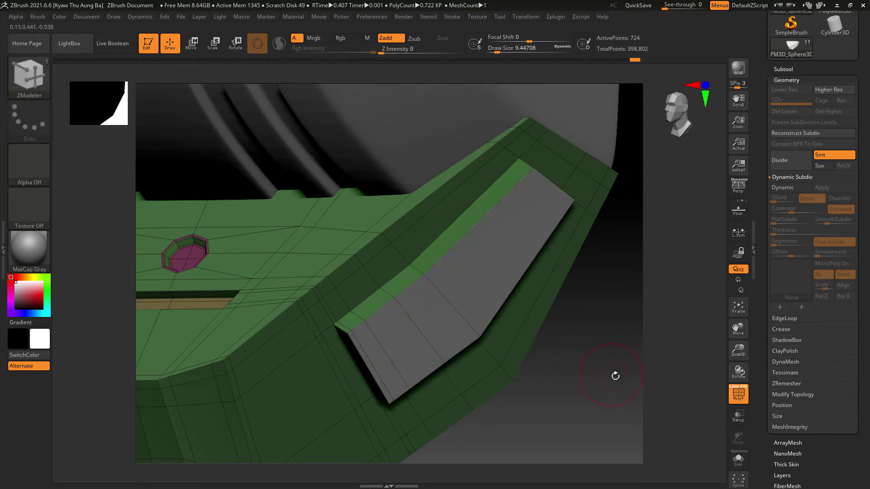
- Bevel the marked polygons of the raised side panel with ZModeler and preview the result with Dynamic Subdiv and no wireframe
drag(615, 376, 608, 370)
key(space)
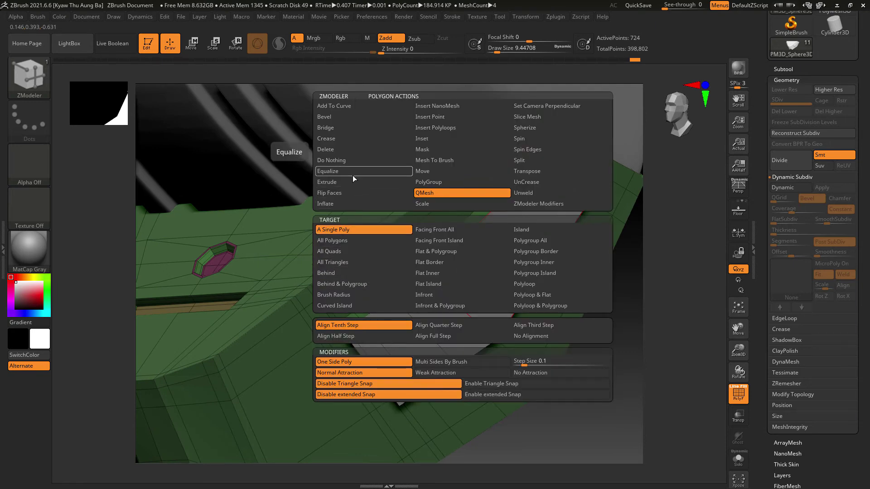
click(352, 117)
drag(492, 281, 485, 274)
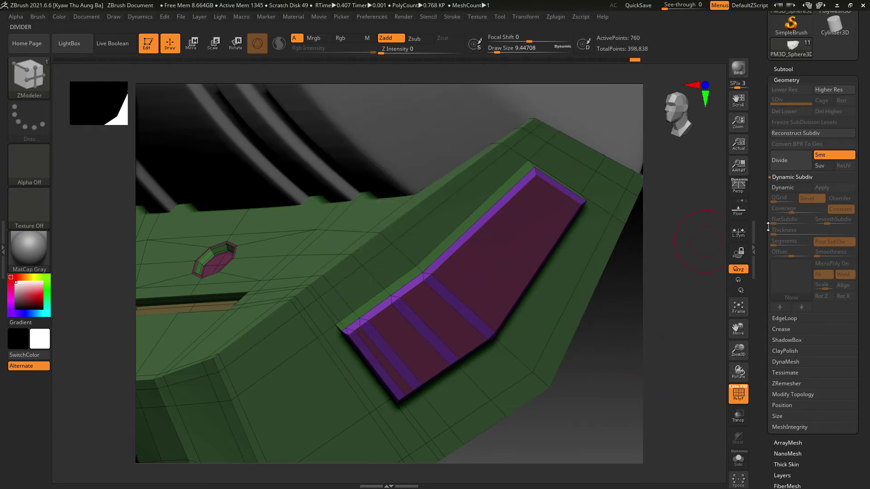
click(790, 187)
drag(648, 389, 625, 393)
click(737, 393)
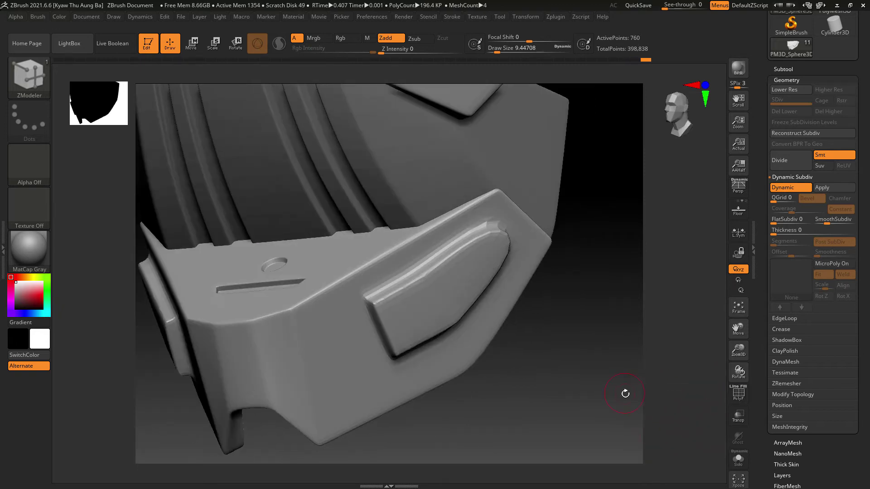
- Turn off Dynamic Subdiv, show the wireframe and insert supporting edge loops around the side walls of the raised side panel
key(shift+d)
drag(645, 348, 644, 359)
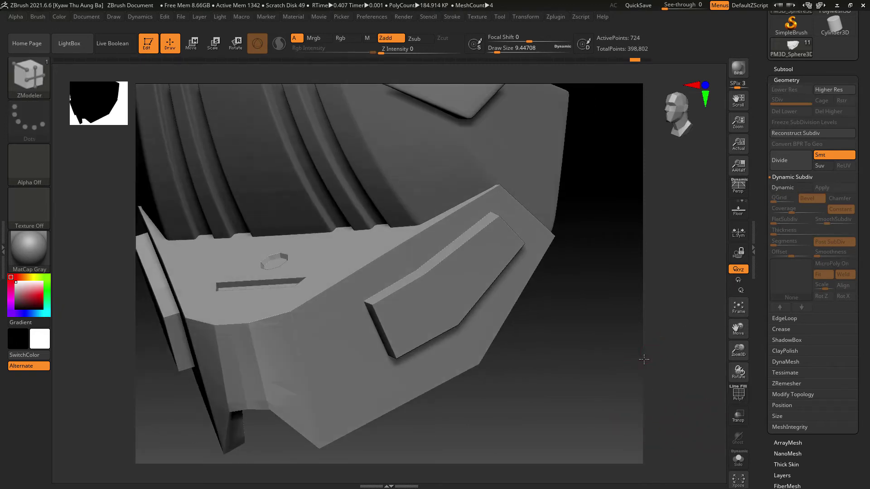
drag(709, 270, 639, 336)
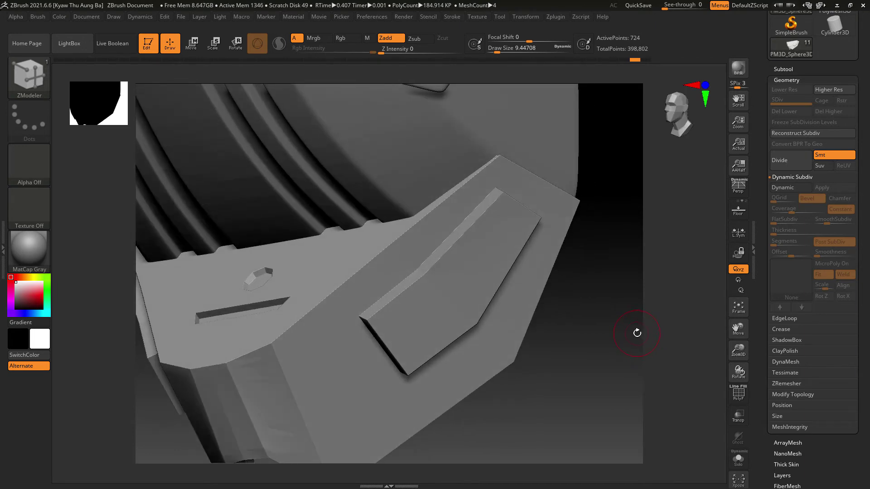
mouse_move(633, 332)
mouse_down()
mouse_move(602, 343)
mouse_move(621, 332)
mouse_move(573, 324)
mouse_move(614, 301)
mouse_move(589, 335)
mouse_move(580, 299)
mouse_move(547, 381)
mouse_move(715, 366)
mouse_up()
key(shift+f)
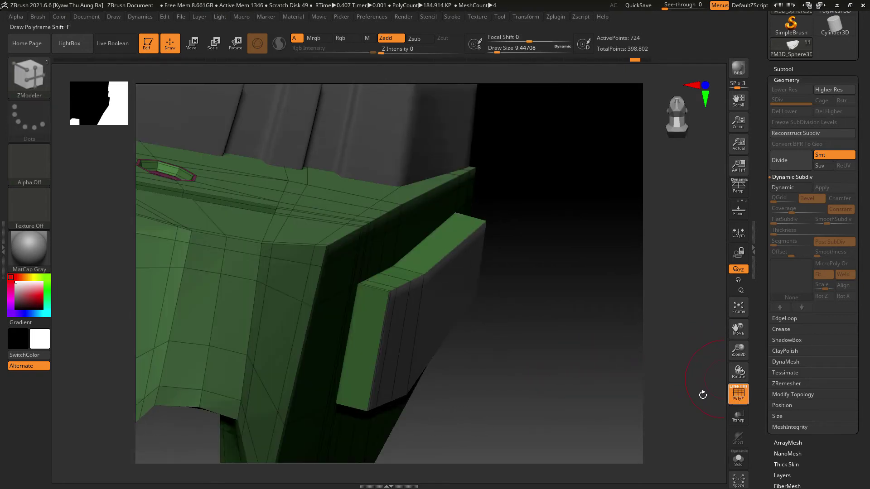
drag(572, 384, 334, 303)
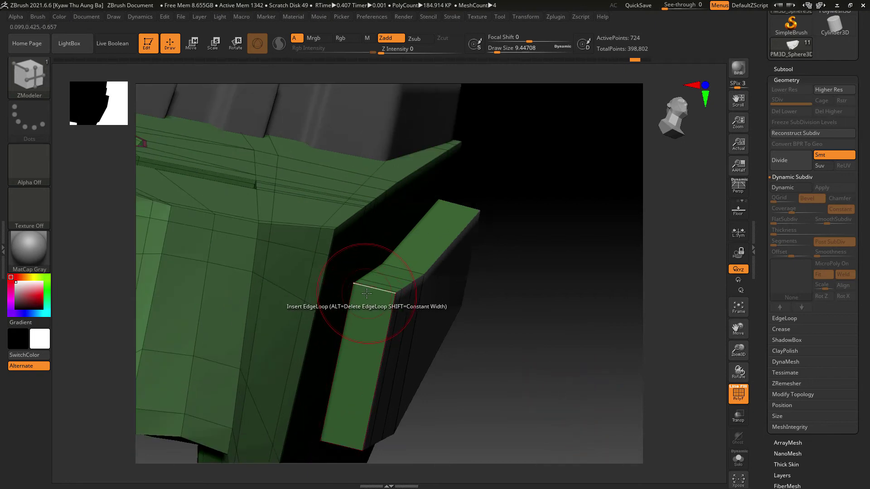
click(385, 296)
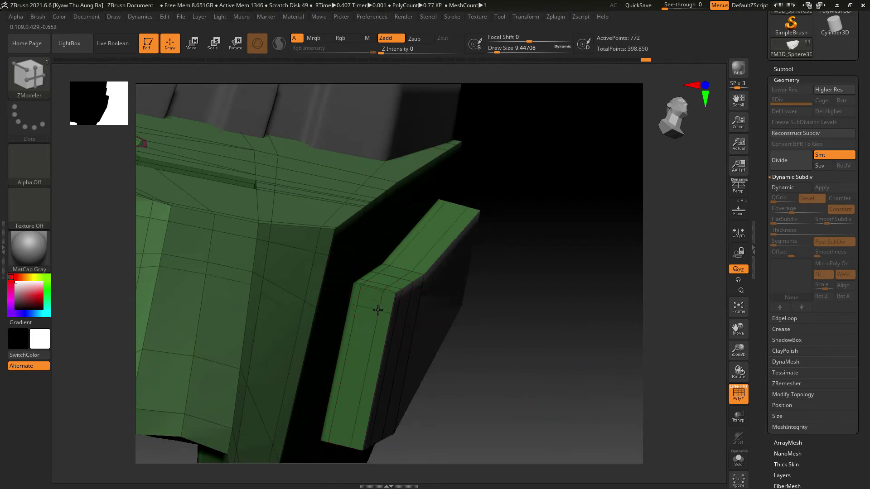
click(376, 340)
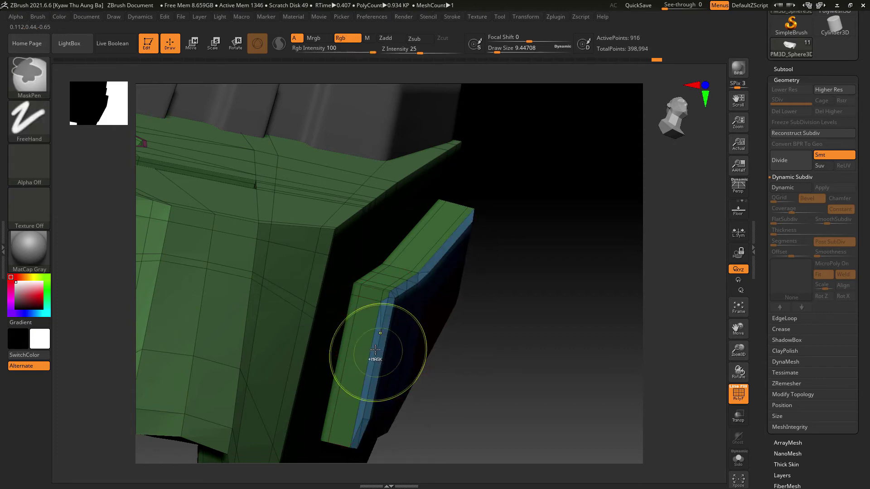
key(ctrl+z)
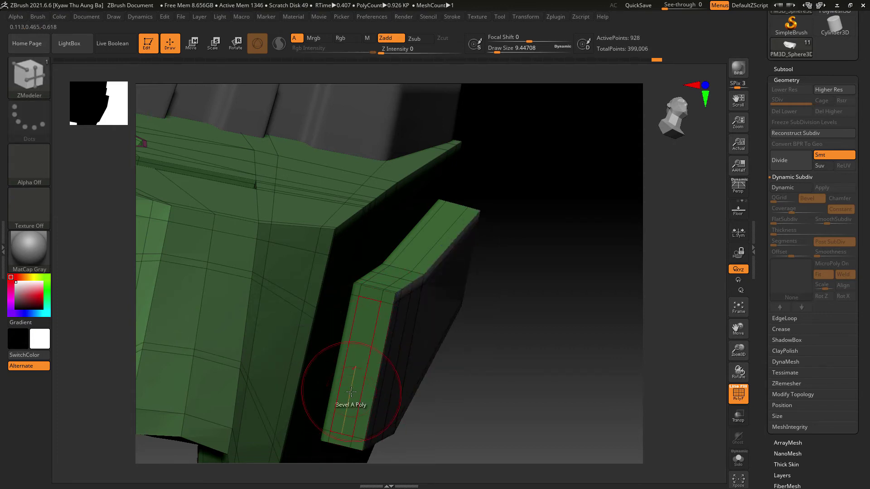
- Set the polygon action to QMesh, mark the side panel's narrow front end face and undo the extrusion tried on it
key(space)
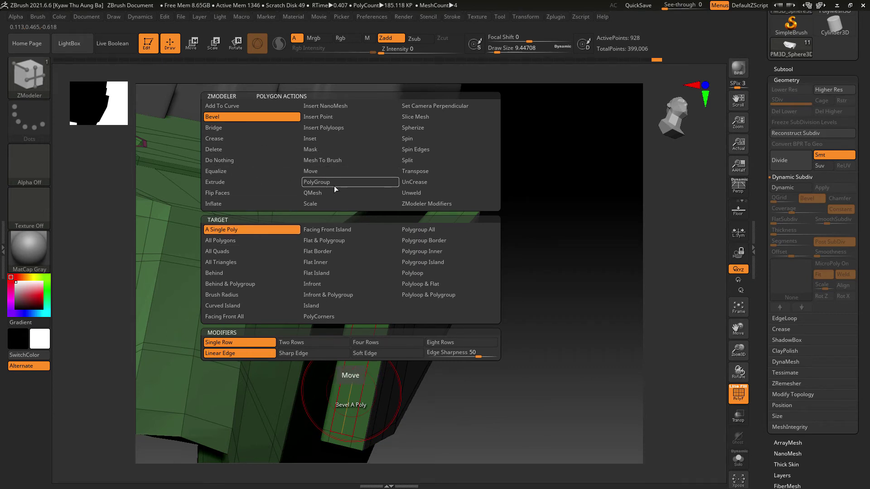
click(317, 193)
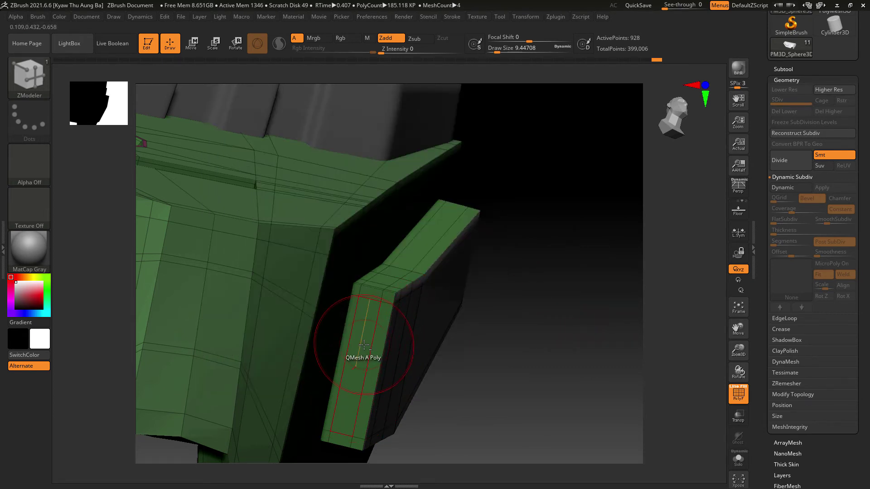
drag(549, 361, 356, 373)
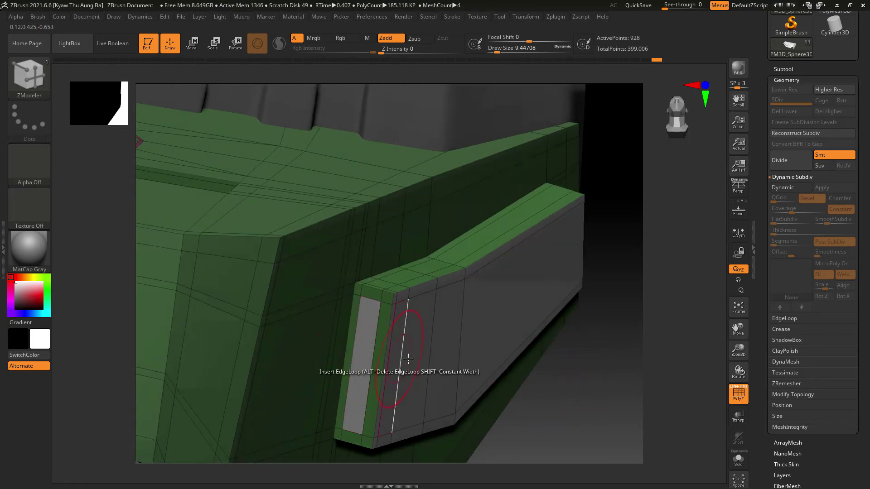
drag(550, 383, 634, 380)
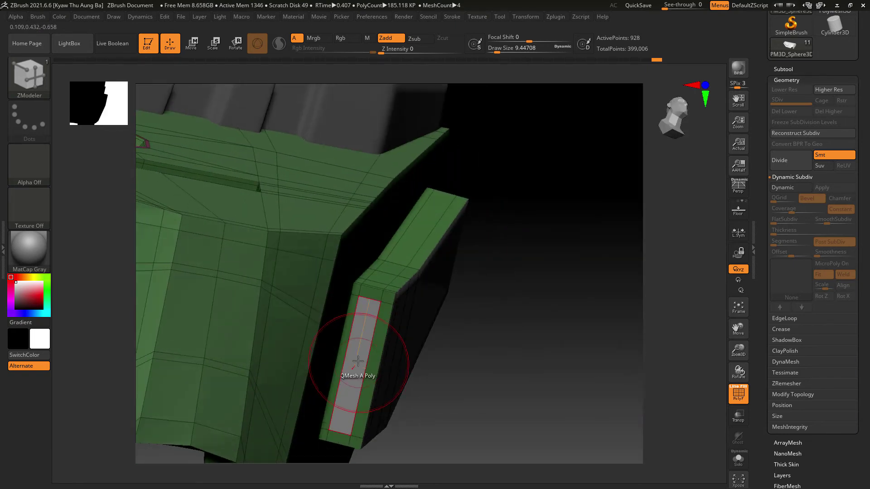
drag(358, 358, 425, 355)
key(ctrl+z)
- Clear the temporary polygroup from the side panel's outer polygons and rework the edge loops near its front end
mouse_move(598, 363)
mouse_down()
mouse_move(529, 359)
mouse_move(566, 369)
mouse_move(612, 357)
mouse_up()
alt+click(543, 310)
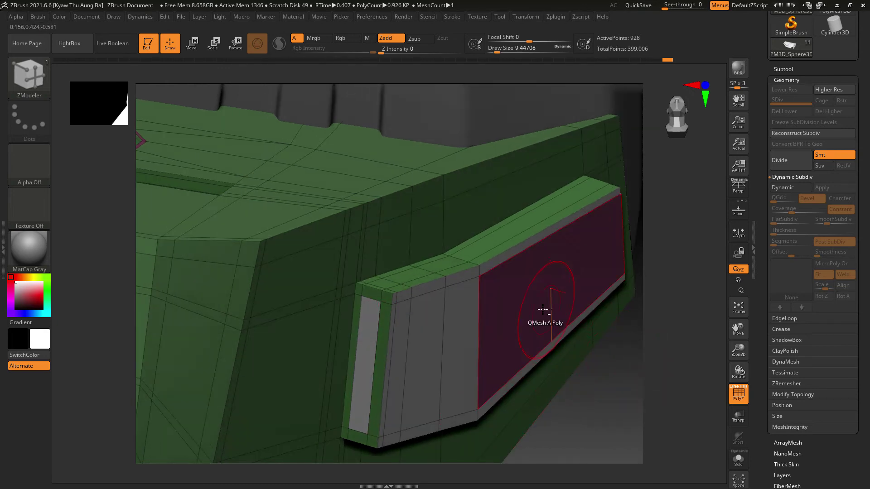
alt+click(464, 308)
alt+click(458, 282)
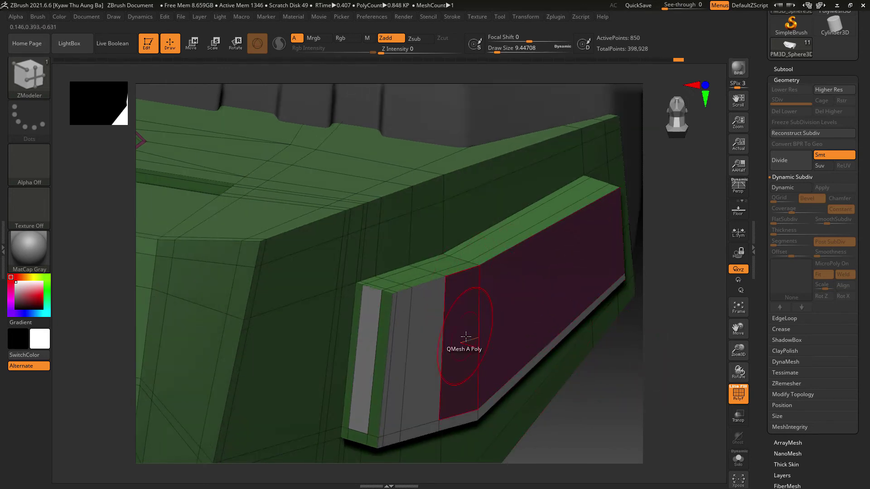
key(ctrl+z)
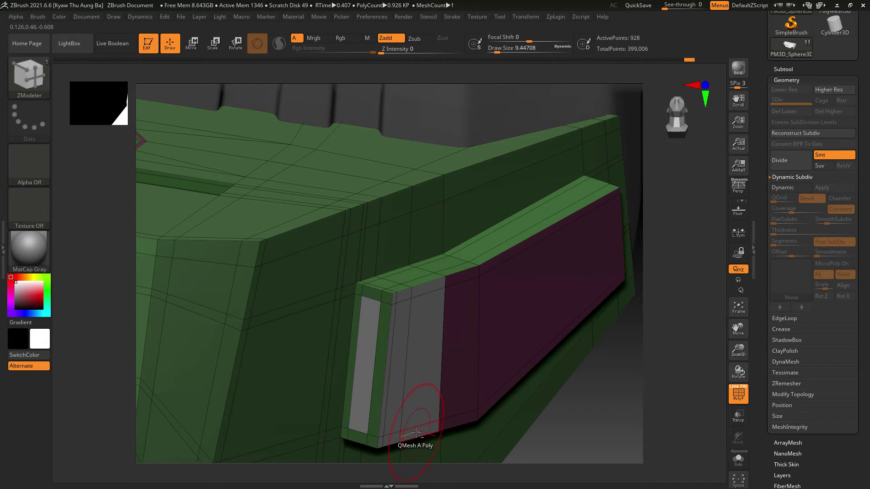
drag(414, 399, 412, 316)
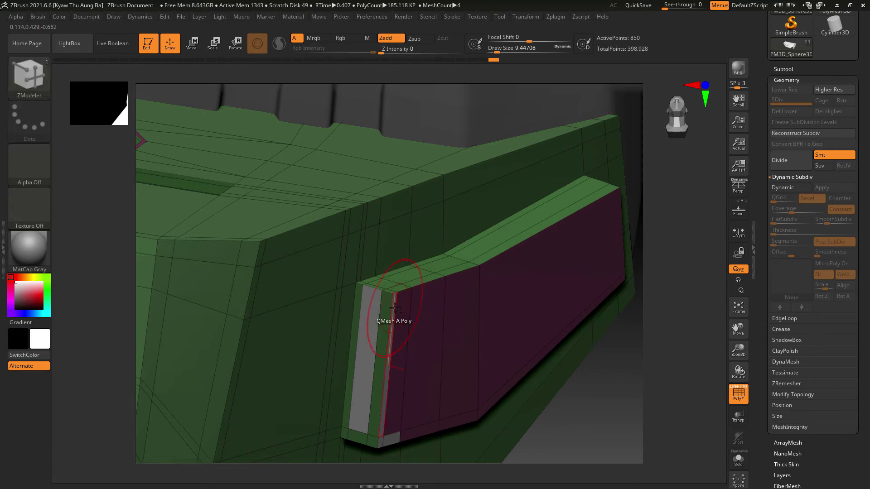
drag(394, 308, 394, 438)
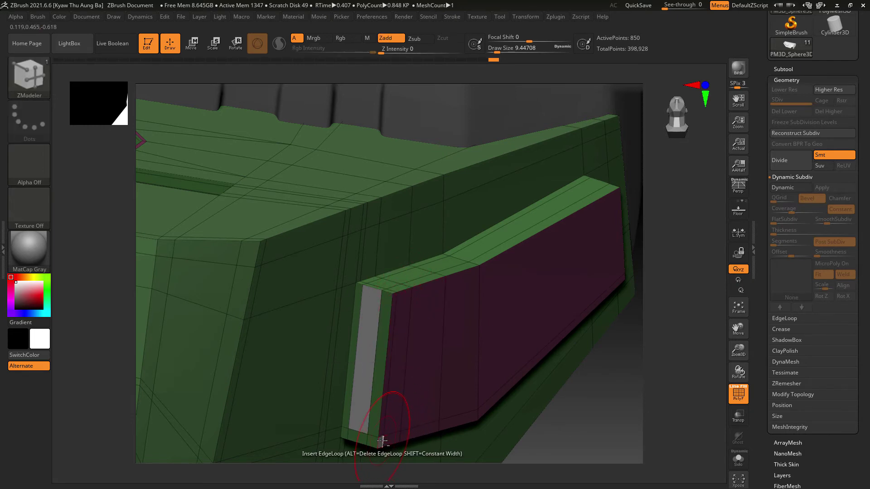
alt+click(382, 440)
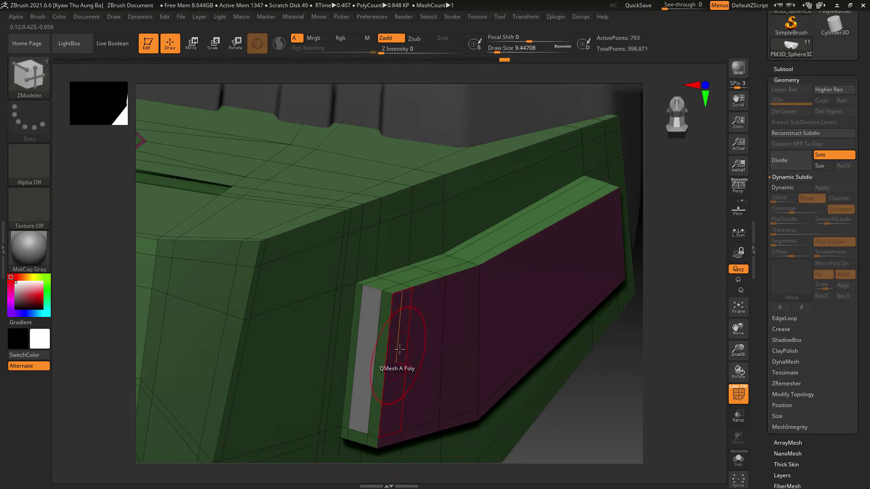
click(414, 318)
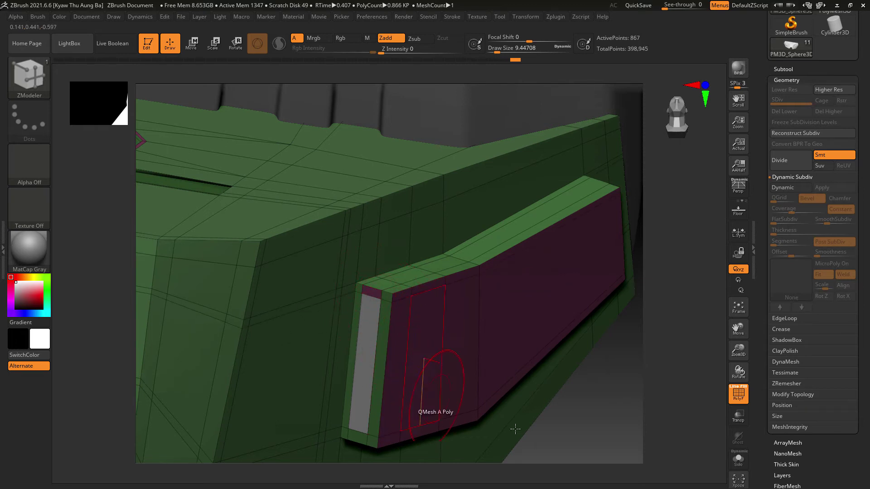
- Push the marked front end face of the side panel inward with QMesh to form a narrow recess
drag(609, 442, 604, 409)
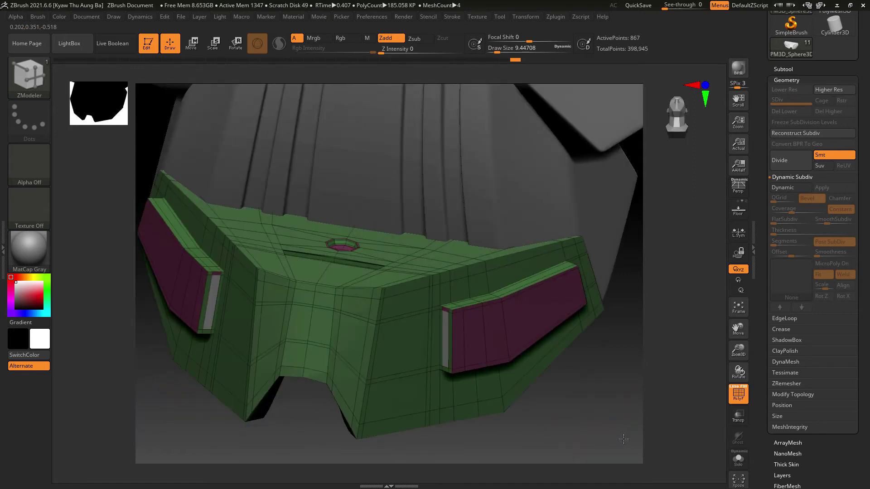
alt+drag(624, 439, 622, 462)
click(444, 338)
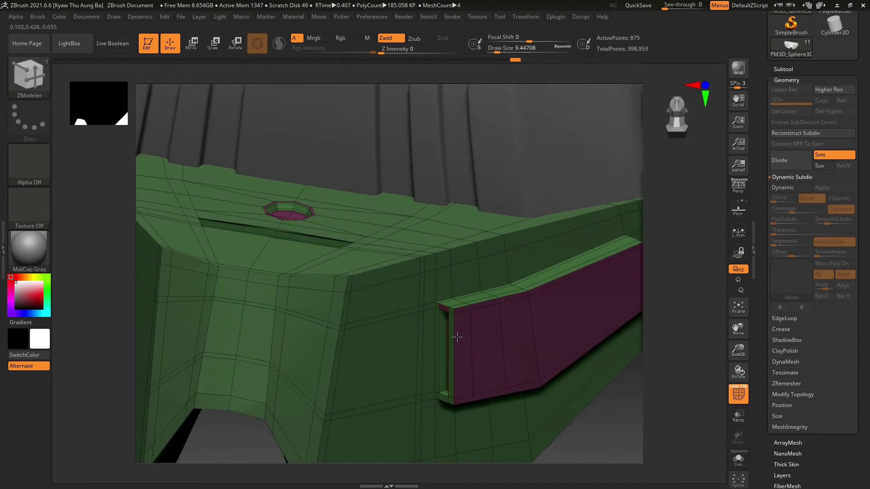
- Preview the chin with Dynamic Subdiv and no wireframe, and examine the recessed side panels from several angles
alt+drag(613, 390, 653, 387)
key(d)
drag(619, 390, 596, 427)
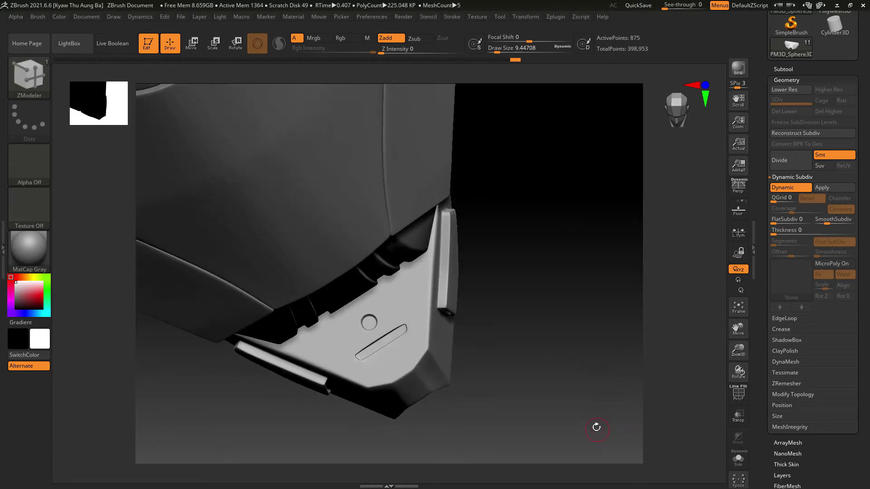
click(747, 392)
click(738, 393)
drag(670, 372, 636, 334)
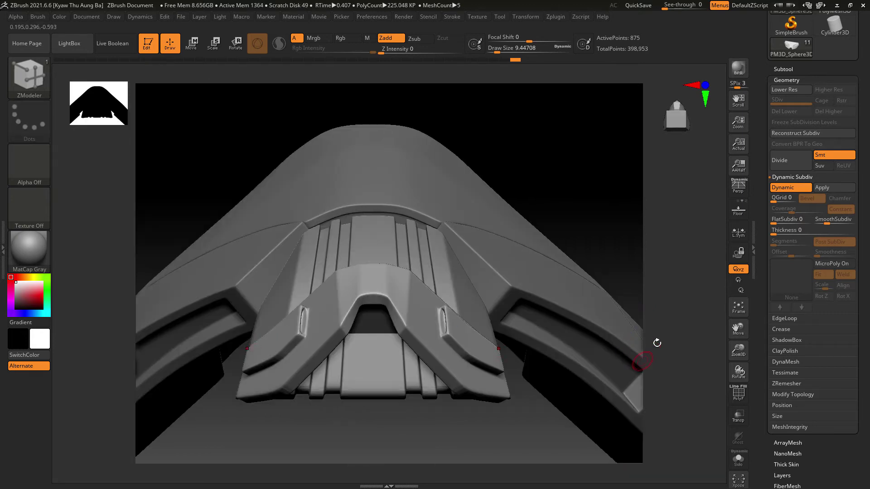
drag(710, 341, 617, 372)
- Turn off Dynamic Subdiv, show the wireframe and insert supporting edge loops near the side panel's long edges
click(787, 188)
click(733, 396)
alt+drag(386, 470, 399, 483)
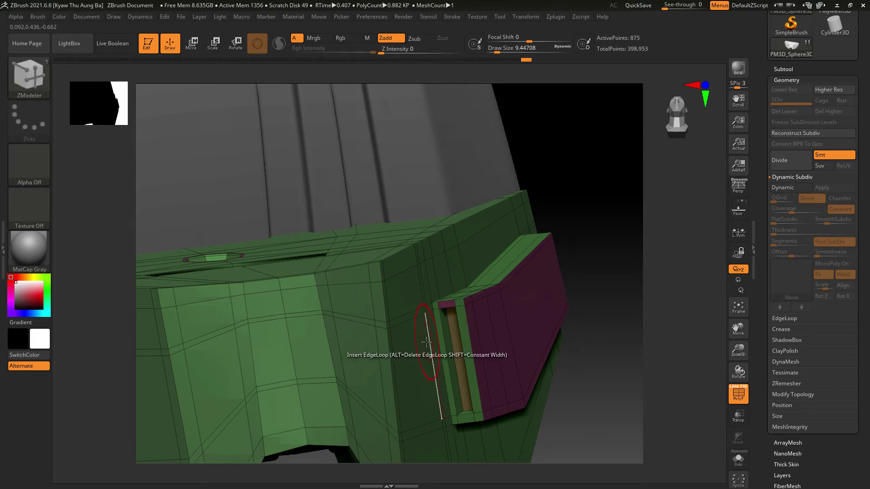
alt+click(425, 340)
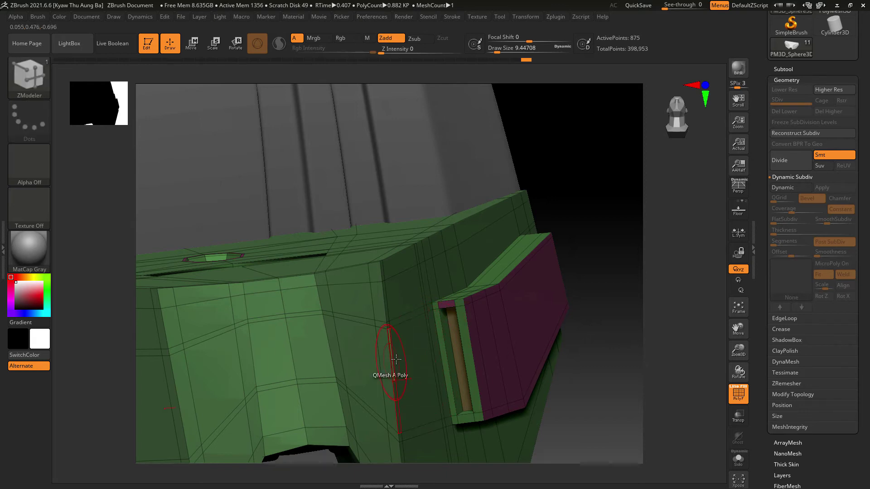
click(511, 324)
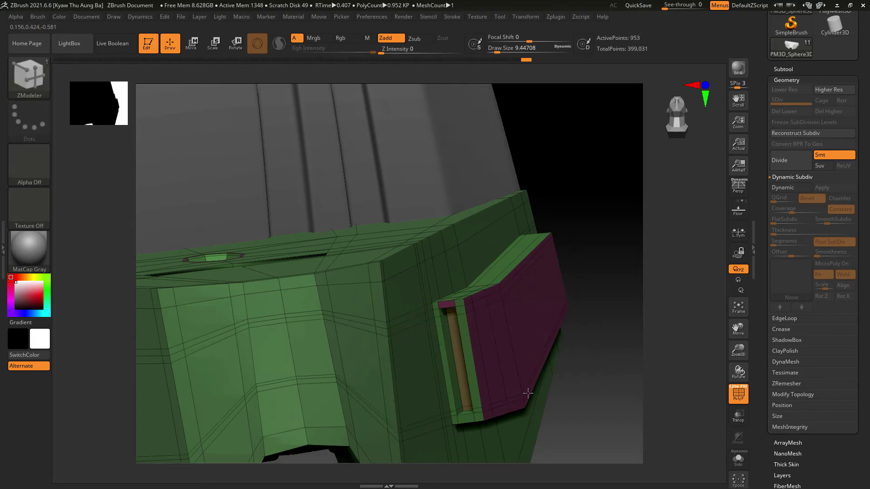
drag(672, 357, 589, 349)
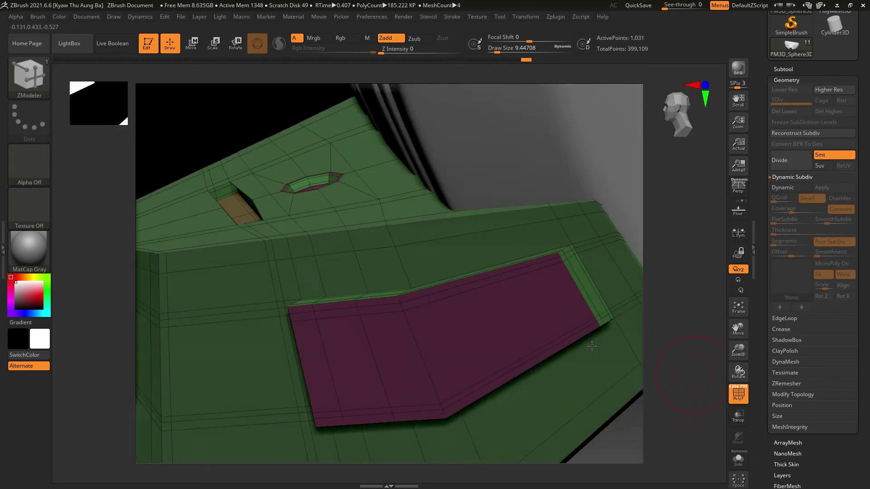
click(560, 331)
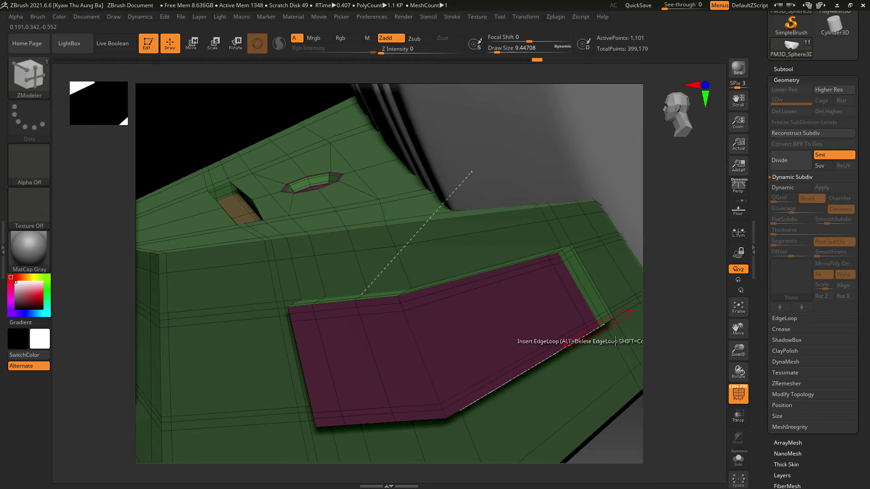
- Try raising the large rear polygon of the side panel at different heights with QMesh and undo the extrusions
drag(689, 411, 660, 407)
drag(539, 353, 549, 363)
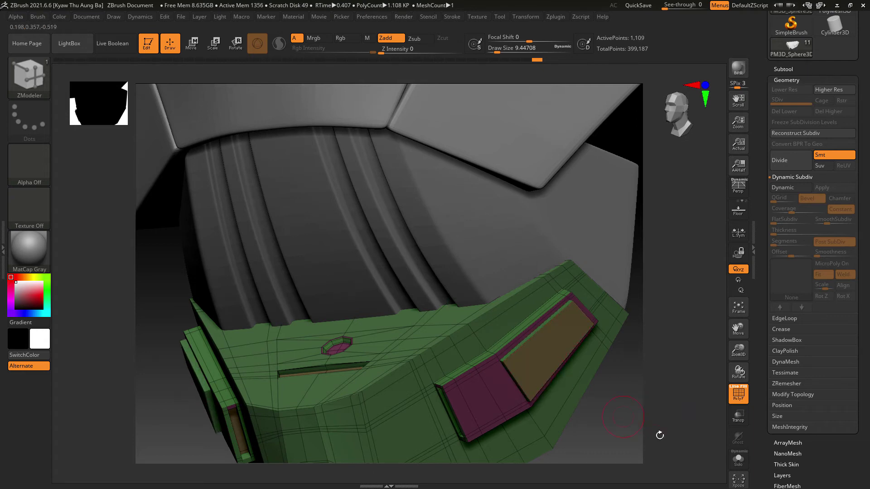
drag(659, 435, 624, 412)
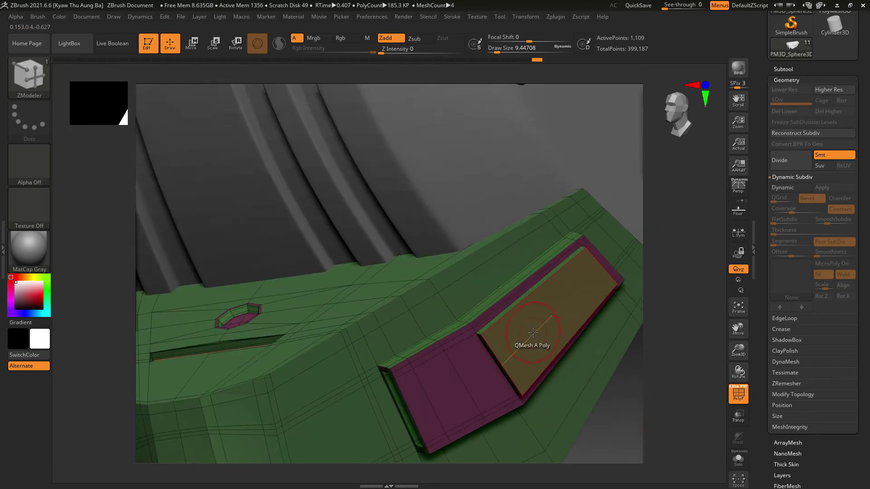
drag(533, 333, 557, 327)
key(ctrl+z)
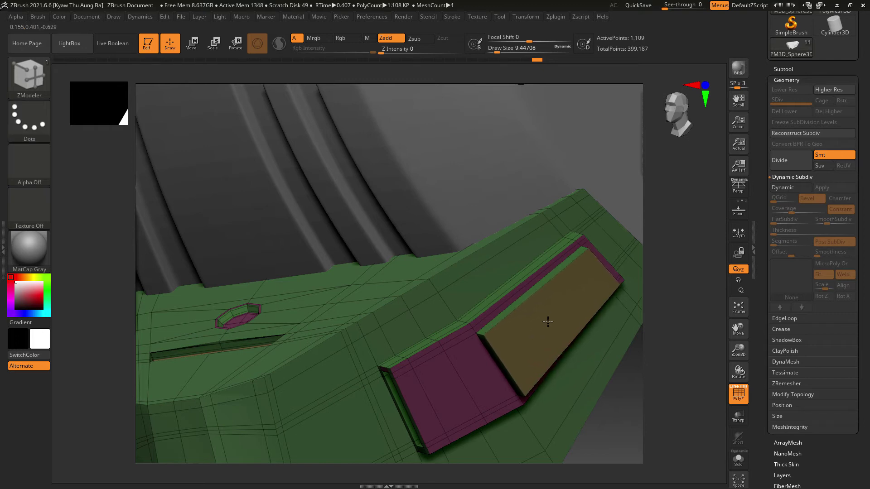
mouse_move(652, 394)
mouse_down()
mouse_move(666, 398)
mouse_move(634, 389)
mouse_up()
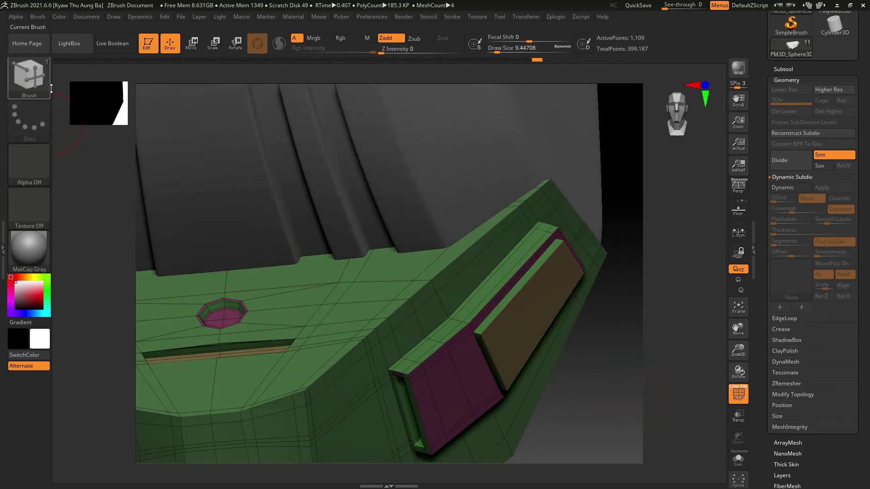
mouse_move(529, 320)
mouse_down()
mouse_move(546, 326)
mouse_move(525, 306)
mouse_up()
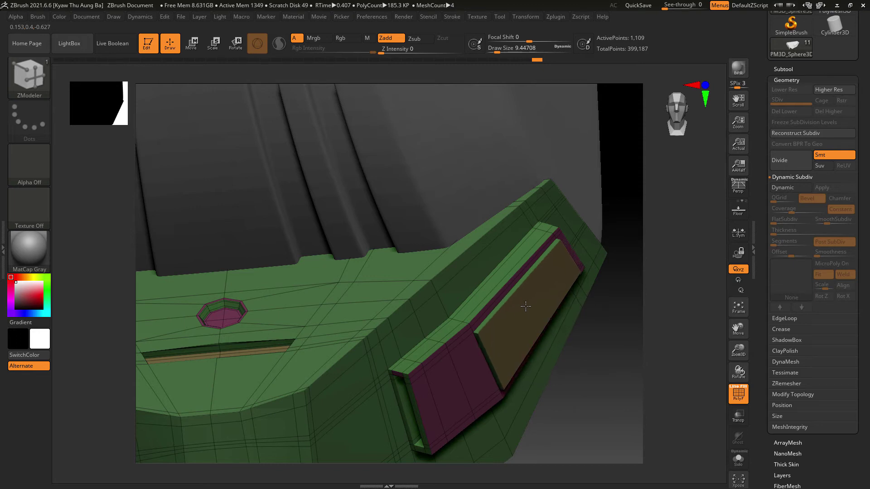
drag(630, 372, 581, 378)
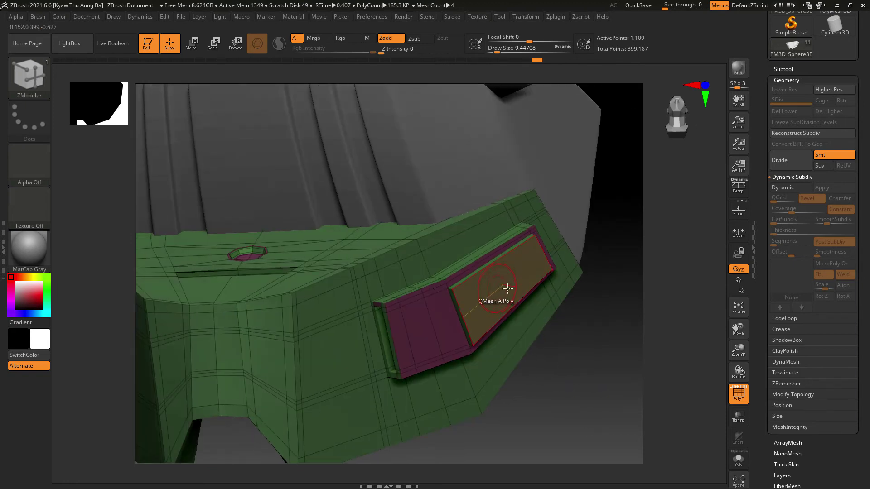
mouse_move(507, 288)
mouse_down()
mouse_move(527, 272)
mouse_move(517, 282)
mouse_up()
key(ctrl+z)
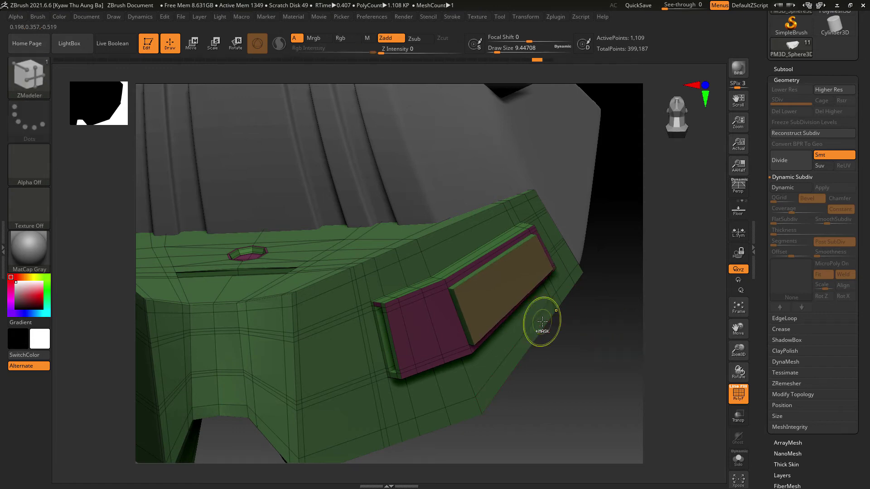
key(ctrl+z)
- Bevel the large rear polygon of the side panel with a single row to frame a smaller inner face
key(space)
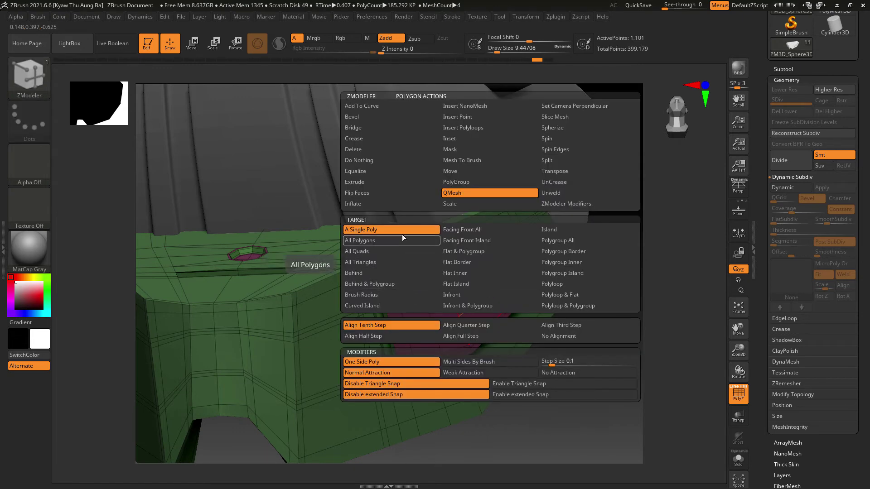
click(362, 116)
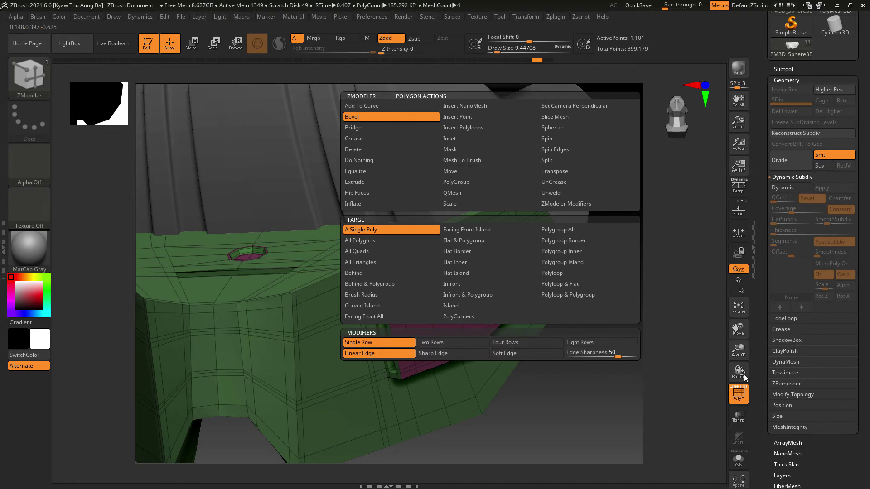
click(509, 284)
drag(510, 285, 500, 280)
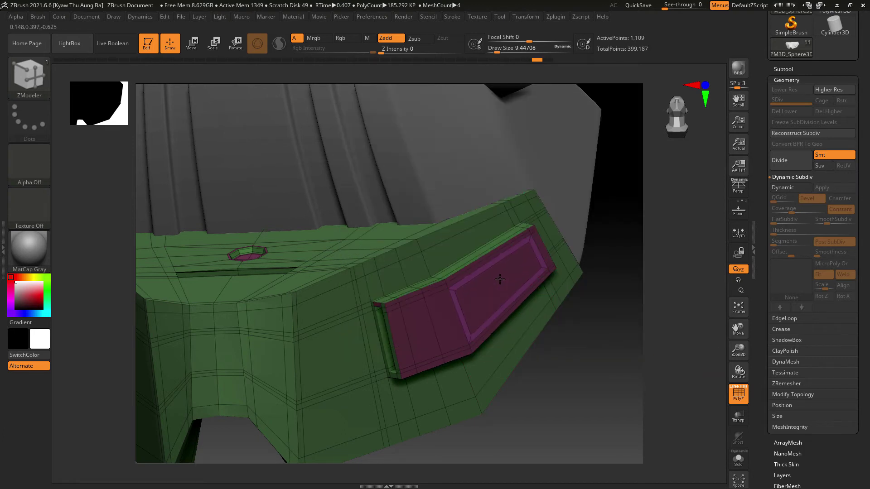
drag(603, 362, 608, 369)
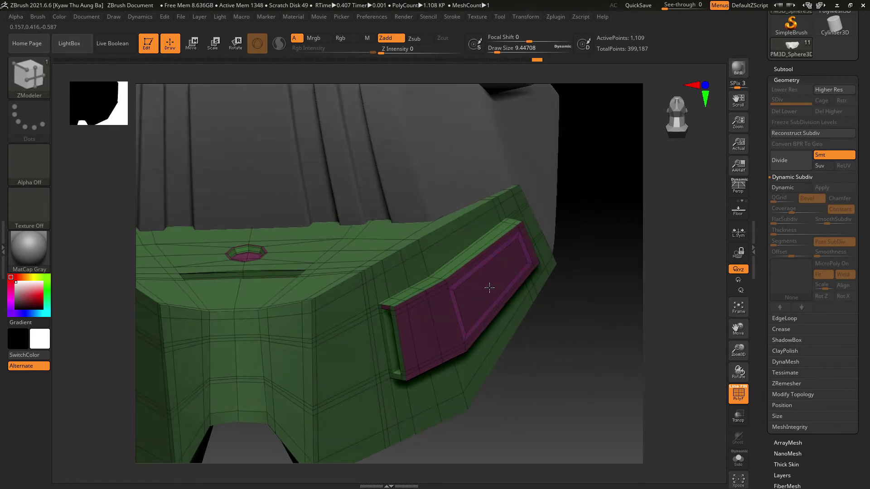
- Raise the framed inner face of the side panel into a sloped block with QMesh
key(space)
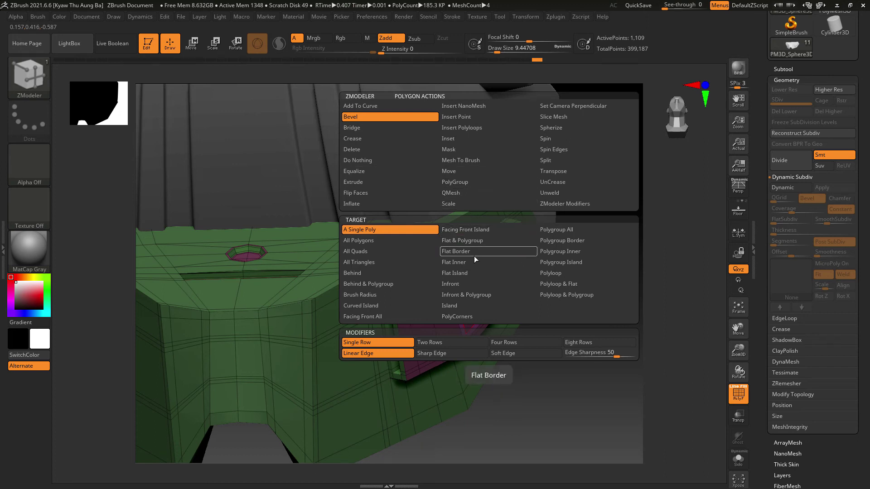
click(448, 193)
drag(643, 317, 632, 329)
drag(486, 284, 497, 290)
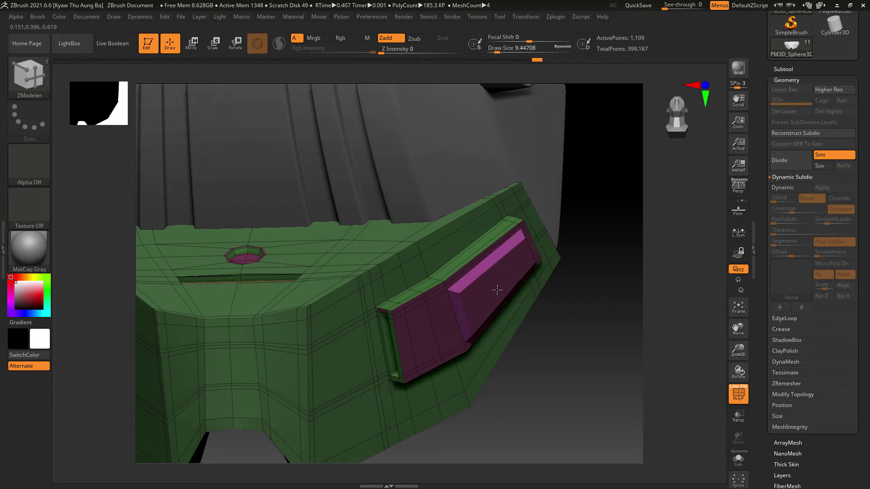
drag(616, 379, 592, 395)
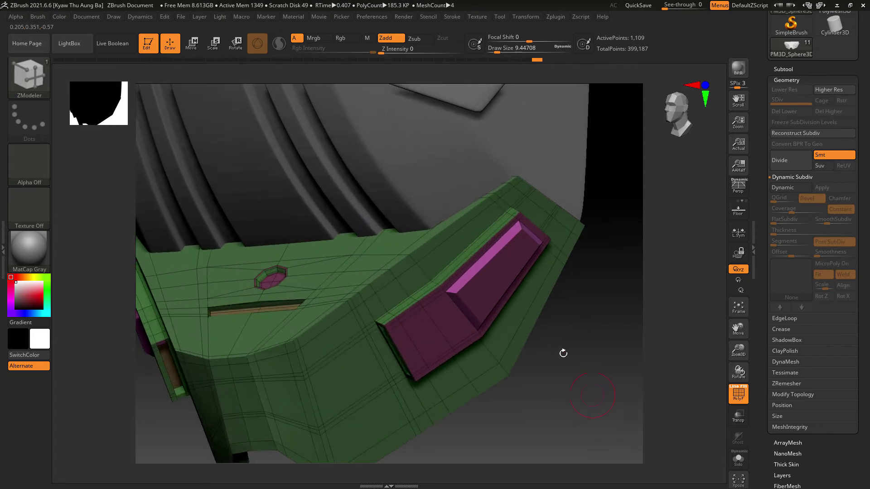
- Insert supporting edge loops around the edges of the raised block on the side panel
drag(474, 278, 462, 295)
click(503, 250)
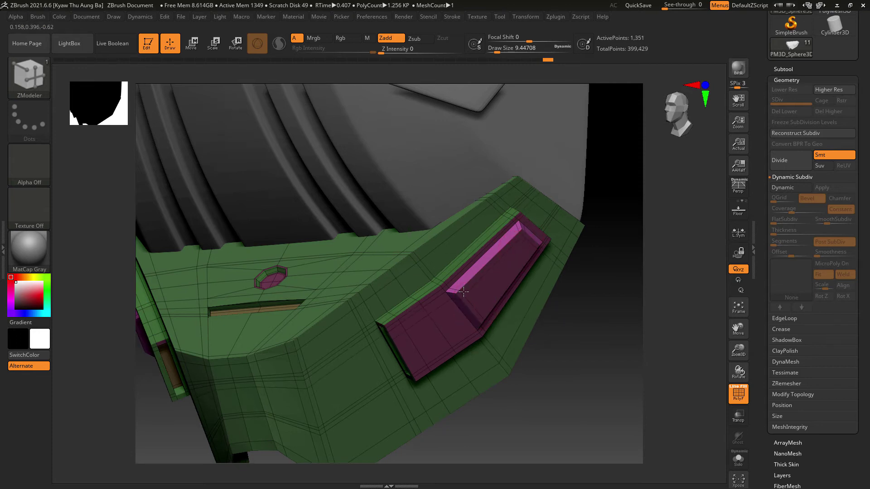
click(485, 319)
drag(588, 344, 712, 274)
- Preview the chin with Dynamic Subdiv and no wireframe, and examine both side panels against the faceplate
click(788, 188)
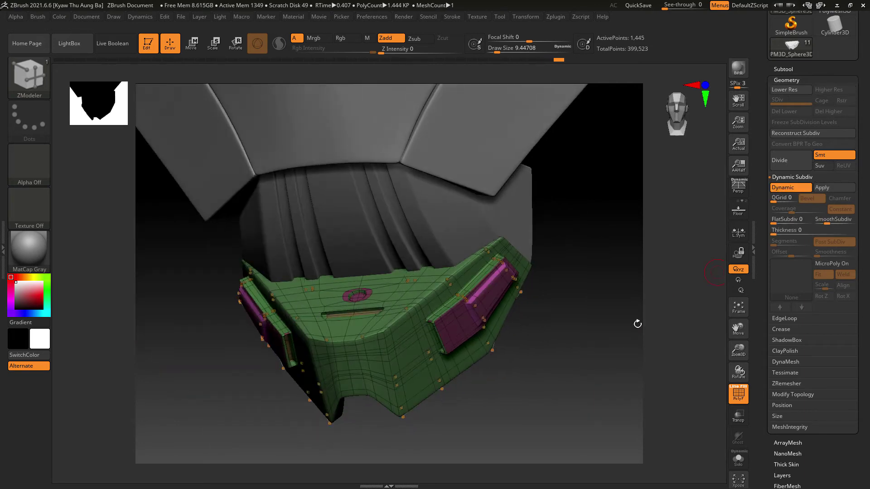
shift+drag(590, 365, 603, 368)
click(739, 395)
mouse_move(601, 398)
alt+mouse_down()
mouse_move(585, 370)
mouse_move(602, 357)
mouse_move(593, 399)
mouse_move(577, 403)
mouse_move(591, 396)
mouse_move(608, 354)
mouse_move(598, 367)
mouse_move(627, 379)
mouse_move(620, 387)
mouse_move(631, 402)
mouse_move(613, 362)
mouse_move(577, 394)
mouse_move(591, 408)
alt+mouse_up()
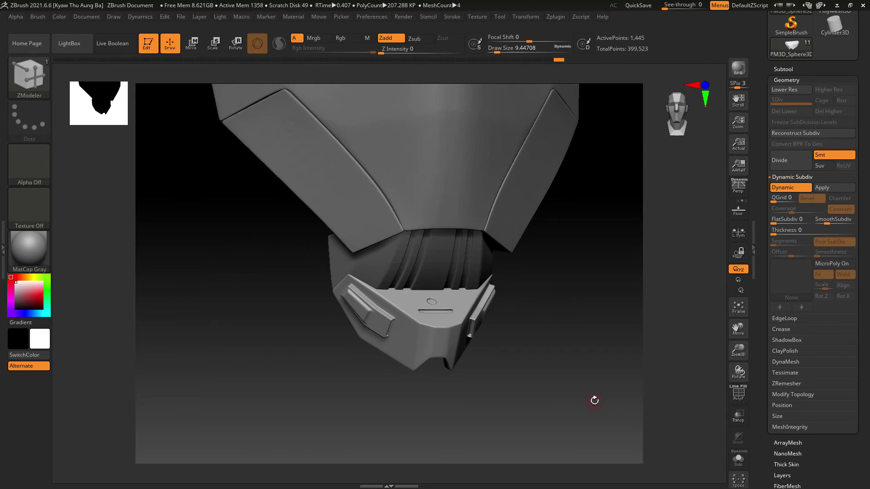
drag(597, 402, 596, 426)
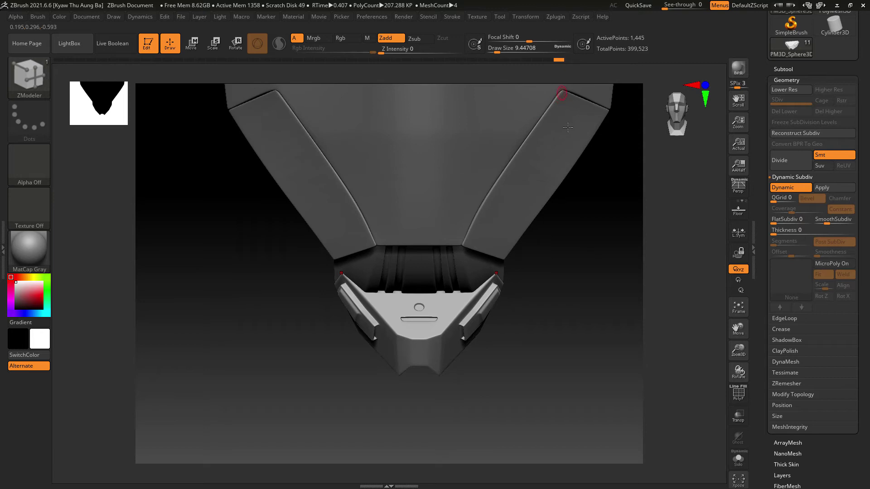
drag(566, 317, 561, 191)
- Turn off Dynamic Subdiv and roll the chin's undo history back to the plain shape before the round recess was added
key(shift+d)
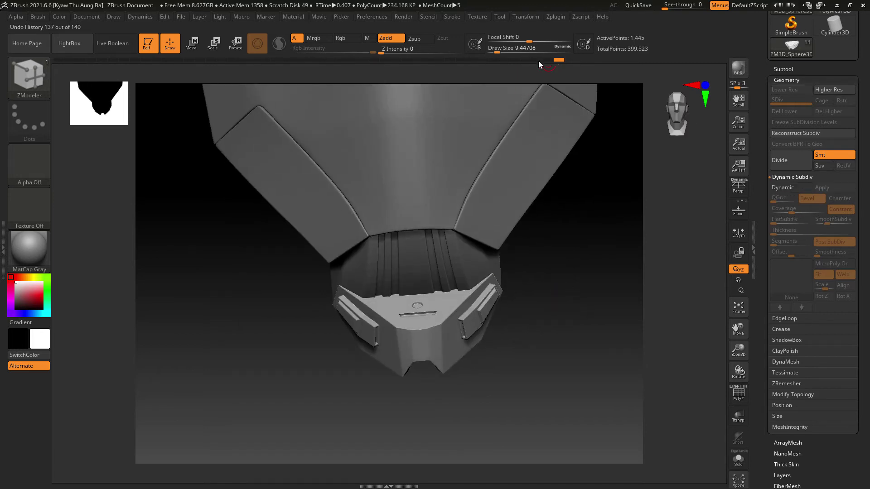
drag(426, 62, 312, 61)
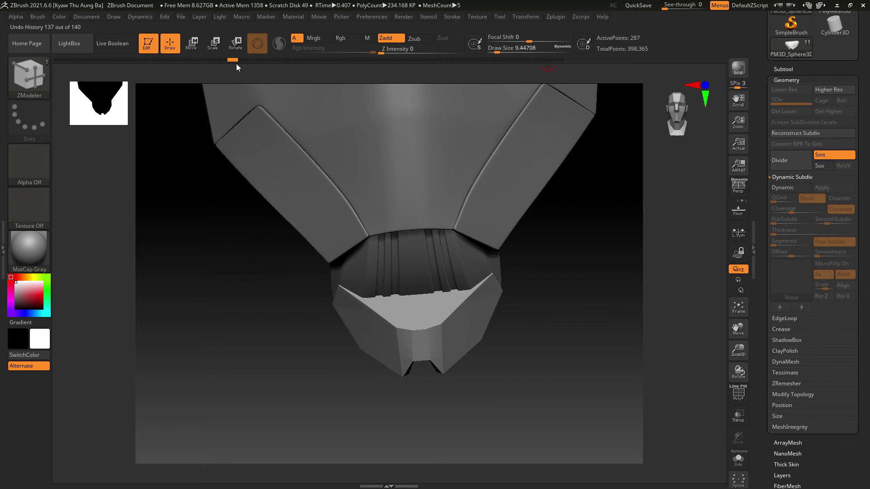
click(738, 394)
drag(653, 386, 588, 373)
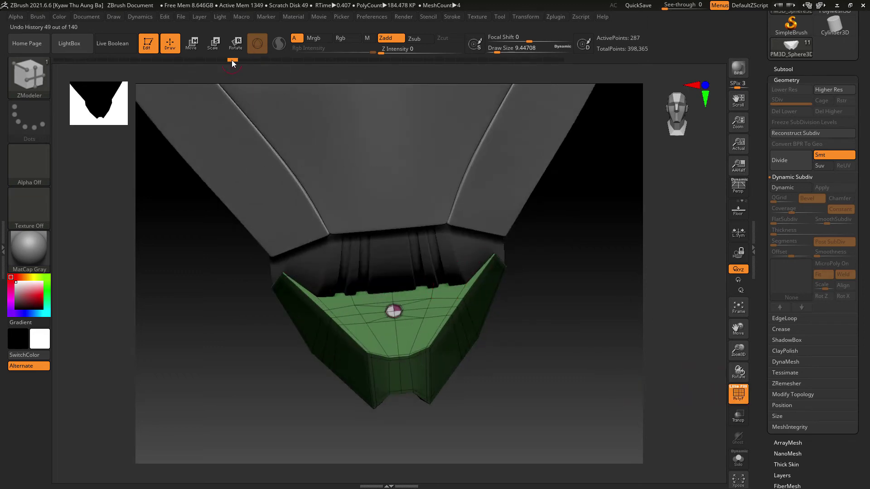
drag(232, 61, 199, 61)
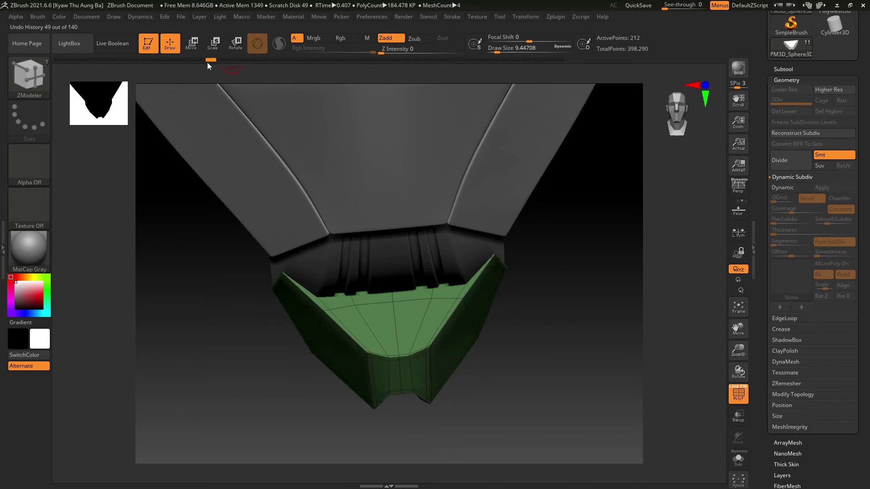
drag(614, 394, 675, 380)
click(746, 402)
click(747, 406)
drag(603, 358, 577, 401)
- Make the sculpted head subtool PM3D_Sphere3D3_4 visible behind the chin and faceplate
click(794, 68)
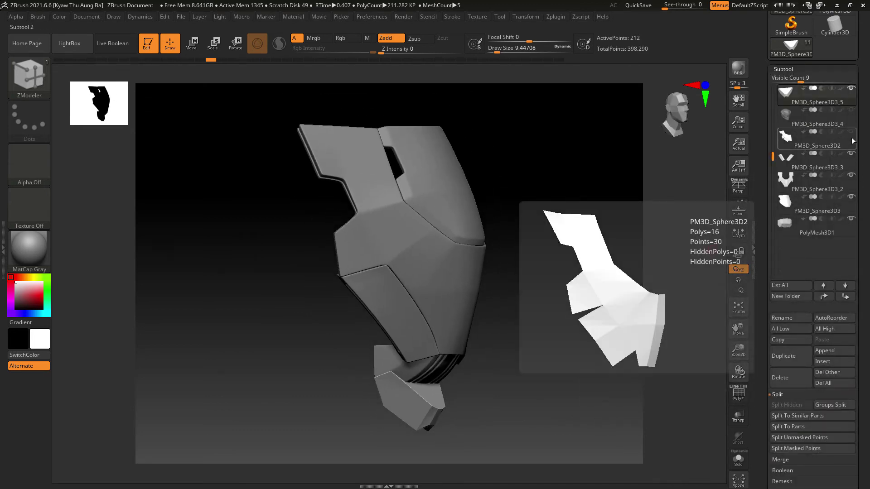
click(853, 112)
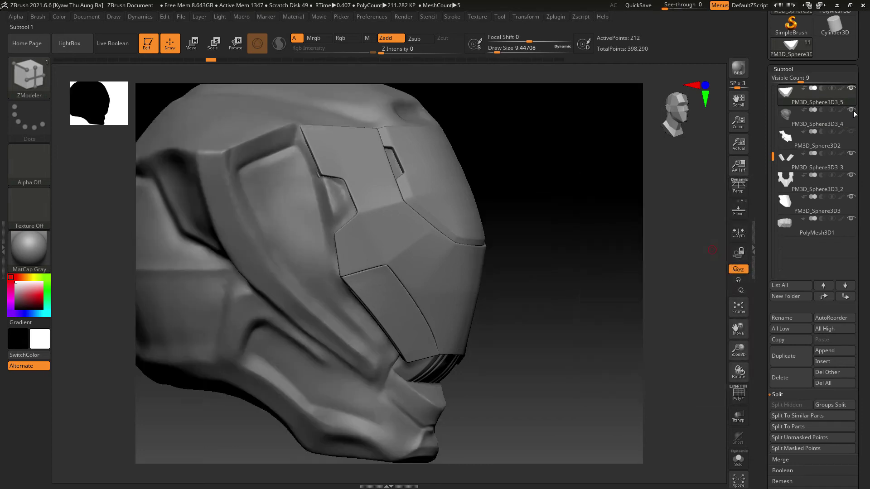
mouse_move(594, 303)
mouse_down()
mouse_move(590, 296)
mouse_move(592, 317)
mouse_up()
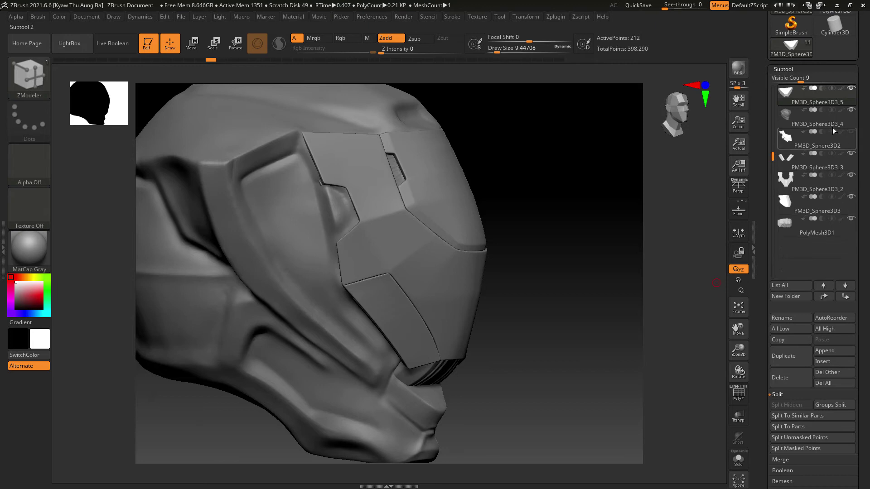
- Move the chin subtool PM3D_Sphere3D3_5 down the subtool order to just above PolyMesh3D1
click(825, 103)
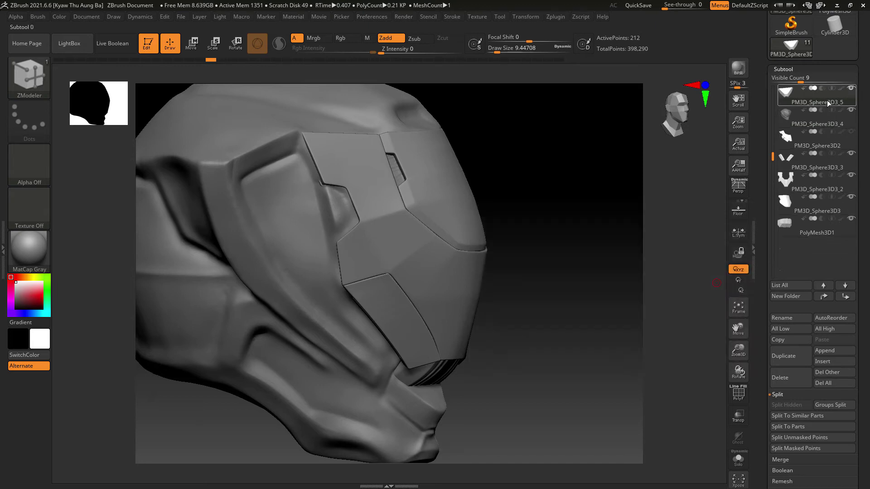
click(842, 299)
click(842, 299)
click(841, 299)
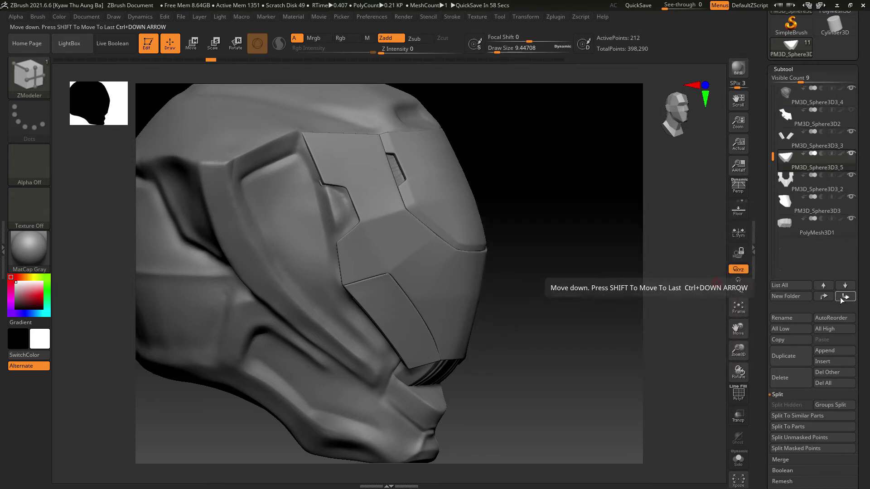
click(842, 299)
click(841, 299)
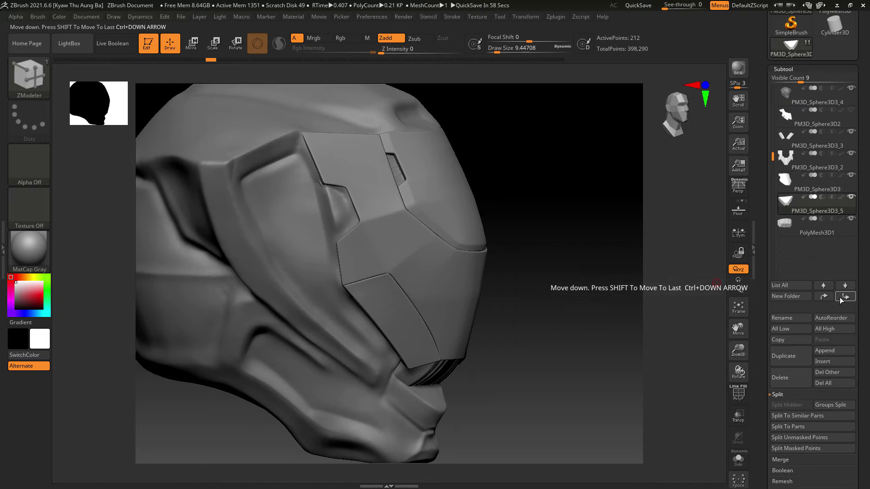
- Turn on transparency and make the head subtool PM3D_Sphere3D3_4 active, shown from the side without wireframe
click(738, 393)
click(738, 416)
mouse_move(593, 392)
mouse_down()
mouse_move(581, 346)
mouse_move(591, 355)
mouse_move(504, 373)
mouse_move(580, 369)
mouse_move(657, 326)
mouse_up()
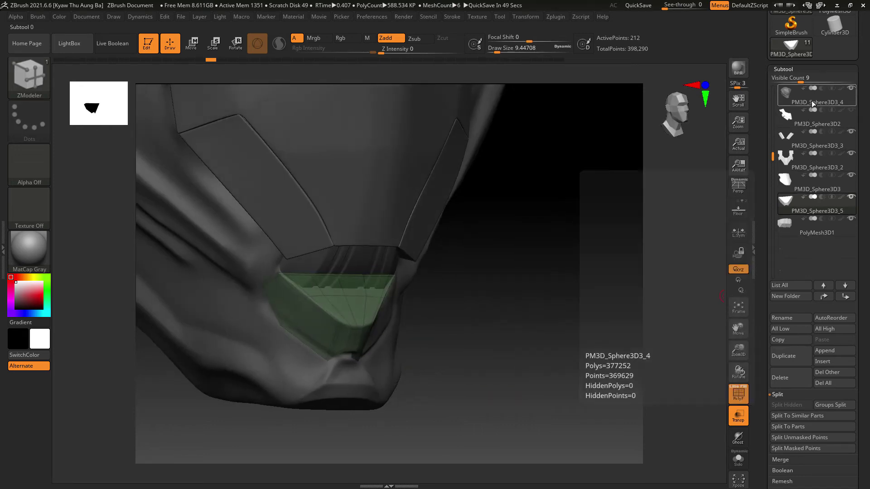
click(811, 101)
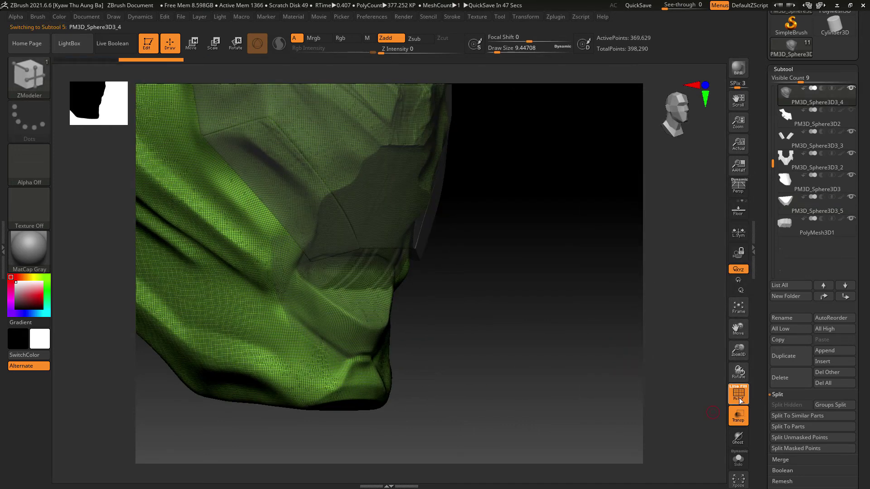
click(738, 394)
drag(657, 405, 625, 397)
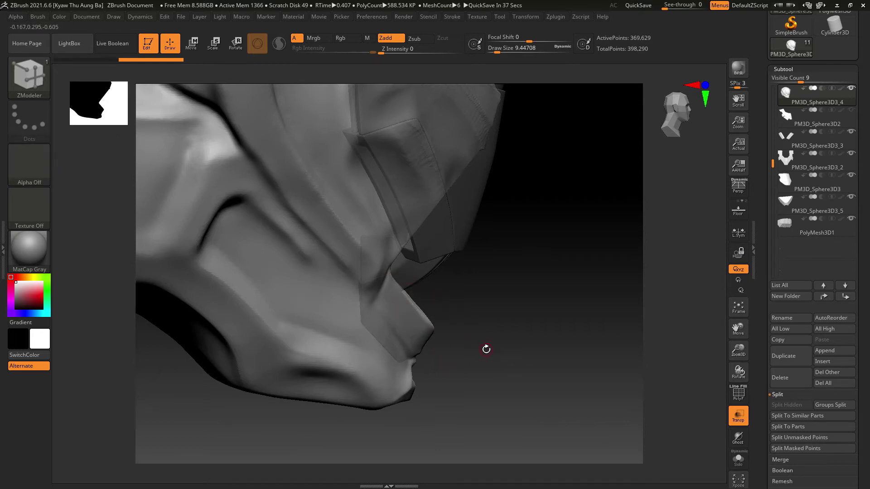
- Clip the head mesh with an angled ClipCurve along the chin piece's rear and lower outline, and turn off transparency
key(ctrl+shift)
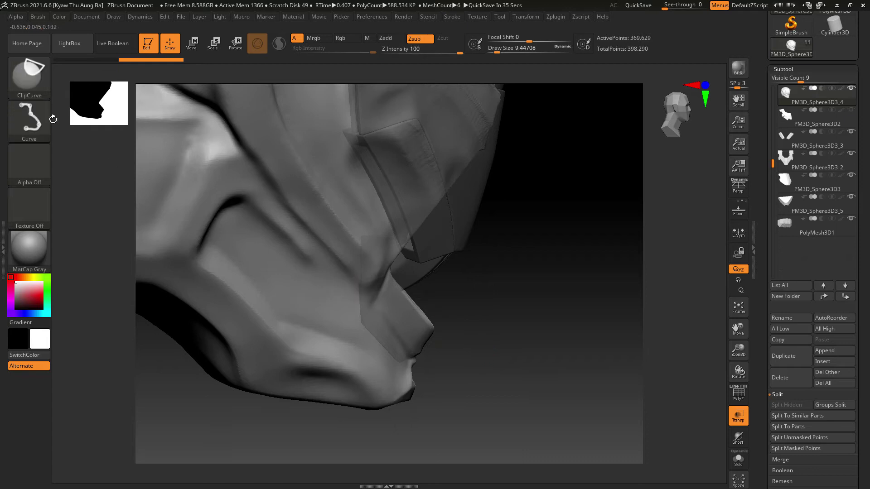
ctrl+shift+drag(398, 232, 368, 315)
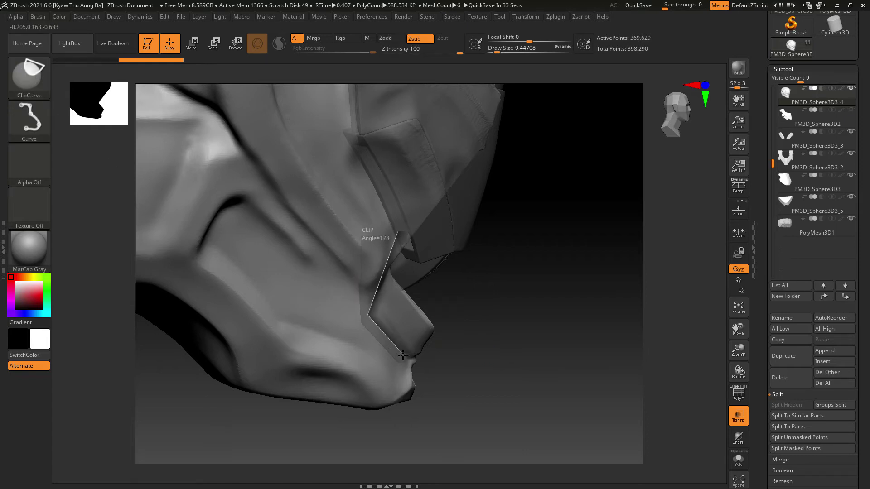
ctrl+shift+drag(403, 358, 542, 376)
drag(529, 383, 577, 379)
click(739, 416)
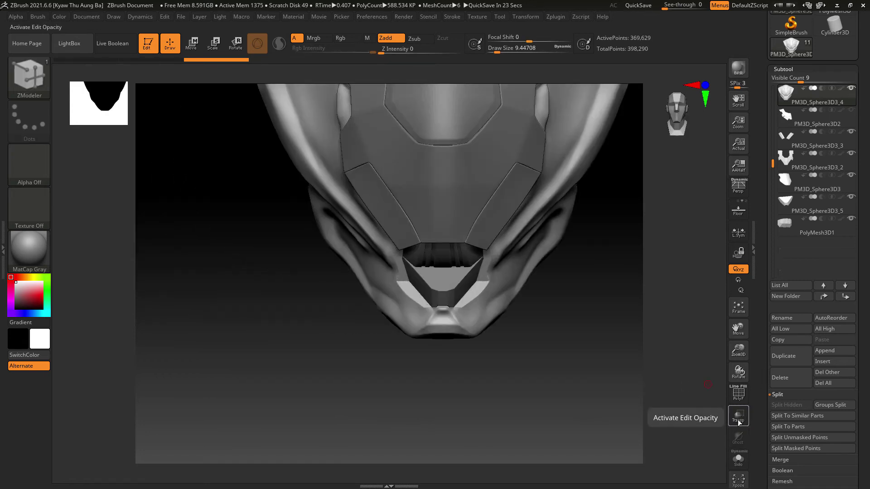
mouse_move(602, 431)
mouse_down()
mouse_move(629, 414)
mouse_move(592, 406)
mouse_move(608, 406)
mouse_up()
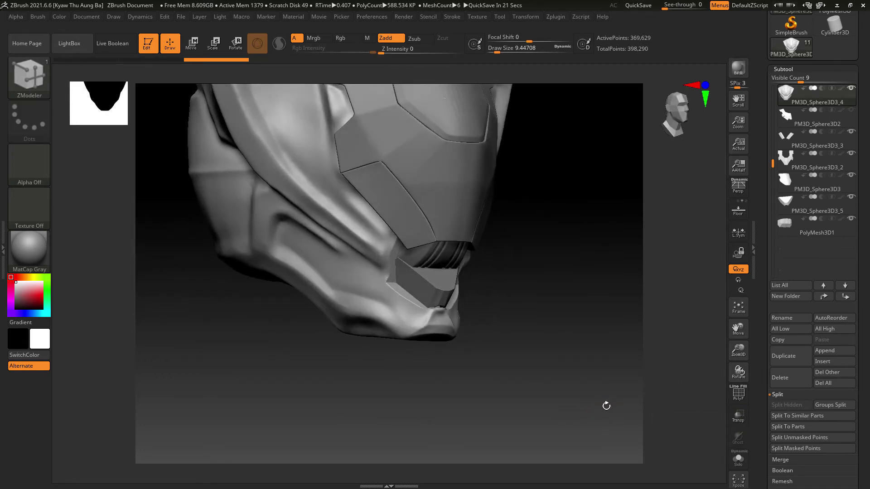
- Switch to the Standard brush and set SelectRect as the selection brush
key(shift)
click(31, 85)
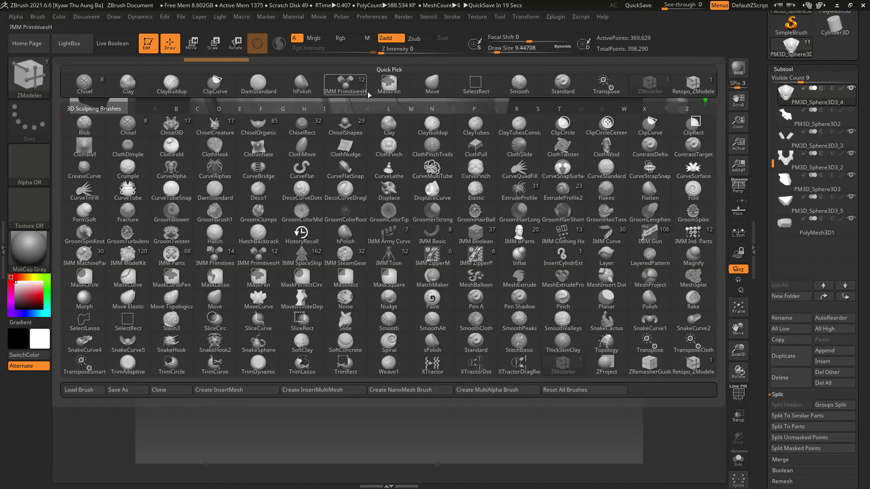
click(572, 89)
mouse_move(578, 359)
mouse_down()
mouse_move(563, 367)
mouse_move(570, 371)
mouse_move(585, 355)
mouse_move(584, 362)
mouse_move(585, 342)
mouse_move(599, 360)
mouse_move(570, 368)
mouse_move(604, 366)
mouse_move(539, 332)
mouse_up()
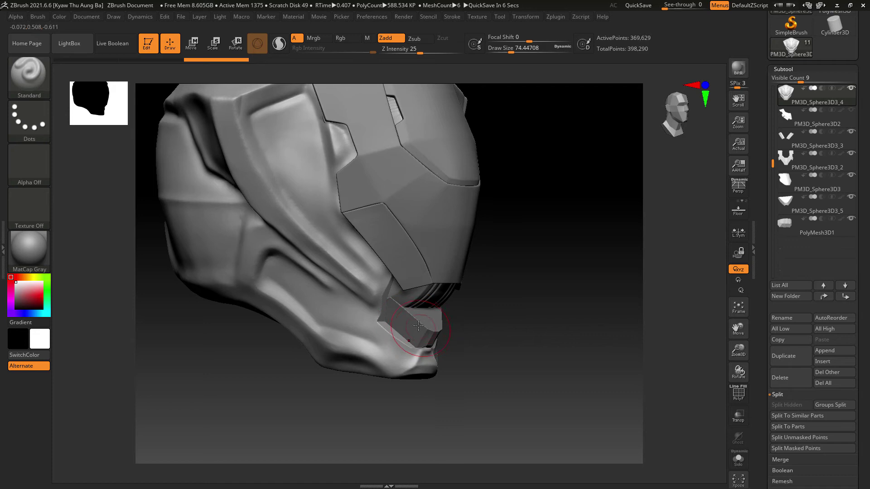
key(ctrl+shift)
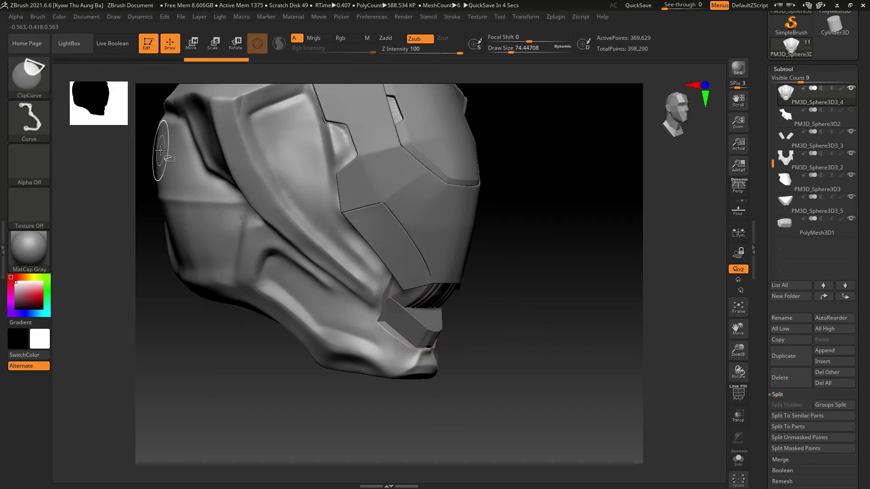
click(29, 75)
click(126, 84)
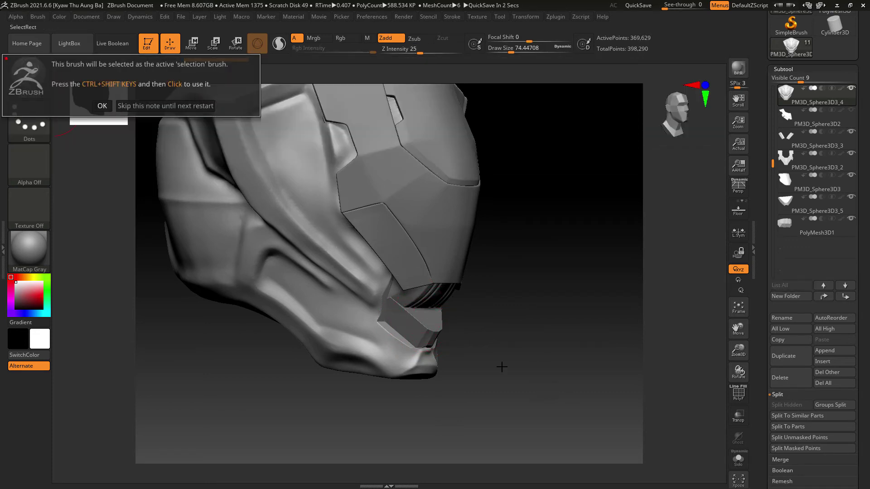
click(108, 109)
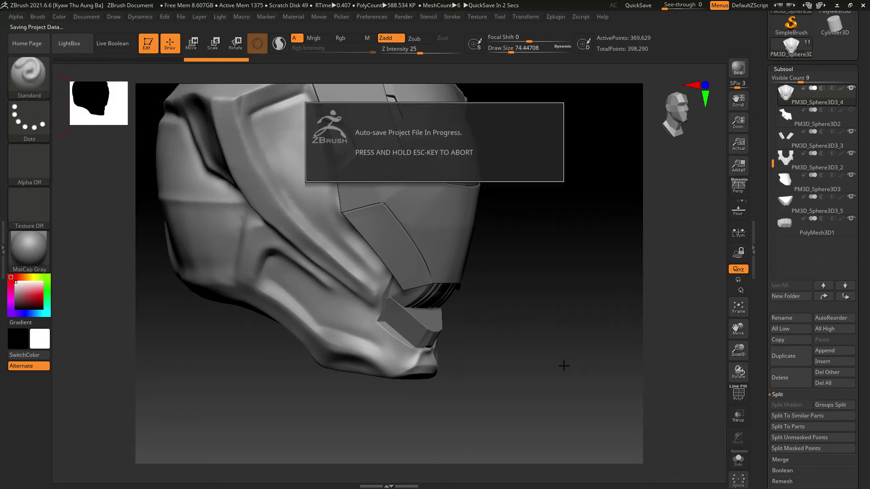
- Smooth the head mesh's cut rim along the rear and lower outline of the chin piece
drag(559, 361, 556, 362)
key(shift)
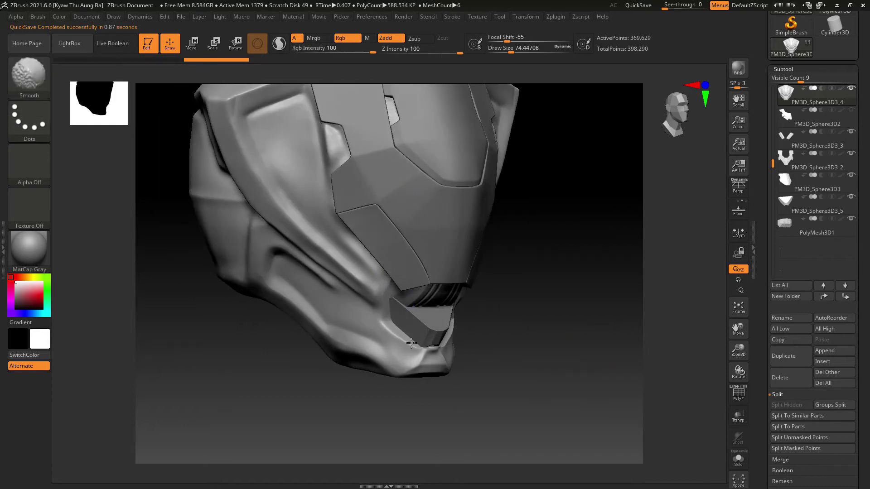
mouse_move(501, 334)
mouse_down()
mouse_move(514, 321)
mouse_move(483, 320)
mouse_up()
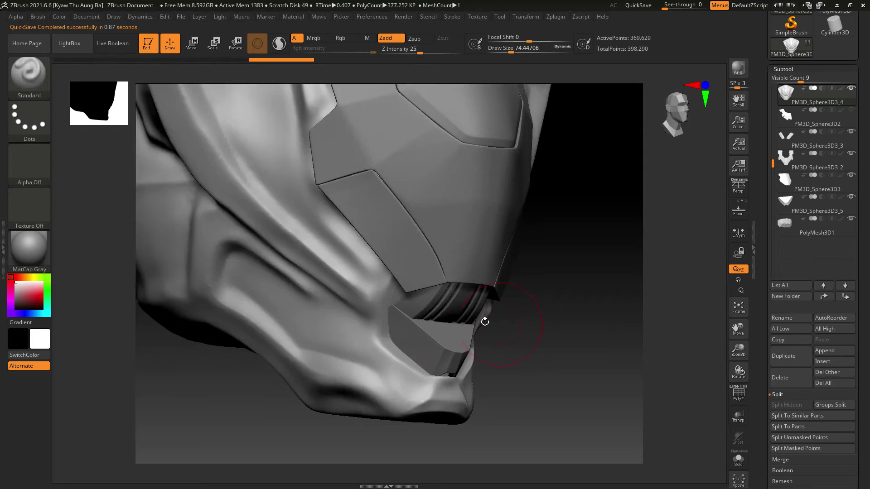
shift+drag(392, 339, 388, 334)
shift+drag(414, 363, 419, 366)
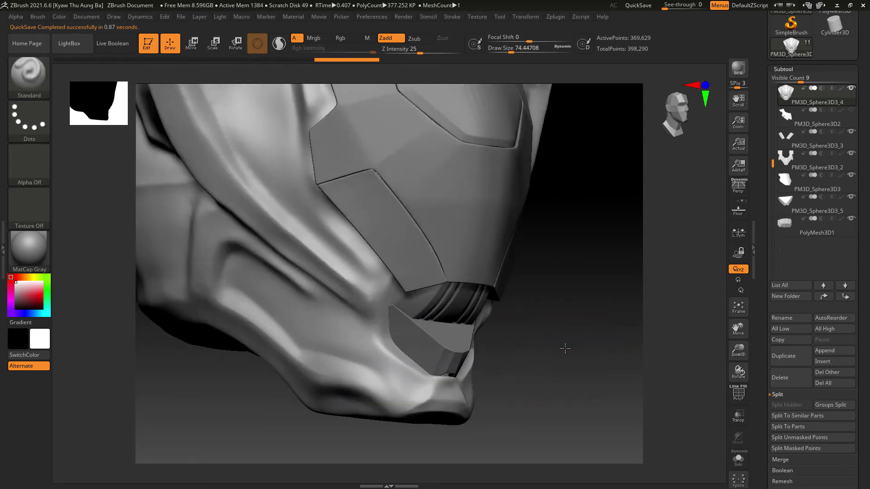
shift+drag(565, 349, 530, 351)
shift+drag(476, 369, 471, 381)
mouse_move(591, 402)
mouse_down()
mouse_move(594, 363)
mouse_move(618, 382)
mouse_up()
shift+drag(386, 342, 383, 337)
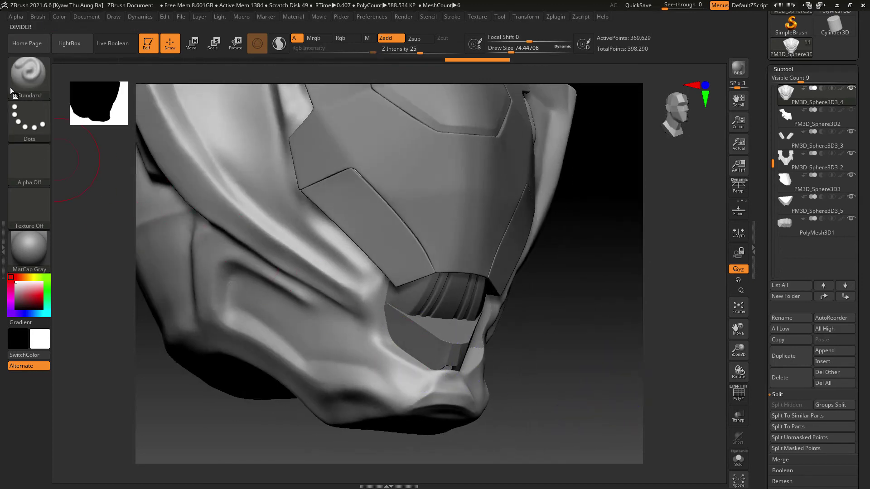
- Switch to the Move brush and undo the last edits to the head mesh's rim
click(37, 94)
click(433, 84)
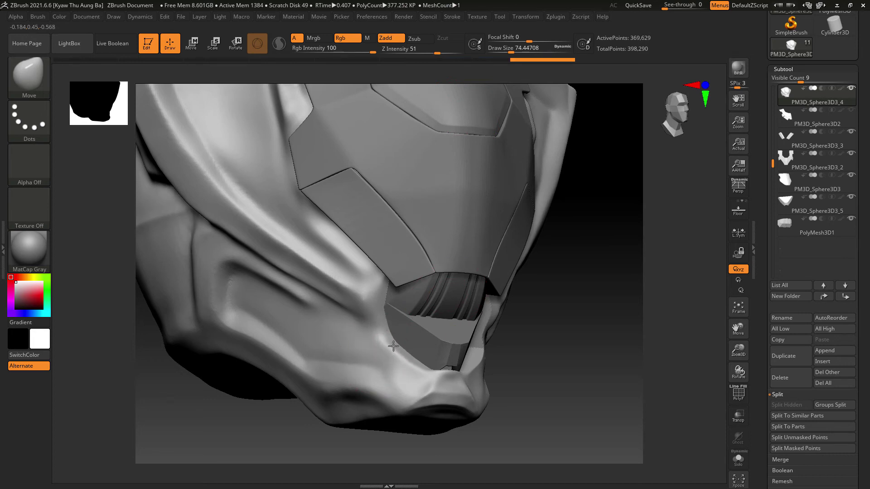
drag(566, 355, 503, 353)
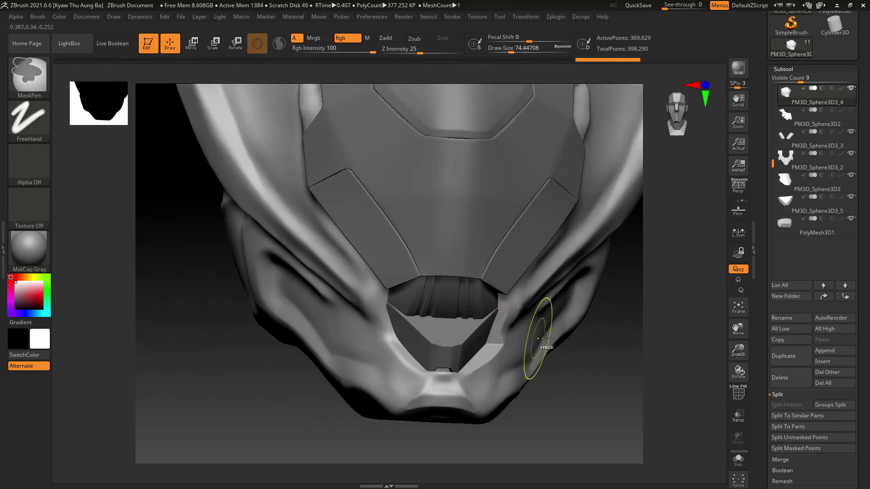
key(ctrl+z)
key(ctrl+z)
key(ctrl+z)
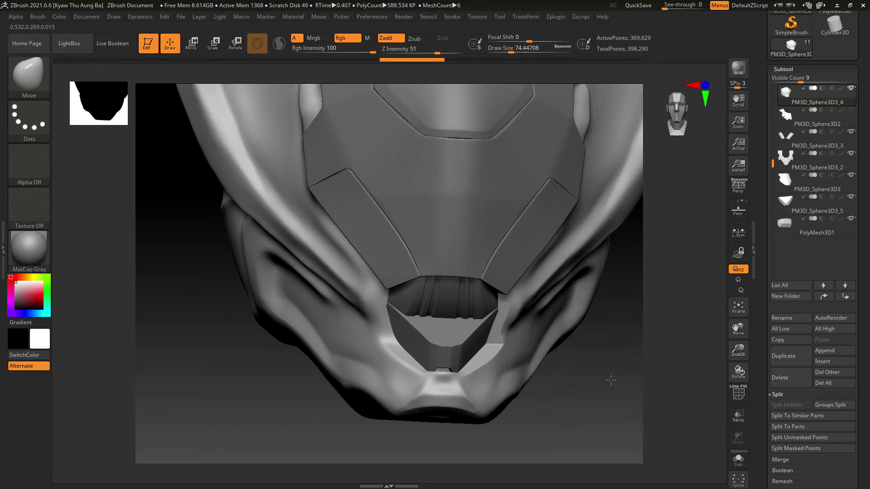
- Mirror and weld the head mesh to repeat the trimmed chin opening on its other side
drag(611, 381, 698, 385)
click(756, 441)
drag(759, 427, 776, 348)
click(801, 298)
scroll(843, 308, up, 5)
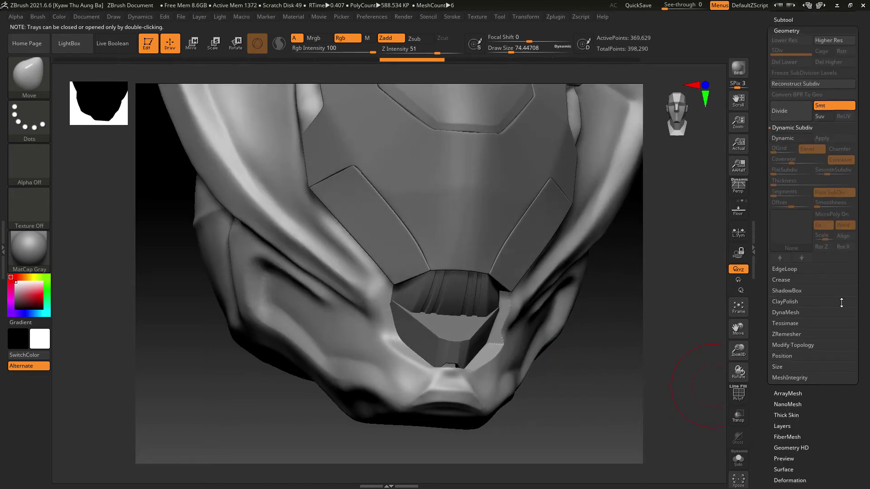
click(818, 344)
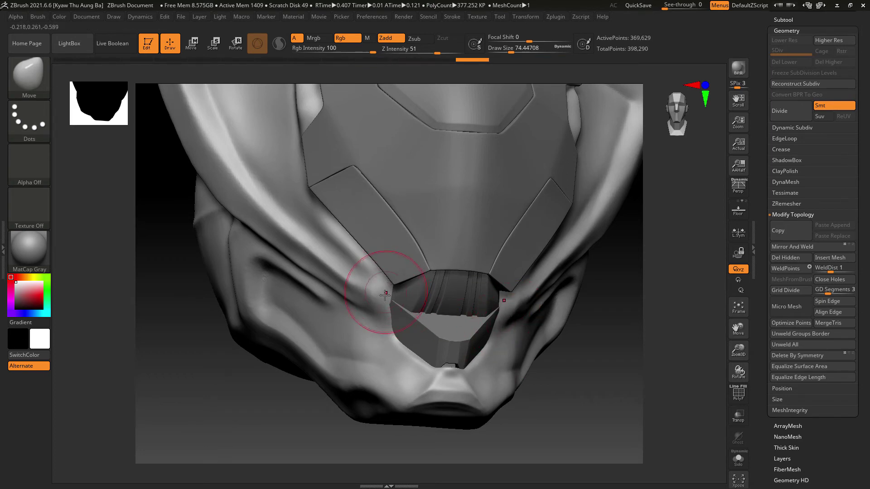
- Pull the head mesh's rim against the chin piece's side and lower outline with the Move brush
drag(385, 295, 388, 302)
mouse_move(444, 375)
mouse_down()
mouse_move(448, 364)
mouse_move(426, 363)
mouse_up()
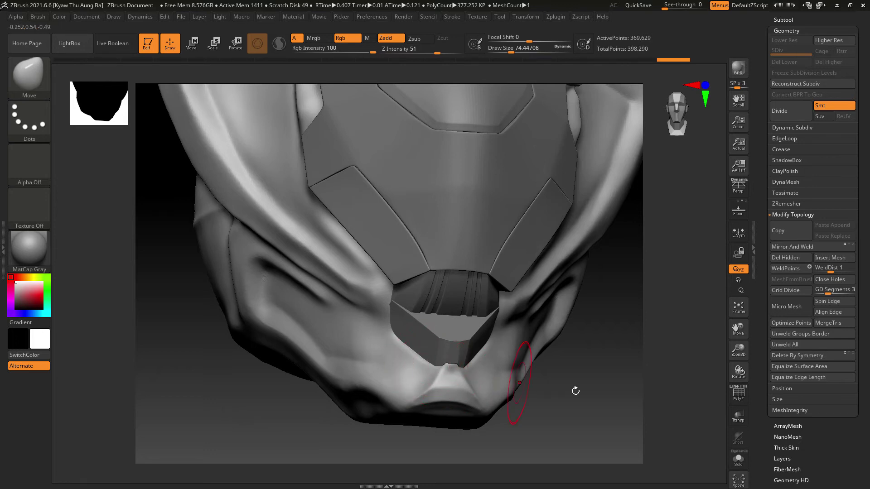
mouse_move(576, 390)
shift+mouse_down()
mouse_move(563, 399)
mouse_move(503, 385)
mouse_move(439, 356)
shift+mouse_up()
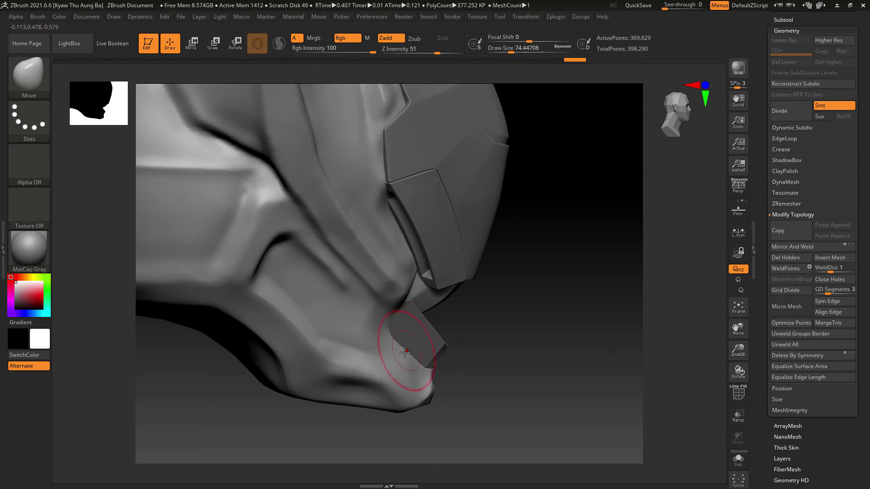
drag(401, 353, 414, 363)
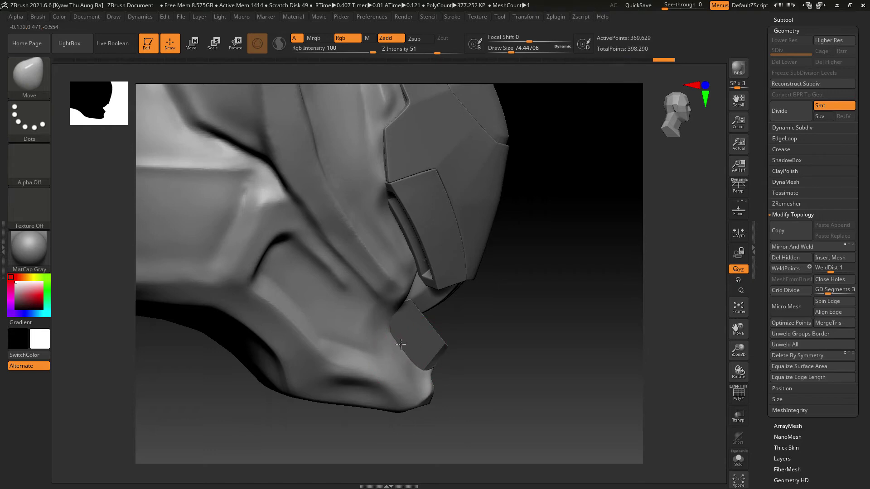
- Reshape and smooth the head mesh's corner between the faceplate's lower side panel and the chin piece
drag(408, 290, 407, 269)
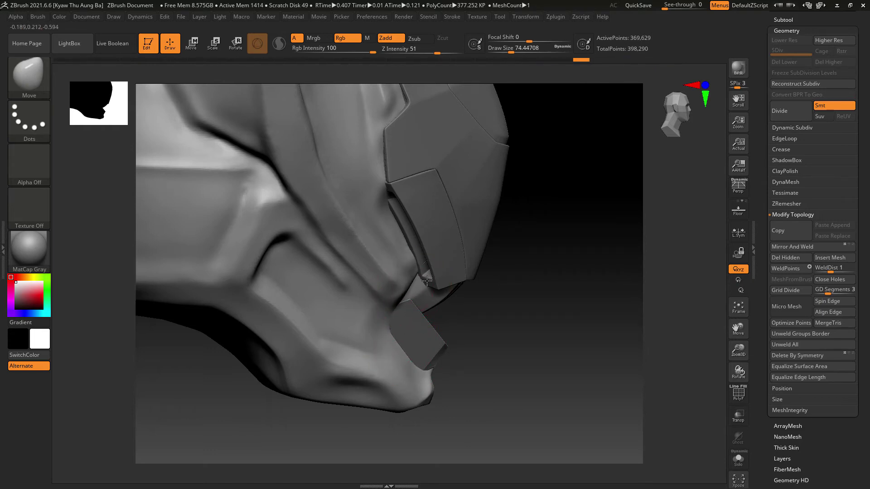
drag(427, 280, 417, 283)
shift+drag(510, 285, 457, 263)
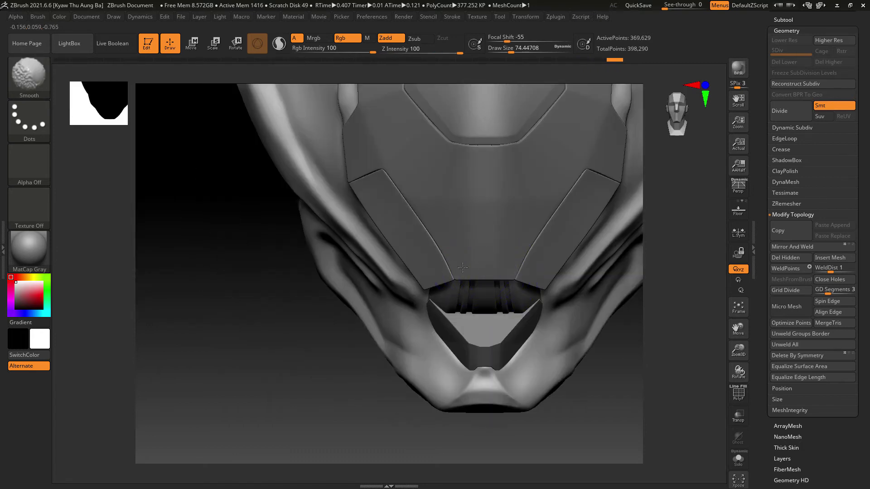
shift+right_drag(667, 357, 414, 269)
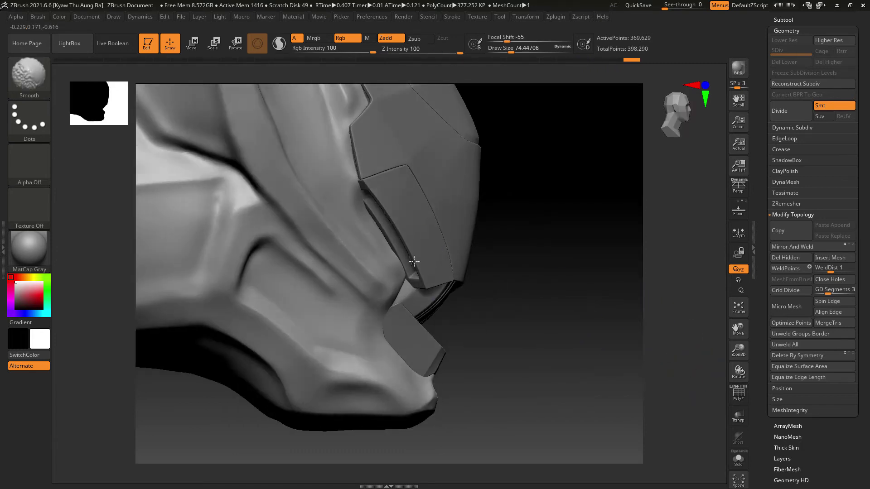
mouse_move(518, 276)
right_down()
mouse_move(480, 252)
mouse_move(487, 246)
mouse_move(426, 262)
right_up()
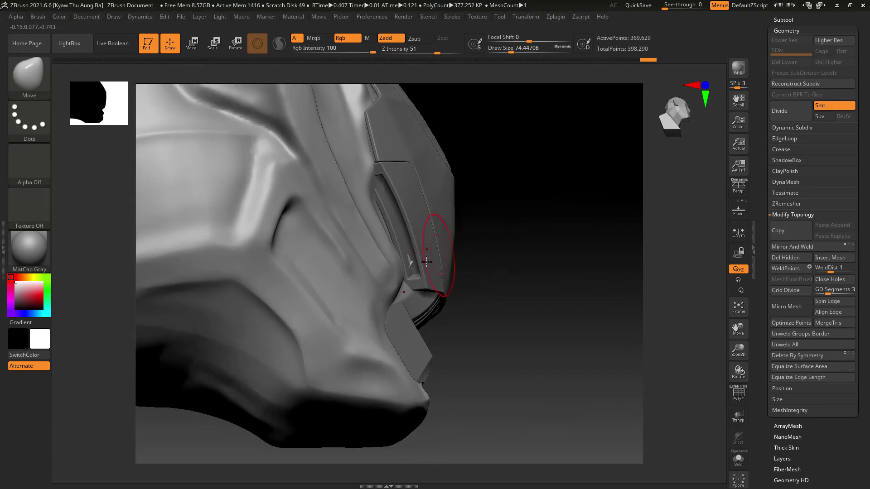
key(shift)
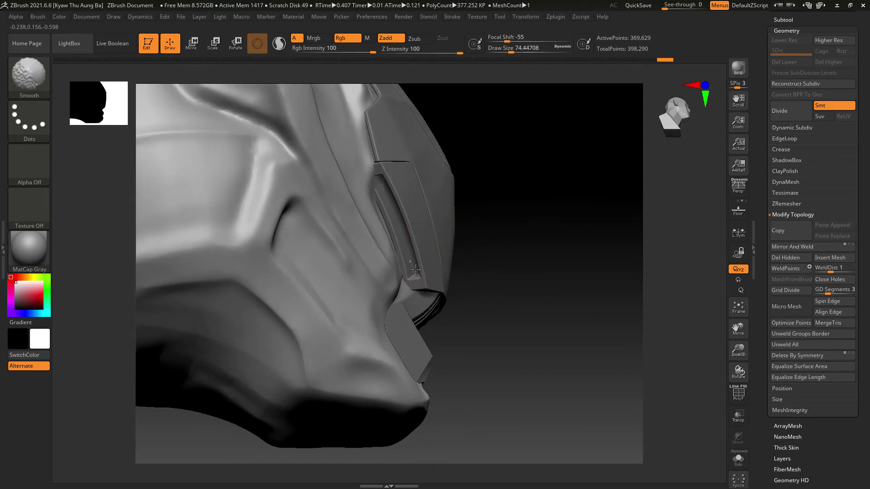
shift+right_drag(532, 275, 412, 253)
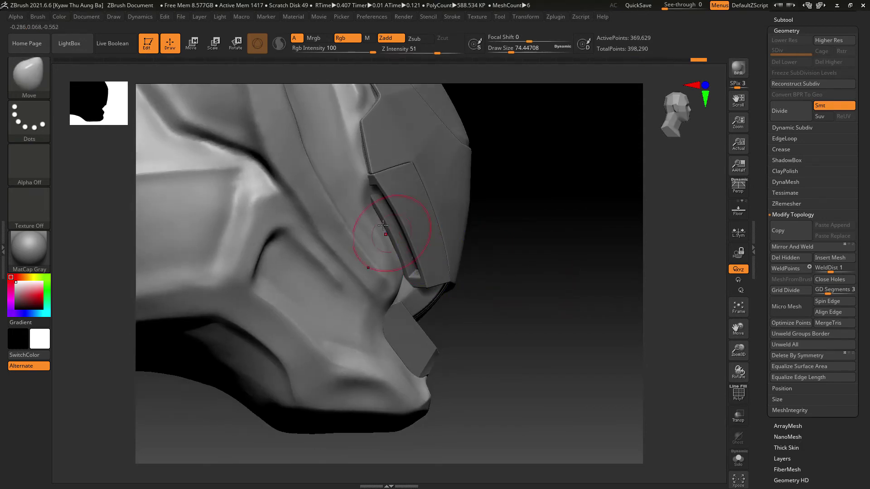
- Move and smooth the head mesh edge running behind the faceplate's side panel to fit the panel's outline
mouse_move(378, 205)
mouse_down()
mouse_move(363, 182)
mouse_move(368, 166)
mouse_move(363, 177)
mouse_up()
key(shift)
drag(515, 183, 429, 185)
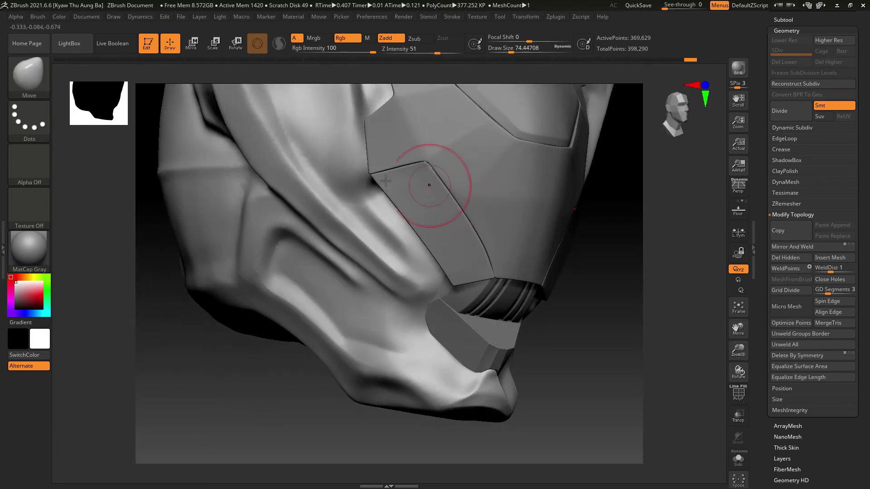
mouse_move(348, 171)
mouse_down()
mouse_move(356, 146)
mouse_move(368, 174)
mouse_up()
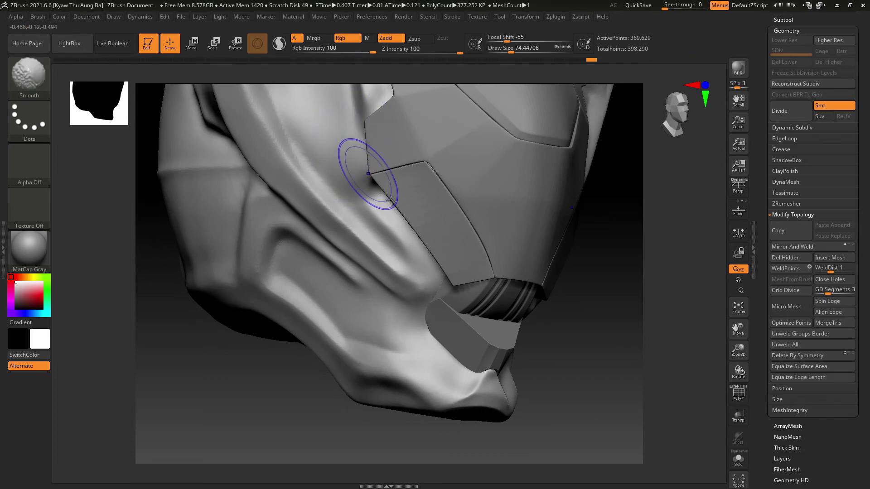
shift+drag(391, 202, 441, 261)
- Adjust and smooth the head mesh's cheek ridge beside the mouth opening
mouse_move(565, 358)
alt+mouse_down()
mouse_move(597, 314)
mouse_move(612, 349)
alt+mouse_up()
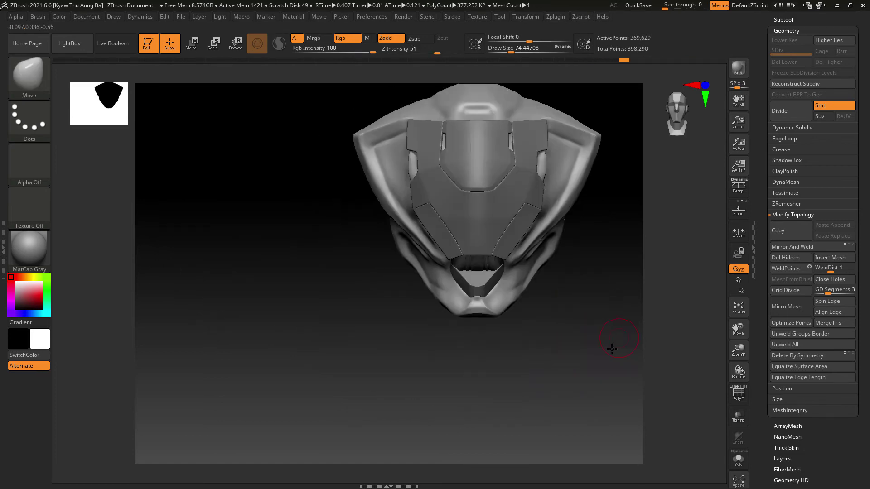
right_drag(611, 348, 584, 355)
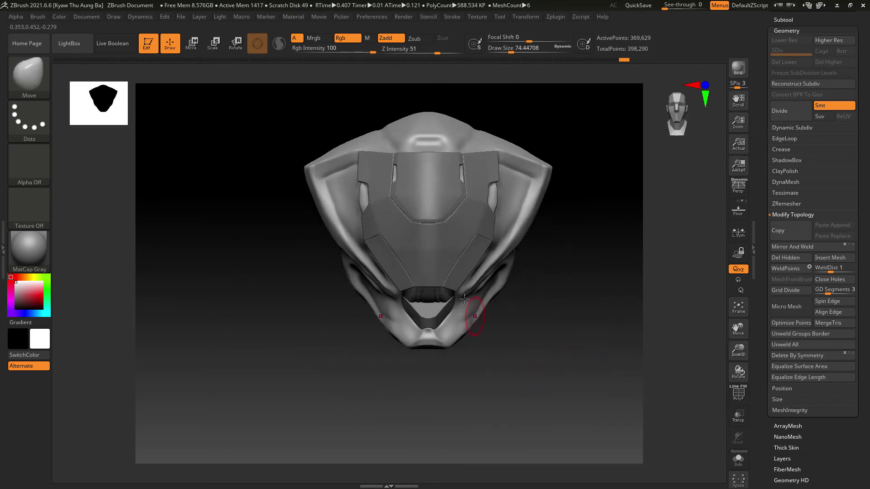
drag(566, 318, 580, 334)
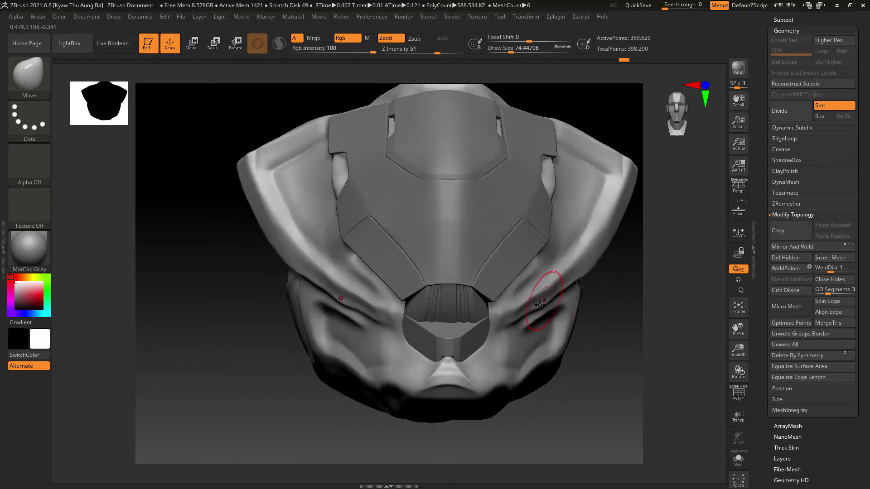
drag(539, 305, 521, 317)
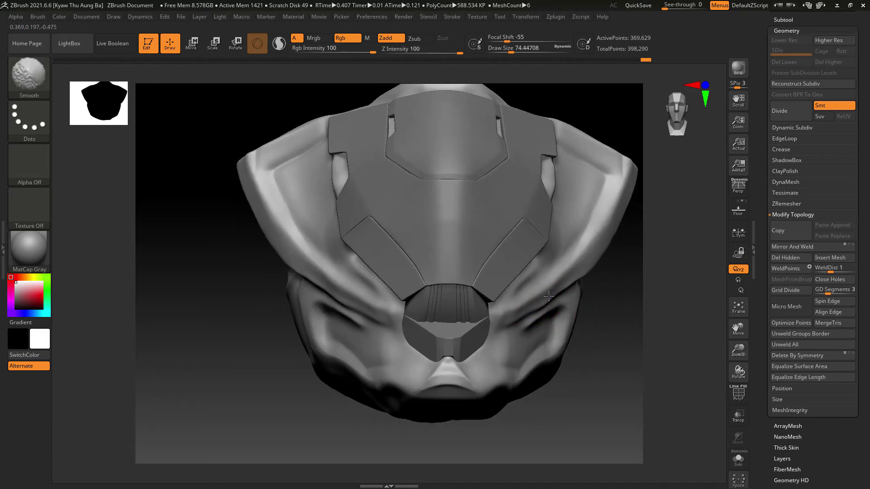
mouse_move(606, 336)
alt+mouse_down()
mouse_move(609, 306)
mouse_move(623, 349)
mouse_move(618, 403)
alt+mouse_up()
mouse_move(618, 403)
shift+right_down()
mouse_move(619, 426)
mouse_move(471, 374)
mouse_move(536, 404)
mouse_move(508, 388)
mouse_move(488, 332)
mouse_move(536, 419)
shift+right_up()
mouse_move(536, 419)
right_down()
mouse_move(495, 363)
mouse_move(535, 370)
mouse_move(410, 345)
right_up()
mouse_move(470, 338)
shift+right_down()
mouse_move(403, 353)
mouse_move(544, 397)
mouse_move(512, 399)
mouse_move(477, 327)
mouse_move(426, 313)
shift+right_up()
- Switch to the hPolish brush and flatten the front of the head's chin below the chin piece
click(32, 75)
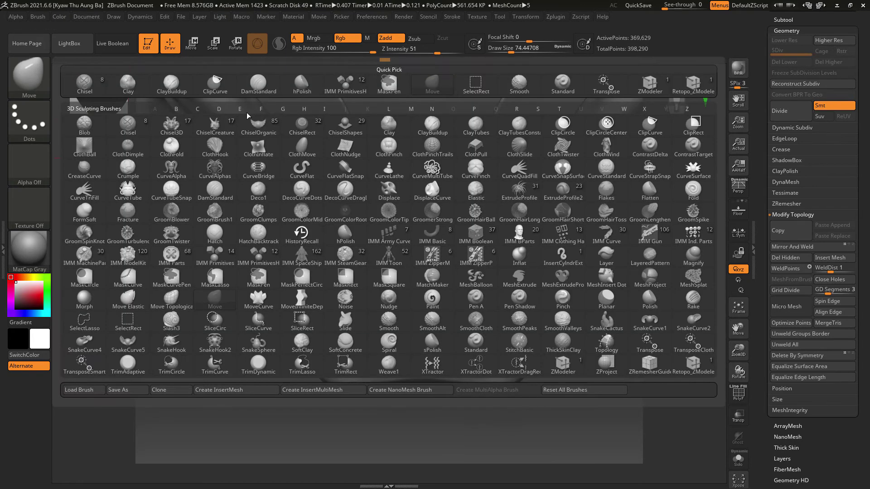
click(301, 83)
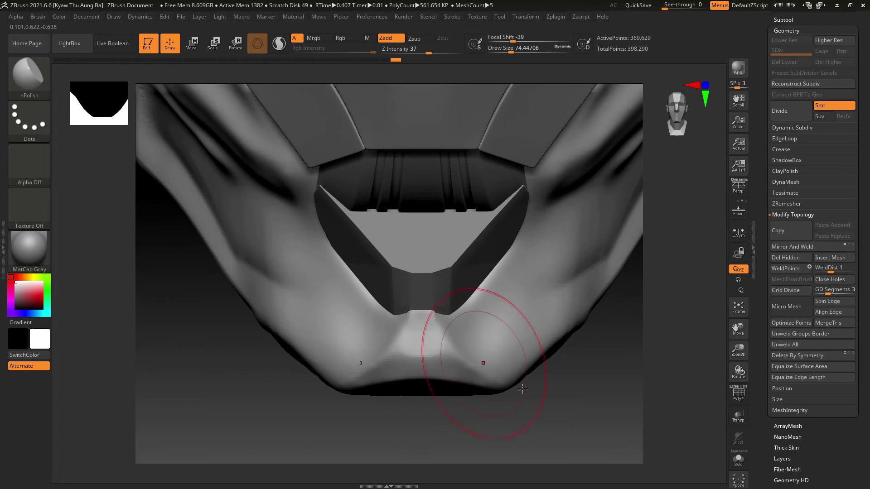
mouse_move(482, 363)
ctrl+right_down()
mouse_move(537, 379)
mouse_move(410, 335)
ctrl+right_up()
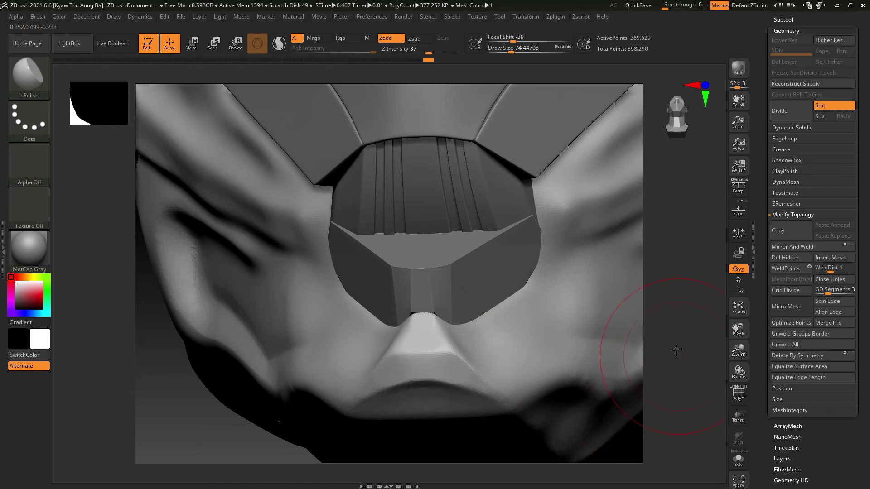
drag(672, 363, 517, 332)
drag(470, 406, 435, 398)
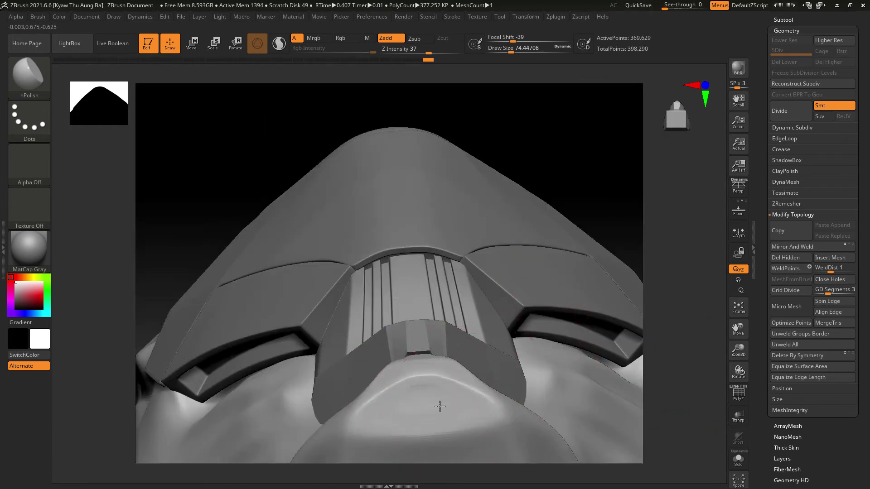
- Polish the side planes and ridges of the head's chin tip around the chin piece with hPolish
drag(652, 295, 514, 316)
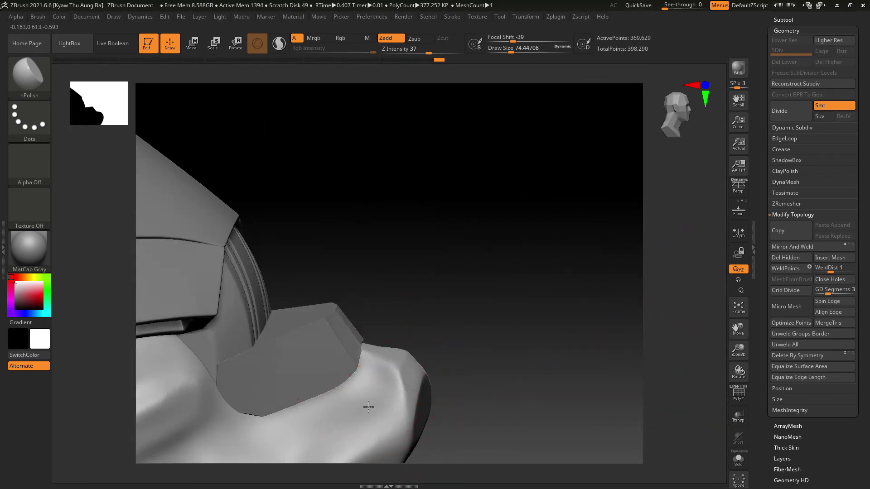
drag(453, 305, 398, 320)
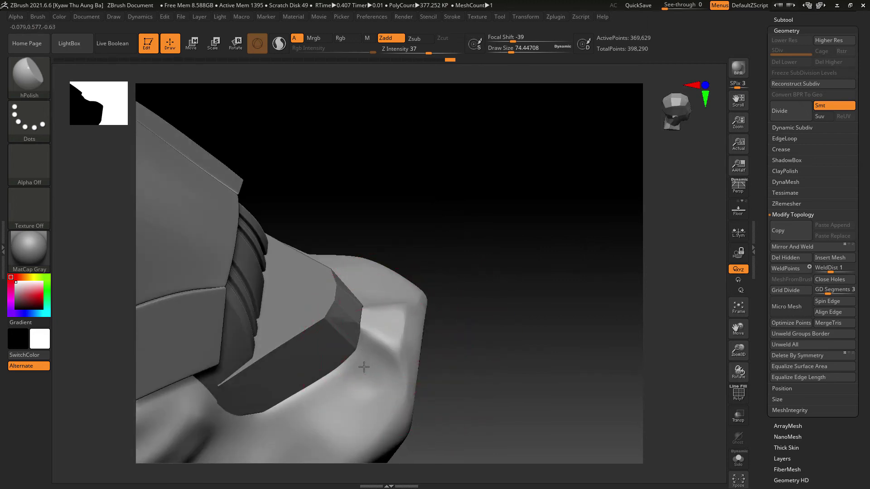
key(shift)
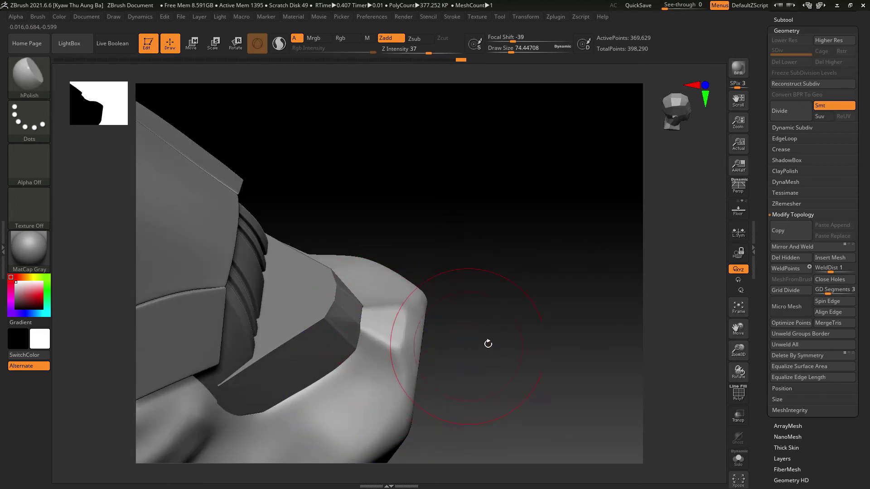
drag(488, 344, 456, 321)
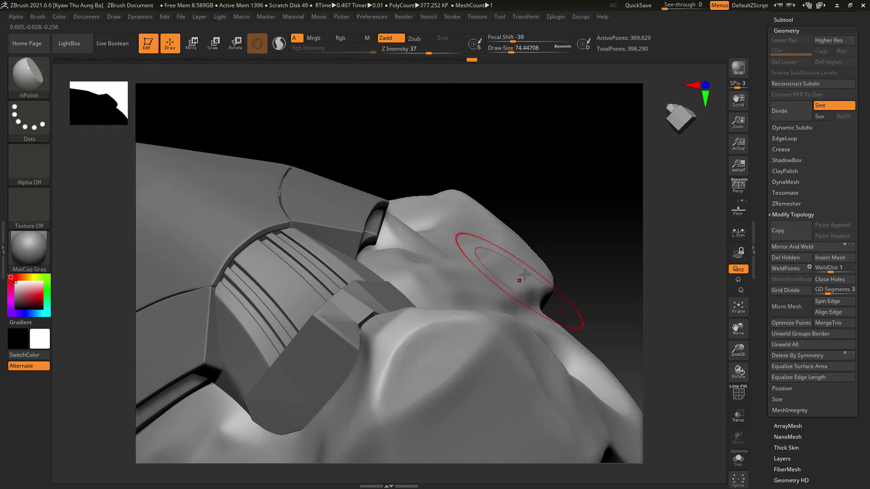
drag(550, 206, 464, 208)
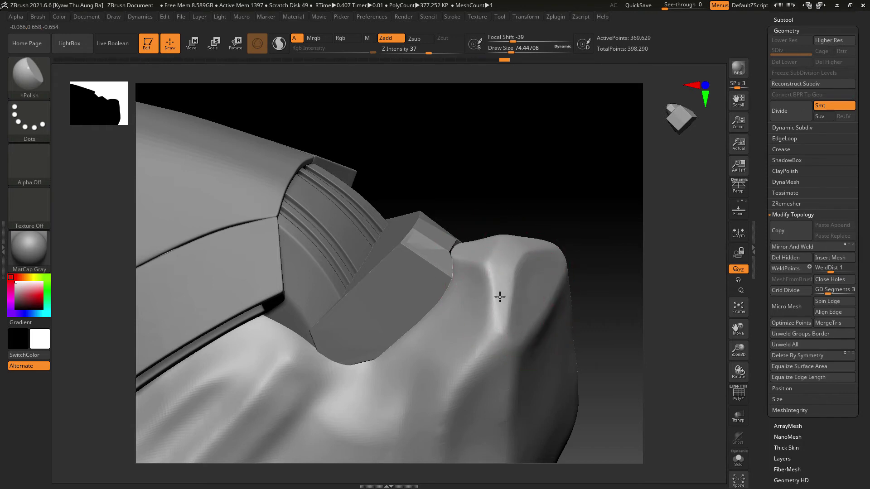
mouse_move(567, 141)
mouse_down()
mouse_move(562, 198)
mouse_move(540, 207)
mouse_move(526, 169)
mouse_up()
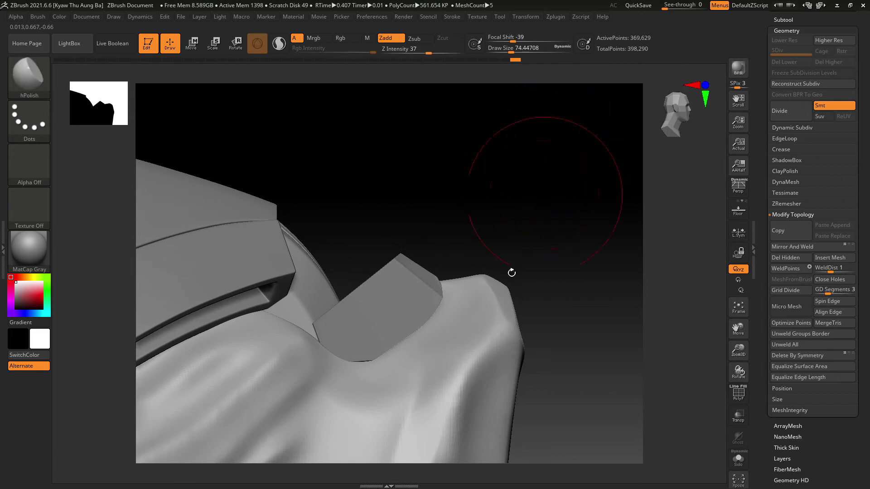
mouse_move(549, 263)
mouse_down()
mouse_move(549, 326)
mouse_move(580, 359)
mouse_move(586, 284)
mouse_move(557, 274)
mouse_move(612, 328)
mouse_move(543, 369)
mouse_move(521, 358)
mouse_up()
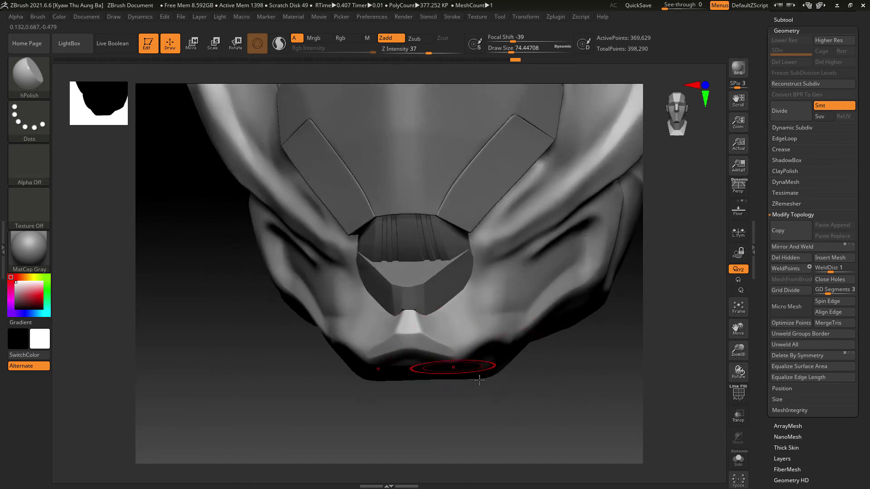
- Polish the jaw surfaces on both sides of the chin piece with hPolish
drag(479, 379, 509, 407)
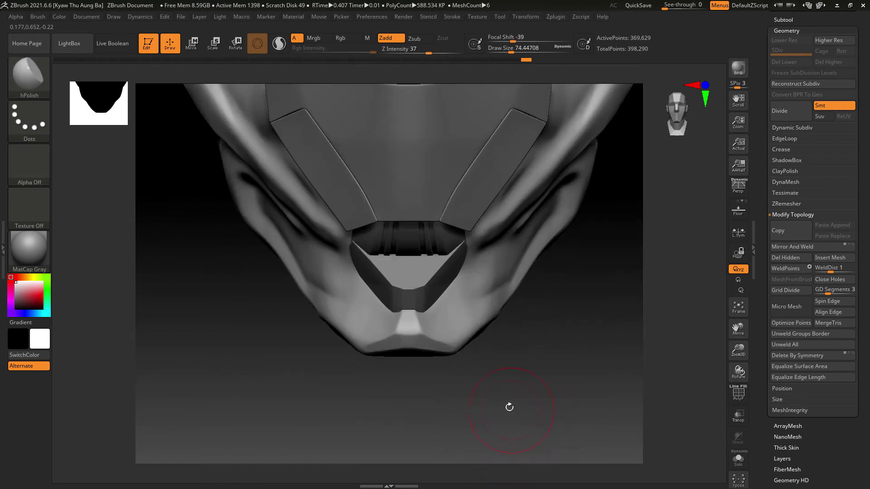
drag(571, 387, 594, 379)
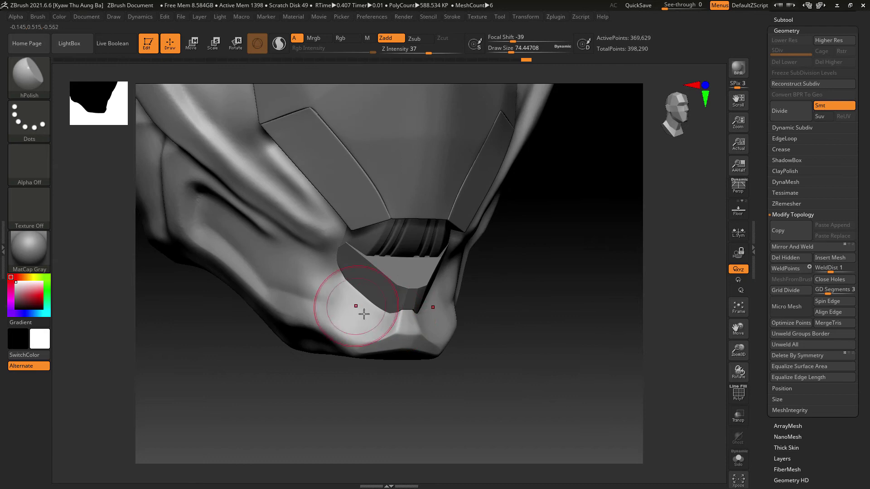
mouse_move(521, 337)
mouse_down()
mouse_move(576, 333)
mouse_move(521, 317)
mouse_up()
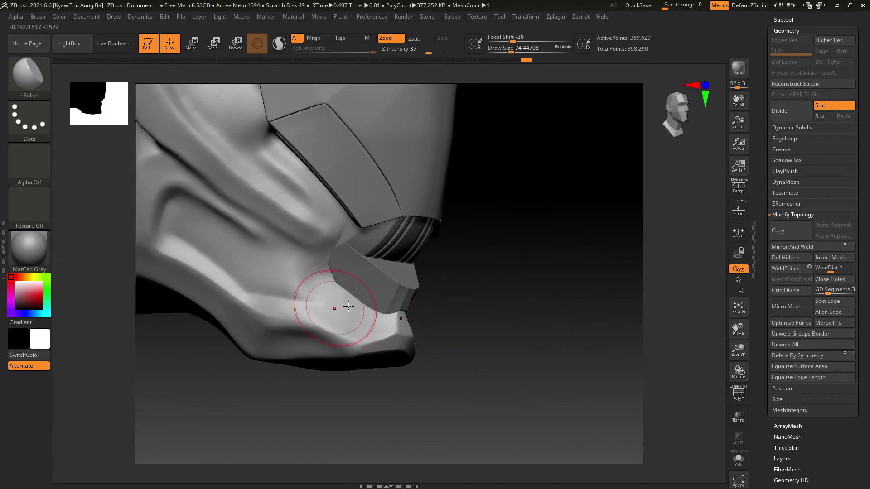
drag(415, 307, 472, 332)
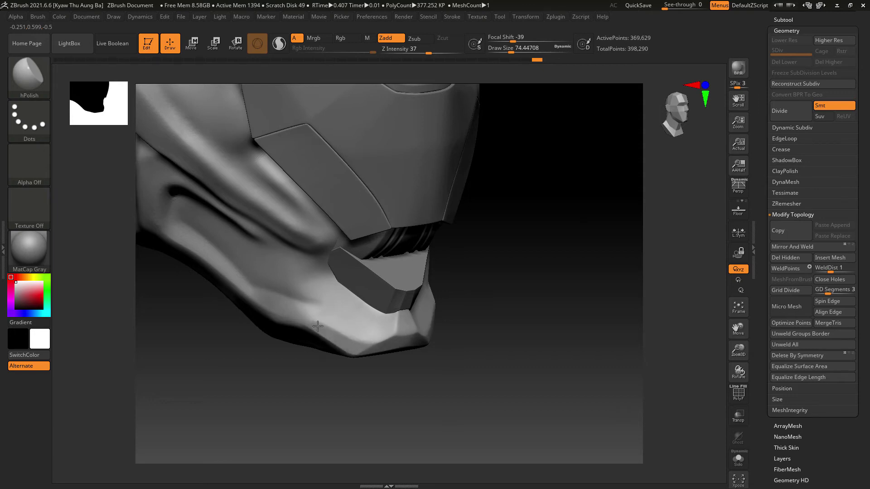
drag(423, 355, 497, 336)
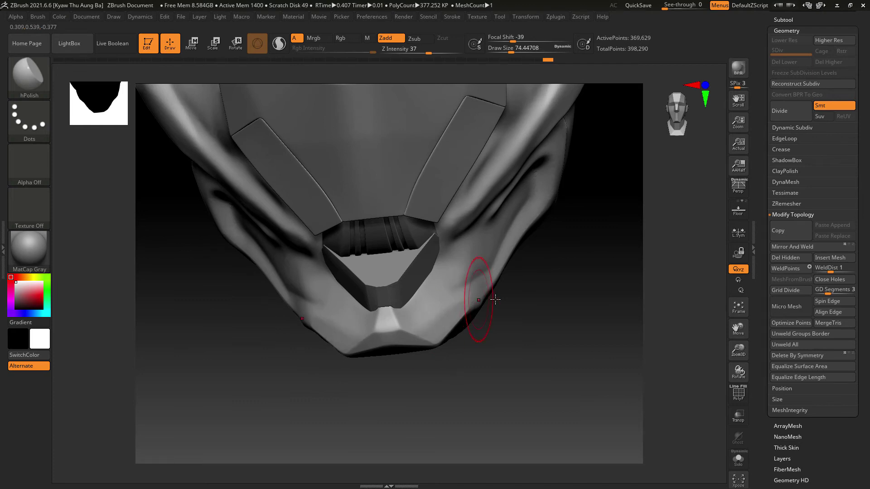
mouse_move(591, 323)
mouse_down()
mouse_move(538, 330)
mouse_move(560, 329)
mouse_move(553, 307)
mouse_up()
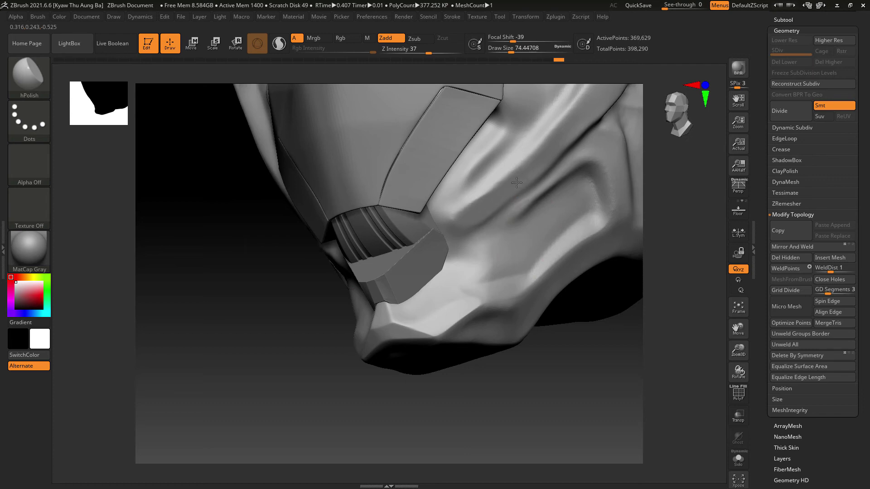
- Switch to the ClayBuildup brush, then build up and smooth the head mesh showing through the faceplate's side opening
drag(598, 277, 578, 396)
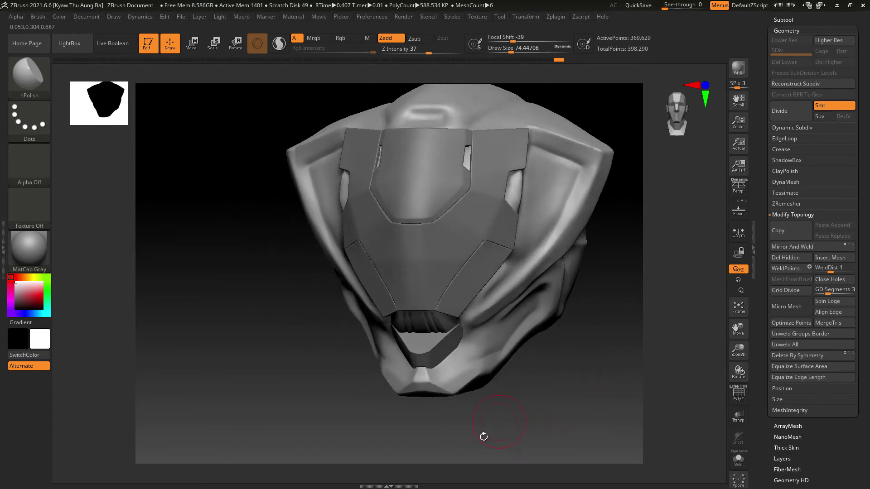
drag(456, 431, 514, 423)
drag(522, 387, 586, 363)
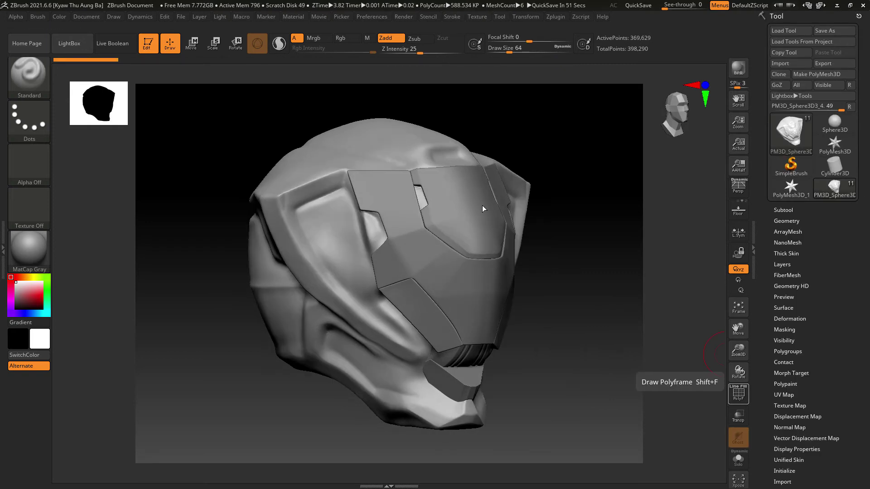
drag(578, 272, 584, 261)
drag(581, 259, 579, 262)
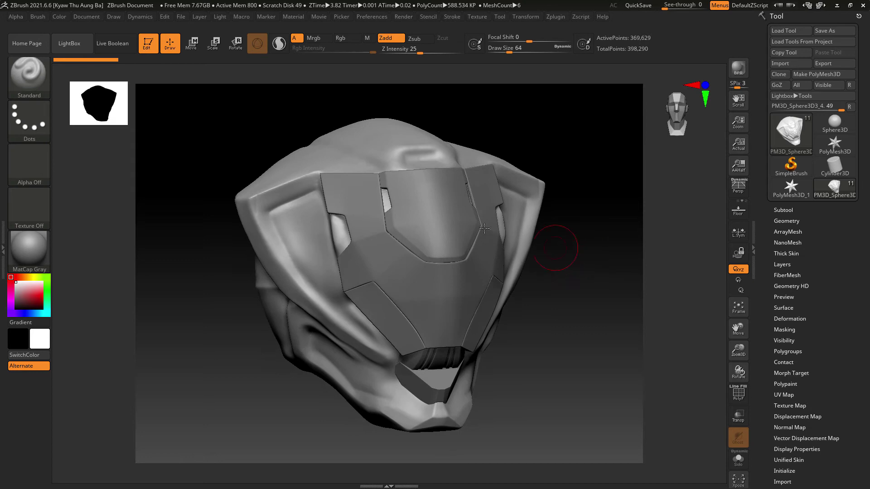
click(54, 84)
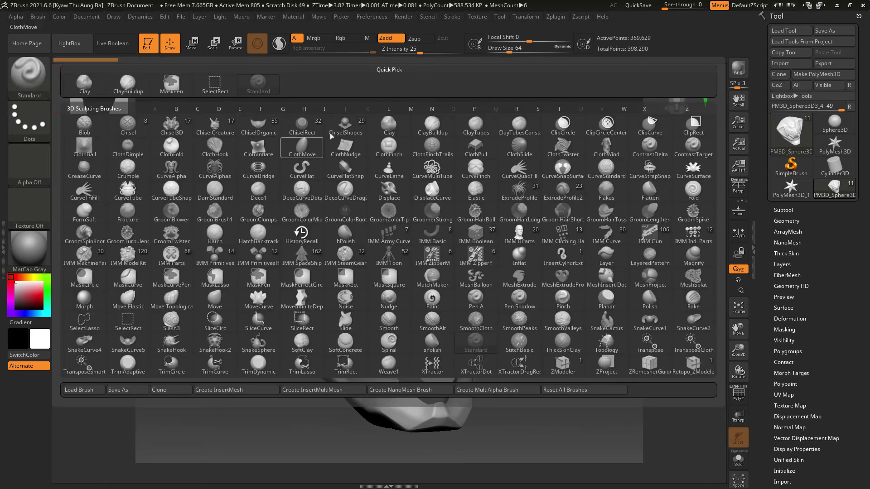
click(128, 88)
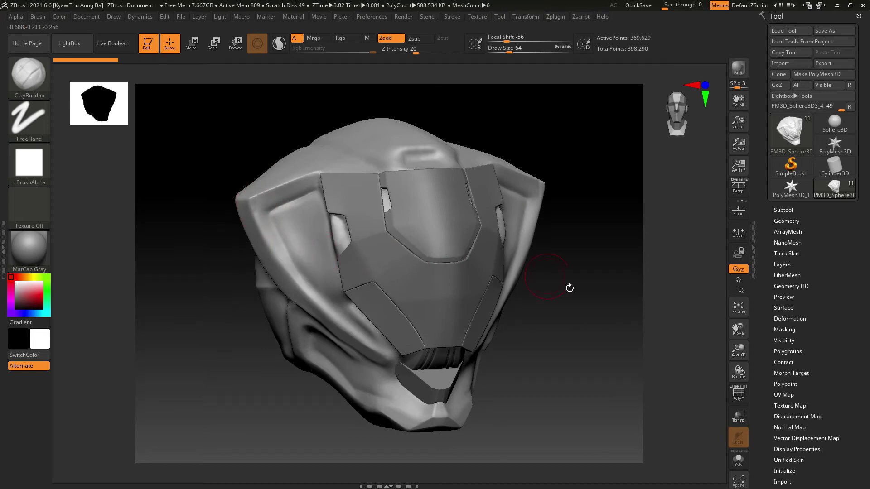
mouse_move(598, 299)
mouse_down()
mouse_move(625, 291)
mouse_move(620, 282)
mouse_move(619, 298)
mouse_up()
mouse_move(402, 186)
shift+mouse_down()
mouse_move(394, 171)
mouse_move(414, 198)
mouse_move(404, 191)
mouse_move(407, 199)
mouse_move(409, 191)
shift+mouse_up()
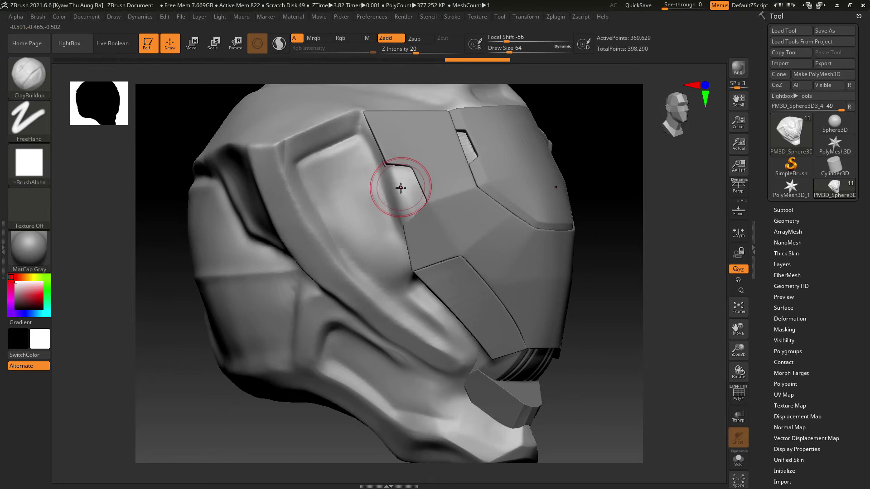
- Switch to hPolish and flatten the built-up head mesh inside the faceplate's side opening
key(b)
key(h)
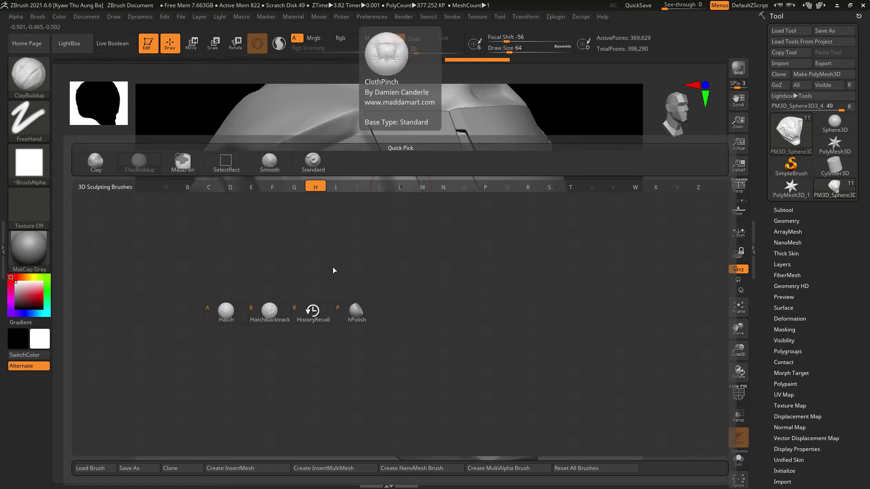
click(364, 309)
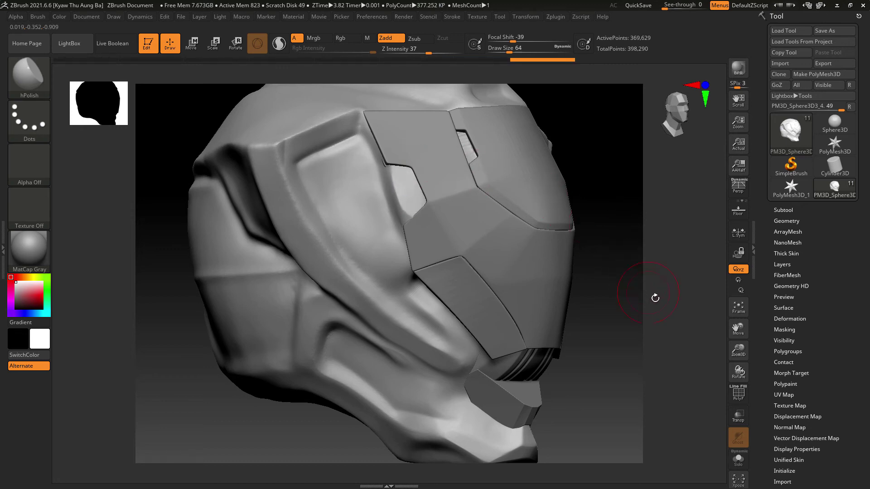
drag(654, 295, 576, 270)
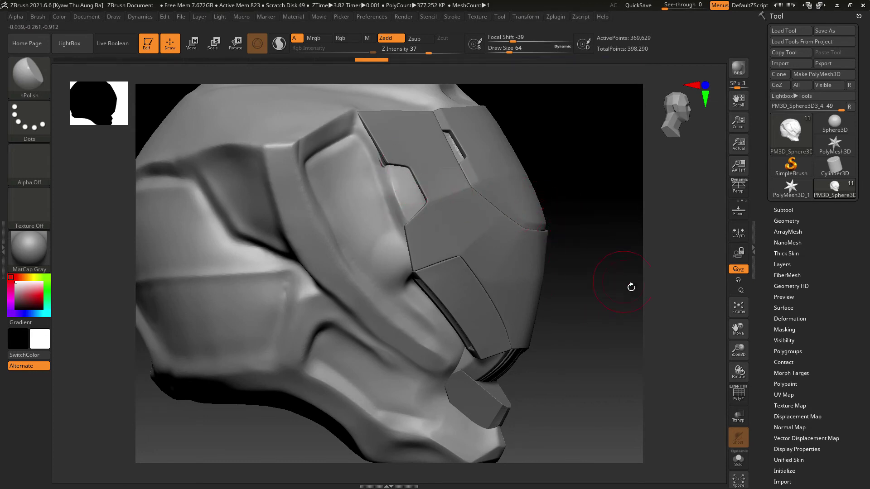
alt+drag(631, 287, 611, 249)
drag(611, 249, 390, 221)
- Switch back to ClayBuildup and add another layer of clay to the head mesh in the faceplate's side opening
click(35, 96)
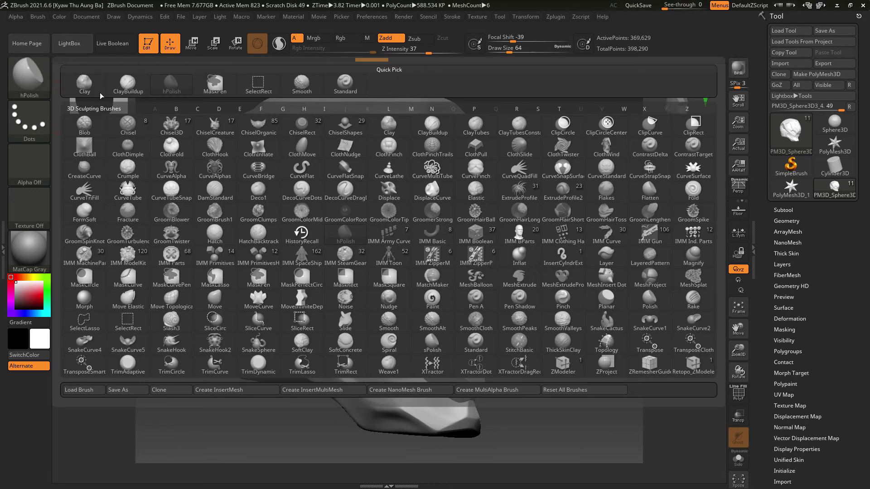
click(125, 89)
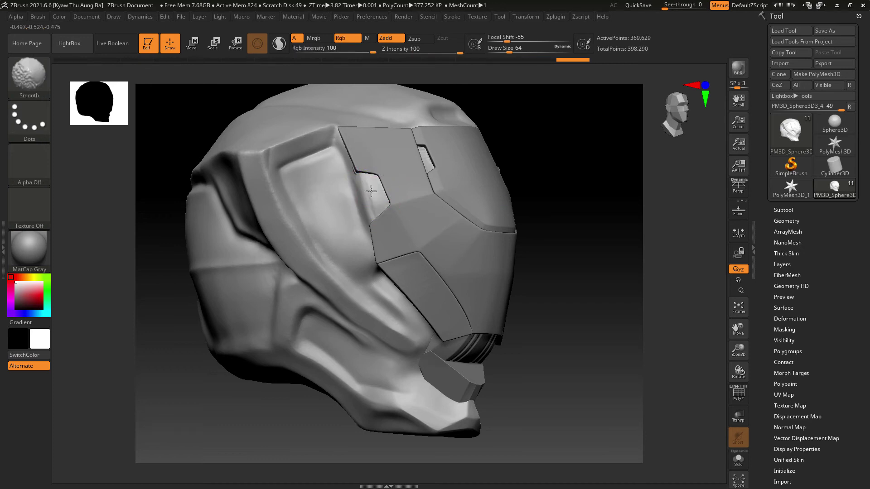
key(shift)
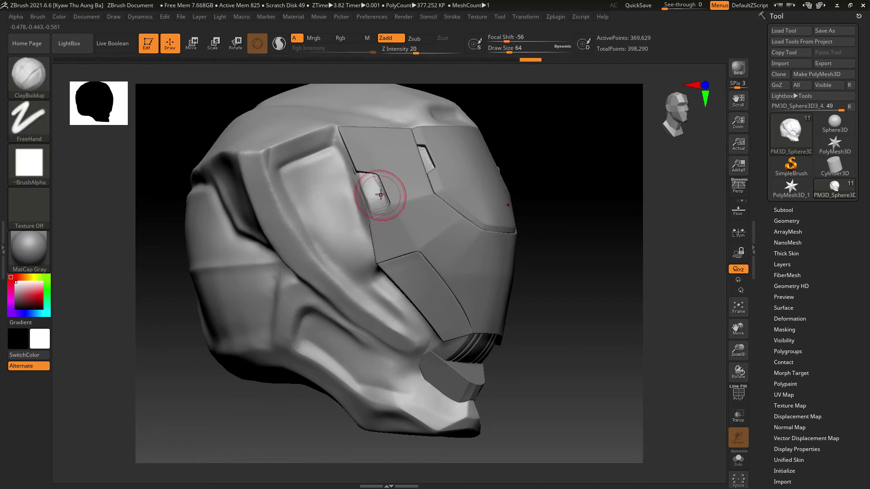
mouse_move(569, 217)
mouse_down()
mouse_move(453, 222)
mouse_move(582, 227)
mouse_move(571, 227)
mouse_up()
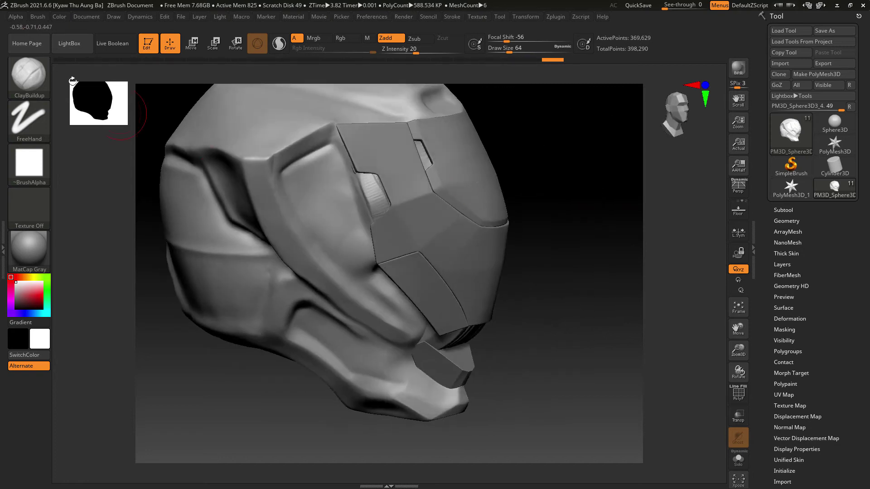
- Flatten the new clay in the side opening with hPolish and smooth the recessed side surface next to it
click(48, 84)
click(168, 86)
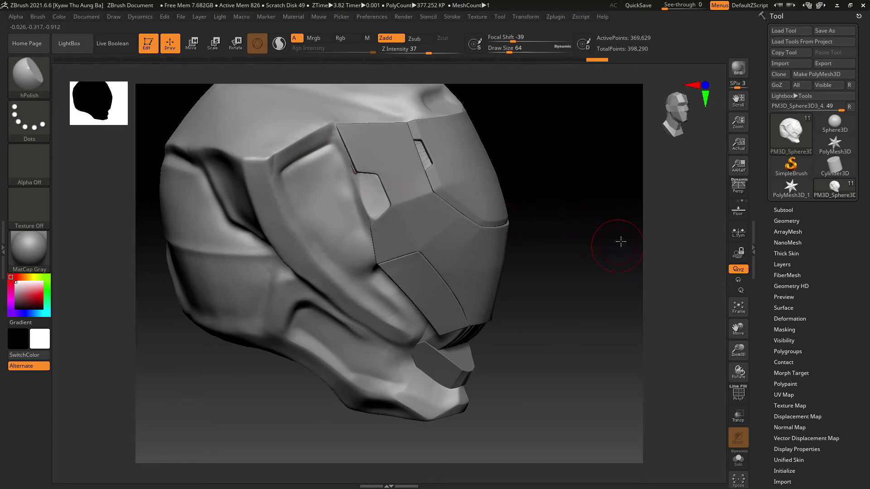
drag(618, 241, 623, 217)
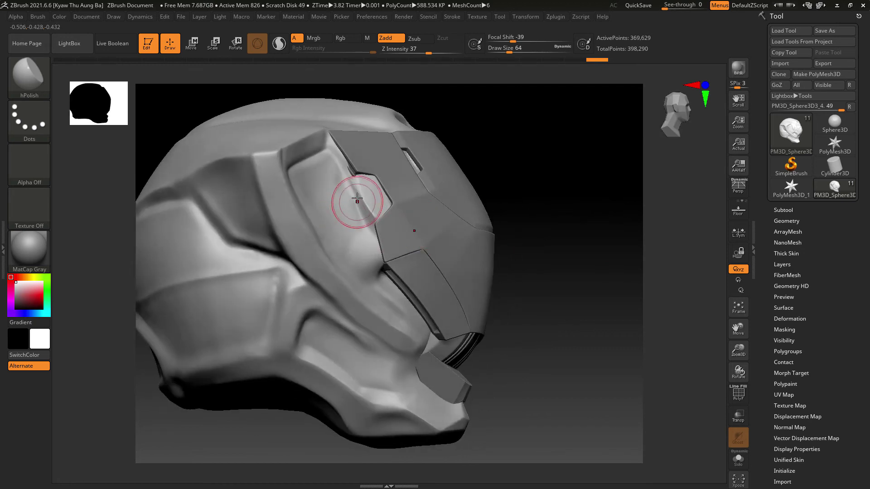
key(shift)
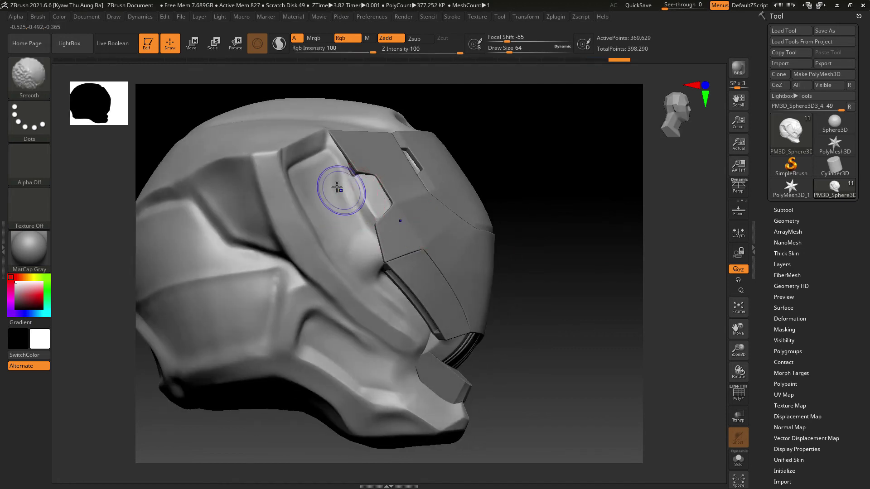
shift+drag(594, 199, 530, 204)
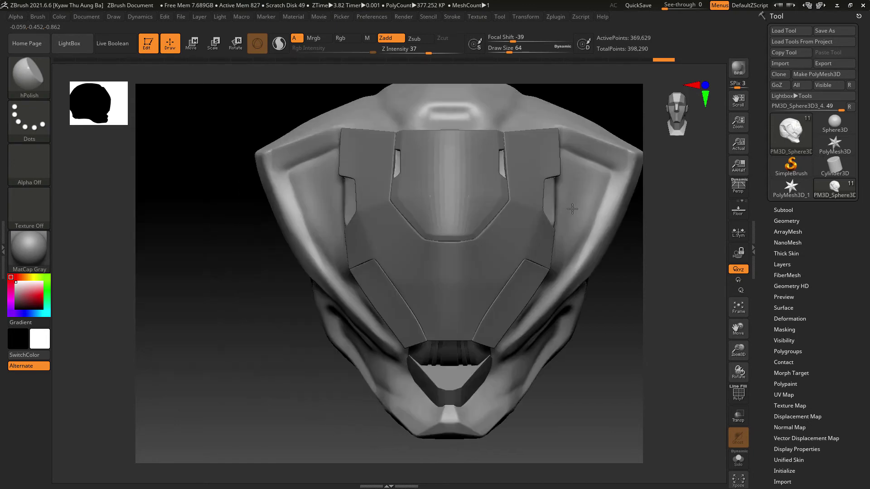
- Polish the jaw side behind the chin piece and the facet at the chin tip
mouse_move(651, 301)
alt+mouse_down()
mouse_move(607, 290)
mouse_move(620, 295)
mouse_move(618, 340)
mouse_move(569, 273)
mouse_move(598, 338)
mouse_move(605, 312)
alt+mouse_up()
drag(392, 367, 422, 379)
drag(582, 365, 565, 351)
drag(347, 323, 374, 330)
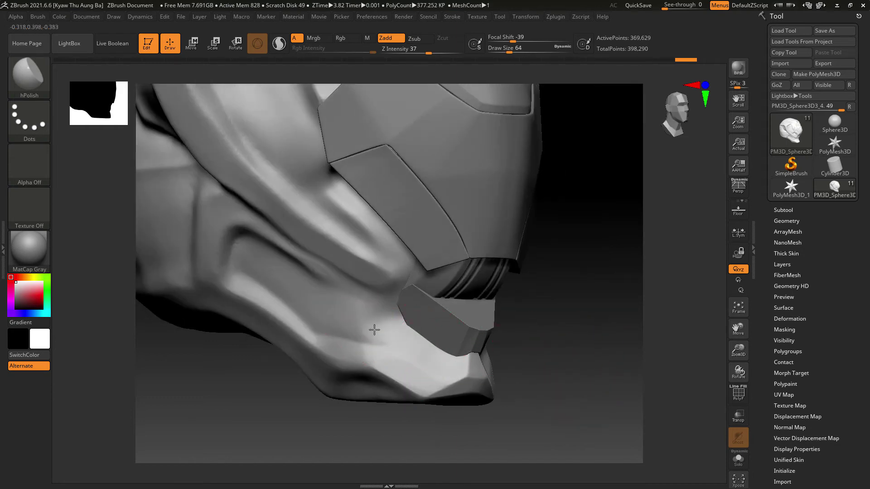
drag(551, 290, 589, 289)
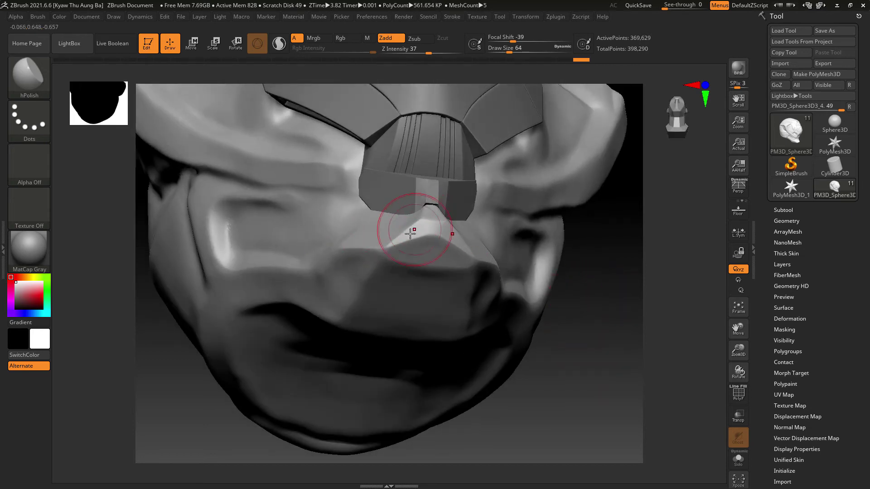
drag(434, 226, 441, 229)
- Polish the chin's underside facet and its ridge running back along the jaw with hPolish
drag(543, 333, 471, 256)
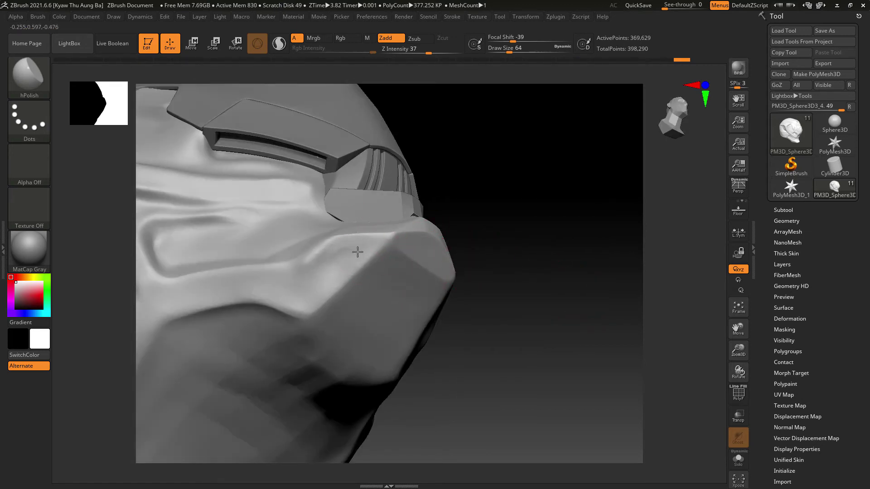
drag(333, 254, 335, 272)
drag(384, 247, 395, 240)
mouse_move(572, 235)
mouse_down()
mouse_move(553, 250)
mouse_move(485, 257)
mouse_up()
mouse_move(367, 242)
mouse_down()
mouse_move(273, 249)
mouse_move(320, 260)
mouse_up()
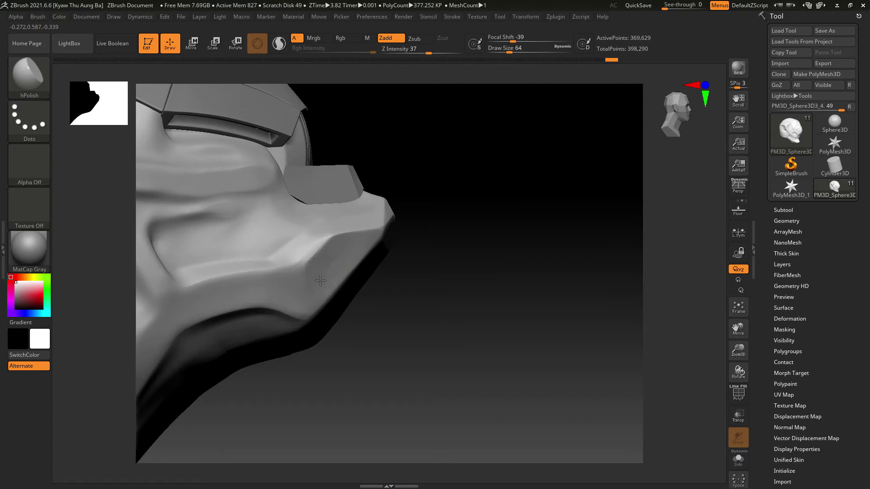
- Polish the chin's lower side edge back to the jaw corner and smooth the surface above it
drag(444, 287, 435, 317)
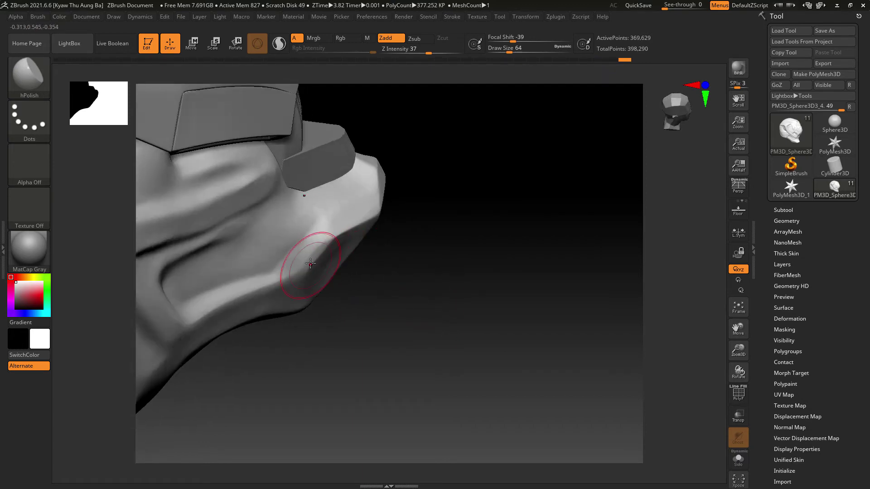
drag(310, 260, 312, 233)
drag(363, 212, 354, 196)
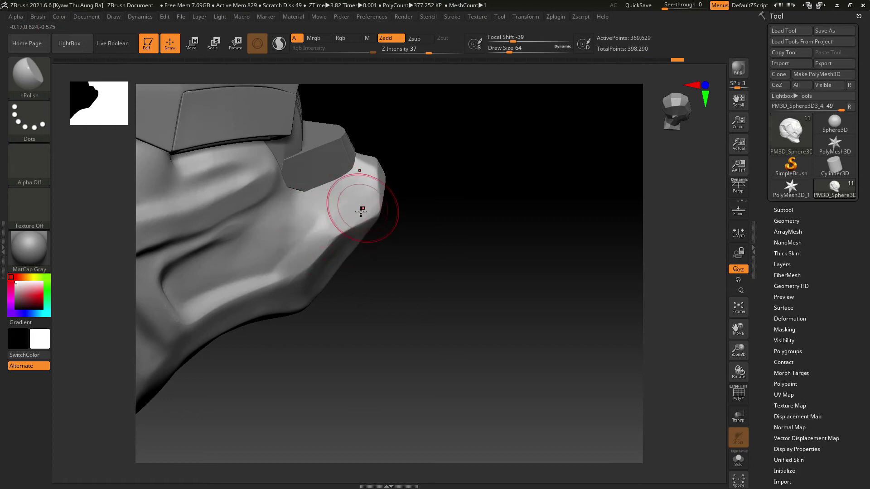
shift+drag(302, 238, 315, 223)
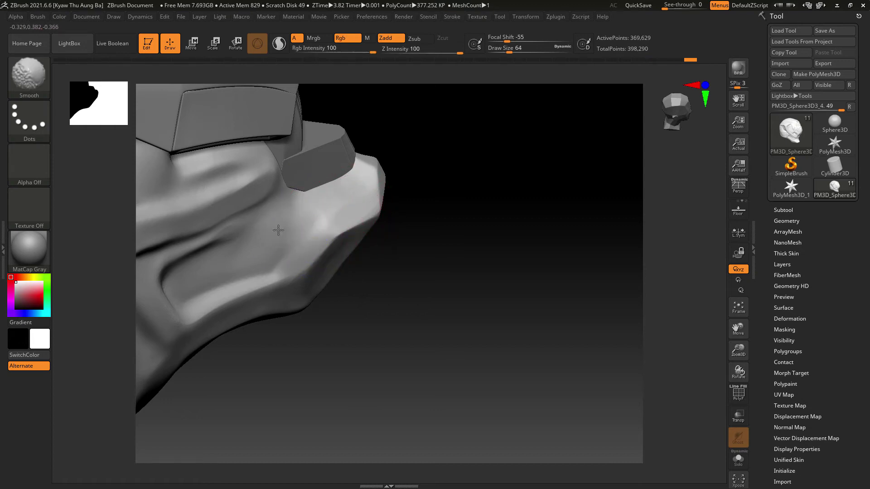
mouse_move(410, 275)
mouse_down()
mouse_move(488, 301)
mouse_move(445, 287)
mouse_move(423, 254)
mouse_move(499, 253)
mouse_move(485, 231)
mouse_move(477, 243)
mouse_move(468, 226)
mouse_up()
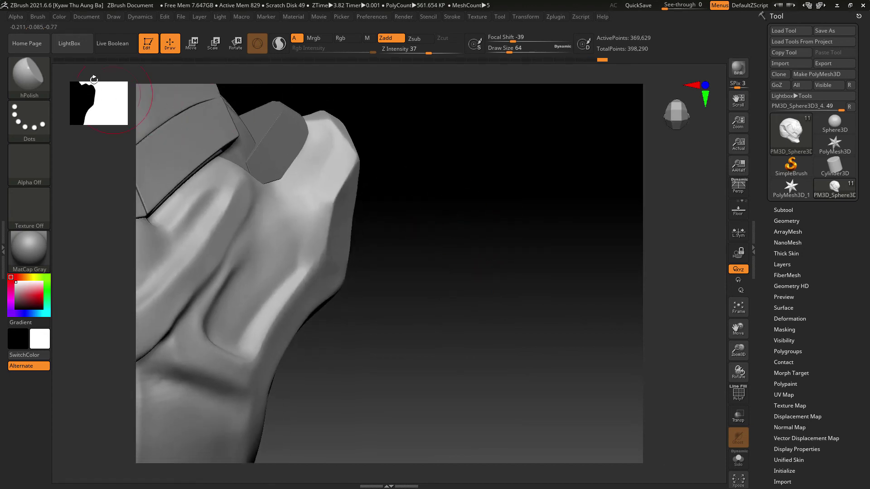
- Raise and sharpen the ridge running down the chin's side with the DamStandard brush
click(37, 77)
key(d)
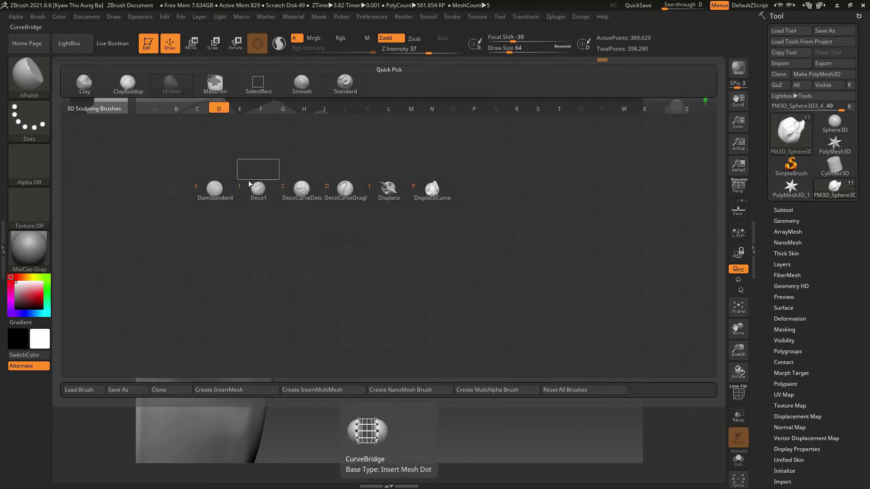
click(215, 187)
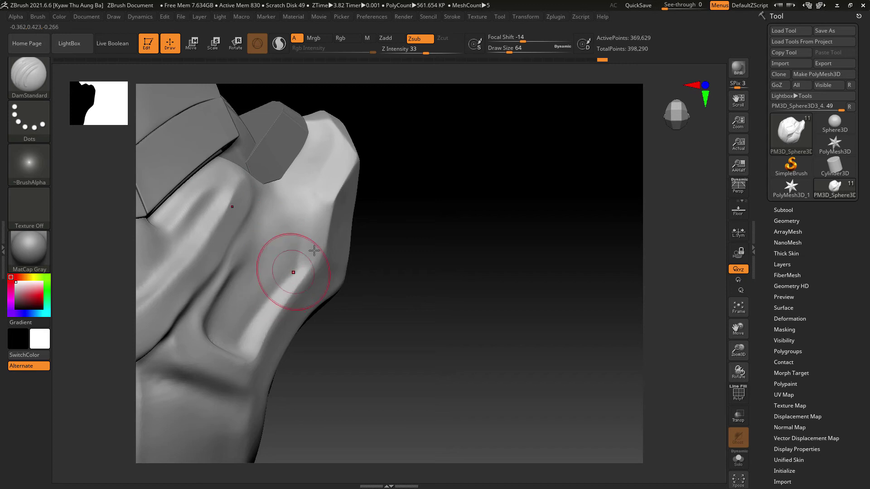
mouse_move(385, 240)
mouse_down()
mouse_move(426, 226)
mouse_move(434, 235)
mouse_move(312, 239)
mouse_up()
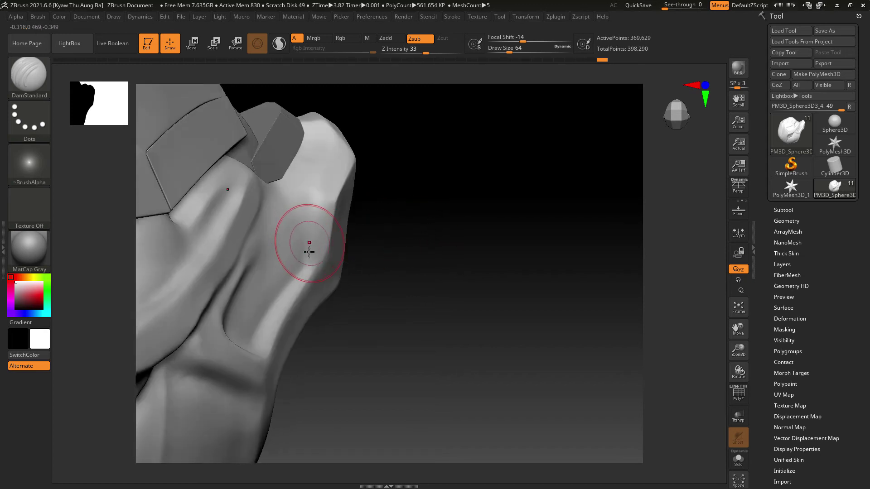
alt+drag(309, 198, 310, 190)
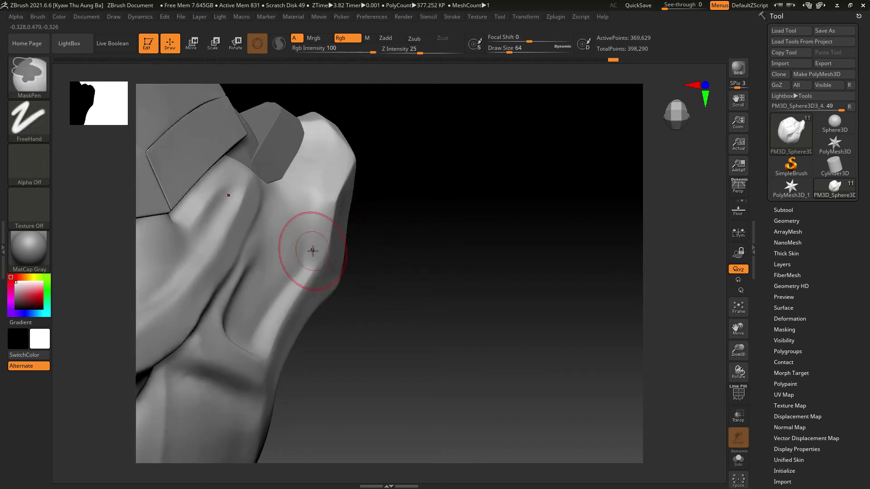
key(ctrl+z)
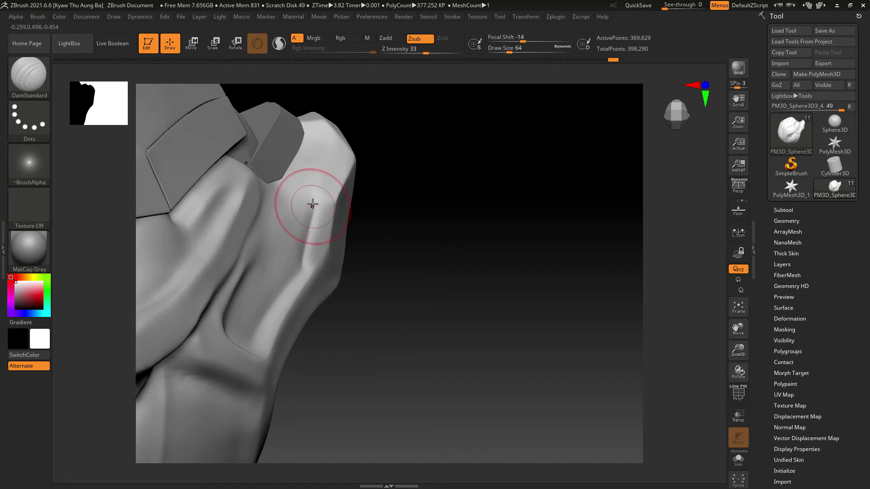
mouse_move(358, 203)
mouse_down()
mouse_move(406, 205)
mouse_move(412, 194)
mouse_up()
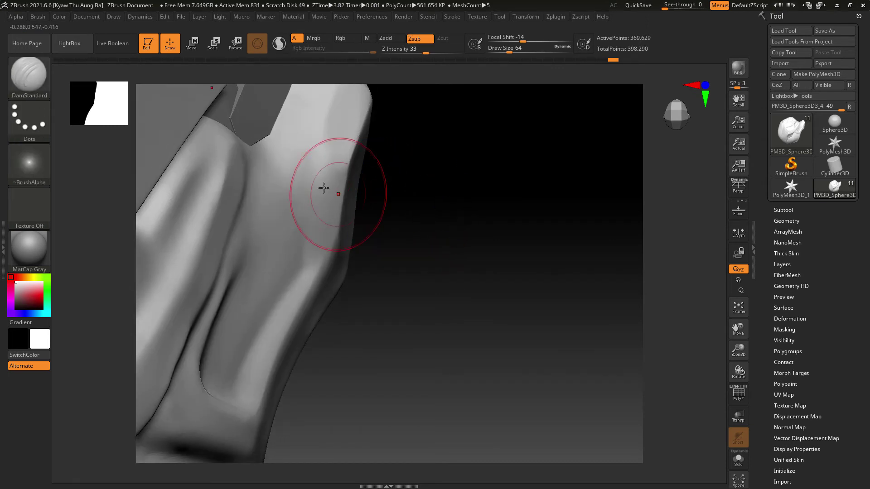
drag(314, 152, 311, 277)
key(ctrl+z)
alt+drag(316, 153, 303, 261)
mouse_move(427, 146)
mouse_down()
mouse_move(416, 143)
mouse_move(406, 149)
mouse_move(426, 145)
mouse_move(324, 208)
mouse_up()
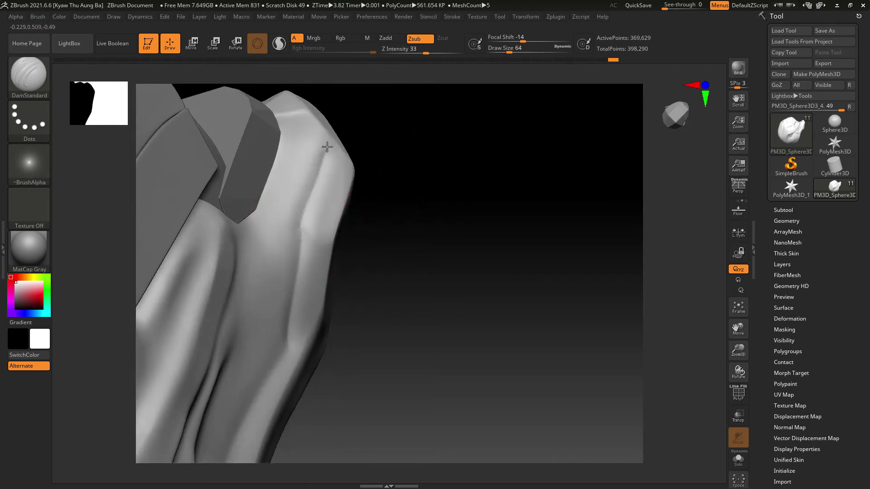
- Try a raised DamStandard stroke at the upper end of the chin's side ridge, undo it, and smooth the ridge area
alt+drag(327, 146, 306, 219)
key(ctrl+z)
mouse_move(415, 147)
mouse_down()
mouse_move(374, 159)
mouse_move(393, 165)
mouse_move(409, 154)
mouse_up()
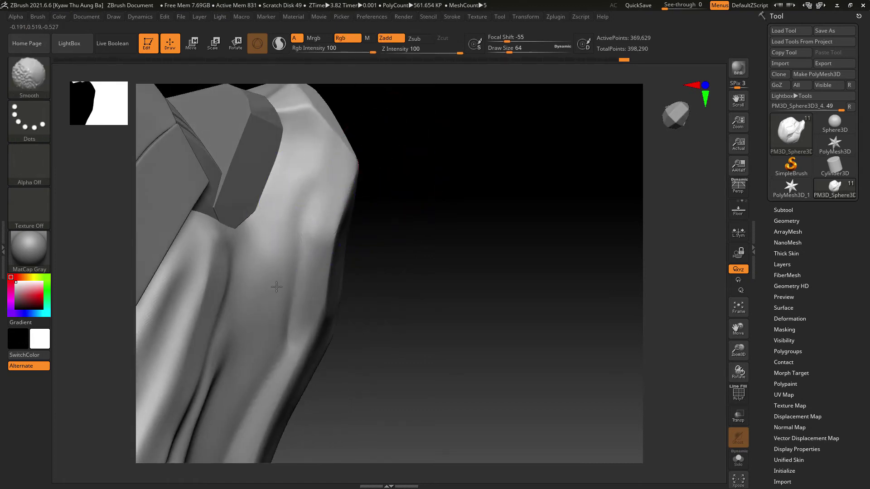
mouse_move(400, 254)
mouse_down()
mouse_move(388, 195)
mouse_move(398, 236)
mouse_move(389, 285)
mouse_move(413, 229)
mouse_move(395, 184)
mouse_move(451, 122)
mouse_move(454, 179)
mouse_move(316, 163)
mouse_up()
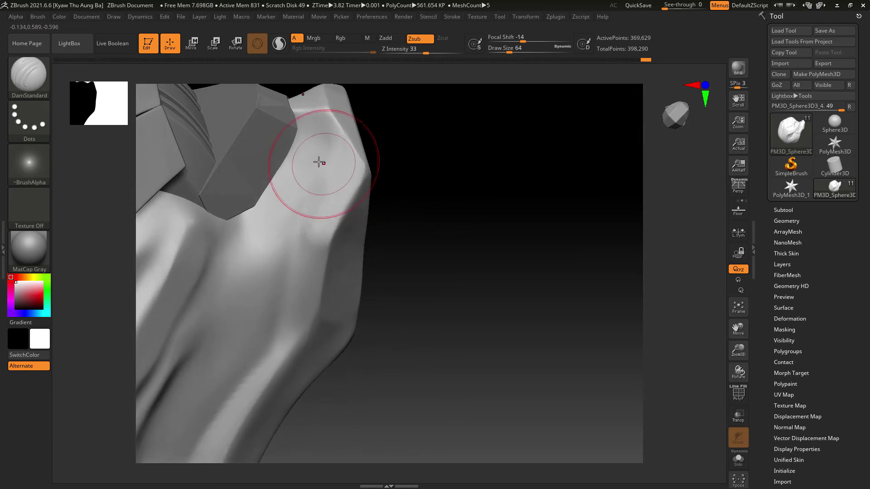
mouse_move(427, 145)
mouse_down()
mouse_move(426, 202)
mouse_move(406, 165)
mouse_up()
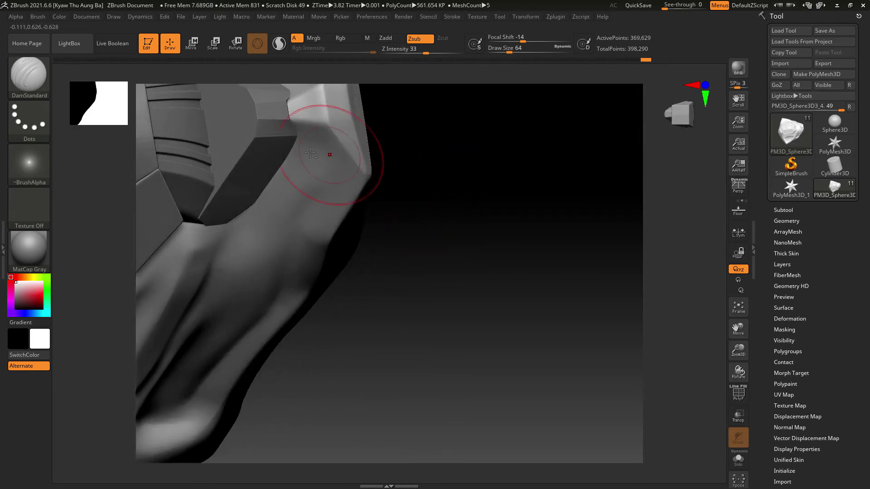
- Make the PM3D_Sphere3D3_5 subtool active and enable Dynamic Subdiv on it
click(785, 210)
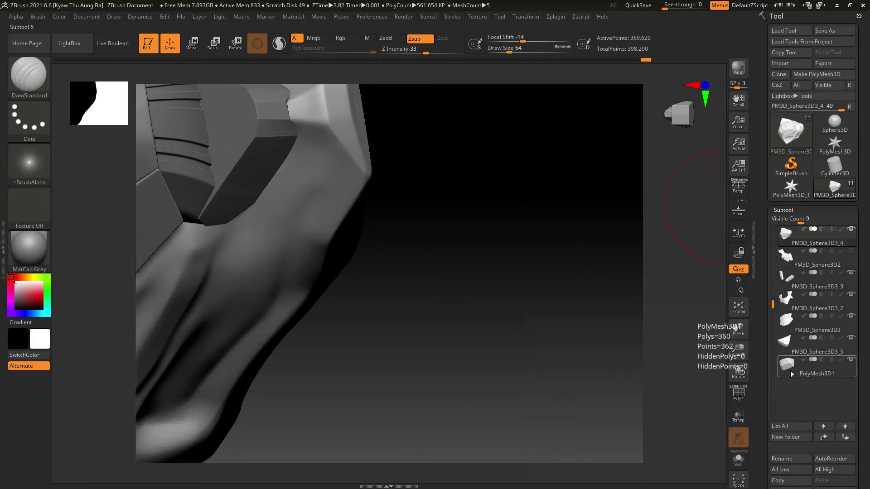
click(792, 352)
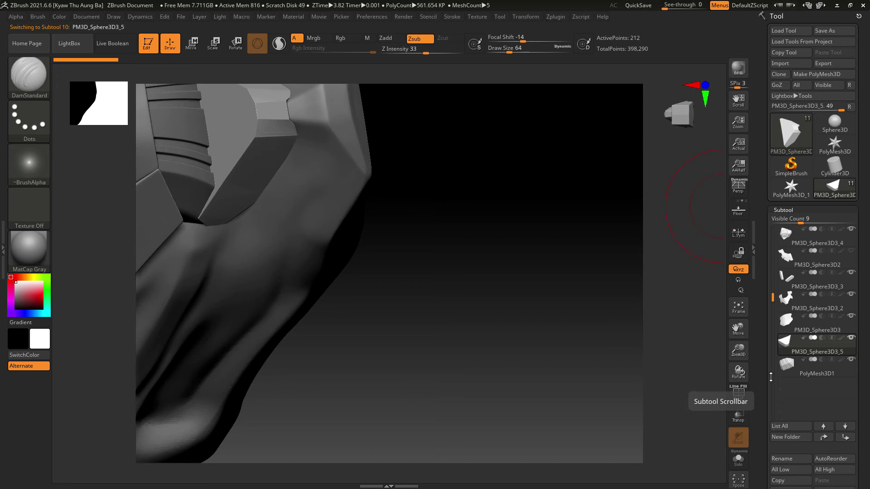
scroll(774, 367, down, 5)
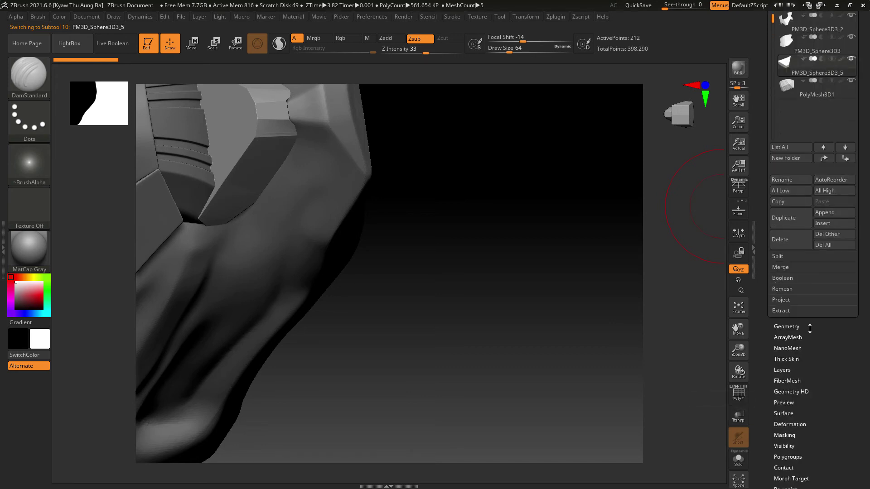
click(810, 326)
click(809, 134)
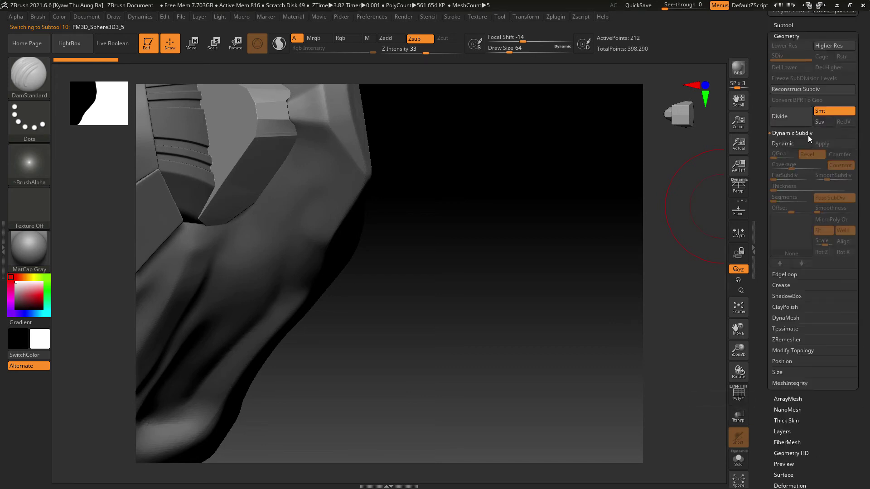
click(800, 145)
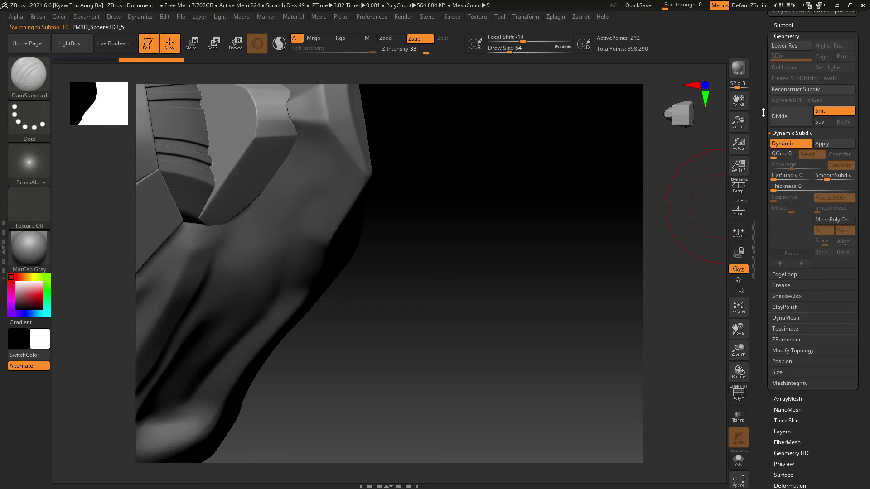
- Make the PolyMesh3D1 subtool active and reduce the DamStandard draw size to 12
scroll(766, 136, up, 3)
click(784, 200)
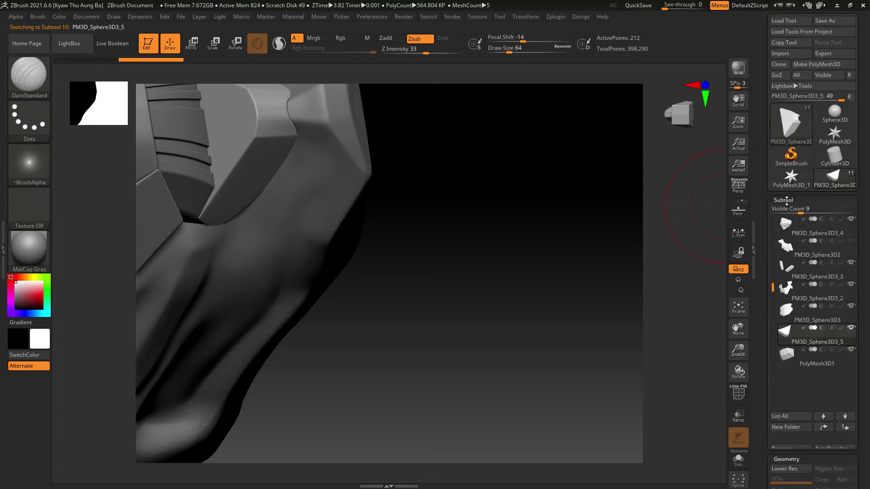
click(812, 362)
drag(504, 278, 510, 253)
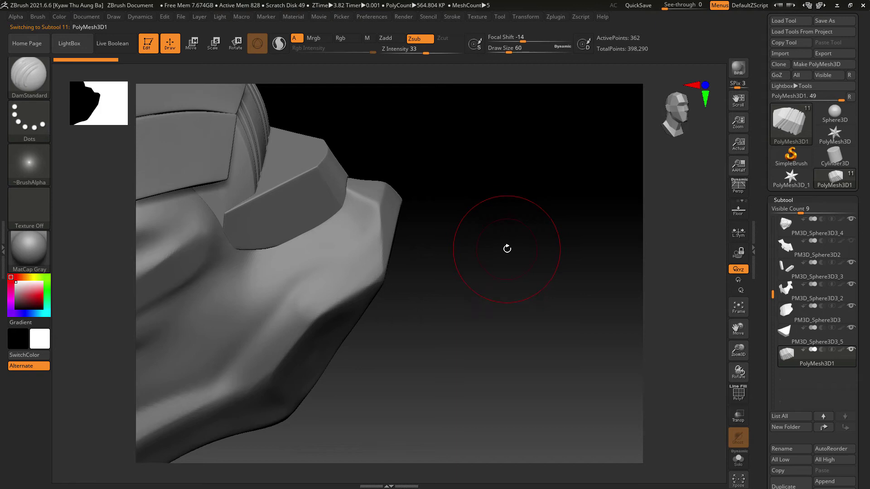
key(bracketleft)
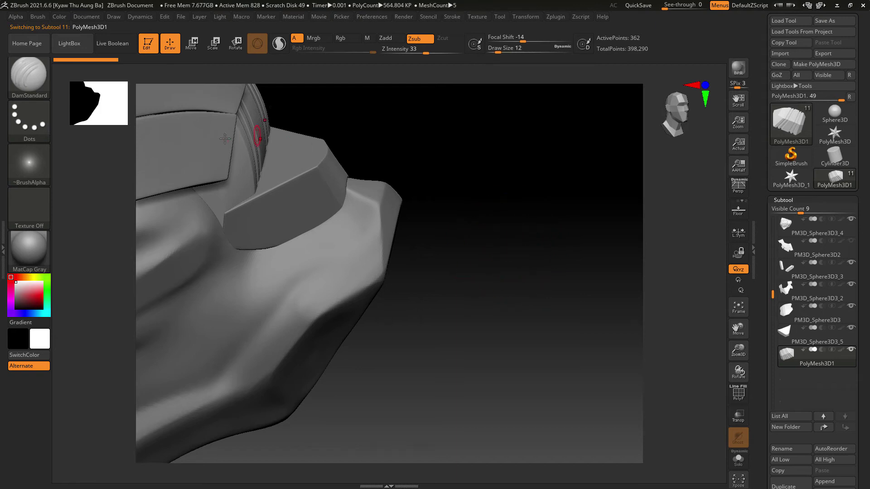
mouse_move(410, 204)
mouse_down()
mouse_move(445, 188)
mouse_move(384, 185)
mouse_up()
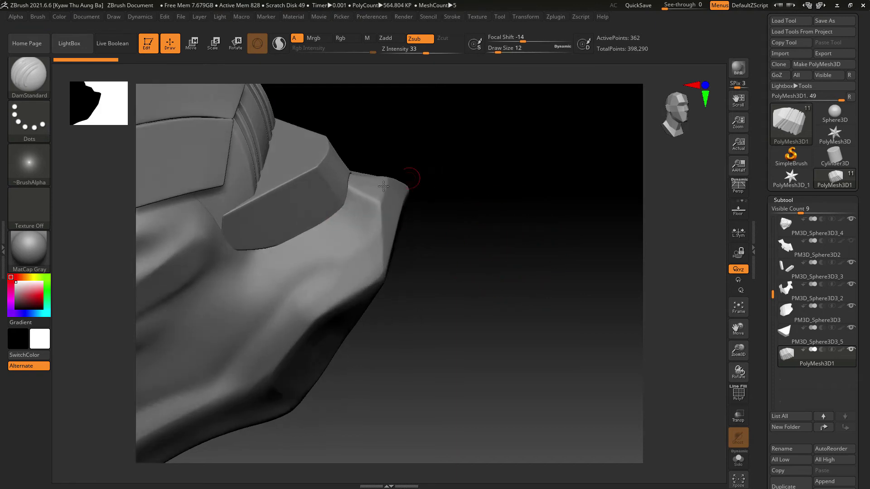
- Switch to the head mesh PM3D_Sphere3D3_4 and carve a thin angled panel line along the chin's side, starting at the chin piece
alt+click(382, 225)
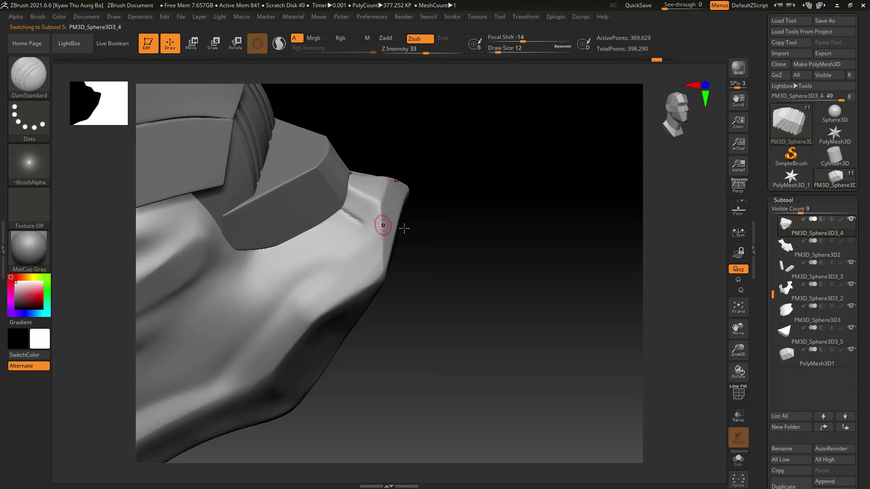
drag(404, 228, 411, 147)
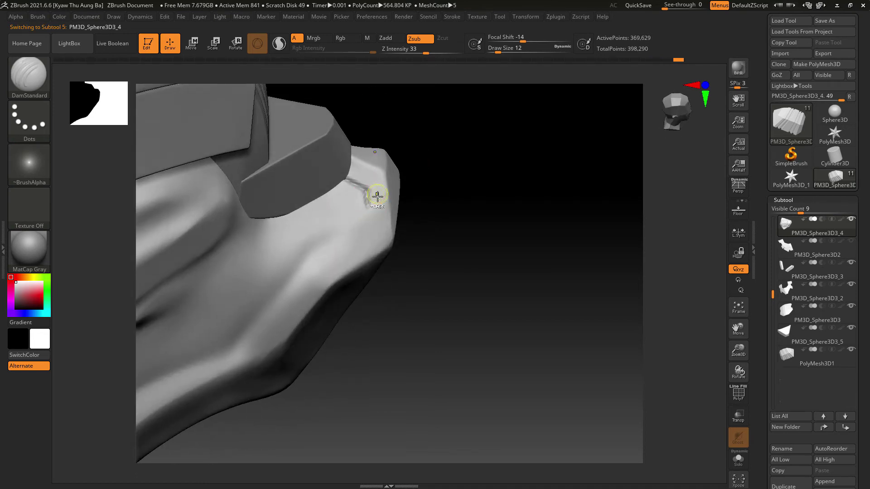
drag(377, 195, 371, 200)
mouse_move(468, 189)
mouse_down()
mouse_move(476, 175)
mouse_move(485, 179)
mouse_up()
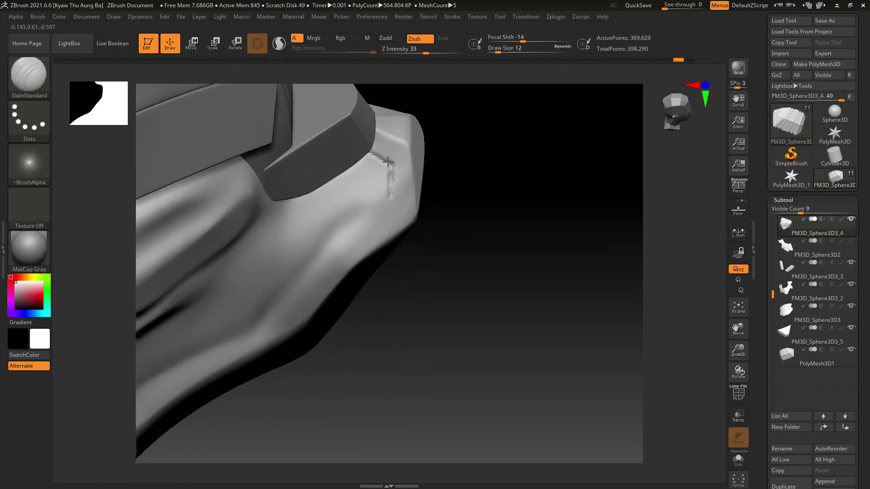
drag(388, 162, 389, 198)
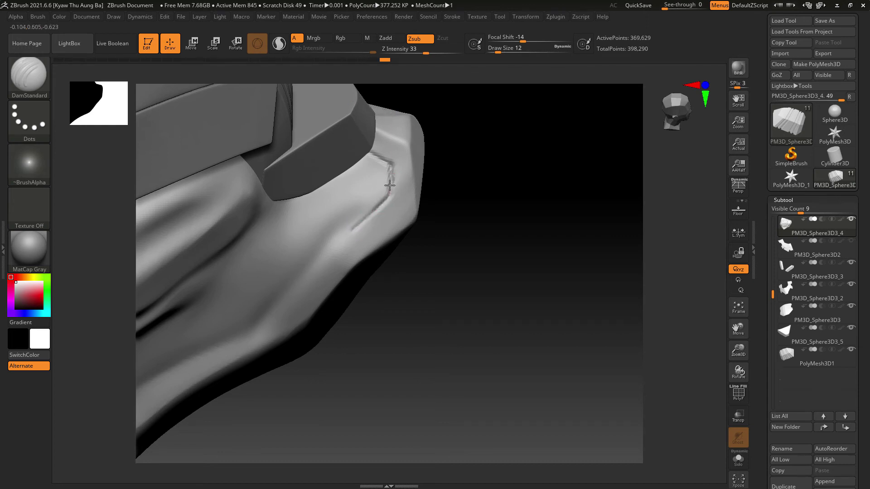
mouse_move(464, 180)
mouse_down()
mouse_move(474, 150)
mouse_move(468, 132)
mouse_move(467, 164)
mouse_up()
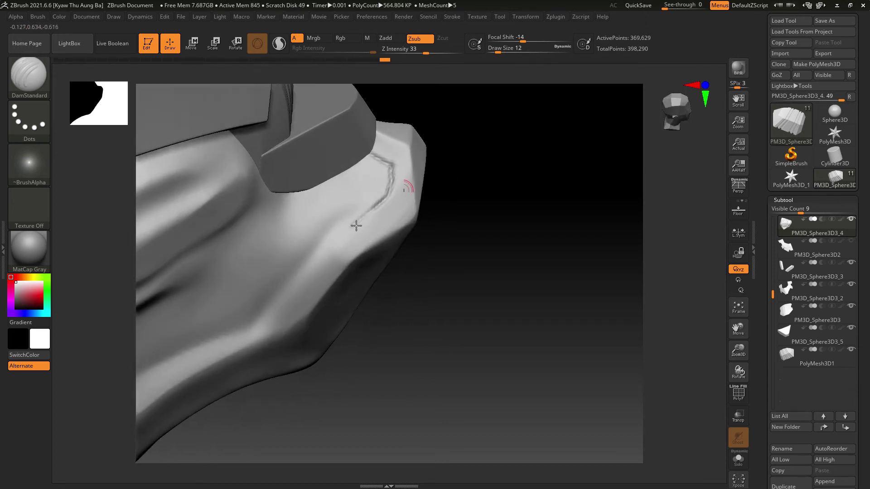
drag(359, 224, 335, 236)
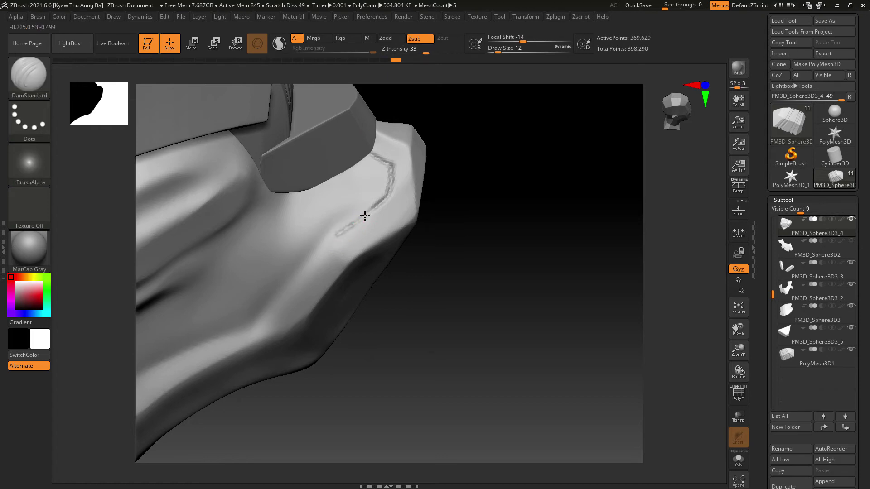
- Carve the panel line straight across the chin's underside and deepen where it crosses the side edge
drag(476, 213, 508, 202)
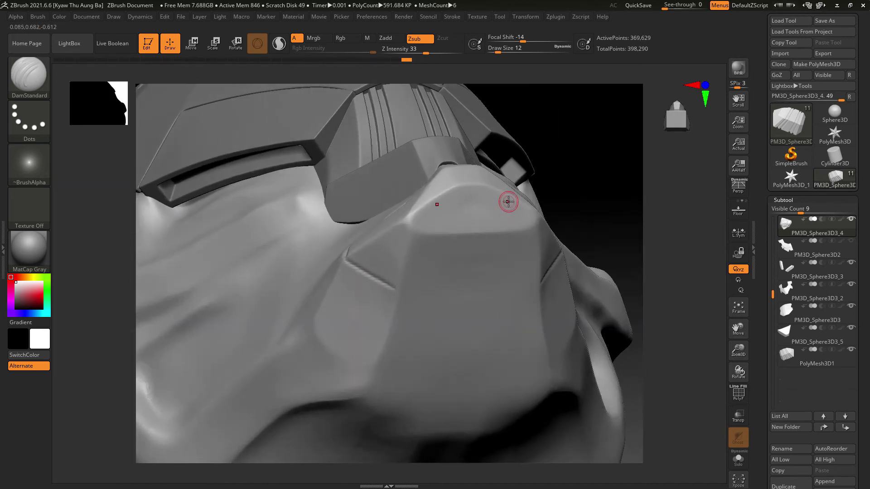
drag(454, 295, 490, 295)
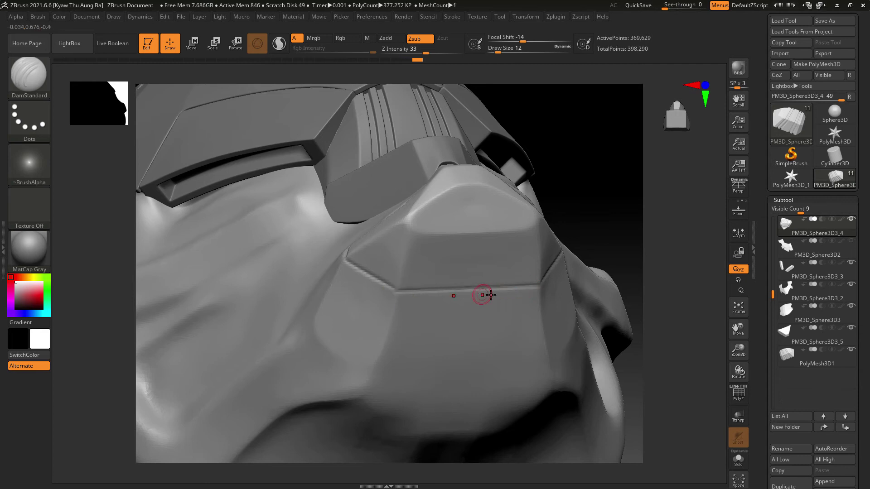
drag(632, 207, 648, 241)
drag(621, 266, 536, 391)
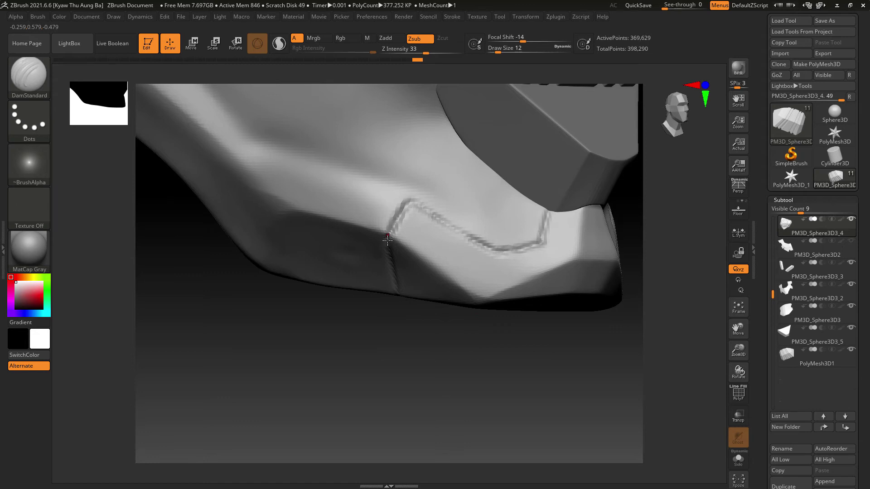
drag(571, 415, 518, 317)
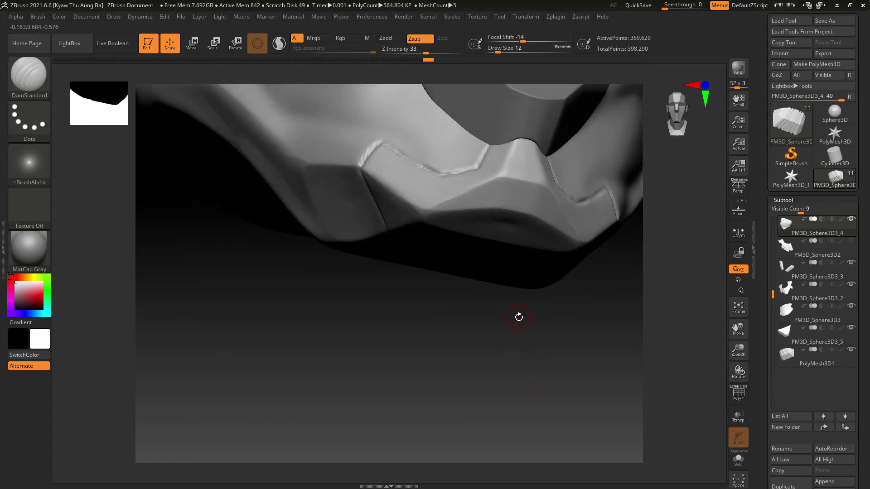
- Insert a Single Poly plane from the IMM PrimitivesH brush onto the chin's side below the chin piece
click(26, 80)
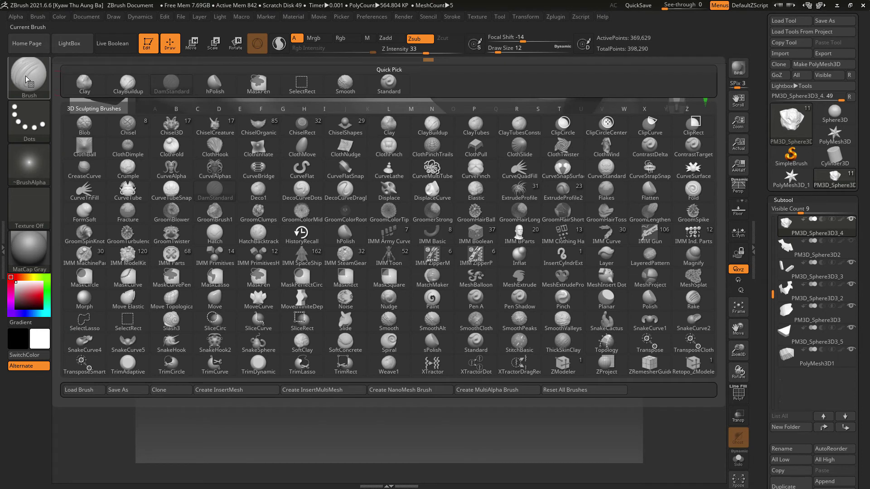
key(i)
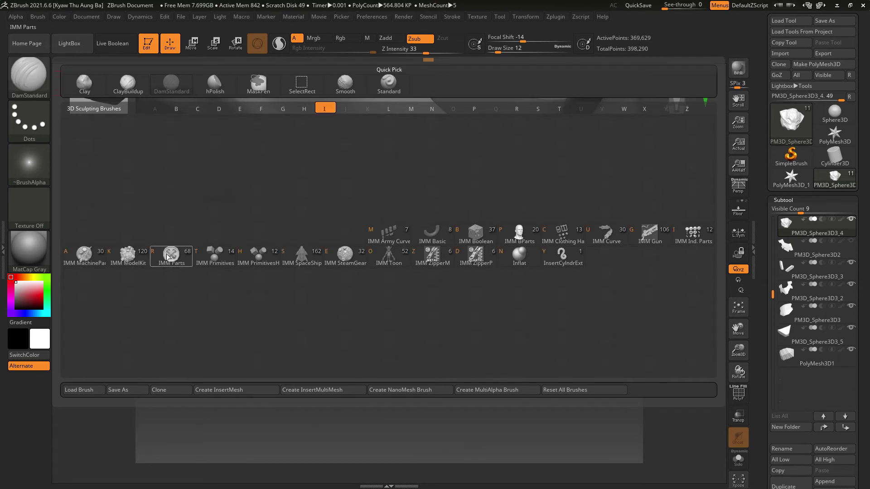
click(254, 257)
drag(413, 361, 423, 323)
click(509, 76)
drag(441, 415, 526, 390)
drag(506, 267, 501, 292)
- Isolate the inserted plane, invert the visibility, and split the hidden plane off the head mesh into its own subtool
ctrl+shift+click(536, 250)
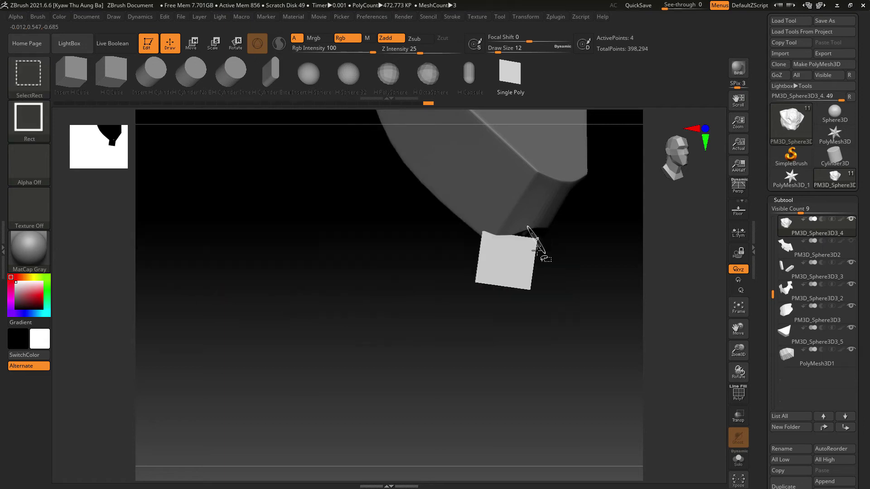
ctrl+shift+click(581, 400)
drag(765, 446, 766, 358)
click(795, 332)
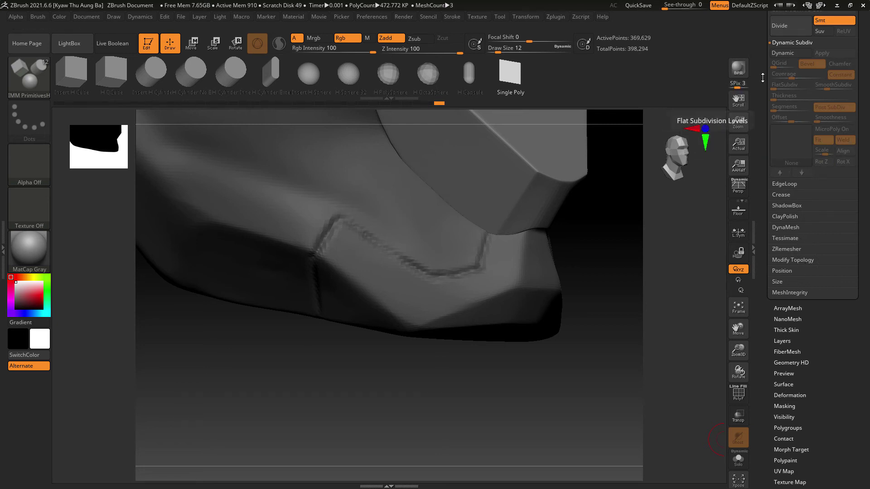
scroll(794, 66, up, 5)
click(793, 64)
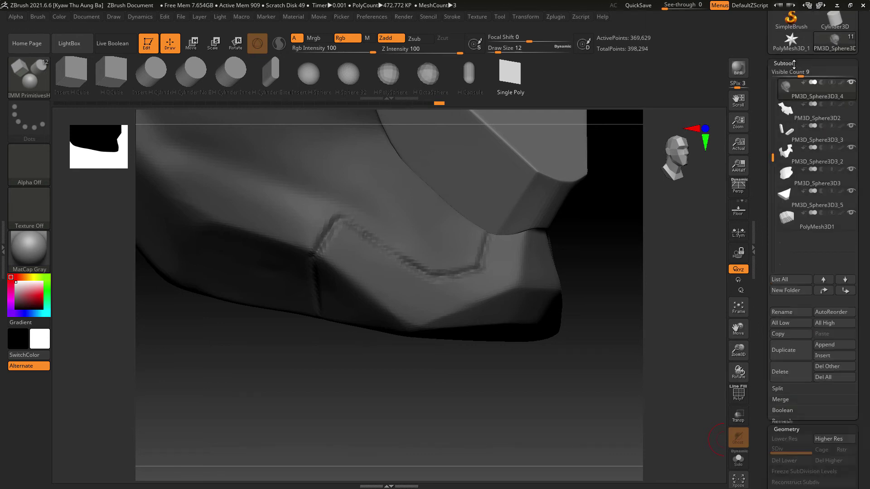
click(777, 389)
click(785, 399)
mouse_move(630, 376)
mouse_down()
mouse_move(604, 373)
mouse_move(610, 411)
mouse_move(601, 411)
mouse_up()
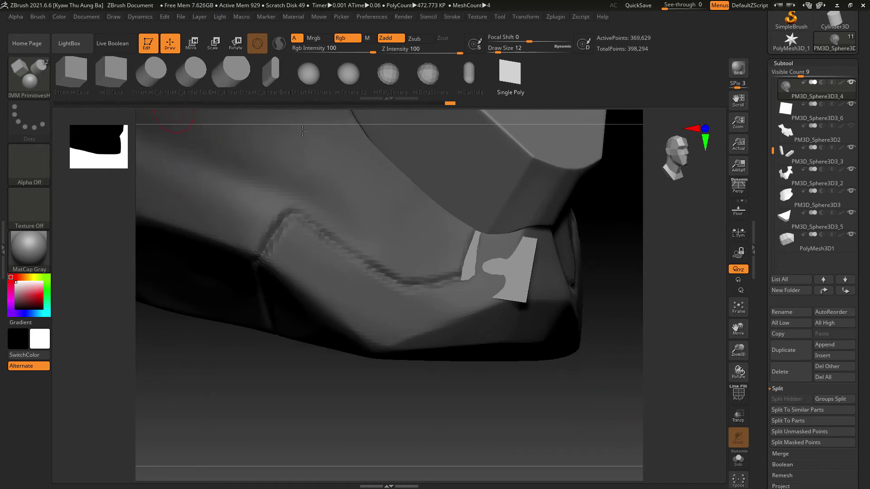
- Select the split-off plane subtool PM3D_Sphere3D3_6 and display it with its polyframe and transparency on, ghosting off
click(807, 114)
click(18, 84)
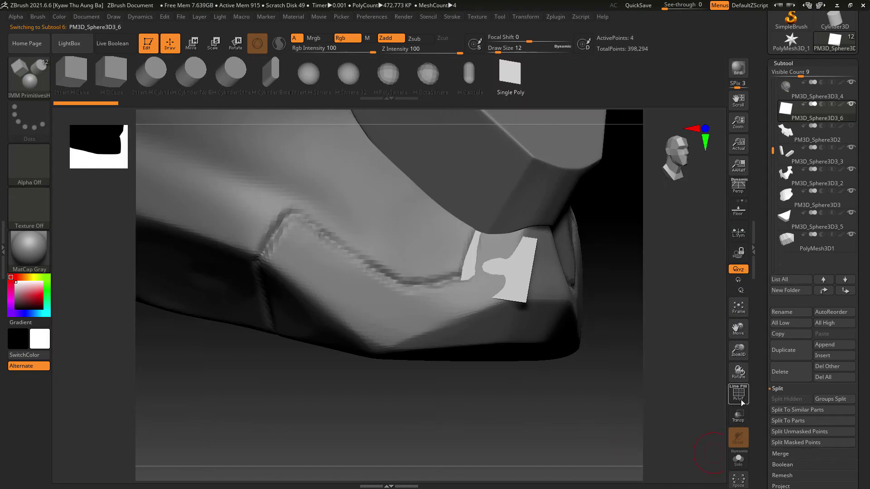
click(740, 399)
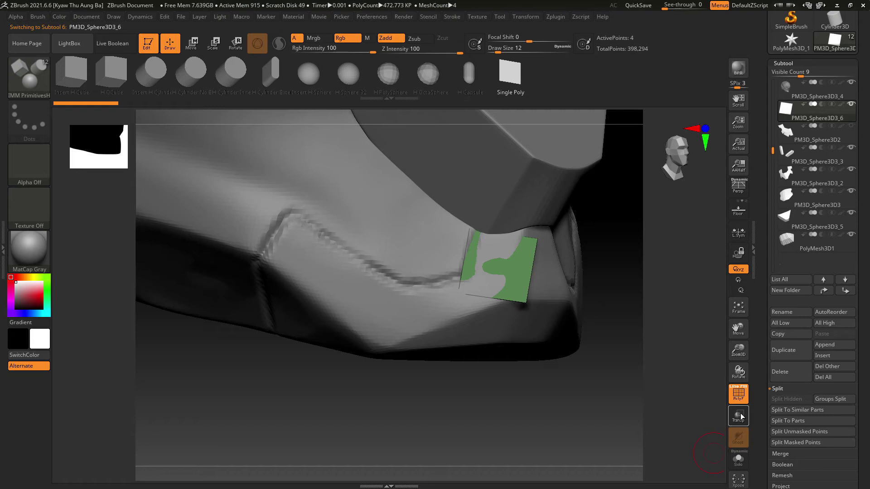
click(738, 415)
click(737, 440)
click(737, 439)
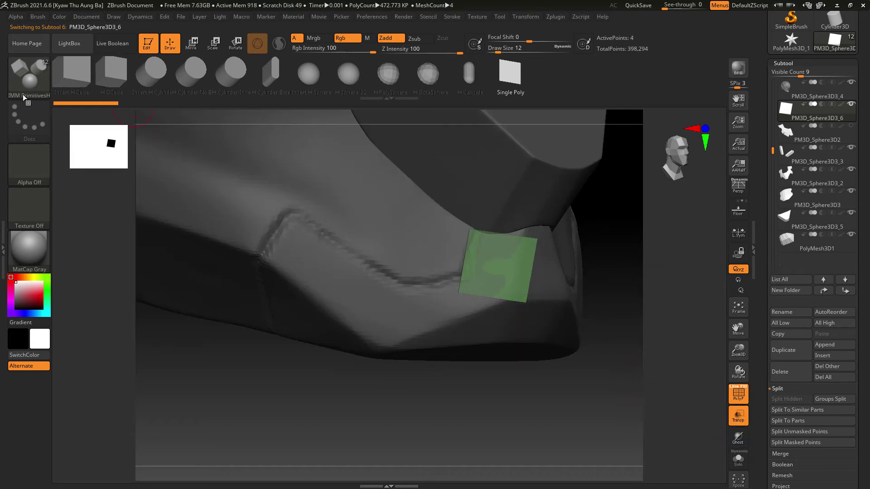
- With the Retopo_ZModeler brush, move the plane's corner points to fit the chin facet between the chin piece and the panel line
click(30, 80)
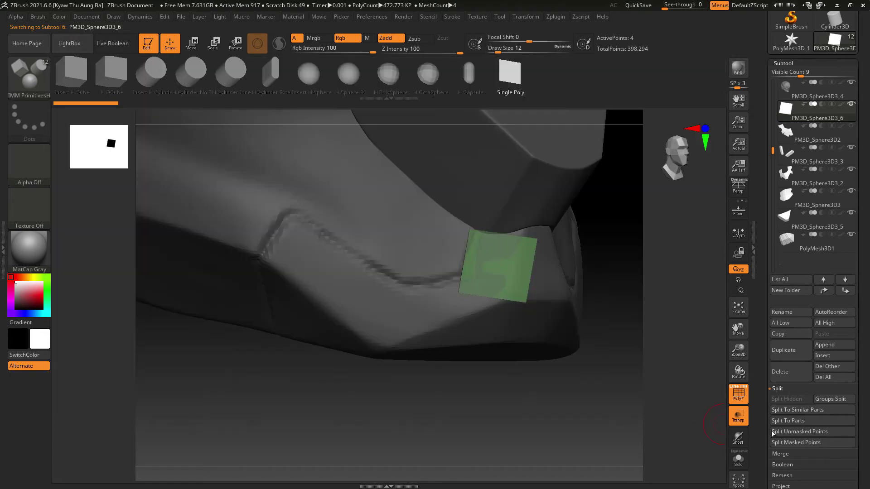
click(38, 87)
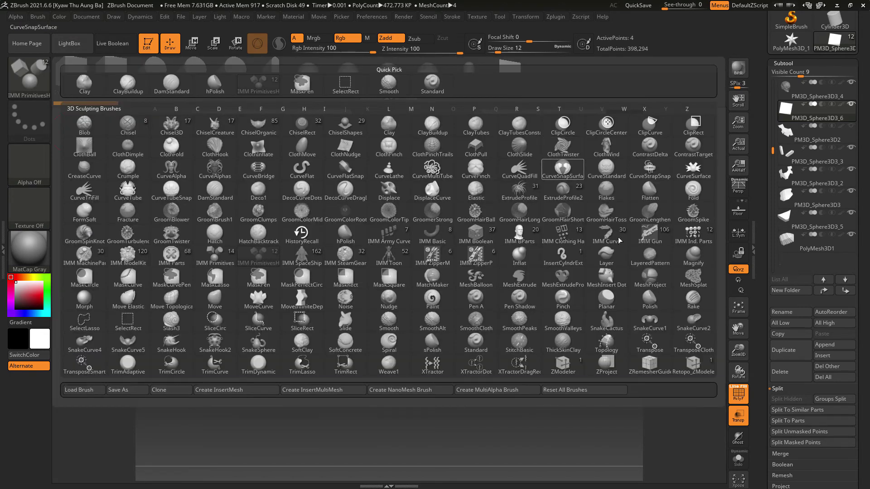
click(686, 358)
mouse_move(466, 208)
mouse_down()
mouse_move(485, 220)
mouse_move(521, 211)
mouse_up()
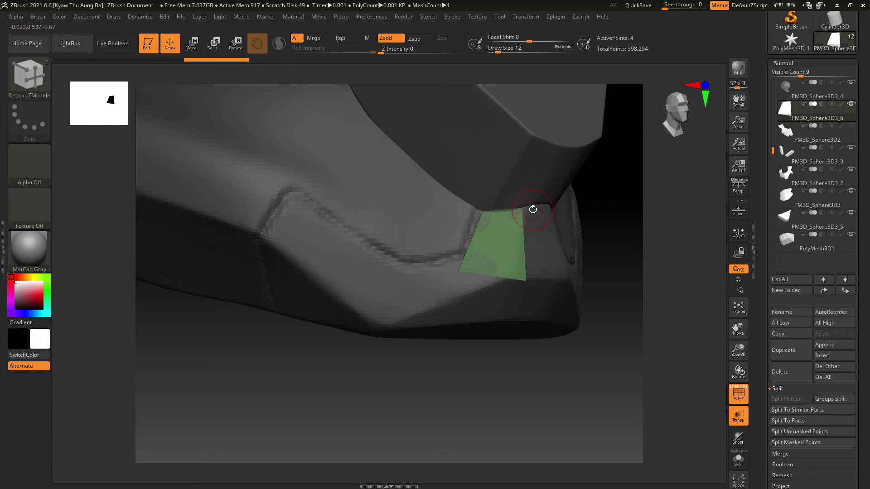
drag(517, 278, 508, 275)
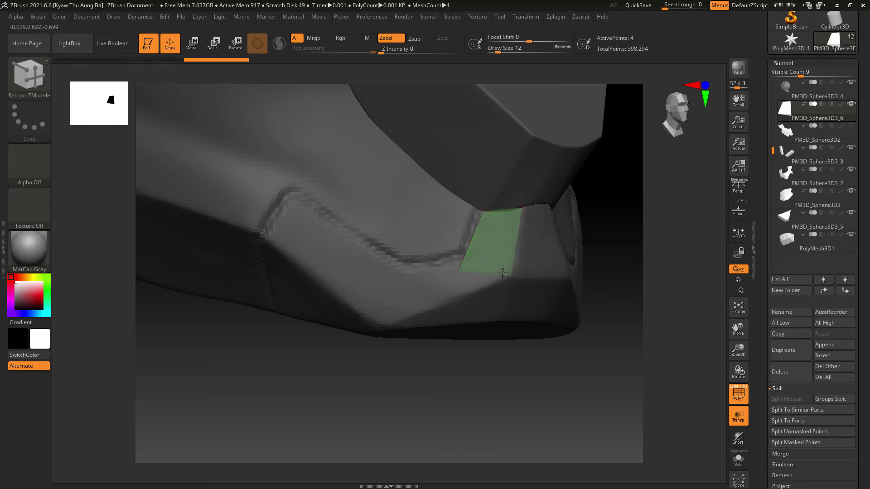
drag(563, 365, 571, 369)
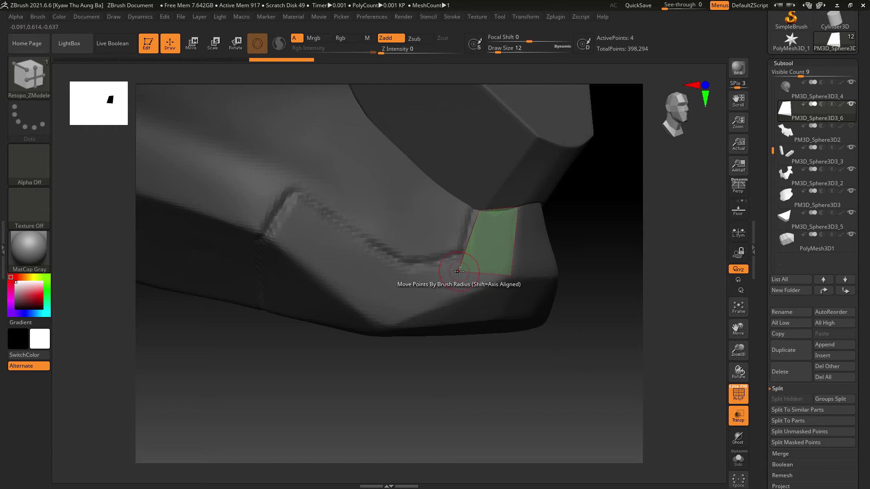
drag(459, 271, 470, 260)
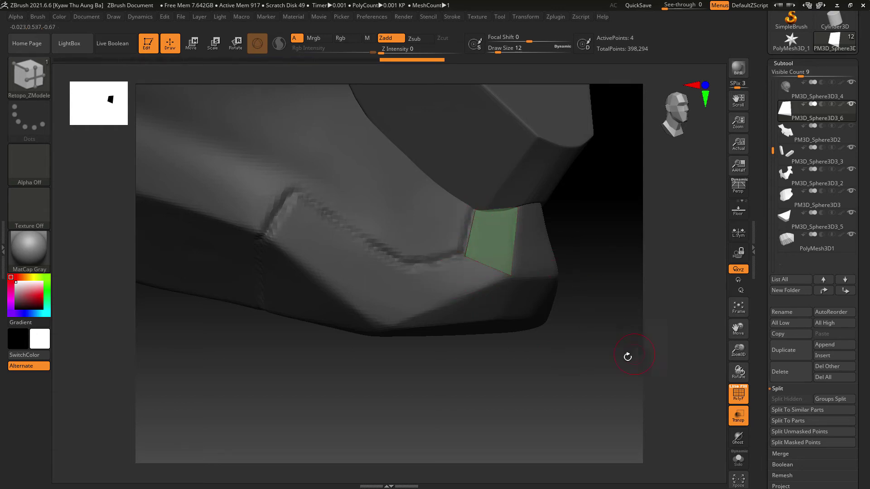
- Extrude the plane's inner edge across the chin's front, undo the extra downward extrusion, and widen the new polygon towards the centre
drag(627, 355, 608, 352)
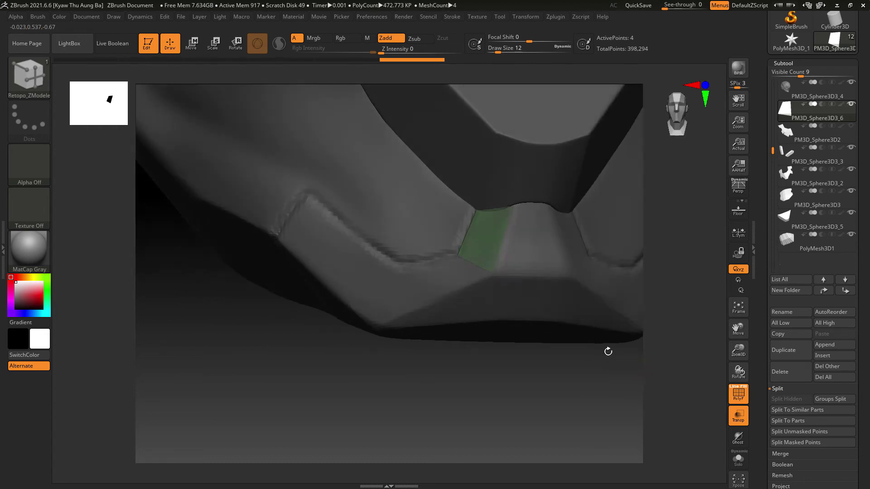
drag(503, 243, 528, 245)
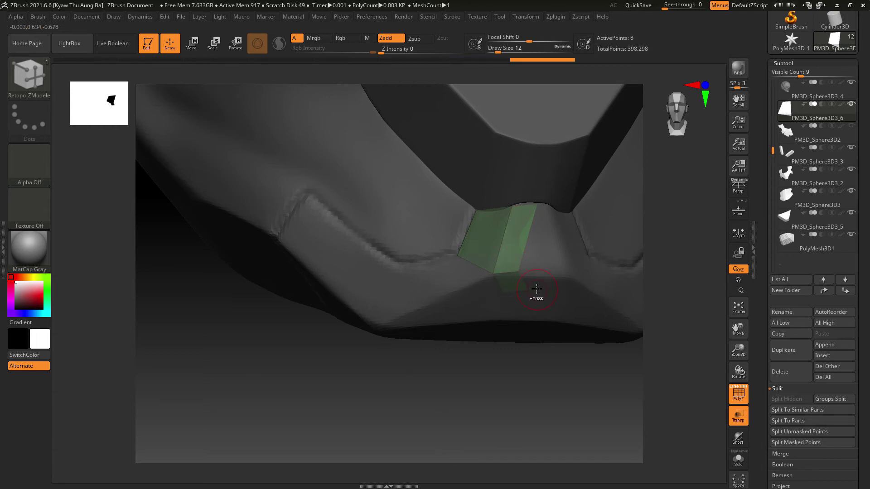
key(ctrl+z)
drag(519, 272, 546, 272)
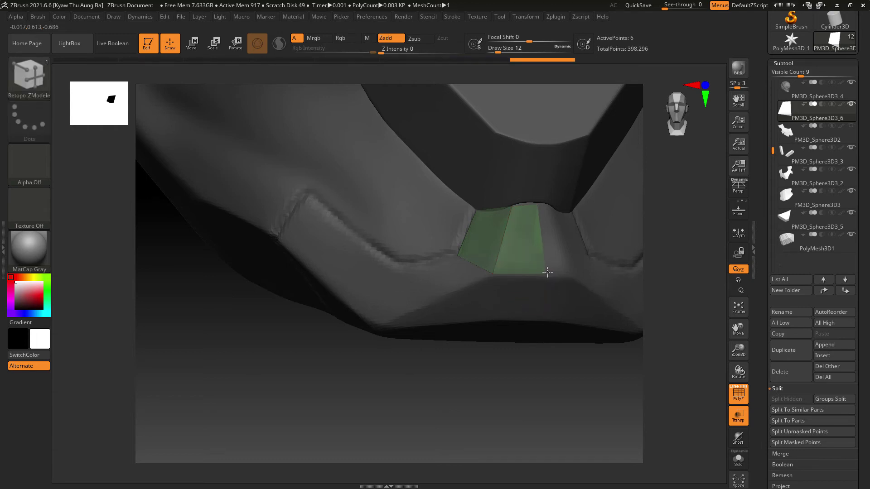
mouse_move(582, 384)
mouse_down()
mouse_move(586, 400)
mouse_move(593, 391)
mouse_move(586, 380)
mouse_up()
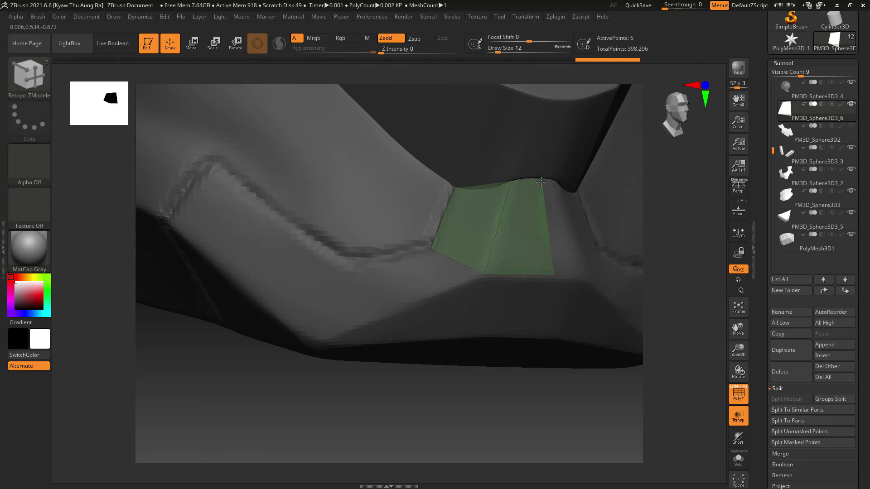
- Extrude the first polygon's lower edge along the carved panel line and fit the new lower corner to the chin's side edge
drag(582, 469, 584, 417)
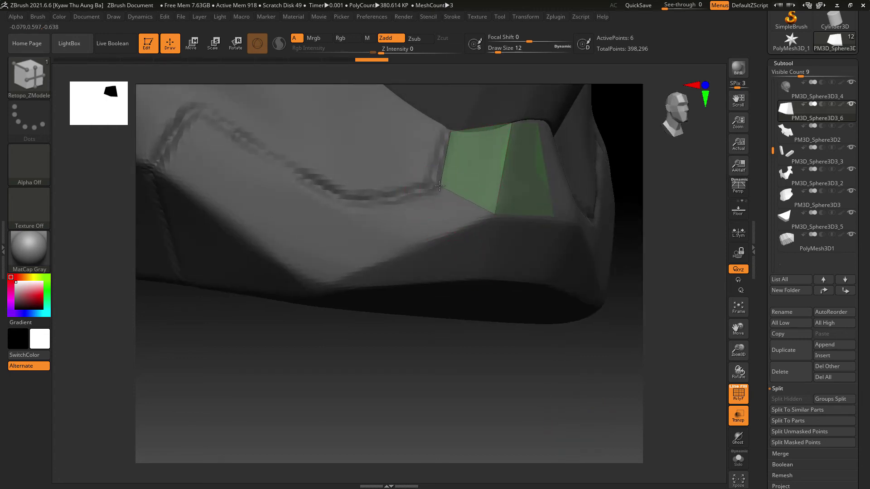
drag(440, 187, 370, 219)
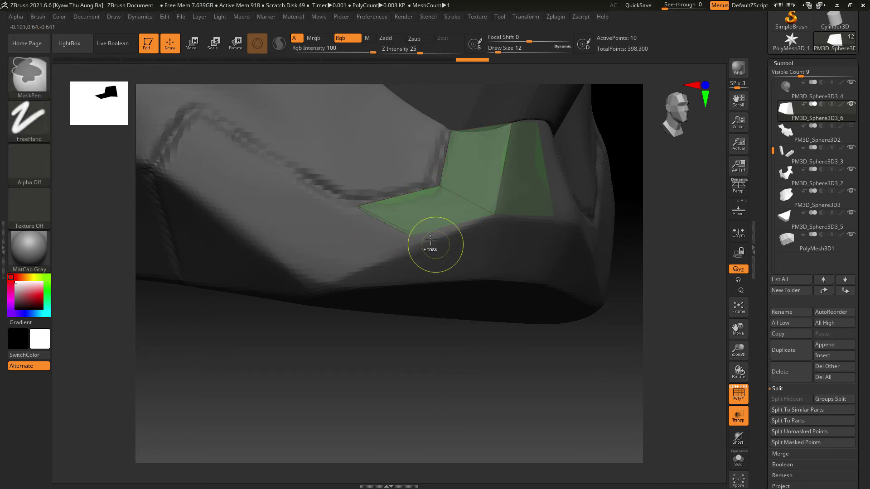
key(ctrl+z)
key(ctrl+z)
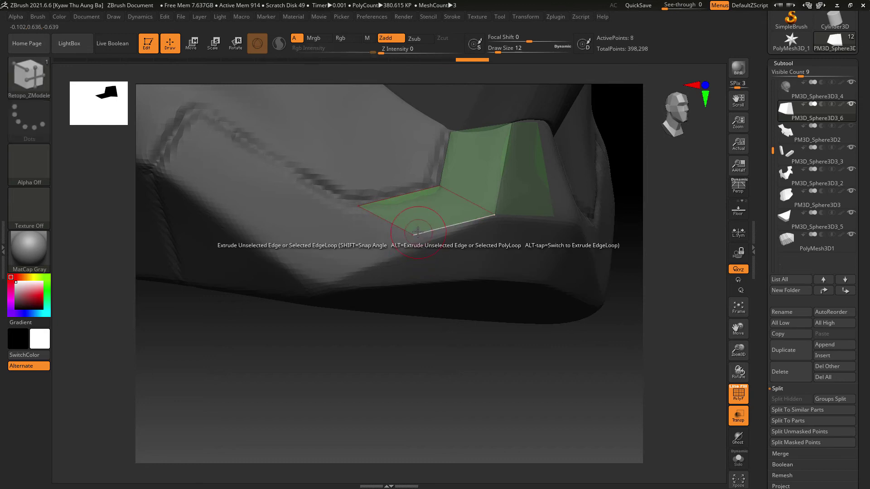
drag(414, 235, 413, 246)
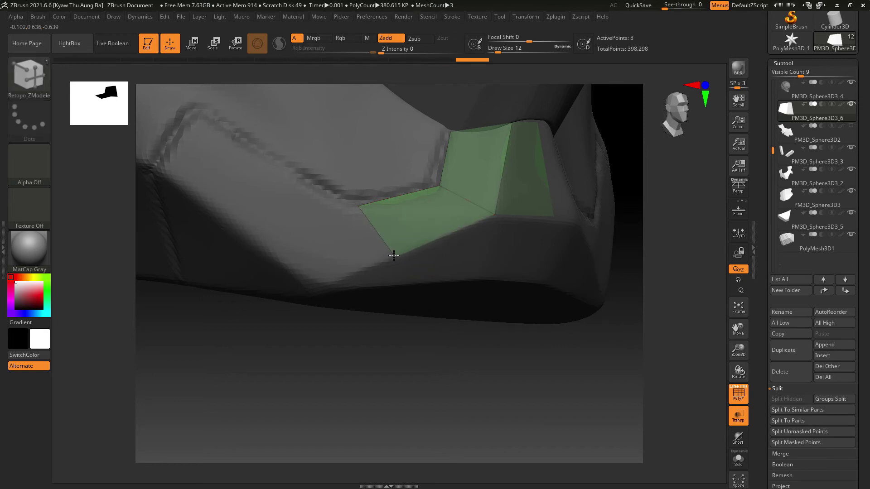
- Extrude the side polygon's lower edge down over the chin's lower facet and fit its inner corner to the facet's bottom edge
alt+drag(460, 363, 453, 346)
drag(423, 240, 425, 265)
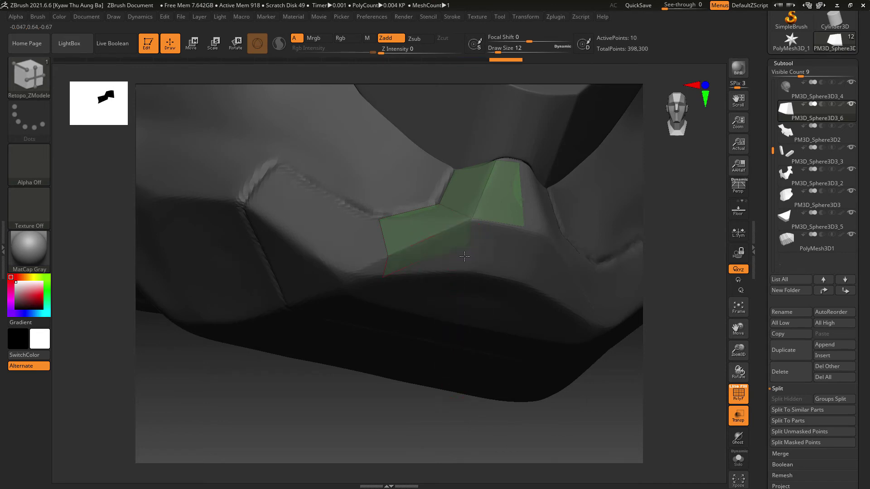
drag(457, 275, 460, 272)
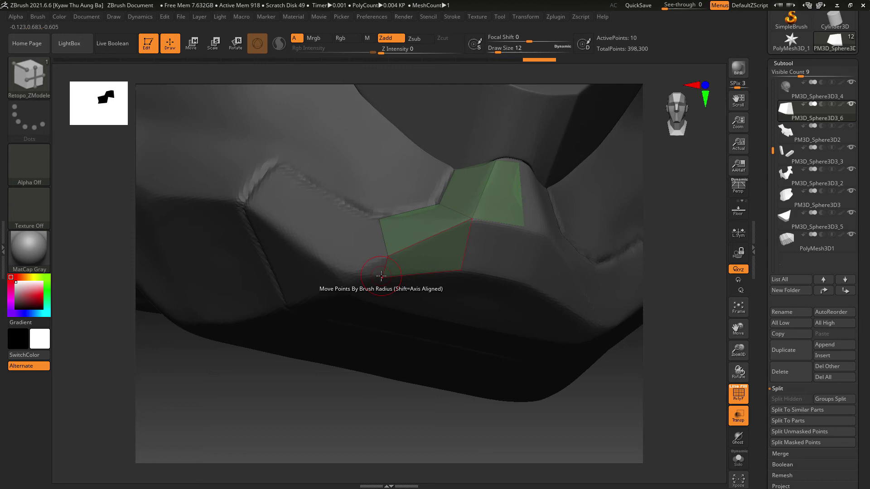
- Move the patch's lower corner point into line and add a quad at the front along the chin's lower edge
drag(383, 276, 388, 272)
drag(469, 247, 524, 230)
drag(515, 280, 512, 283)
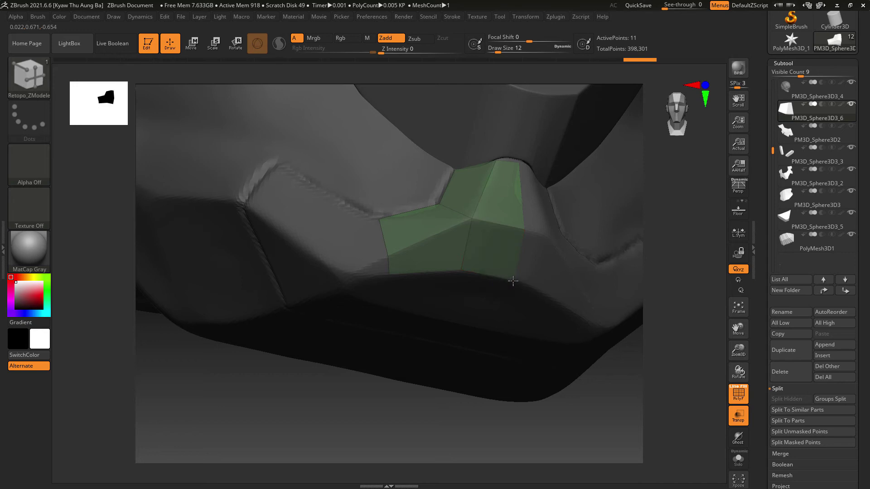
- Extrude the patch's outer side edge along the raised seam and fill the lower corner, placing its point on the chin's lower edge
drag(637, 407, 607, 395)
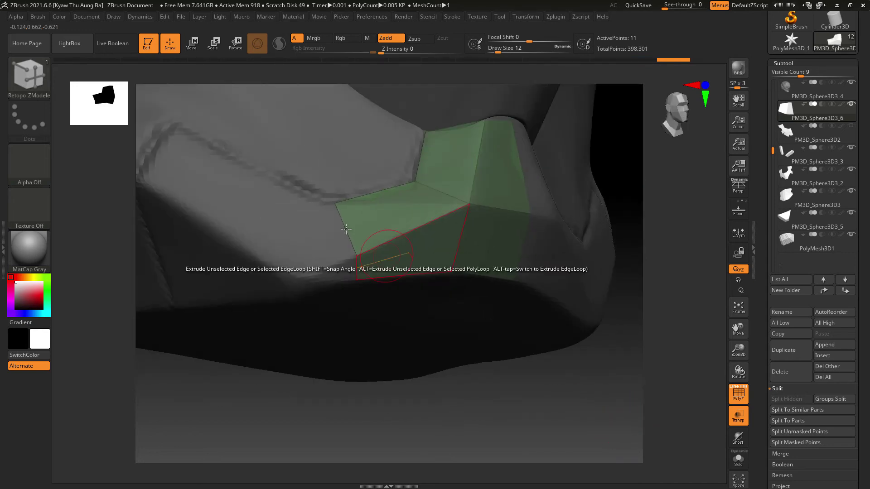
drag(341, 225, 324, 206)
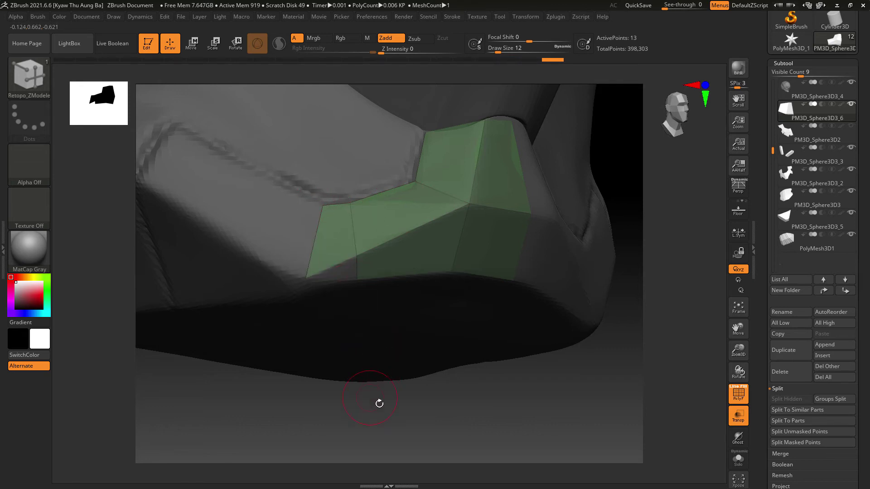
alt+drag(462, 431, 466, 455)
drag(374, 297, 304, 323)
drag(680, 427, 670, 396)
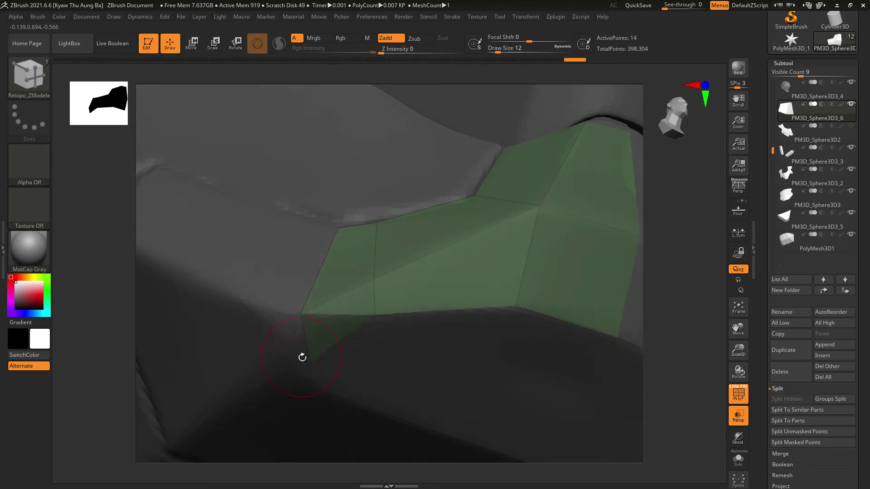
drag(310, 350, 312, 325)
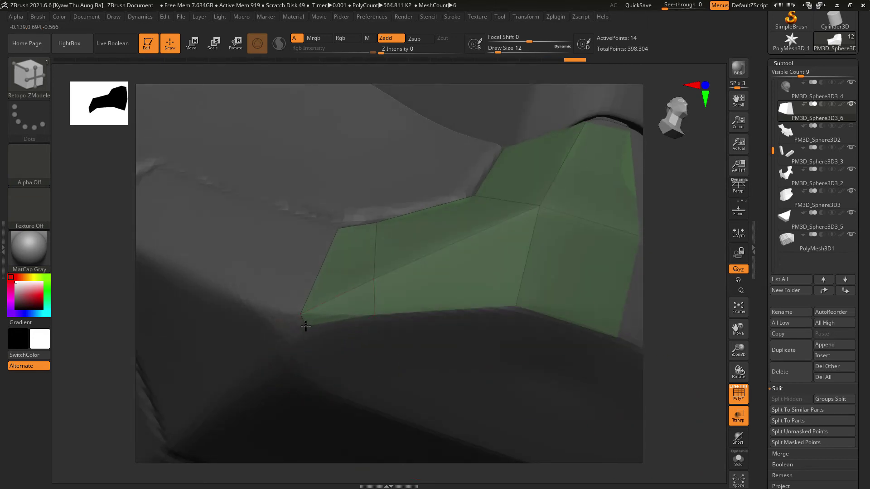
drag(304, 328, 304, 328)
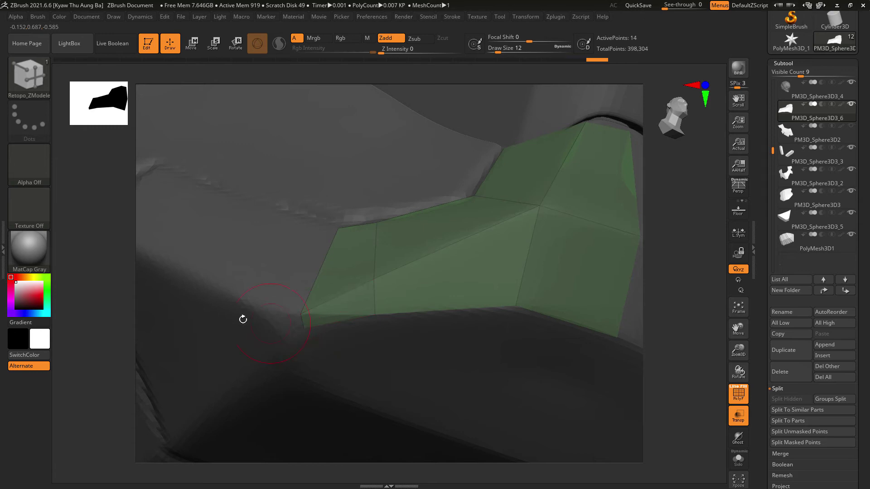
- Extrude the outer side edge through two more quads along the seam to the groove's corner, aligning the end edge with the groove
right_drag(247, 251, 274, 264)
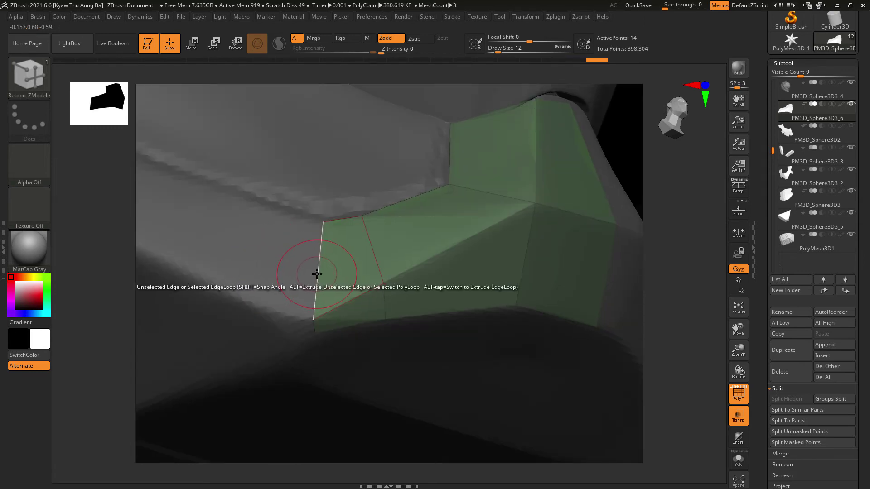
drag(319, 273, 193, 228)
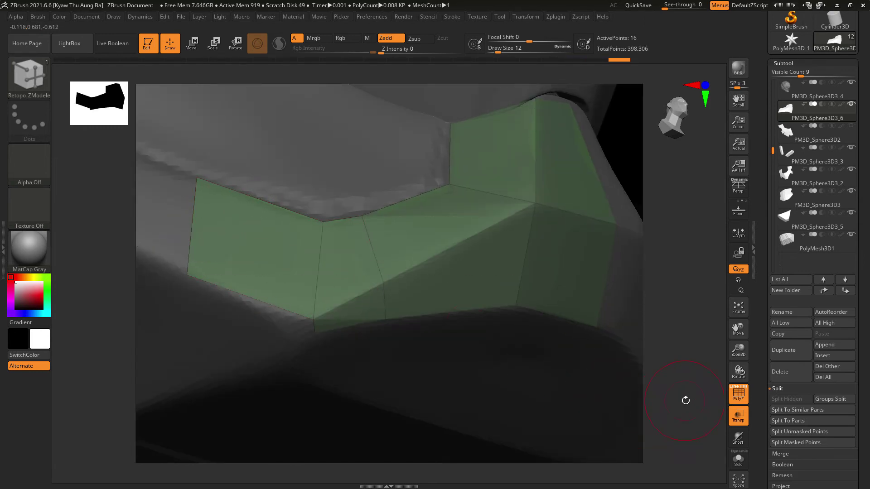
drag(685, 400, 314, 316)
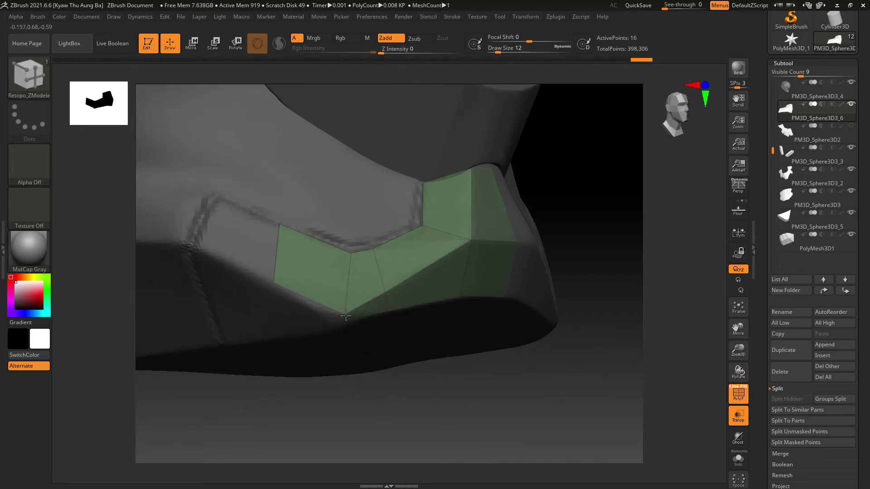
drag(368, 351, 507, 335)
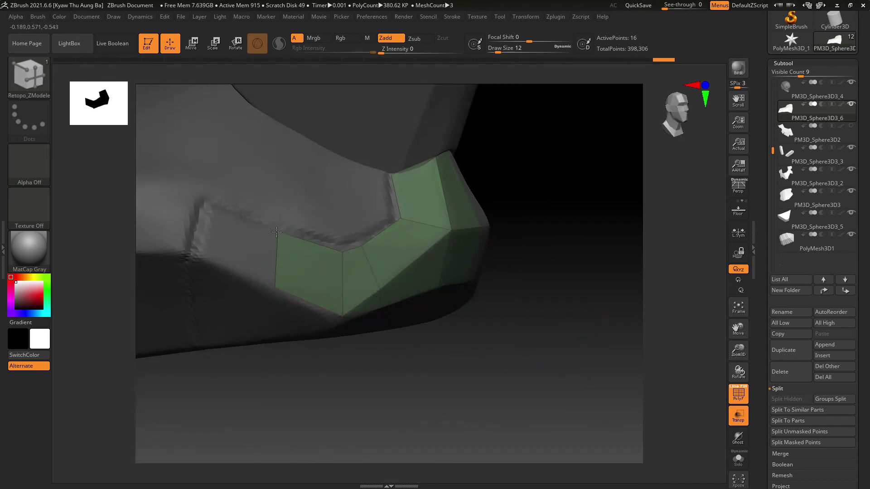
drag(277, 232, 207, 223)
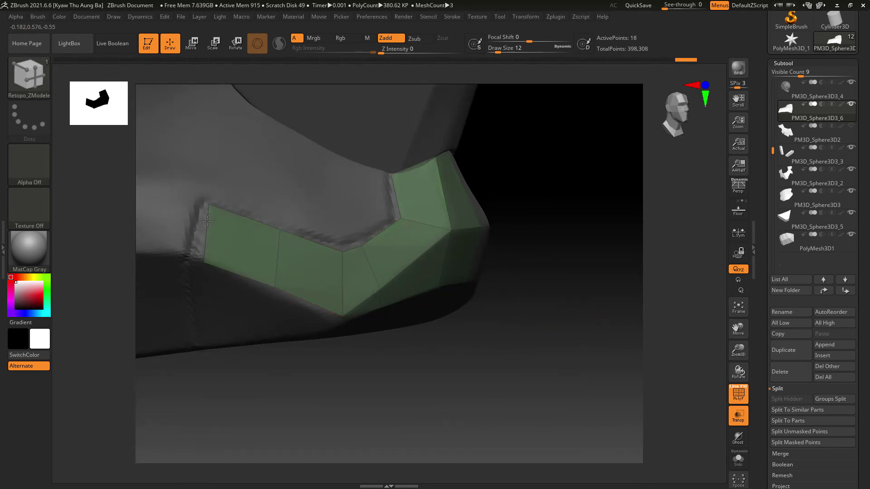
drag(203, 262, 195, 254)
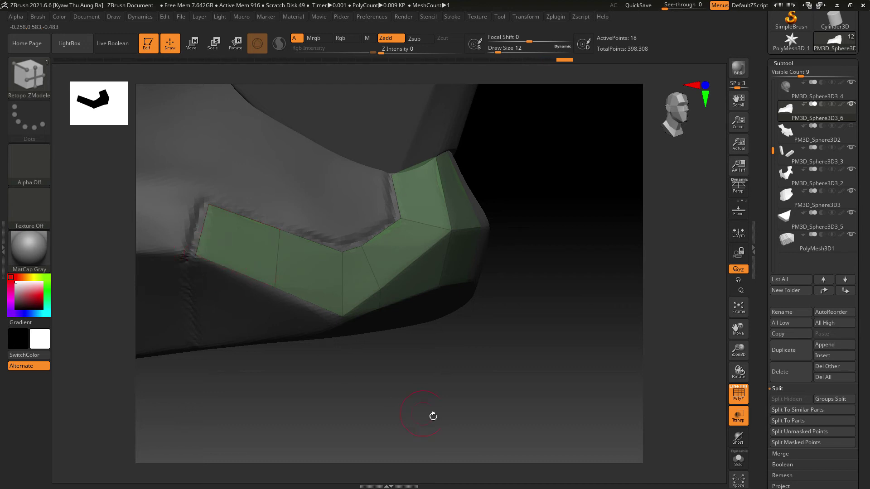
- Move the point at the lower junction down onto the chin edge and set the strip's end corner against the groove
drag(434, 416, 470, 433)
drag(597, 366, 521, 309)
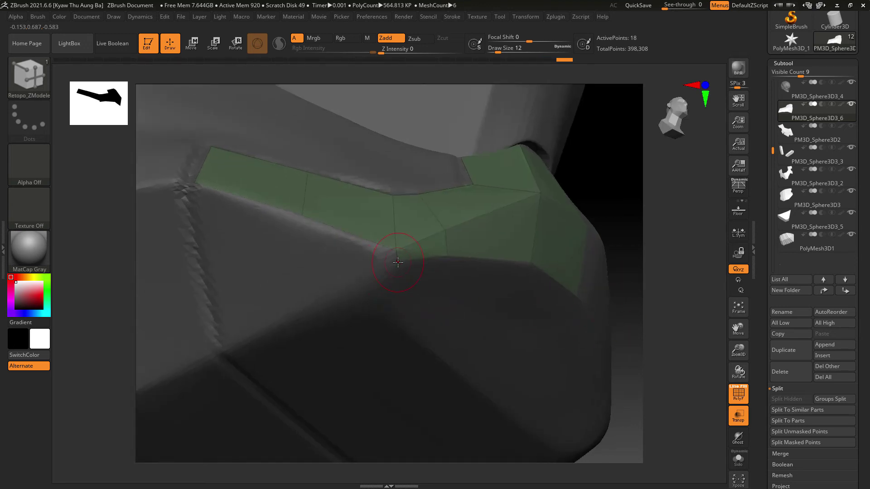
key(ctrl+z)
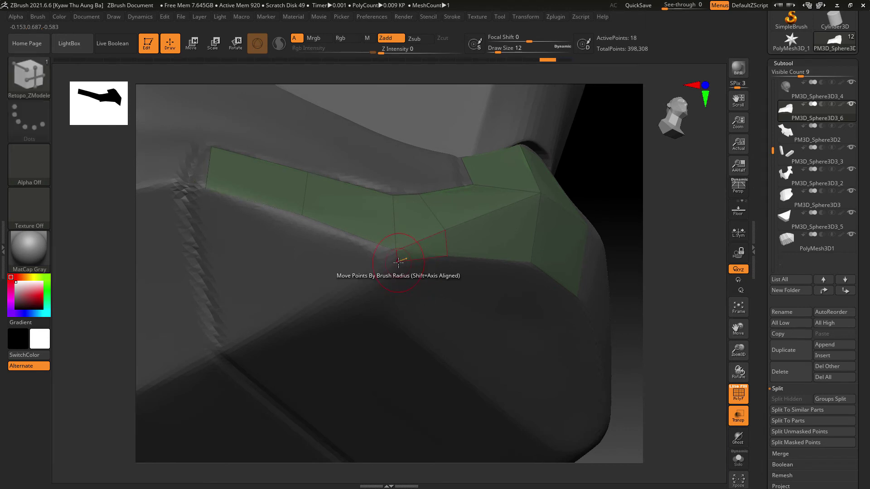
drag(399, 262, 398, 272)
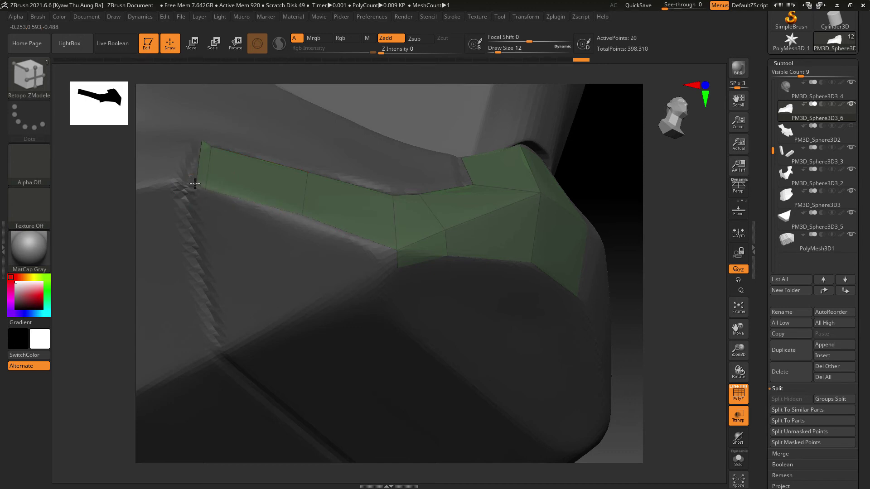
key(ctrl+z)
drag(203, 185, 198, 183)
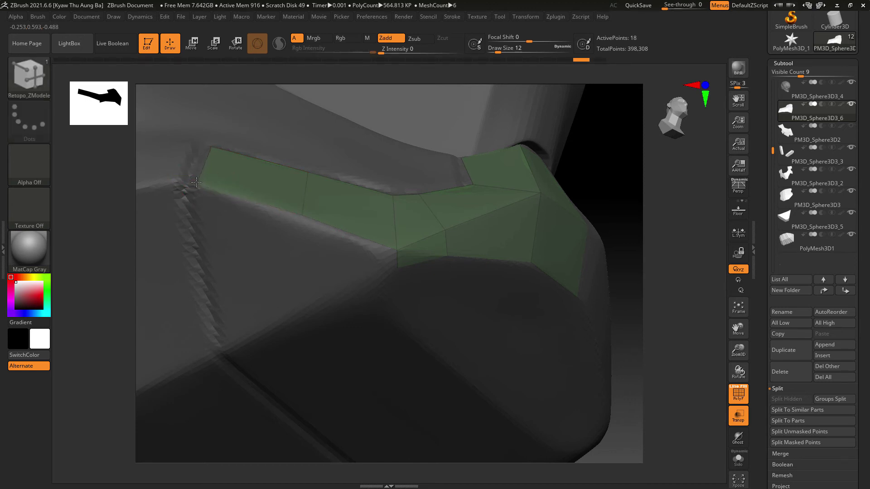
- Extrude a narrow two-quad strip from the lower junction along the side facet's bottom edge to the groove
click(397, 265)
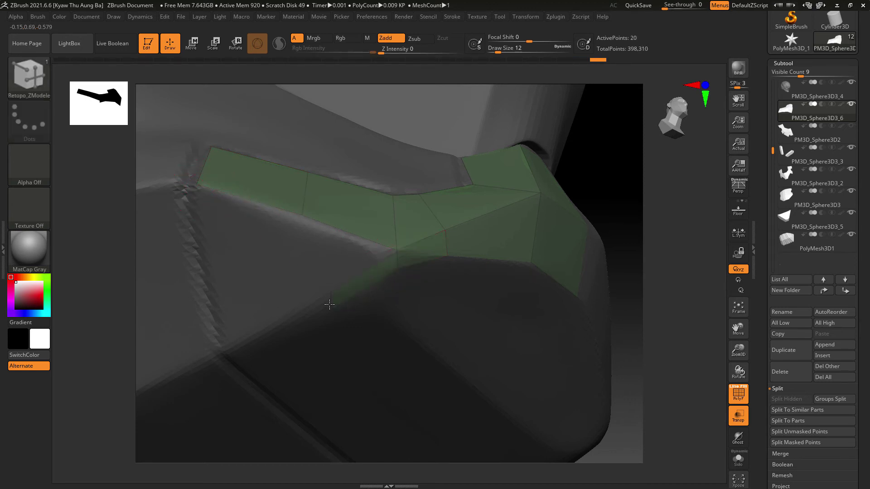
drag(330, 305, 352, 305)
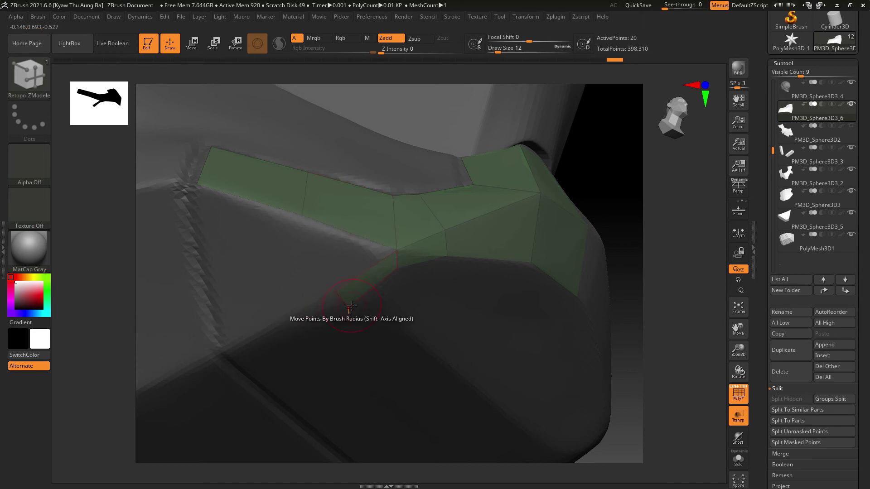
drag(687, 353, 661, 271)
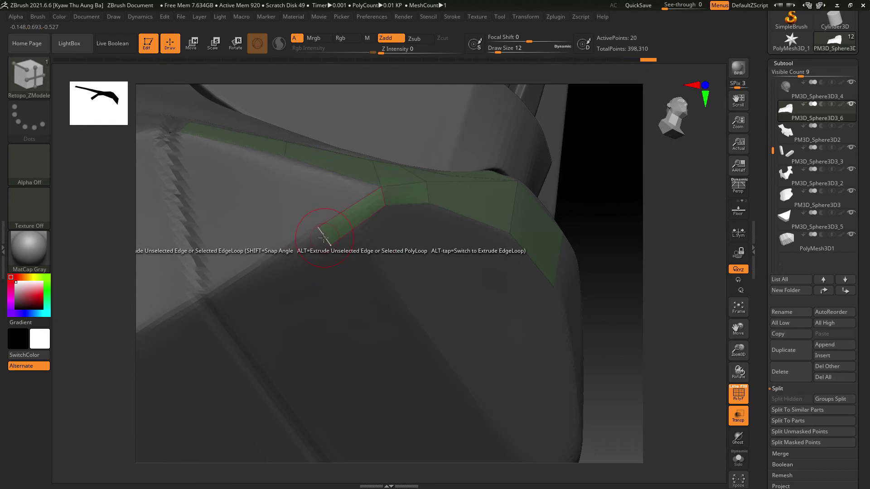
drag(326, 237, 212, 307)
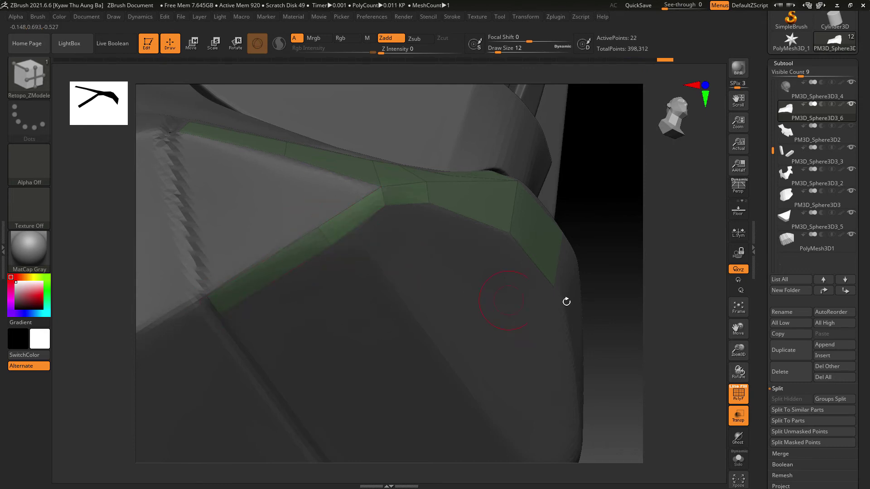
drag(631, 252, 631, 279)
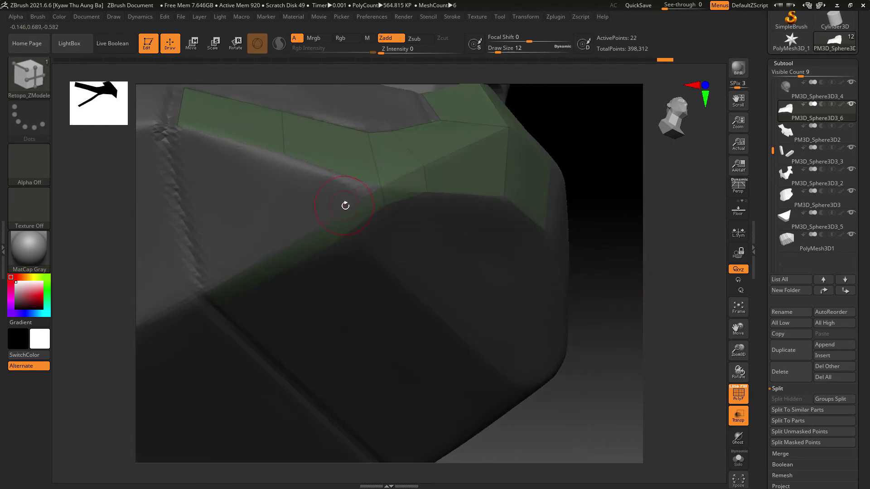
- Fill the side facet between the upper and lower strips with quads, welding their points along the groove
drag(346, 209, 180, 275)
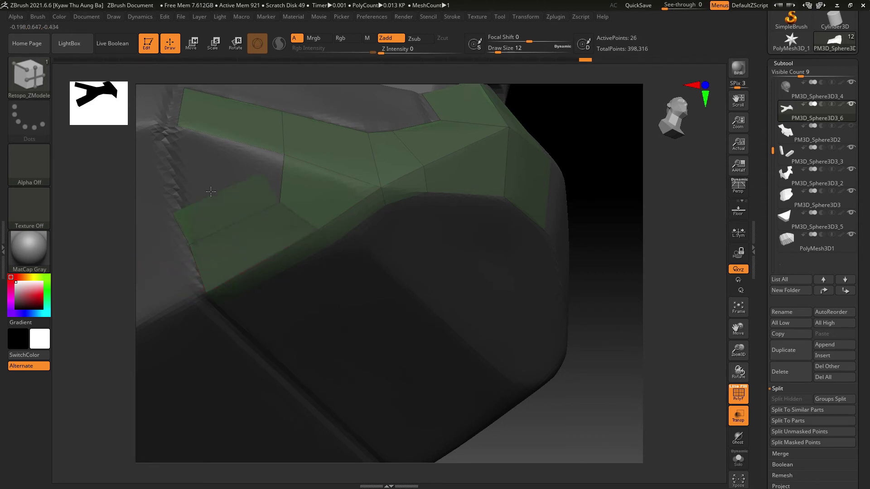
drag(212, 190, 281, 155)
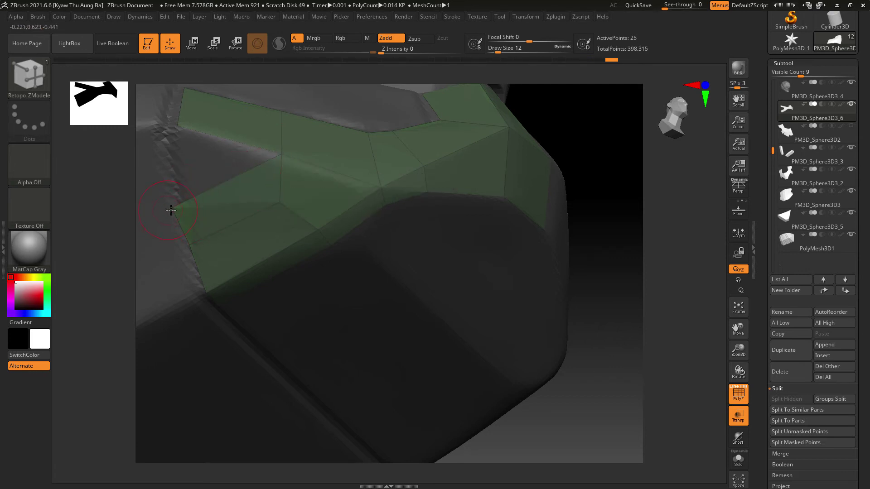
drag(170, 210, 180, 164)
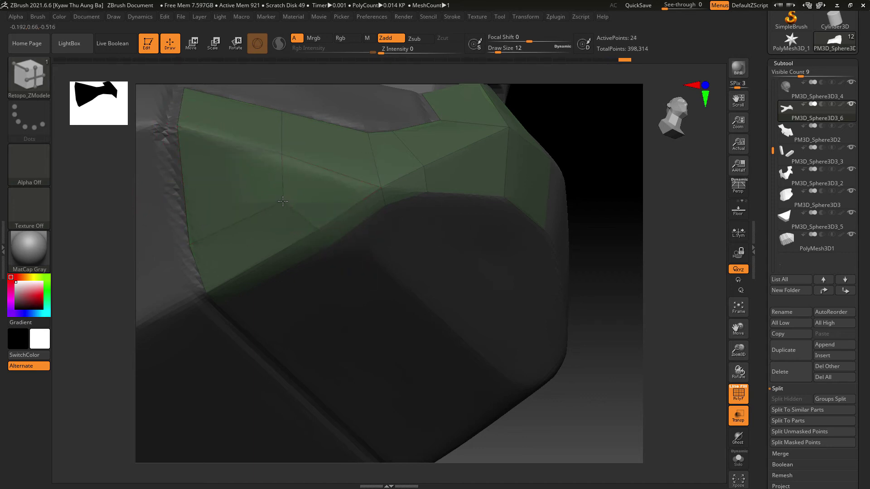
mouse_move(613, 324)
mouse_down()
mouse_move(605, 328)
mouse_move(598, 316)
mouse_up()
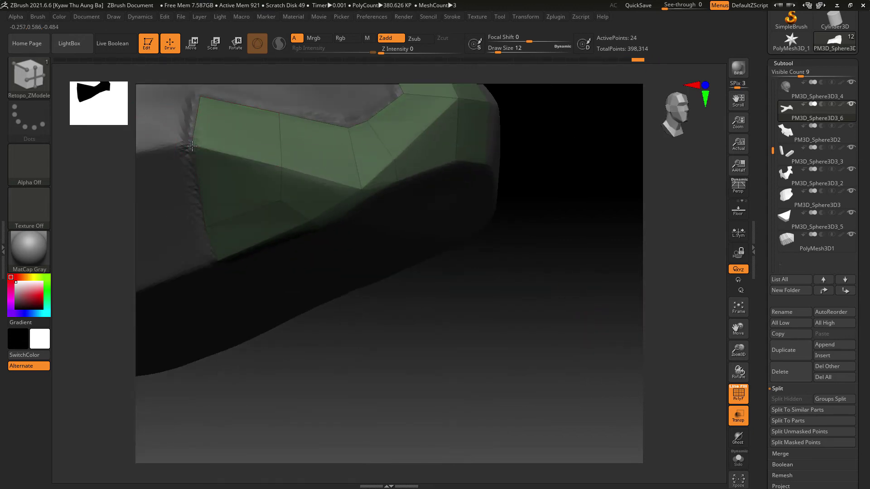
- Extrude the front lower edge onto the chin's underside and add an adjoining quad with its corner on the diagonal crease
drag(545, 274, 486, 255)
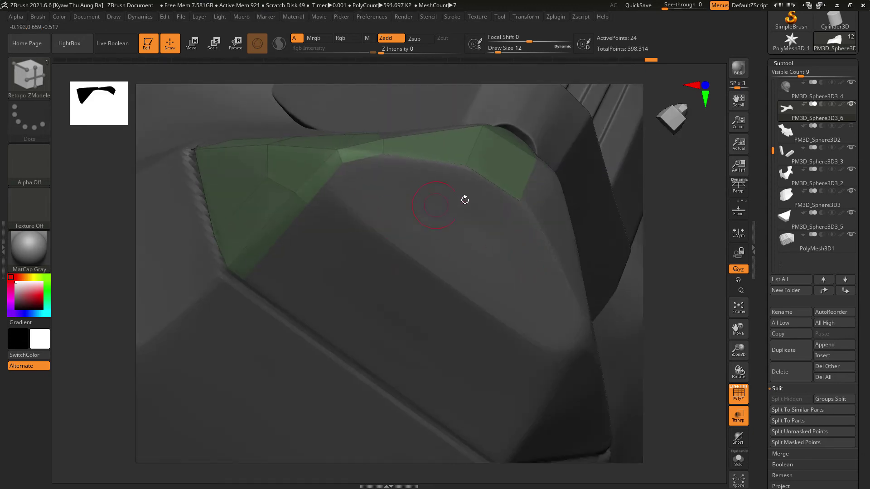
drag(500, 193, 448, 246)
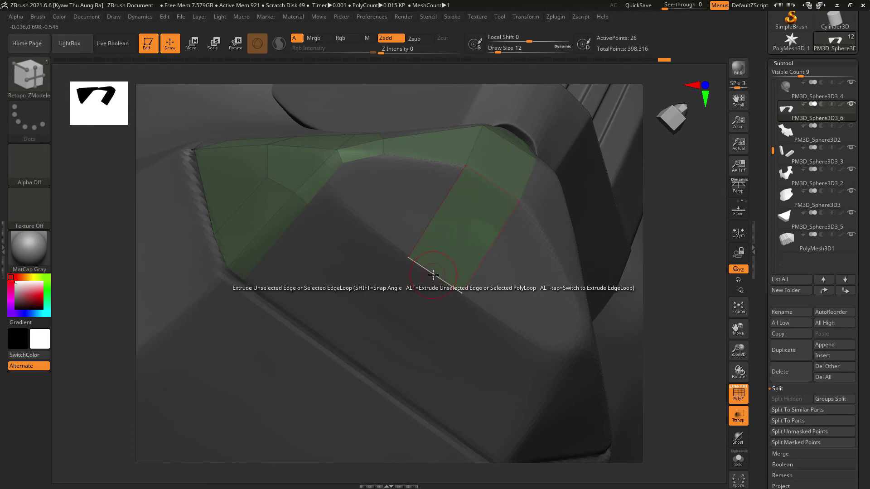
drag(433, 218, 362, 211)
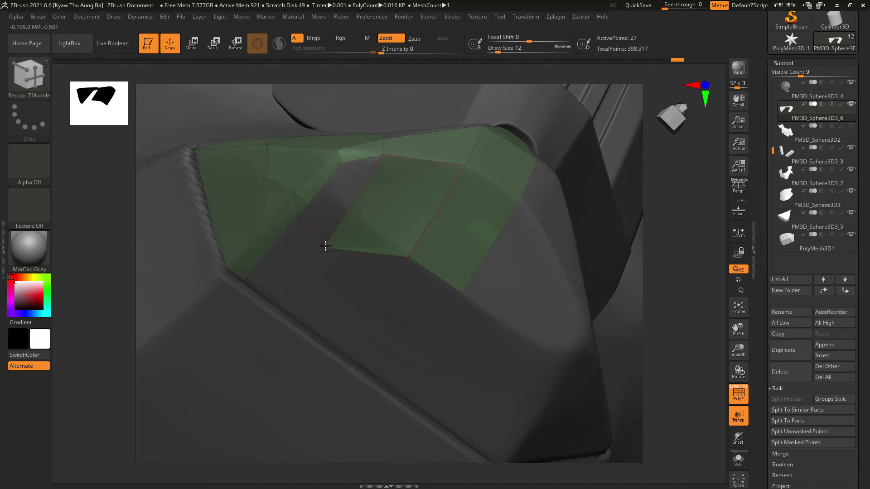
drag(325, 246, 351, 209)
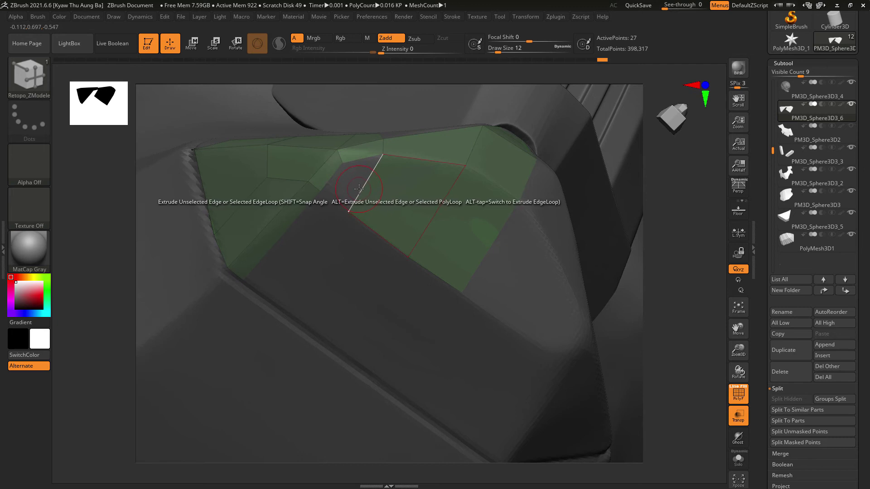
- Close the first underside row and build a second row of quads down to the groove, welding it to the side strip
drag(353, 186, 462, 292)
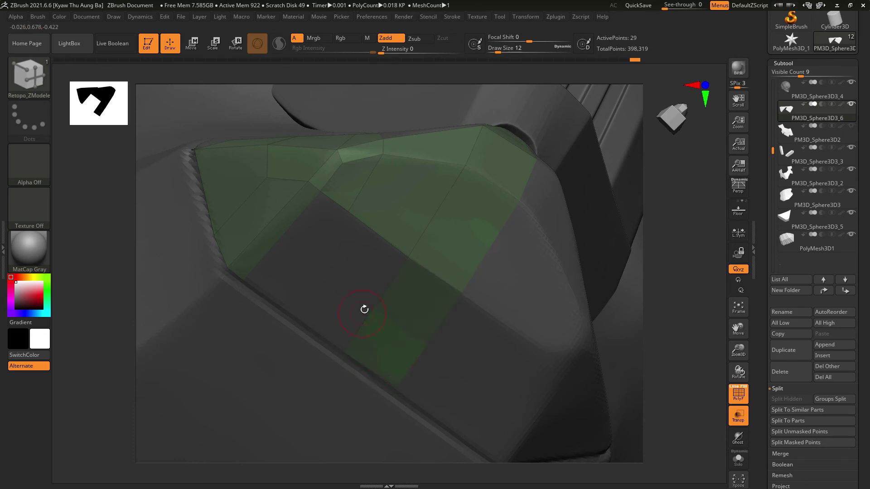
drag(365, 313, 309, 267)
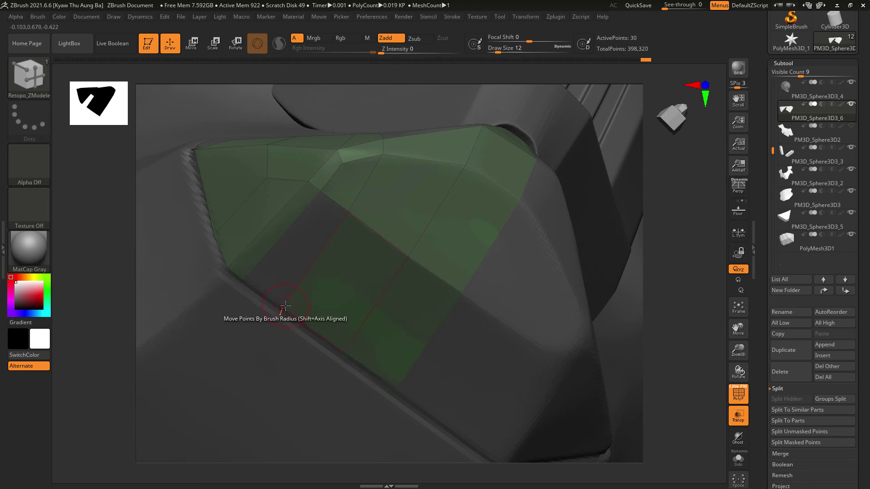
drag(284, 307, 283, 261)
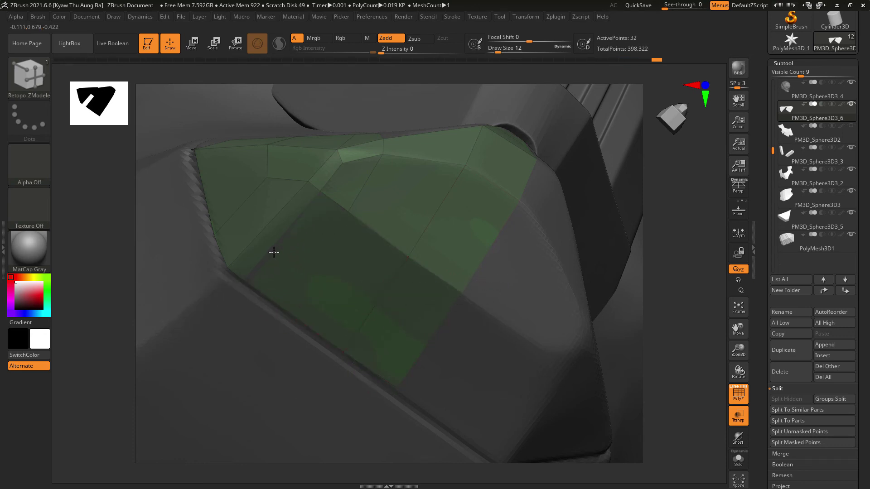
click(272, 251)
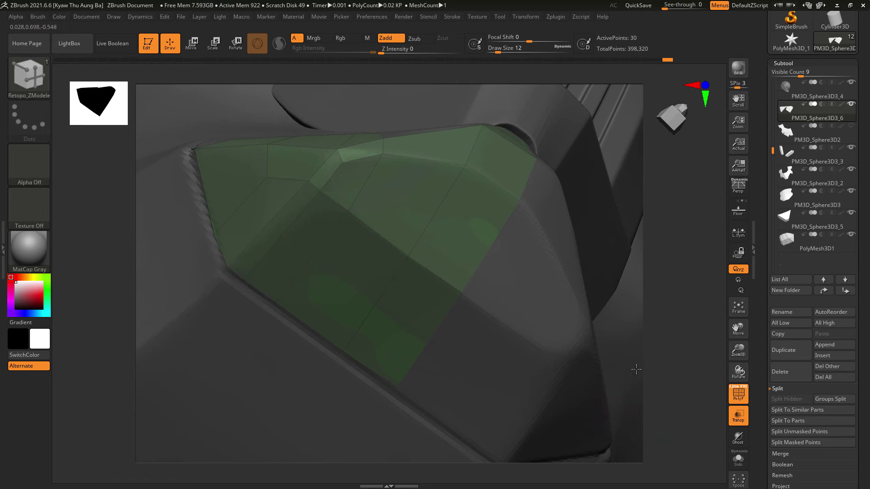
- Mirror and weld the chin panel's retopology mesh across the head with Mirror And Weld under Modify Topology
alt+drag(636, 370, 578, 395)
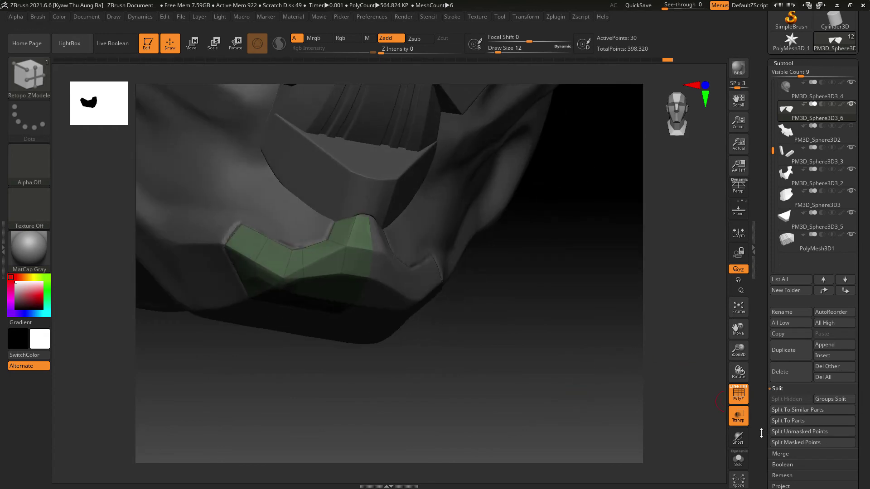
scroll(772, 405, down, 1)
scroll(772, 405, down, 5)
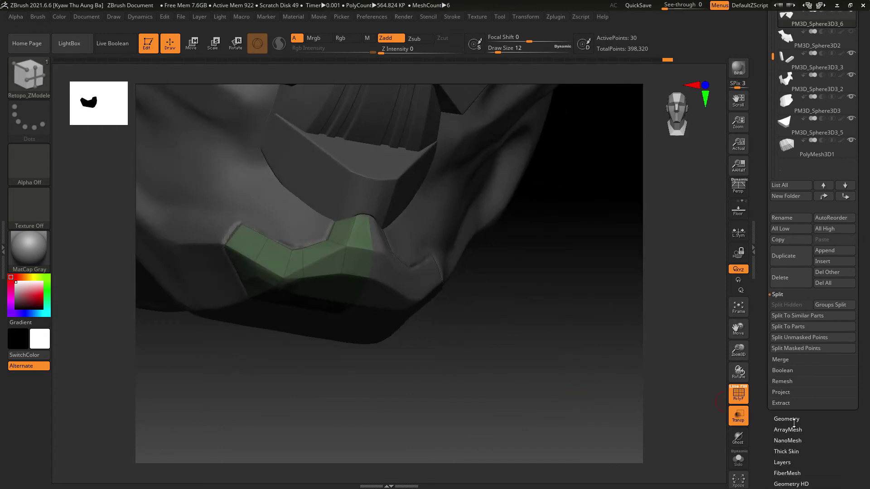
click(793, 419)
click(801, 294)
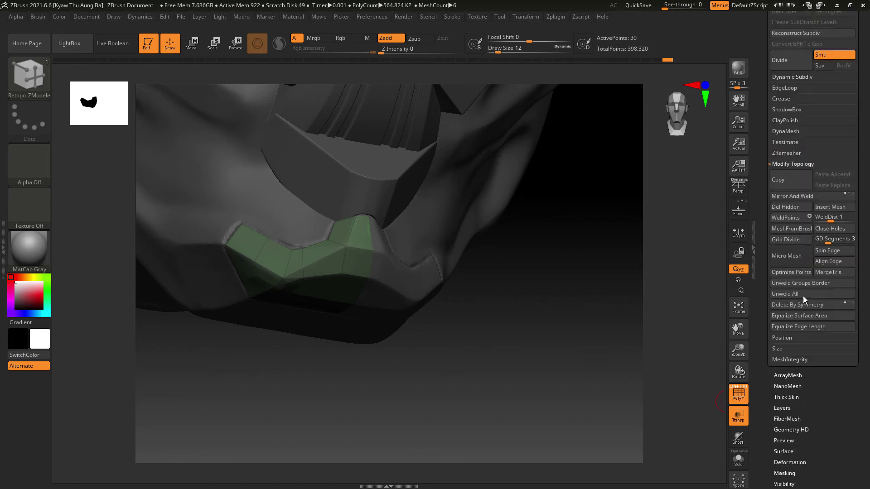
drag(640, 338, 603, 363)
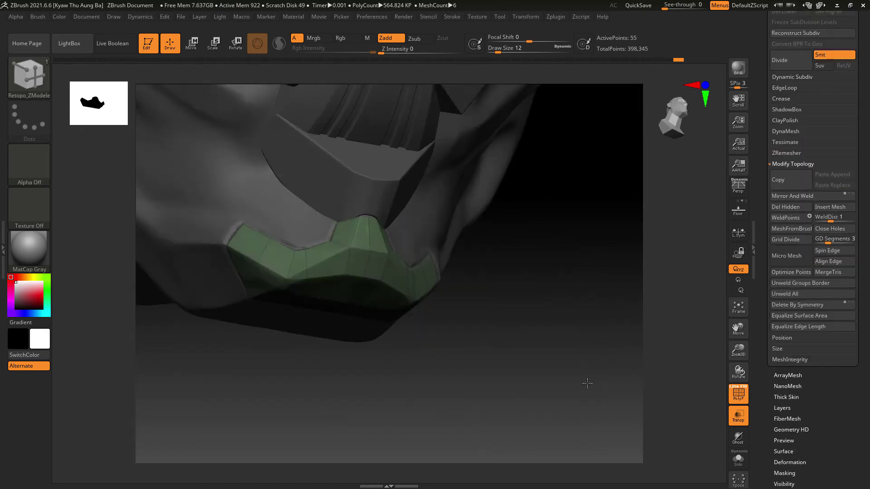
mouse_move(587, 384)
mouse_down()
mouse_move(585, 395)
mouse_move(554, 396)
mouse_move(578, 396)
mouse_move(585, 386)
mouse_up()
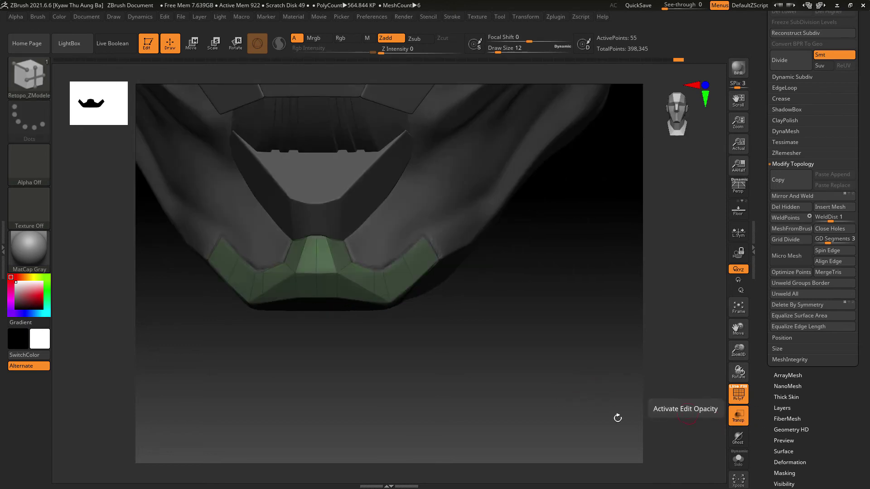
drag(616, 415, 601, 411)
drag(715, 221, 592, 272)
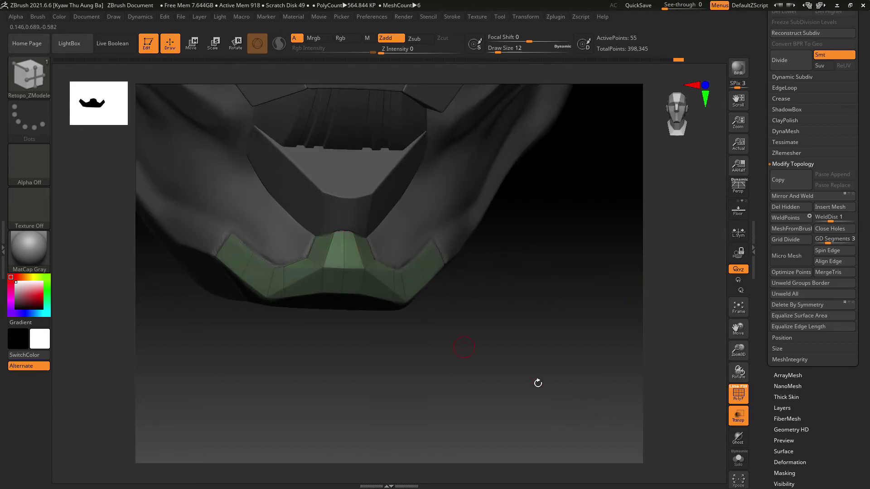
- Try removing the panel's centre edge loop with the ZModeler brush, and mirror and weld the mesh again
key(b)
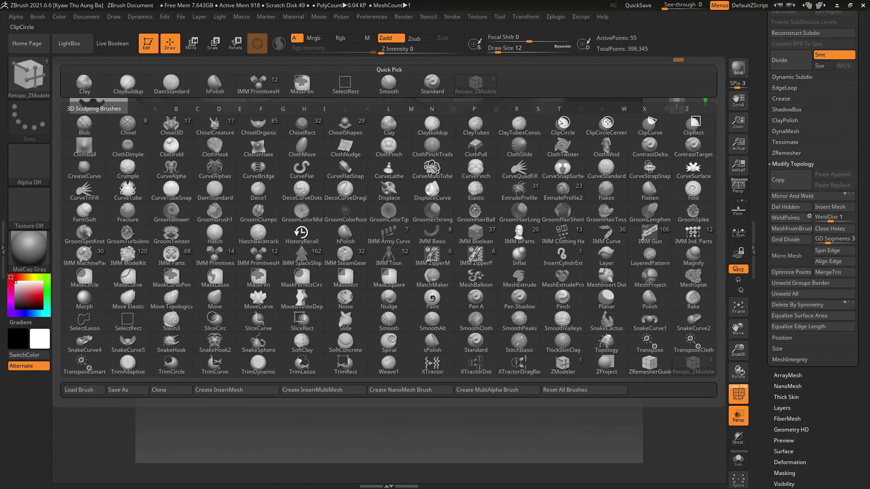
click(565, 359)
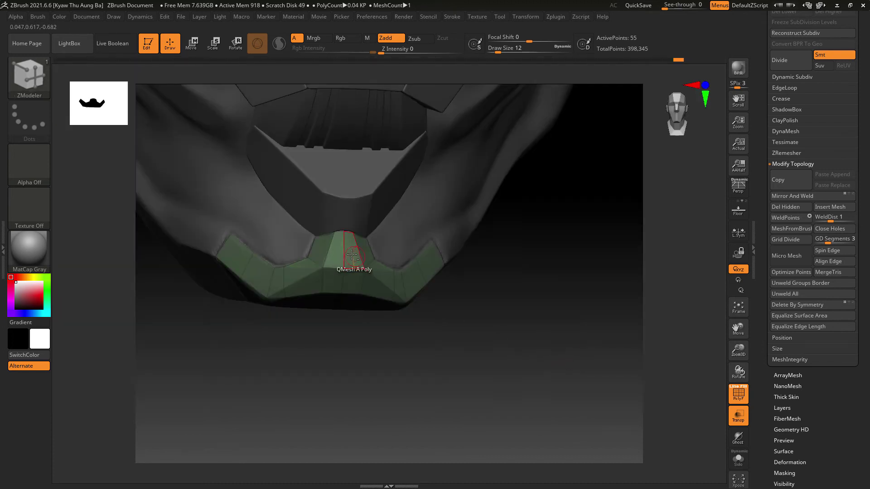
mouse_move(549, 324)
mouse_down()
mouse_move(600, 288)
mouse_move(631, 331)
mouse_move(630, 321)
mouse_up()
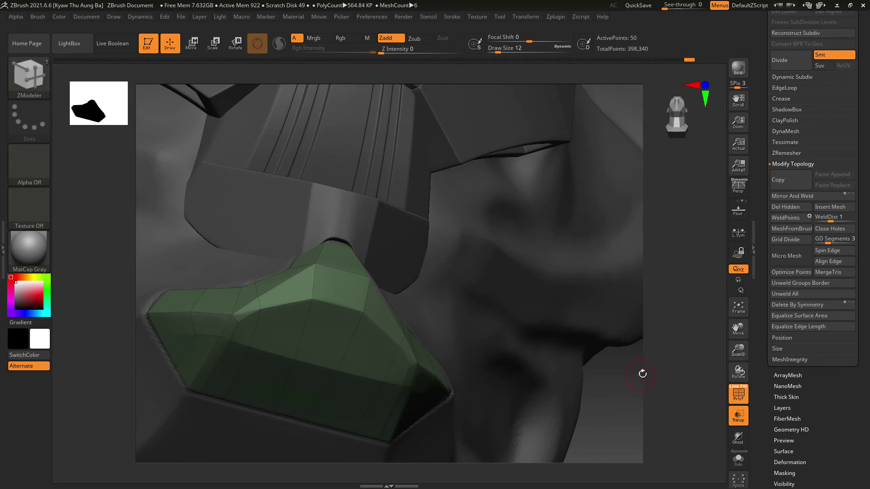
click(828, 197)
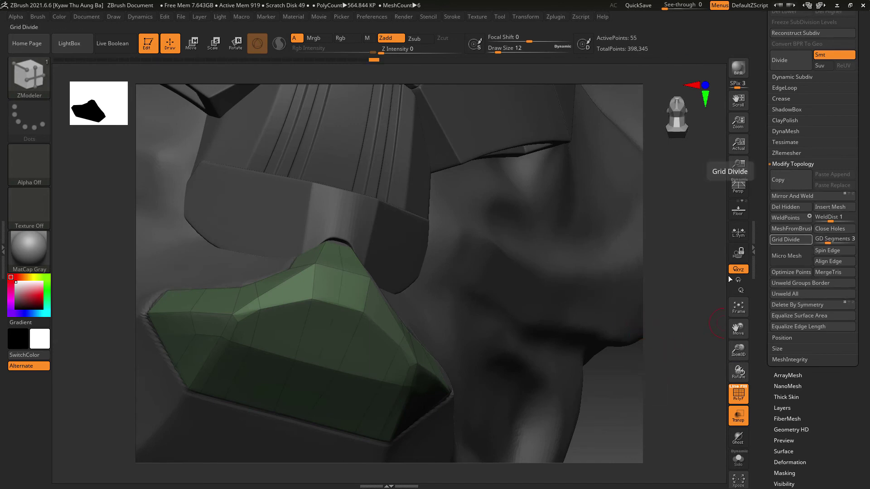
- Switch back to the Retopo_ZModeler brush and fine-tune the panel's points around the side facet
drag(680, 381, 559, 363)
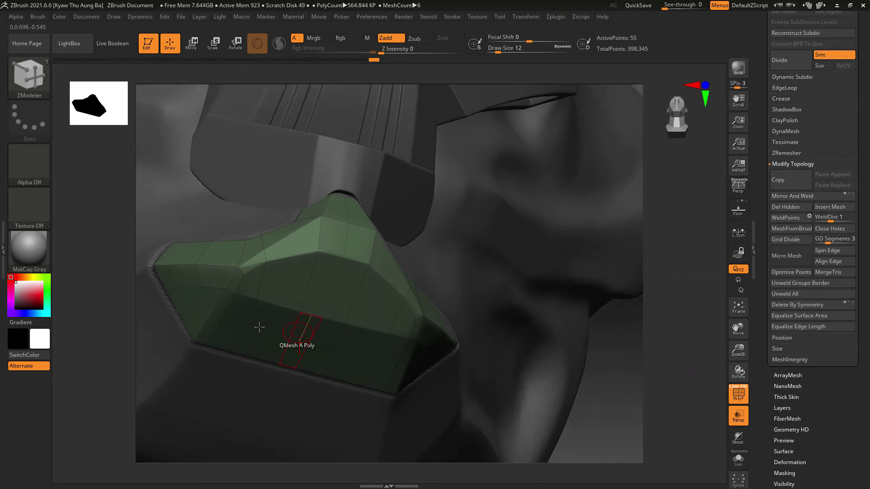
click(35, 85)
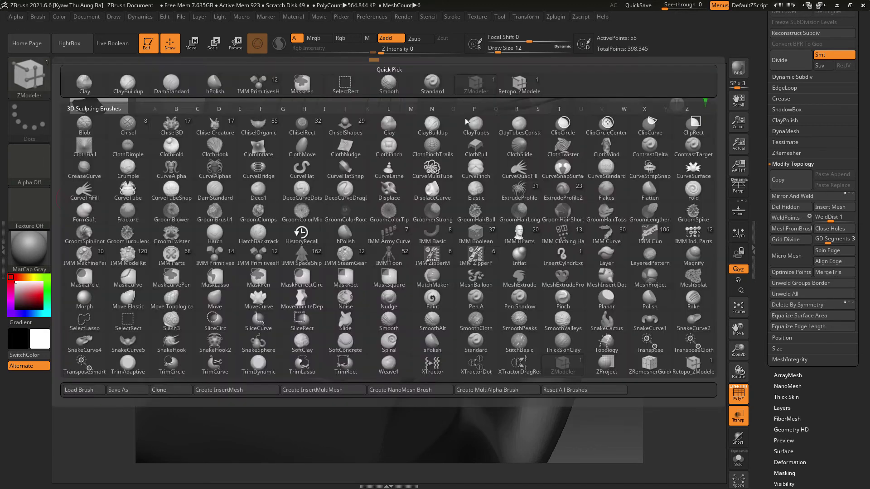
click(513, 82)
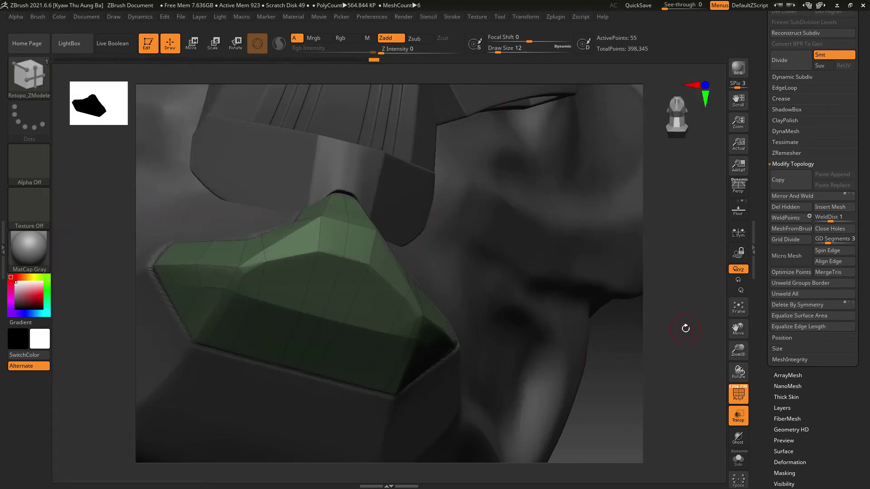
alt+drag(689, 361, 705, 342)
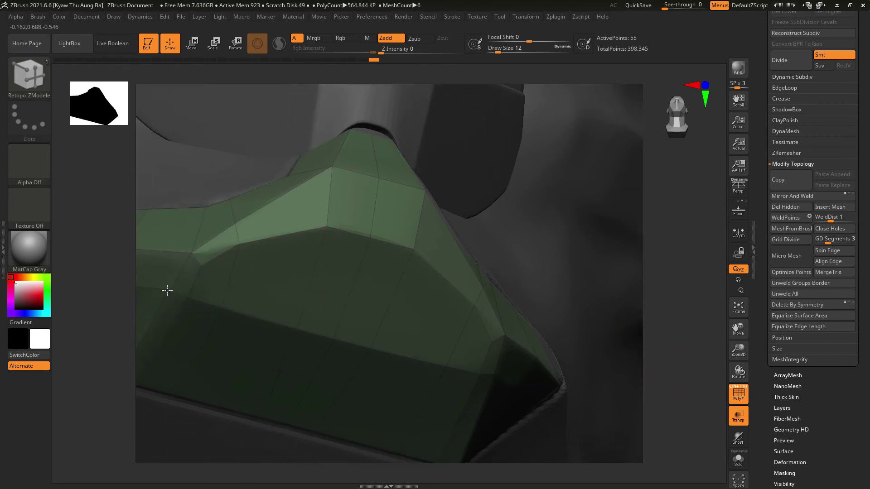
key(ctrl)
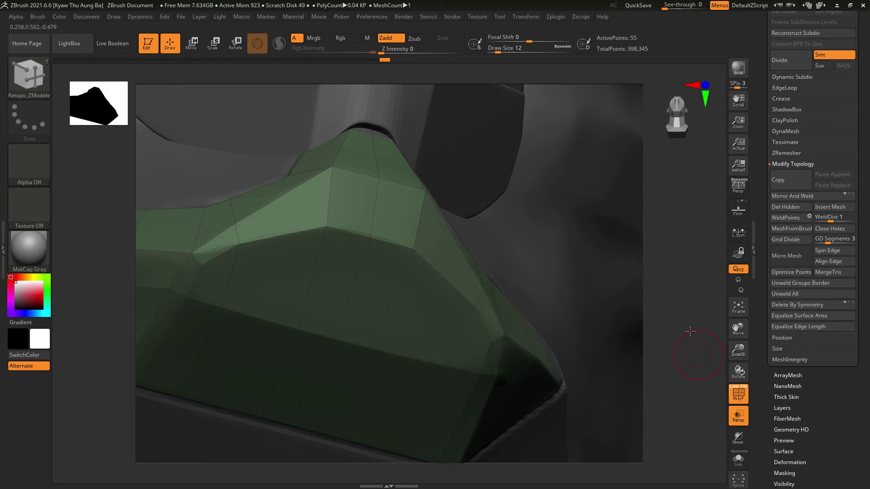
- Try to shift the side facet's rear lower corner point, and undo that move
drag(690, 331, 522, 330)
alt+drag(389, 346, 362, 261)
drag(186, 239, 190, 228)
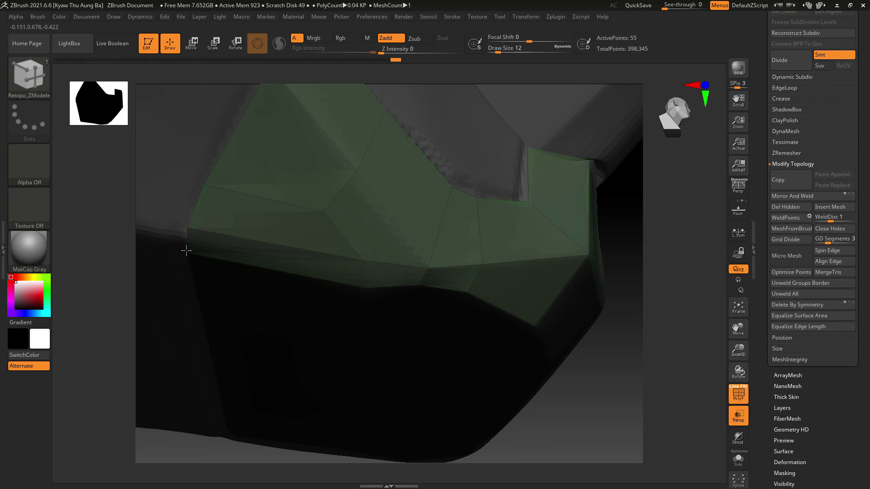
key(ctrl)
- Isolate the retopology mesh with Solo and switch to the Move brush
mouse_move(631, 361)
right_down()
mouse_move(651, 374)
mouse_move(614, 353)
mouse_move(588, 385)
right_up()
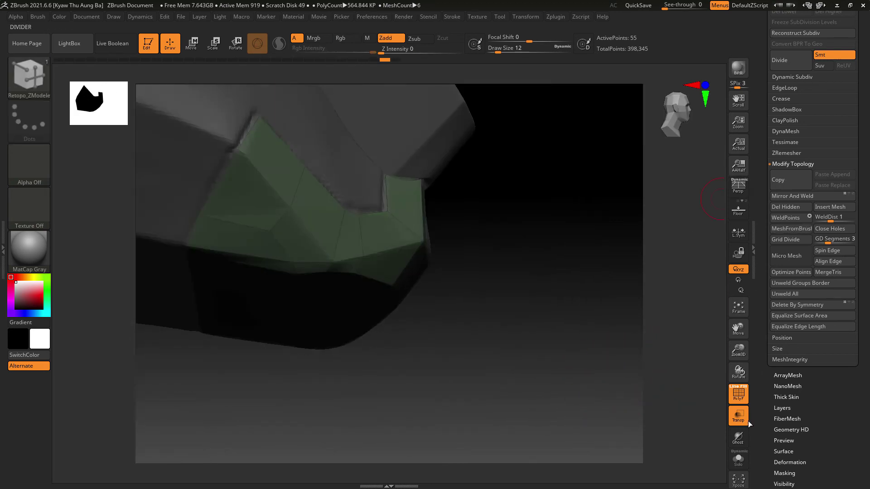
click(738, 459)
mouse_move(549, 363)
mouse_down()
mouse_move(550, 317)
mouse_move(563, 360)
mouse_move(567, 352)
mouse_move(538, 359)
mouse_up()
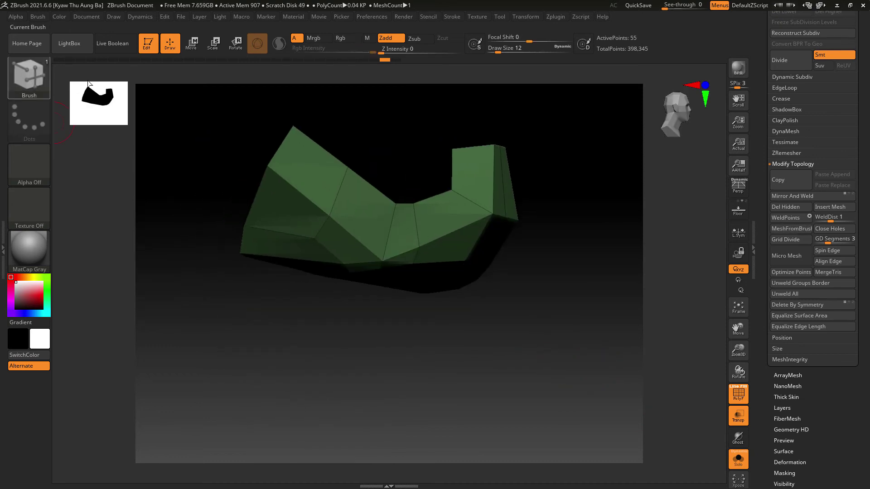
key(b)
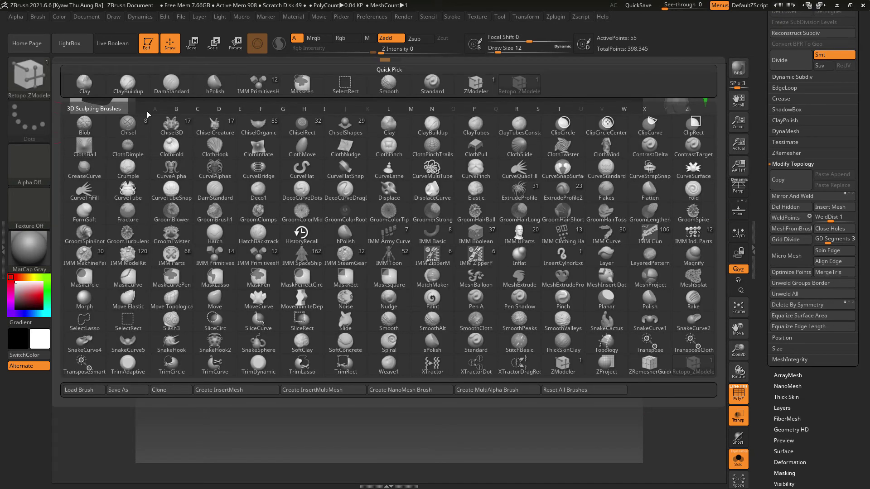
key(m)
key(v)
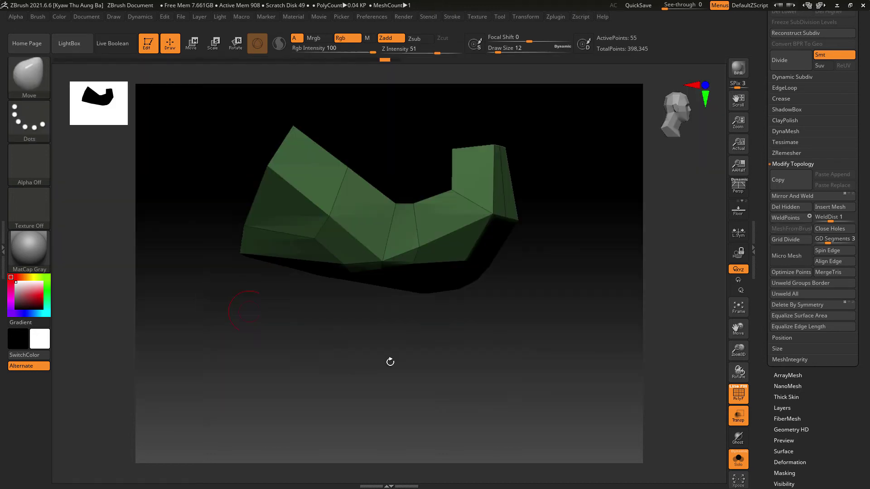
- Nudge the points around the side facet and lower junction with the Move brush to even out the panel's edges
mouse_move(390, 360)
mouse_down()
mouse_move(470, 374)
mouse_move(233, 239)
mouse_move(258, 227)
mouse_up()
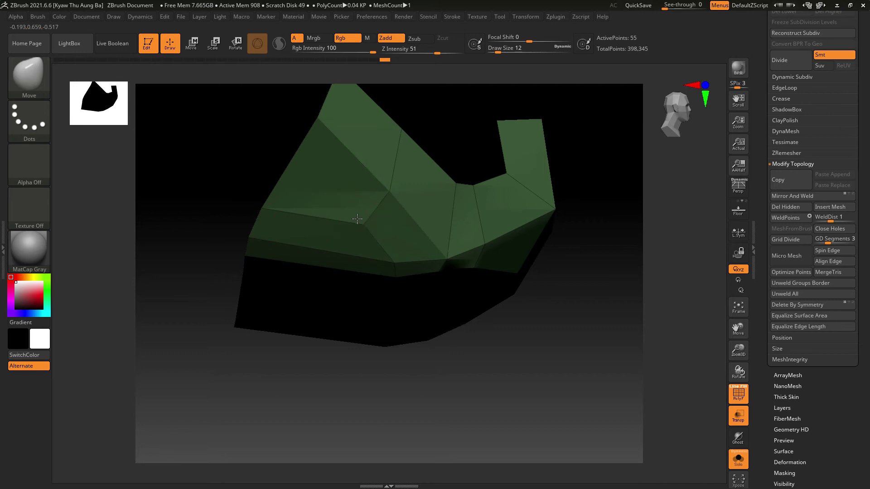
drag(494, 363, 462, 309)
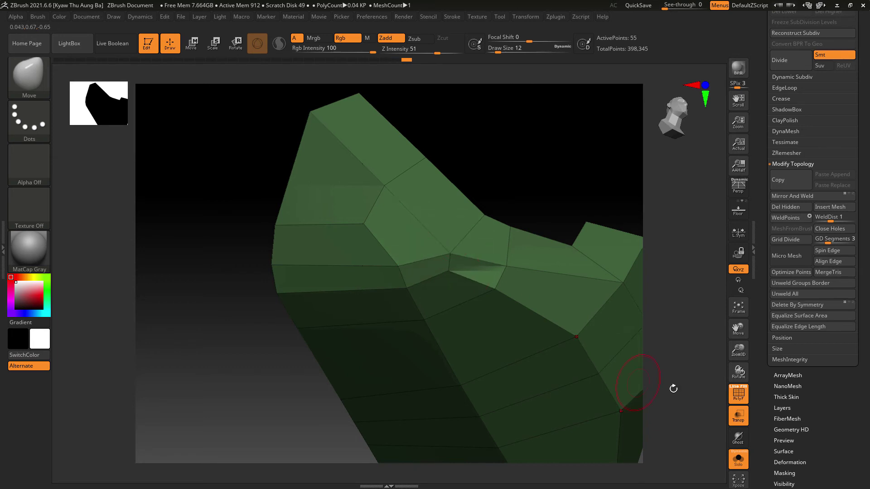
drag(670, 342, 683, 404)
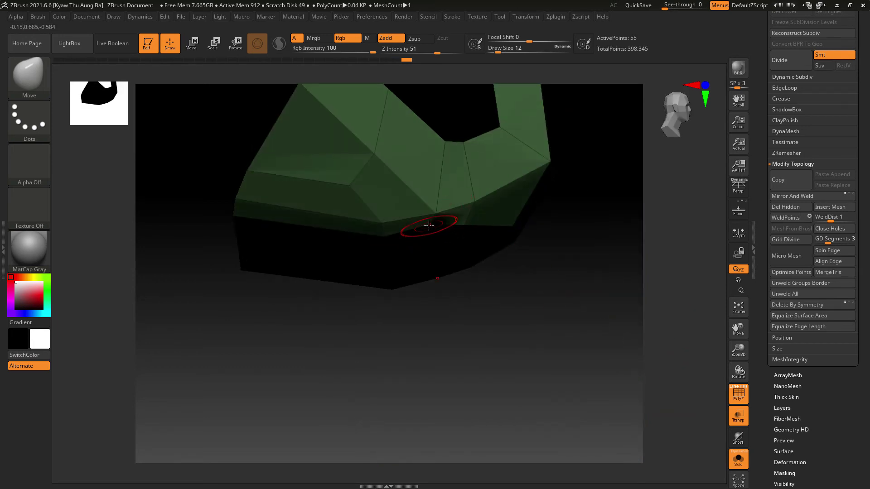
right_drag(431, 232, 648, 295)
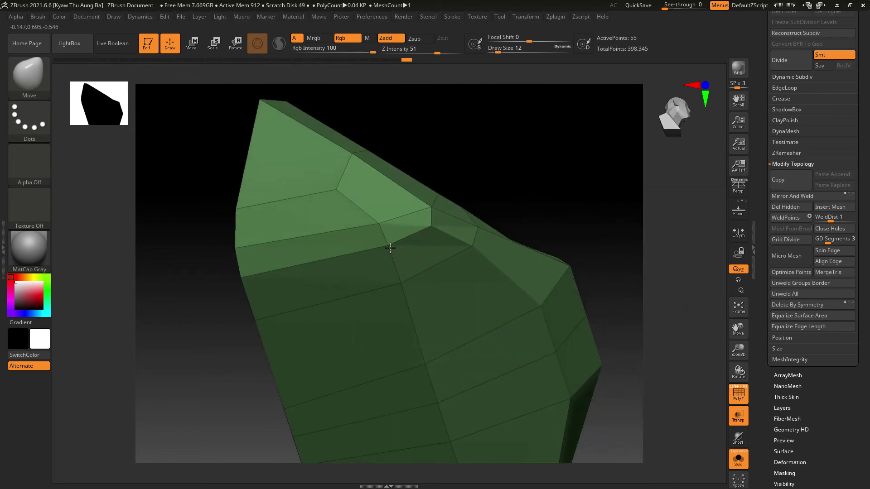
right_drag(494, 270, 619, 371)
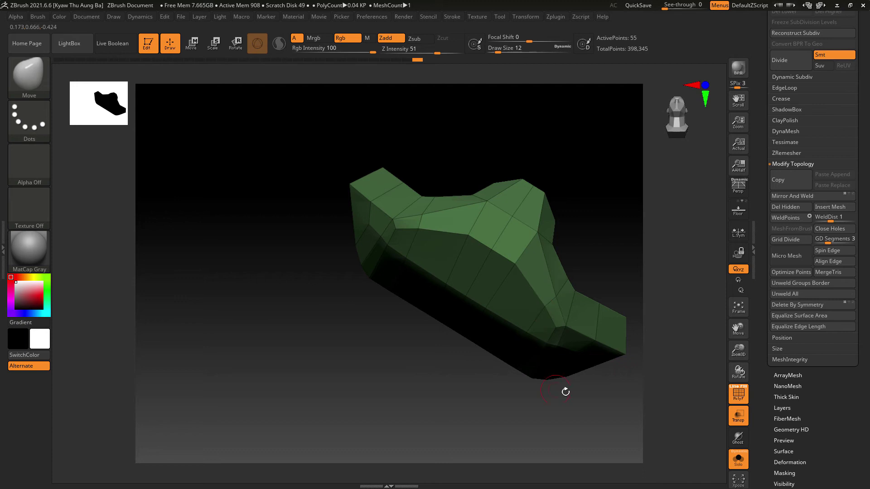
right_drag(565, 391, 588, 342)
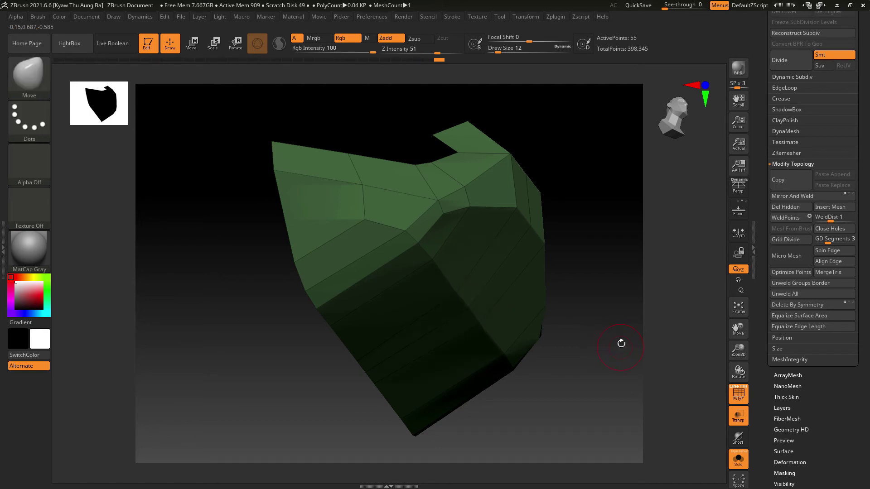
mouse_move(619, 343)
mouse_down()
mouse_move(621, 311)
mouse_move(630, 337)
mouse_move(610, 383)
mouse_up()
- Choose the ClipCurve brush and straighten the panel's slanted rear edge with a diagonal clip line
key(ctrl+shift)
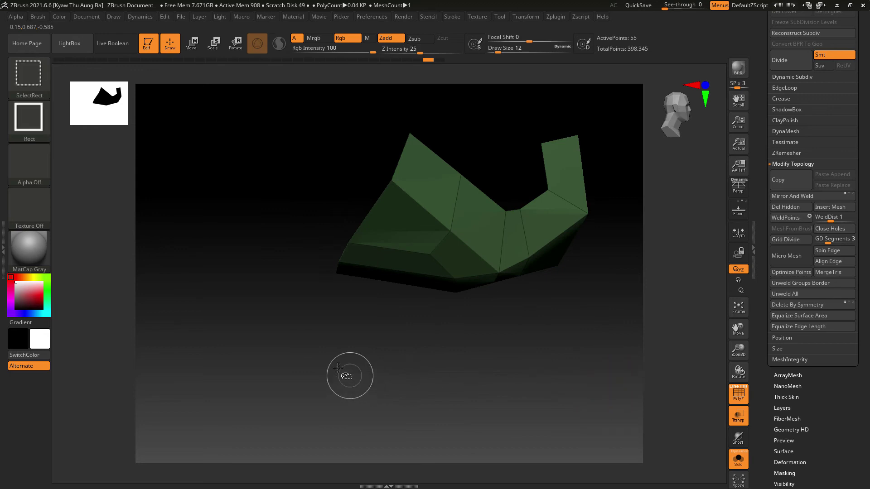
click(25, 77)
click(171, 123)
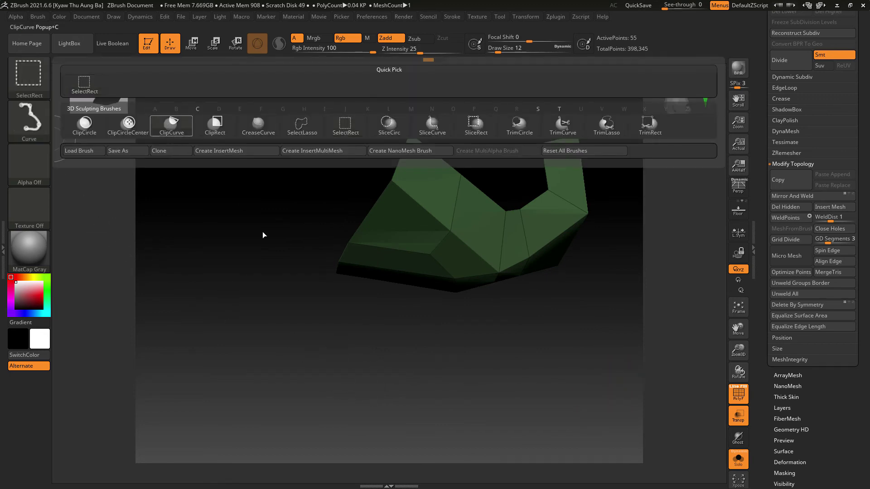
mouse_move(274, 325)
ctrl+shift+mouse_down()
mouse_move(431, 107)
mouse_move(442, 119)
mouse_move(419, 116)
mouse_move(395, 175)
mouse_move(421, 103)
ctrl+shift+mouse_up()
key(alt)
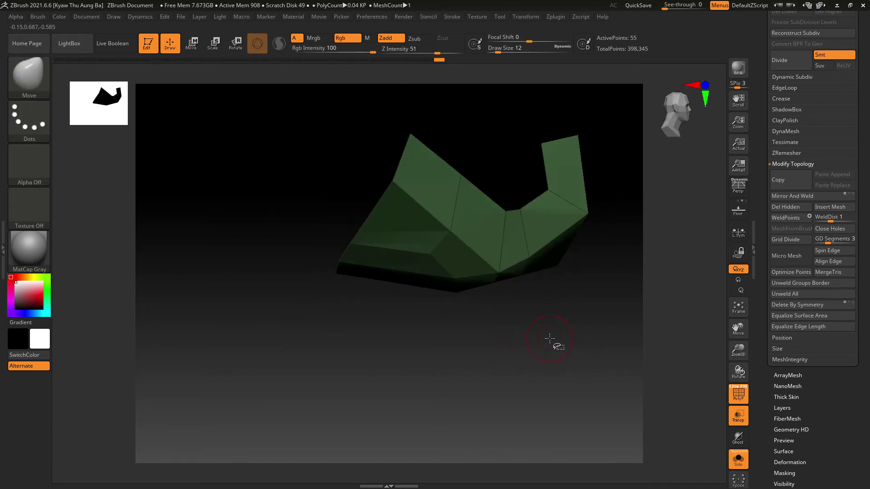
- Adjust the panel's lower side edge and clip its rear lower corner along a near-vertical line
mouse_move(557, 345)
mouse_down()
mouse_move(569, 253)
mouse_move(554, 330)
mouse_move(586, 322)
mouse_move(566, 297)
mouse_up()
mouse_move(597, 251)
ctrl+shift+mouse_down()
mouse_move(424, 334)
mouse_move(403, 309)
mouse_move(568, 307)
mouse_move(564, 301)
mouse_move(565, 317)
ctrl+shift+mouse_up()
mouse_move(620, 230)
mouse_down()
mouse_move(616, 252)
mouse_move(442, 307)
mouse_move(413, 295)
mouse_move(558, 349)
mouse_move(553, 321)
mouse_move(516, 289)
mouse_up()
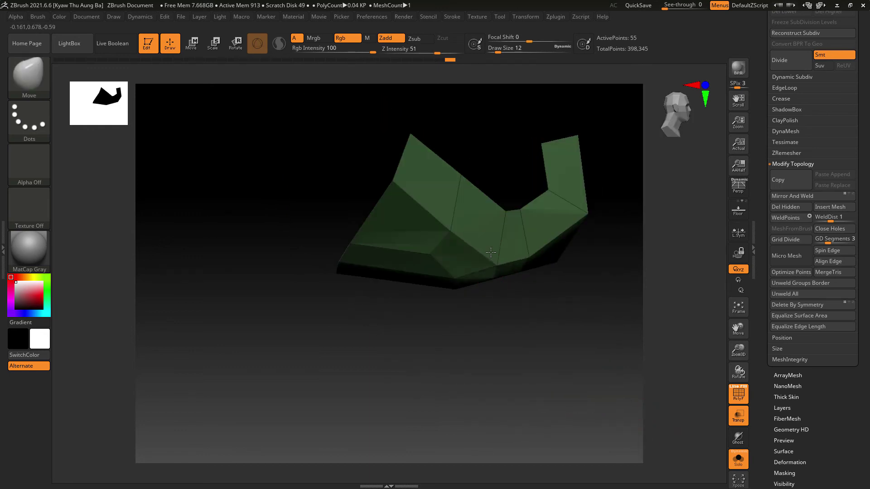
drag(602, 318, 567, 338)
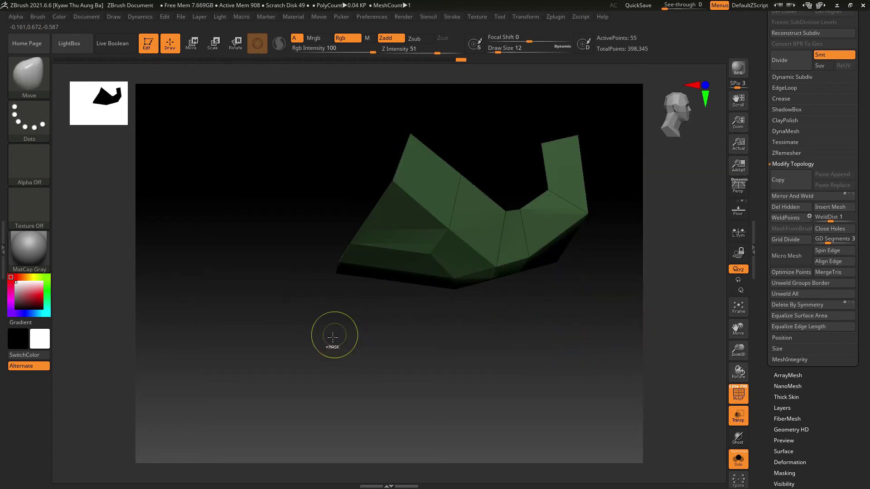
mouse_move(335, 374)
ctrl+shift+mouse_down()
mouse_move(332, 179)
mouse_move(340, 178)
ctrl+shift+mouse_up()
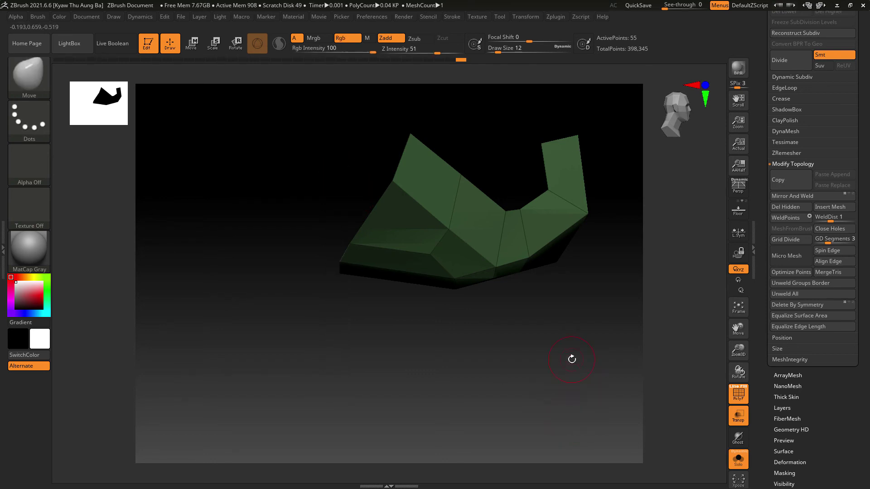
- Adjust the rear side points, return the mesh to a straight front view and switch to the ZModeler brush
drag(572, 359, 451, 421)
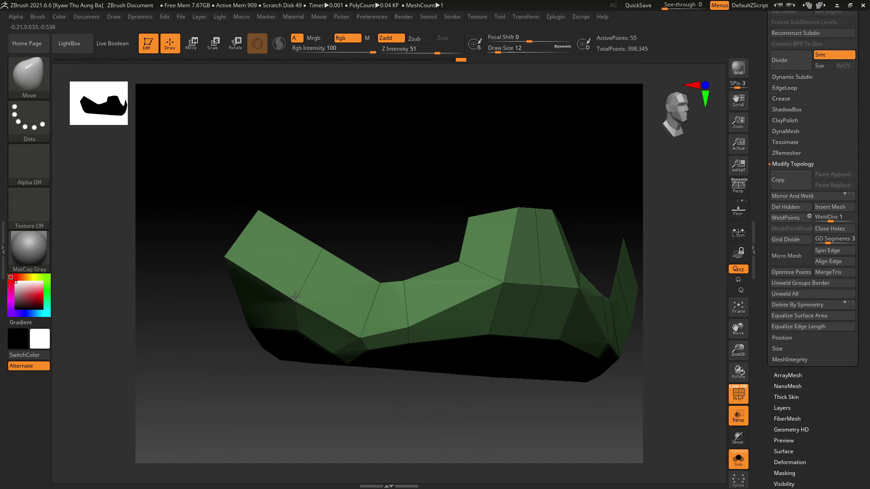
shift+drag(428, 428, 470, 426)
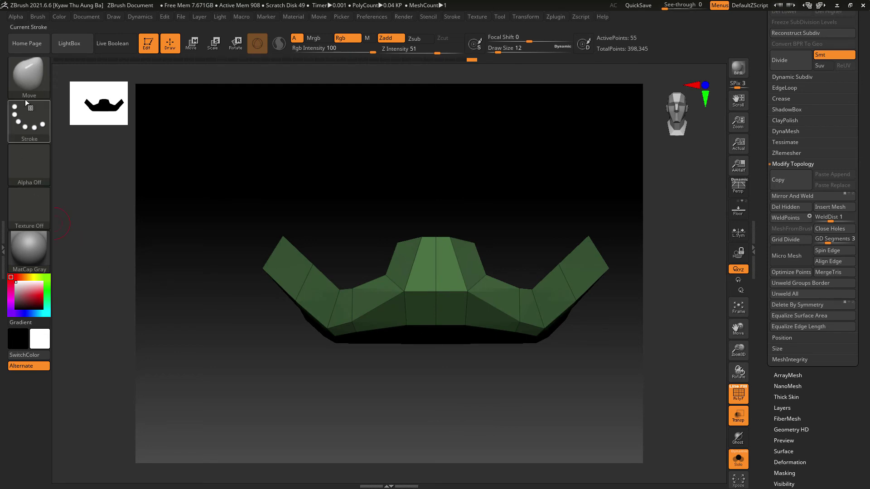
click(29, 85)
click(552, 89)
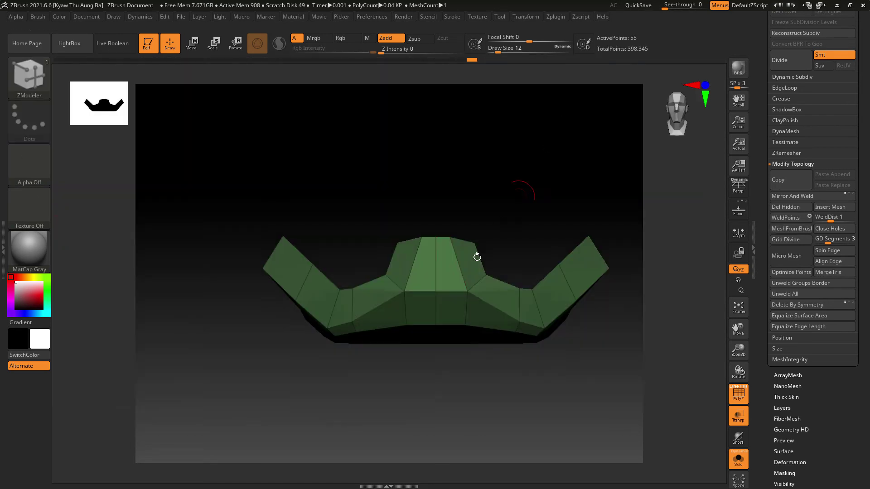
- Set the ZModeler polygon action to QMesh with All Polygons as target and extrude the whole chin panel to give it thickness
key(space)
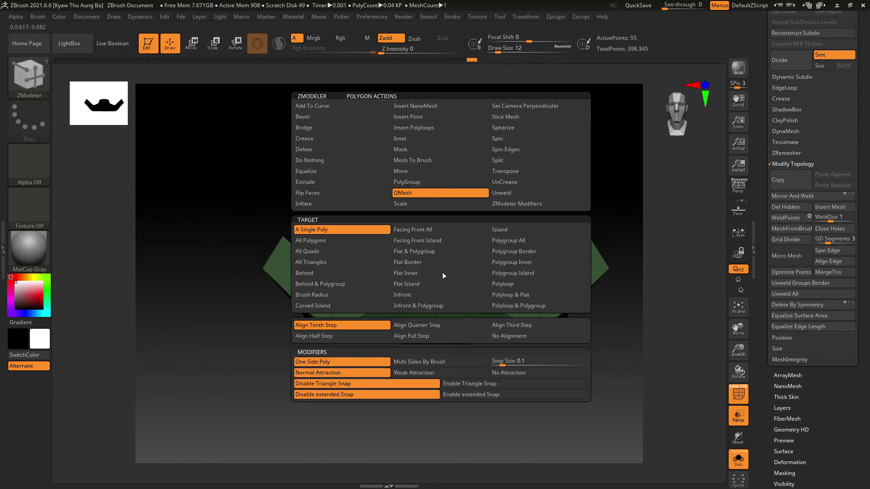
click(313, 240)
drag(678, 379, 522, 271)
mouse_move(576, 305)
mouse_down()
mouse_move(641, 361)
mouse_move(594, 346)
mouse_move(594, 398)
mouse_move(572, 371)
mouse_up()
key(ctrl+z)
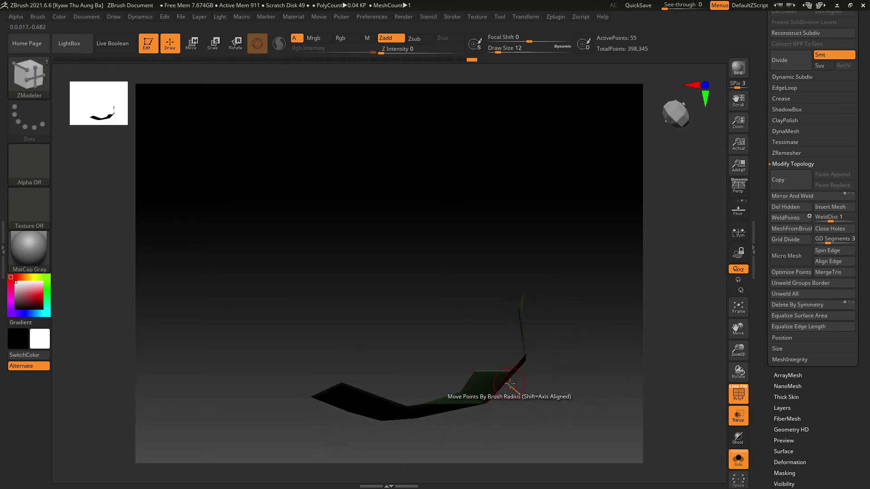
drag(511, 376, 606, 362)
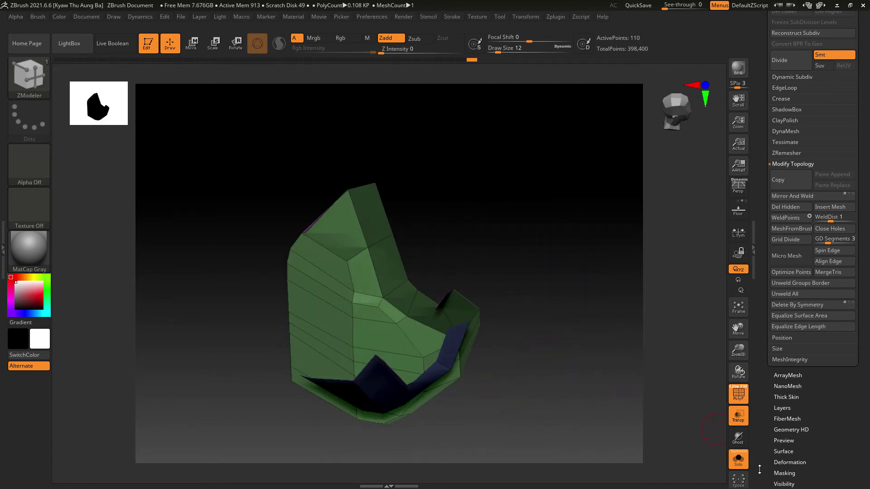
- Flip the thickened panel's normals in its Display Properties
drag(759, 470, 835, 311)
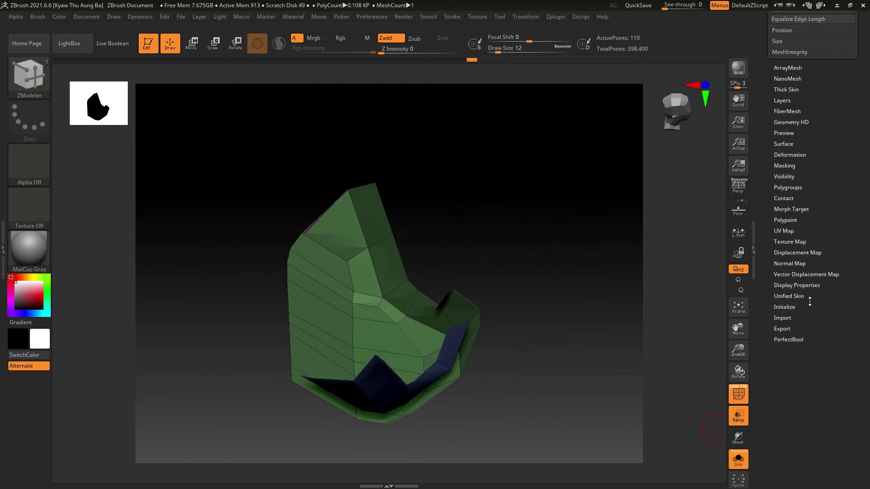
click(804, 286)
click(834, 141)
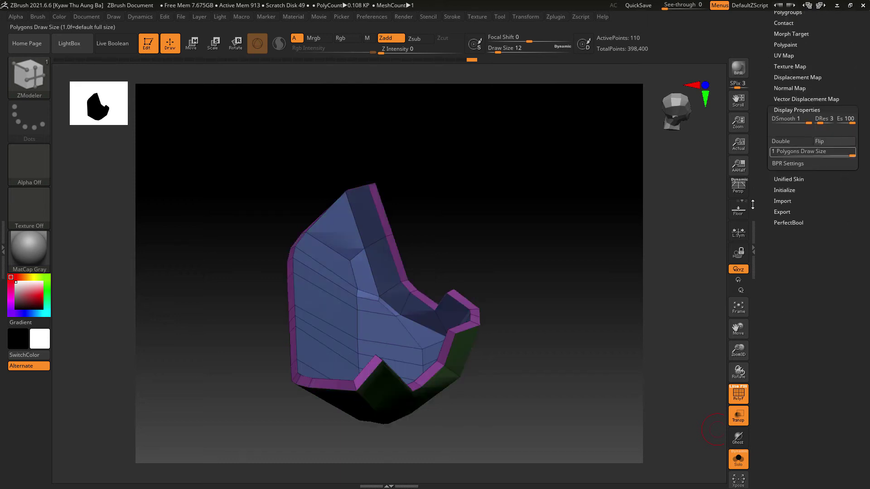
- With ClipCurve, clip the thickened panel's rear lower corner along a near-vertical line and its slanted rear edge along a diagonal line
drag(609, 337, 589, 263)
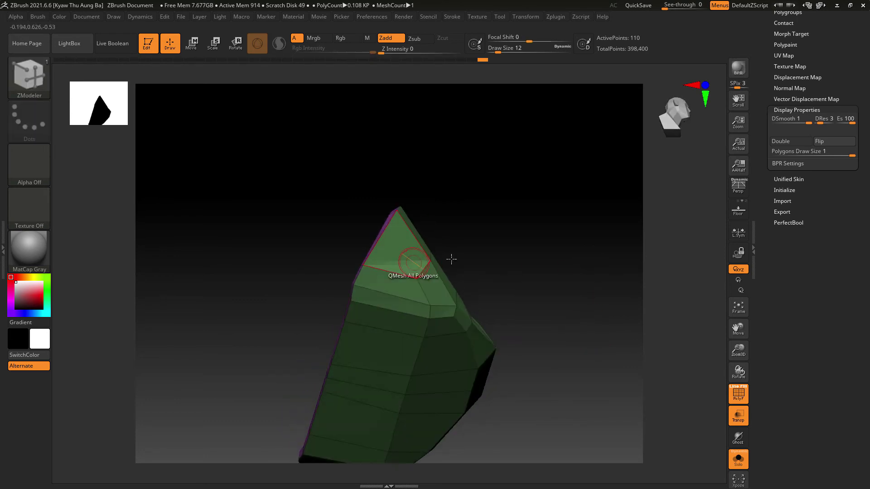
drag(510, 234, 505, 278)
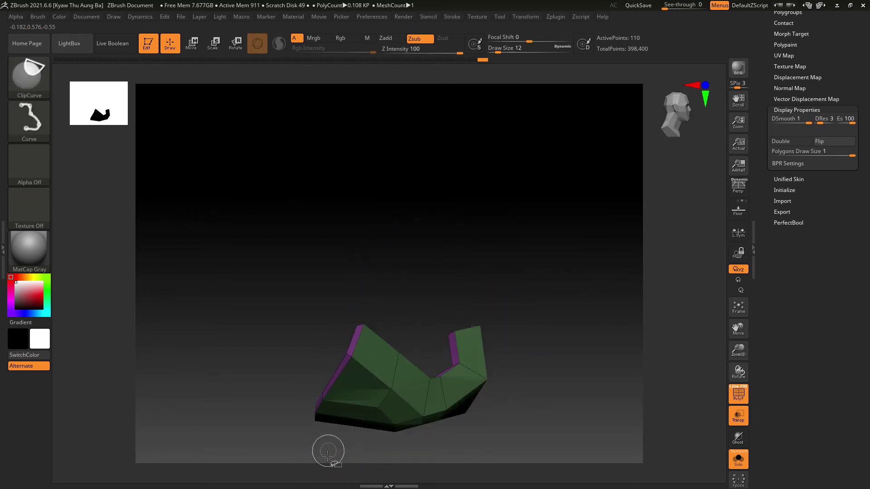
ctrl+shift+drag(319, 462, 313, 304)
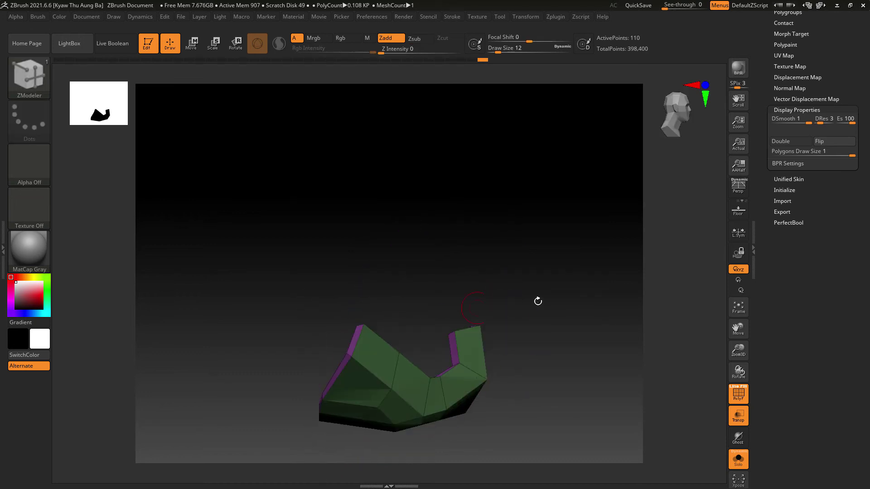
drag(539, 301, 564, 297)
key(ctrl+shift)
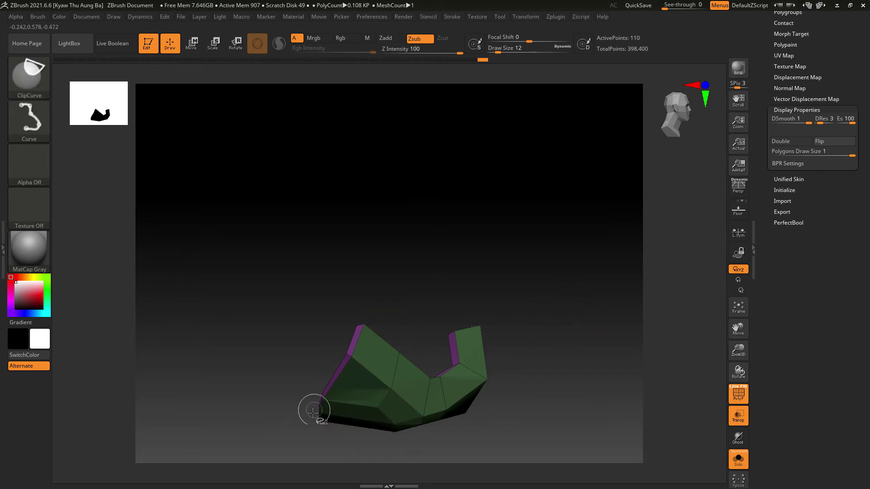
ctrl+shift+drag(284, 451, 361, 348)
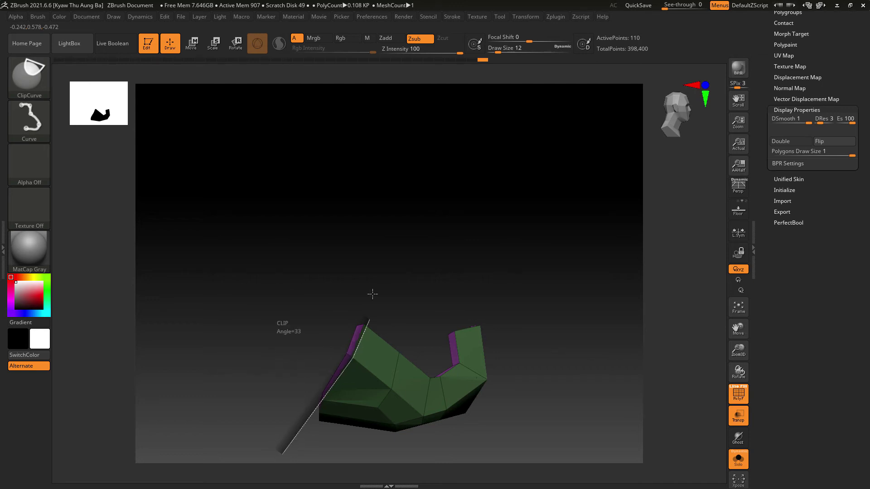
ctrl+shift+drag(382, 282, 383, 281)
- Straighten the panel's rear lower edge again with near-vertical ClipCurve lines in side view
mouse_move(656, 339)
mouse_down()
mouse_move(666, 340)
mouse_move(656, 396)
mouse_move(605, 387)
mouse_move(623, 410)
mouse_move(594, 386)
mouse_move(578, 401)
mouse_move(578, 340)
mouse_move(541, 333)
mouse_up()
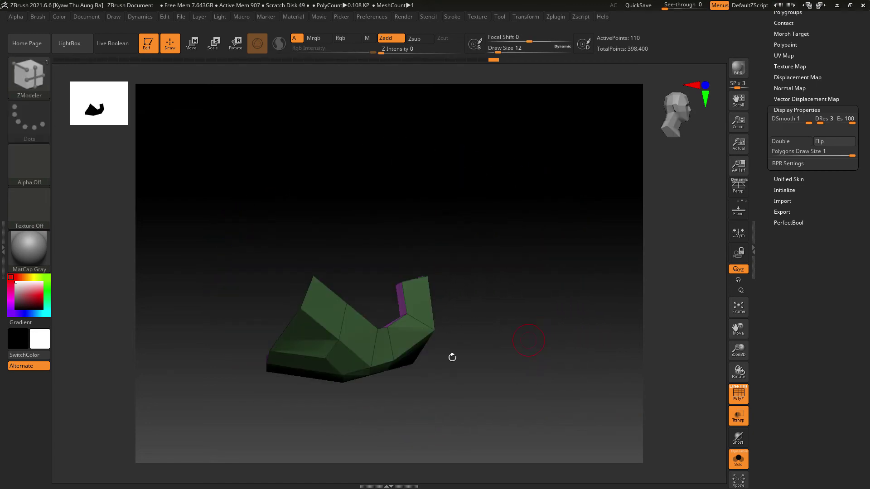
mouse_move(265, 428)
ctrl+shift+mouse_down()
mouse_move(275, 295)
mouse_move(258, 292)
mouse_move(271, 296)
ctrl+shift+mouse_up()
mouse_move(490, 377)
mouse_down()
mouse_move(505, 345)
mouse_move(529, 350)
mouse_move(623, 413)
mouse_move(412, 418)
mouse_up()
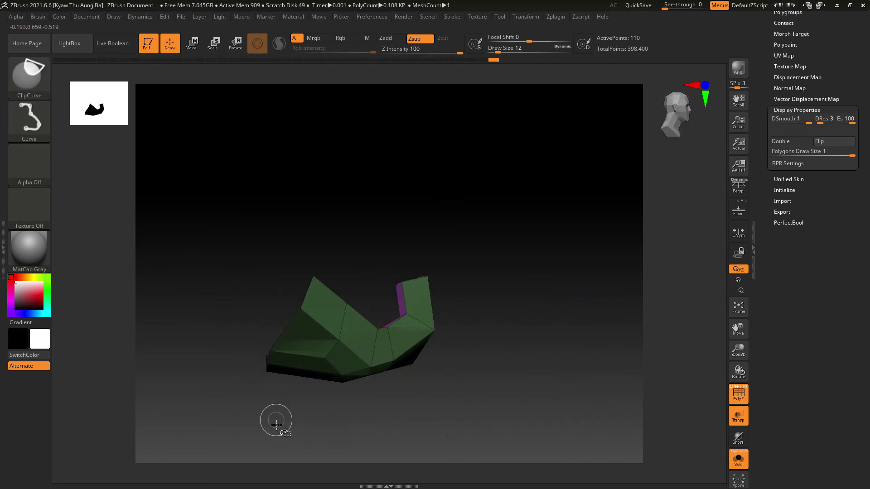
ctrl+shift+drag(274, 432, 273, 278)
drag(536, 346, 575, 357)
- Choose the Move brush, adjust the rear side corner points of the panel, and return to a straight front view
alt+drag(522, 362, 532, 419)
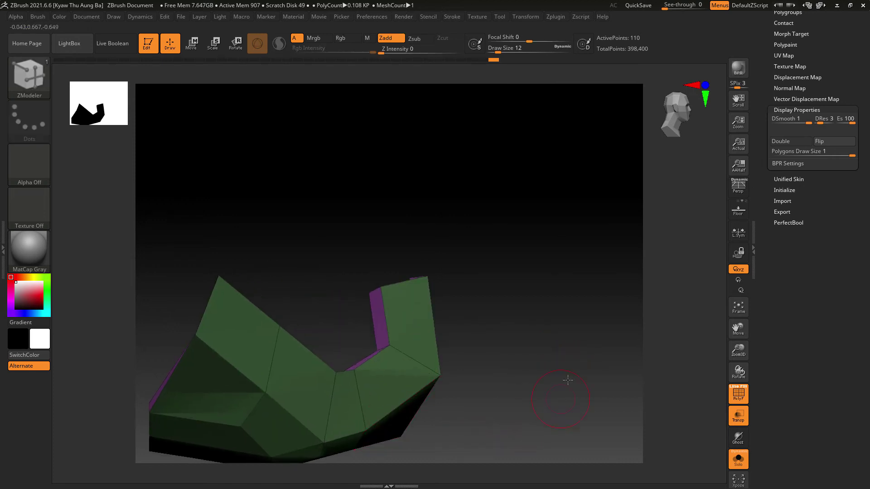
alt+drag(566, 379, 645, 274)
key(b)
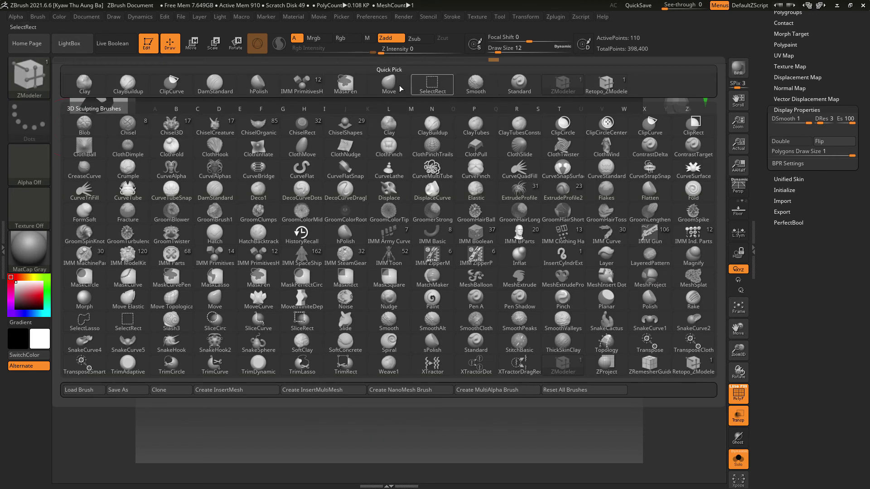
key(m)
key(v)
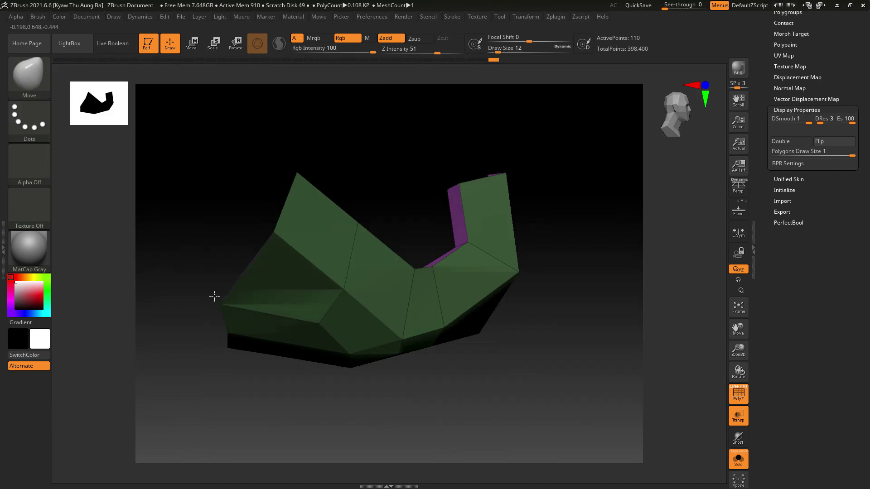
drag(533, 357, 393, 245)
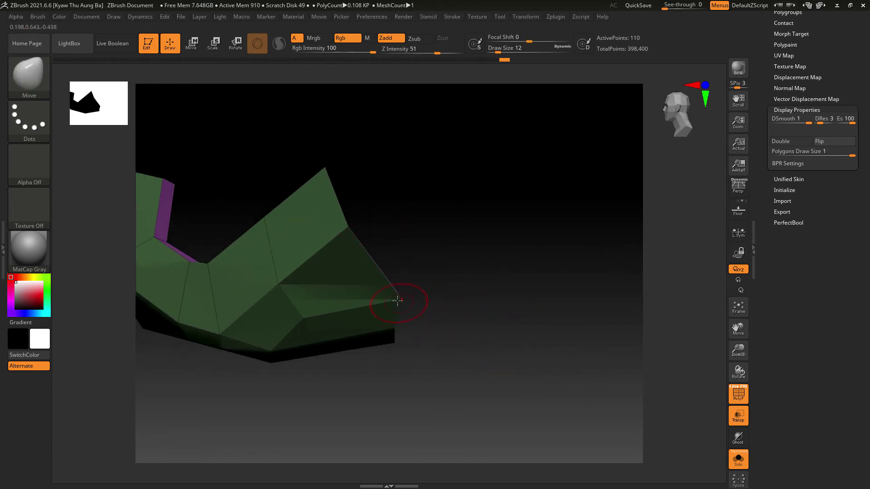
mouse_move(482, 324)
mouse_down()
mouse_move(520, 305)
mouse_move(503, 305)
mouse_move(604, 324)
mouse_up()
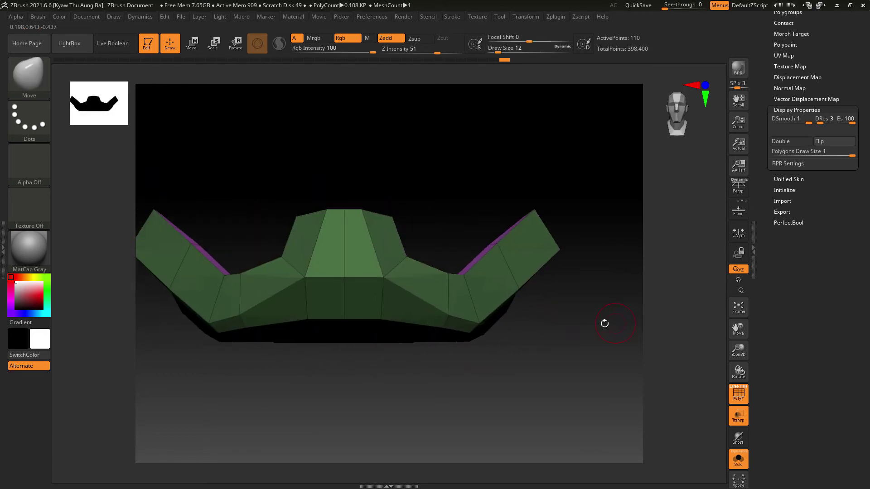
- Switch to the ZModeler brush and insert supporting edge loops beside the slanted and horizontal edges of the panel's raised front section
click(27, 78)
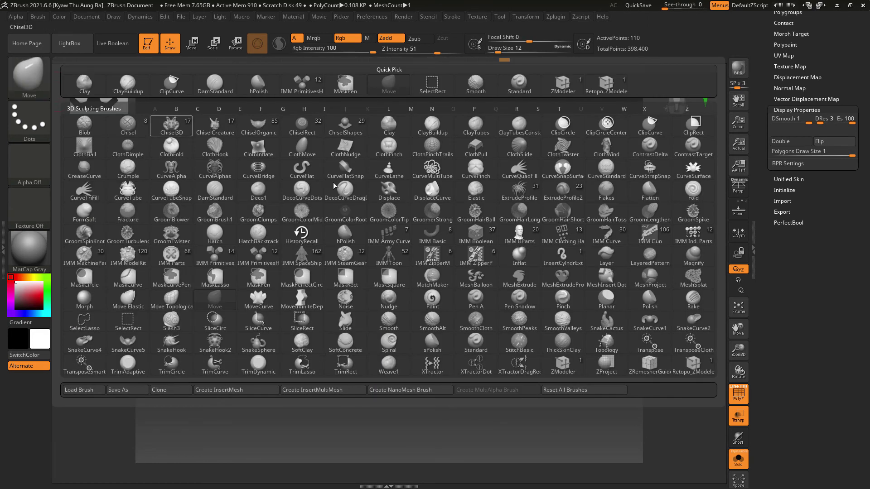
click(562, 84)
drag(380, 247, 384, 277)
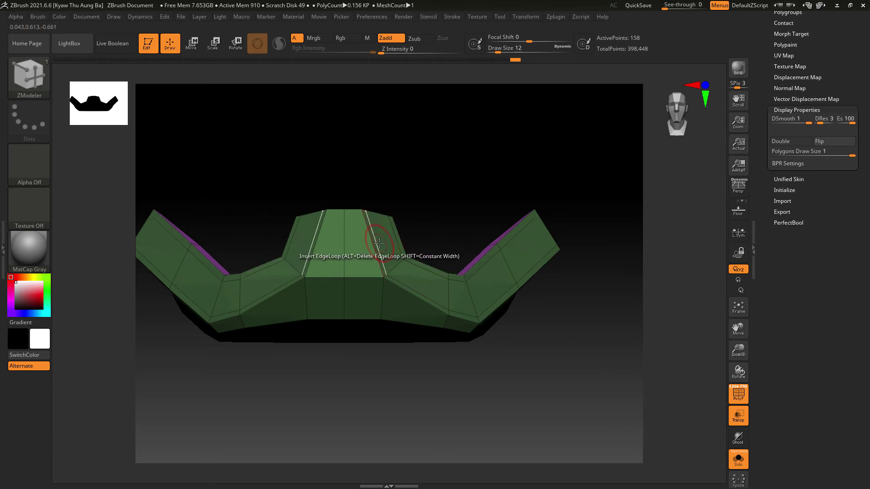
drag(380, 243, 375, 219)
click(388, 266)
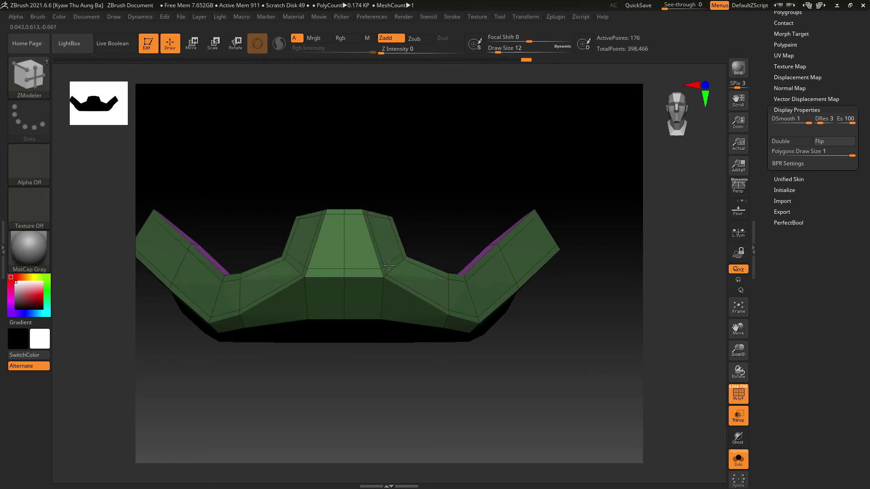
drag(383, 295, 383, 286)
- Insert supporting edge loops along the panel's underside and lower side edges and around its thickness rim
mouse_move(589, 335)
mouse_down()
mouse_move(594, 330)
mouse_move(550, 315)
mouse_move(563, 330)
mouse_move(573, 302)
mouse_move(578, 342)
mouse_up()
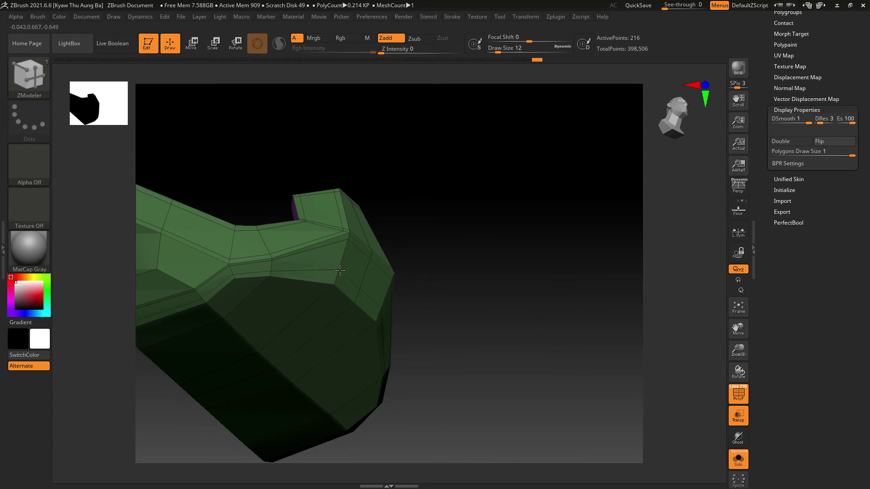
alt+drag(441, 319, 519, 264)
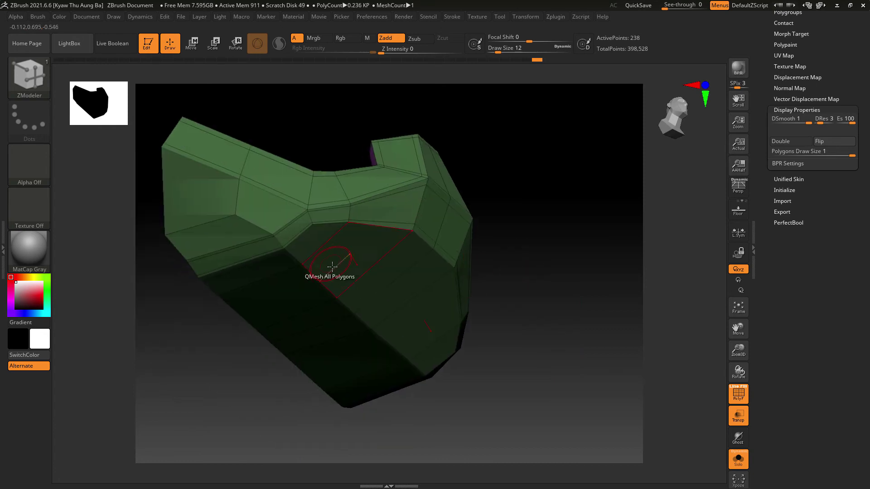
drag(354, 288, 344, 296)
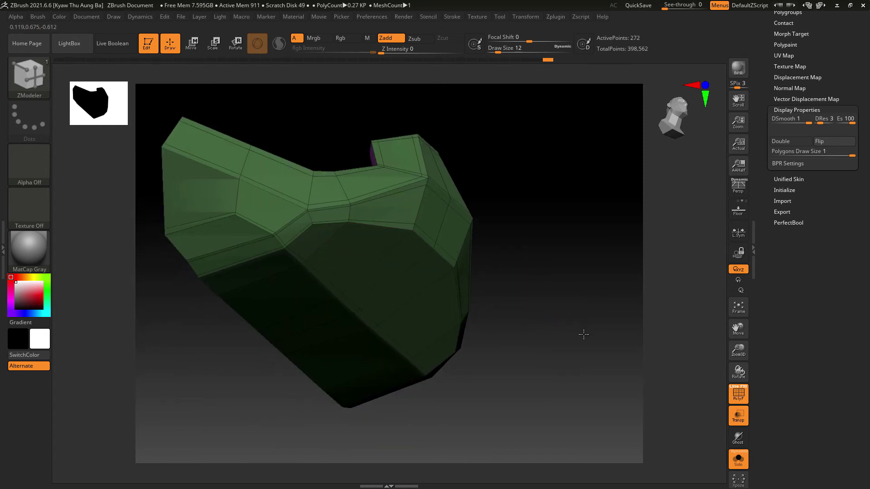
drag(582, 334, 571, 364)
drag(221, 243, 206, 247)
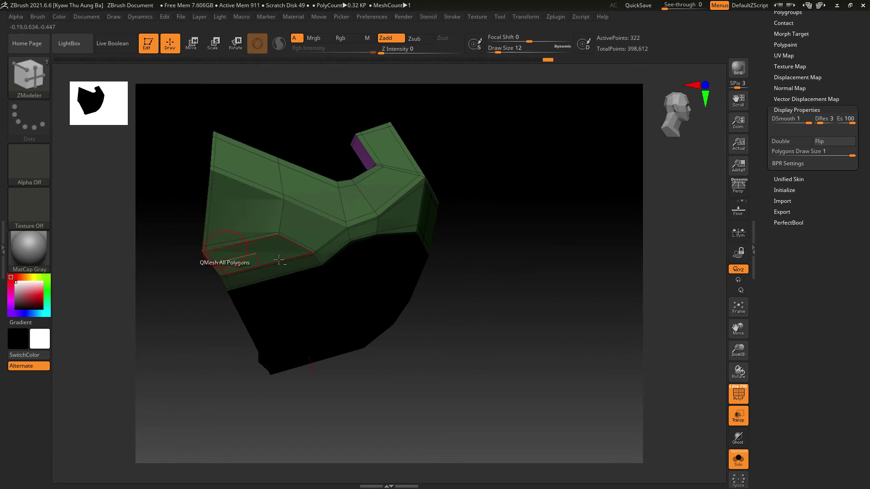
mouse_move(535, 306)
mouse_down()
mouse_move(559, 305)
mouse_move(524, 297)
mouse_move(553, 359)
mouse_move(543, 376)
mouse_move(548, 275)
mouse_move(602, 334)
mouse_move(501, 317)
mouse_move(507, 298)
mouse_move(557, 349)
mouse_move(575, 417)
mouse_up()
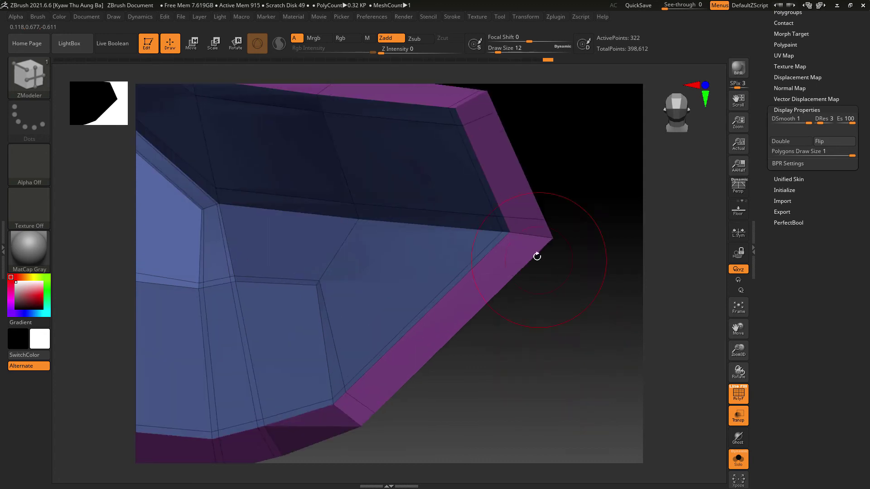
click(529, 234)
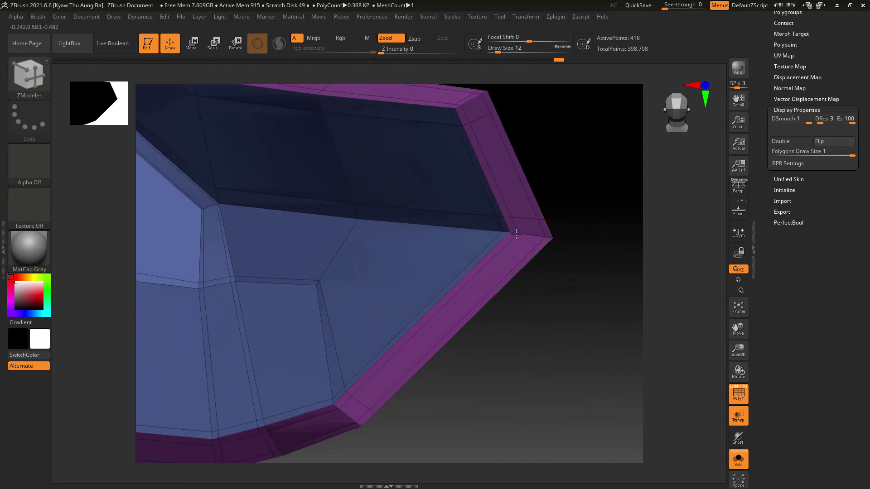
- Preview the panel smoothed with Dynamic Subdiv and the polyframe hidden, and return to the unsmoothed mesh with its polyframe shown
drag(767, 100, 761, 169)
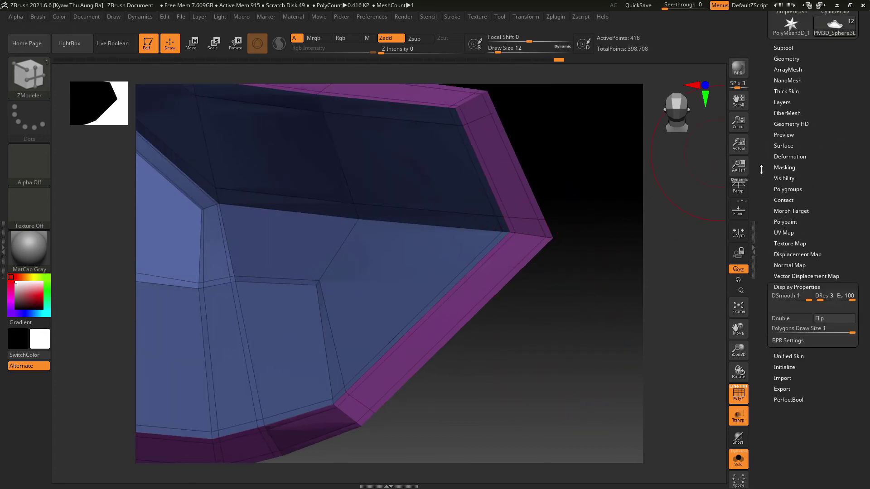
click(799, 64)
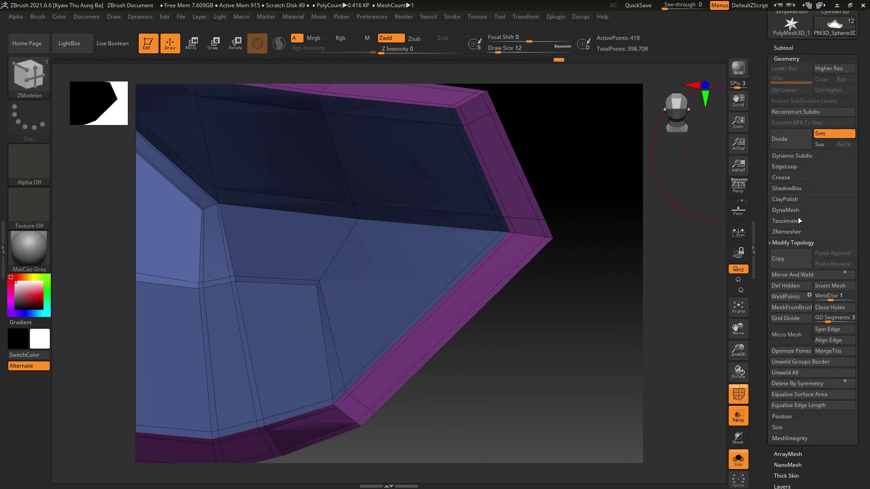
click(792, 156)
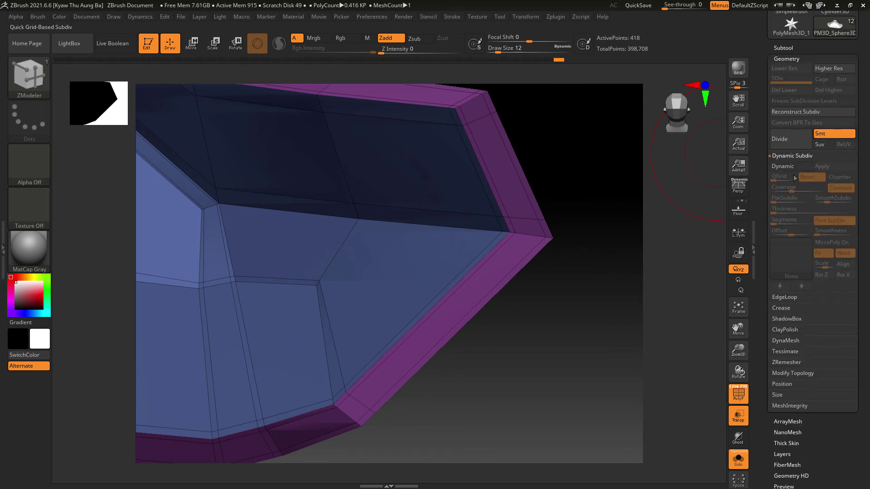
click(791, 166)
drag(687, 255, 594, 333)
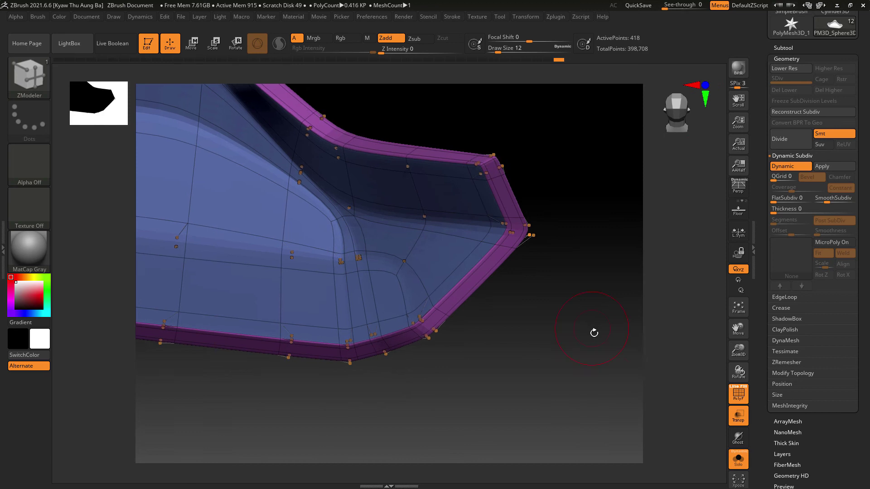
click(737, 397)
drag(533, 398, 301, 386)
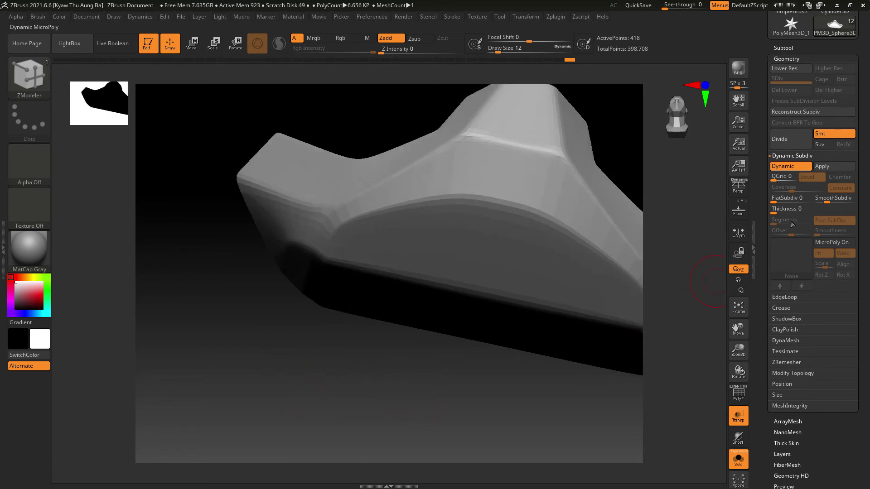
click(782, 166)
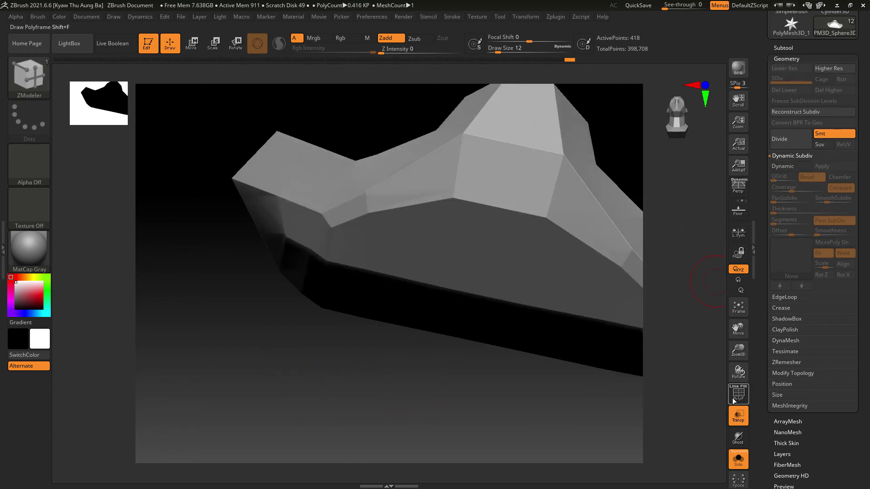
click(734, 401)
- Insert supporting edge loops on both sides of the edge running from the raised front section down across the underside
drag(499, 388, 476, 363)
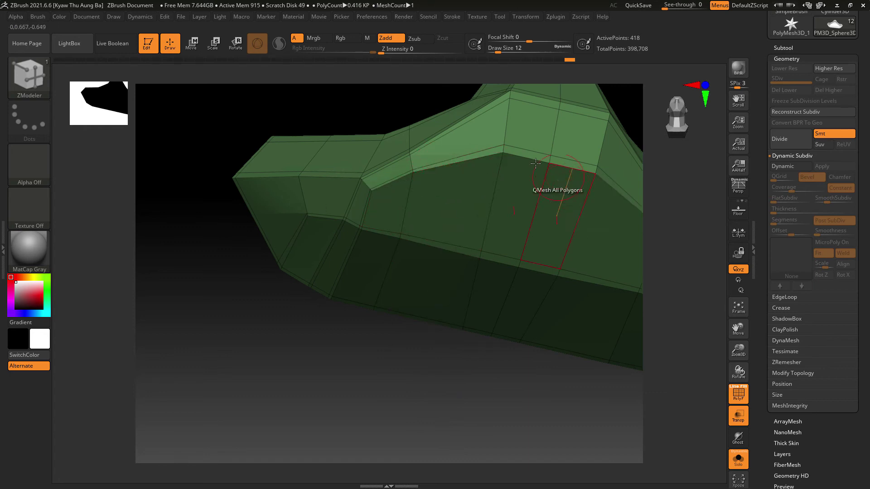
click(515, 159)
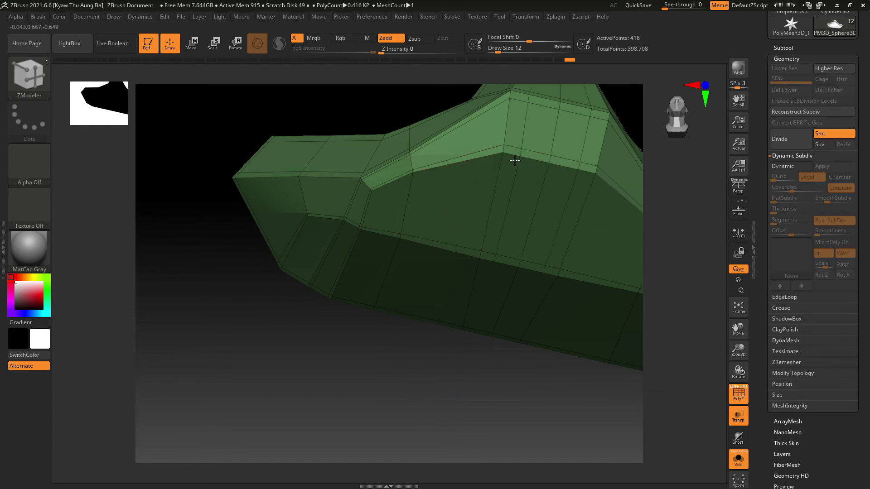
click(491, 161)
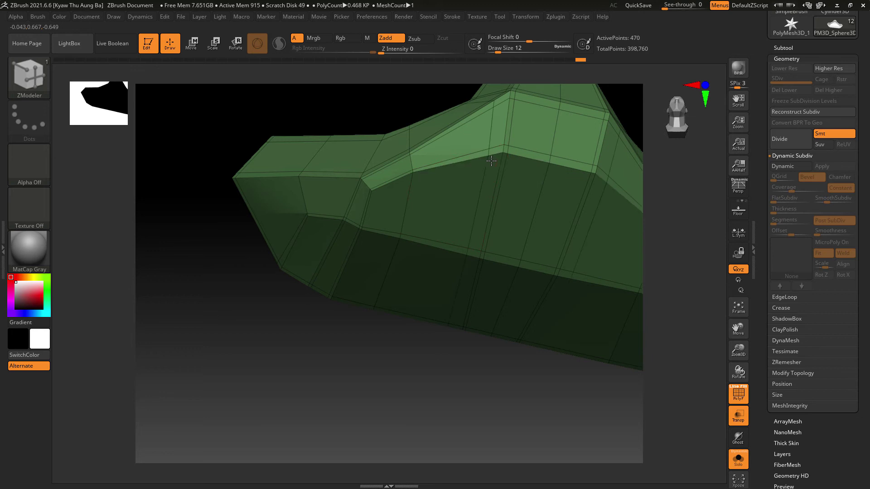
- Insert supporting edge loops beside the edges at the rear corner of the chin panel's raised front section and down its side face
click(426, 168)
click(390, 184)
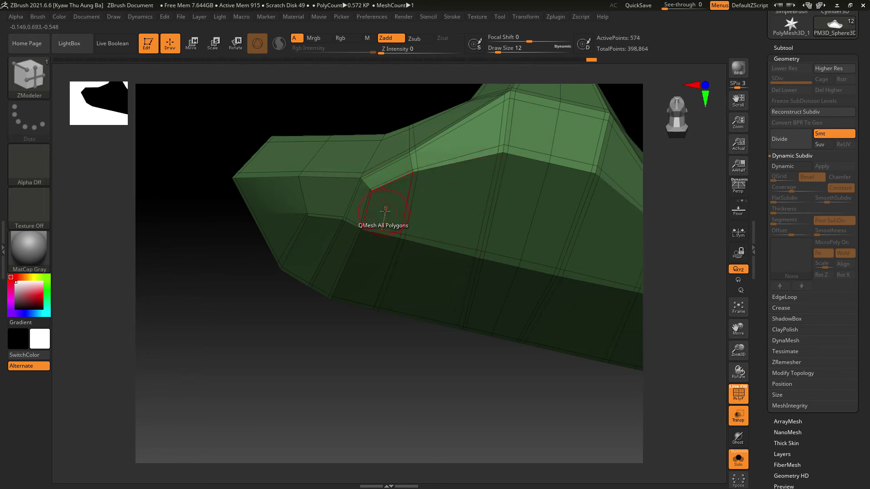
click(372, 223)
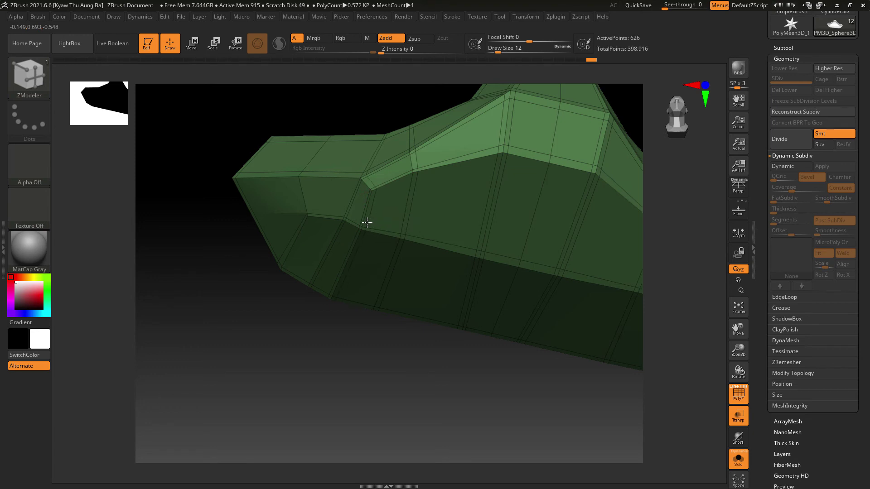
ctrl+right_drag(367, 225, 409, 369)
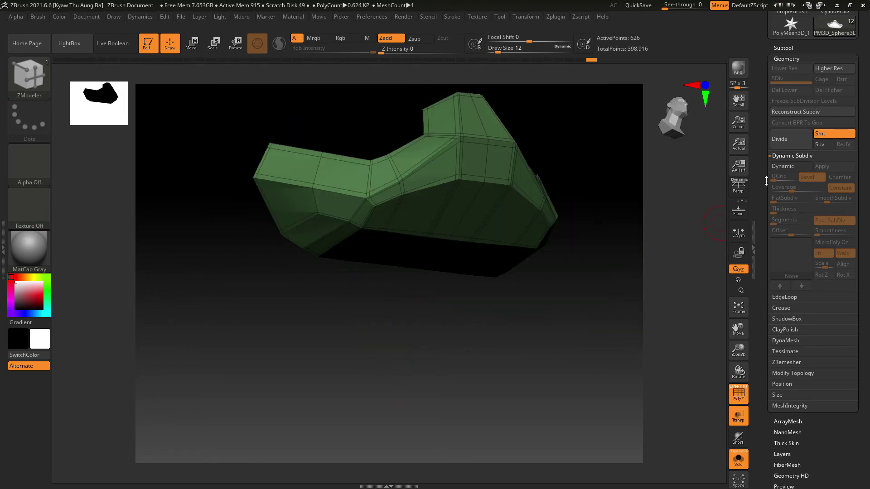
- Smooth the chin panel with Dynamic Subdiv and show it with the other visible subtools, with Solo, polyframe and transparency off
click(784, 169)
click(738, 458)
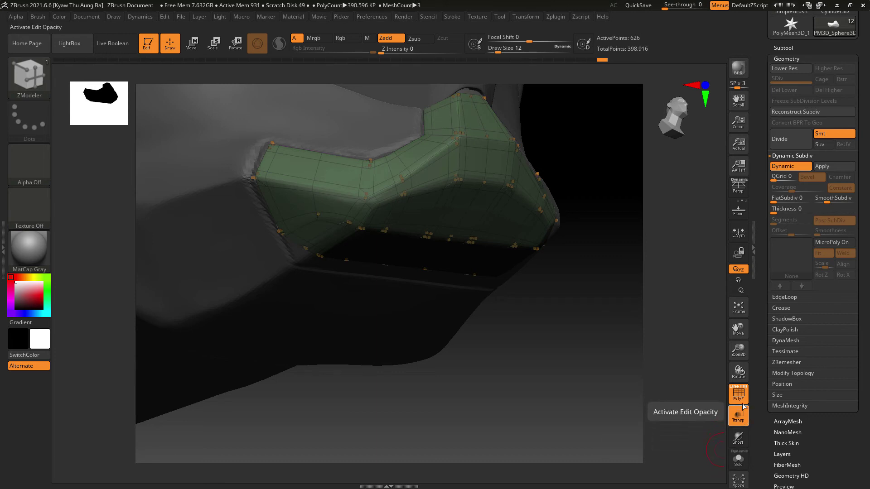
key(shift+f)
click(742, 419)
drag(630, 374, 635, 424)
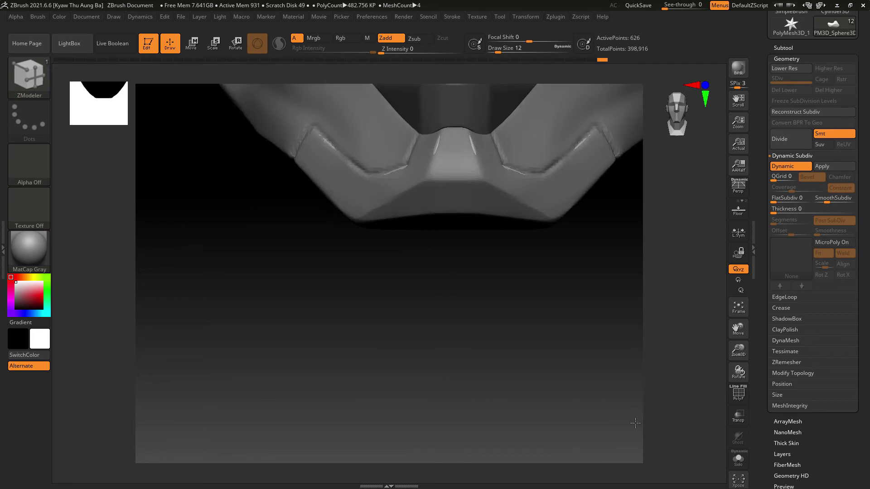
drag(621, 382, 666, 345)
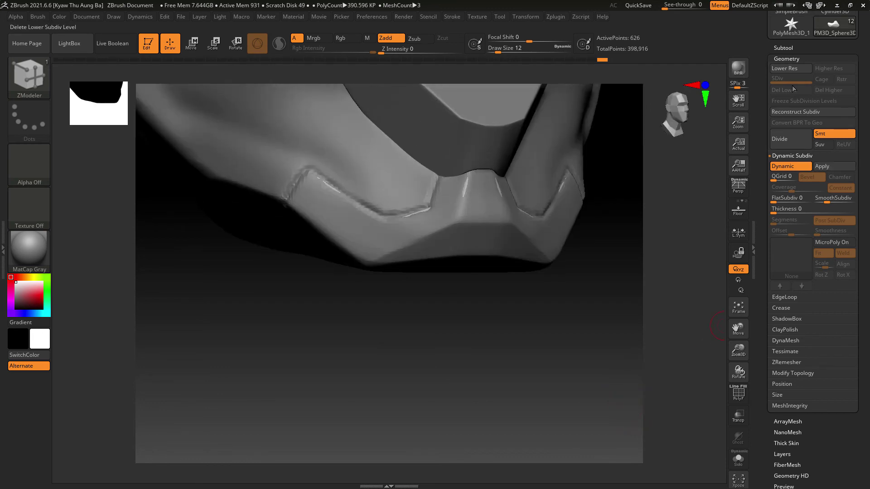
- Reorder the subtools so the chin panel comes last, with PM3D_Sphere3D3_5 directly above it
click(788, 47)
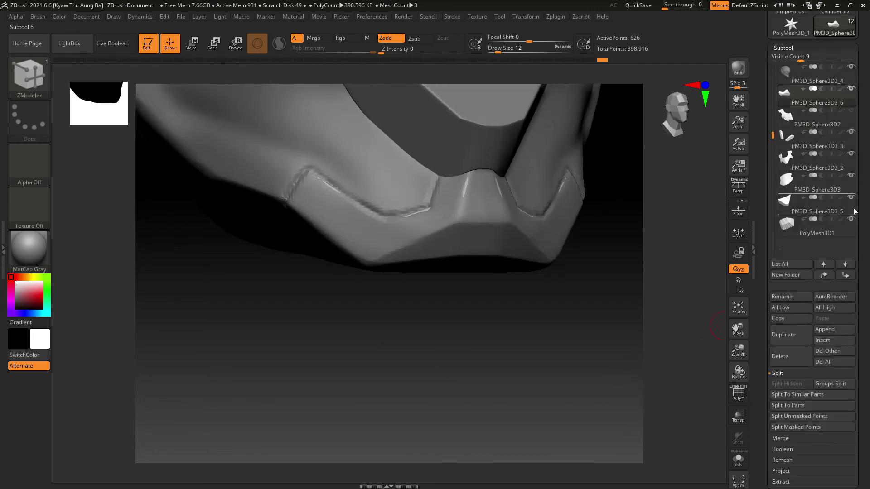
click(830, 281)
click(828, 281)
click(826, 281)
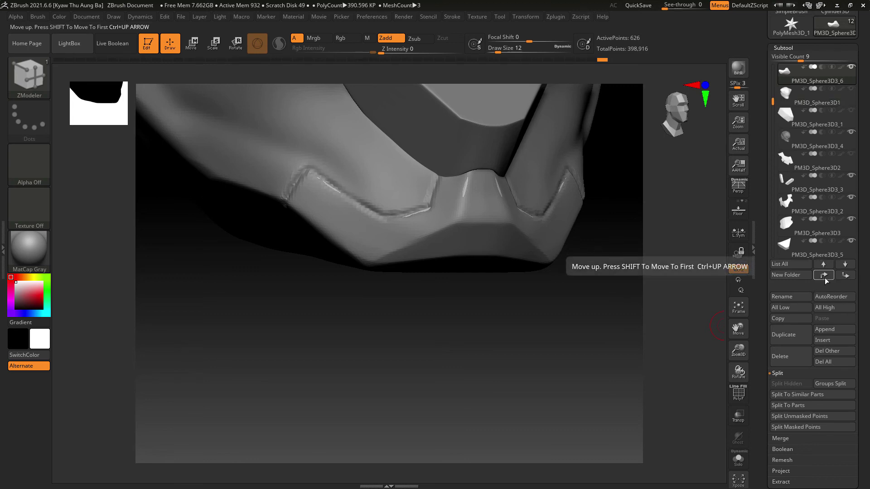
click(846, 281)
click(846, 281)
click(847, 280)
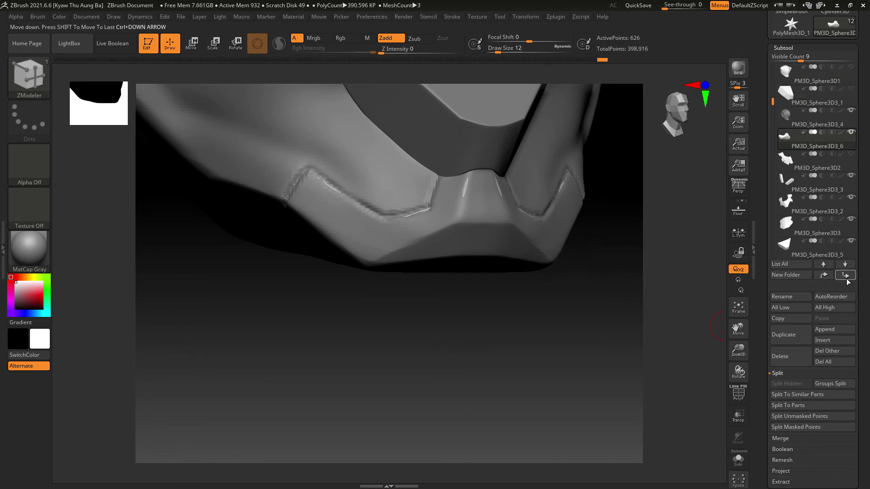
click(846, 281)
click(846, 281)
click(846, 281)
click(846, 281)
click(846, 281)
click(846, 281)
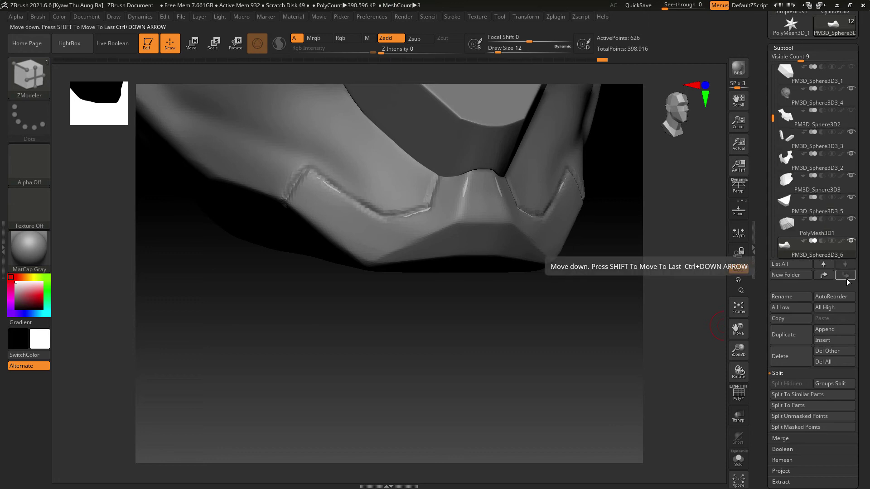
click(816, 211)
click(845, 265)
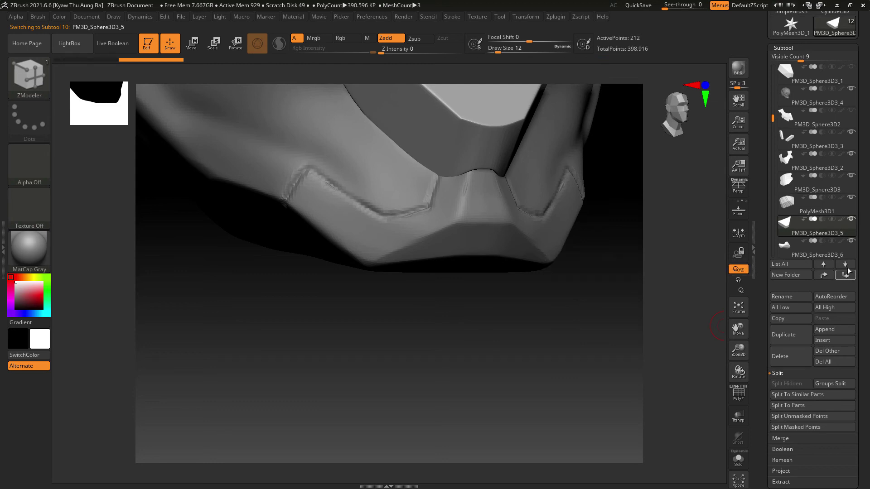
- Hide the head sculpt and adjust the lower edge of the mouth panel above the chin with the Move brush
mouse_move(851, 96)
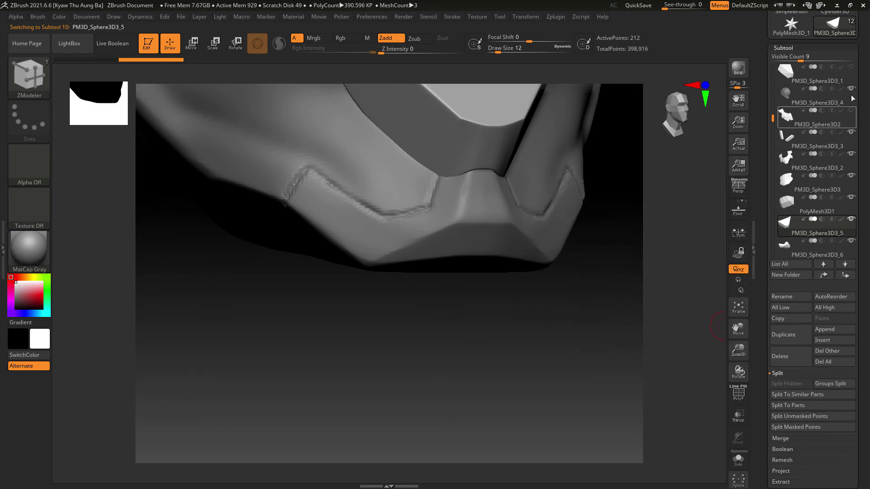
click(852, 90)
drag(599, 340, 575, 331)
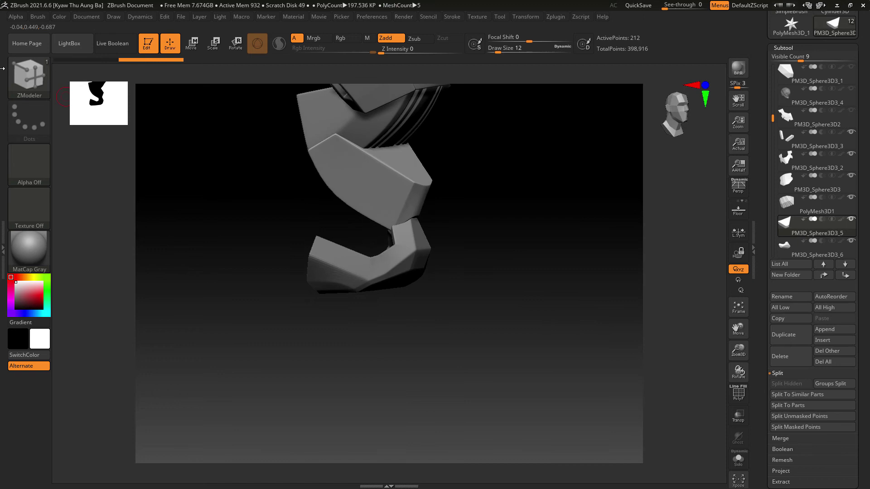
click(21, 91)
click(408, 93)
mouse_move(600, 240)
mouse_down()
mouse_move(580, 239)
mouse_move(593, 247)
mouse_move(559, 252)
mouse_move(569, 306)
mouse_move(508, 206)
mouse_up()
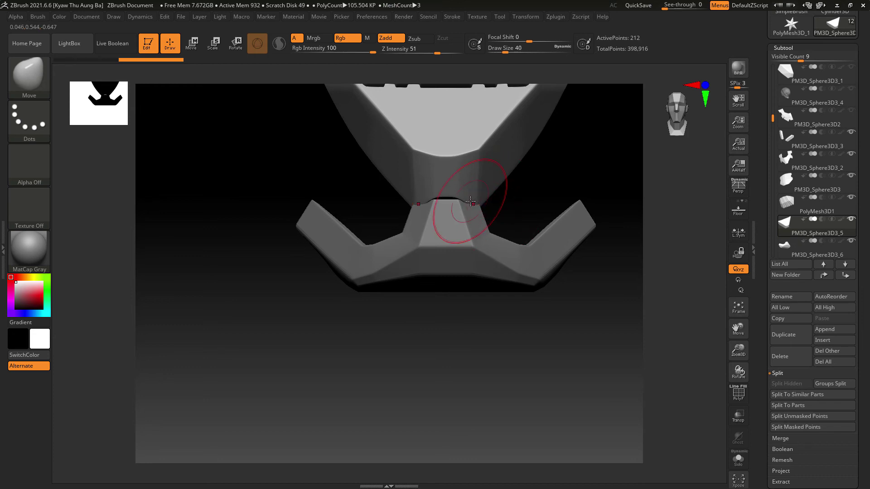
drag(521, 198, 565, 198)
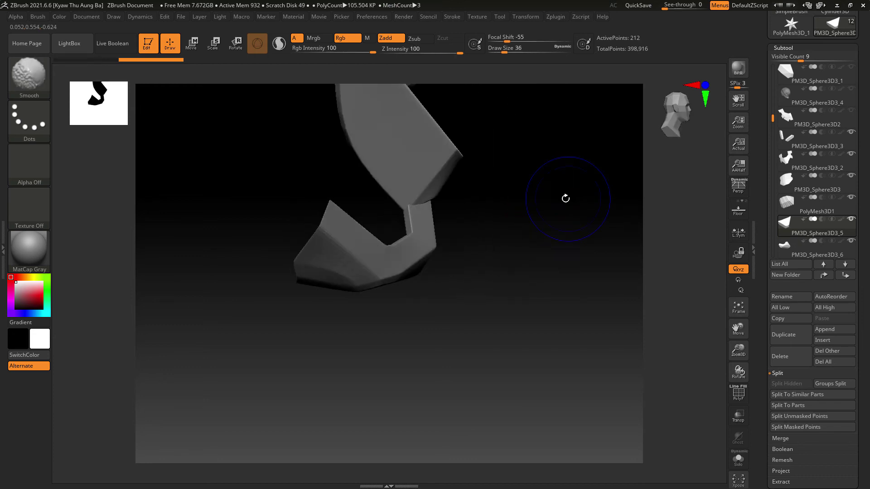
- Select the chin panel and adjust its upper front edge with the Move brush to fit beneath the mouth panel
click(792, 253)
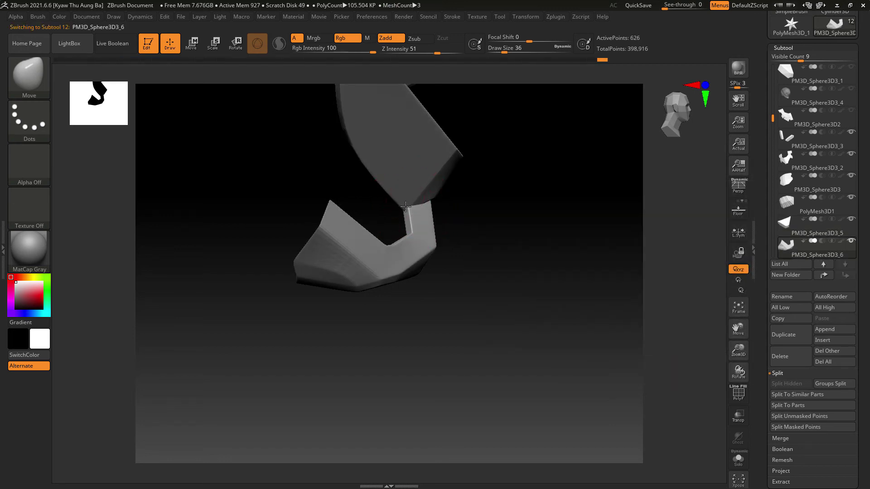
drag(405, 207, 516, 204)
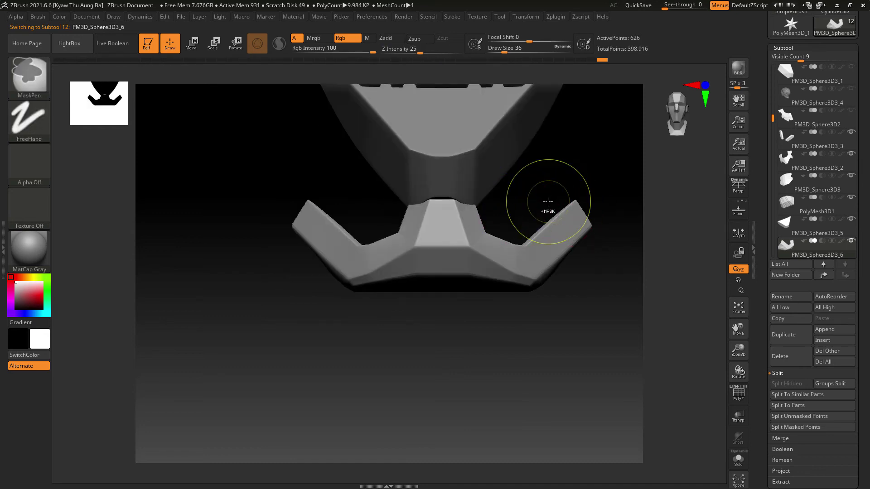
key(ctrl+z)
mouse_move(513, 196)
mouse_down()
mouse_move(529, 185)
mouse_move(549, 195)
mouse_move(506, 247)
mouse_up()
mouse_move(608, 334)
alt+mouse_down()
mouse_move(565, 354)
mouse_move(591, 390)
mouse_move(572, 359)
mouse_move(592, 338)
mouse_move(569, 345)
mouse_move(614, 342)
mouse_move(566, 353)
mouse_move(539, 326)
mouse_move(553, 311)
mouse_move(559, 330)
mouse_move(583, 321)
mouse_move(545, 330)
mouse_move(565, 361)
mouse_move(521, 361)
mouse_move(569, 351)
mouse_move(579, 336)
mouse_move(714, 281)
alt+mouse_up()
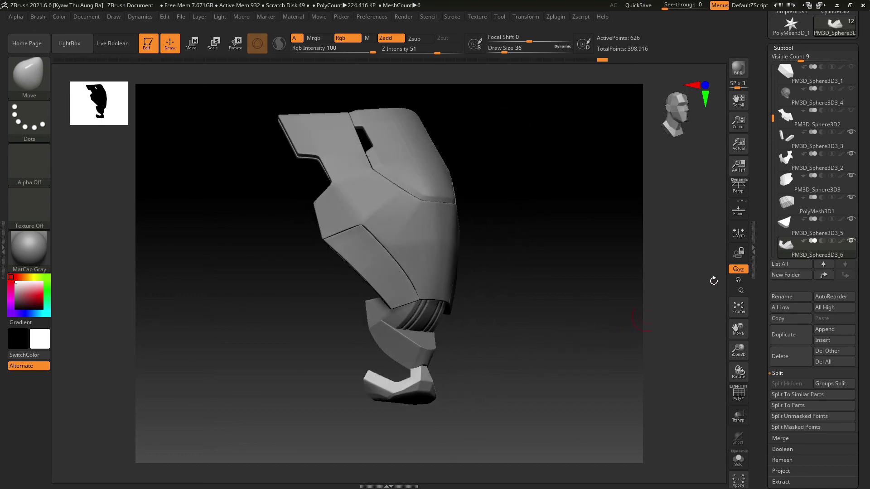
- Show and select the head sculpt, and carve it back around the front of the chin panel with the ClayBuildup brush
click(851, 91)
drag(625, 268, 684, 272)
click(800, 104)
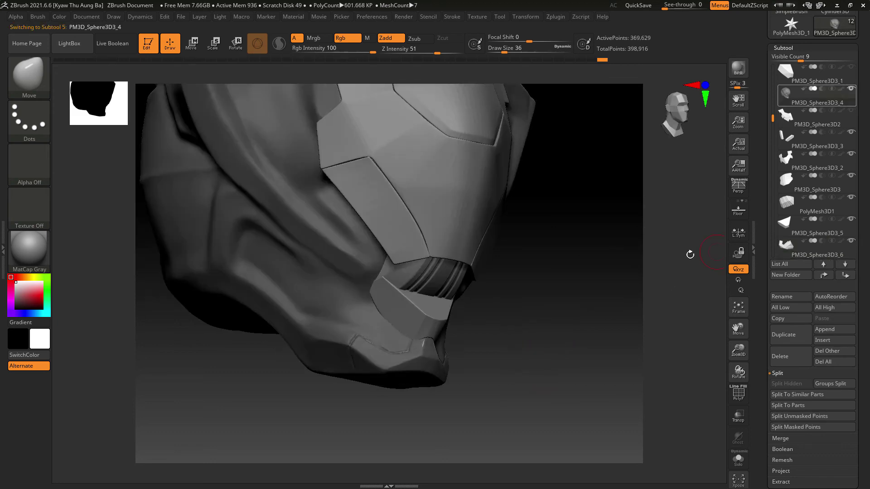
mouse_move(573, 369)
mouse_down()
mouse_move(575, 417)
mouse_move(579, 371)
mouse_up()
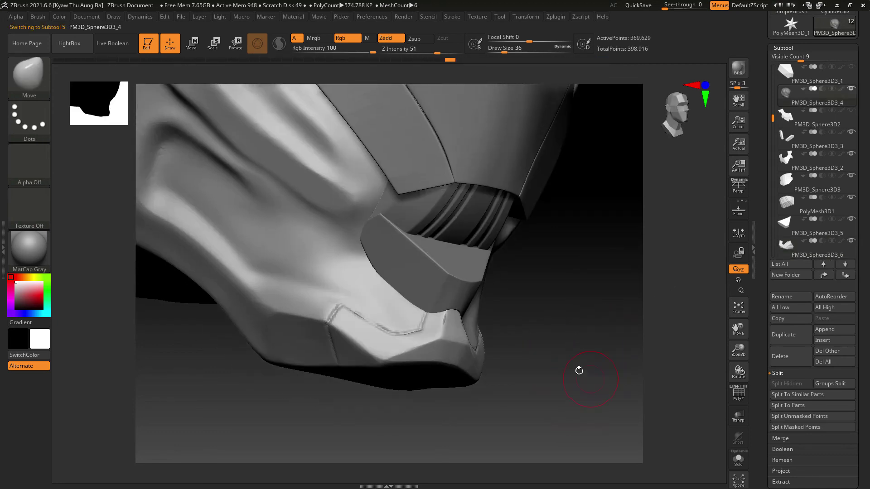
click(12, 87)
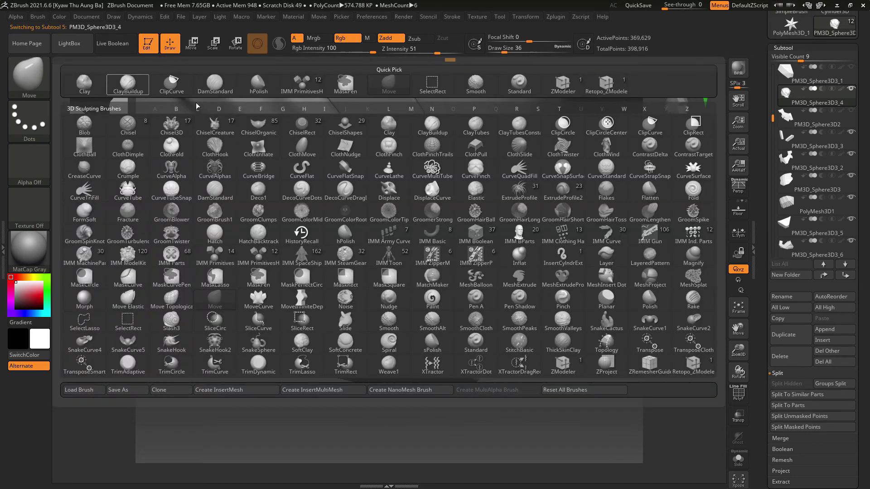
click(131, 91)
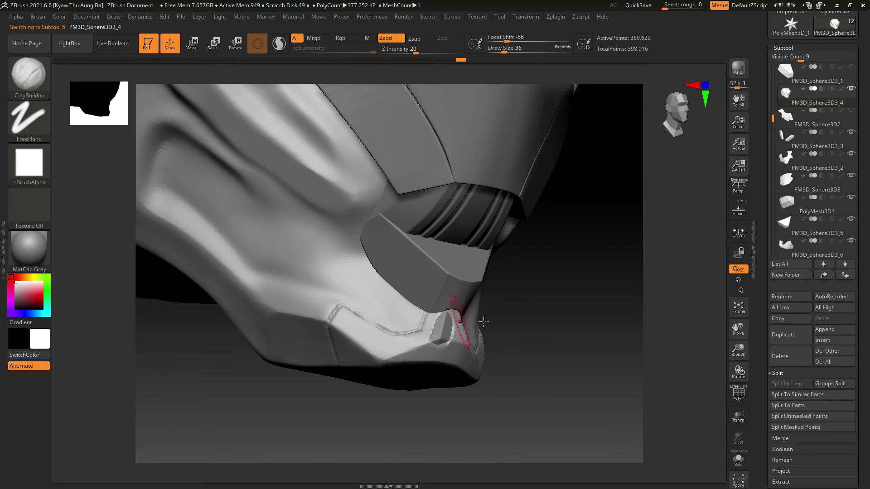
key(ctrl+z)
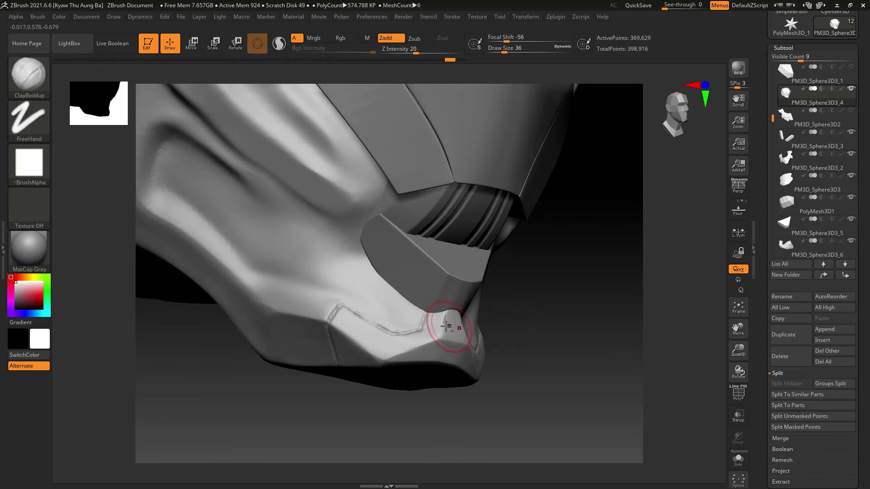
drag(445, 322, 448, 332)
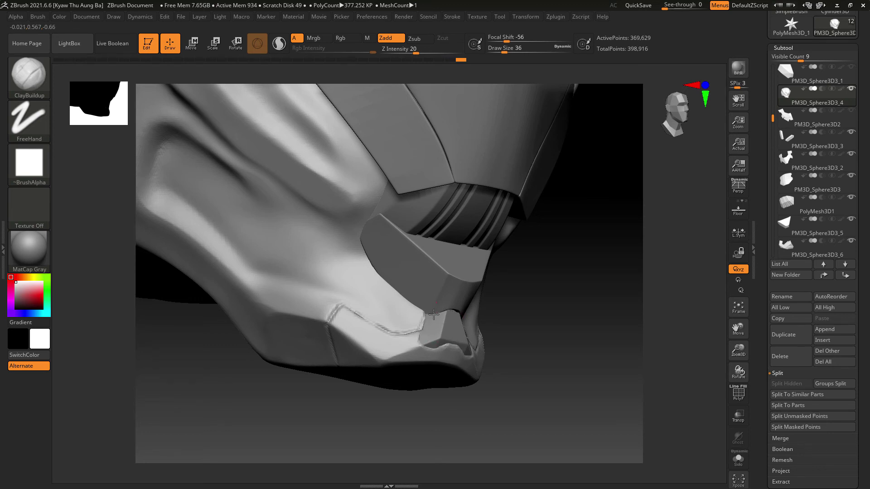
- Carve the head sculpt back over the chin panel's side and lower front face
mouse_move(554, 326)
mouse_down()
mouse_move(566, 326)
mouse_move(431, 350)
mouse_move(451, 360)
mouse_up()
drag(545, 349, 547, 324)
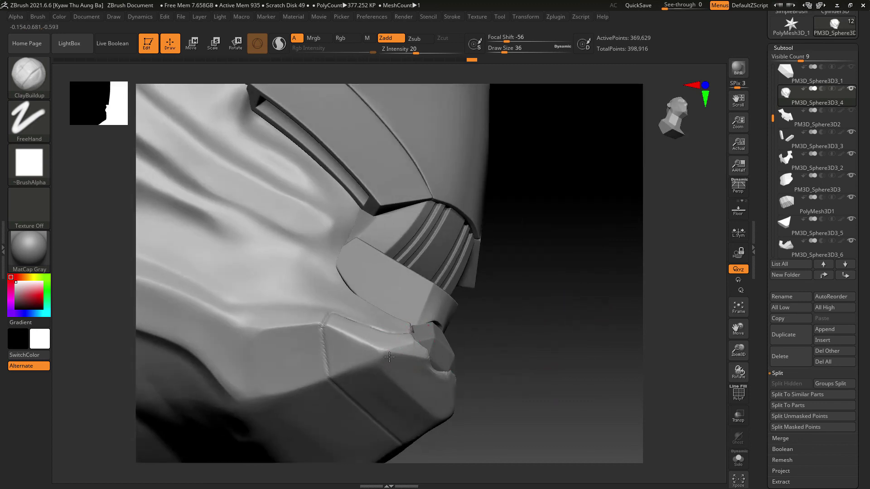
mouse_move(388, 351)
mouse_down()
mouse_move(419, 369)
mouse_move(399, 401)
mouse_move(427, 411)
mouse_up()
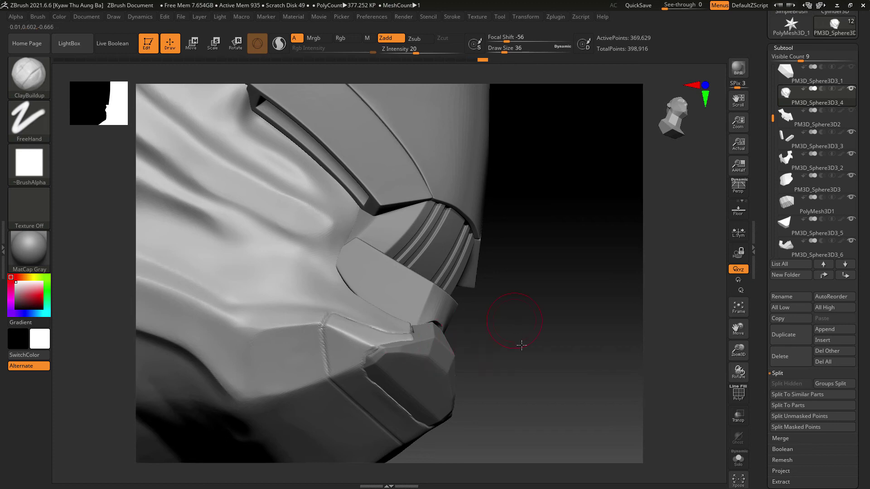
drag(521, 345, 520, 355)
alt+click(413, 324)
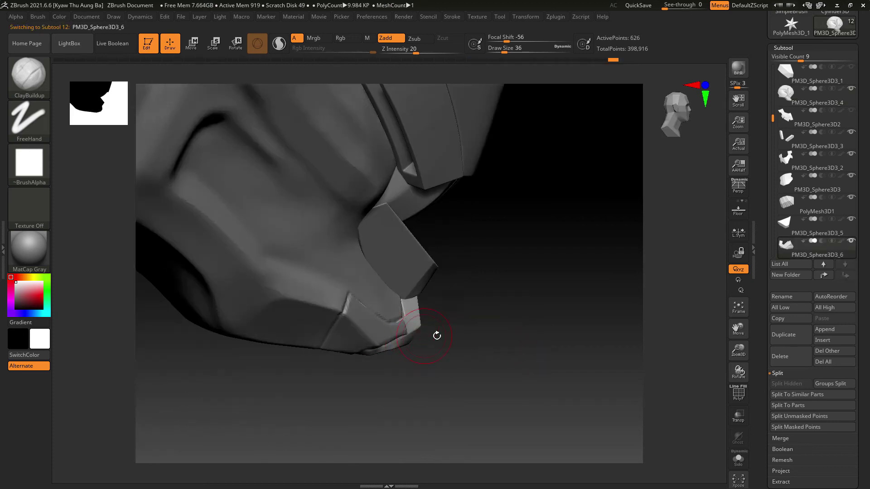
drag(476, 326, 595, 311)
- Reselect the head sculpt and carve away the surface overlapping the chin panel's rear end and upper edge
alt+click(356, 321)
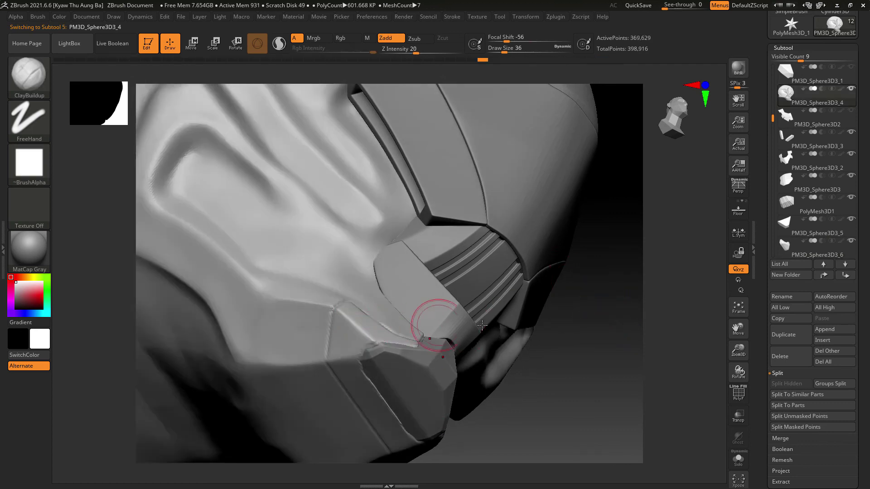
drag(562, 351, 643, 362)
mouse_move(382, 331)
mouse_down()
mouse_move(374, 328)
mouse_move(391, 333)
mouse_move(501, 286)
mouse_move(355, 358)
mouse_up()
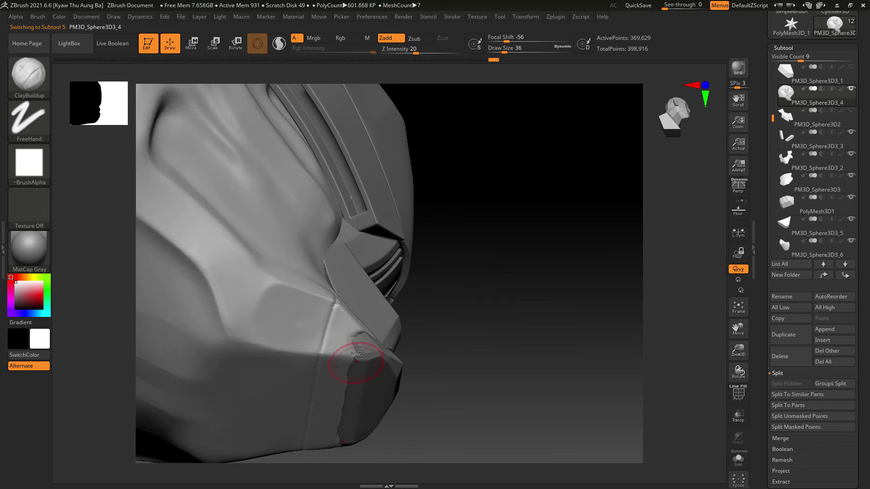
drag(326, 411, 334, 349)
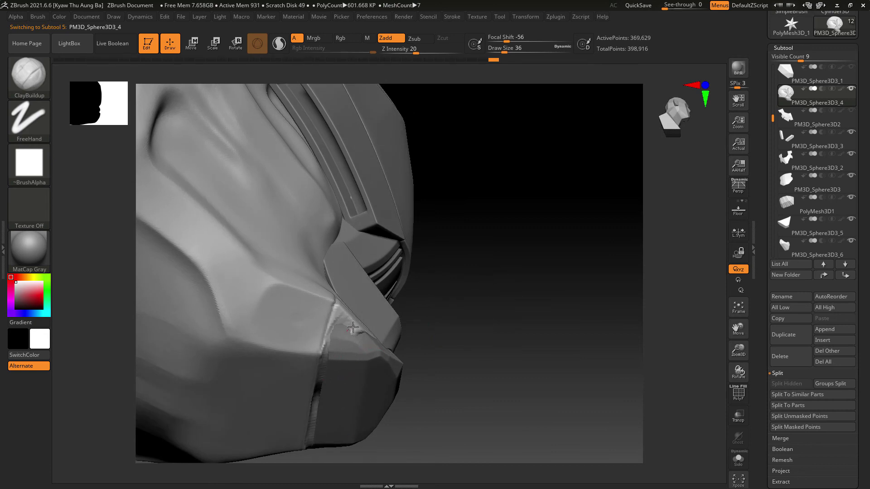
mouse_move(482, 350)
mouse_down()
mouse_move(373, 329)
mouse_move(339, 296)
mouse_up()
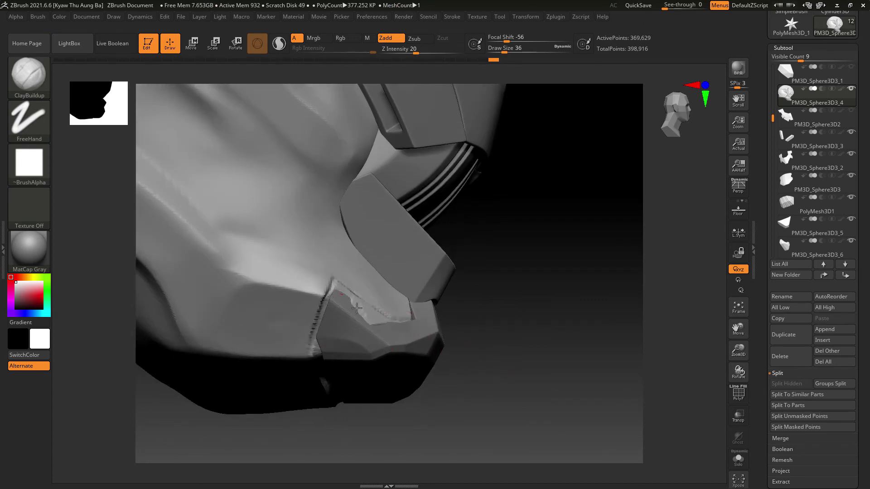
drag(473, 324, 501, 325)
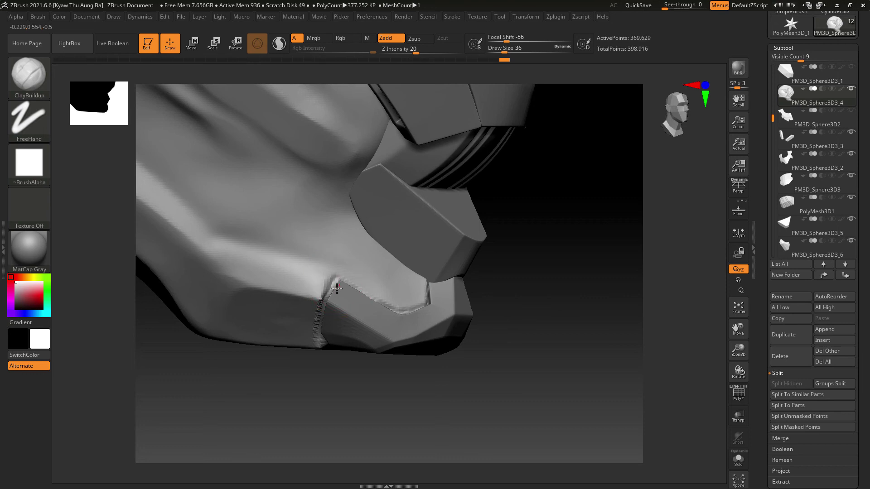
- Smooth the carved head surface along the seam around the chin panel's rear and upper edges
mouse_move(482, 367)
mouse_down()
mouse_move(474, 361)
mouse_move(537, 333)
mouse_up()
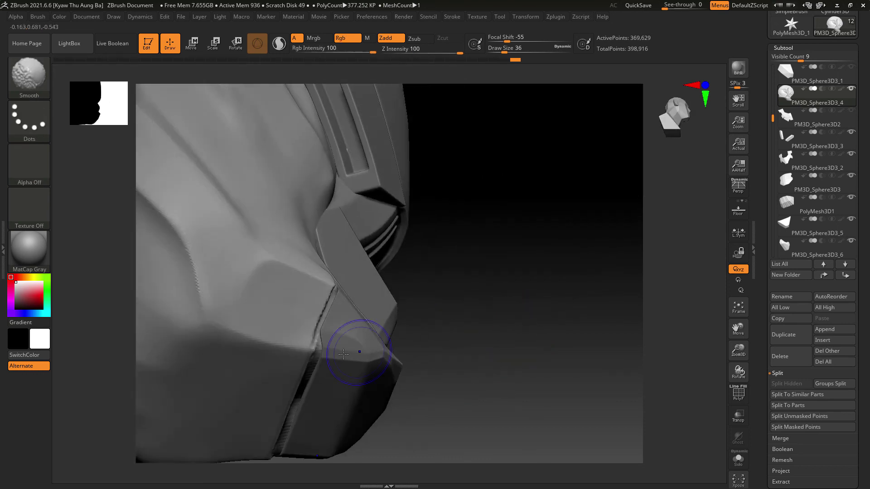
drag(453, 299, 459, 353)
shift+drag(346, 284, 421, 329)
mouse_move(487, 336)
mouse_down()
mouse_move(486, 313)
mouse_move(495, 338)
mouse_move(491, 260)
mouse_up()
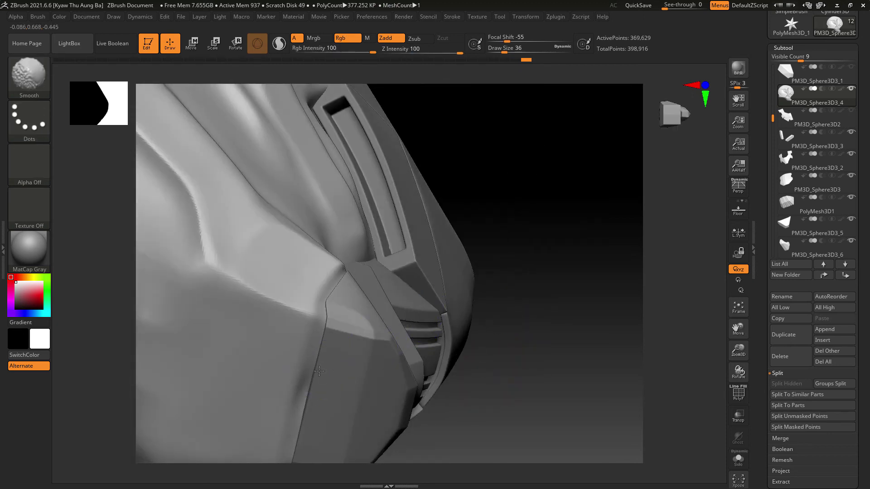
mouse_move(515, 301)
mouse_down()
mouse_move(561, 258)
mouse_move(547, 357)
mouse_move(481, 342)
mouse_move(504, 310)
mouse_move(505, 342)
mouse_move(338, 316)
mouse_up()
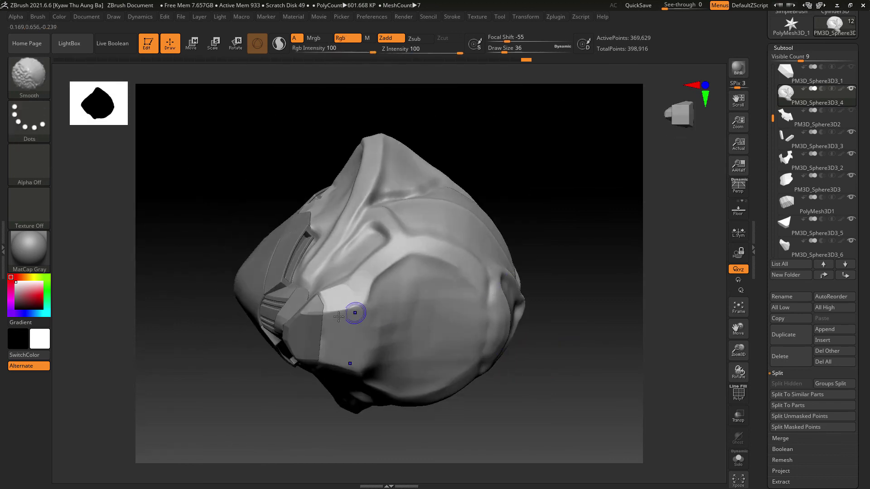
- Smooth the cheek ridge beside the mouth and build it up toward the upper side of the helmet with ClayBuildup
mouse_move(558, 280)
mouse_down()
mouse_move(604, 334)
mouse_move(545, 299)
mouse_move(565, 294)
mouse_move(545, 272)
mouse_up()
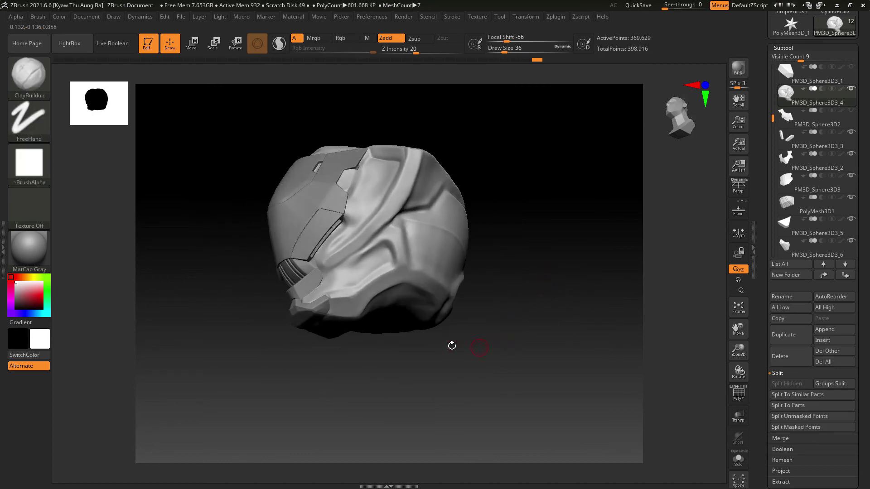
drag(463, 418, 337, 299)
mouse_move(393, 383)
mouse_down()
mouse_move(423, 390)
mouse_move(485, 355)
mouse_move(429, 360)
mouse_move(499, 368)
mouse_move(485, 368)
mouse_move(491, 372)
mouse_up()
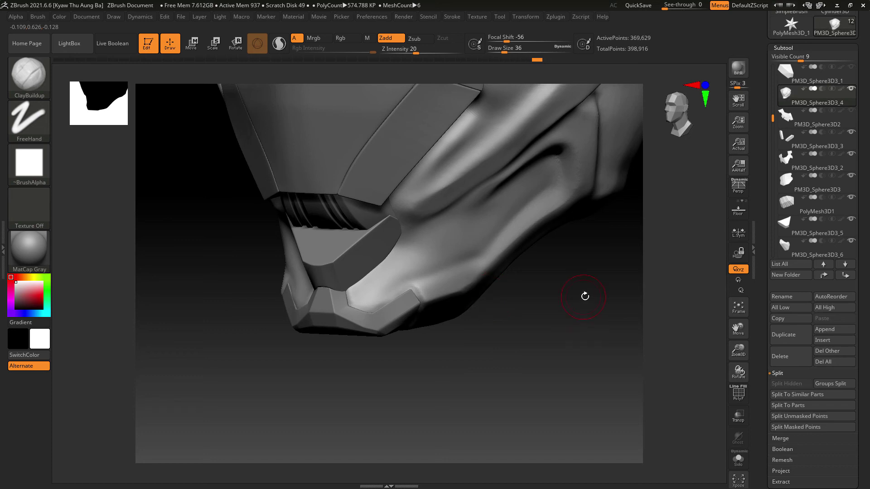
drag(582, 295, 621, 268)
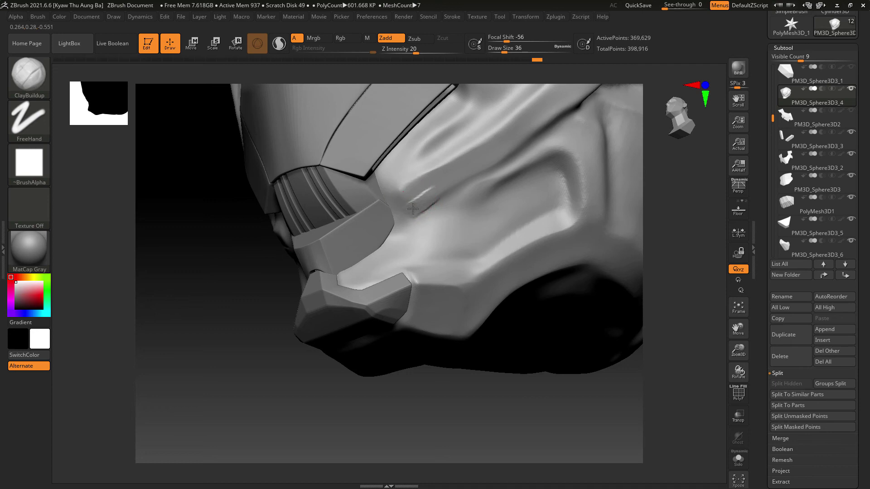
mouse_move(413, 194)
shift+mouse_down()
mouse_move(478, 164)
mouse_move(423, 188)
shift+mouse_up()
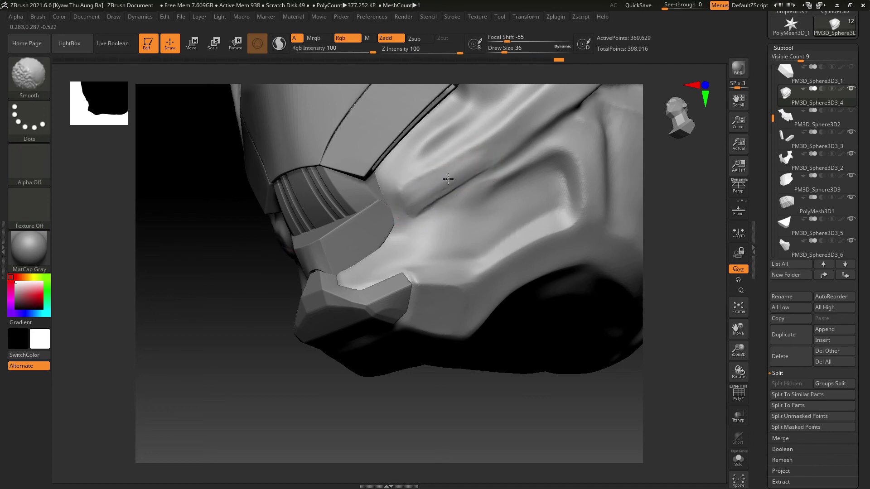
drag(449, 179, 494, 156)
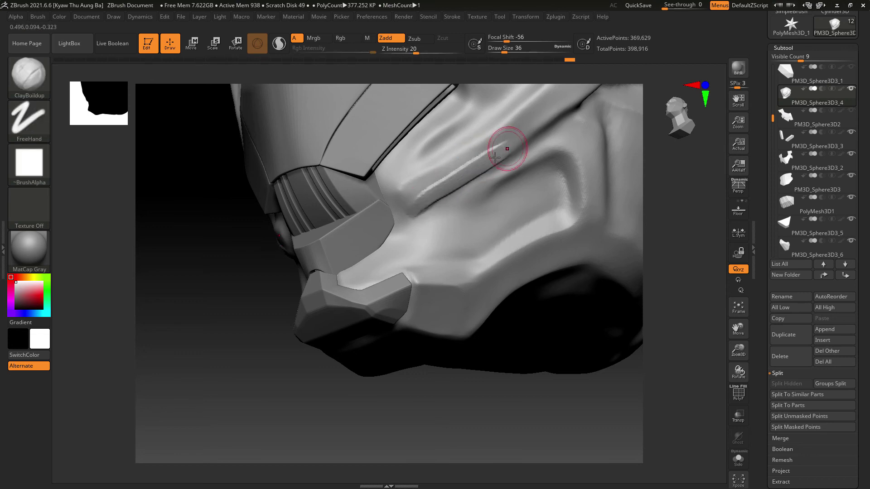
drag(436, 199, 572, 92)
mouse_move(412, 205)
mouse_down()
mouse_move(442, 173)
mouse_move(548, 108)
mouse_move(583, 107)
mouse_up()
- Flatten the cheek ridge on the head sculpt into a crisp plane with the hPolish brush
mouse_move(665, 327)
mouse_down()
mouse_move(637, 373)
mouse_move(351, 217)
mouse_up()
click(39, 87)
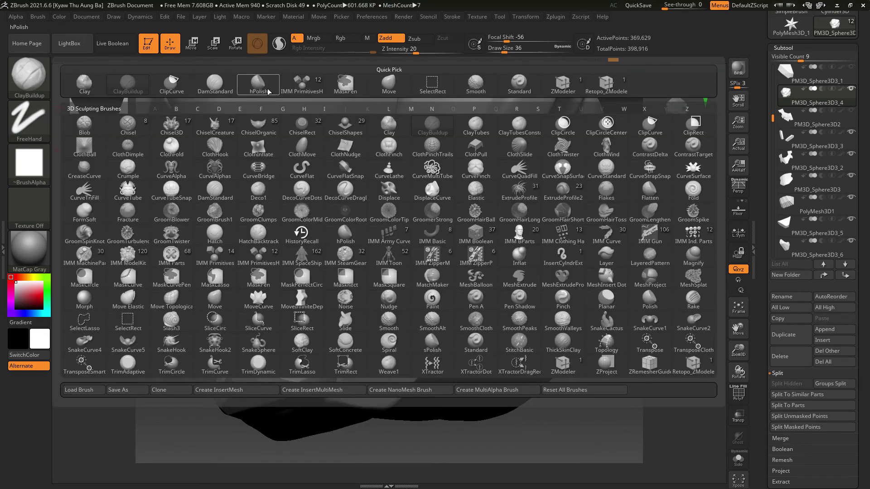
click(258, 86)
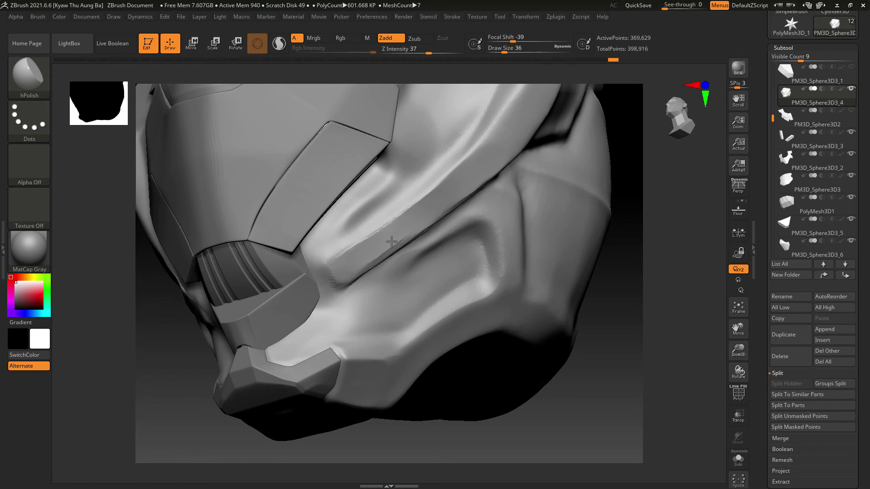
drag(621, 280, 523, 250)
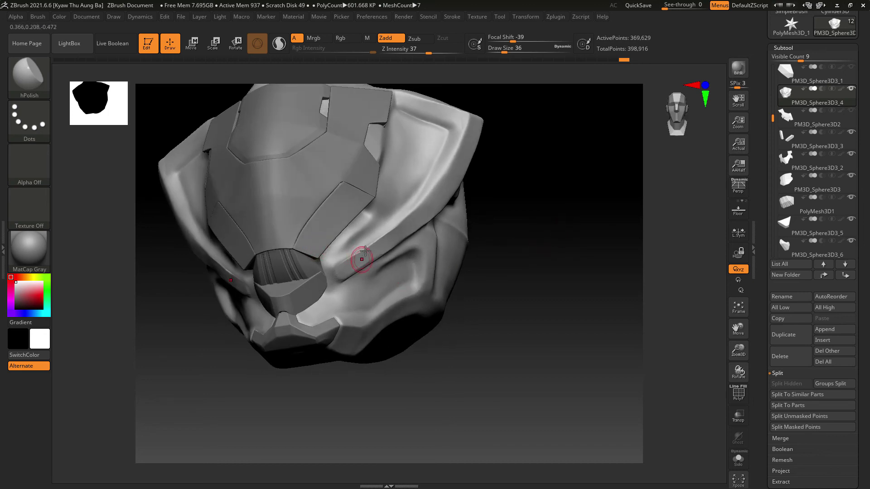
- Build up the front end of the cheek ridge beside the mouth with ClayBuildup and smooth it
click(47, 93)
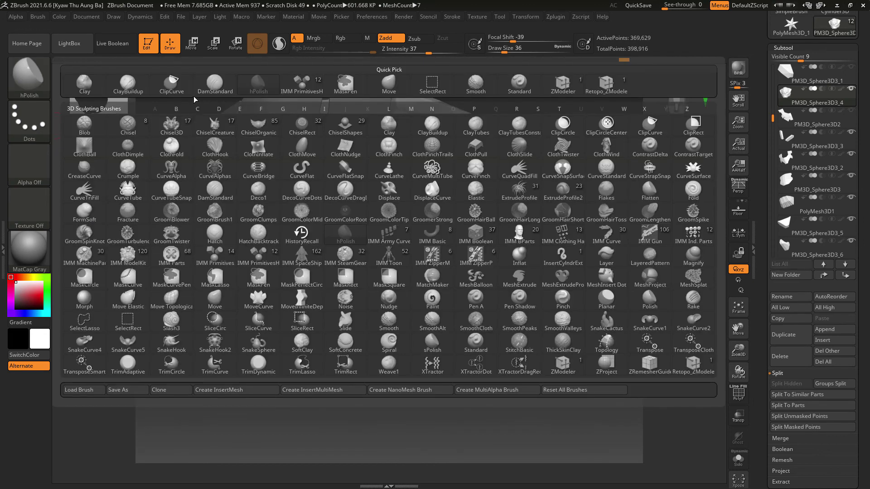
click(137, 89)
mouse_move(433, 377)
mouse_down()
mouse_move(449, 395)
mouse_move(428, 423)
mouse_up()
drag(342, 336, 311, 359)
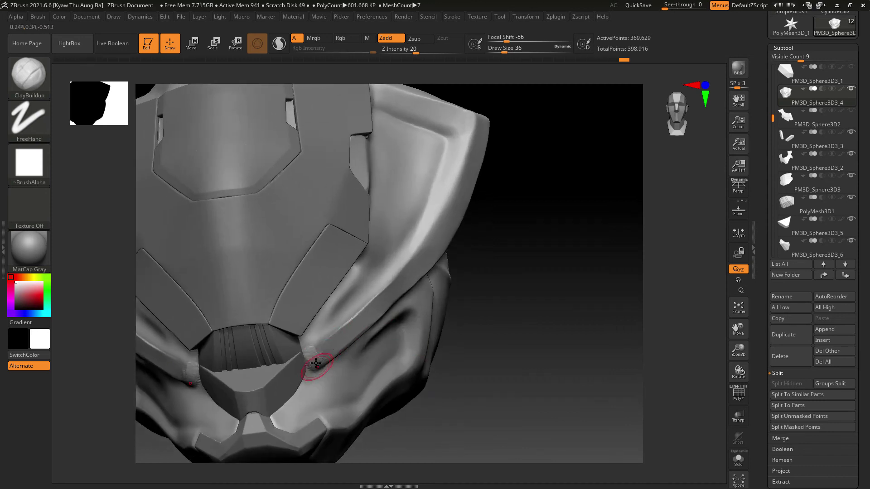
key(shift)
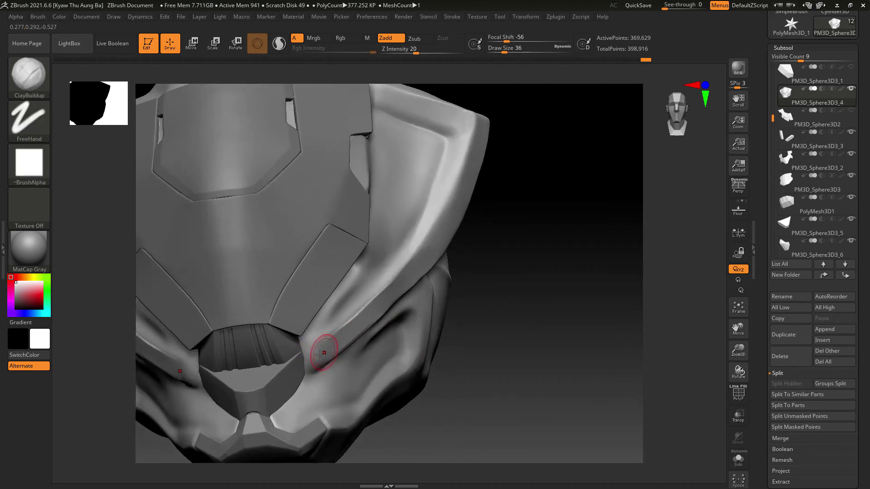
drag(324, 352, 333, 344)
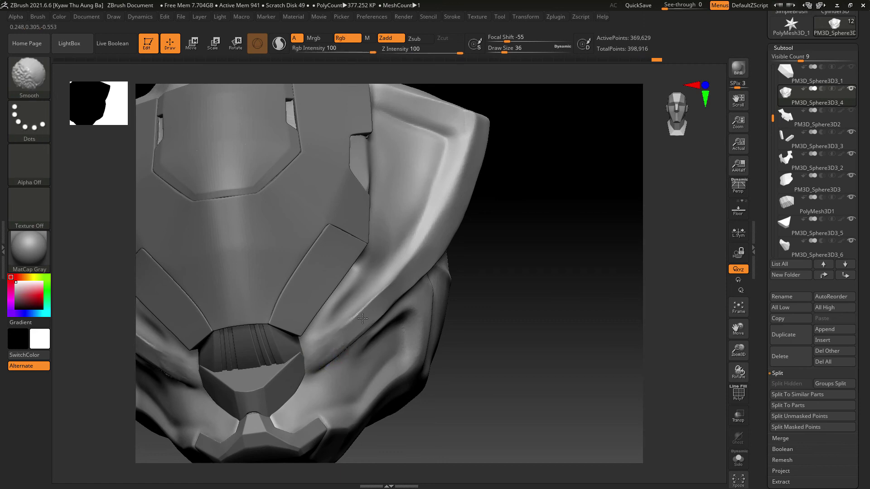
- Fill in the recess inside the flared side of the head with ClayBuildup strokes and smooth them out
ctrl+right_drag(530, 247, 515, 217)
mouse_move(515, 217)
right_down()
mouse_move(495, 227)
mouse_move(522, 246)
mouse_move(530, 272)
right_up()
mouse_move(399, 169)
mouse_down()
mouse_move(439, 183)
mouse_move(401, 164)
mouse_move(442, 182)
mouse_move(433, 223)
mouse_move(445, 190)
mouse_move(438, 208)
mouse_move(417, 213)
mouse_move(429, 238)
mouse_up()
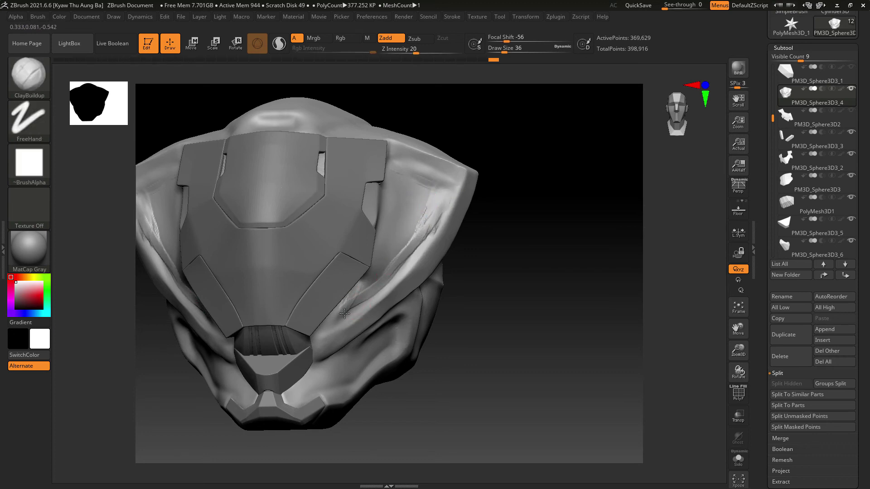
drag(345, 314, 360, 295)
drag(517, 290, 446, 281)
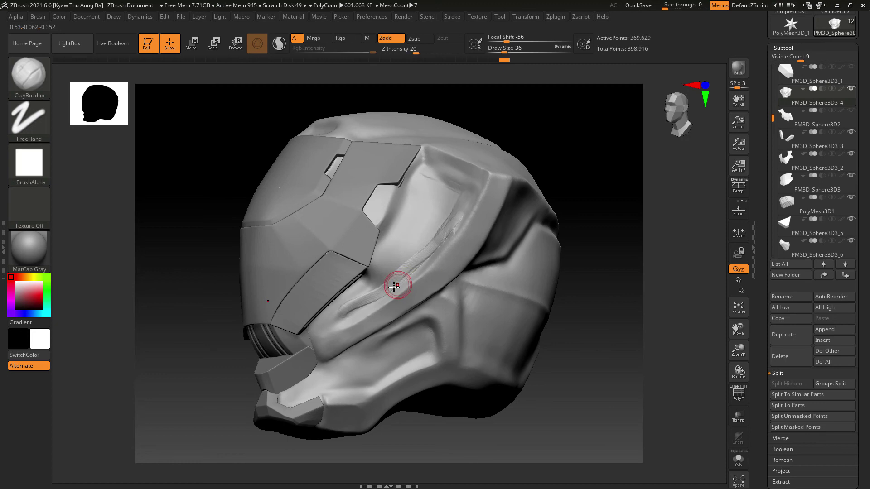
shift+drag(394, 285, 381, 286)
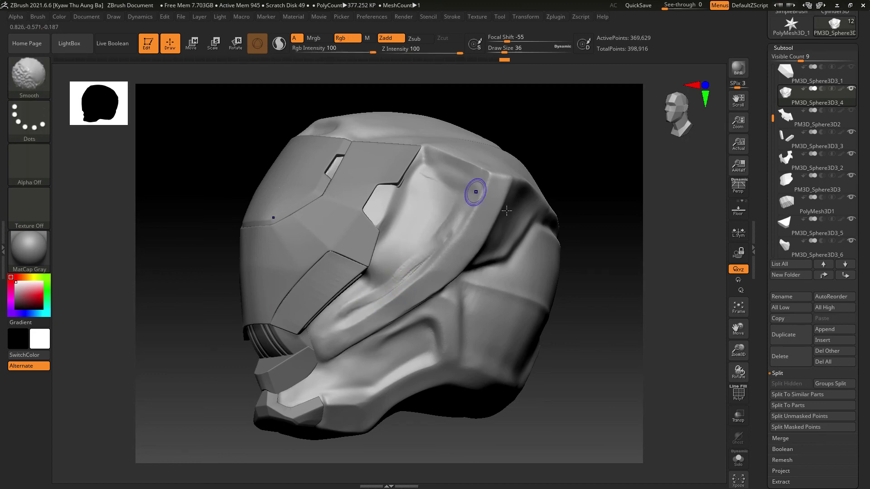
mouse_move(476, 188)
right_down()
mouse_move(628, 230)
mouse_move(558, 214)
right_up()
key(shift)
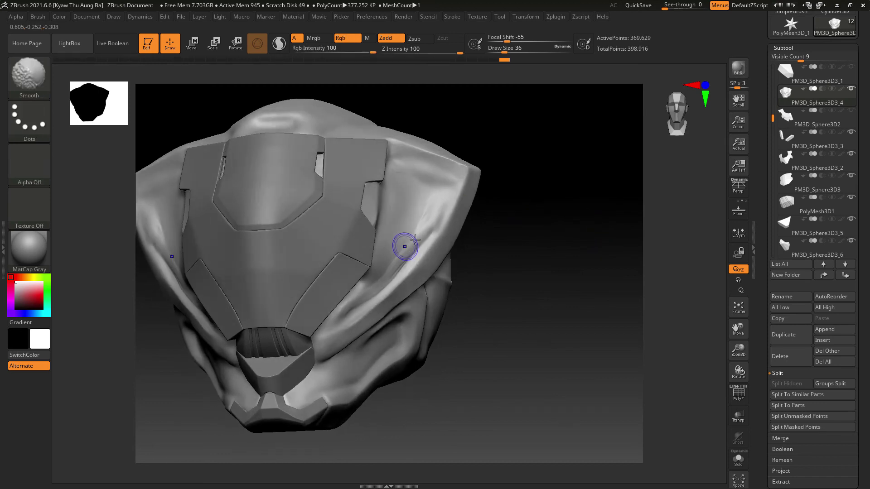
- Polish the inner surface of the flared side with the hPolish brush and smooth the remaining unevenness
key(b)
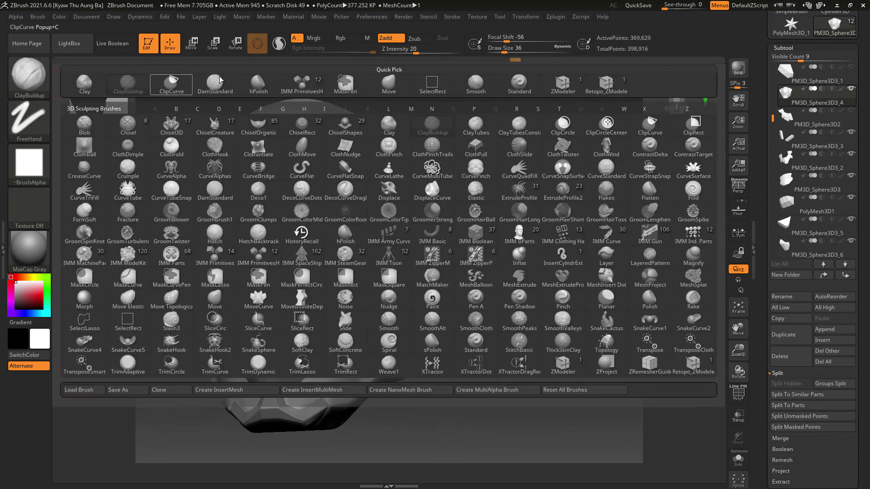
click(259, 84)
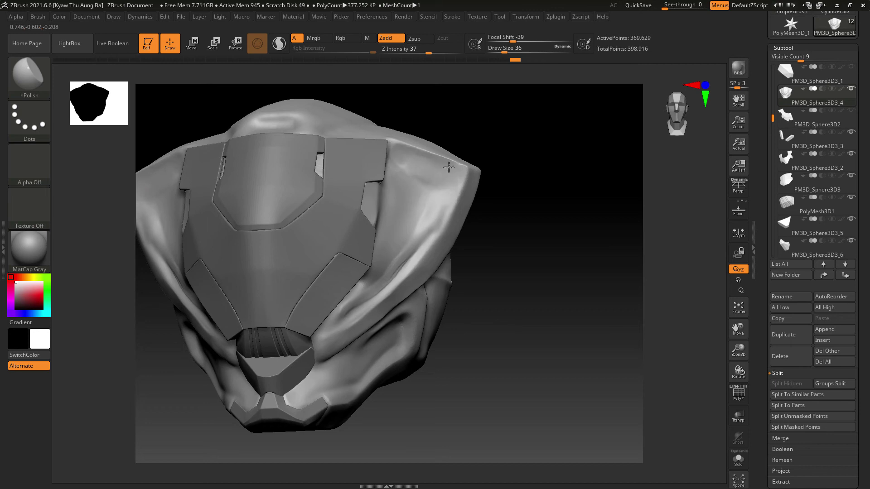
drag(506, 196, 468, 201)
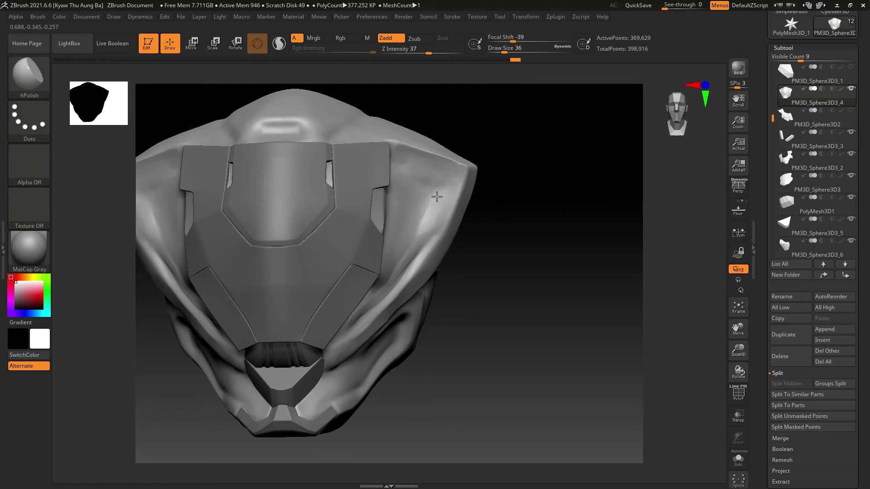
drag(447, 207, 423, 240)
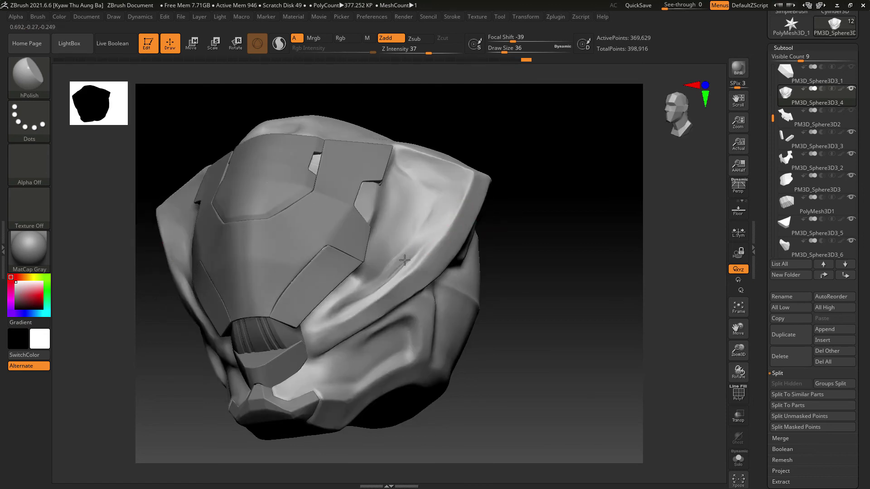
key(shift)
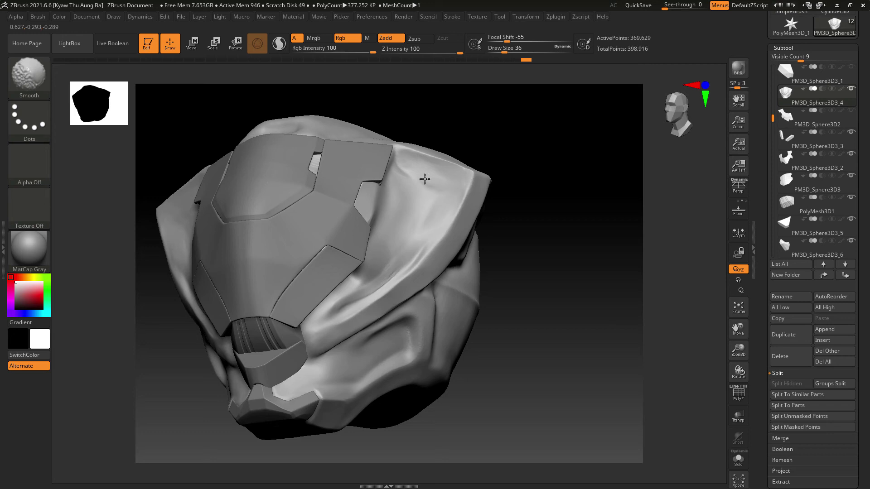
shift+drag(520, 161, 547, 173)
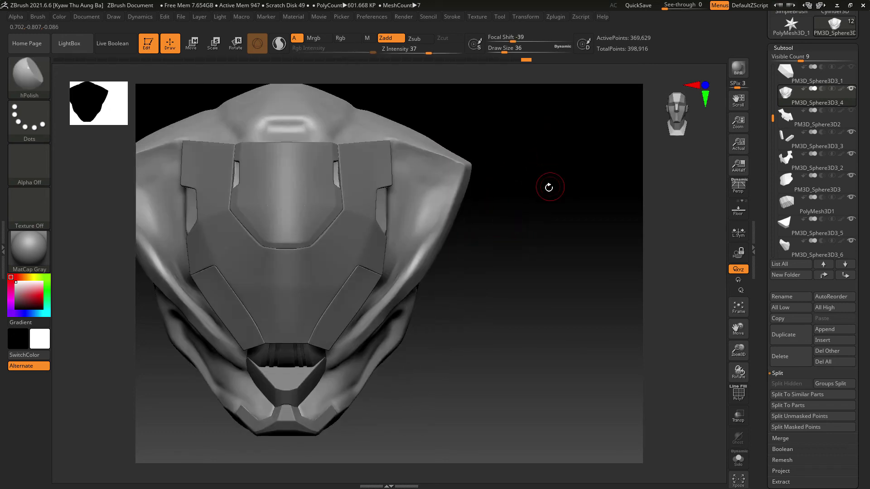
drag(513, 206, 519, 176)
mouse_move(530, 222)
mouse_down()
mouse_move(515, 251)
mouse_move(524, 210)
mouse_move(516, 212)
mouse_up()
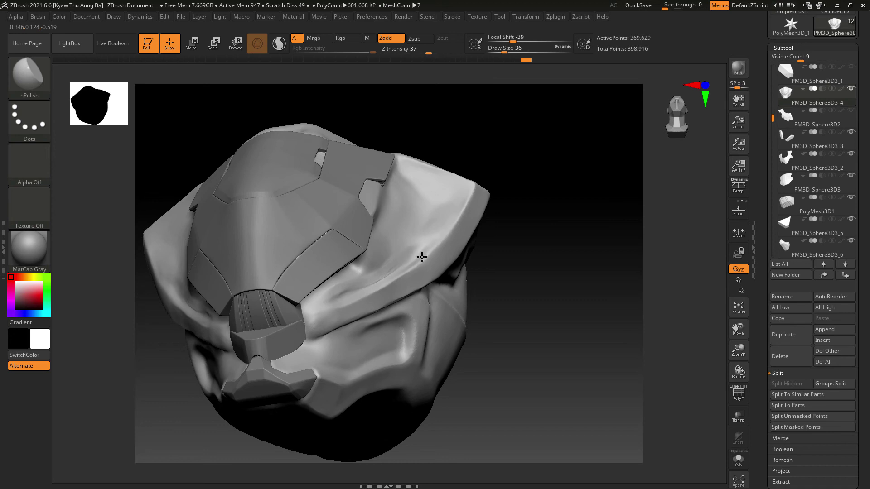
drag(596, 245, 568, 269)
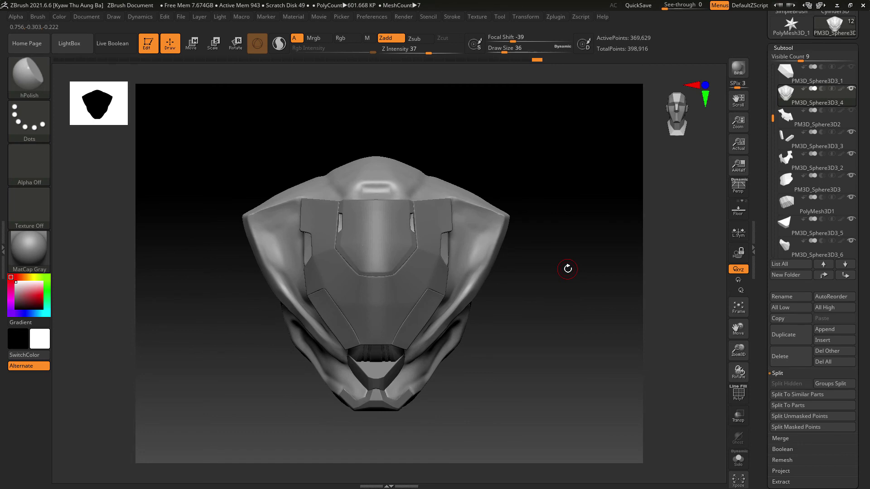
- Duplicate the head sculpt subtool PM3D_Sphere3D3_4
click(814, 103)
drag(535, 345, 568, 349)
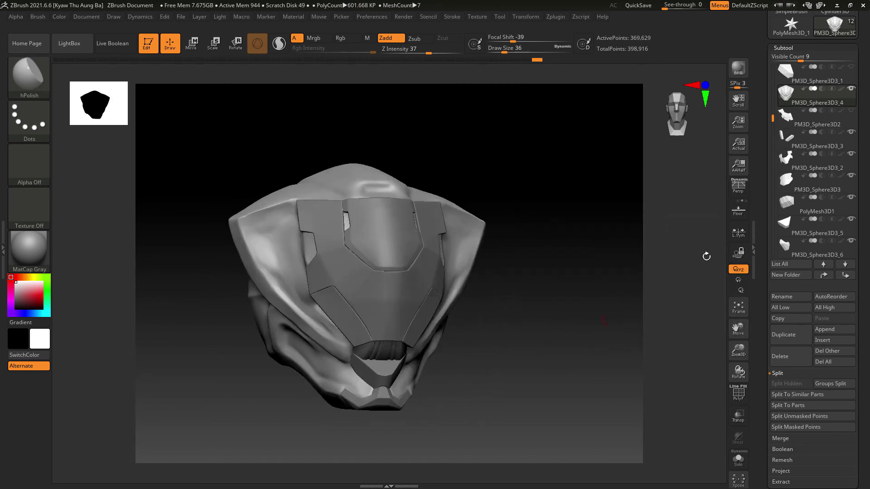
click(783, 335)
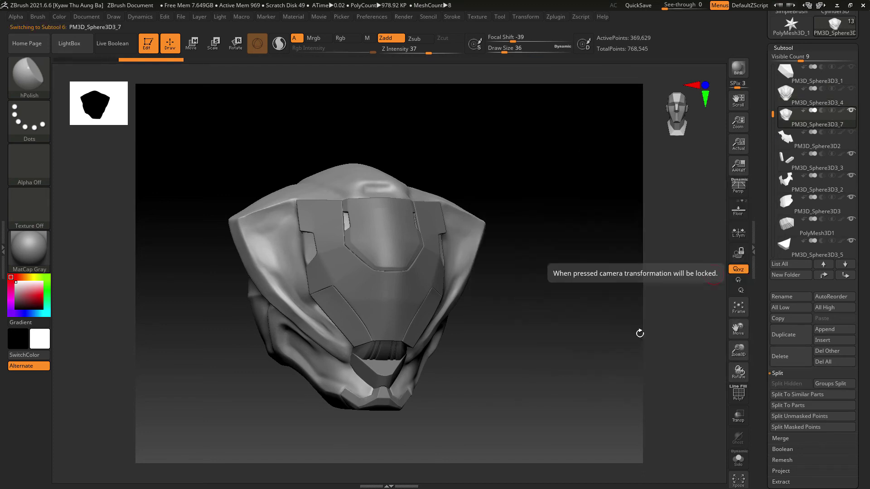
drag(640, 334, 664, 339)
- Set the DynaMesh resolution to 120 and remesh the duplicated head sculpt
drag(762, 411, 803, 276)
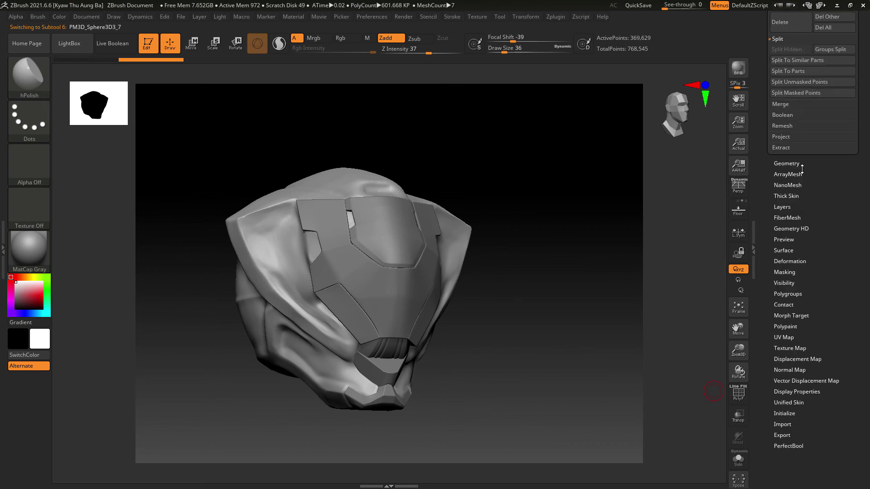
click(788, 164)
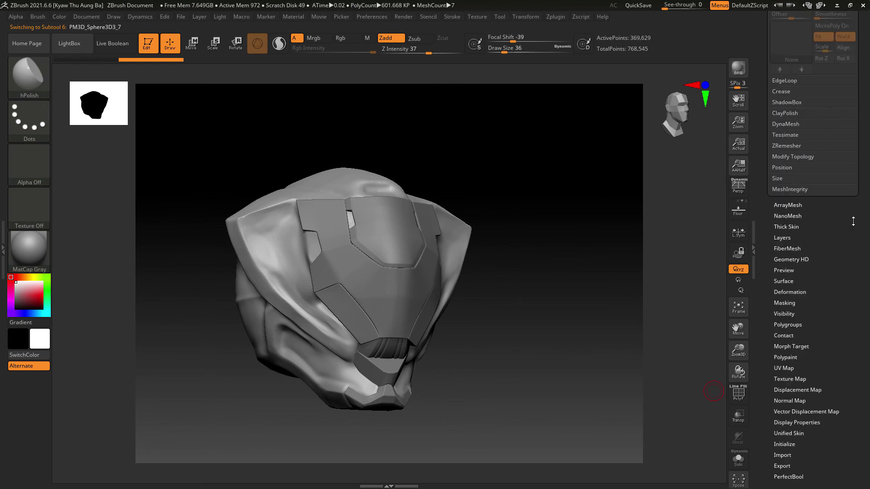
scroll(796, 140, down, 3)
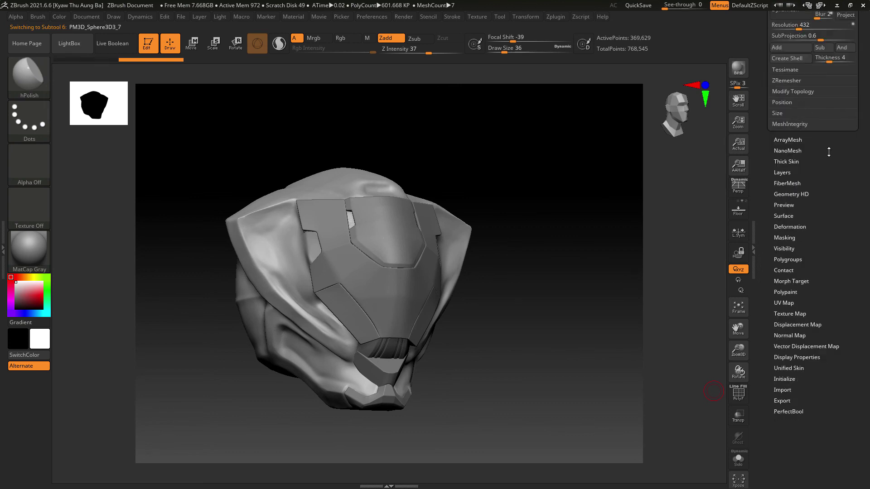
drag(829, 151, 850, 247)
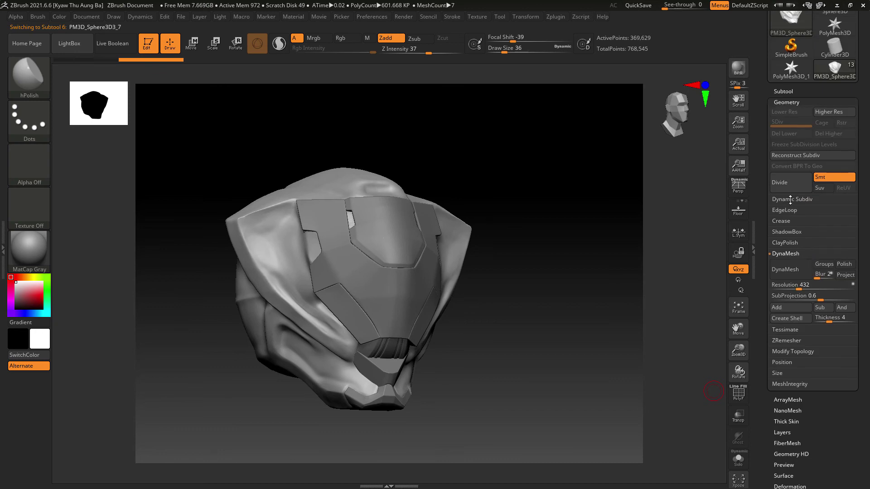
drag(798, 285, 786, 283)
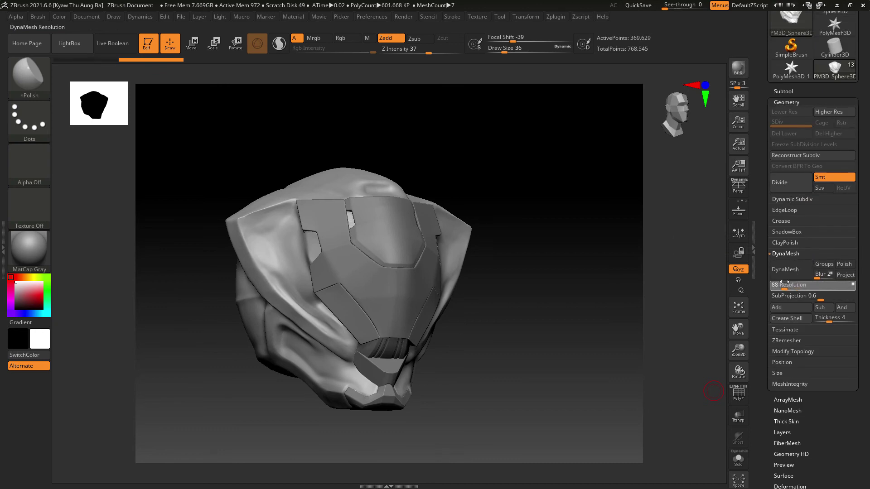
click(790, 269)
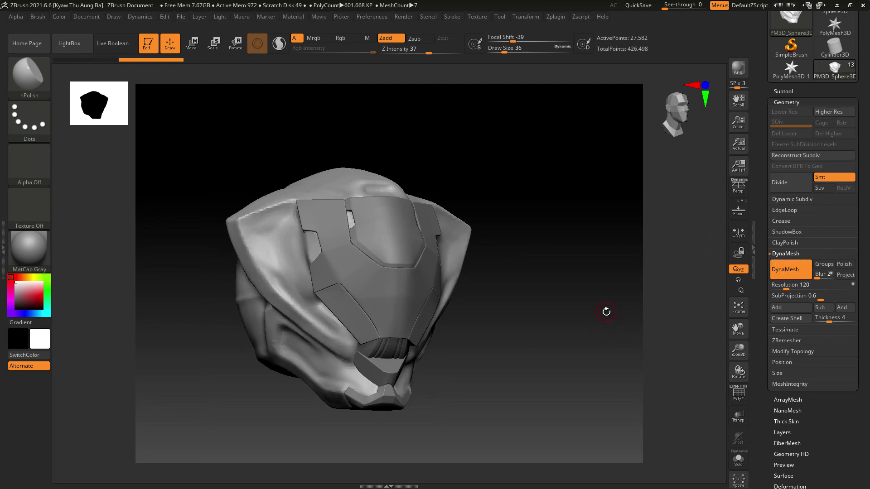
- Enlarge the brush to draw size 76 and smooth the inner surface of the flared side beside the face plate
drag(607, 310, 566, 313)
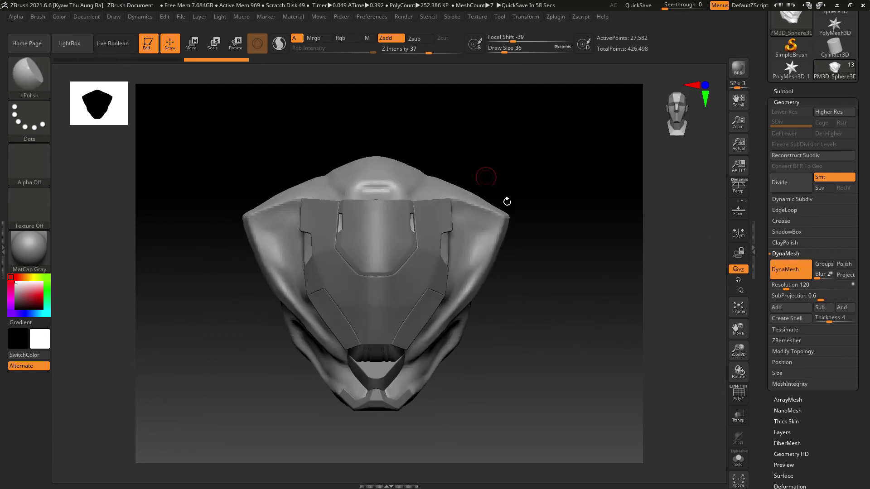
drag(507, 202, 489, 274)
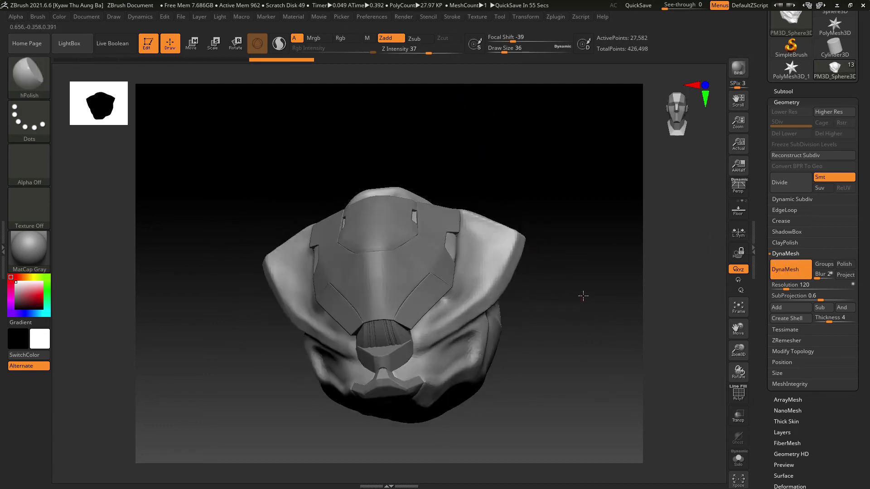
drag(583, 296, 568, 293)
key(bracketright)
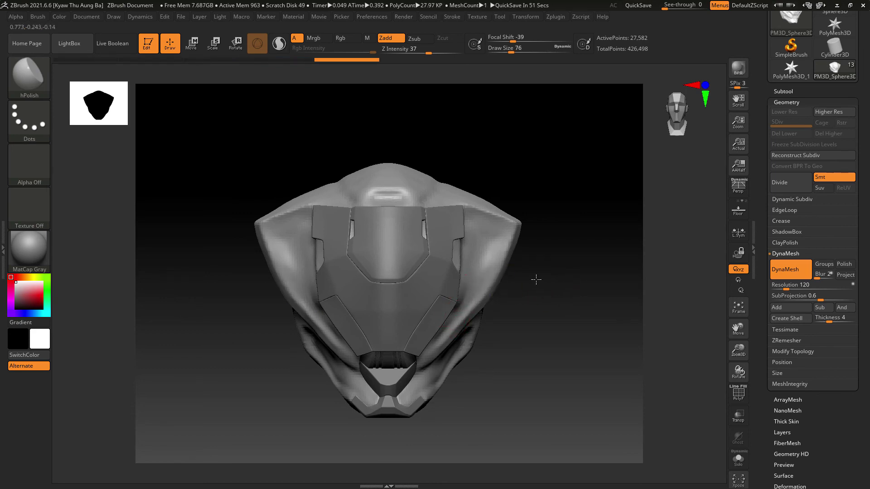
drag(536, 278, 455, 318)
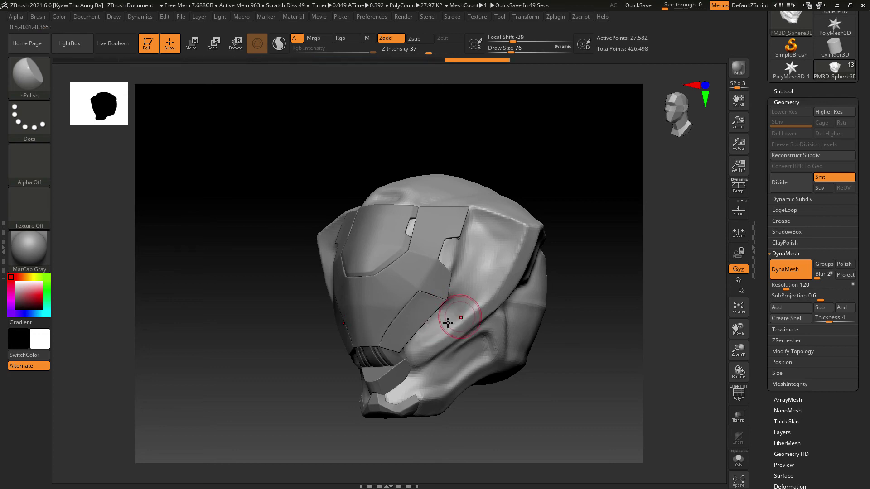
shift+drag(573, 270, 598, 274)
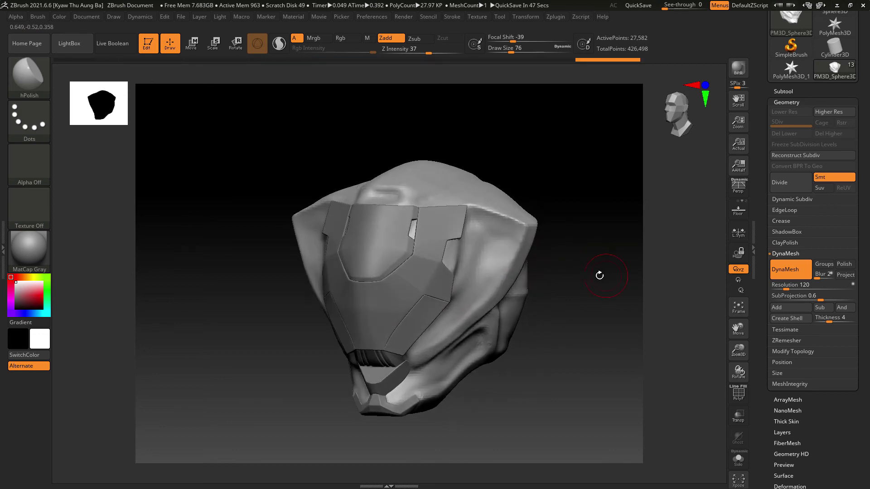
shift+drag(464, 316, 489, 285)
shift+drag(443, 335, 492, 285)
mouse_move(564, 313)
mouse_down()
mouse_move(554, 264)
mouse_move(503, 258)
mouse_up()
shift+drag(460, 310, 539, 239)
- Smooth the upper part of the flared side around its outer corner and the brow panel
drag(607, 228, 589, 277)
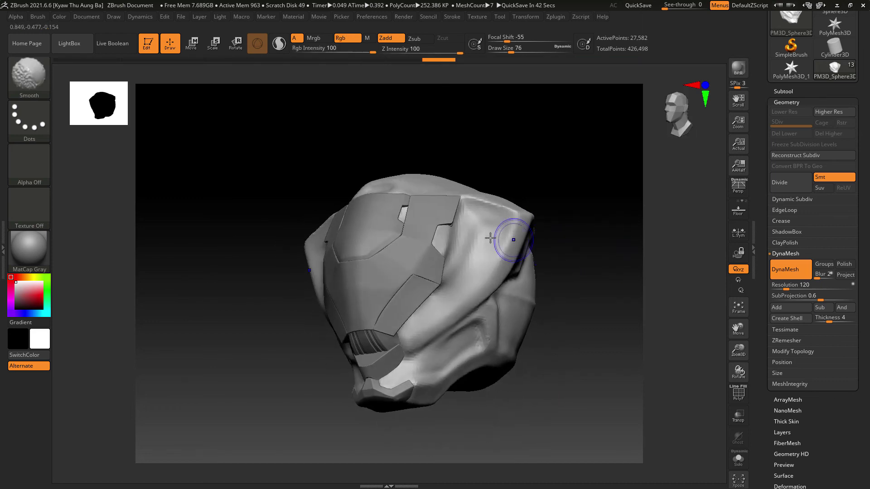
shift+drag(491, 237, 481, 210)
mouse_move(600, 231)
mouse_down()
mouse_move(604, 247)
mouse_move(624, 242)
mouse_up()
shift+drag(499, 213, 494, 219)
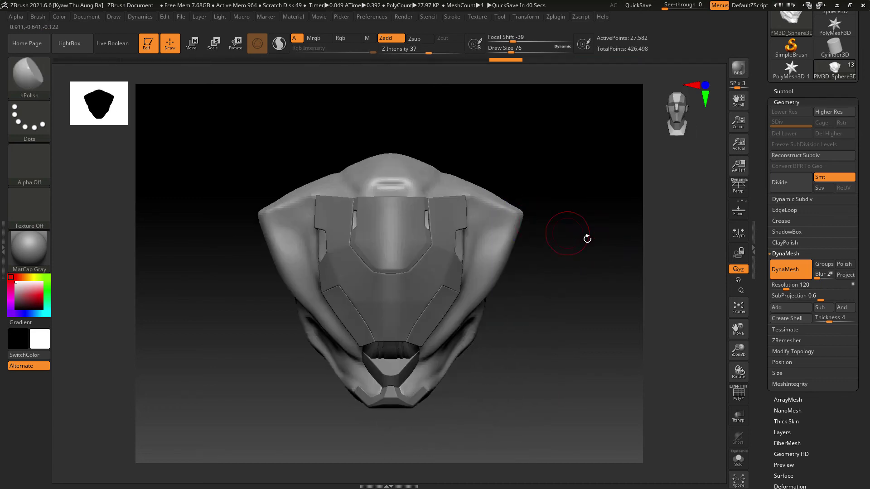
drag(588, 237, 627, 234)
shift+drag(352, 226, 343, 229)
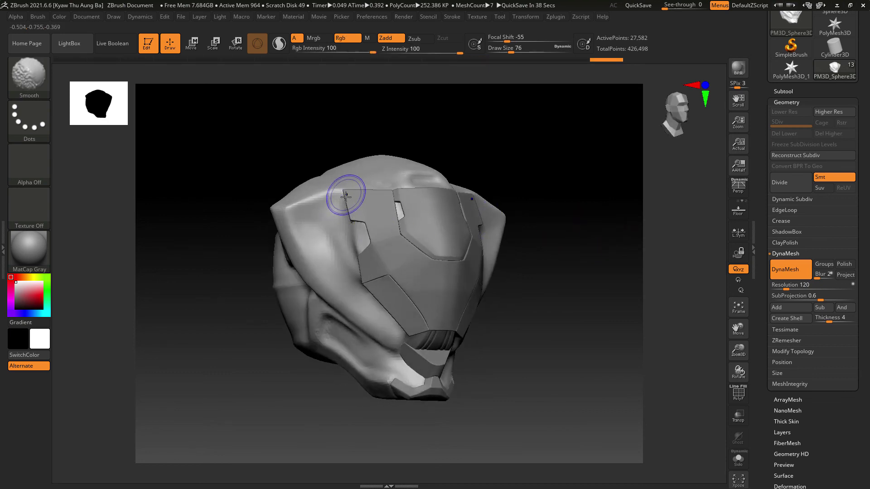
- Isolate the head sculpt and smooth away the rough surface across its face, mouth area and chin
click(48, 83)
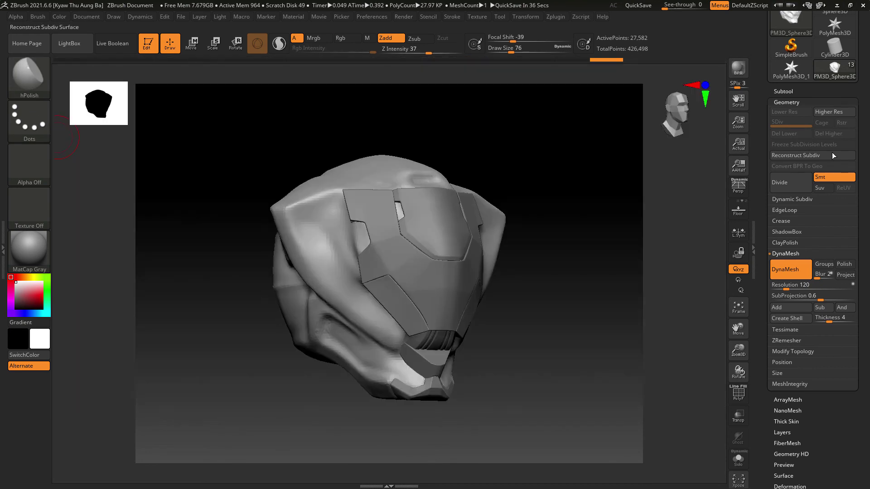
click(738, 459)
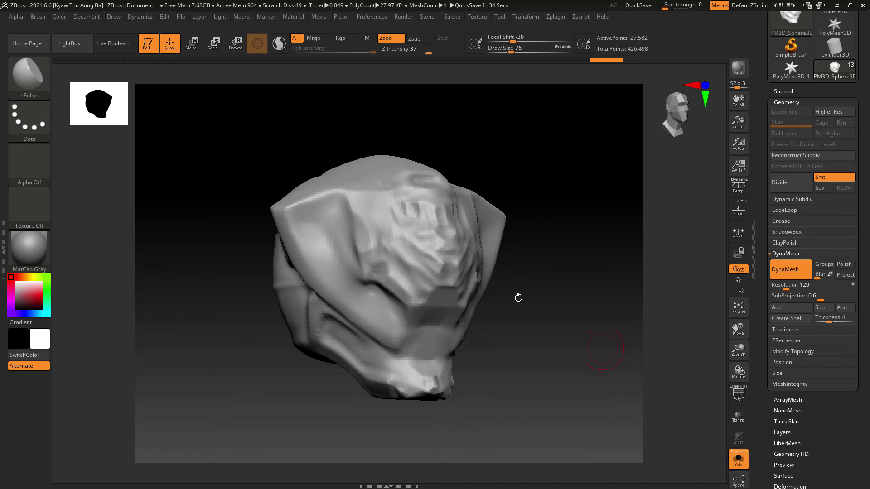
key(shift)
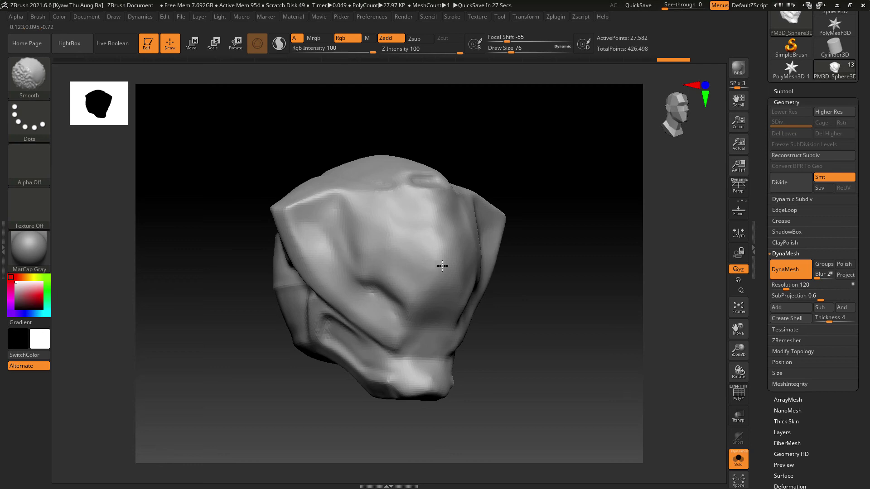
mouse_move(442, 266)
right_down()
mouse_move(582, 245)
mouse_move(553, 273)
right_up()
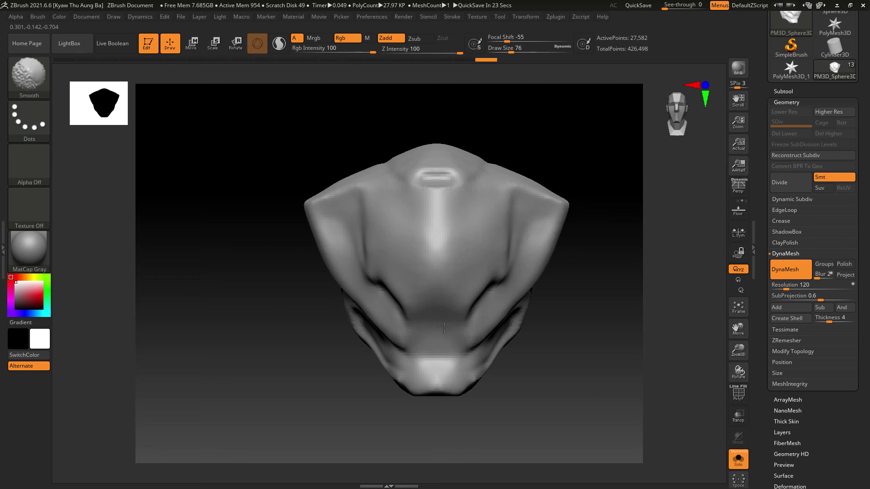
right_drag(536, 392, 504, 381)
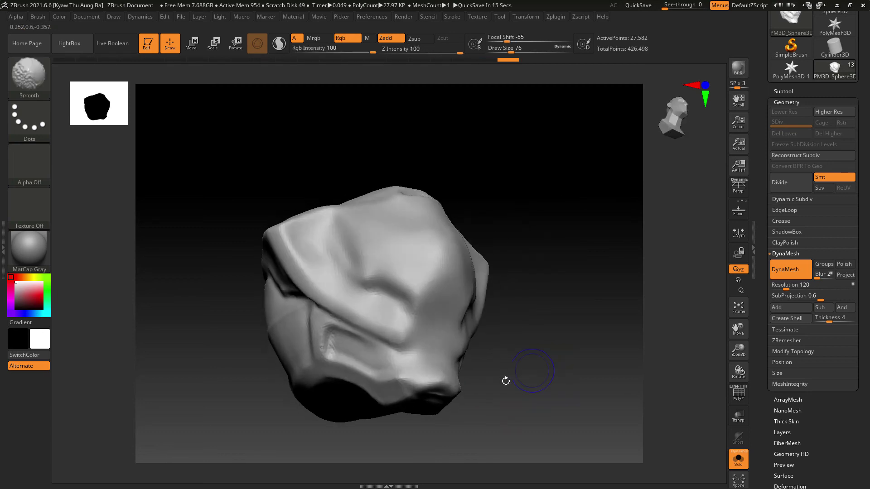
right_drag(477, 417, 439, 363)
drag(439, 363, 426, 349)
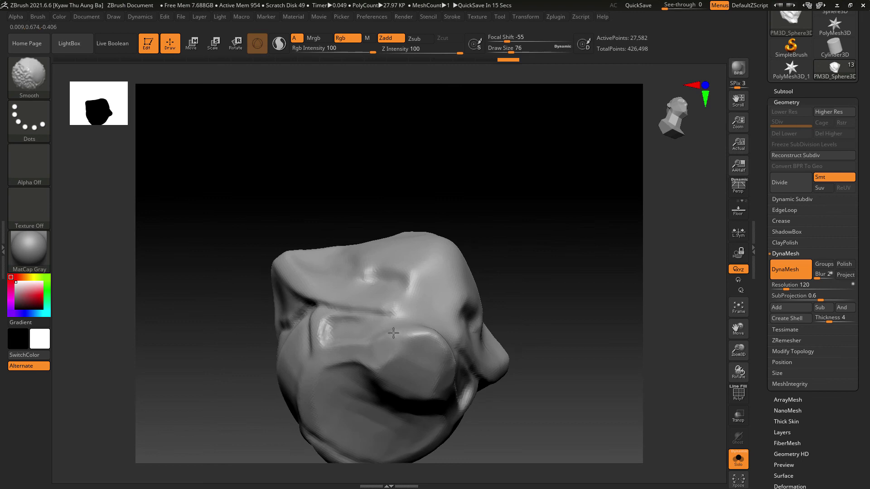
mouse_move(399, 313)
right_down()
mouse_move(544, 363)
mouse_move(454, 323)
mouse_move(427, 339)
right_up()
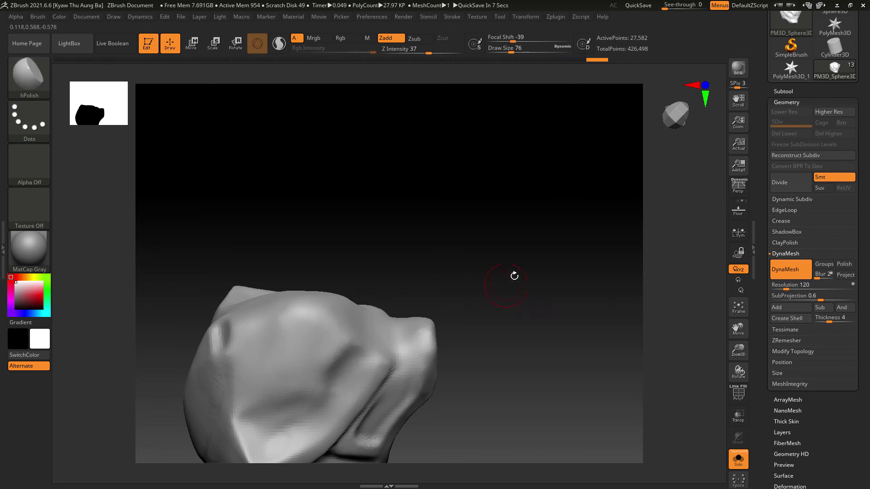
- Remesh the smoothed head sculpt with DynaMesh and bring the armour panels back into view
right_drag(514, 275, 518, 232)
ctrl+drag(519, 232, 561, 284)
right_drag(559, 289, 537, 270)
ctrl+drag(439, 238, 477, 278)
ctrl+drag(466, 253, 489, 294)
mouse_move(407, 333)
right_down()
mouse_move(378, 342)
mouse_move(557, 288)
mouse_move(553, 330)
mouse_move(566, 345)
mouse_move(580, 344)
mouse_move(712, 424)
right_up()
click(739, 461)
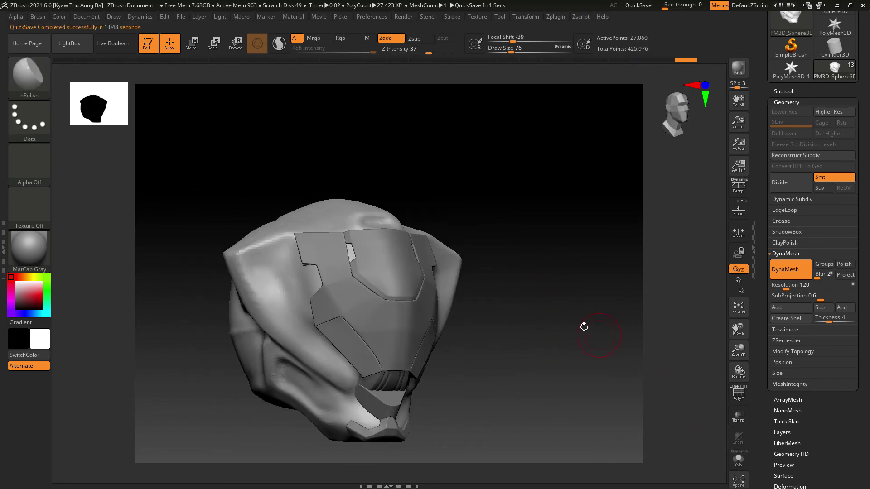
- Push the inner surface of the flared side near its outer corner into shape with the Move brush
mouse_move(583, 326)
right_down()
mouse_move(590, 362)
mouse_move(569, 360)
mouse_move(583, 344)
mouse_move(609, 368)
right_up()
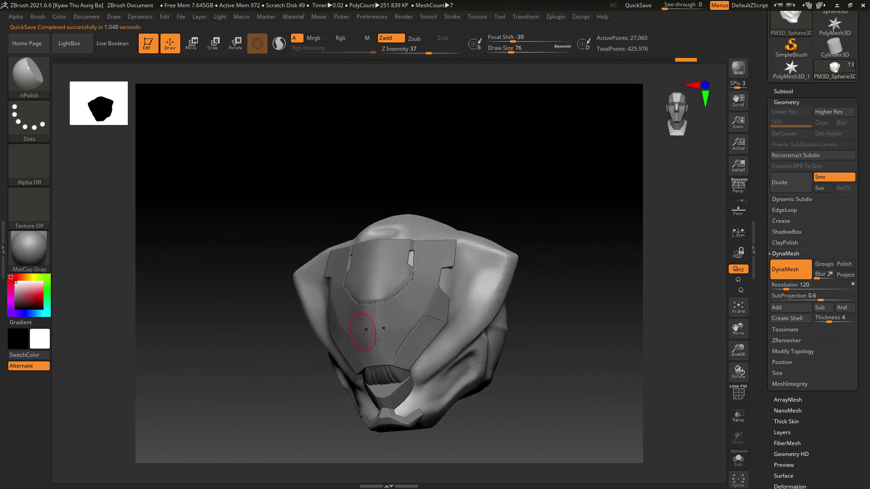
mouse_move(544, 313)
right_down()
mouse_move(606, 264)
mouse_move(551, 257)
mouse_move(613, 257)
mouse_move(577, 247)
mouse_move(548, 277)
mouse_move(546, 268)
mouse_move(495, 248)
right_up()
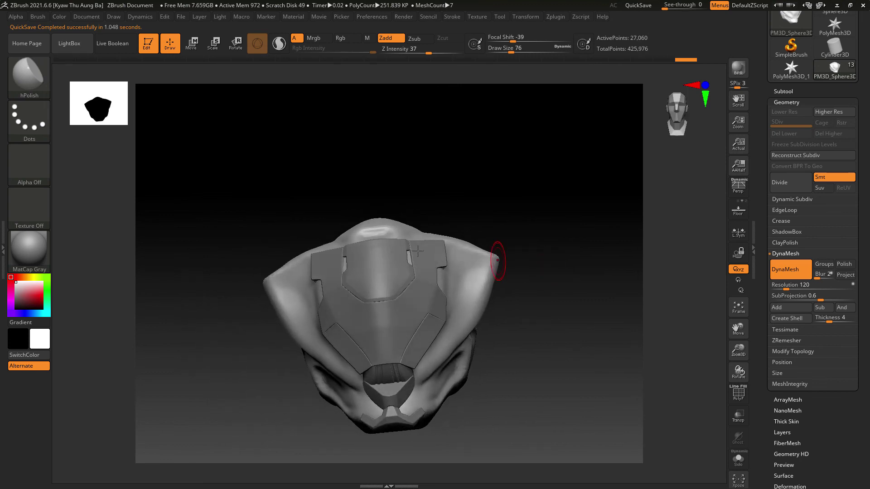
click(29, 79)
click(389, 84)
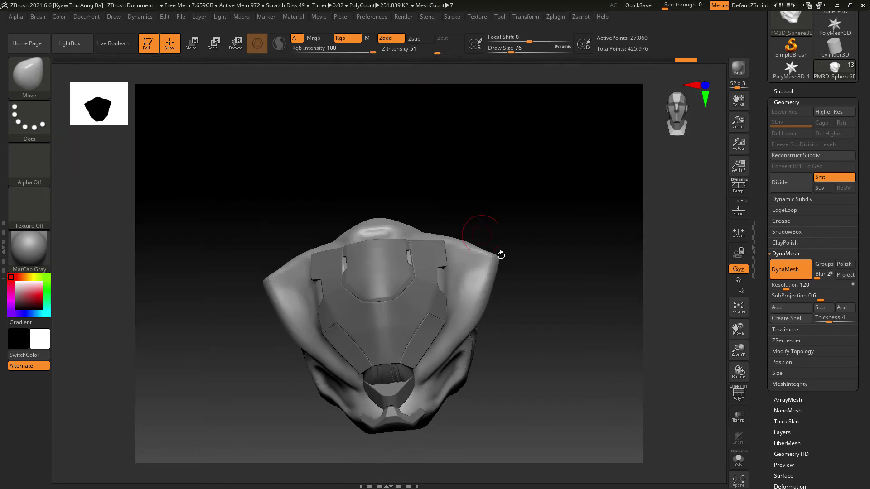
mouse_move(522, 262)
right_down()
mouse_move(584, 295)
mouse_move(492, 278)
mouse_move(449, 252)
right_up()
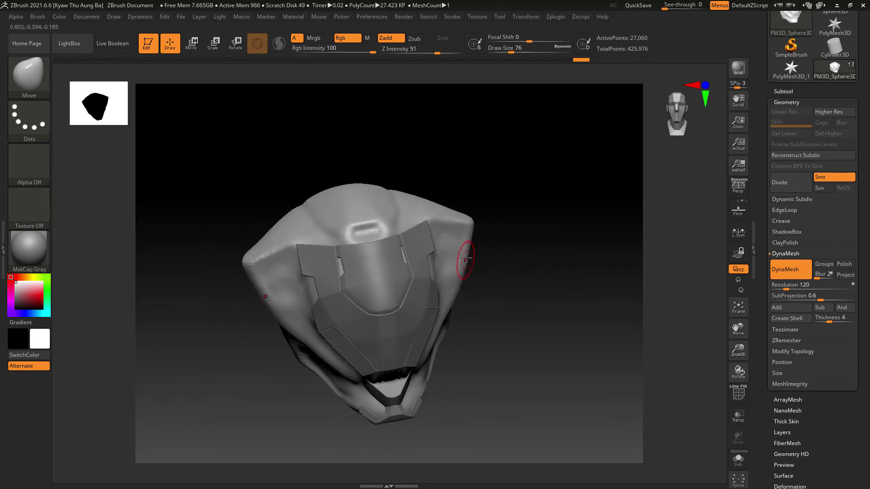
mouse_move(457, 260)
mouse_down()
mouse_move(446, 265)
mouse_move(448, 242)
mouse_up()
drag(450, 245, 448, 238)
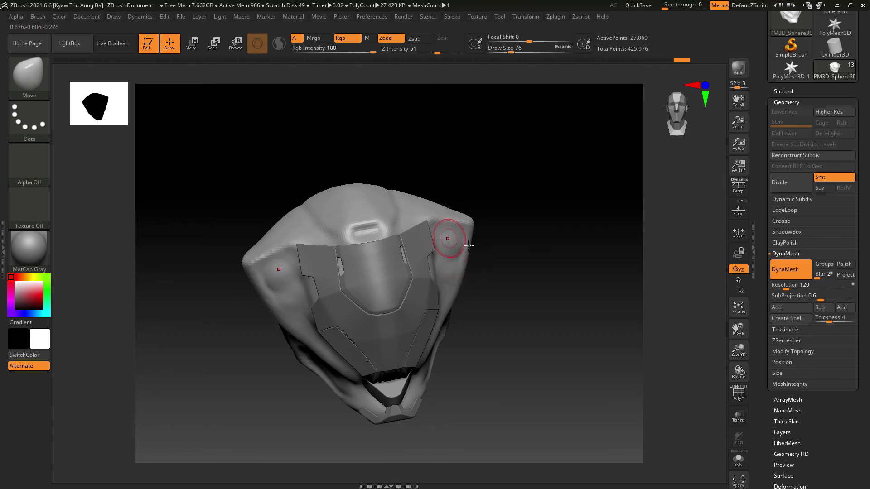
- Adjust the cheek surface along the lower edge of the face plate with the Move brush
right_drag(469, 245, 501, 233)
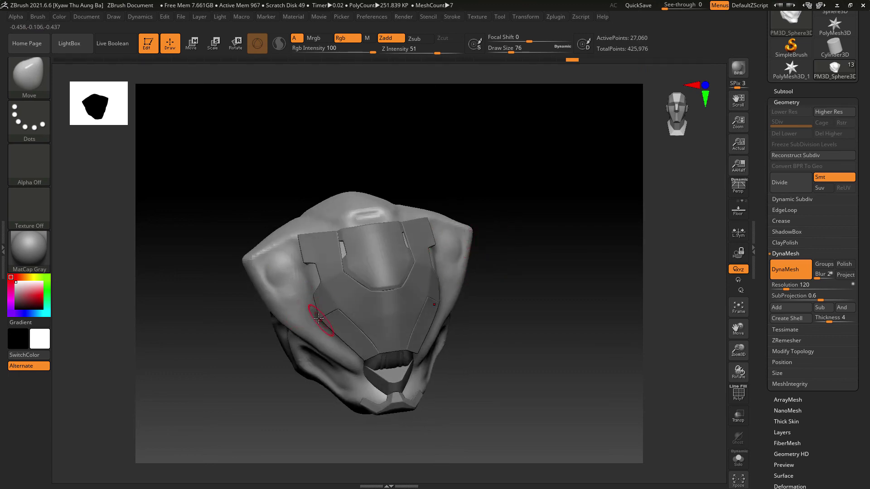
drag(304, 314, 313, 315)
drag(526, 268, 558, 272)
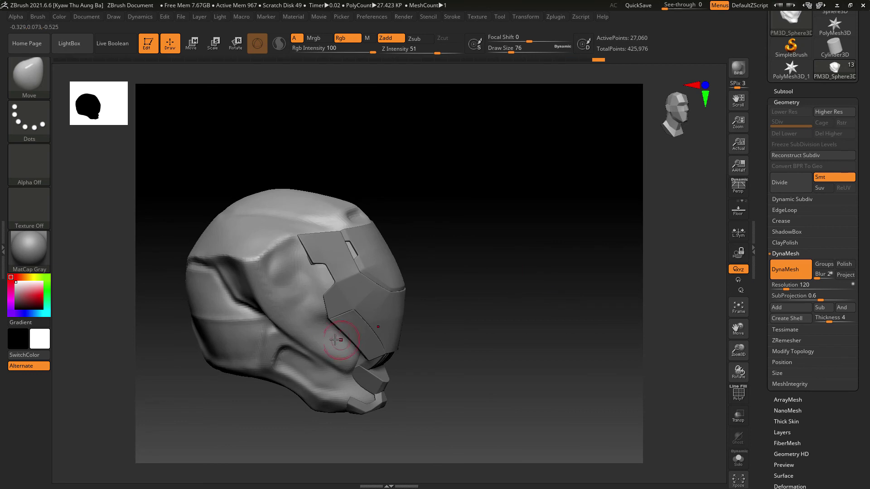
drag(335, 341, 331, 331)
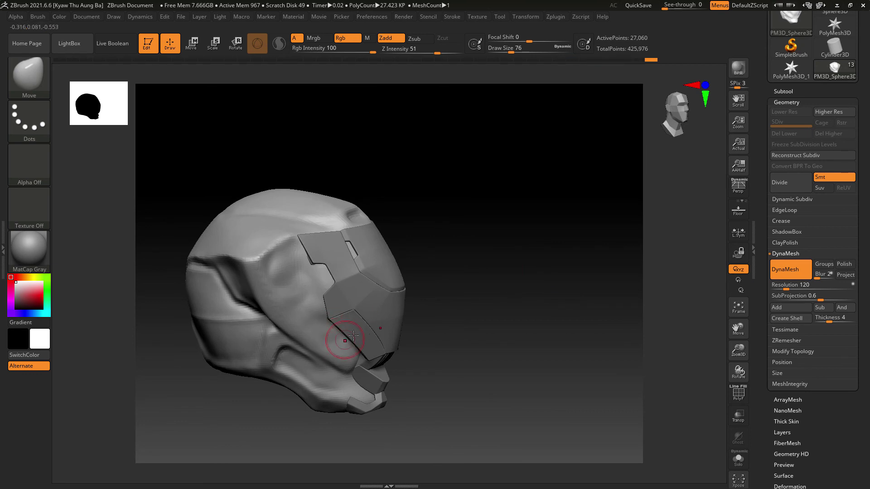
- Flatten the bumps on the inner surface of the flared side using the hPolish brush at draw size 116
right_drag(350, 340, 448, 274)
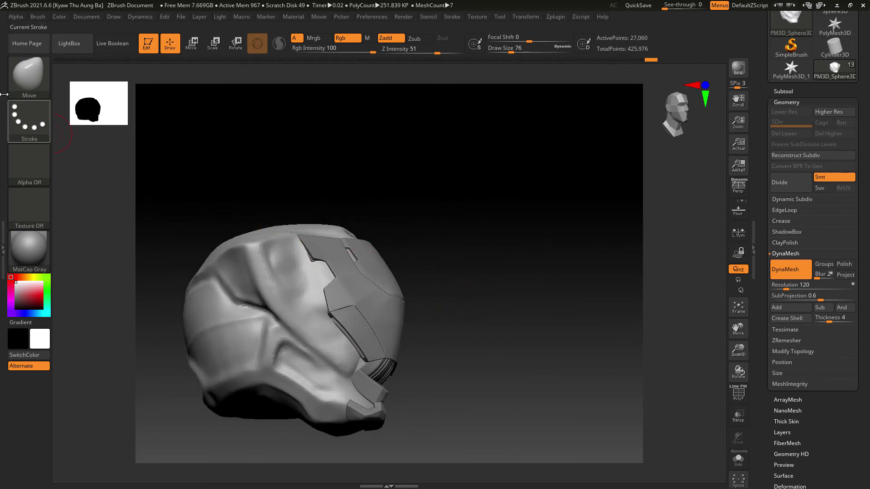
click(29, 74)
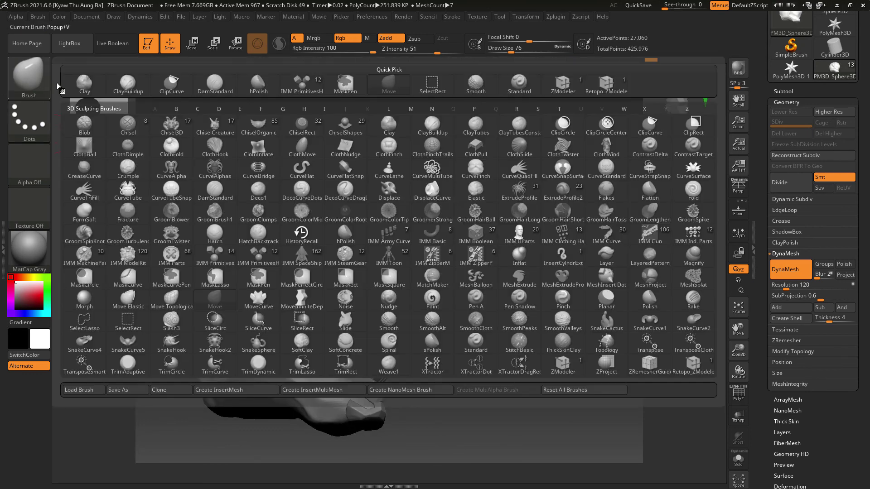
click(260, 86)
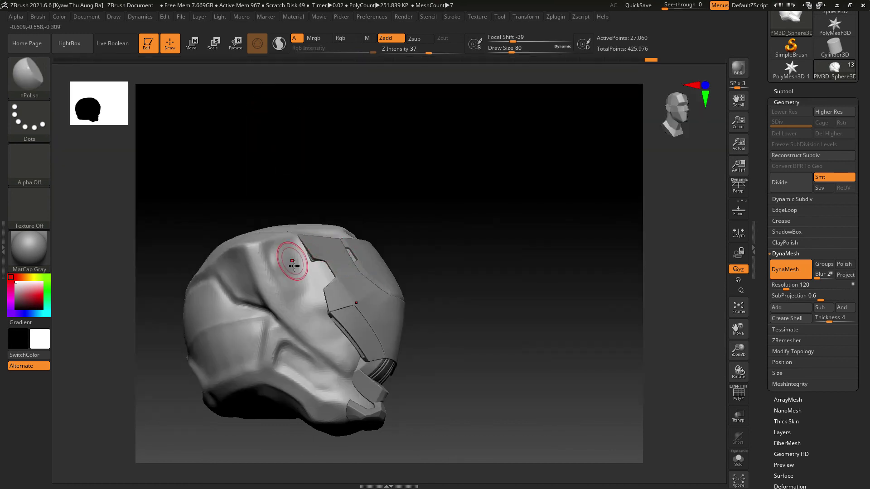
key(bracketright)
key(bracketright)
drag(293, 272, 283, 260)
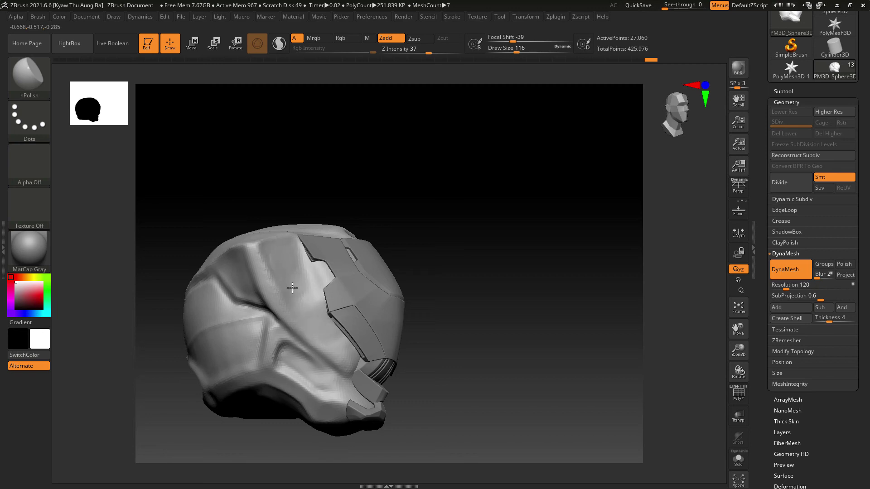
- Smooth and polish the flared side from its upper ridge down to the cheek beside the face plate
shift+drag(452, 206, 431, 214)
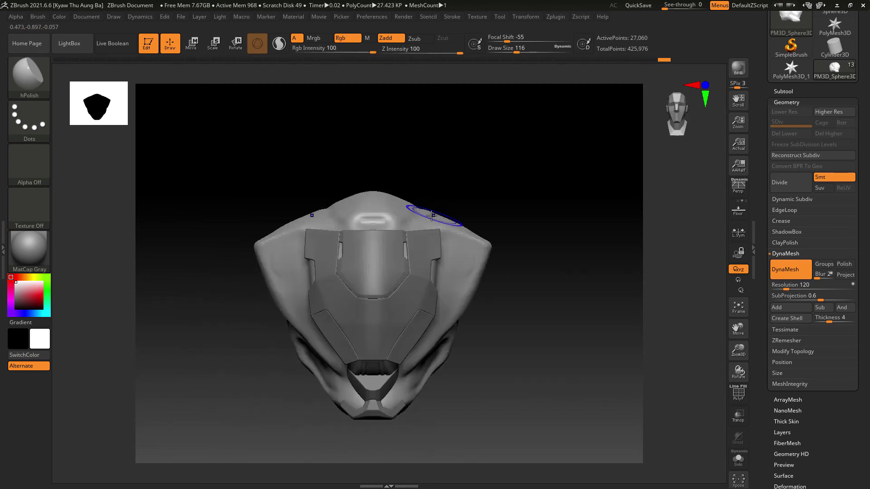
drag(514, 238, 489, 233)
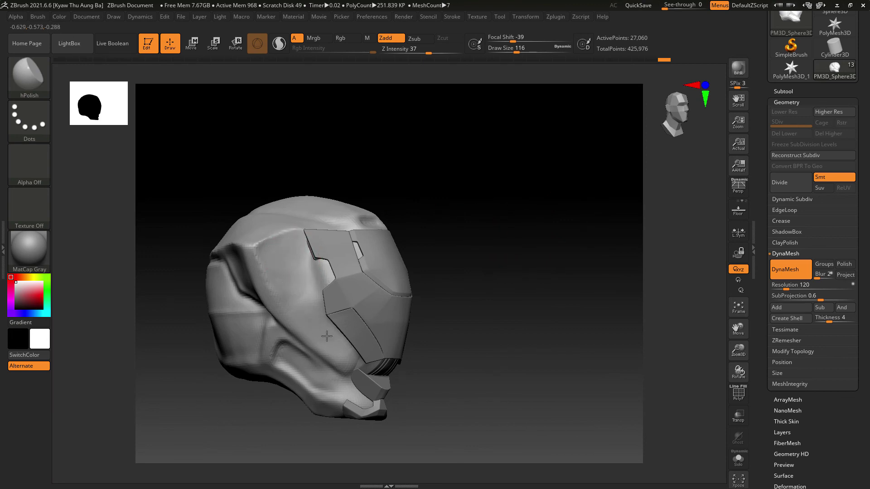
mouse_move(480, 195)
mouse_down()
mouse_move(497, 200)
mouse_move(476, 194)
mouse_up()
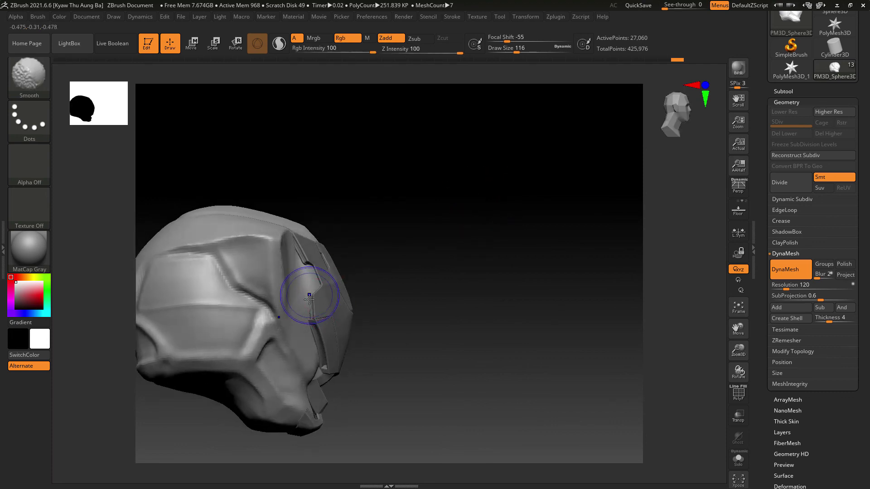
drag(346, 221, 386, 210)
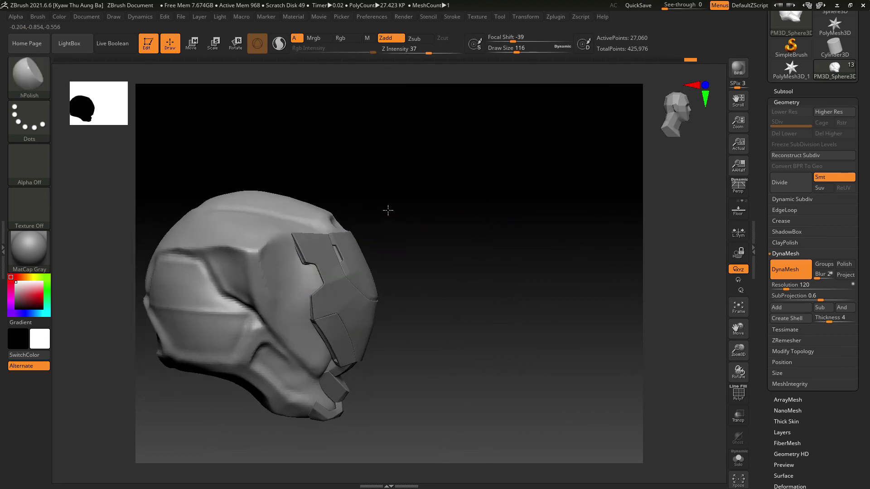
drag(460, 208, 284, 255)
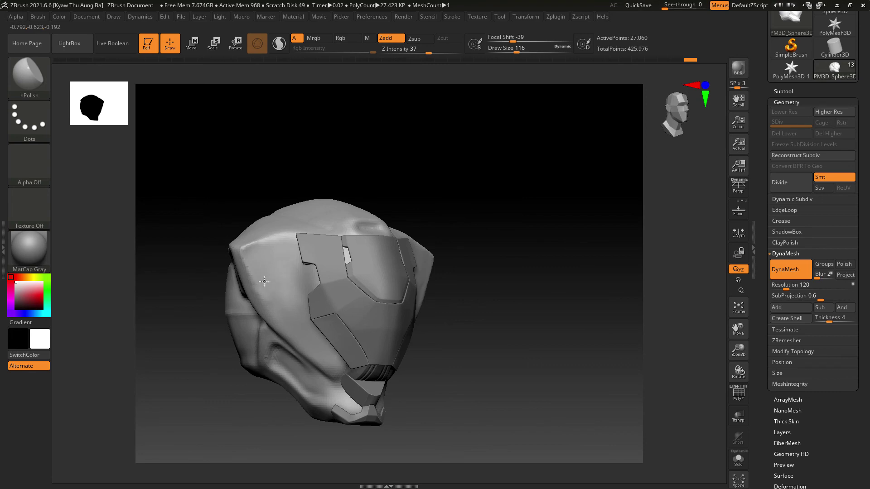
drag(485, 210, 521, 254)
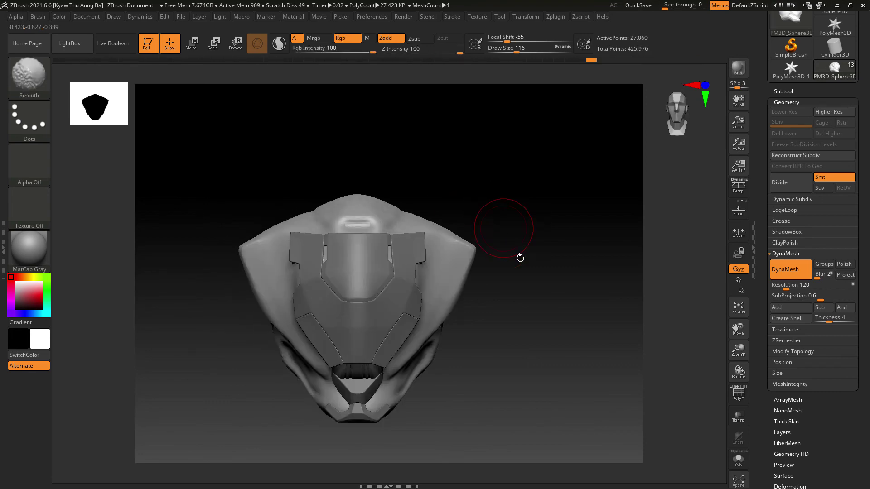
drag(459, 317, 465, 303)
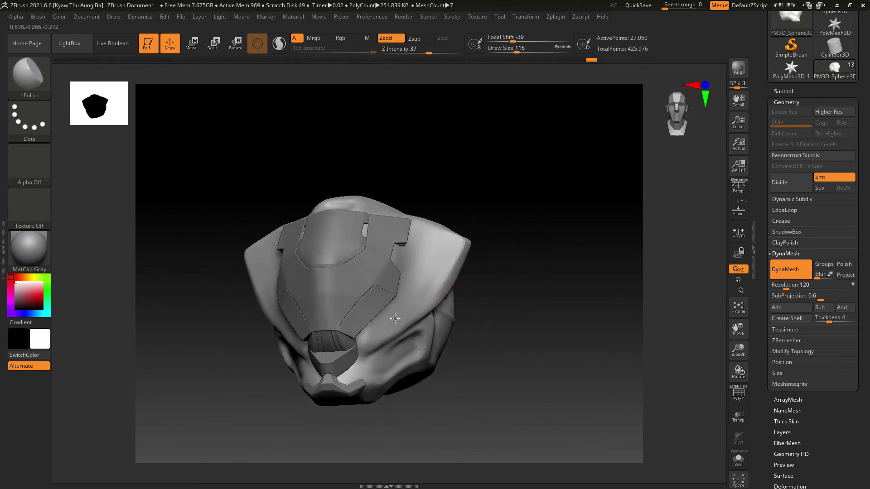
- Sculpt a hollow on the flared side beside the face plate's upper notch with the ClayBuildup brush and smooth it
drag(523, 246, 439, 234)
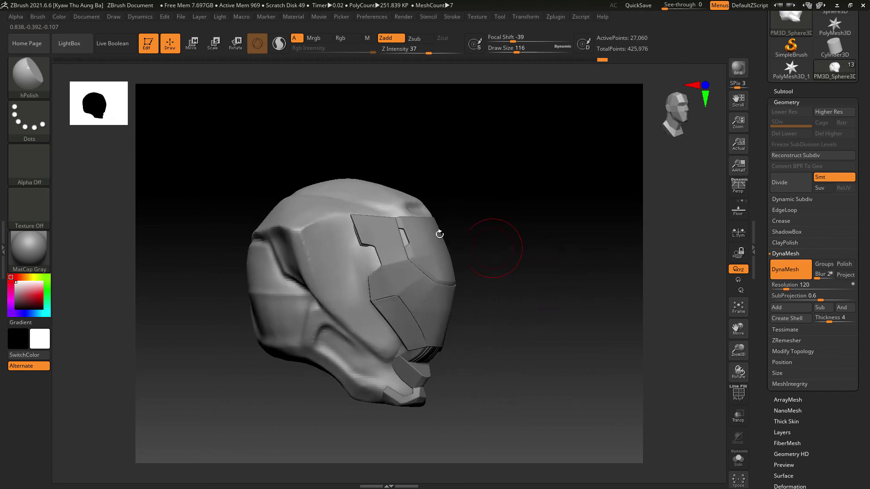
click(37, 81)
click(172, 86)
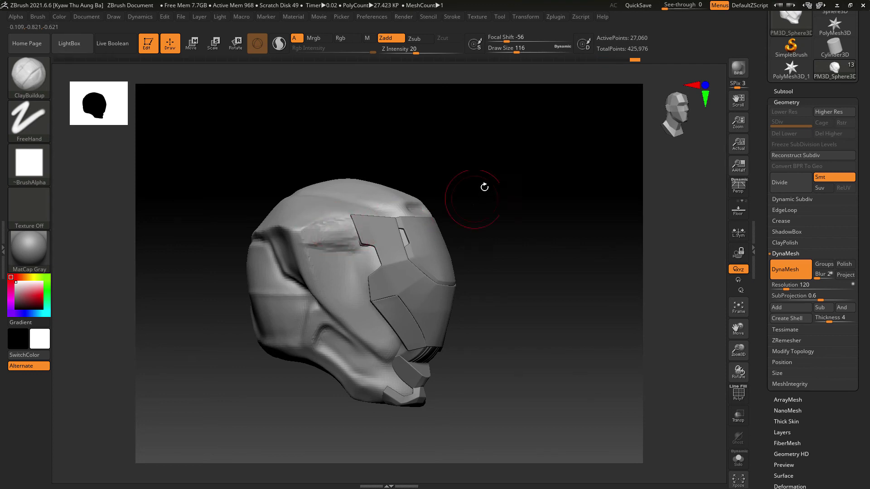
drag(484, 188, 422, 198)
mouse_move(344, 225)
shift+mouse_down()
mouse_move(349, 229)
mouse_move(337, 236)
shift+mouse_up()
drag(521, 156, 562, 174)
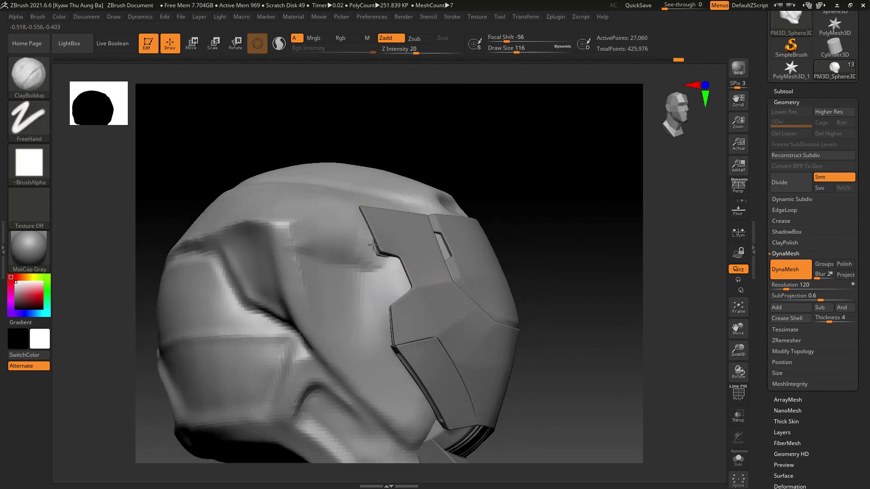
mouse_move(373, 244)
mouse_down()
mouse_move(347, 240)
mouse_move(383, 254)
mouse_move(360, 251)
mouse_up()
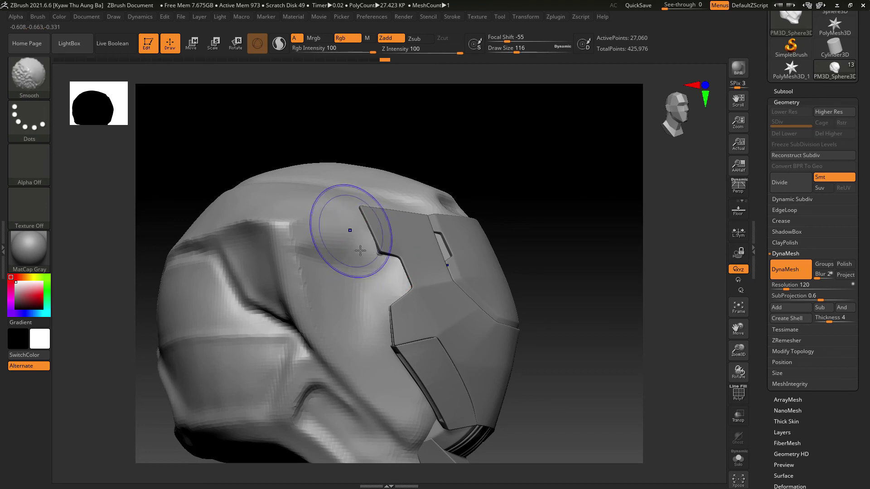
drag(489, 171, 438, 155)
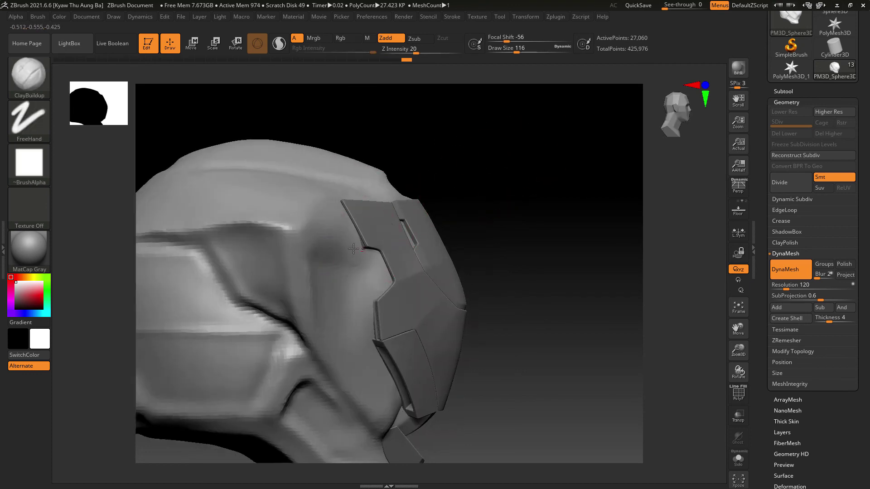
key(shift)
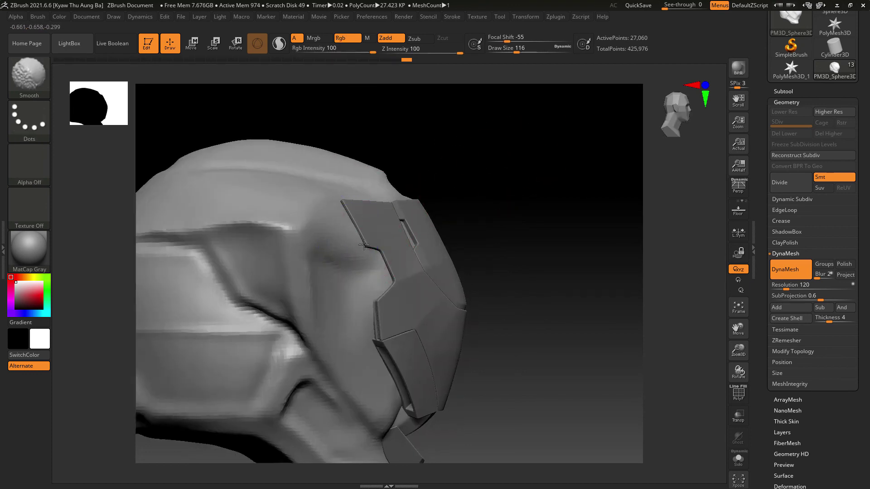
shift+drag(364, 245, 360, 250)
- Deepen the hollow on the flared side between the outer corner and the face plate with the ClayBuildup brush
drag(546, 213, 458, 188)
mouse_move(683, 284)
alt+mouse_down()
mouse_move(622, 191)
mouse_move(653, 208)
alt+mouse_up()
drag(601, 215, 632, 226)
mouse_move(297, 245)
mouse_down()
mouse_move(308, 227)
mouse_move(290, 241)
mouse_move(313, 226)
mouse_move(302, 247)
mouse_move(297, 236)
mouse_move(301, 242)
mouse_up()
drag(316, 228, 305, 238)
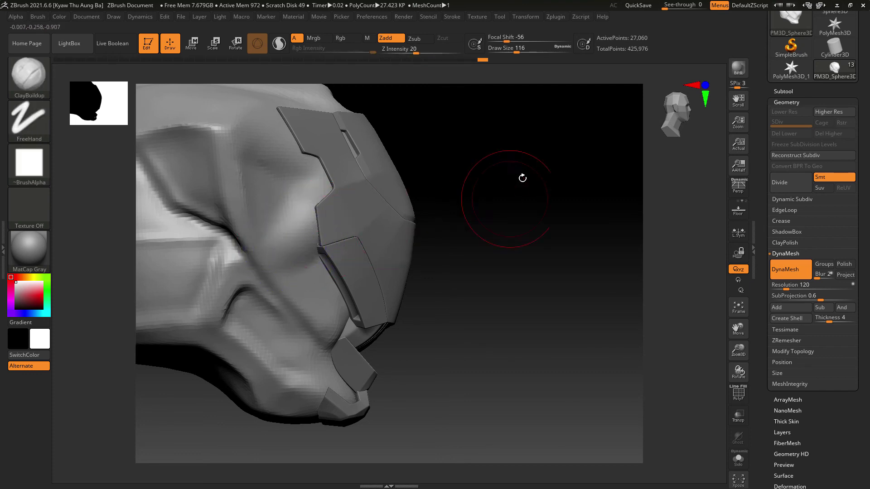
mouse_move(523, 176)
shift+mouse_down()
mouse_move(510, 186)
mouse_move(476, 181)
mouse_move(486, 177)
mouse_move(450, 141)
mouse_move(419, 138)
shift+mouse_up()
- Define the ridge from the flared side's outer corner to the face plate's upper corner with the DamStandard brush
click(28, 81)
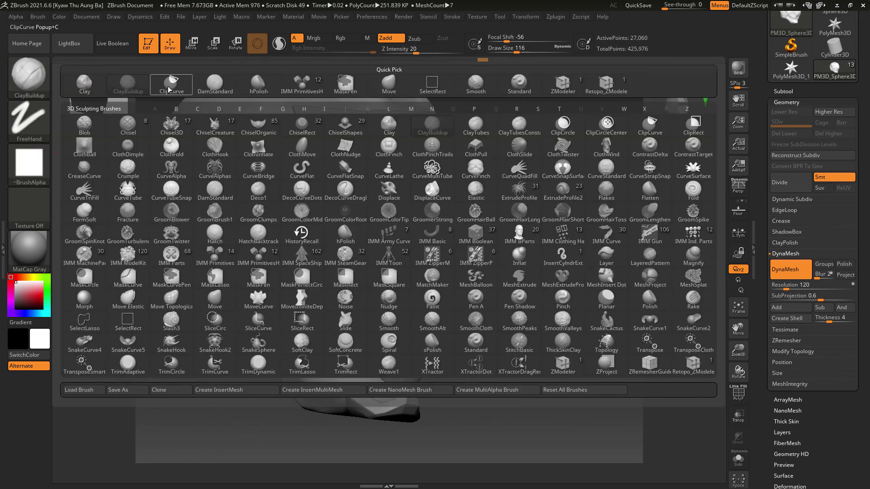
key(d)
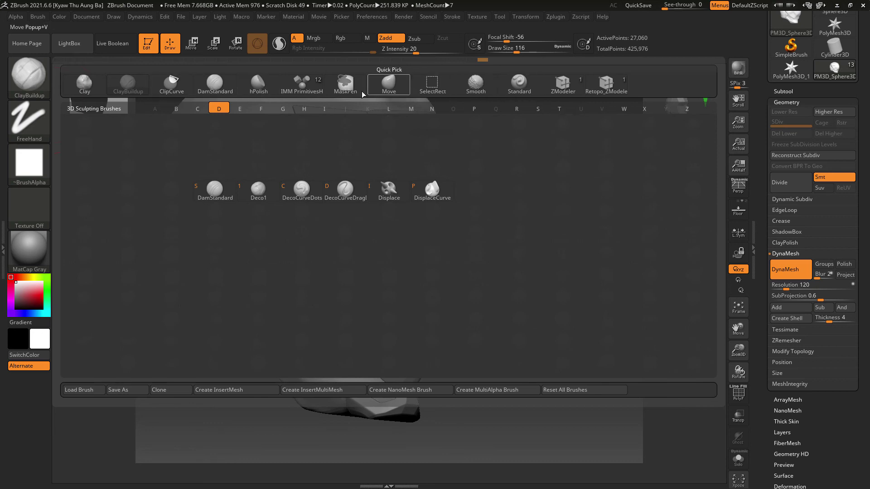
click(223, 87)
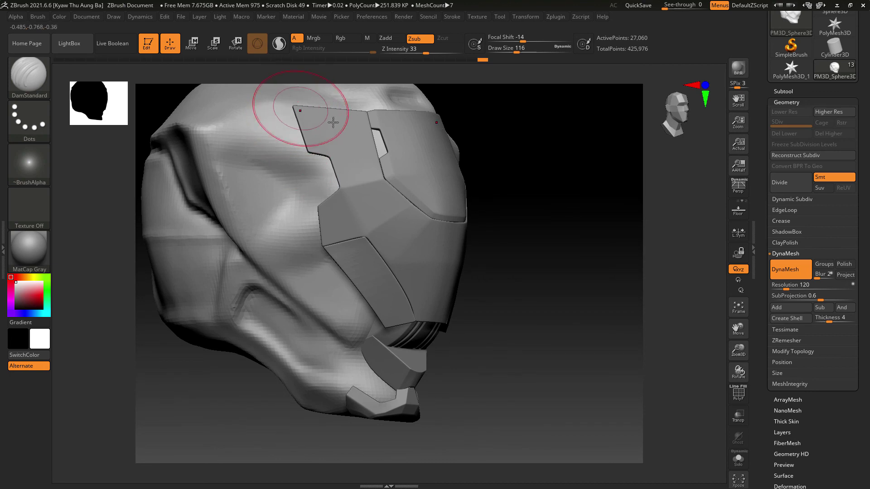
mouse_move(519, 174)
mouse_down()
mouse_move(547, 190)
mouse_move(547, 200)
mouse_up()
drag(237, 177, 308, 147)
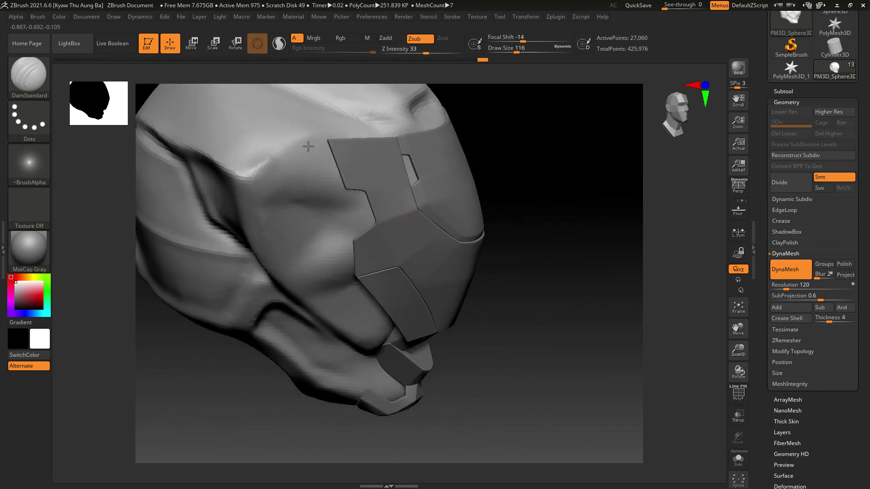
key(ctrl)
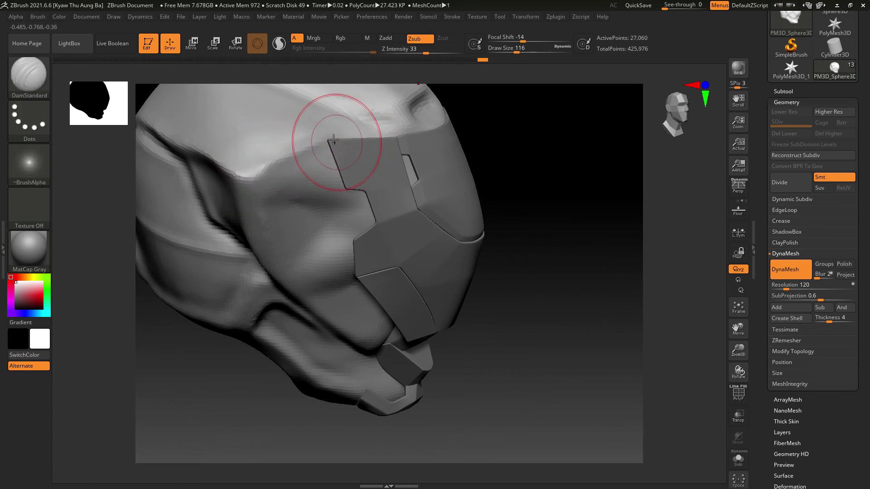
- Refine and smooth the surface just below the upper ridge, beside the face plate's upper corner
drag(508, 181, 553, 175)
drag(671, 232, 399, 156)
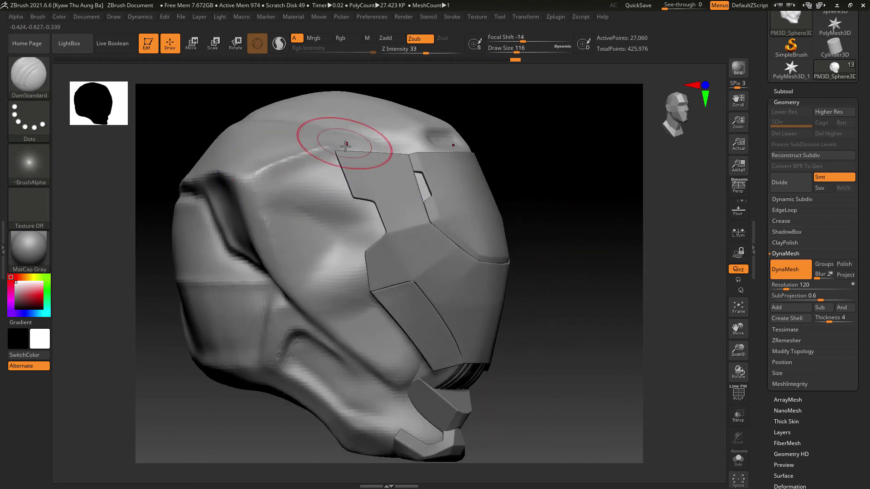
mouse_move(281, 164)
shift+mouse_down()
mouse_move(301, 150)
mouse_move(327, 167)
shift+mouse_up()
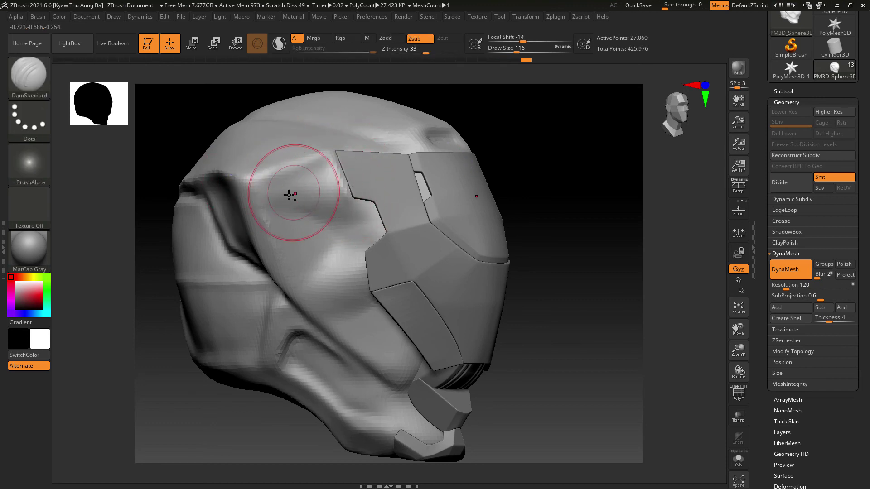
key(shift)
shift+drag(292, 174, 336, 181)
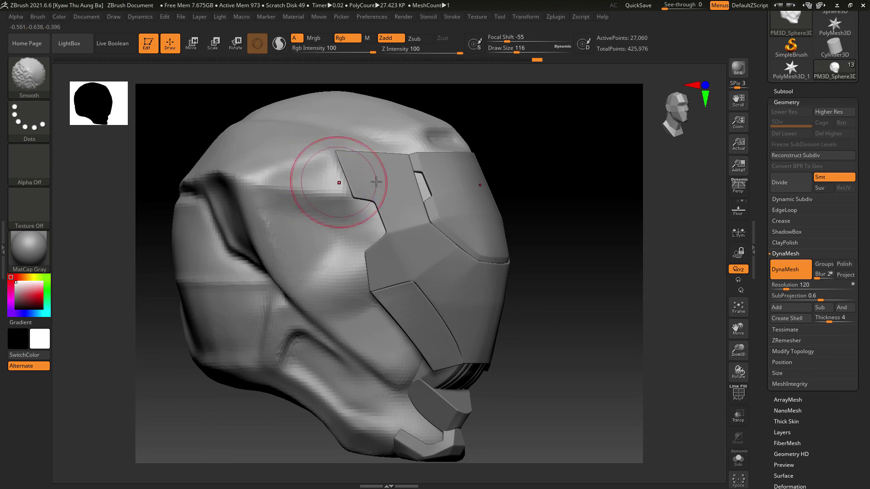
- Carve a crease from the face plate's side corner back to the diagonal cheek groove with the DamStandard brush
mouse_move(569, 191)
mouse_down()
mouse_move(553, 171)
mouse_move(553, 202)
mouse_move(596, 191)
mouse_move(621, 206)
mouse_move(598, 199)
mouse_up()
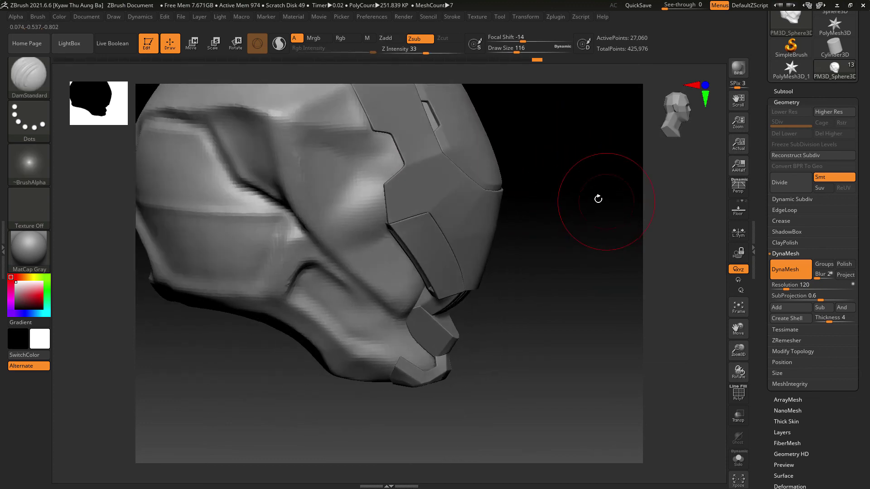
drag(384, 187, 343, 220)
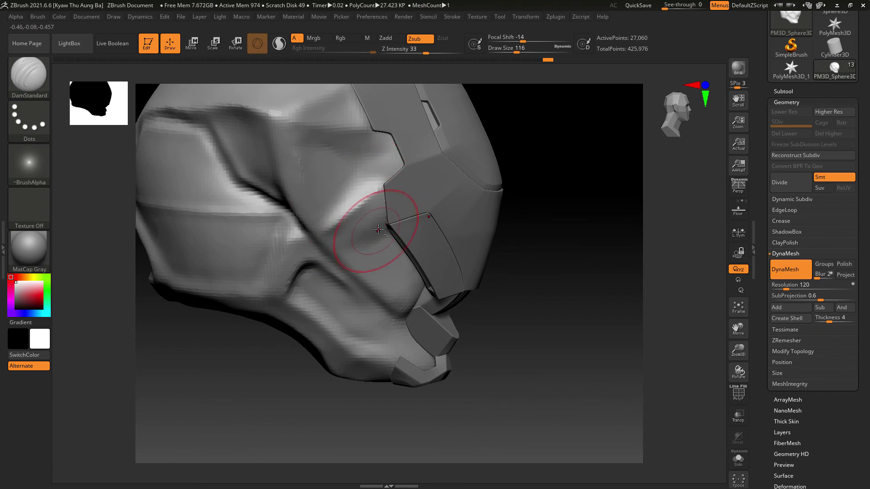
key(ctrl+z)
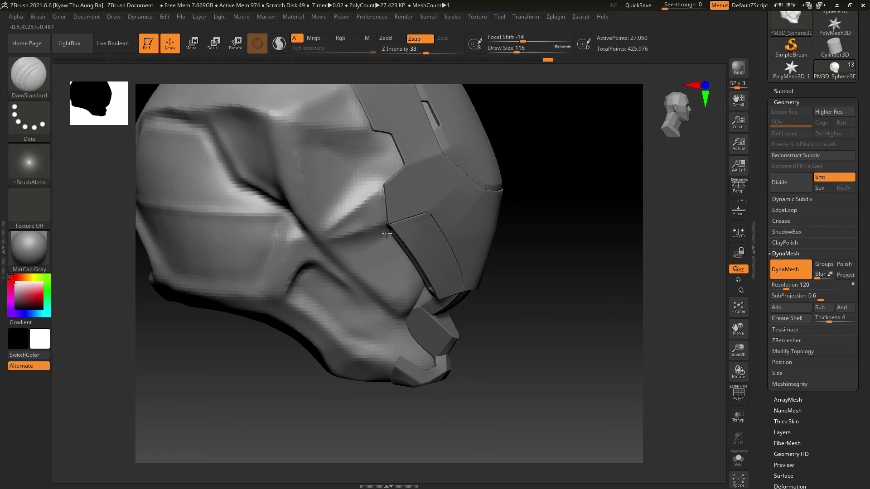
drag(603, 196, 494, 197)
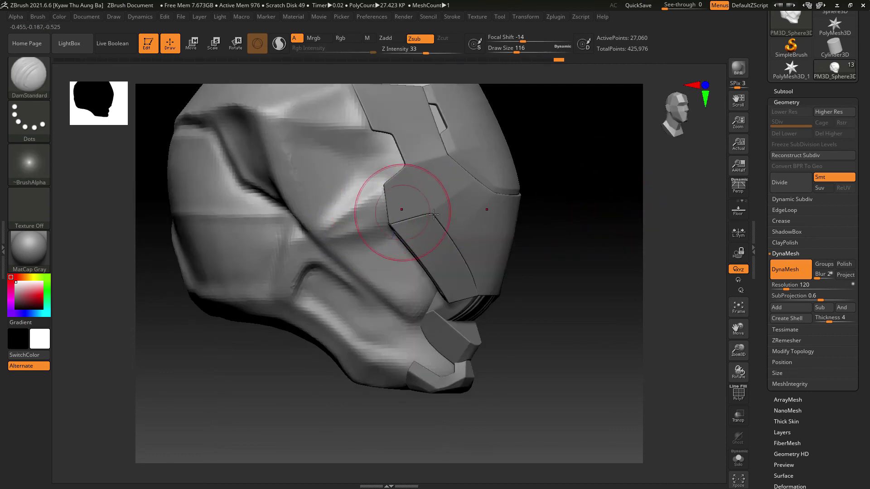
drag(583, 206, 559, 184)
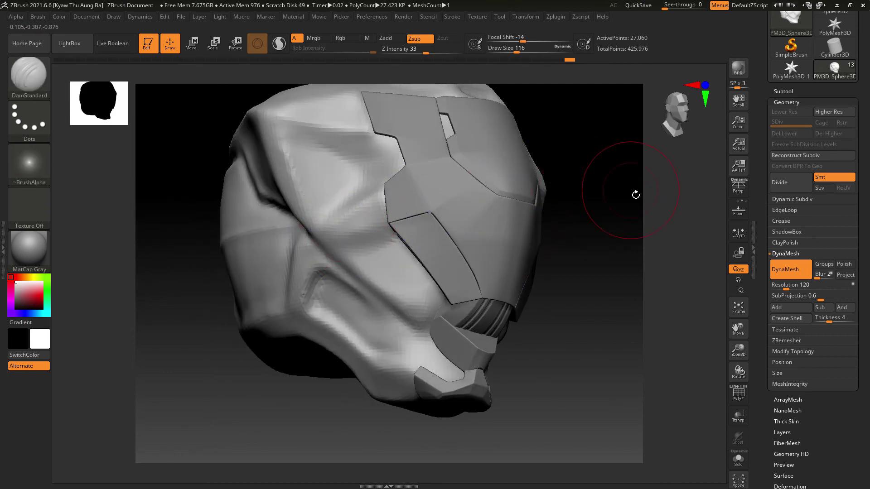
- Carve a crease from the face plate's upper notch back to the flared side's outer corner
mouse_move(635, 194)
mouse_down()
mouse_move(625, 206)
mouse_move(685, 233)
mouse_move(675, 236)
mouse_up()
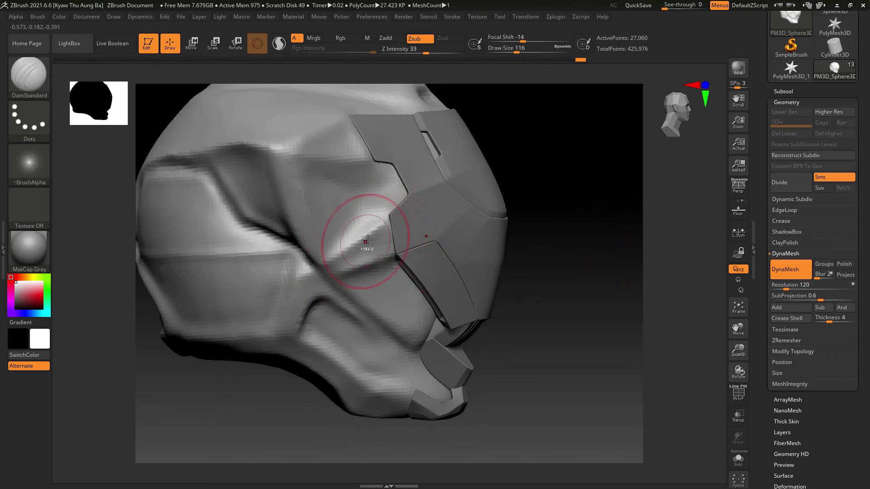
drag(550, 185, 528, 183)
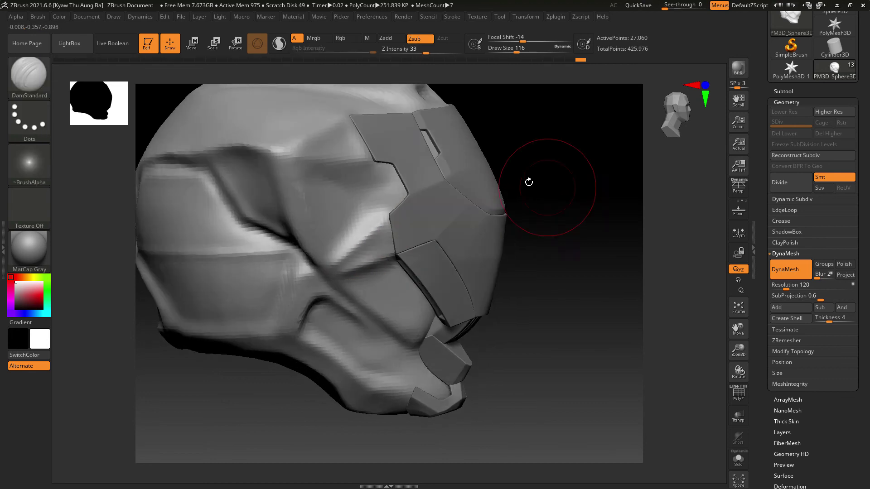
drag(573, 206, 547, 196)
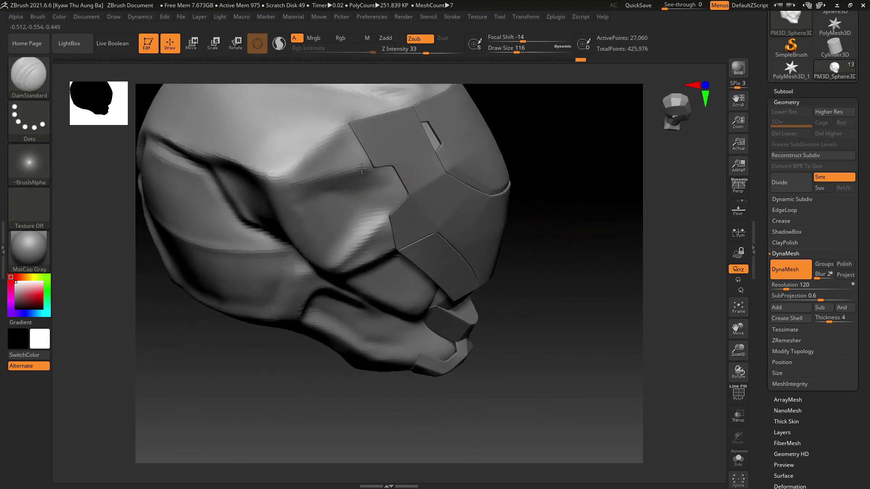
mouse_move(278, 176)
mouse_down()
mouse_move(324, 158)
mouse_move(352, 128)
mouse_move(265, 183)
mouse_up()
key(ctrl+z)
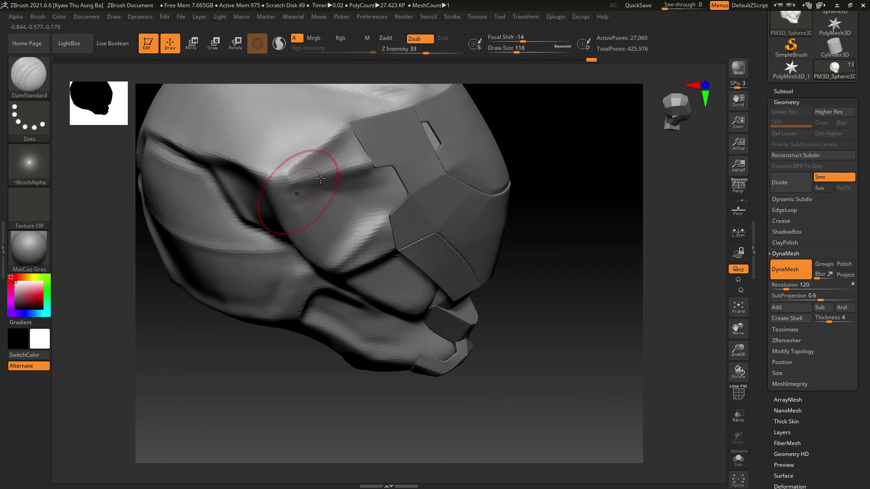
- Carve two creases from the flared side's outer corner and the cheek groove so they meet beside the face plate
drag(582, 146, 539, 154)
drag(287, 178, 372, 232)
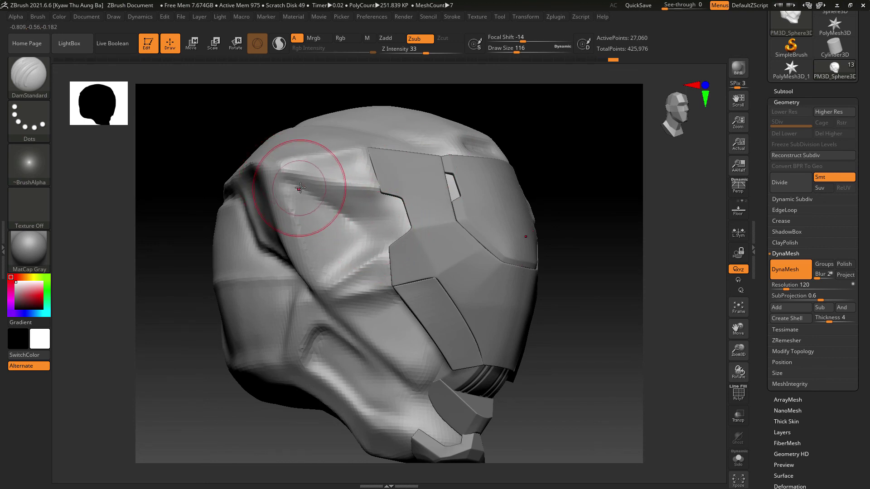
key(ctrl+z)
drag(297, 187, 368, 223)
drag(320, 282, 372, 239)
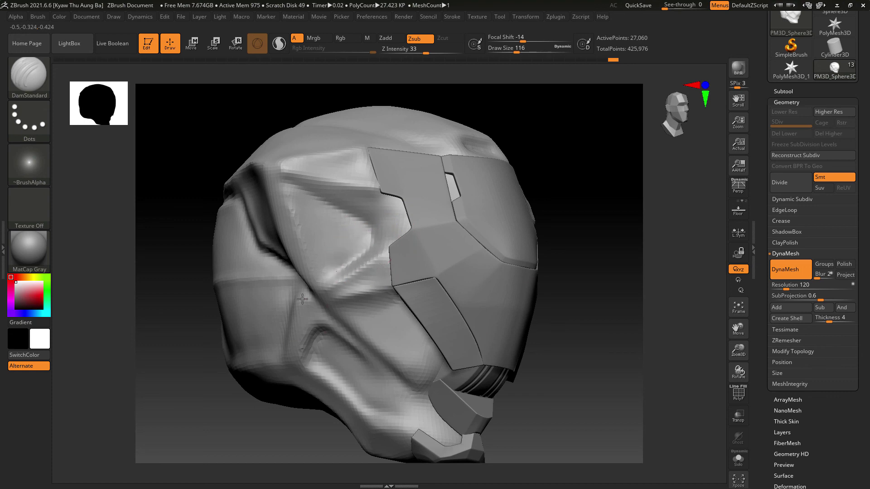
mouse_move(583, 227)
mouse_down()
mouse_move(608, 231)
mouse_move(509, 184)
mouse_up()
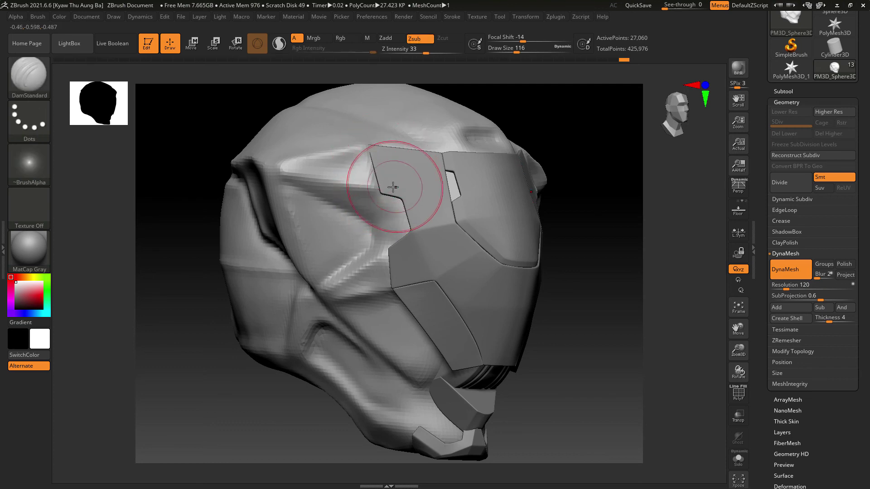
- Rework the crease running down from the face plate's upper notch on the flared side with the DamStandard brush
mouse_move(566, 204)
shift+mouse_down()
mouse_move(600, 198)
mouse_move(583, 202)
mouse_move(601, 220)
mouse_move(596, 248)
mouse_move(671, 293)
mouse_move(544, 201)
shift+mouse_up()
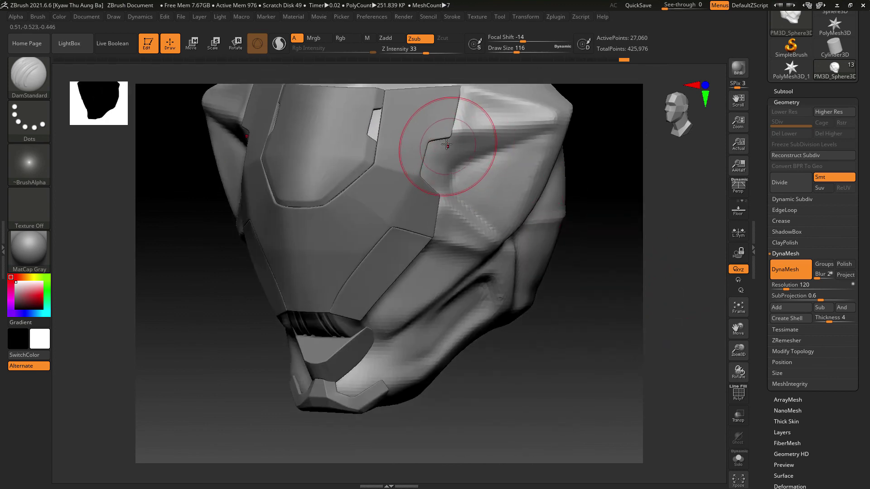
drag(453, 139, 460, 174)
key(ctrl+z)
key(ctrl+z)
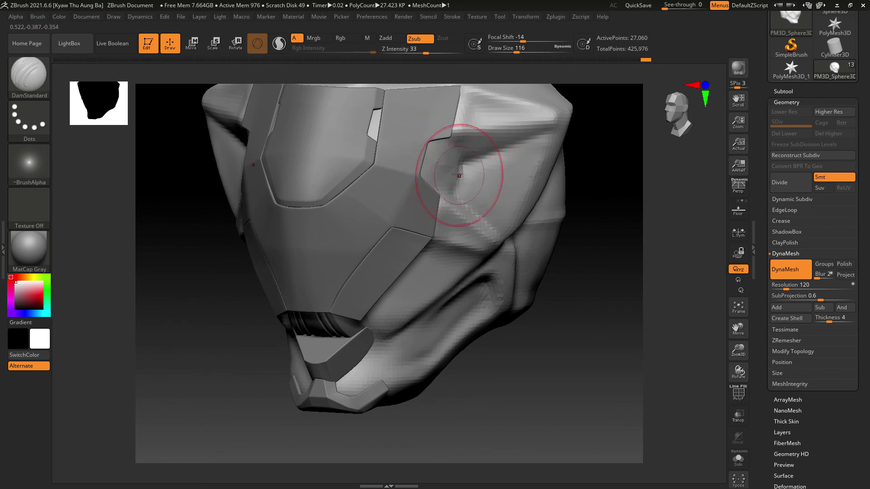
- Carve the cheek edge between the face plate's lower corner and the mouth piece with the DamStandard brush
mouse_move(611, 242)
mouse_down()
mouse_move(571, 214)
mouse_move(593, 229)
mouse_move(589, 187)
mouse_up()
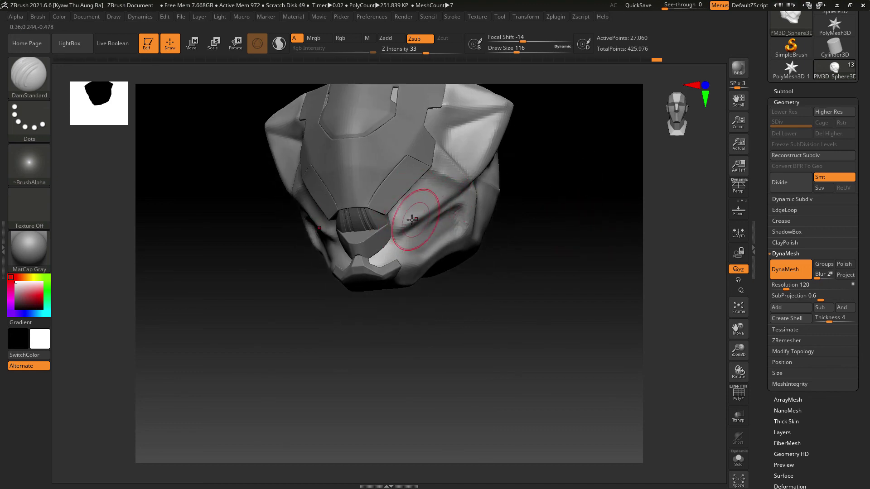
drag(412, 220, 402, 229)
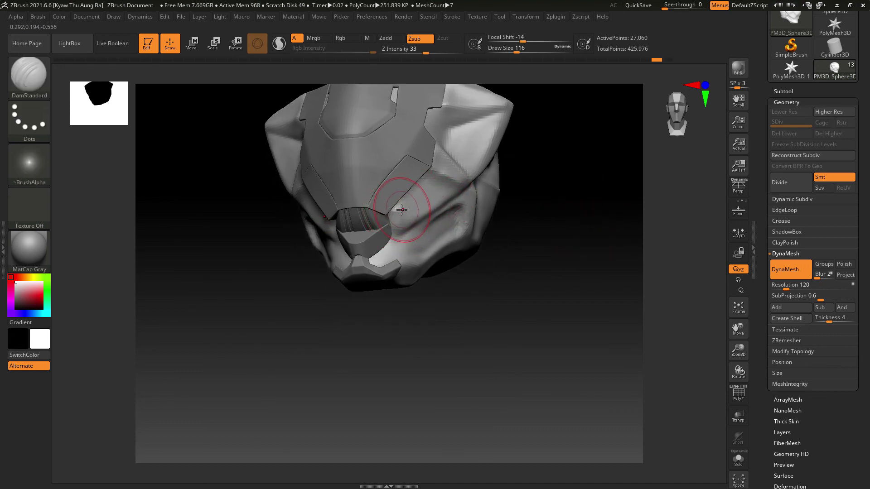
key(shift)
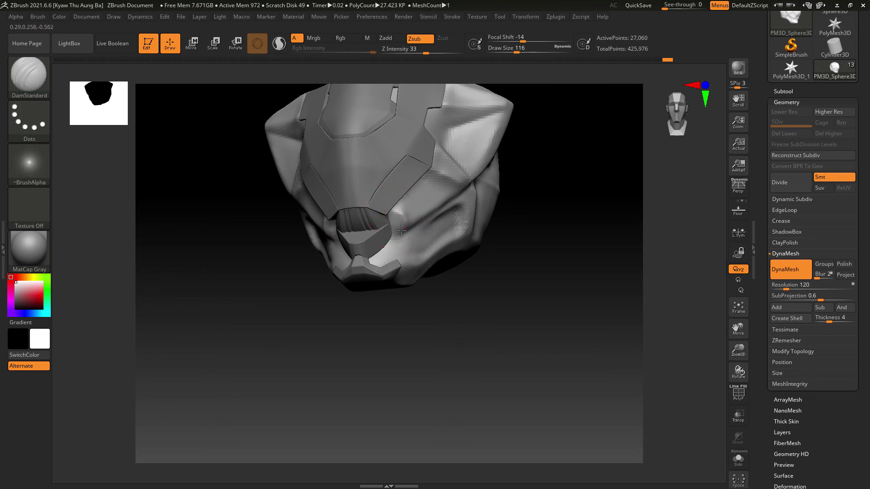
drag(521, 213, 485, 219)
key(shift)
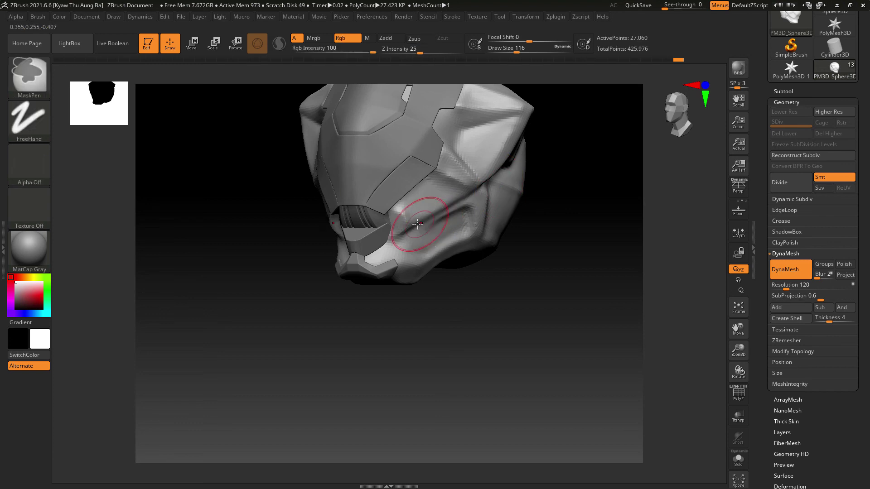
- Deepen the diagonal cheek groove toward the flared side and smooth its front end beside the mouth piece
drag(417, 227, 479, 177)
shift+drag(439, 211, 407, 224)
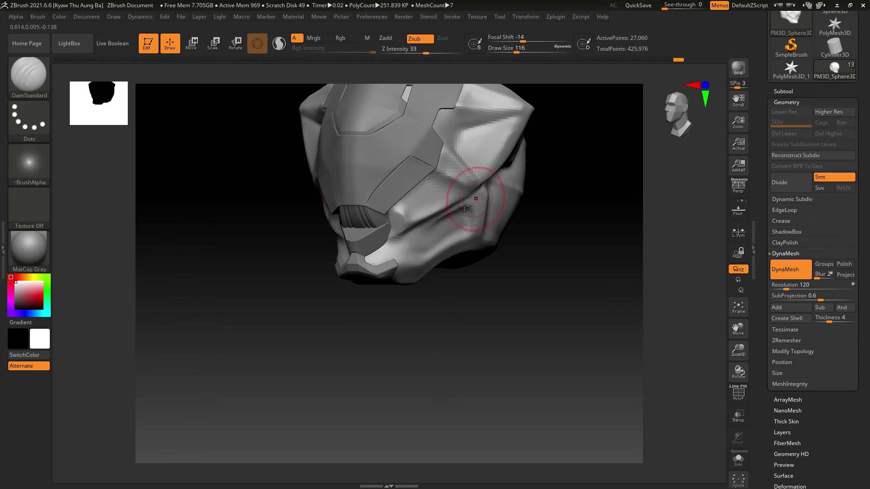
mouse_move(518, 263)
mouse_down()
mouse_move(480, 243)
mouse_move(530, 232)
mouse_up()
mouse_move(600, 267)
mouse_down()
mouse_move(632, 321)
mouse_move(596, 366)
mouse_up()
mouse_move(396, 207)
shift+mouse_down()
mouse_move(374, 227)
mouse_move(389, 223)
mouse_move(396, 240)
shift+mouse_up()
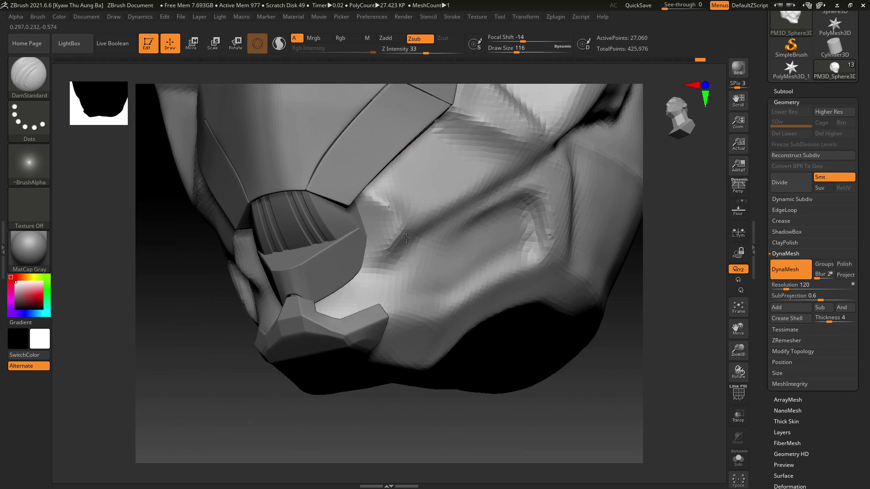
- Extend the diagonal cheek groove toward the flared side and smooth the cheek surface beside the face plate's lower corner
shift+drag(423, 232, 416, 230)
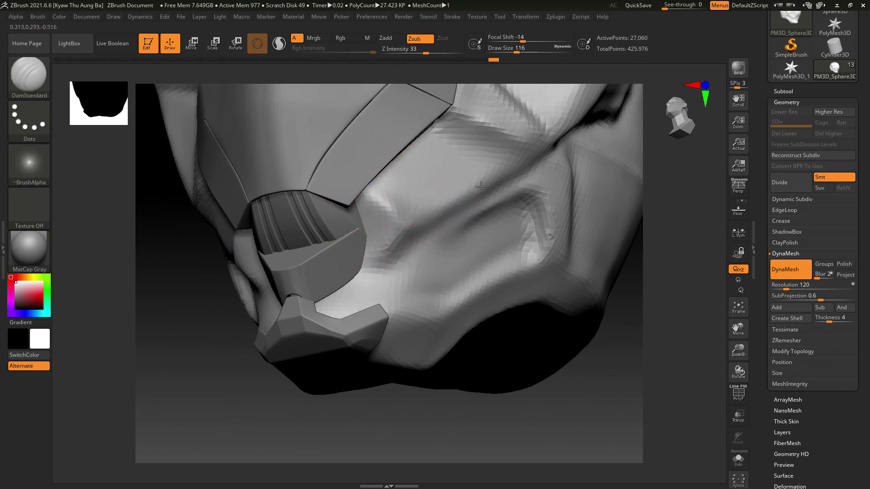
drag(481, 187, 513, 167)
shift+drag(398, 199, 413, 193)
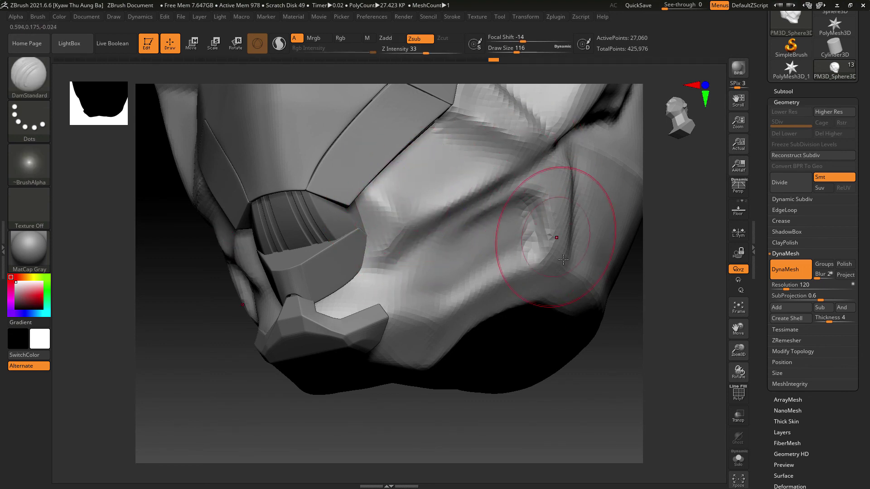
alt+drag(659, 289, 641, 282)
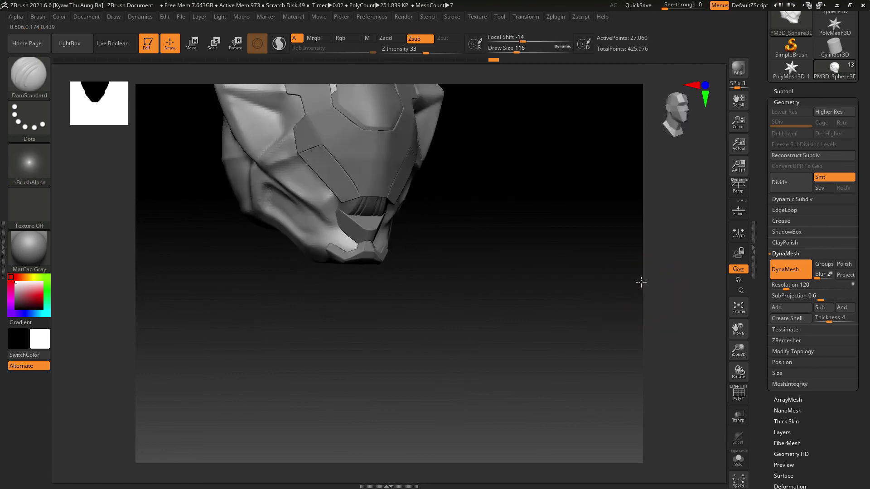
right_drag(641, 282, 618, 289)
alt+right_drag(590, 222, 630, 273)
shift+drag(321, 208, 347, 195)
mouse_move(539, 179)
right_down()
mouse_move(523, 164)
mouse_move(616, 239)
mouse_move(607, 272)
right_up()
- Flatten the flared side's upper ridge and the facet beside the face plate with the hPolish brush, reducing the draw size to about 37
click(35, 68)
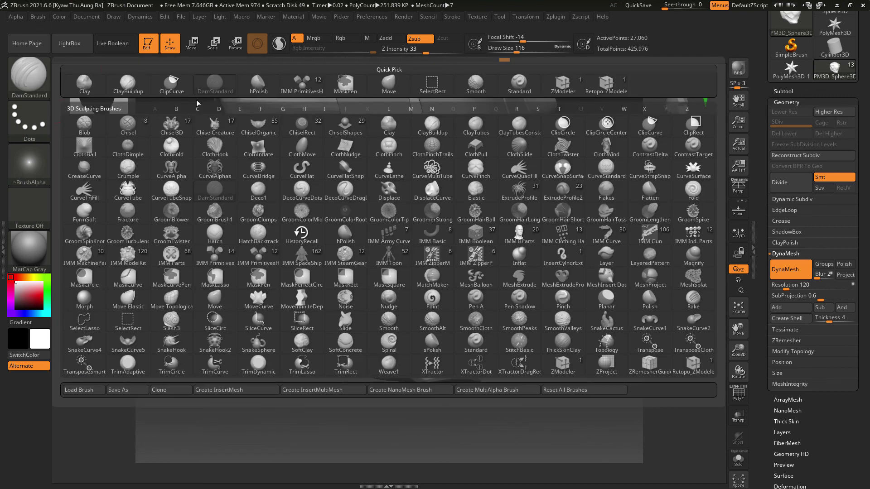
click(250, 87)
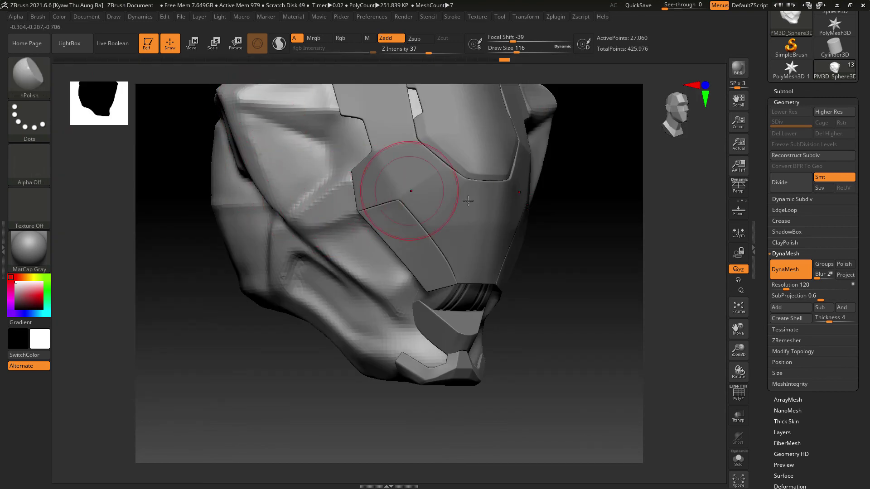
right_drag(562, 176, 593, 205)
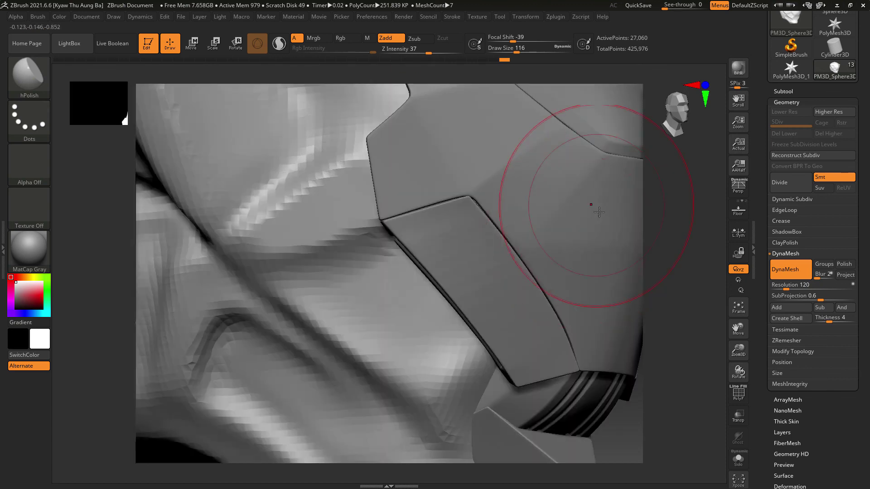
ctrl+right_drag(668, 278, 651, 272)
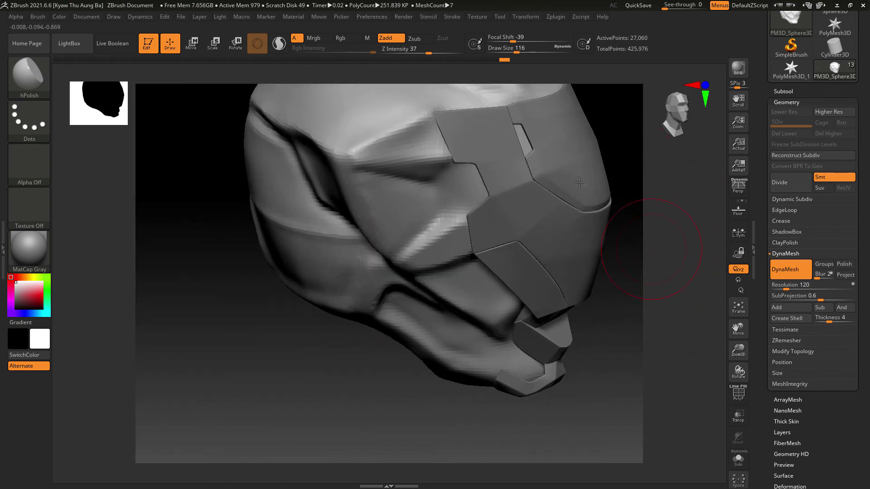
mouse_move(419, 140)
mouse_down()
mouse_move(429, 137)
mouse_move(365, 156)
mouse_up()
right_drag(666, 250, 660, 210)
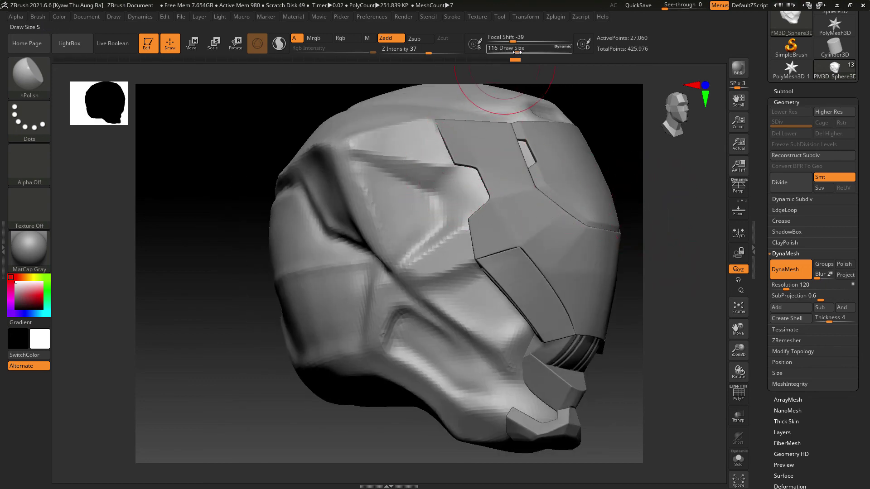
drag(516, 52, 503, 49)
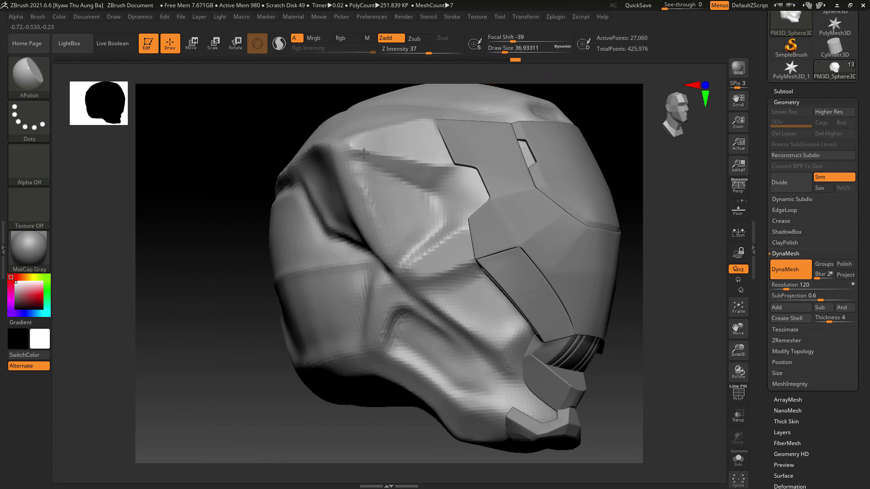
drag(430, 182, 476, 193)
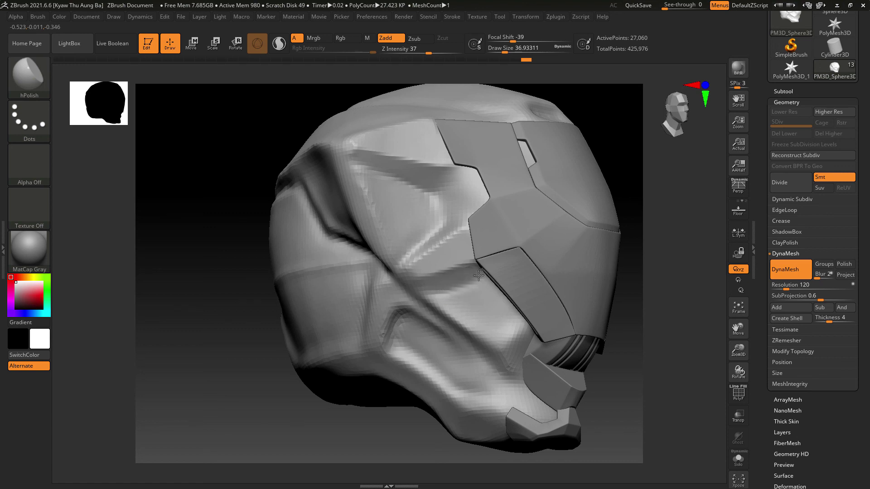
- Smooth the cheek edge along the face plate's lower panel and polish the facets where the side creases meet
drag(666, 231, 598, 216)
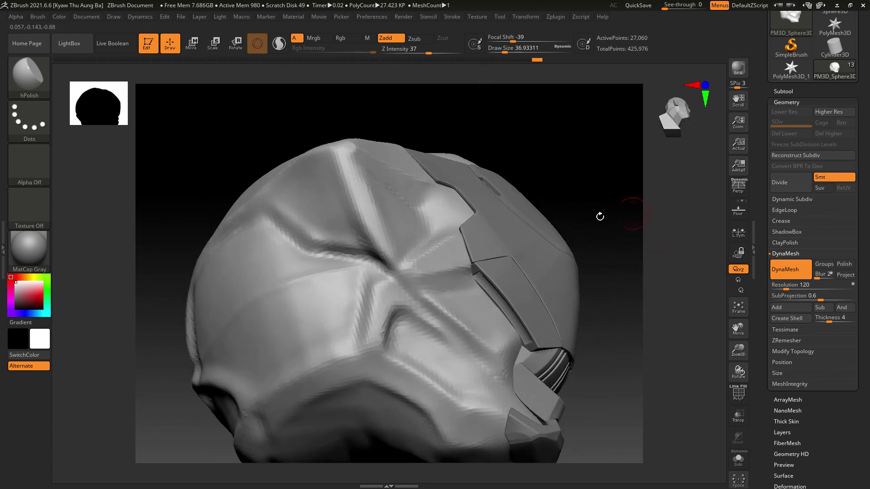
key(shift)
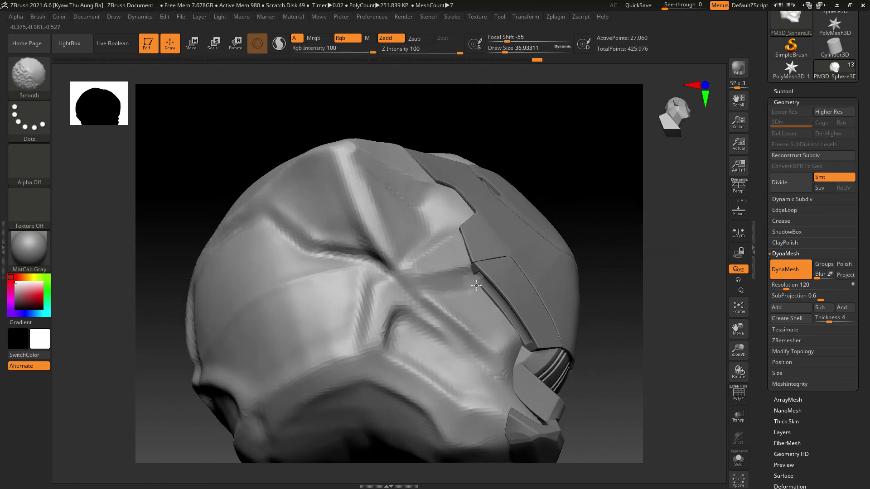
mouse_move(490, 282)
mouse_down()
mouse_move(479, 276)
mouse_move(472, 287)
mouse_move(496, 272)
mouse_up()
drag(639, 214, 651, 243)
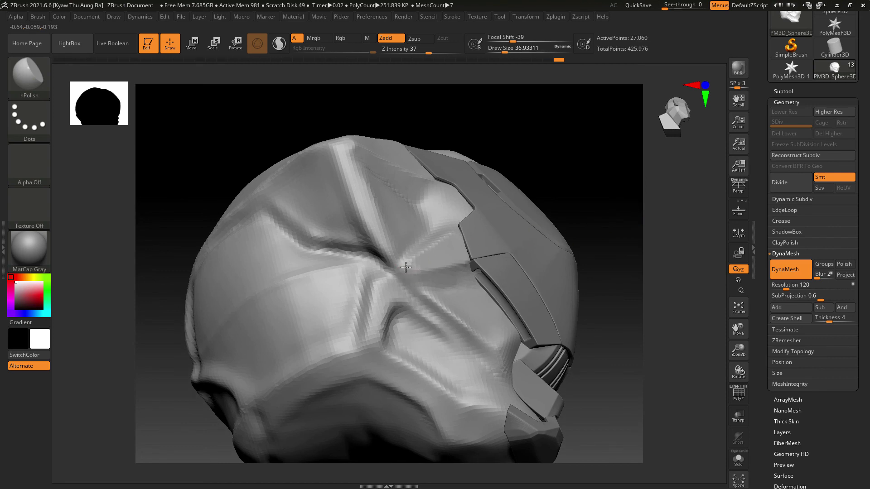
drag(680, 161, 635, 198)
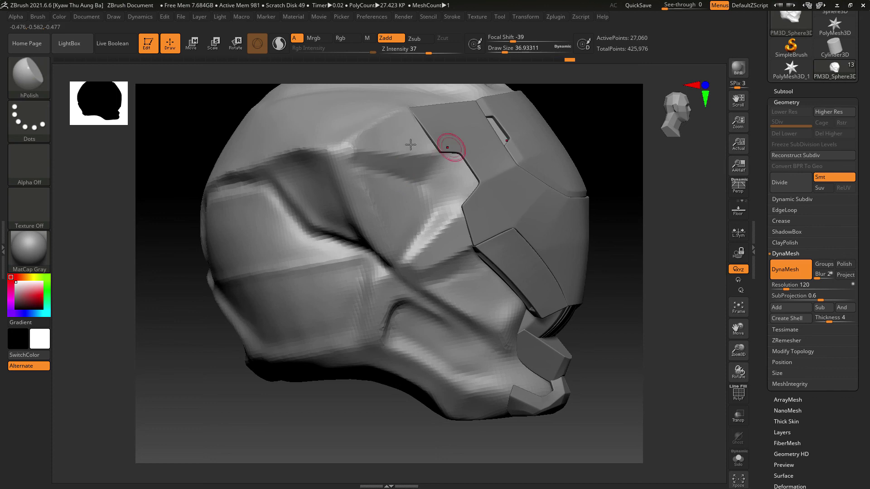
drag(628, 152, 637, 186)
mouse_move(638, 186)
alt+mouse_down()
mouse_move(633, 172)
mouse_move(621, 190)
alt+mouse_up()
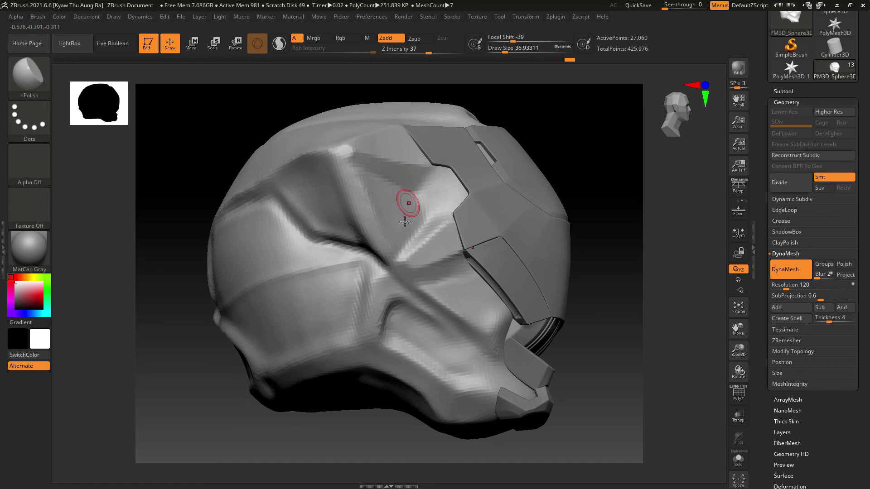
- Flatten the flared side's rear edge into a bevel with the hPolish brush at a draw size of about 65, undoing one stroke
key(bracketright)
drag(377, 232, 355, 205)
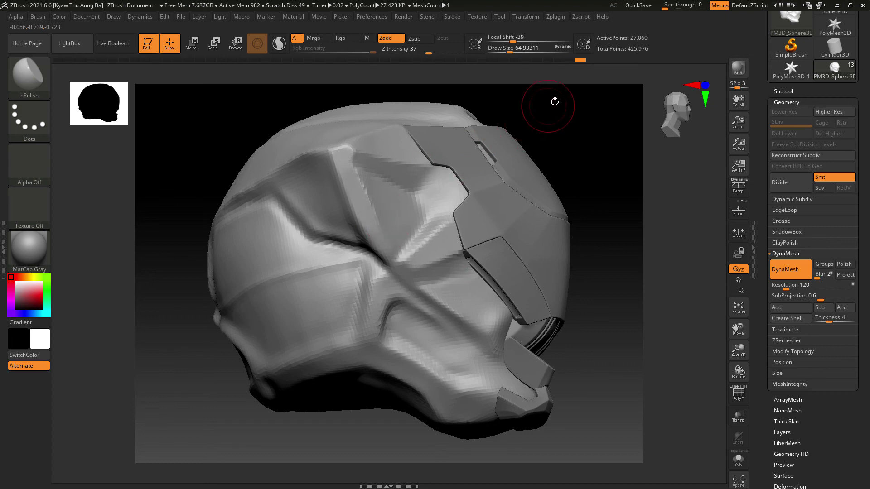
drag(553, 97, 532, 123)
key(ctrl+z)
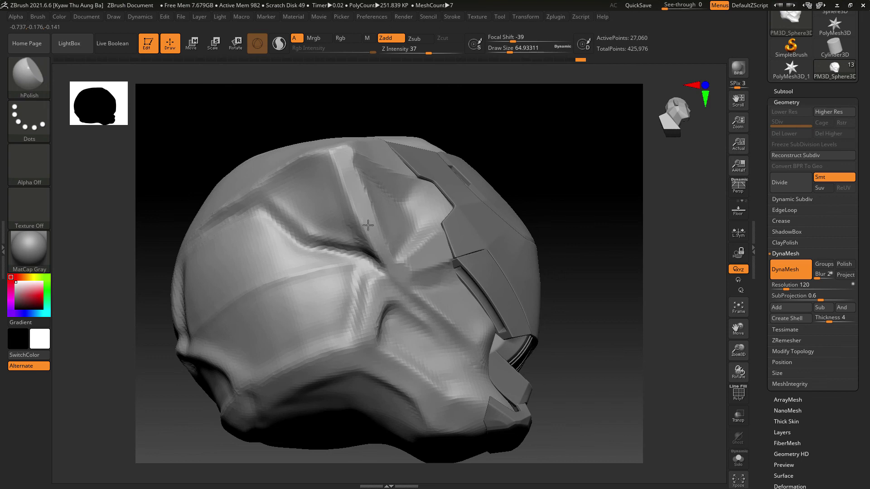
drag(501, 167, 476, 145)
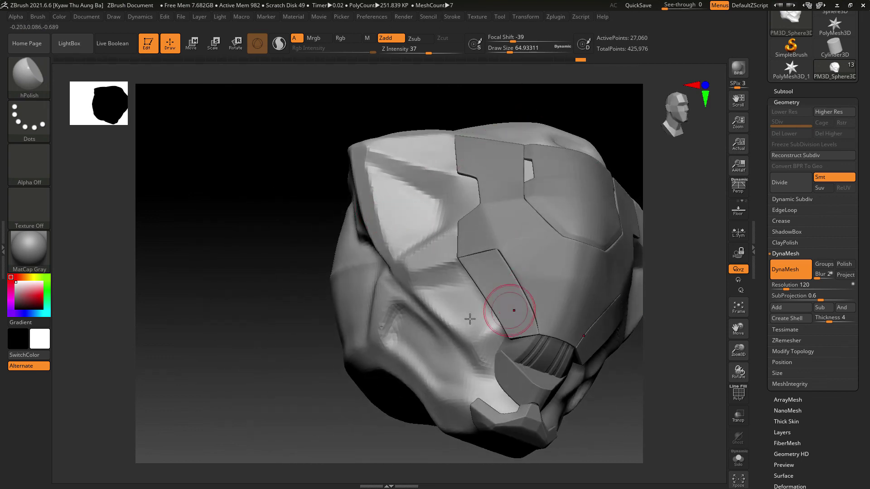
drag(686, 261, 662, 236)
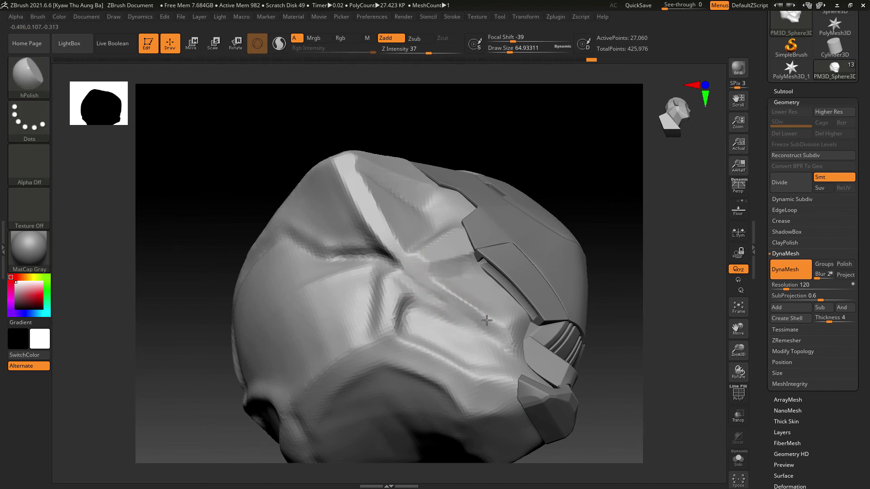
- Polish the ridge above the diagonal cheek groove and flatten its front end between the face plate and the mouth piece
drag(625, 264, 547, 262)
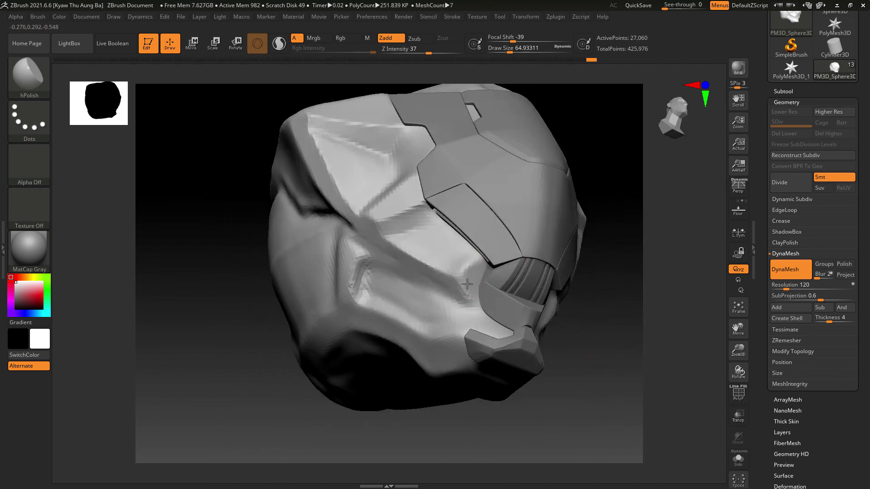
mouse_move(589, 265)
mouse_down()
mouse_move(624, 275)
mouse_move(484, 263)
mouse_up()
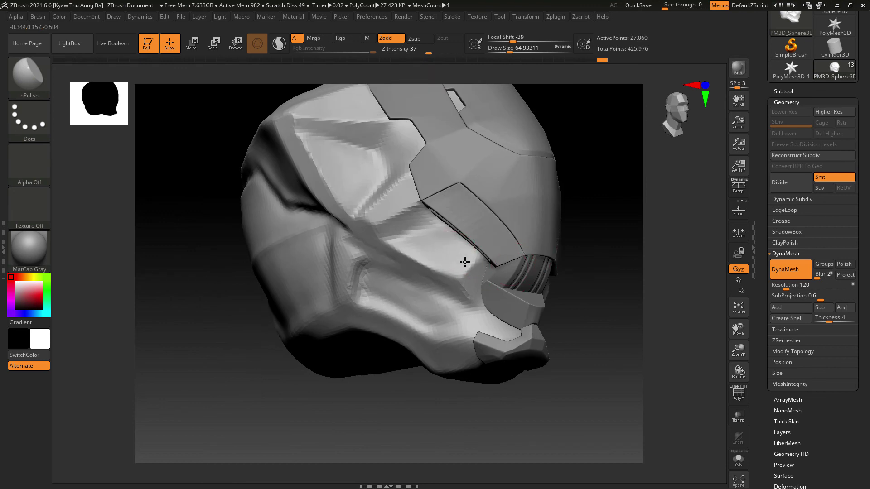
key(f)
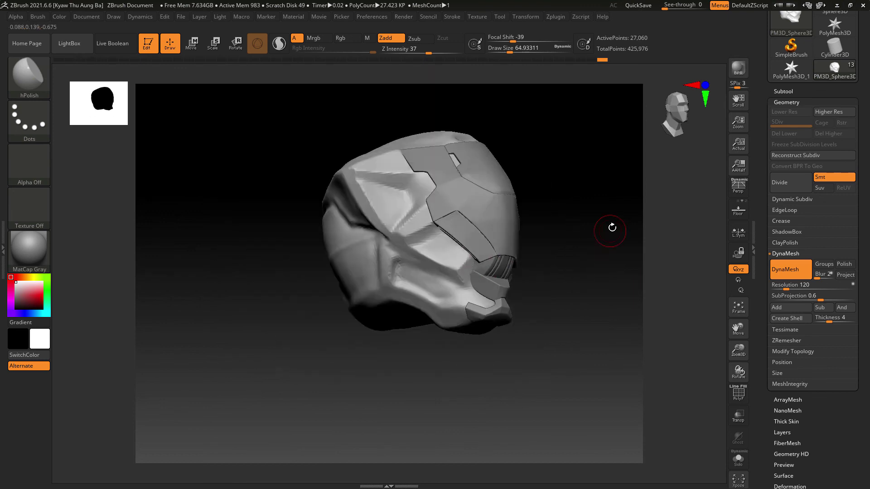
drag(611, 227, 608, 208)
key(f)
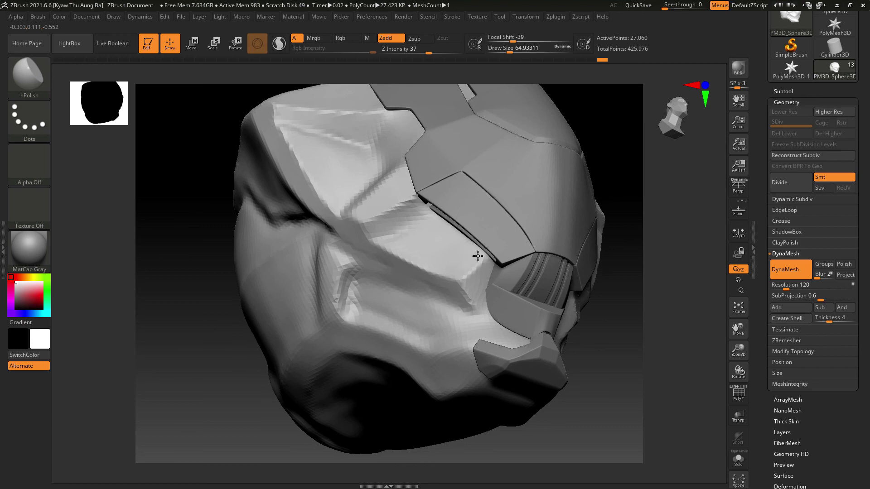
drag(477, 262, 476, 272)
mouse_move(625, 284)
mouse_down()
mouse_move(617, 352)
mouse_move(578, 361)
mouse_move(563, 344)
mouse_move(596, 350)
mouse_move(625, 334)
mouse_move(617, 314)
mouse_move(557, 294)
mouse_up()
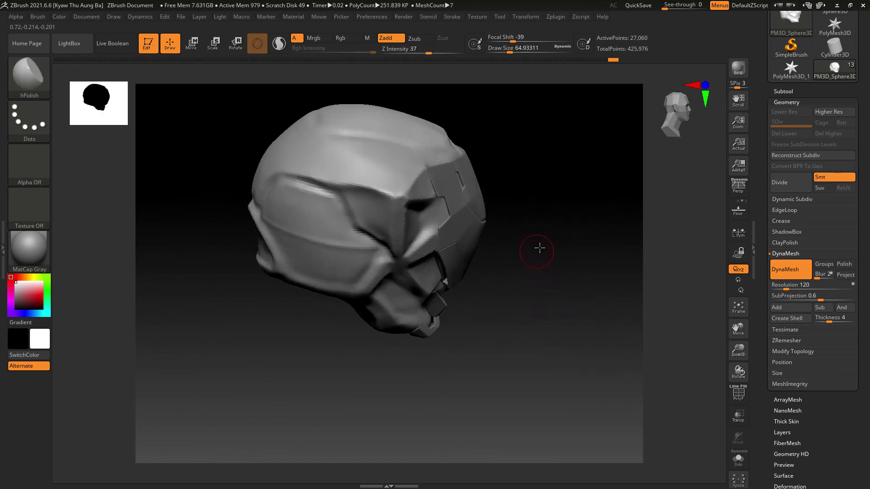
- Adjust the long edge above the helmet's rear side panel with the Move brush and smooth the surface around it
drag(540, 247, 416, 123)
drag(536, 116, 356, 99)
click(29, 75)
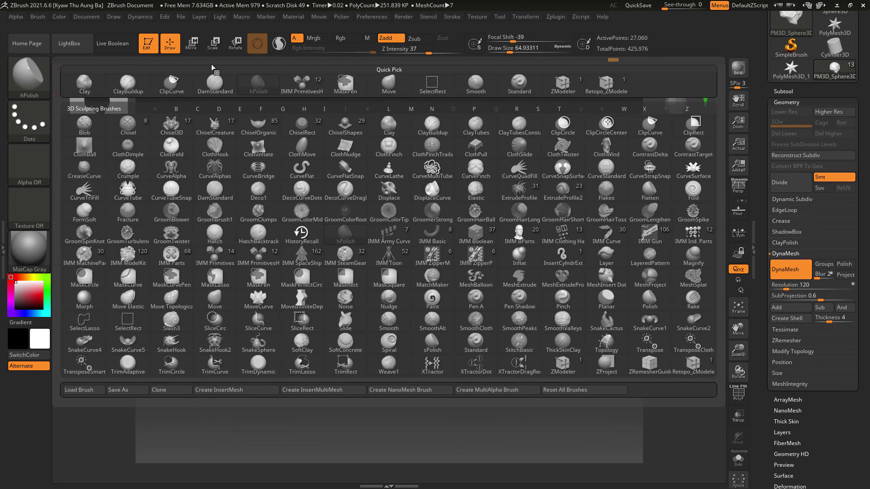
click(386, 86)
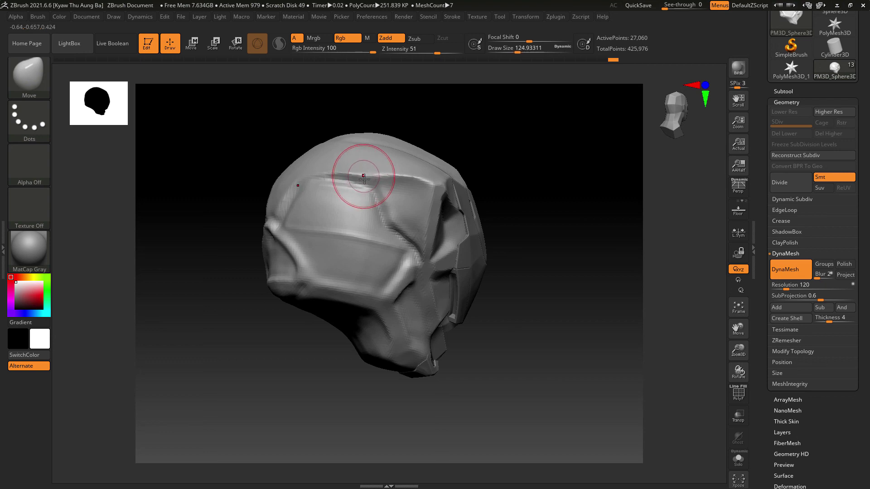
drag(412, 177, 420, 178)
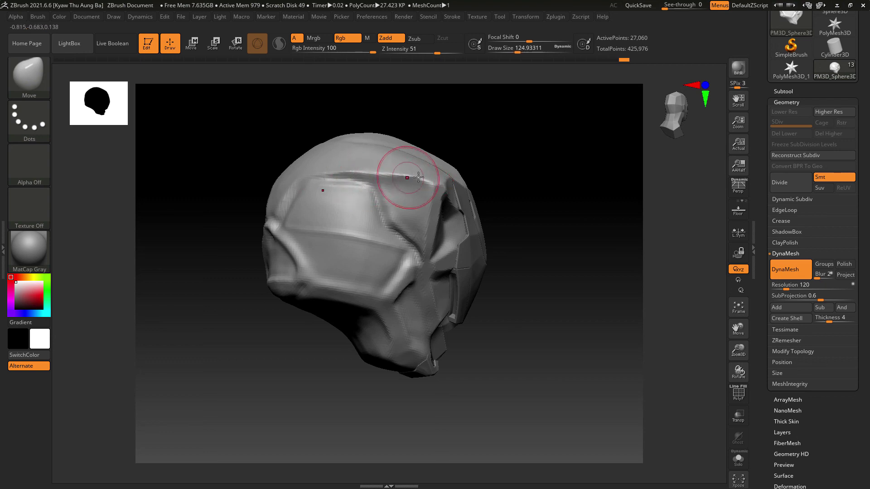
mouse_move(517, 121)
mouse_down()
mouse_move(441, 125)
mouse_move(532, 140)
mouse_move(544, 150)
mouse_move(415, 175)
mouse_up()
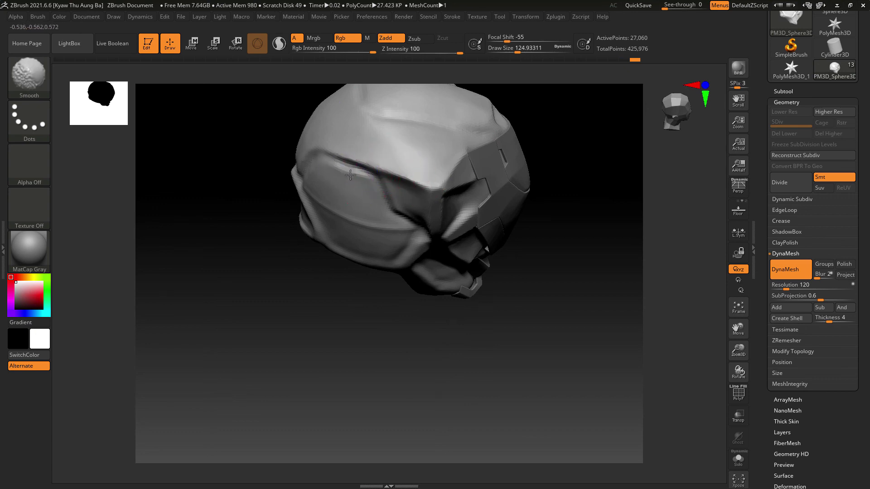
drag(549, 188, 599, 173)
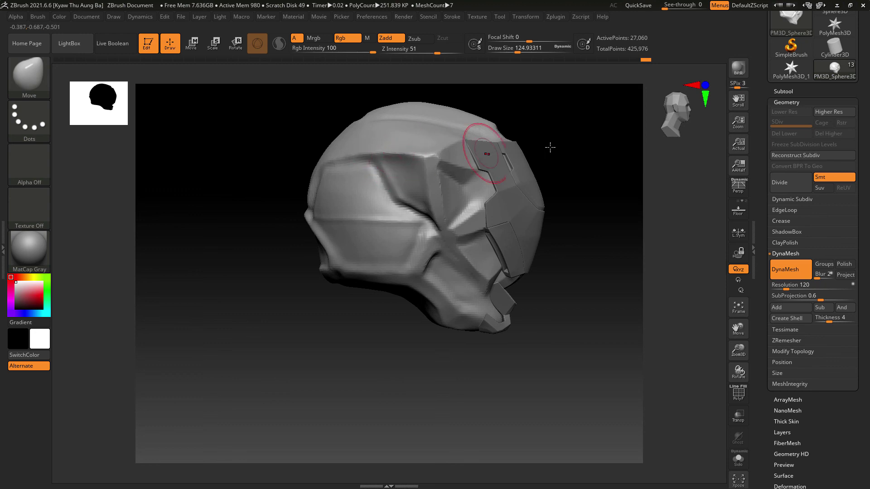
shift+drag(595, 140, 549, 127)
- Shape the flared side's surface around the face plate's side notch with the Move brush and smooth it against the plate edge
alt+drag(655, 200, 619, 181)
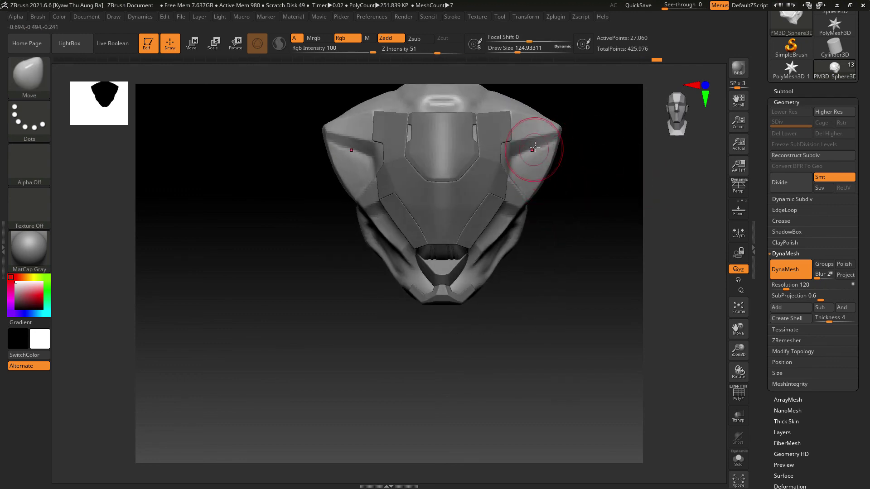
drag(592, 198, 506, 173)
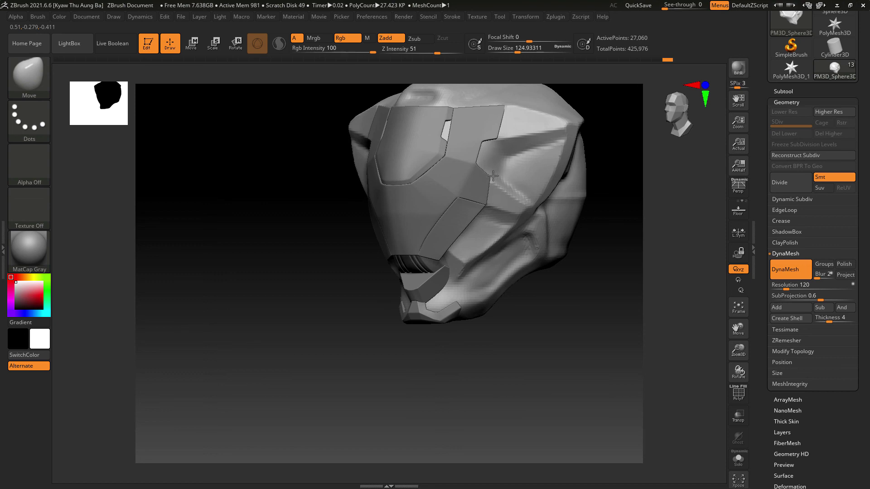
drag(585, 228, 606, 245)
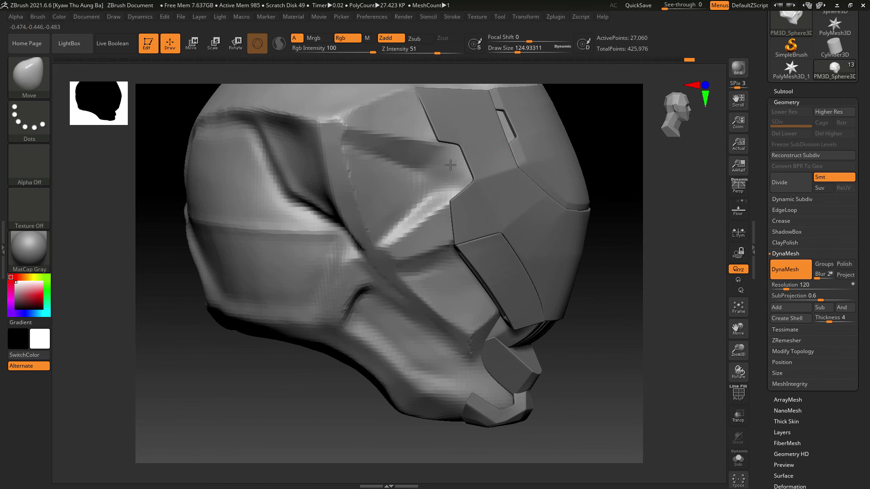
mouse_move(631, 246)
mouse_down()
mouse_move(651, 249)
mouse_move(641, 250)
mouse_up()
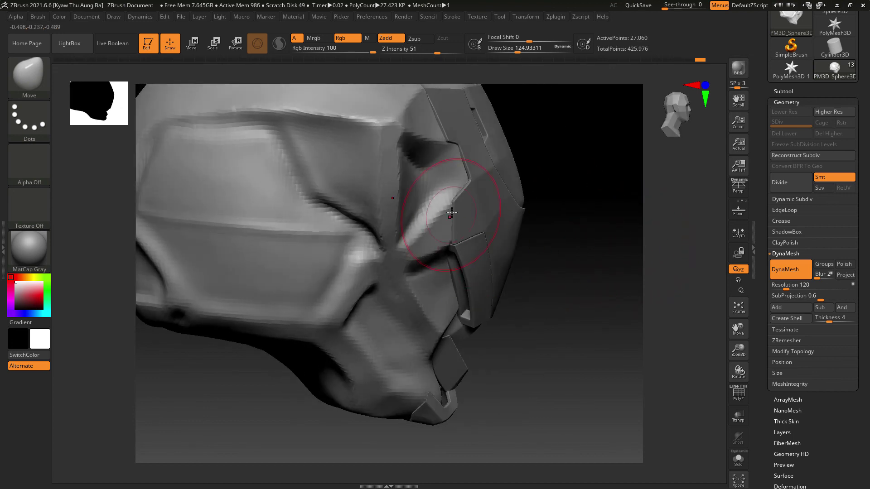
shift+drag(451, 166, 457, 168)
alt+drag(577, 177, 578, 136)
mouse_move(585, 208)
mouse_down()
mouse_move(550, 217)
mouse_move(610, 237)
mouse_move(592, 254)
mouse_move(575, 245)
mouse_move(610, 280)
mouse_move(600, 282)
mouse_up()
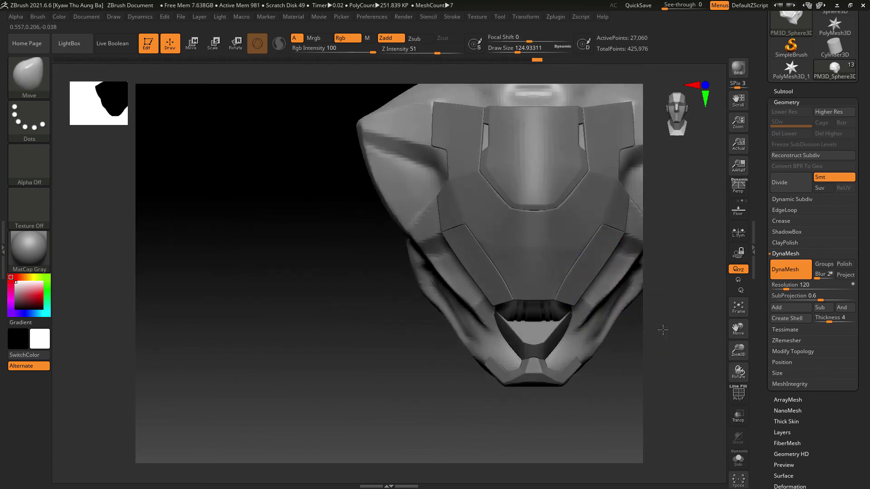
drag(660, 330, 625, 312)
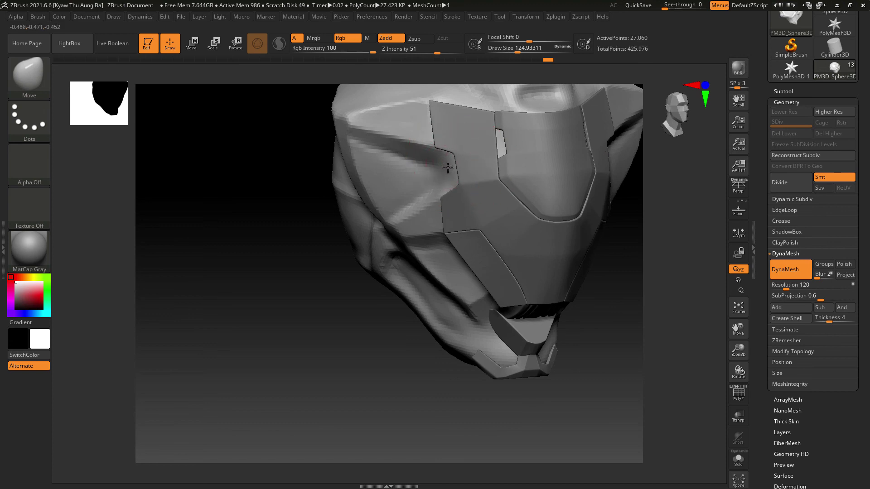
- Sharpen the creases on the flared side beside the face plate's notch with the DamStandard brush at a draw size of about 35
drag(605, 287, 604, 266)
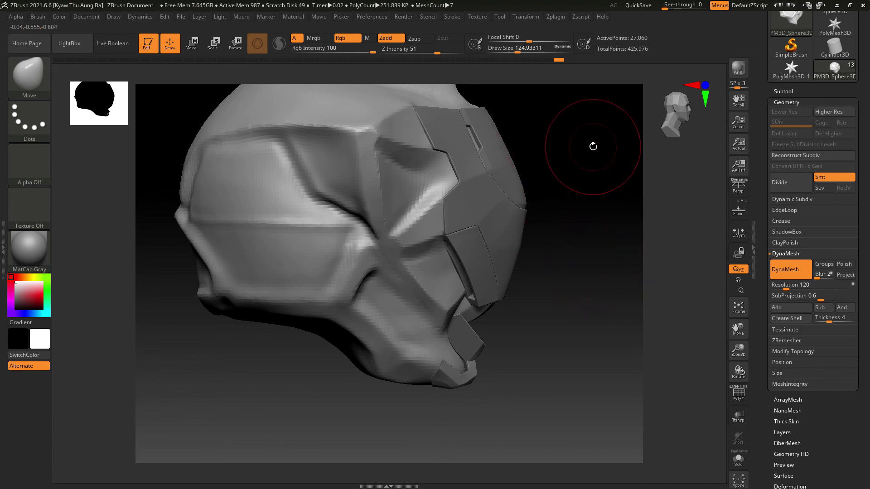
click(43, 68)
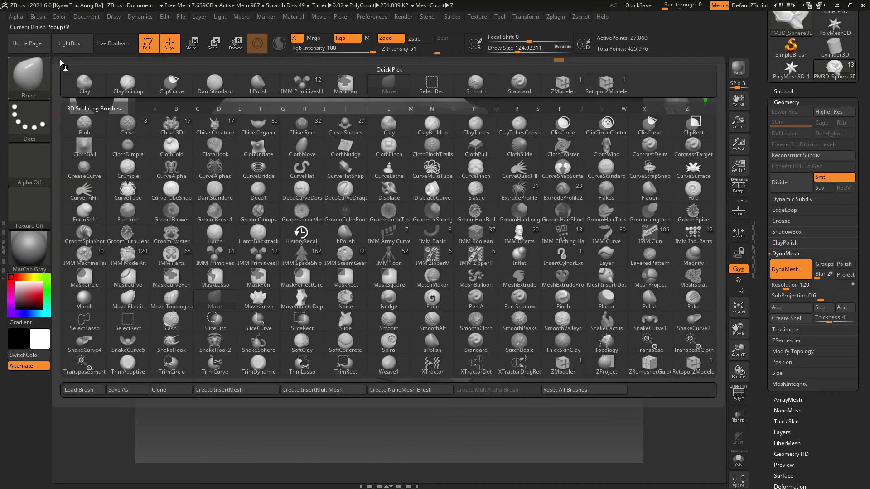
click(215, 82)
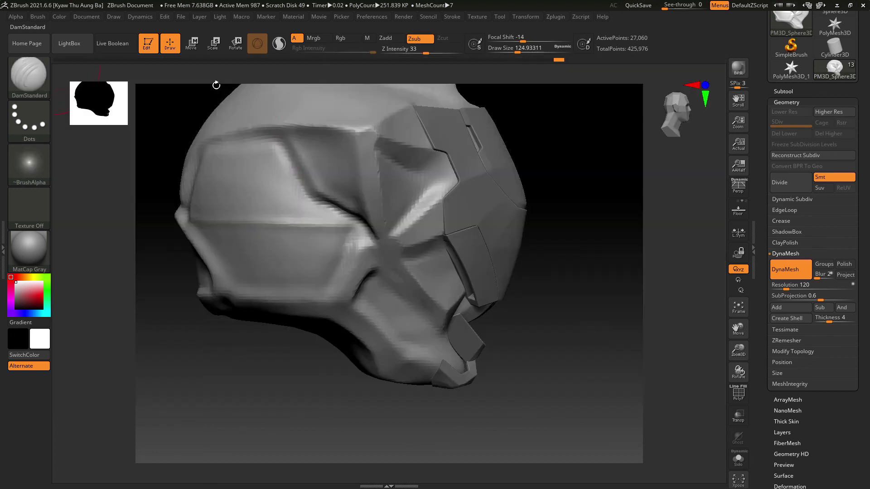
drag(575, 199, 630, 262)
drag(627, 181, 640, 236)
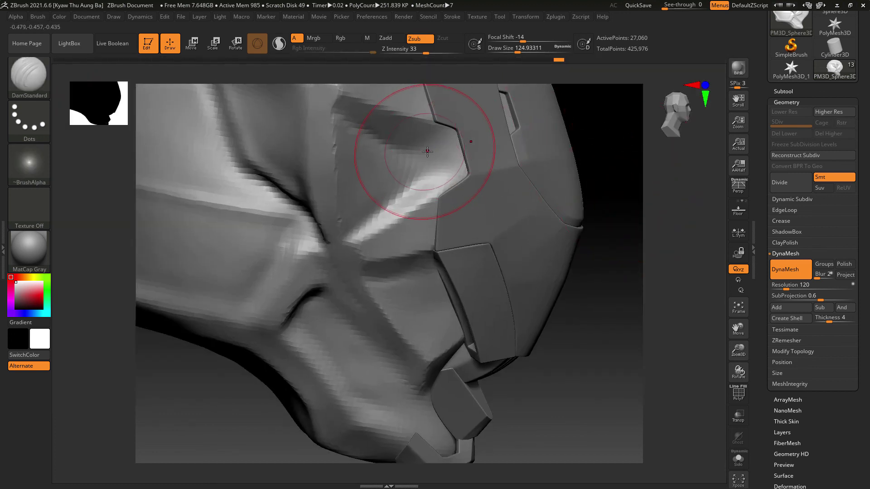
drag(513, 50, 499, 50)
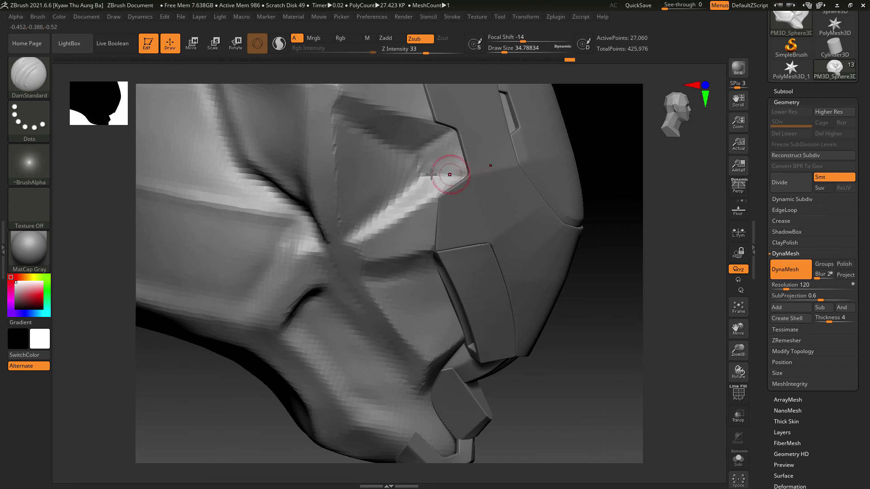
drag(602, 164, 466, 158)
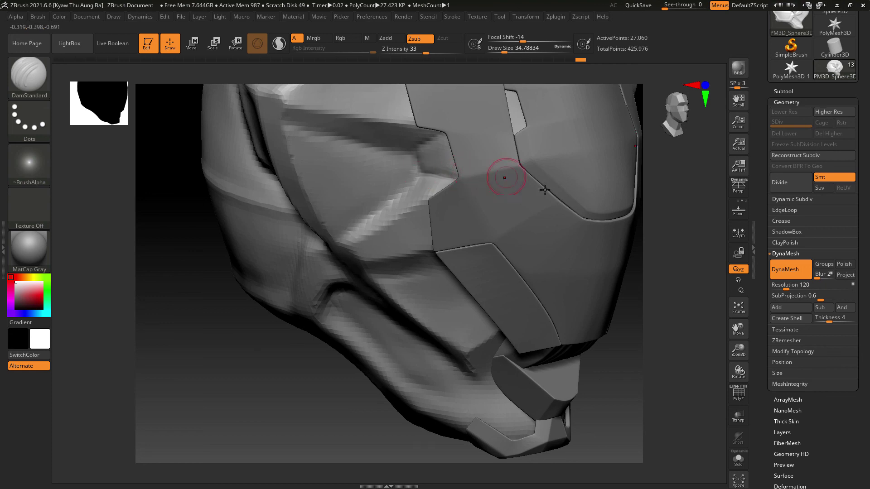
mouse_move(544, 189)
right_down()
mouse_move(637, 258)
mouse_move(619, 302)
right_up()
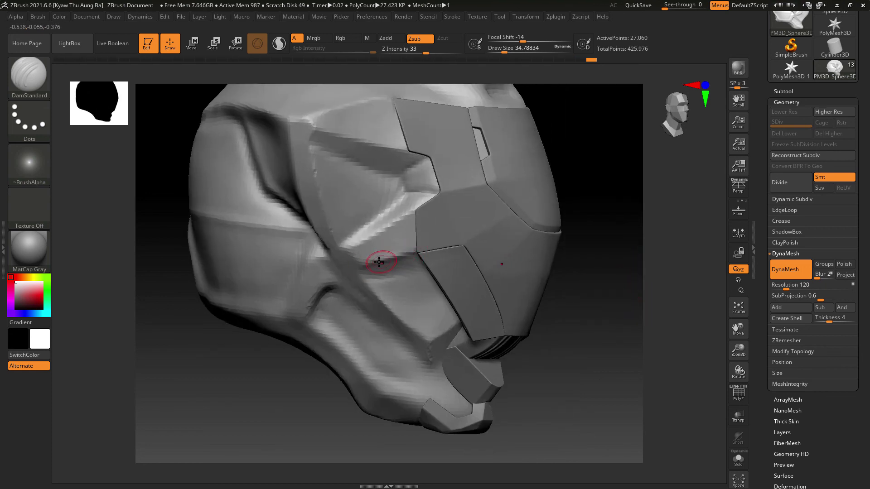
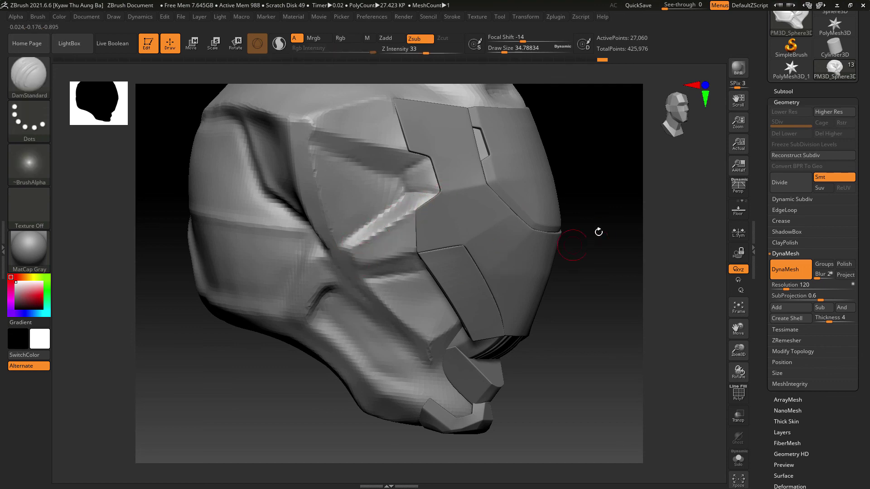
- Crease and smooth the diagonal cheek groove toward the mouth piece with the DamStandard brush, undoing the last stroke
drag(652, 231, 587, 207)
drag(500, 200, 520, 175)
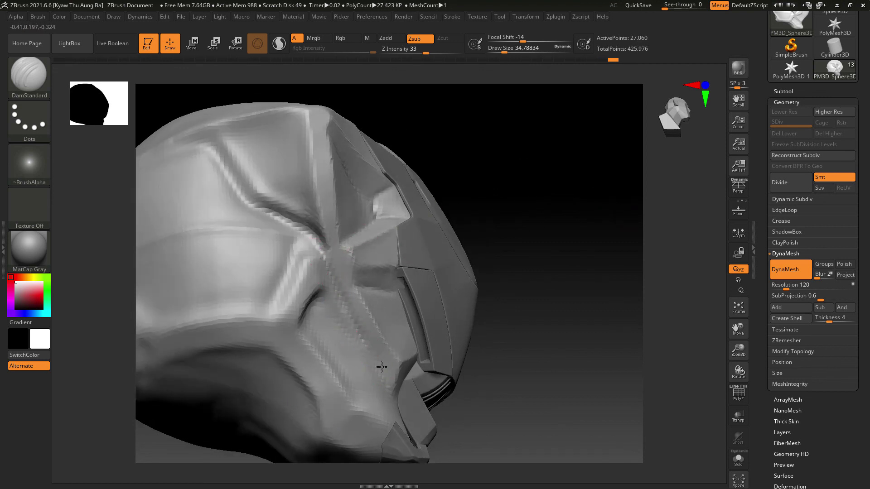
alt+drag(532, 314, 559, 287)
mouse_move(573, 239)
mouse_down()
mouse_move(584, 286)
mouse_move(611, 237)
mouse_move(607, 287)
mouse_up()
key(shift)
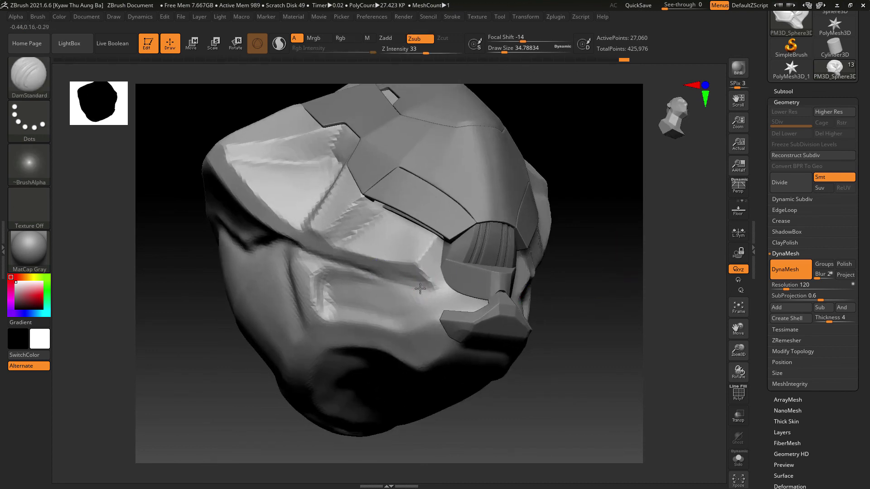
key(shift)
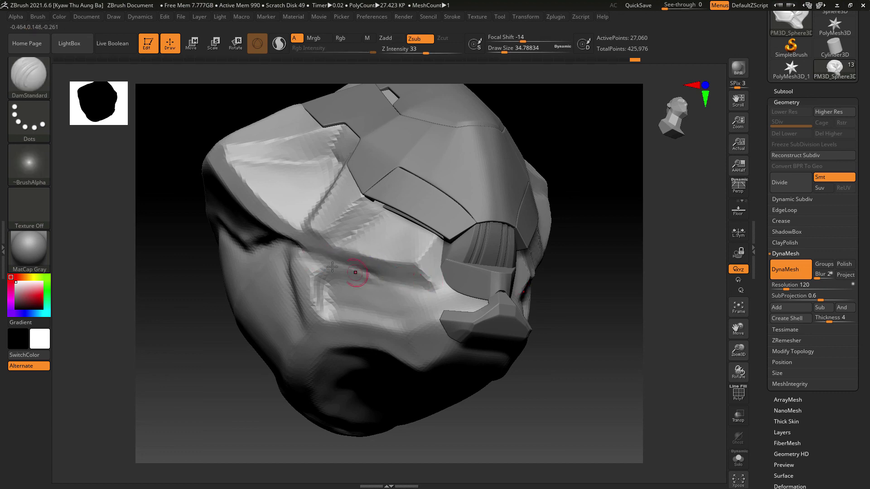
drag(397, 278, 423, 279)
drag(373, 269, 427, 282)
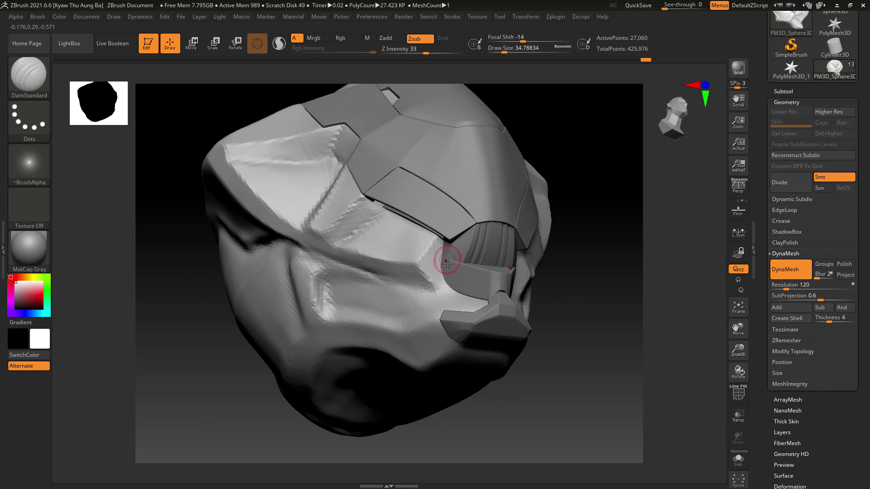
key(ctrl+z)
- Undo the trial crease beside the mouth piece and rebuild the head's DynaMesh at resolution 280
mouse_move(612, 295)
mouse_down()
mouse_move(608, 310)
mouse_move(616, 253)
mouse_move(618, 270)
mouse_up()
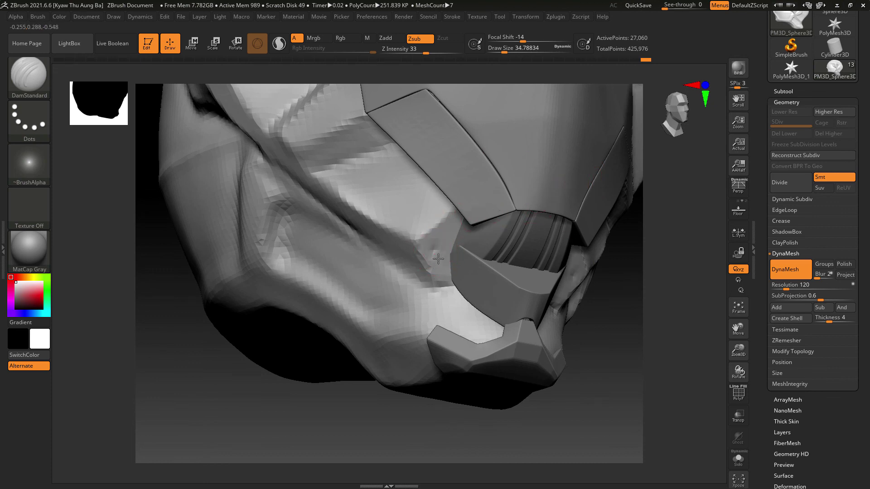
drag(441, 256, 449, 247)
key(ctrl+z)
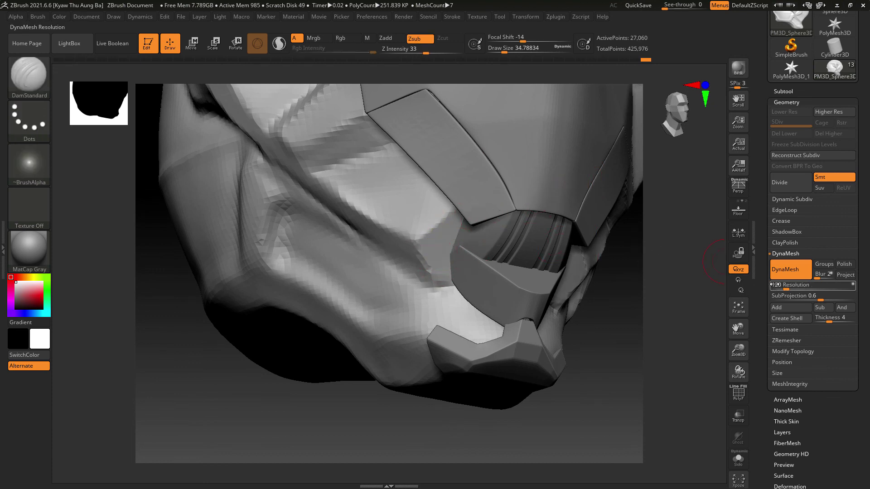
drag(776, 285, 787, 286)
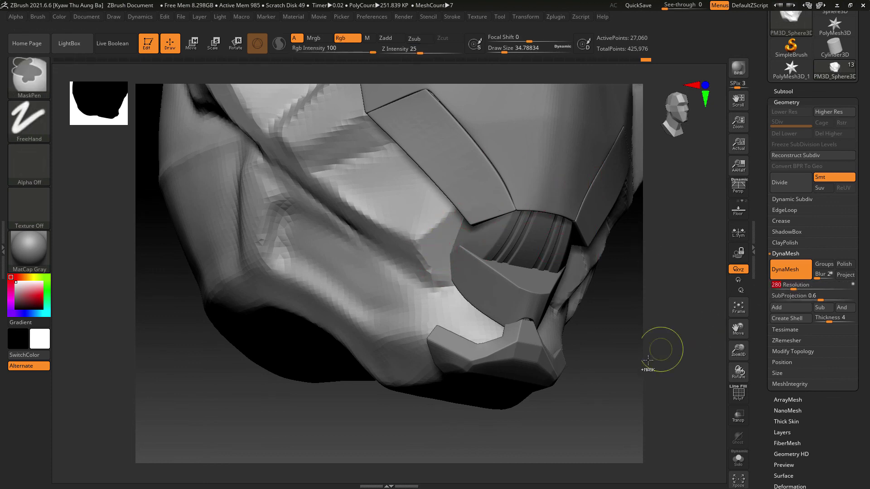
ctrl+drag(660, 350, 651, 367)
- Carve the cheek groove's front end beside the mouth piece with the DamStandard brush, undoing the unwanted crease and smoothing strokes
mouse_move(442, 253)
mouse_down()
mouse_move(445, 279)
mouse_move(461, 222)
mouse_up()
key(ctrl+z)
key(ctrl+z)
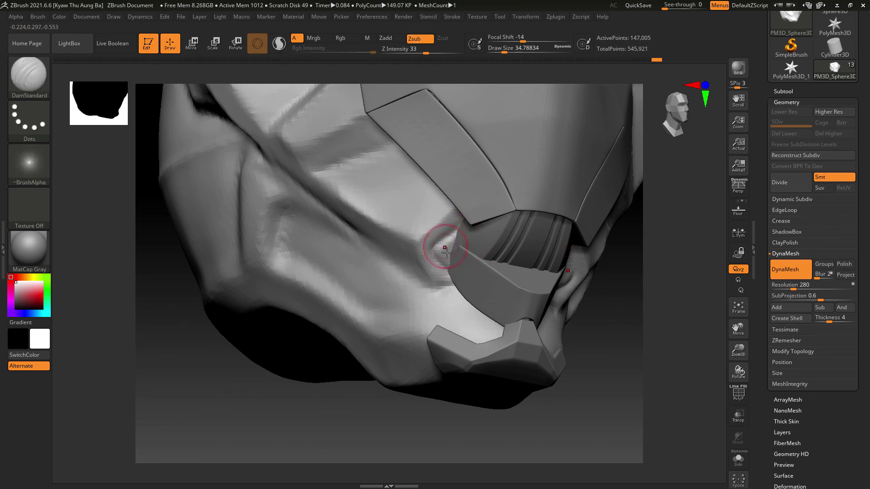
mouse_move(446, 252)
shift+mouse_down()
mouse_move(451, 238)
mouse_move(456, 247)
shift+mouse_up()
key(ctrl+z)
drag(633, 321, 647, 300)
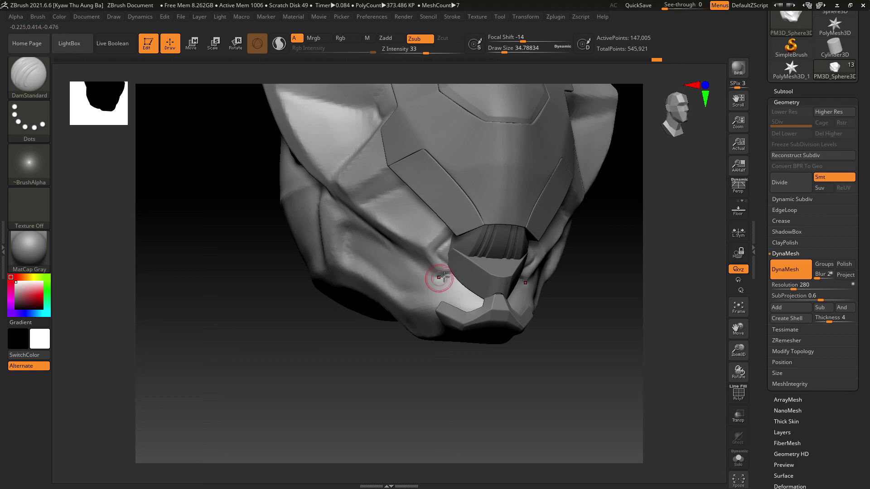
- Recut the diagonal cheek groove from the side panel's front corner toward the mouth piece and smooth its upper end
mouse_move(616, 275)
mouse_down()
mouse_move(625, 255)
mouse_move(615, 260)
mouse_move(601, 228)
mouse_move(584, 231)
mouse_up()
mouse_move(626, 192)
mouse_down()
mouse_move(631, 216)
mouse_move(624, 187)
mouse_move(627, 204)
mouse_move(637, 179)
mouse_move(632, 190)
mouse_up()
alt+drag(551, 151, 545, 161)
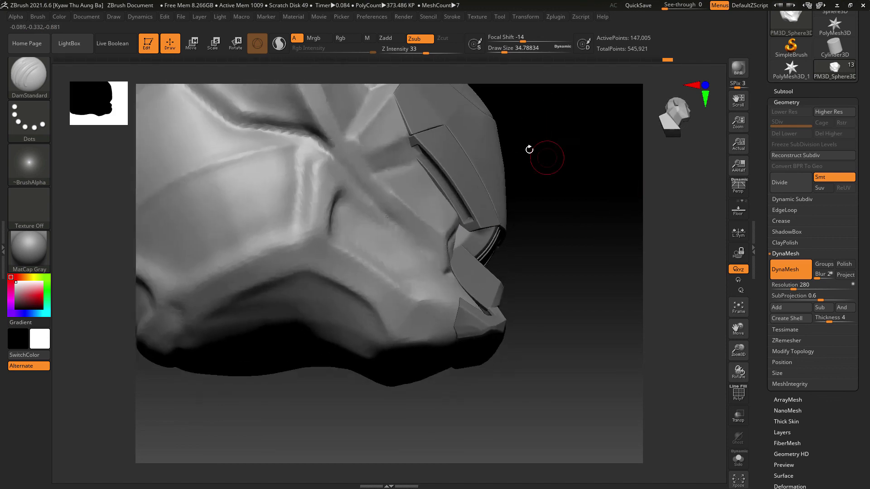
drag(322, 131, 385, 210)
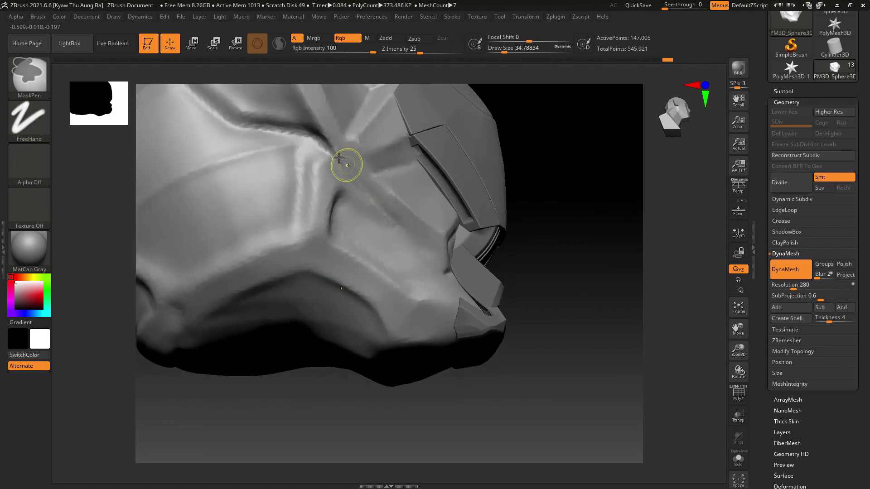
key(ctrl+z)
drag(324, 136, 413, 233)
shift+drag(351, 172, 371, 199)
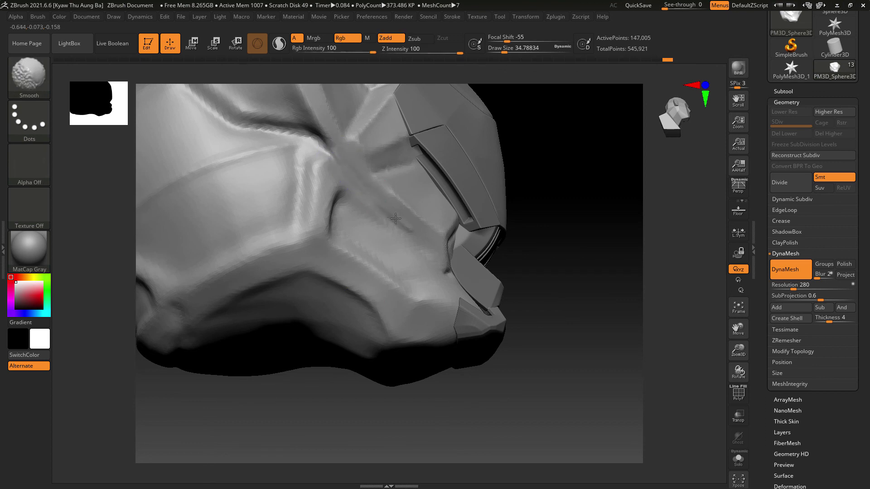
shift+drag(343, 164, 312, 113)
- Carve mirrored slanted creases from the forehead recess down to the face plate's upper edge, undoing one smoothing stroke
alt+drag(569, 190, 591, 229)
mouse_move(591, 229)
mouse_down()
mouse_move(562, 215)
mouse_move(613, 233)
mouse_move(583, 225)
mouse_move(586, 243)
mouse_move(574, 229)
mouse_up()
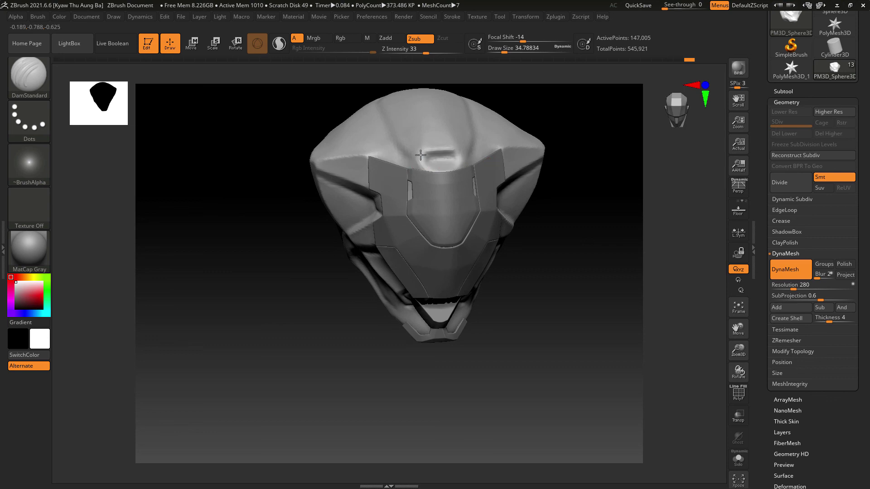
ctrl+right_drag(578, 201, 583, 241)
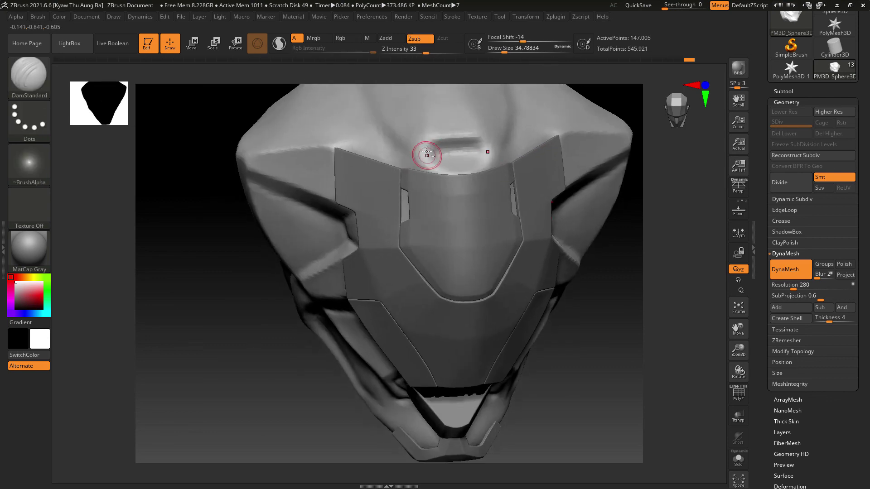
drag(427, 136, 410, 177)
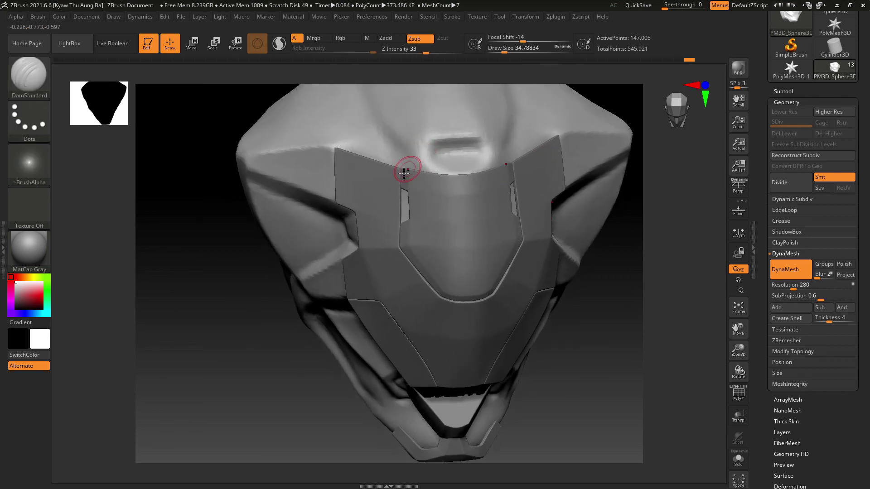
drag(432, 139, 422, 167)
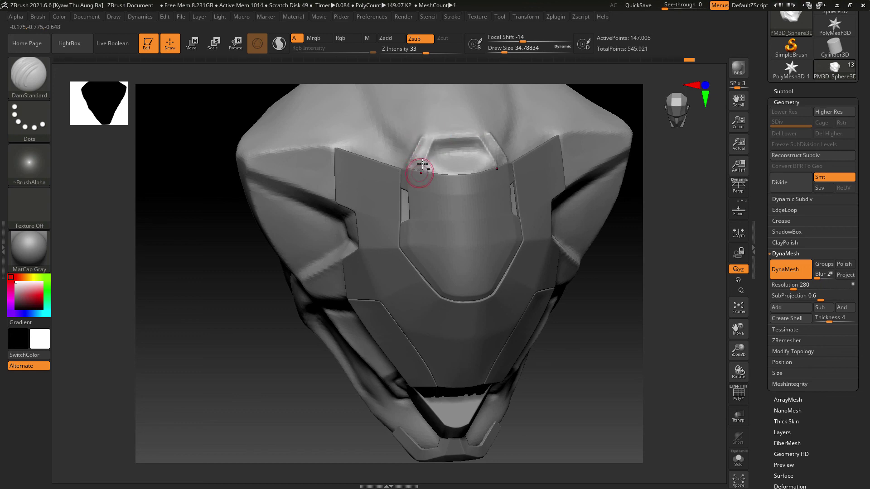
key(shift)
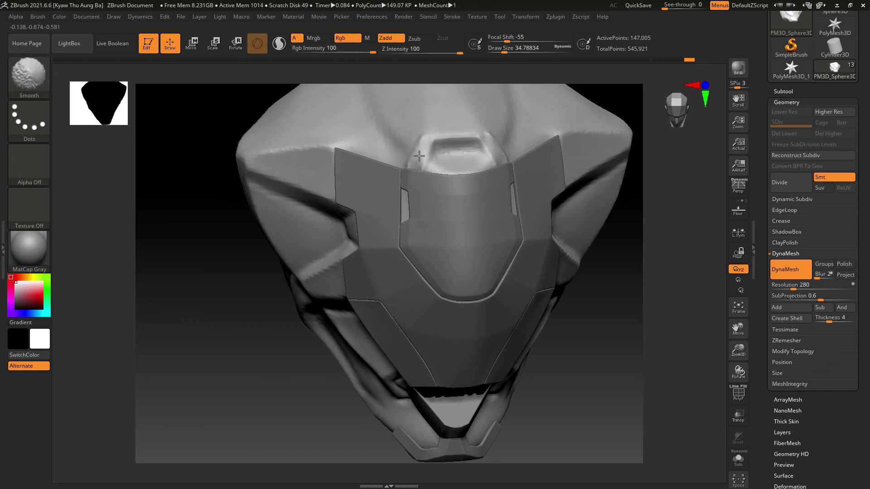
key(ctrl+z)
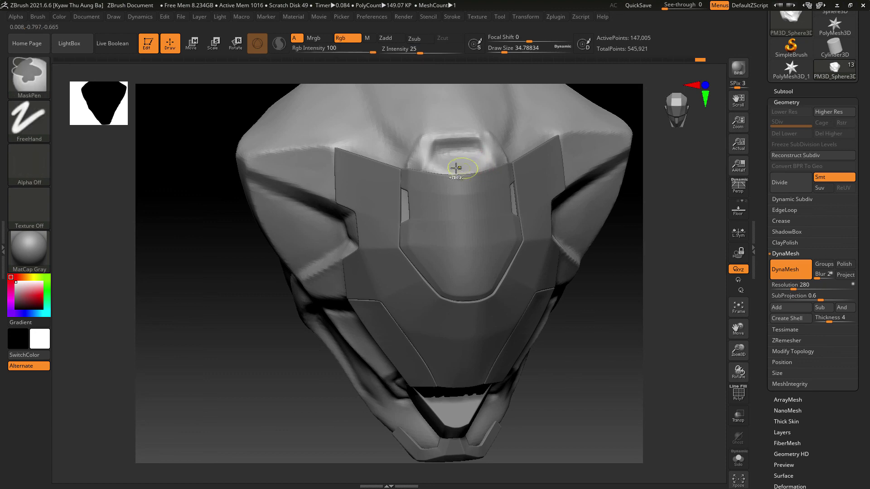
- Smooth the forehead recess and redefine its upper slot and side edges with the DamStandard brush, undoing one stroke
shift+drag(458, 147, 462, 146)
drag(447, 144, 477, 144)
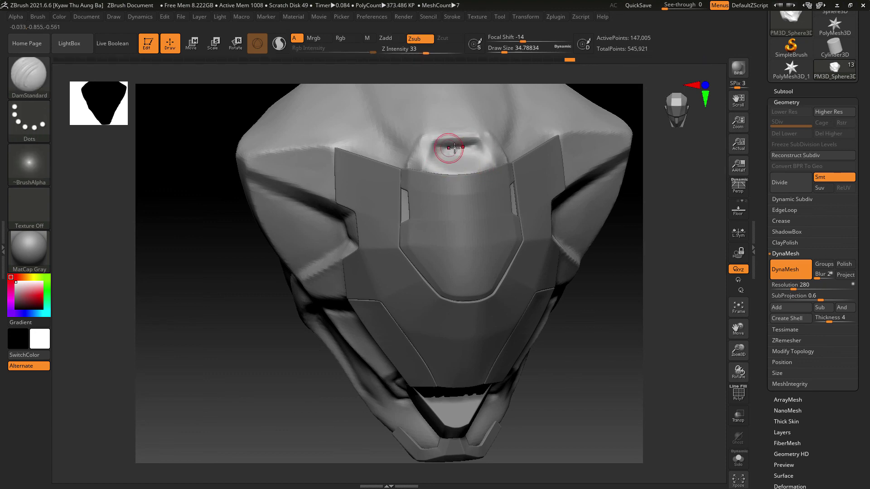
key(ctrl+shift+z)
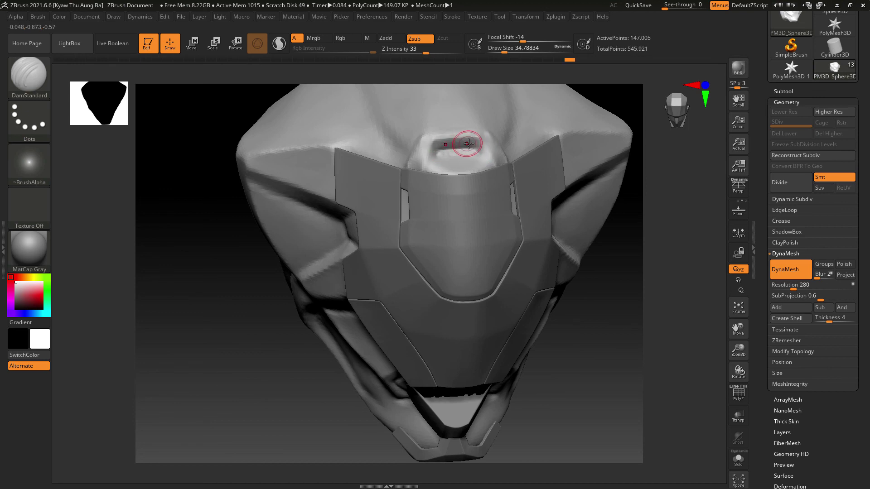
mouse_move(468, 143)
mouse_down()
mouse_move(434, 143)
mouse_move(419, 157)
mouse_up()
key(shift)
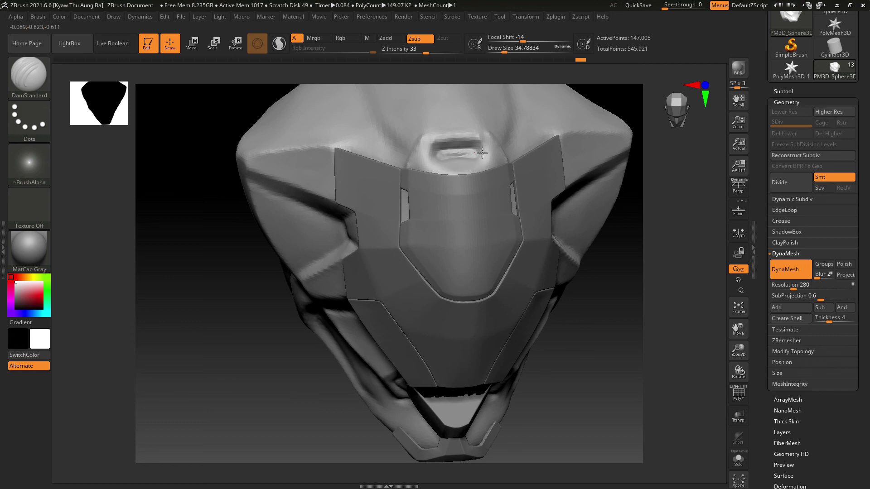
key(ctrl+z)
drag(482, 153, 480, 152)
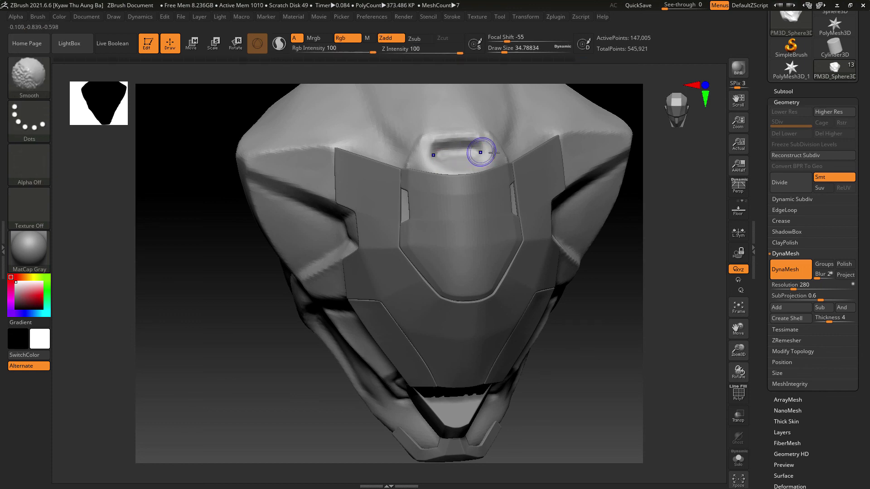
- Crease the forehead surface beside the recess above the face plate seam and smooth the area between them
drag(631, 203, 675, 195)
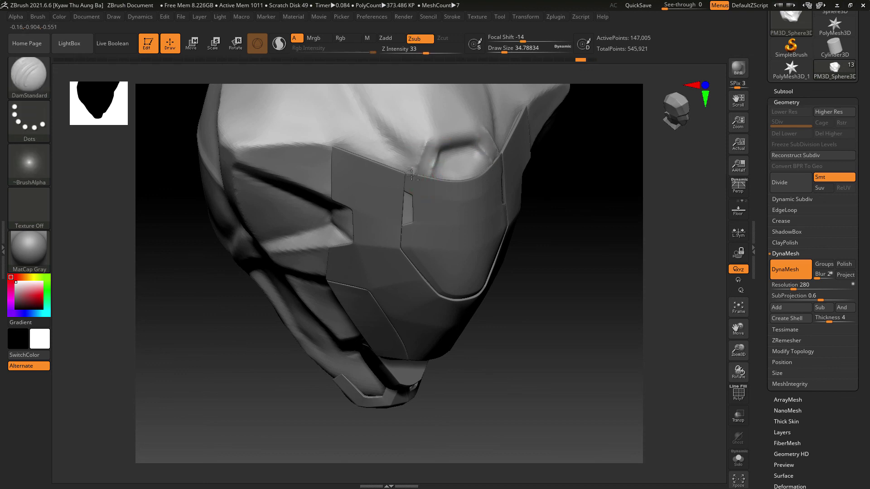
mouse_move(411, 175)
mouse_down()
mouse_move(427, 144)
mouse_move(392, 152)
mouse_move(380, 128)
mouse_move(394, 152)
mouse_up()
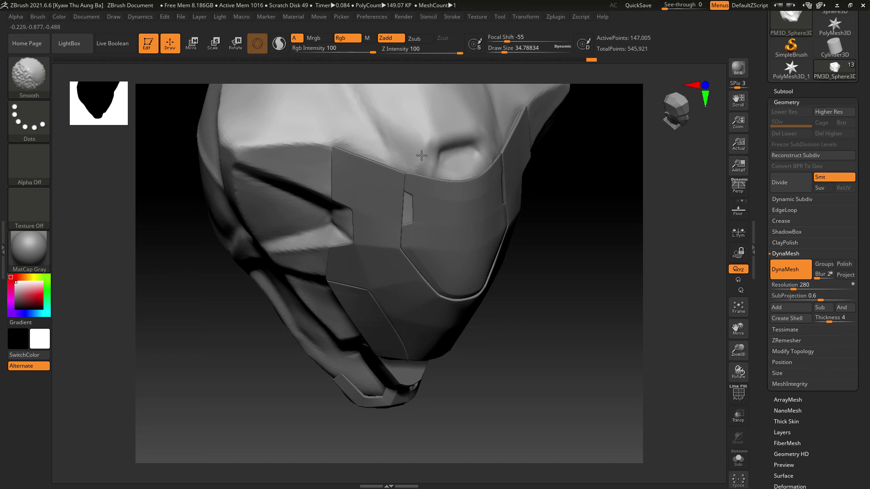
shift+drag(421, 155, 438, 161)
- Crease the head surface along the side panel's upper edge with DamStandard, undoing unwanted strokes, and smooth the area above it
alt+drag(576, 181, 574, 177)
mouse_move(574, 177)
shift+mouse_down()
mouse_move(571, 151)
mouse_move(583, 152)
mouse_move(603, 183)
shift+mouse_up()
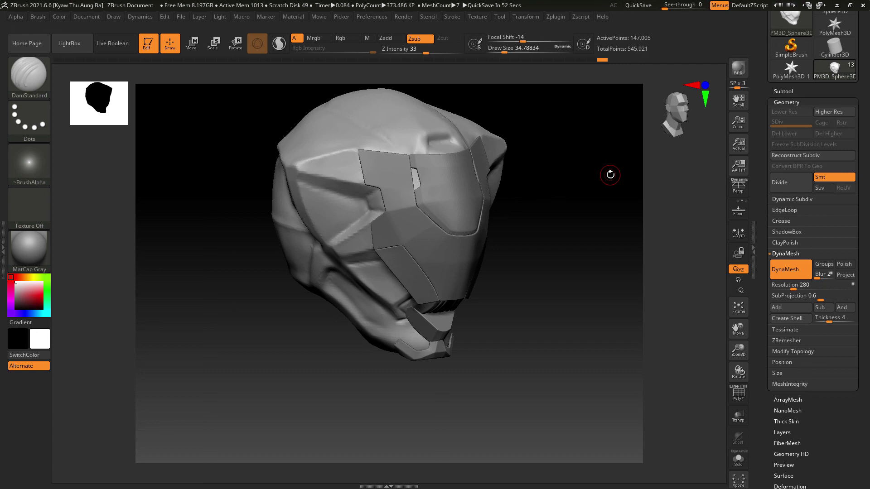
drag(557, 126, 605, 227)
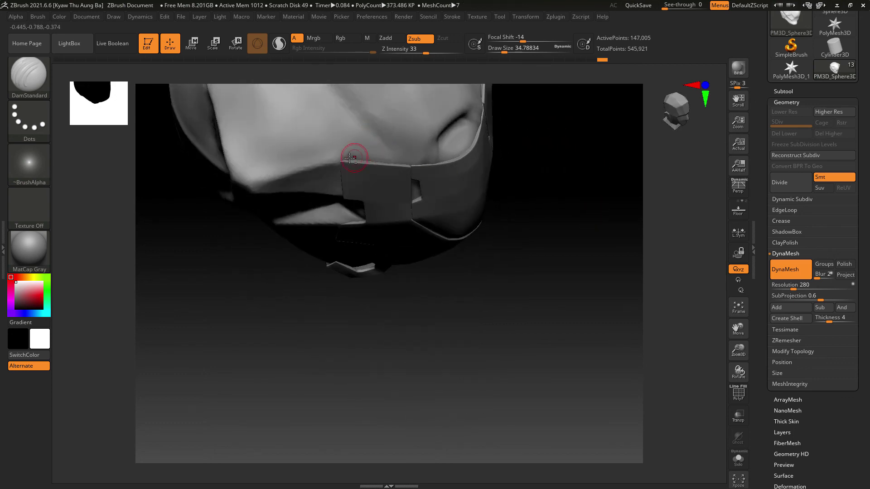
key(ctrl+z)
drag(377, 162, 352, 159)
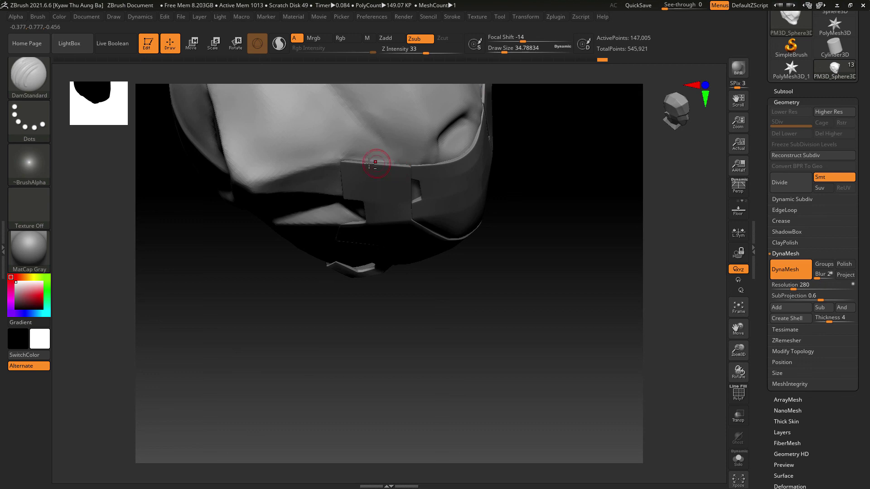
key(shift)
key(shift)
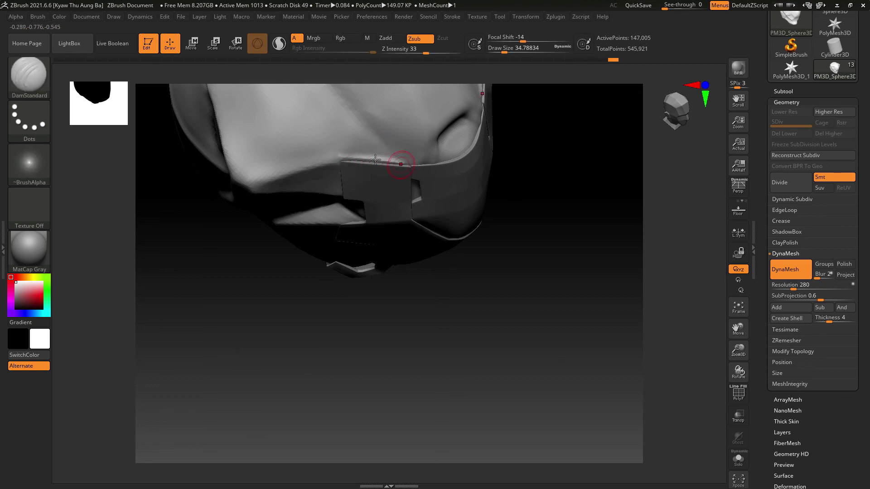
key(shift)
key(ctrl+z)
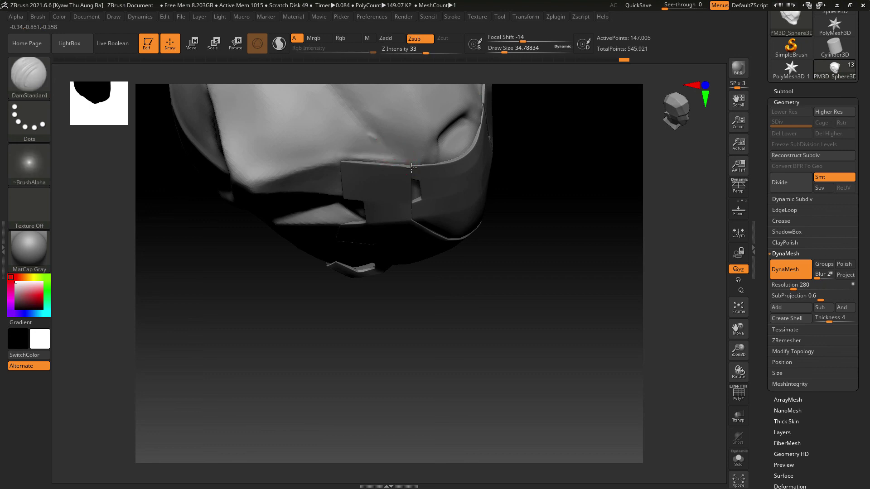
shift+drag(400, 155, 373, 144)
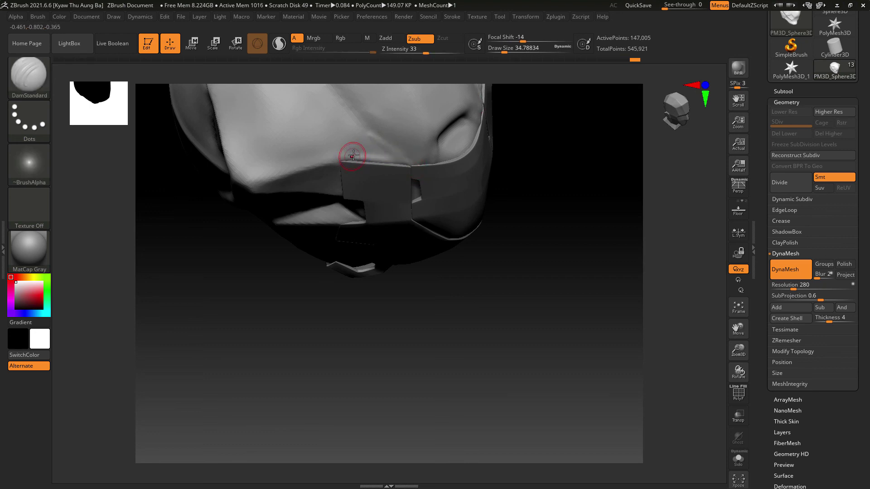
key(shift)
- Build up the head surface above the side panel's upper edge with the ClayBuildup brush and smooth it into the forehead
click(29, 75)
click(135, 78)
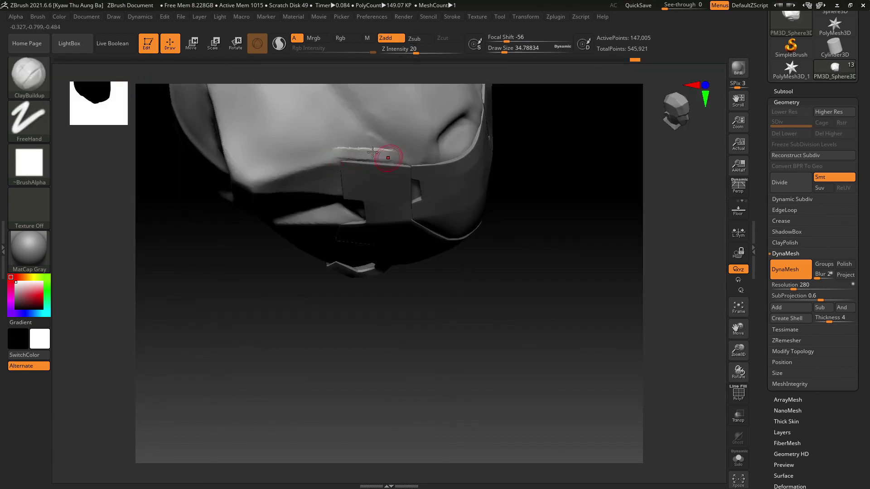
key(shift)
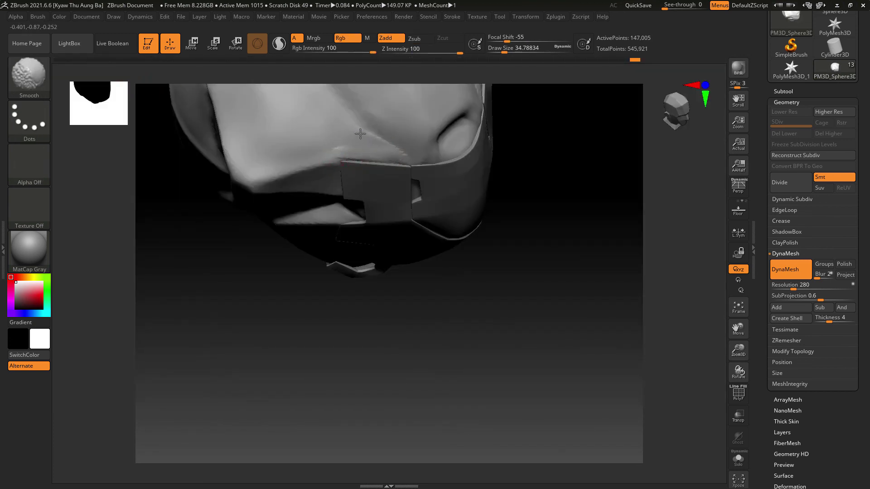
key(shift)
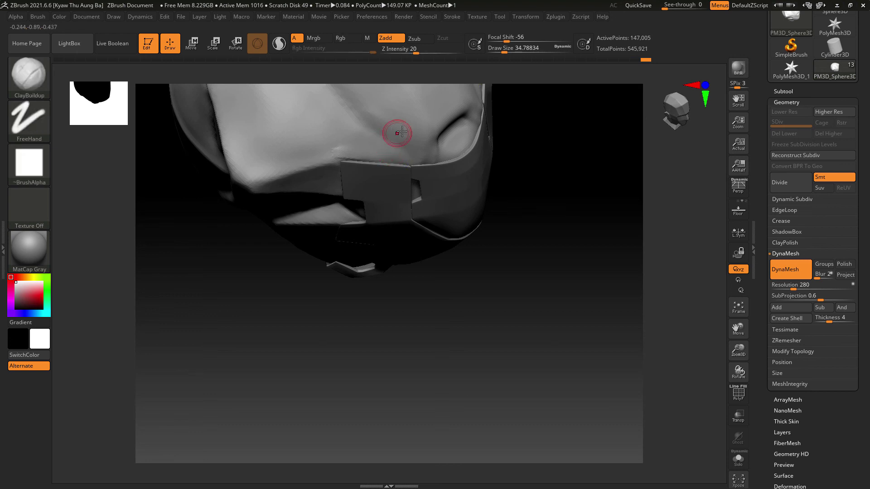
key(shift)
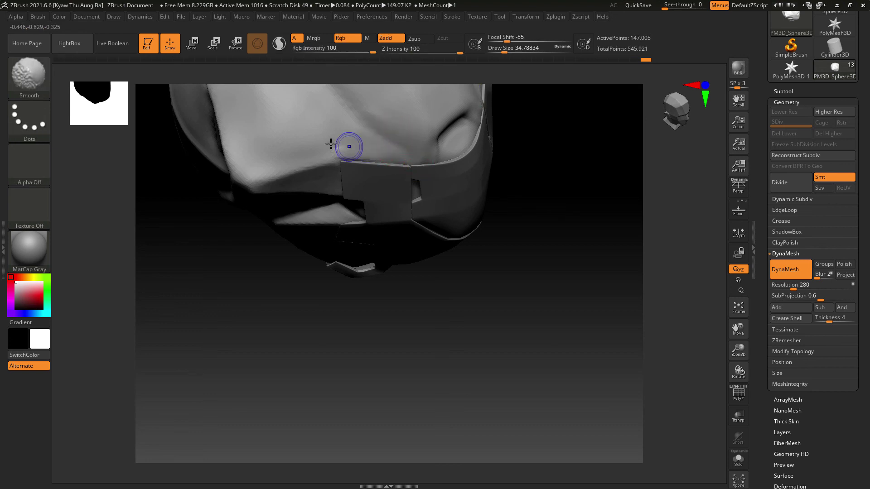
key(shift)
key(shift)
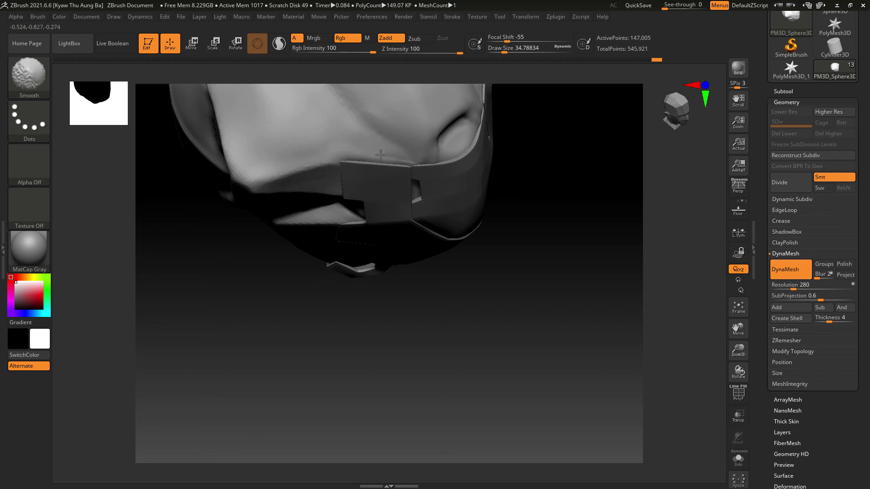
- Build up and smooth the lower cheek around the recess and along the surface leading to the mouth piece
mouse_move(509, 194)
mouse_down()
mouse_move(561, 178)
mouse_move(610, 215)
mouse_move(718, 260)
mouse_move(634, 219)
mouse_move(583, 242)
mouse_move(583, 217)
mouse_move(557, 247)
mouse_move(569, 243)
mouse_move(553, 289)
mouse_move(521, 191)
mouse_up()
key(shift)
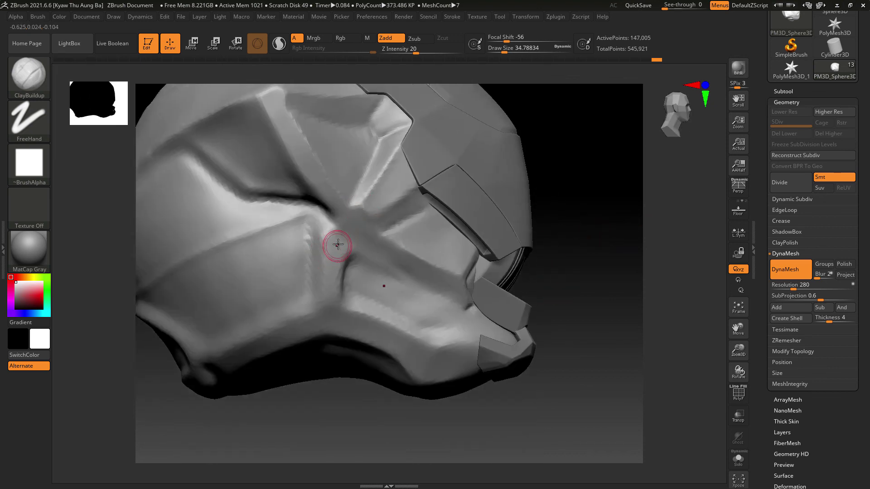
mouse_move(335, 303)
shift+mouse_down()
mouse_move(337, 255)
mouse_move(380, 261)
mouse_move(402, 280)
mouse_move(359, 255)
mouse_move(382, 265)
shift+mouse_up()
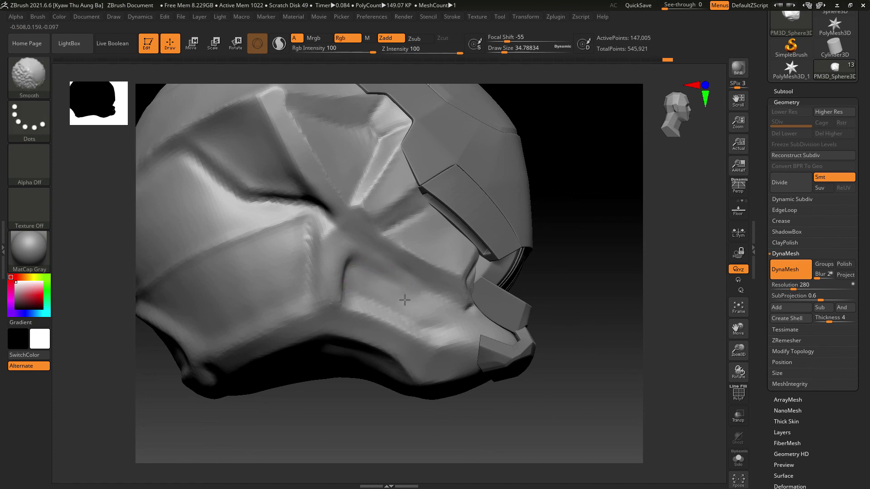
drag(541, 294, 466, 287)
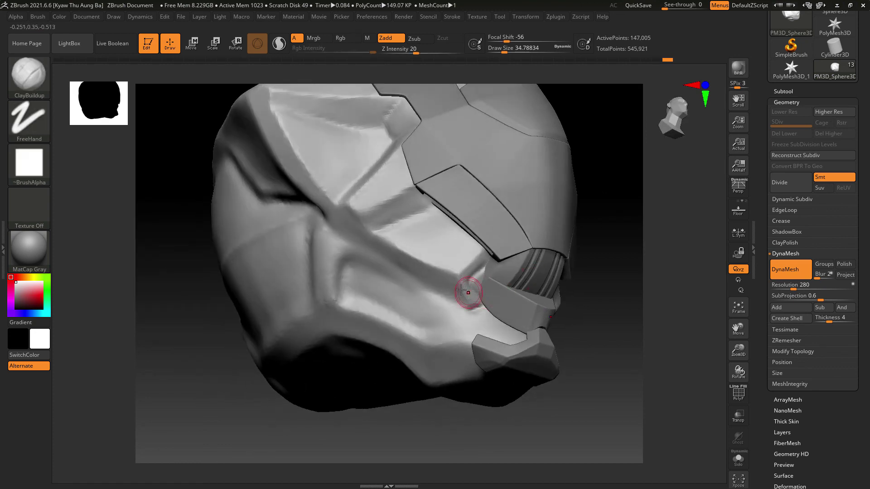
key(shift)
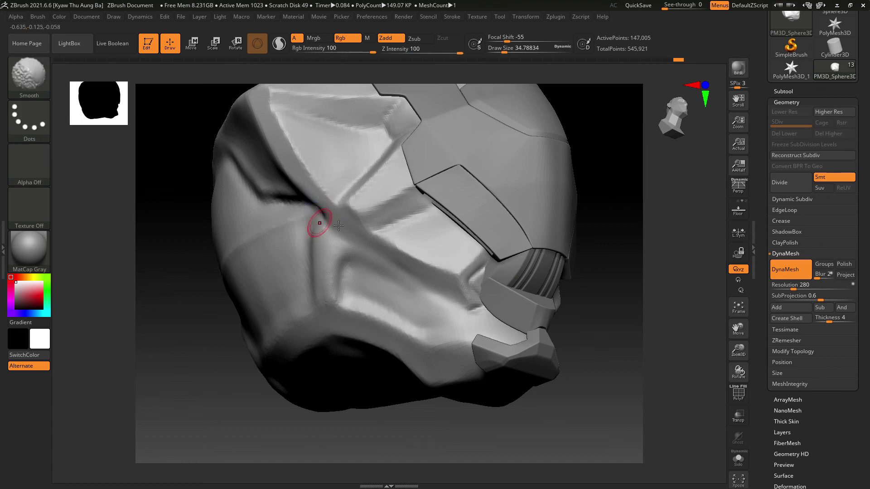
- Crease the underside of the diagonal cheek ridge and the lower recess's rear edge with the DamStandard brush, undoing unwanted strokes
click(47, 77)
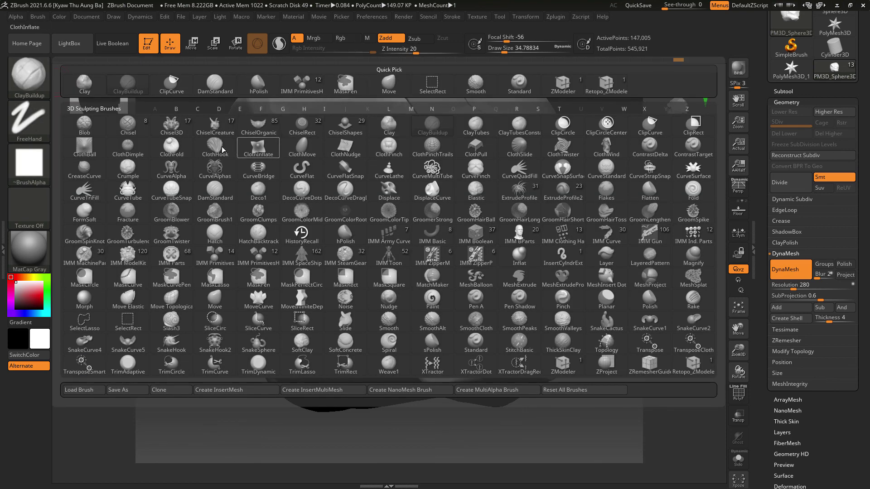
click(214, 83)
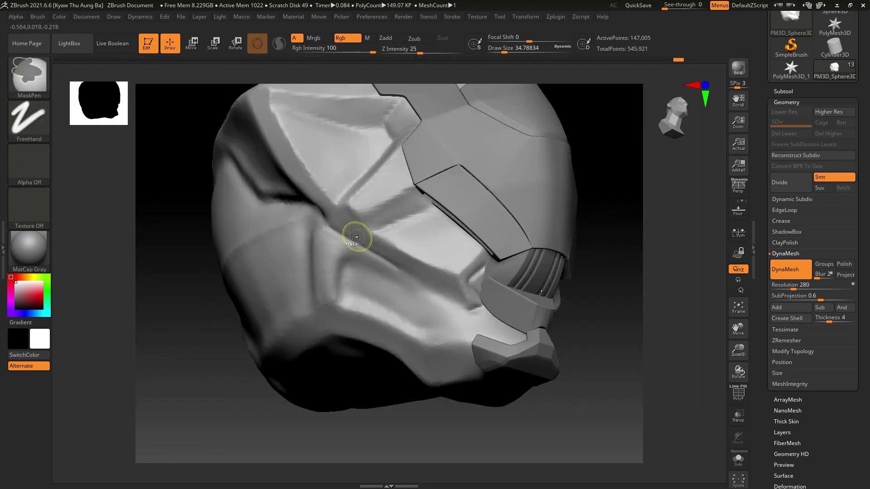
key(ctrl+z)
drag(328, 221, 431, 290)
mouse_move(379, 257)
shift+mouse_down()
mouse_move(330, 229)
mouse_move(446, 303)
shift+mouse_up()
key(ctrl+z)
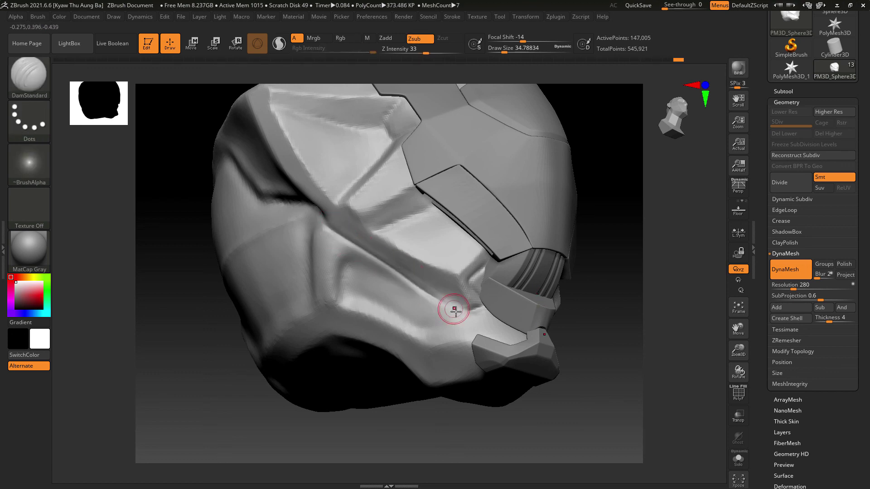
mouse_move(352, 256)
shift+mouse_down()
mouse_move(441, 299)
mouse_move(335, 247)
mouse_move(409, 282)
mouse_move(378, 262)
mouse_move(358, 253)
mouse_move(438, 302)
mouse_move(357, 259)
shift+mouse_up()
mouse_move(343, 254)
mouse_down()
mouse_move(425, 300)
mouse_move(334, 262)
mouse_move(333, 313)
mouse_up()
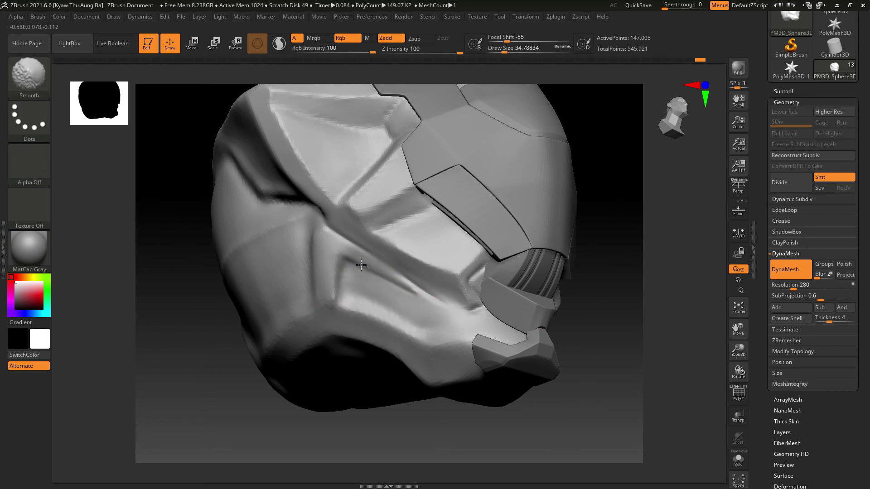
- Refine and smooth the upright ridge behind the lower cheek recess up to the diagonal groove, undoing one stroke
mouse_move(592, 303)
mouse_down()
mouse_move(574, 291)
mouse_move(401, 282)
mouse_up()
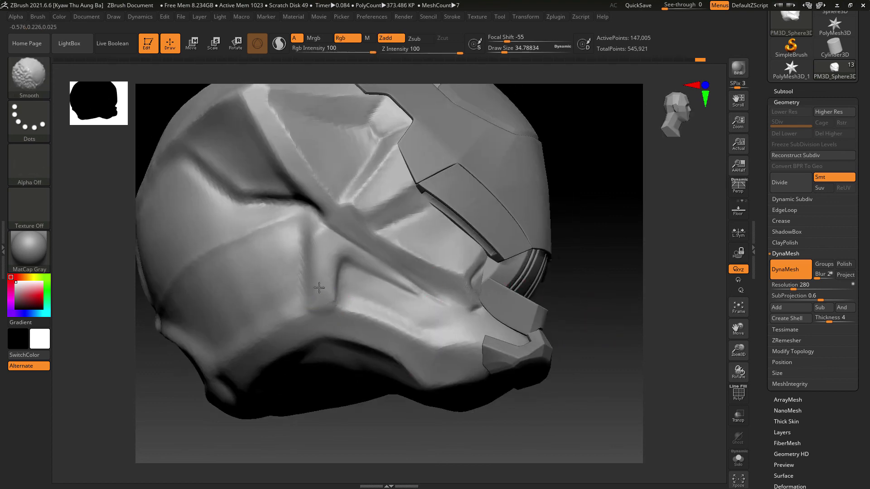
drag(311, 302, 311, 304)
key(ctrl+z)
mouse_move(311, 235)
mouse_down()
mouse_move(316, 312)
mouse_move(313, 235)
mouse_move(326, 221)
mouse_up()
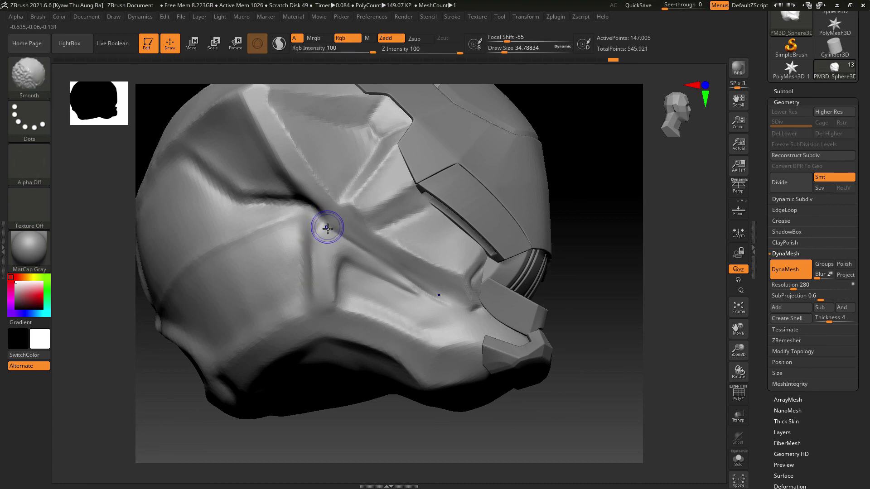
- Sharpen the lower, upper and rear edges of the lower cheek recess with DamStandard and smooth the surface around them
mouse_move(601, 204)
mouse_down()
mouse_move(623, 241)
mouse_move(613, 257)
mouse_move(625, 272)
mouse_move(598, 248)
mouse_move(625, 317)
mouse_up()
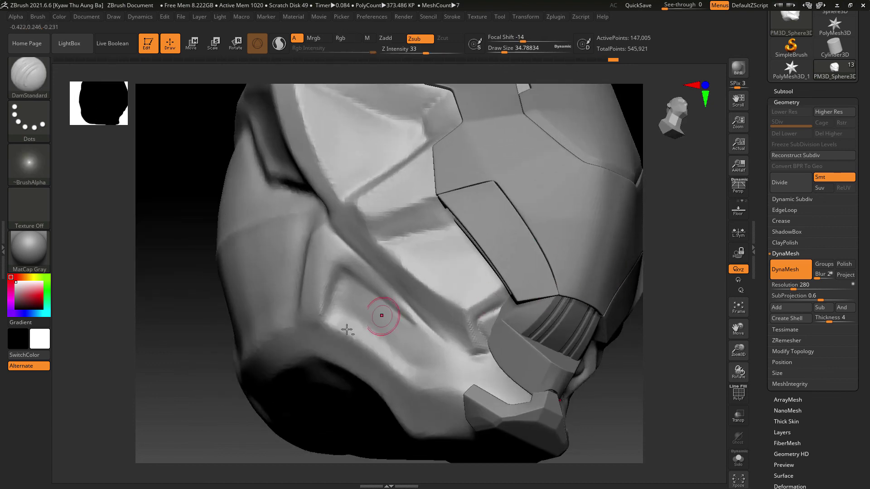
drag(324, 313, 416, 394)
mouse_move(385, 365)
shift+mouse_down()
mouse_move(329, 323)
mouse_move(322, 291)
shift+mouse_up()
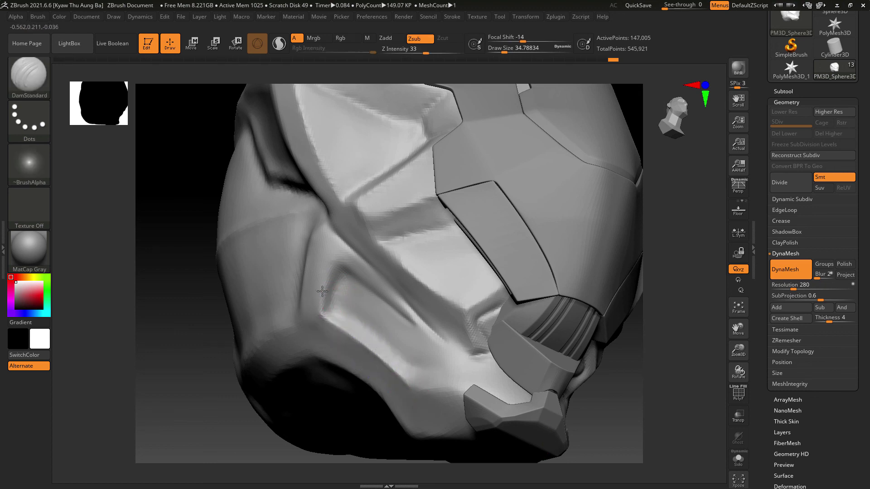
mouse_move(352, 267)
mouse_down()
mouse_move(324, 294)
mouse_move(380, 300)
mouse_move(339, 269)
mouse_move(396, 307)
mouse_up()
shift+drag(352, 272, 332, 258)
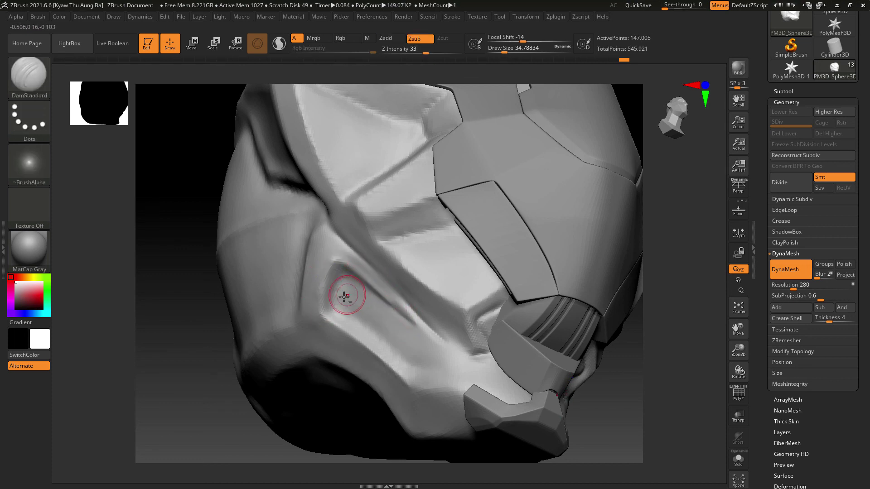
drag(335, 310, 348, 271)
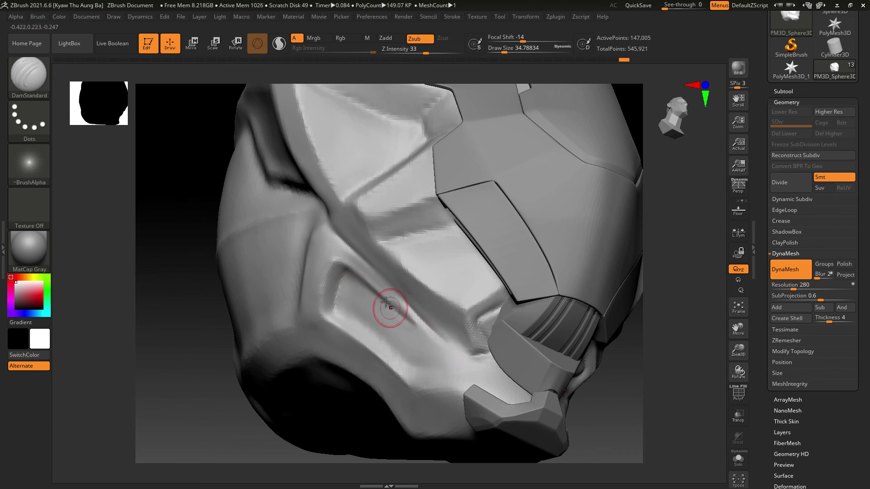
mouse_move(385, 302)
mouse_down()
mouse_move(423, 328)
mouse_move(402, 306)
mouse_move(428, 341)
mouse_move(399, 316)
mouse_up()
- Crease the jaw's lower edge from beneath the cheek recess toward the chin piece and smooth the underside beside it
mouse_move(609, 362)
alt+mouse_down()
mouse_move(629, 375)
mouse_move(602, 356)
mouse_move(591, 366)
alt+mouse_up()
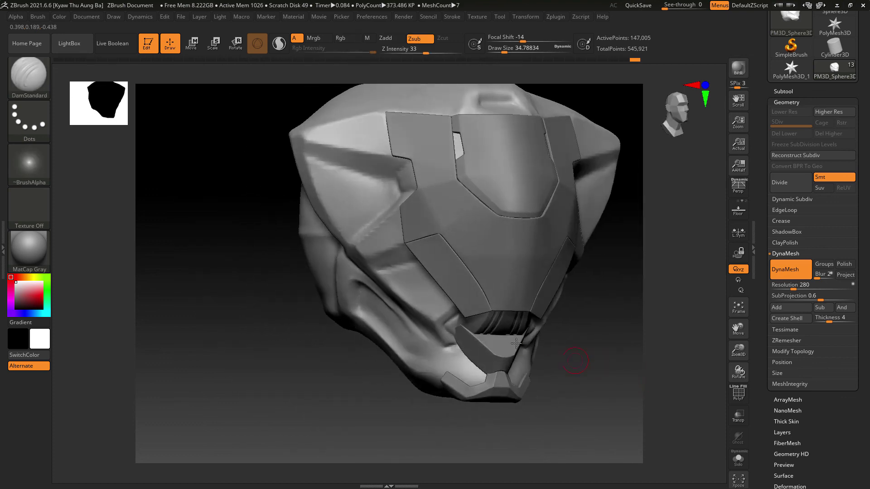
mouse_move(597, 322)
mouse_down()
mouse_move(618, 303)
mouse_move(614, 286)
mouse_move(613, 303)
mouse_move(603, 282)
mouse_move(601, 289)
mouse_up()
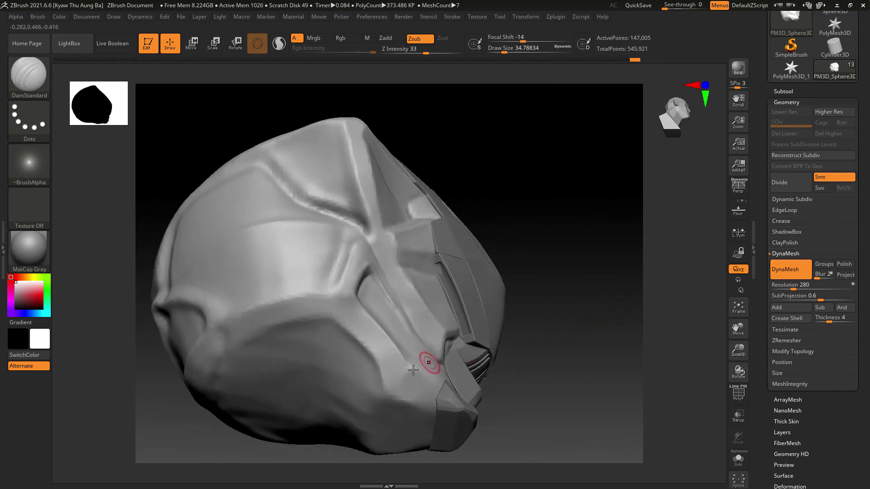
key(ctrl)
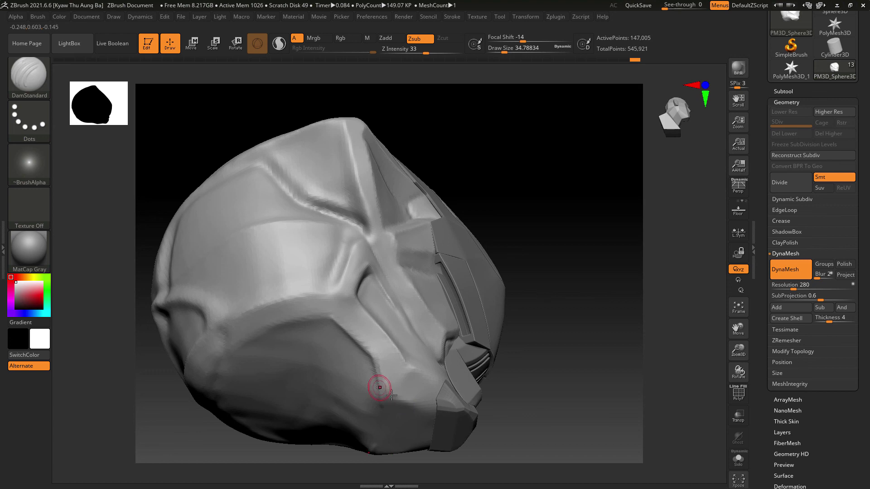
key(shift)
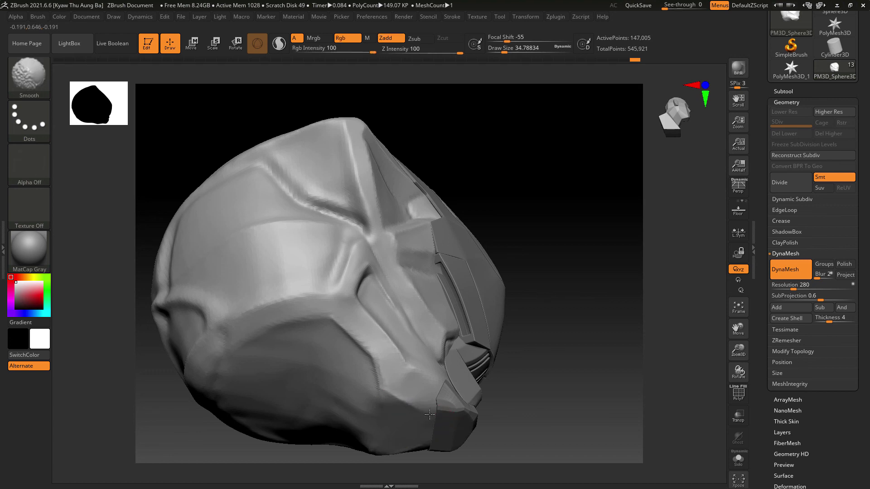
mouse_move(531, 405)
mouse_down()
mouse_move(557, 325)
mouse_move(557, 262)
mouse_up()
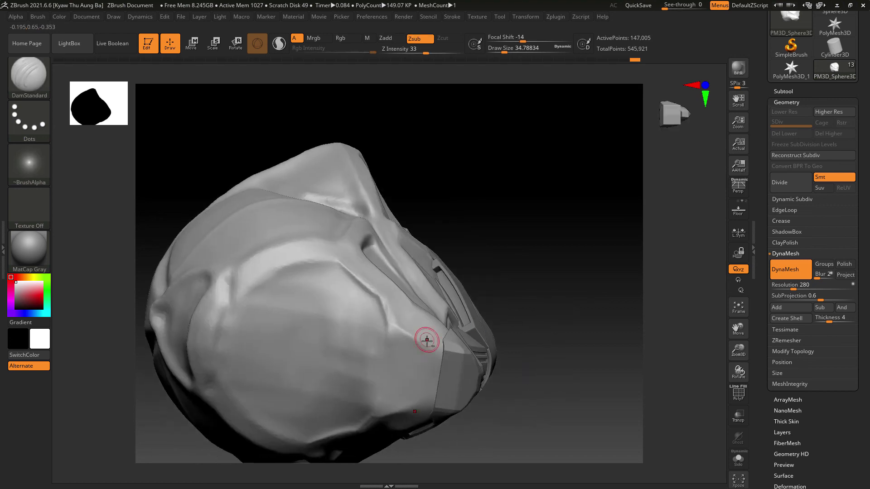
drag(401, 335, 458, 343)
key(shift)
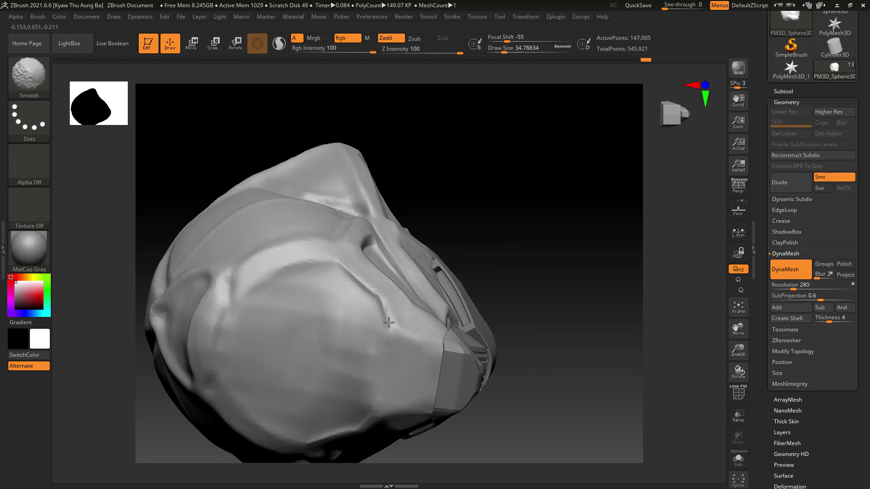
- Smooth the jaw surface between the cheek recess, chin piece and mouth piece, undoing one smoothing stroke
mouse_move(558, 294)
mouse_down()
mouse_move(555, 346)
mouse_move(558, 324)
mouse_move(521, 347)
mouse_up()
key(shift)
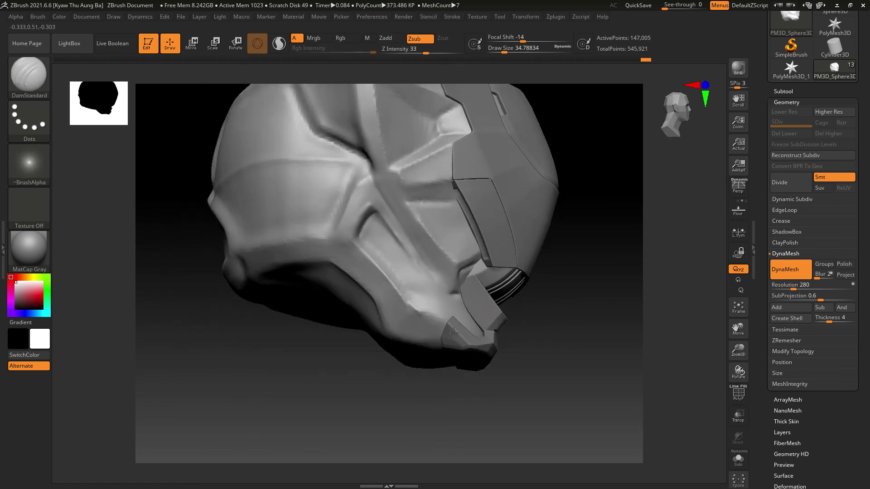
mouse_move(441, 326)
shift+mouse_down()
mouse_move(406, 307)
mouse_move(430, 317)
shift+mouse_up()
key(ctrl+z)
key(shift)
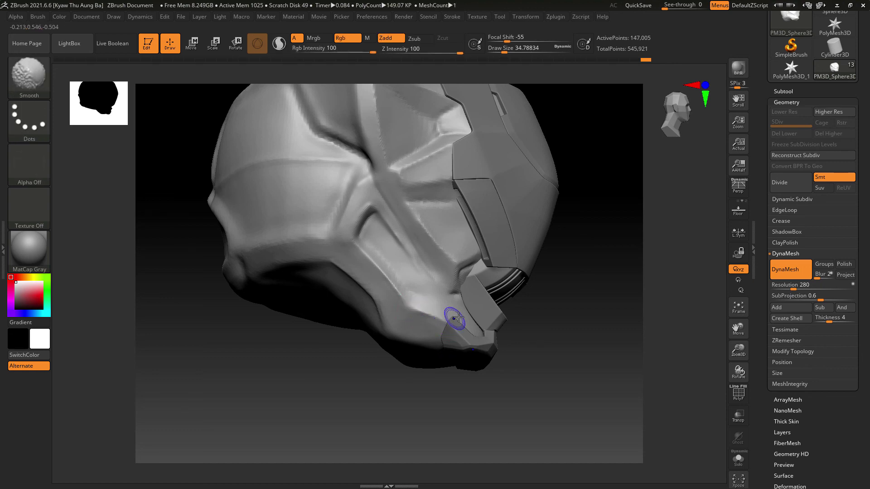
drag(547, 301, 454, 311)
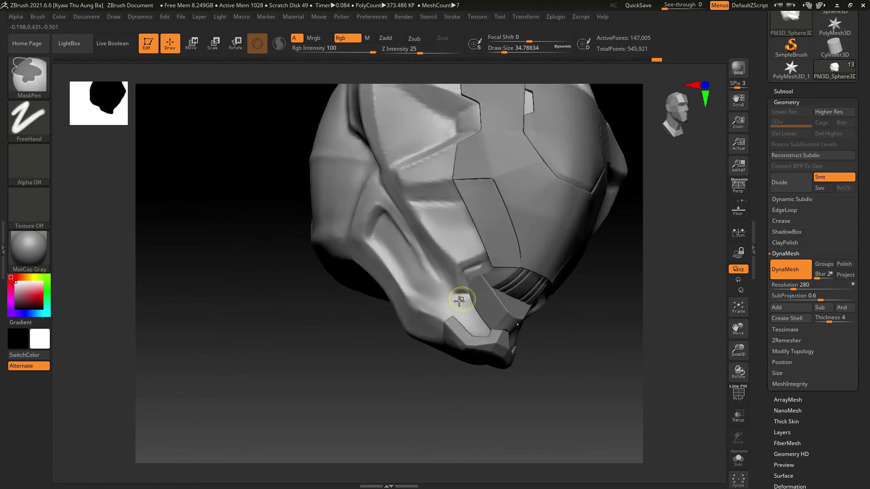
mouse_move(461, 299)
shift+mouse_down()
mouse_move(456, 313)
mouse_move(456, 299)
shift+mouse_up()
ctrl+drag(569, 310, 560, 303)
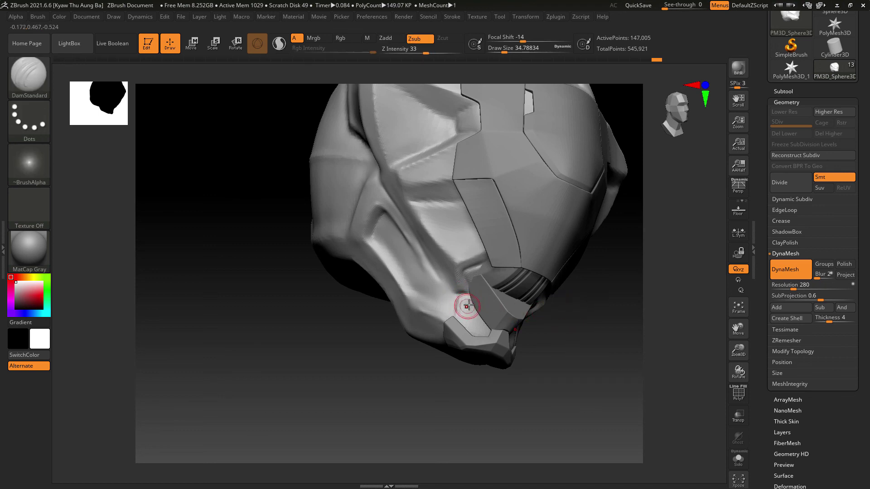
- Smooth the jaw beside the mouth piece and crease a short upright line down to the chin piece with DamStandard, undoing one stroke
shift+drag(468, 306, 459, 314)
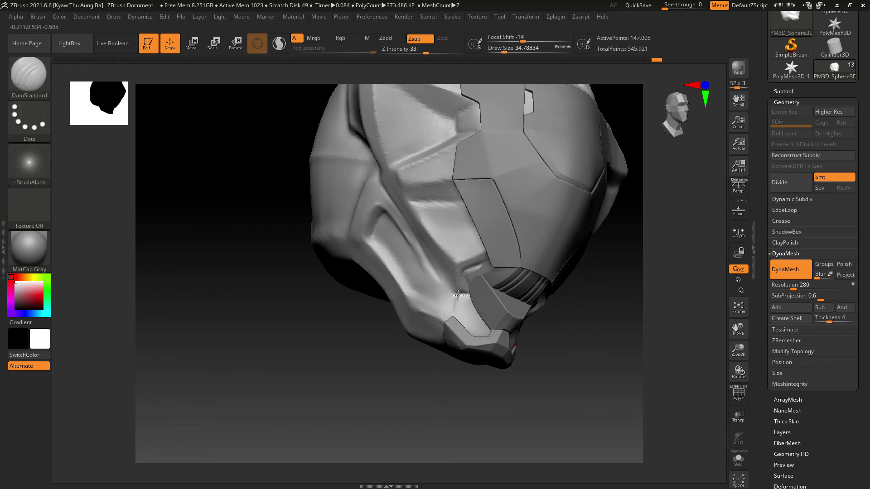
mouse_move(630, 332)
alt+mouse_down()
mouse_move(620, 285)
mouse_move(598, 409)
alt+mouse_up()
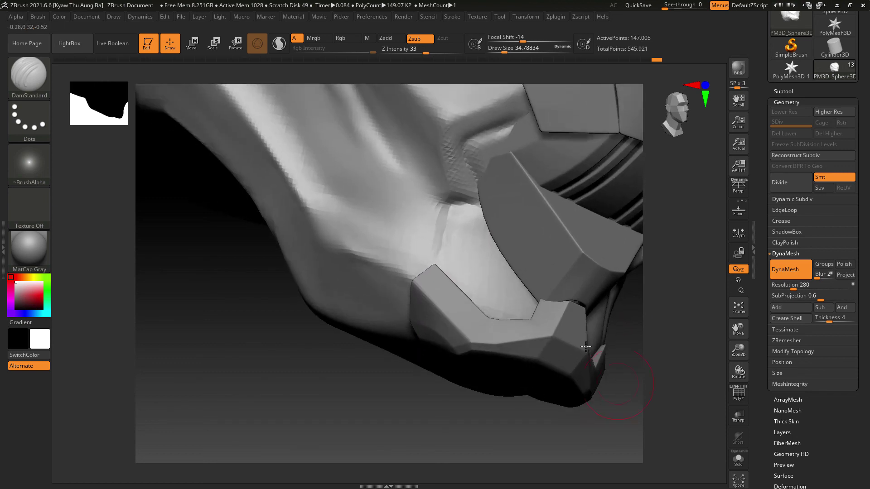
mouse_move(452, 202)
mouse_down()
mouse_move(440, 267)
mouse_move(450, 200)
mouse_up()
key(ctrl+z)
mouse_move(444, 243)
mouse_down()
mouse_move(431, 277)
mouse_move(441, 245)
mouse_up()
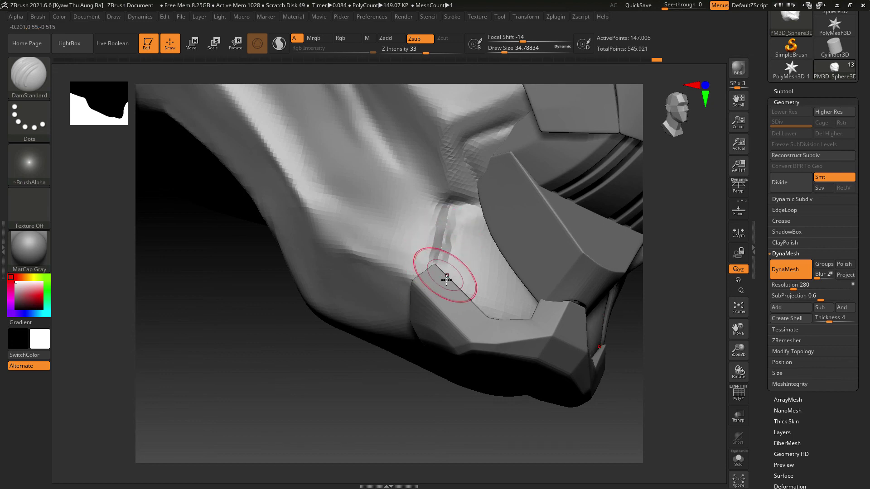
- Smooth the deep angled groove on the side of the helmet and the recessed surface up to its upper edge
mouse_move(516, 431)
alt+mouse_down()
mouse_move(499, 383)
mouse_move(420, 390)
mouse_move(453, 381)
mouse_move(465, 390)
mouse_move(435, 428)
mouse_move(521, 400)
mouse_move(479, 301)
alt+mouse_up()
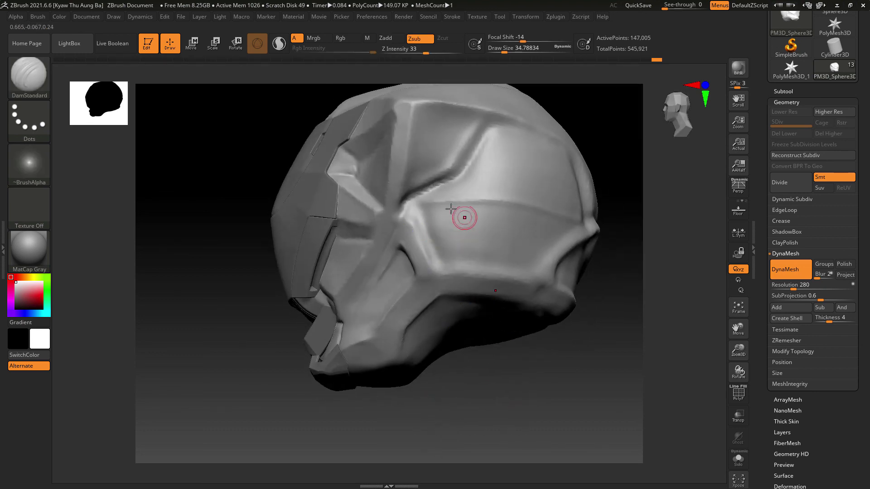
mouse_move(634, 244)
mouse_down()
mouse_move(660, 248)
mouse_move(488, 186)
mouse_up()
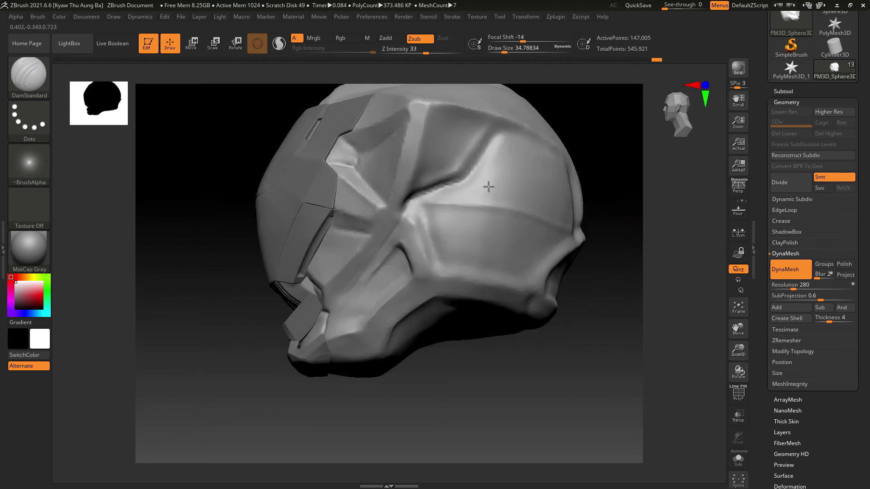
mouse_move(423, 200)
shift+mouse_down()
mouse_move(488, 153)
mouse_move(468, 180)
shift+mouse_up()
key(shift)
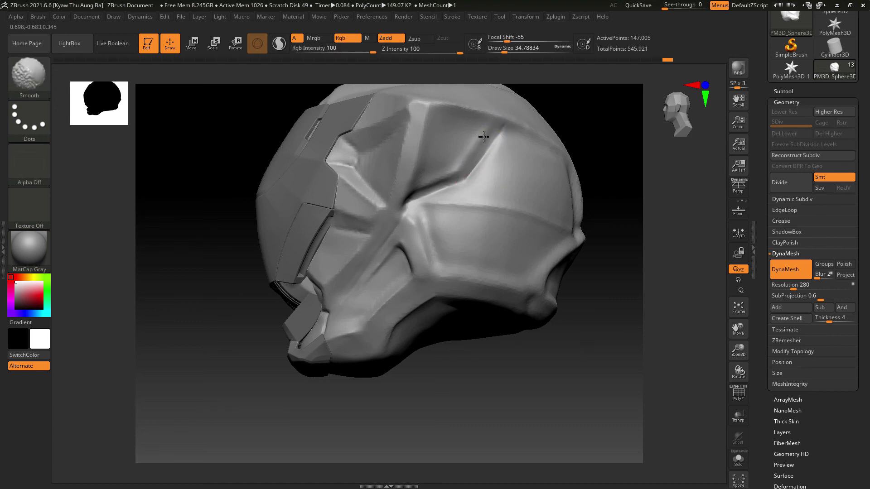
mouse_move(483, 137)
shift+mouse_down()
mouse_move(460, 101)
mouse_move(485, 109)
shift+mouse_up()
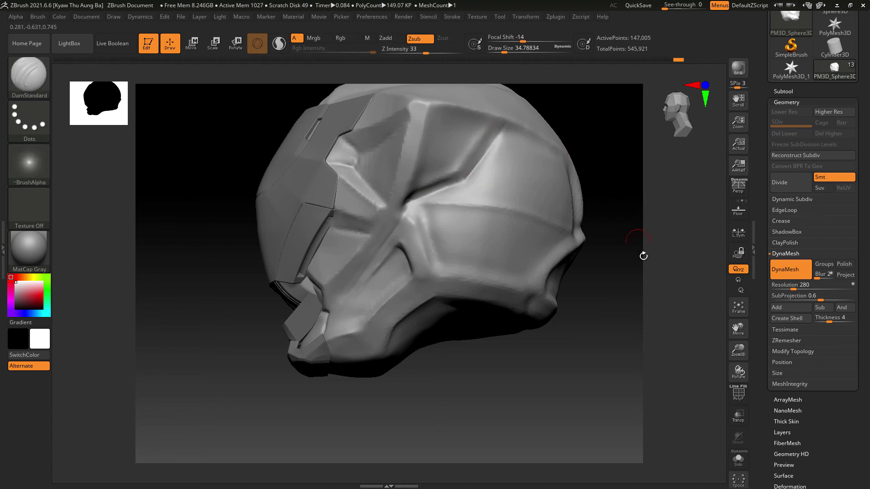
- Undo a trial DamStandard crease along the temple ridge beside the face plate and smooth the ridge instead
mouse_move(643, 254)
mouse_down()
mouse_move(619, 262)
mouse_move(603, 247)
mouse_move(600, 267)
mouse_up()
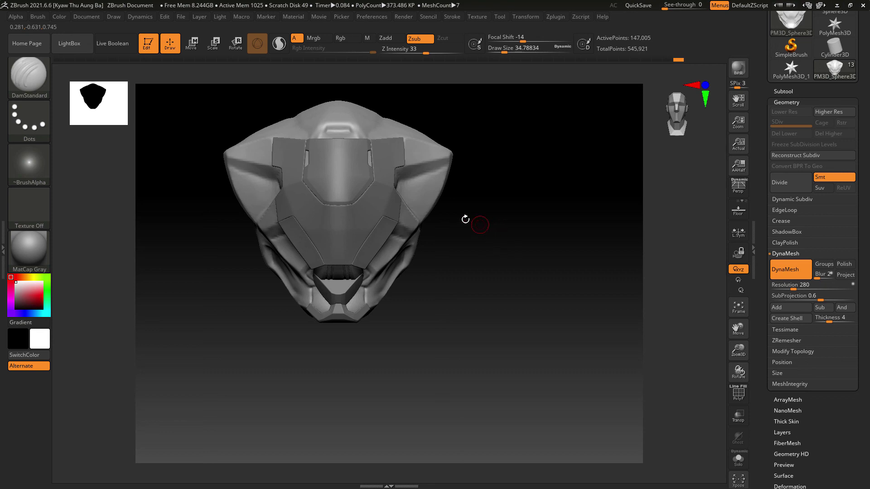
alt+drag(508, 239, 602, 264)
alt+drag(559, 338, 513, 318)
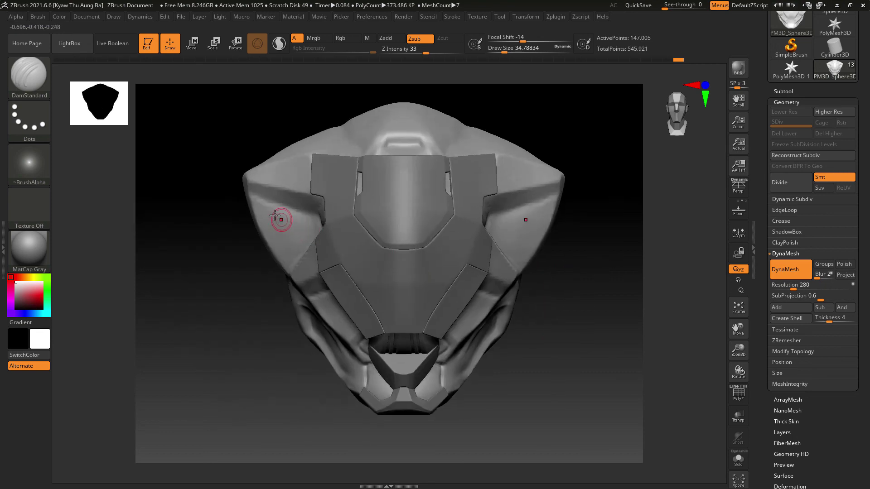
drag(254, 196, 300, 211)
key(ctrl+z)
key(shift)
mouse_move(260, 197)
shift+mouse_down()
mouse_move(251, 196)
mouse_move(299, 191)
mouse_move(327, 199)
mouse_move(297, 195)
shift+mouse_up()
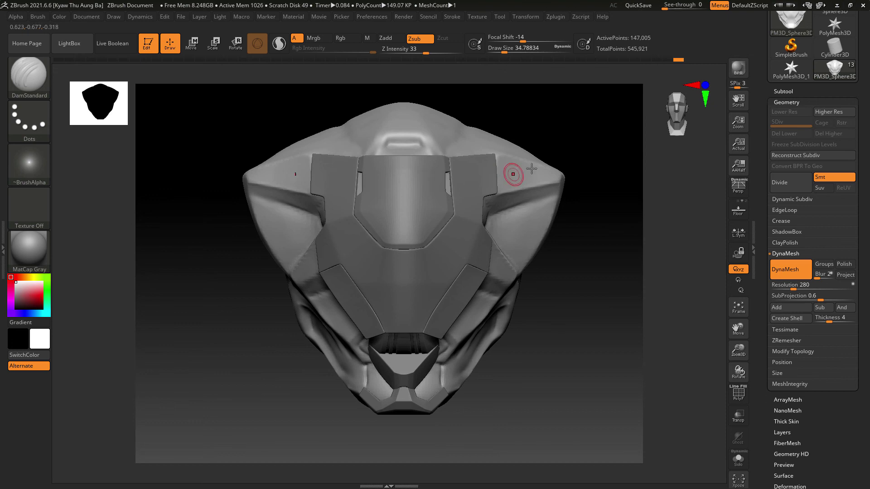
- Smooth the pointed temple corner and the upper brow edge running from it toward the forehead plate
drag(552, 139, 538, 135)
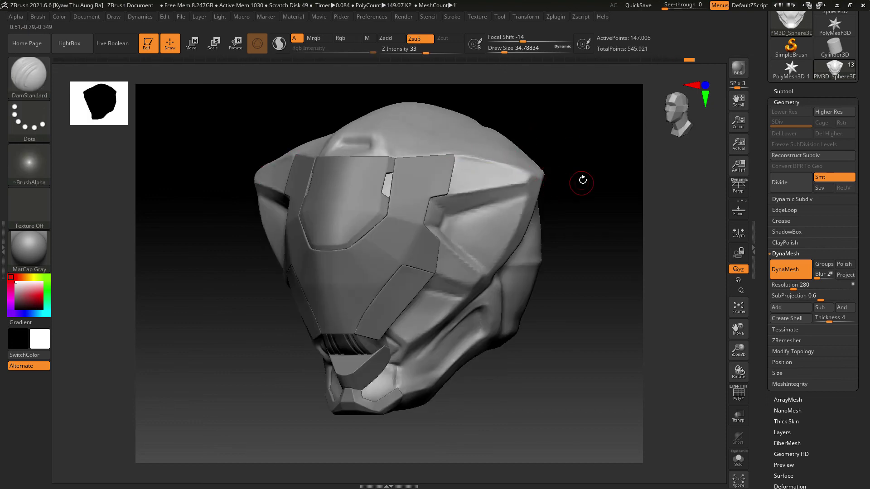
drag(546, 146, 543, 156)
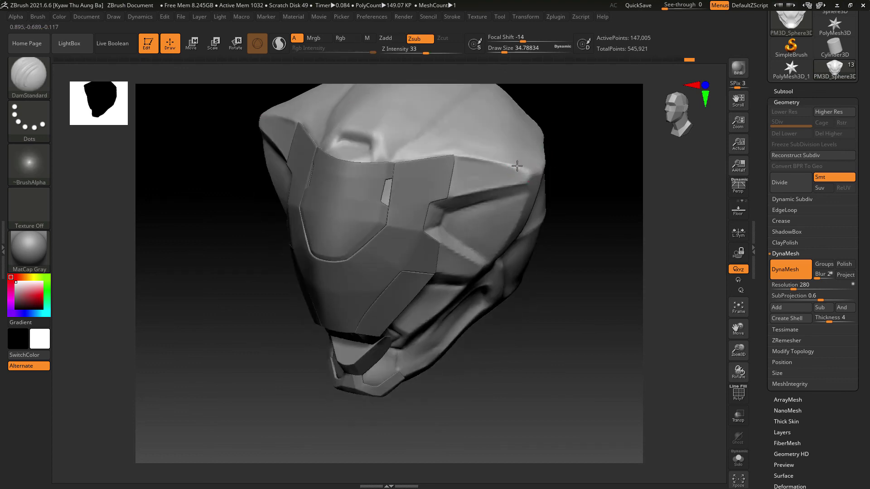
key(shift)
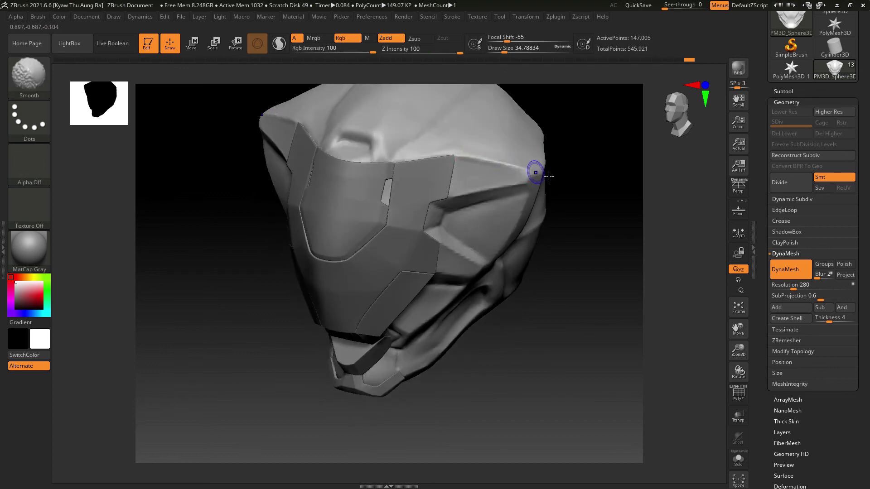
drag(560, 176, 500, 170)
mouse_move(619, 132)
mouse_down()
mouse_move(632, 129)
mouse_move(525, 170)
mouse_move(617, 169)
mouse_move(600, 163)
mouse_move(606, 169)
mouse_move(553, 173)
mouse_up()
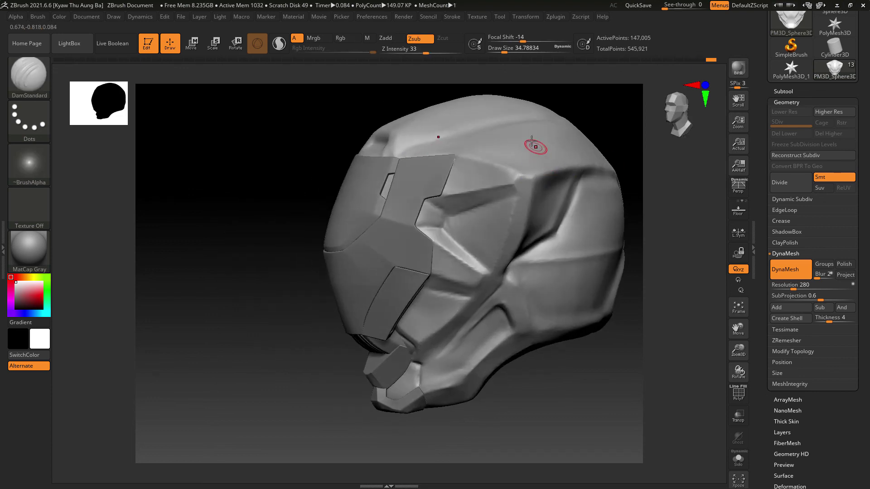
drag(598, 397, 611, 393)
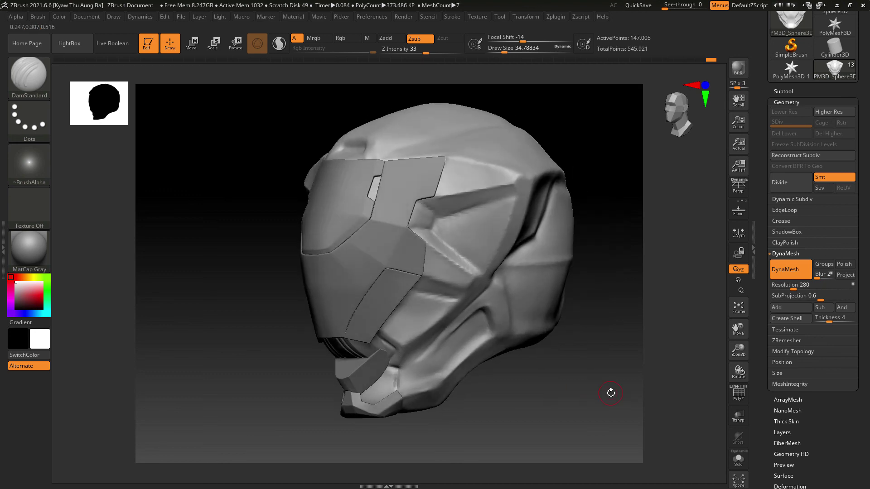
drag(617, 339, 612, 350)
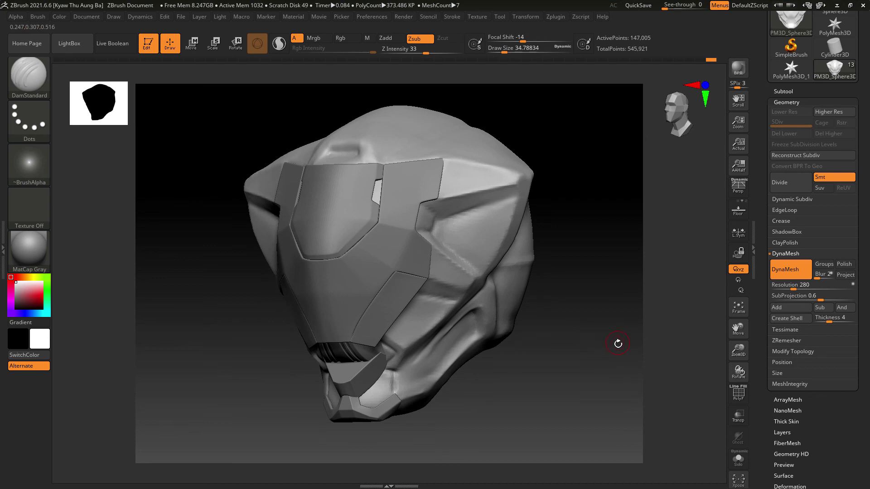